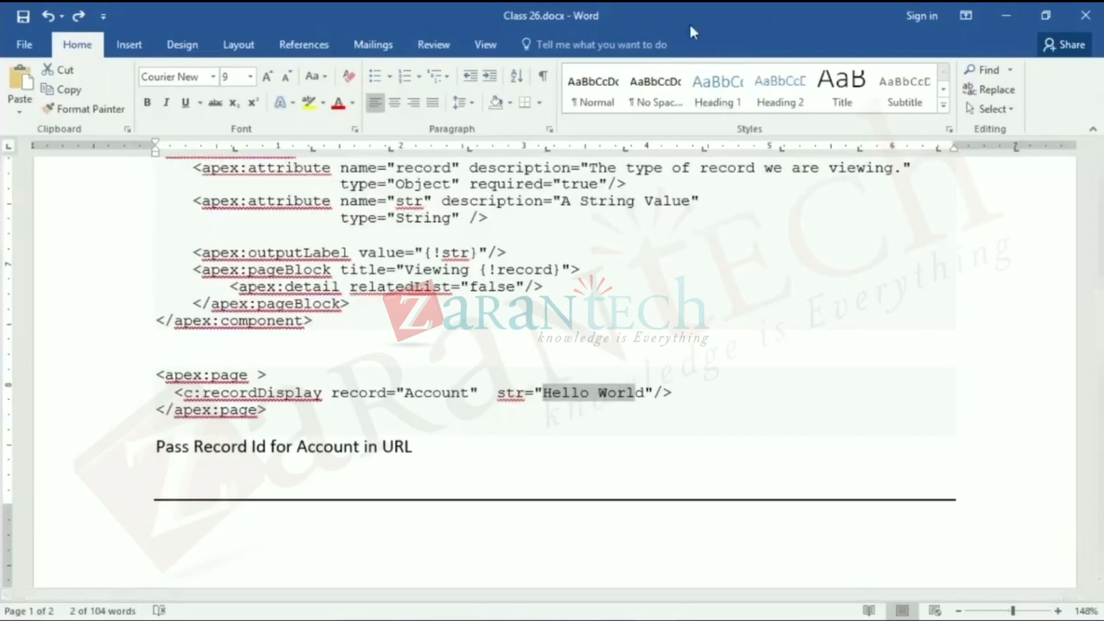
- Add the heading "Custom Label" at the start of the document's blank second page, with a new line below it
{"action": "scroll", "coordinate": [690, 116], "scroll_direction": "down", "scroll_amount": 1}
{"action": "scroll", "coordinate": [817, 280], "scroll_direction": "down", "scroll_amount": 9}
{"action": "scroll", "coordinate": [822, 276], "scroll_direction": "up", "scroll_amount": 1}
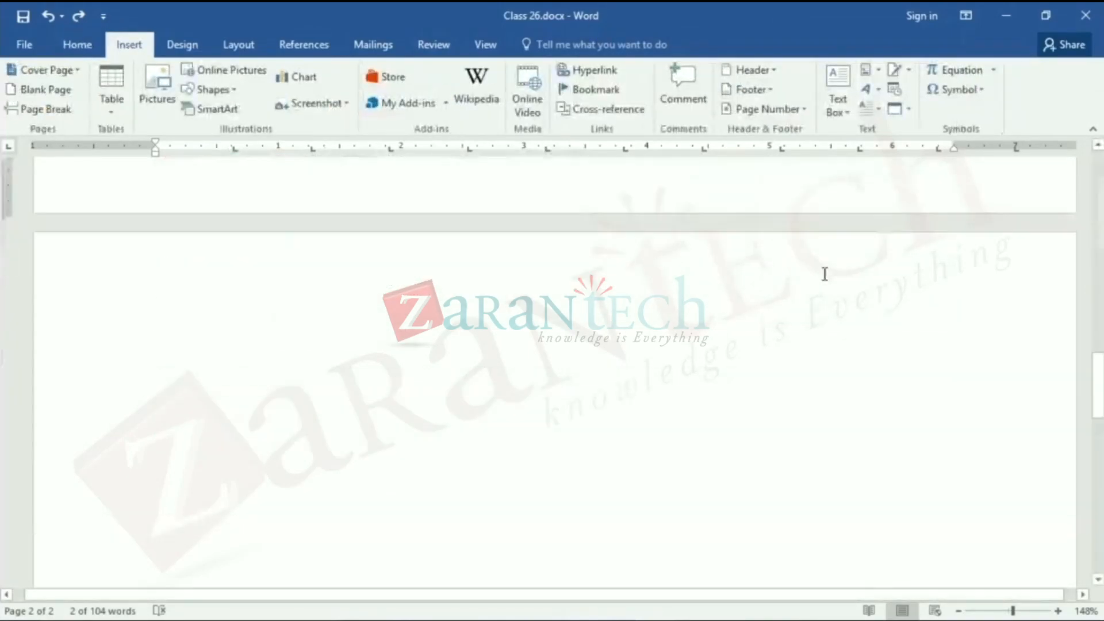
{"action": "scroll", "coordinate": [823, 271], "scroll_direction": "up", "scroll_amount": 2}
{"action": "scroll", "coordinate": [824, 267], "scroll_direction": "down", "scroll_amount": 2}
{"action": "scroll", "coordinate": [822, 266], "scroll_direction": "down", "scroll_amount": 1}
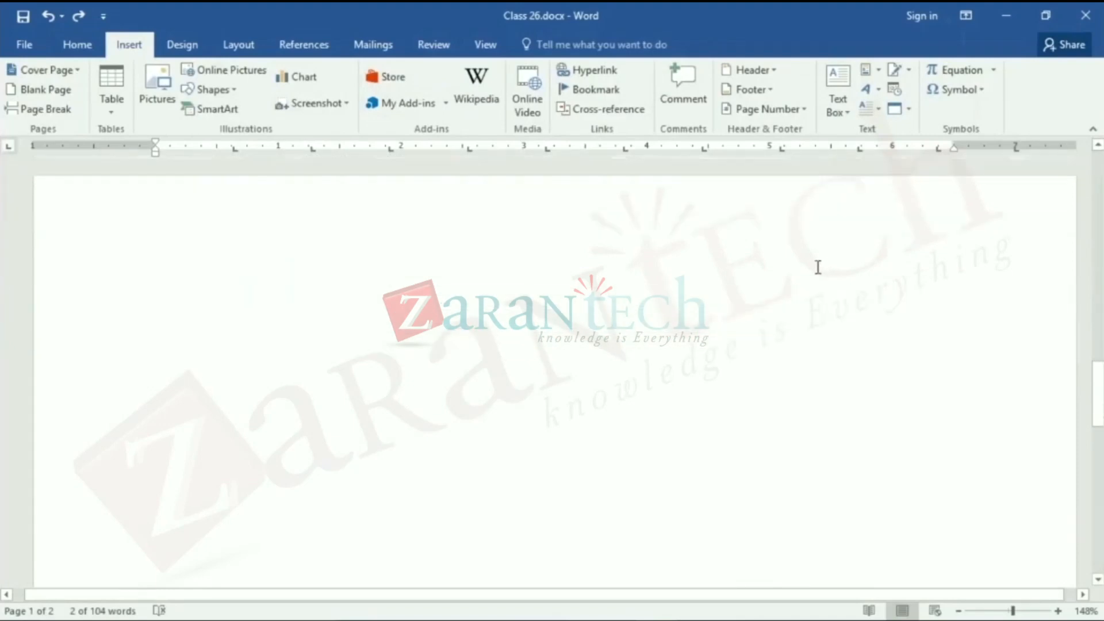
{"action": "left_click", "coordinate": [815, 258]}
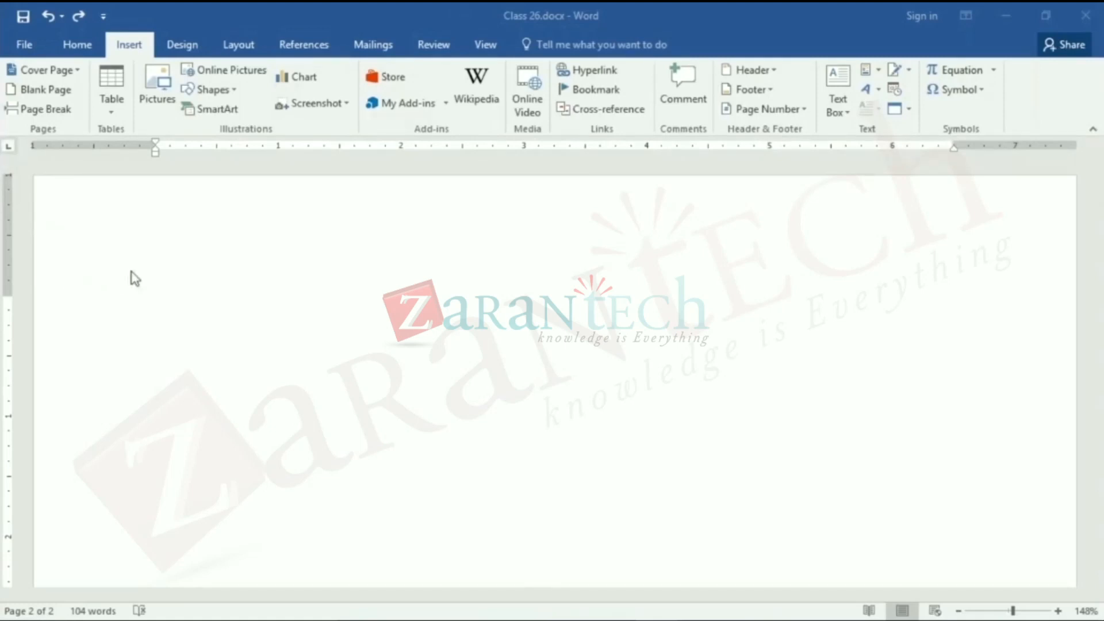
{"action": "left_click", "coordinate": [156, 305]}
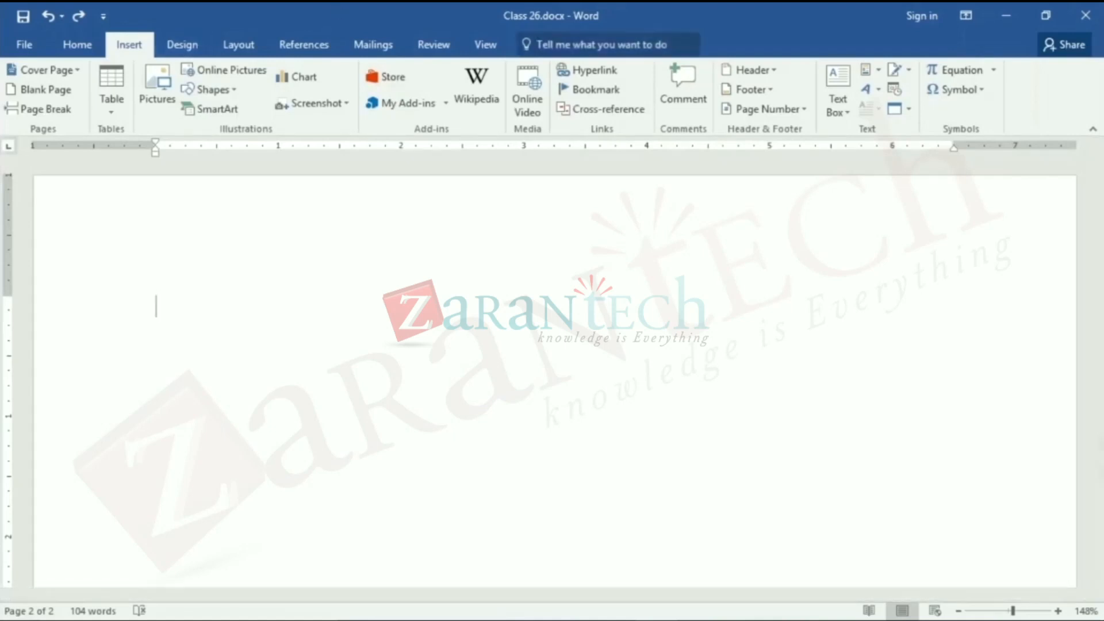
{"action": "type", "text": "Cutom "}
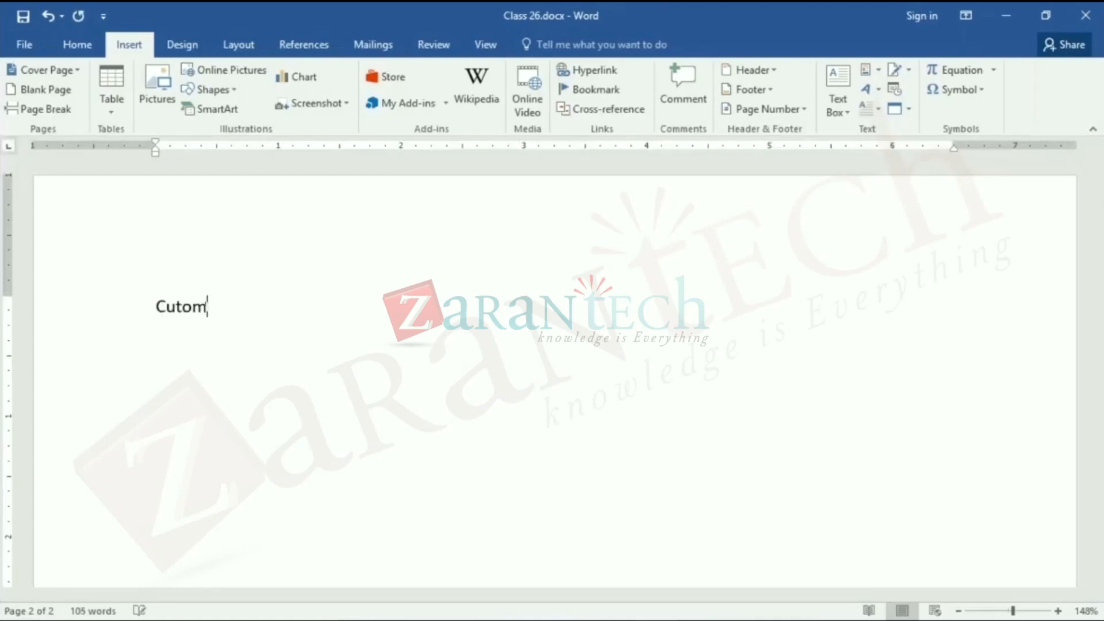
{"action": "type", "text": "Label"}
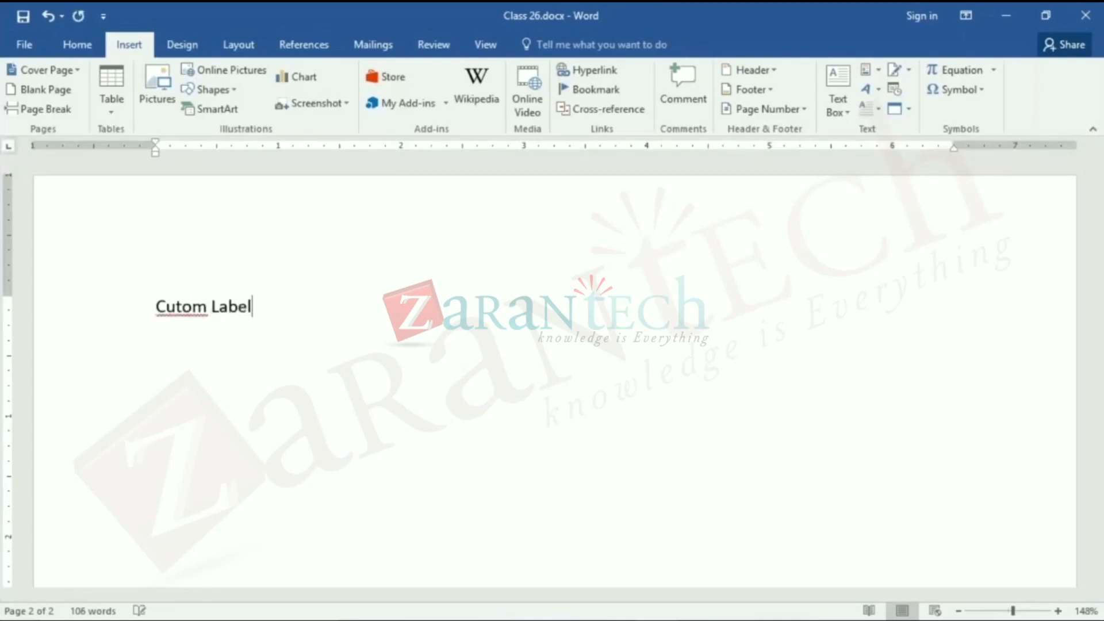
{"action": "key", "text": "Return"}
{"action": "key", "text": "Right"}
{"action": "key", "text": "Right"}
{"action": "type", "text": "s"}
{"action": "key", "text": "Down"}
- Start a dashed list under the heading with the item "UI which is not hard coded"
{"action": "type", "text": "_"}
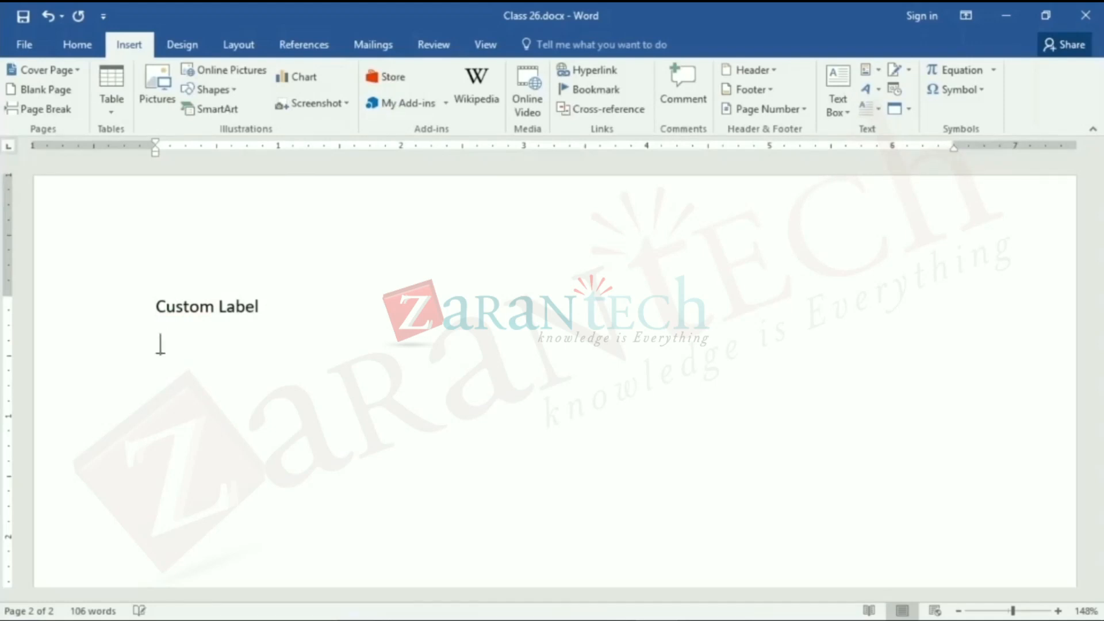
{"action": "key", "text": "BackSpace"}
{"action": "type", "text": "-"}
{"action": "key", "text": "Tab"}
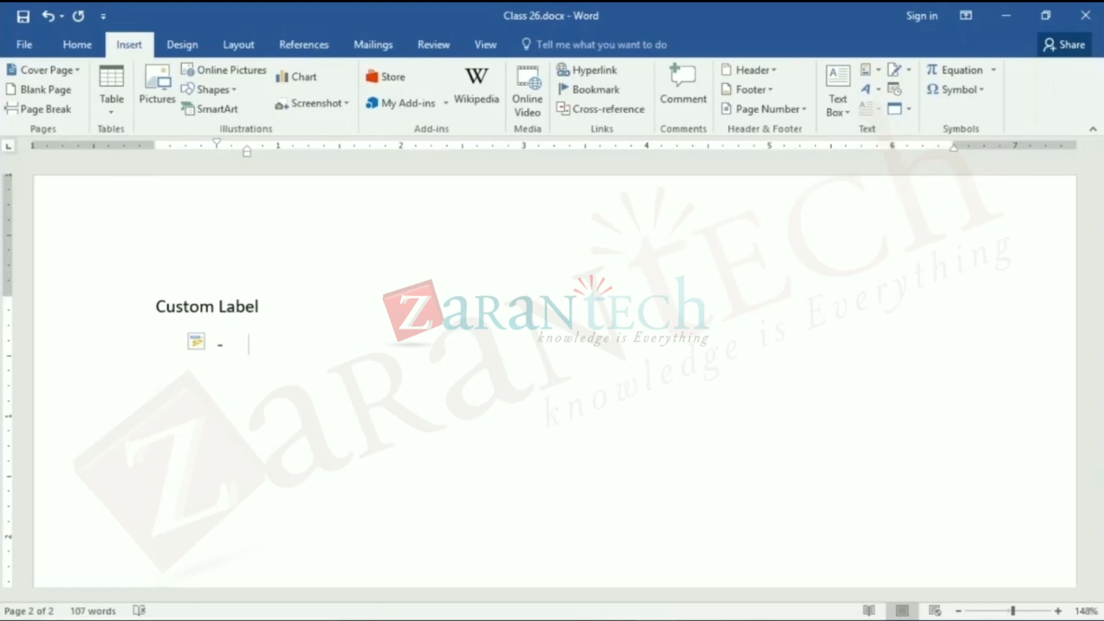
{"action": "type", "text": "UI which is d"}
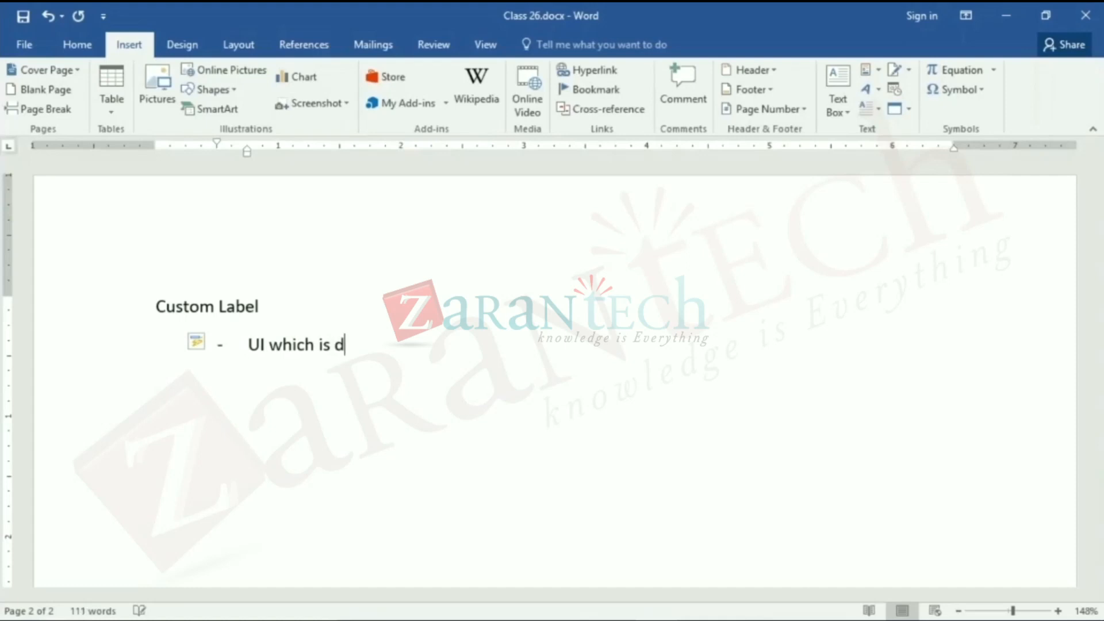
{"action": "key", "text": "BackSpace"}
{"action": "type", "text": "not hard coded"}
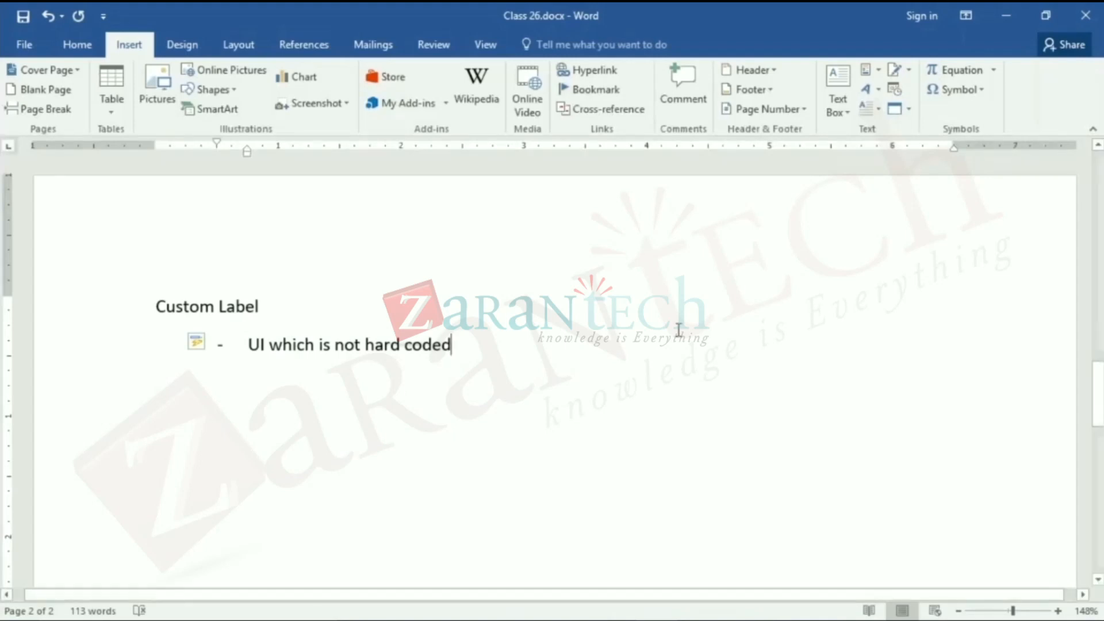
- Add a second list item reading "Set up -> create -> Custom Label"
{"action": "key", "text": "Return"}
{"action": "type", "text": "Set u"}
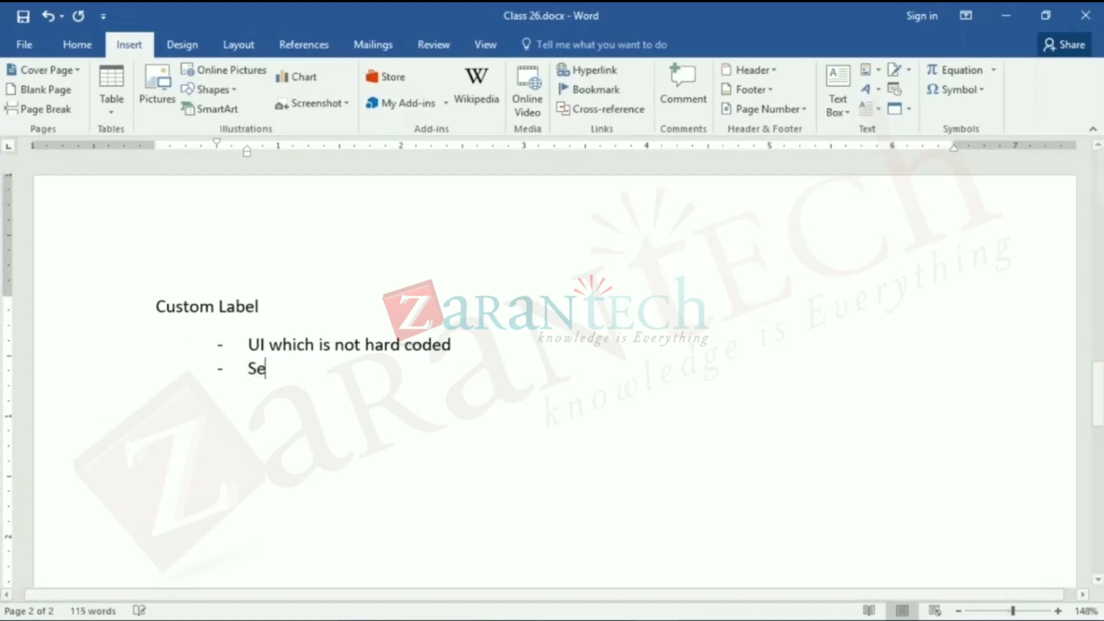
{"action": "type", "text": "-"}
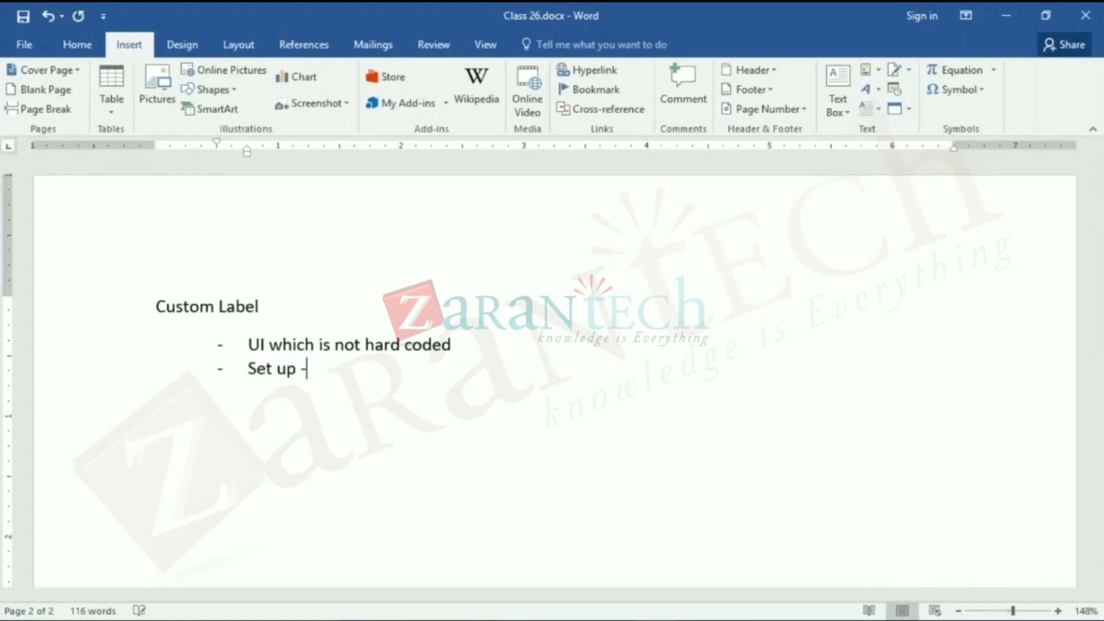
{"action": "type", "text": "> create"}
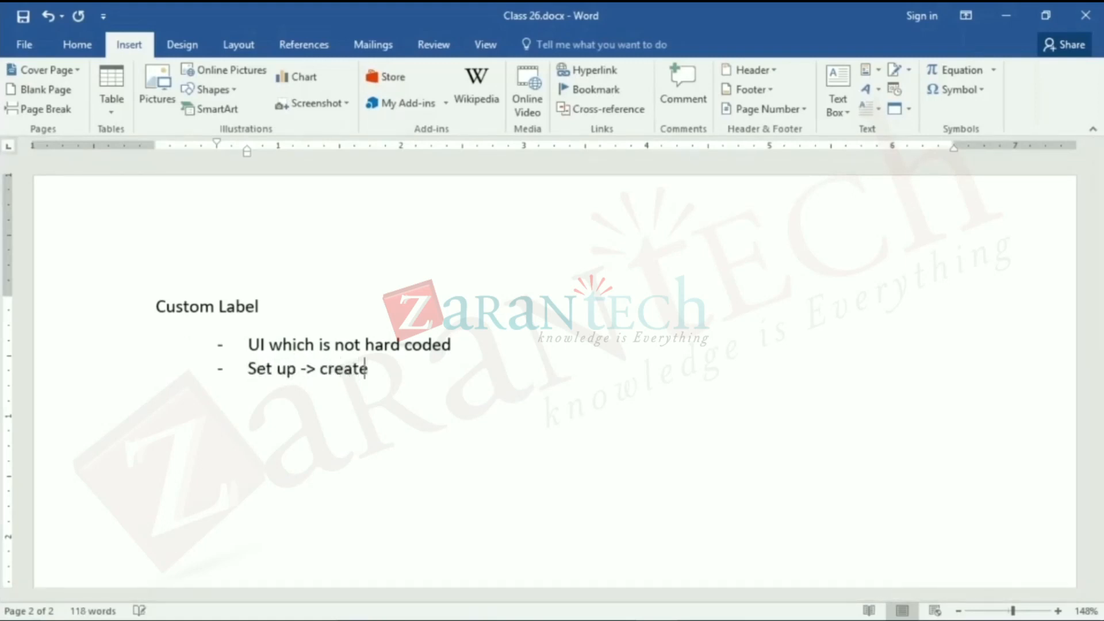
{"action": "type", "text": " -> Custom La"}
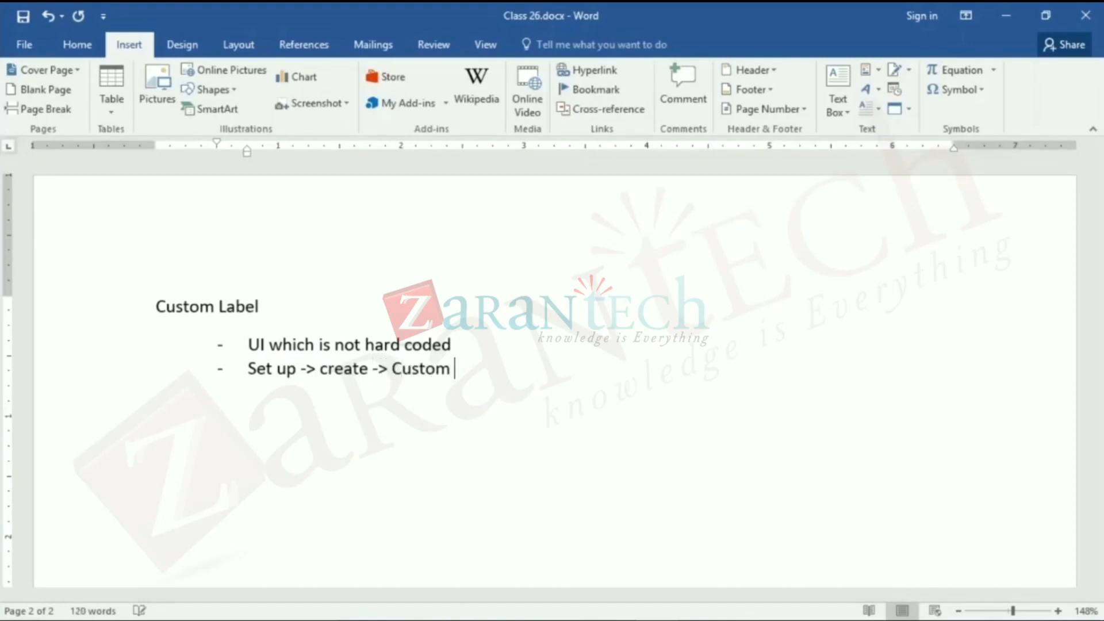
{"action": "type", "text": "bel"}
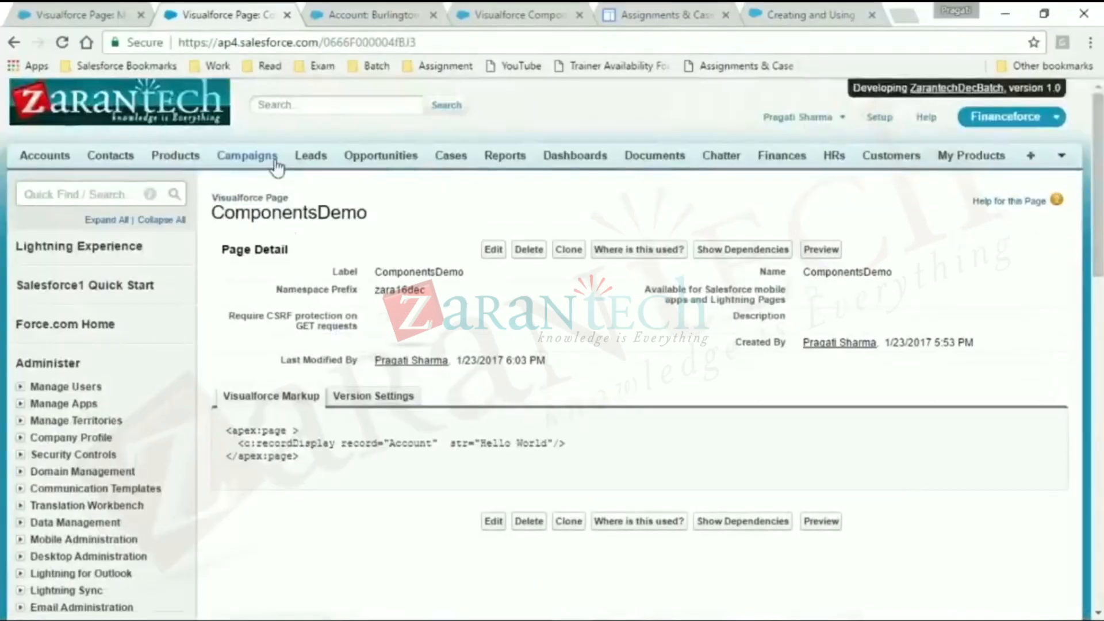
- Switch to Salesforce in the browser, search the setup for "custom la" and open the Custom Labels page
{"action": "left_click", "coordinate": [67, 195]}
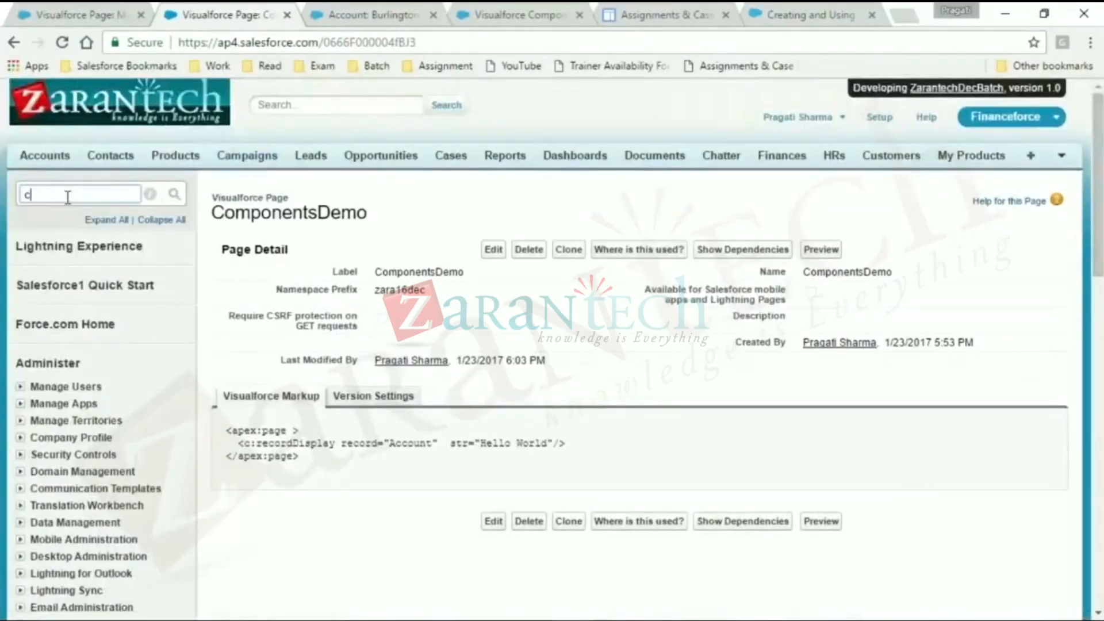
{"action": "type", "text": "custom"}
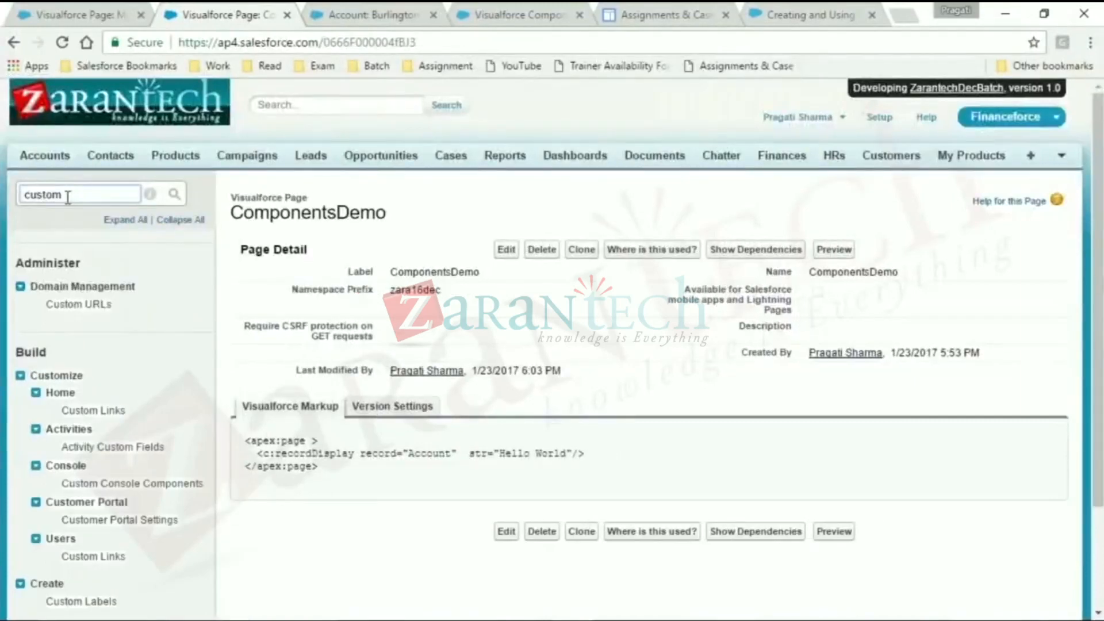
{"action": "type", "text": " la"}
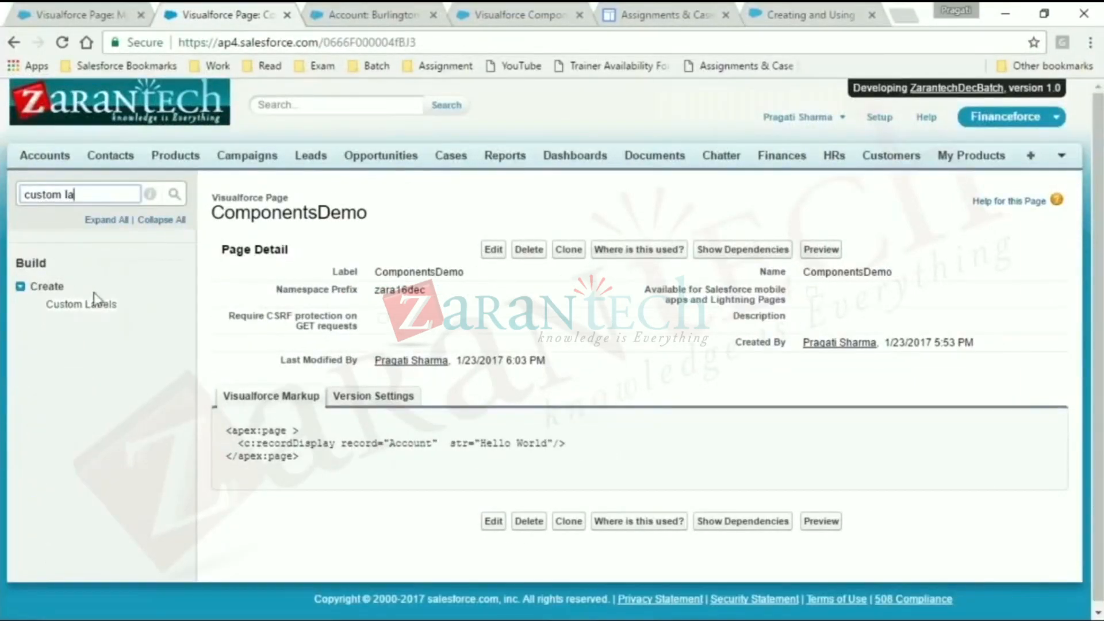
{"action": "left_click", "coordinate": [101, 304]}
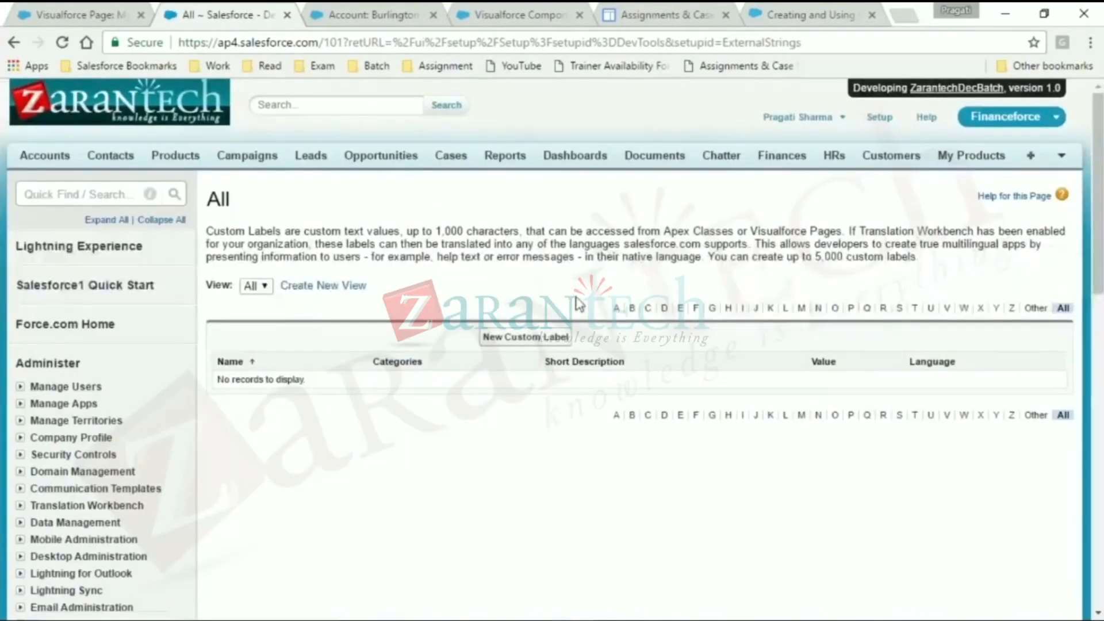
- Start a new custom label with the short description "Orgnization Name"
{"action": "left_click", "coordinate": [541, 337]}
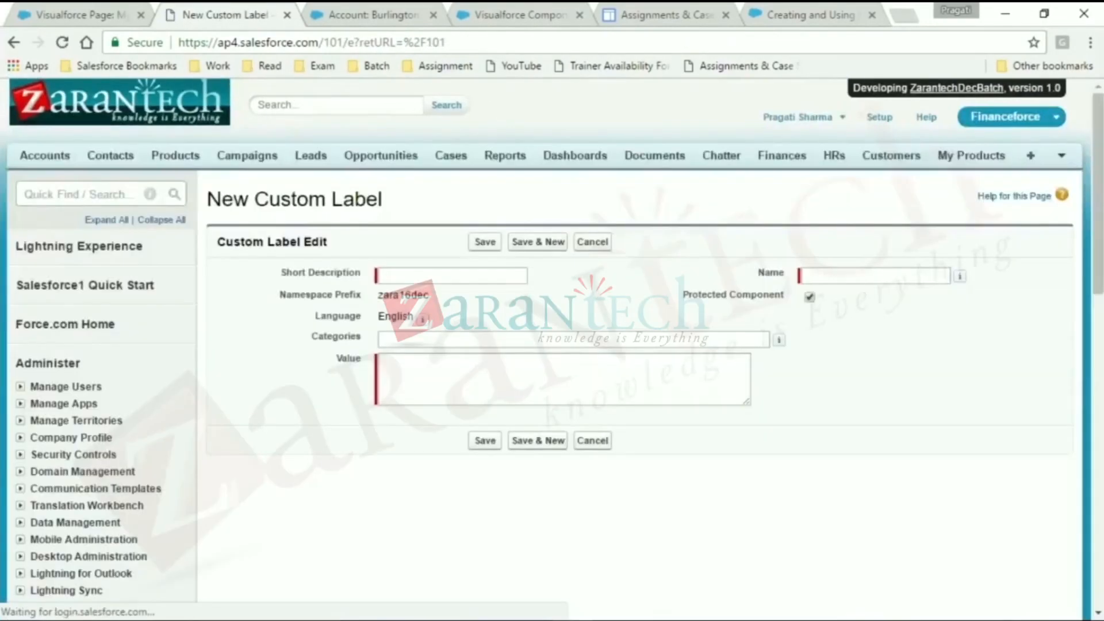
{"action": "left_click", "coordinate": [503, 274]}
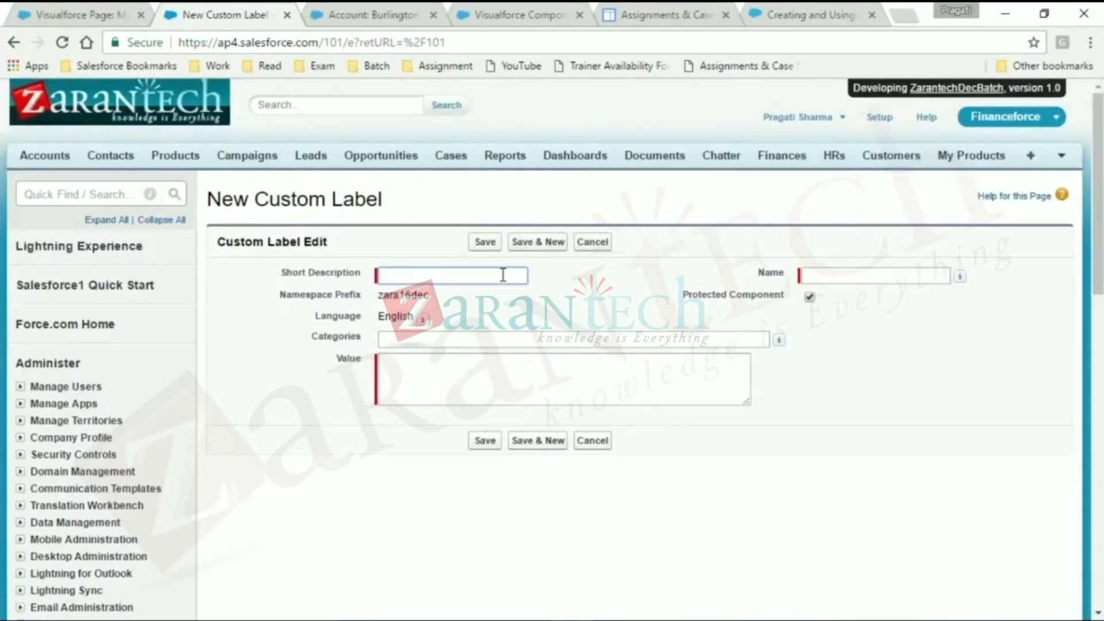
{"action": "type", "text": "z"}
{"action": "key", "text": "BackSpace"}
{"action": "key", "text": "BackSpace"}
{"action": "type", "text": "ization Name"}
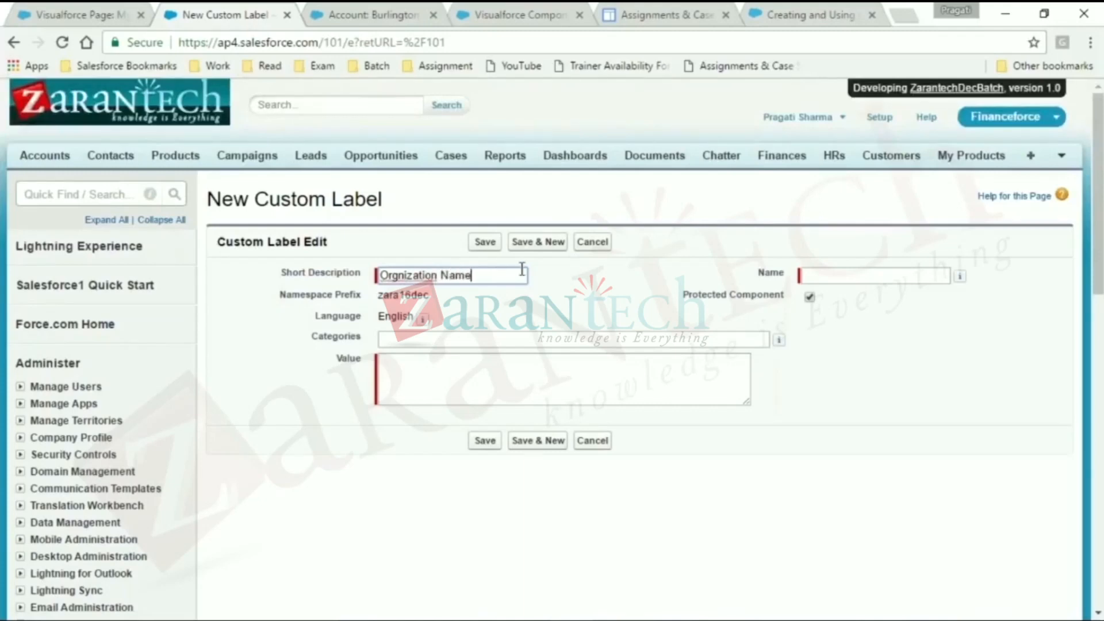
- Let the label's name fill in as Orgnization_Name, set its value to "Zarantech" and save the custom label
{"action": "left_click", "coordinate": [814, 278]}
{"action": "left_click", "coordinate": [508, 334]}
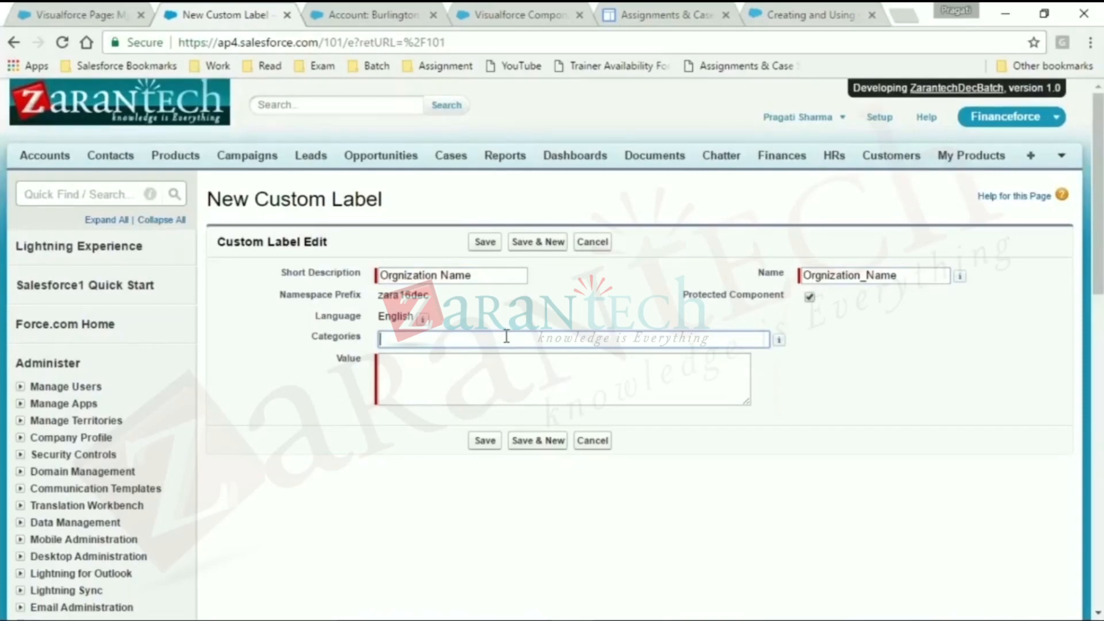
{"action": "left_click", "coordinate": [507, 369]}
{"action": "type", "text": "Zarantech"}
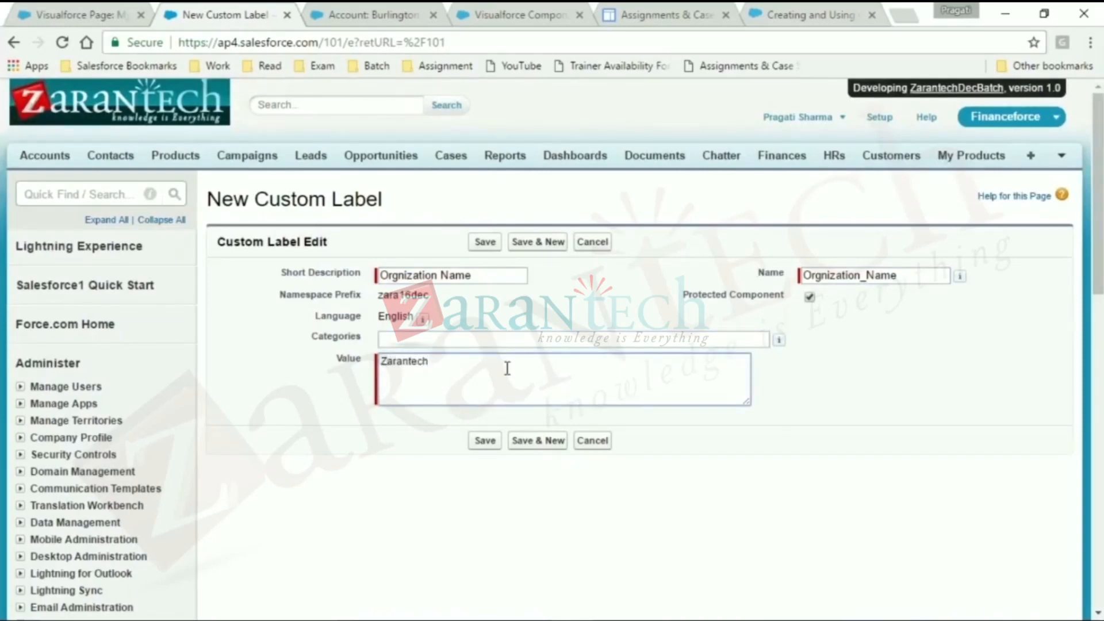
{"action": "left_click", "coordinate": [489, 245]}
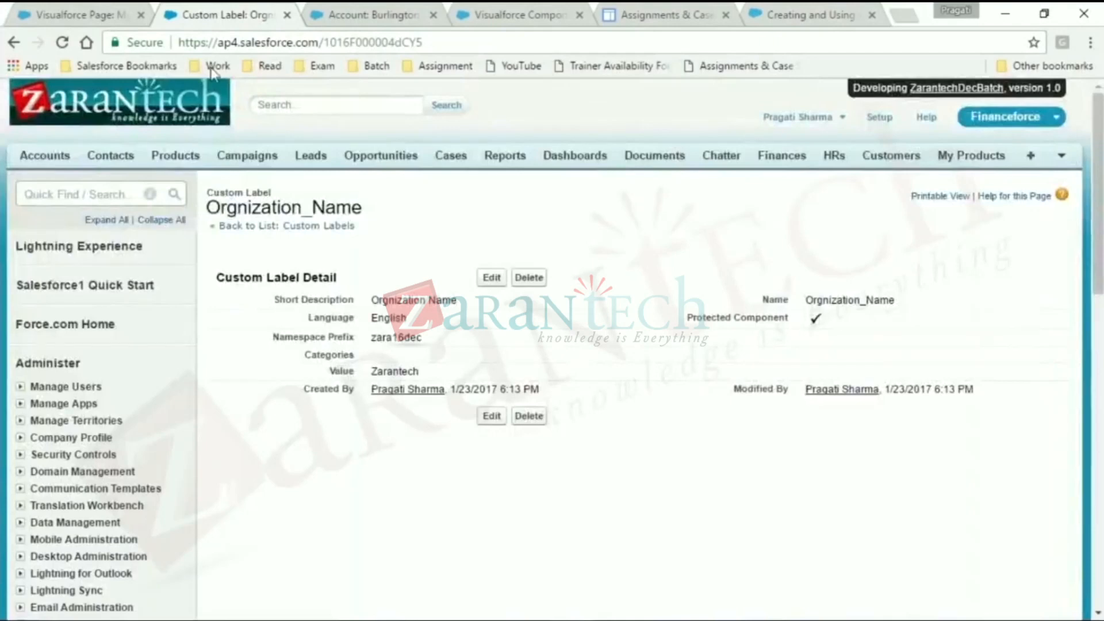
- In the Burlington account's browser tab, try to load the Visualforce page address ap4.salesforce.com/apex/CustomLabel.Demo
{"action": "left_click", "coordinate": [354, 13]}
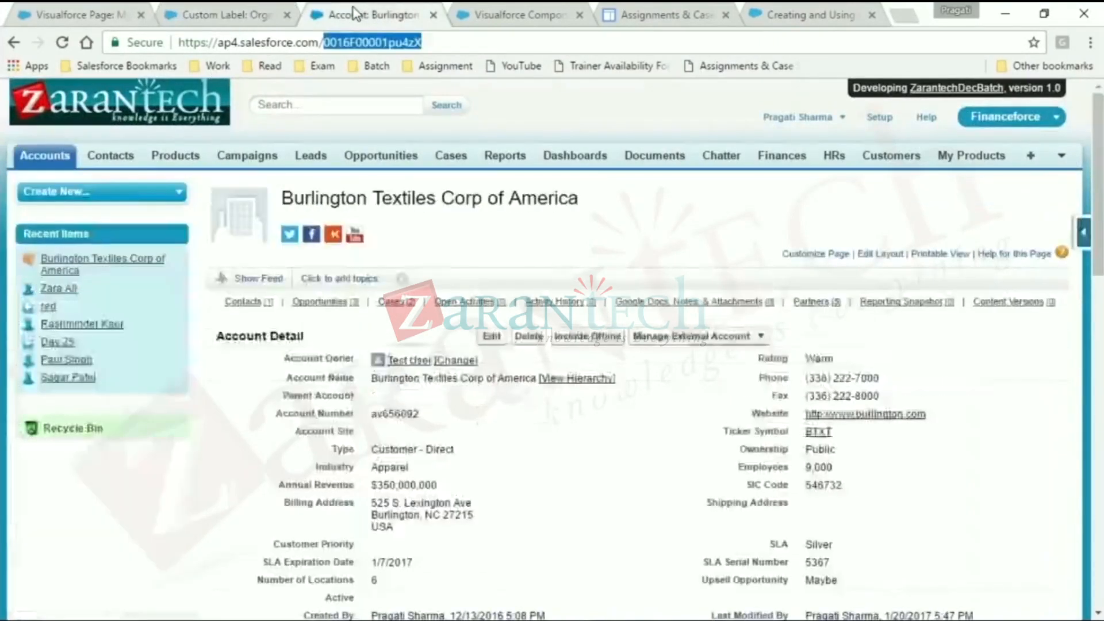
{"action": "key", "text": "BackSpace"}
{"action": "type", "text": "ap"}
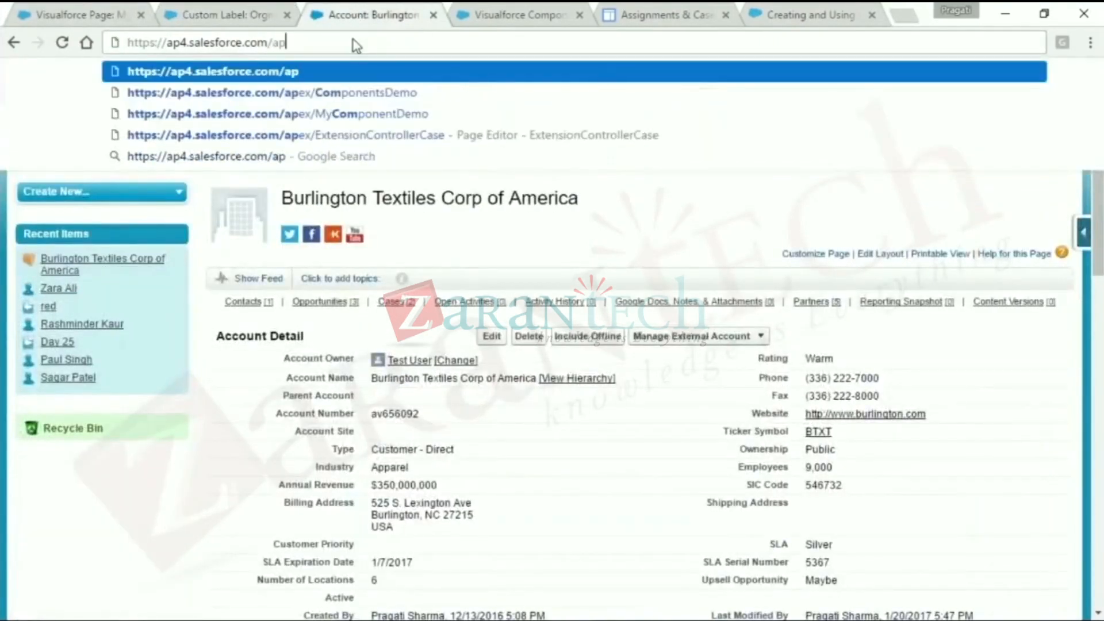
{"action": "type", "text": "ex/V"}
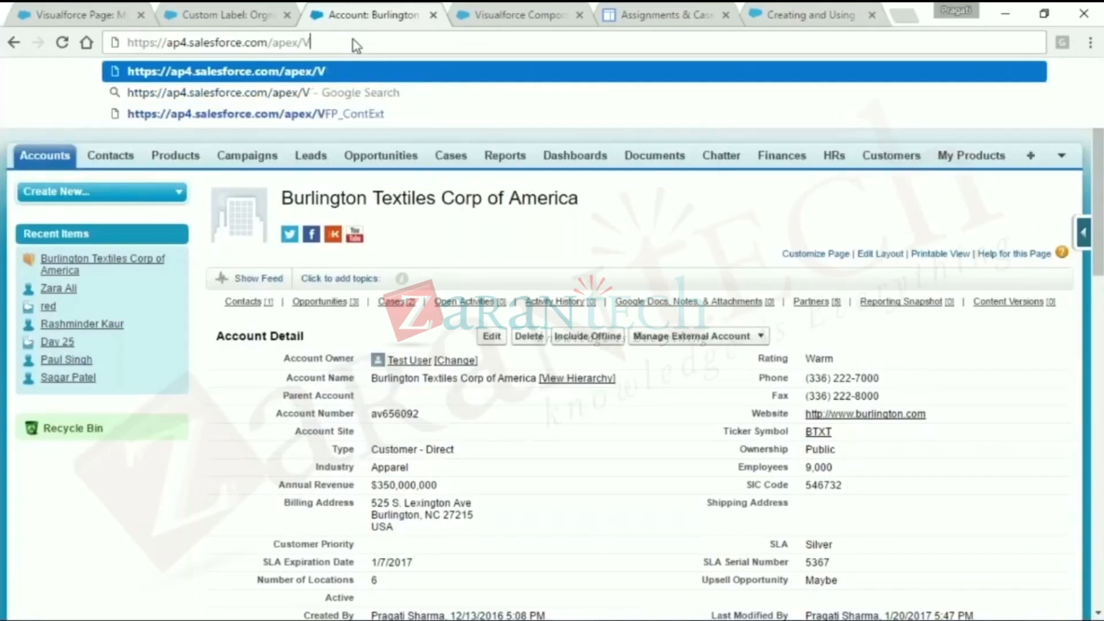
{"action": "key", "text": "BackSpace"}
{"action": "type", "text": "C"}
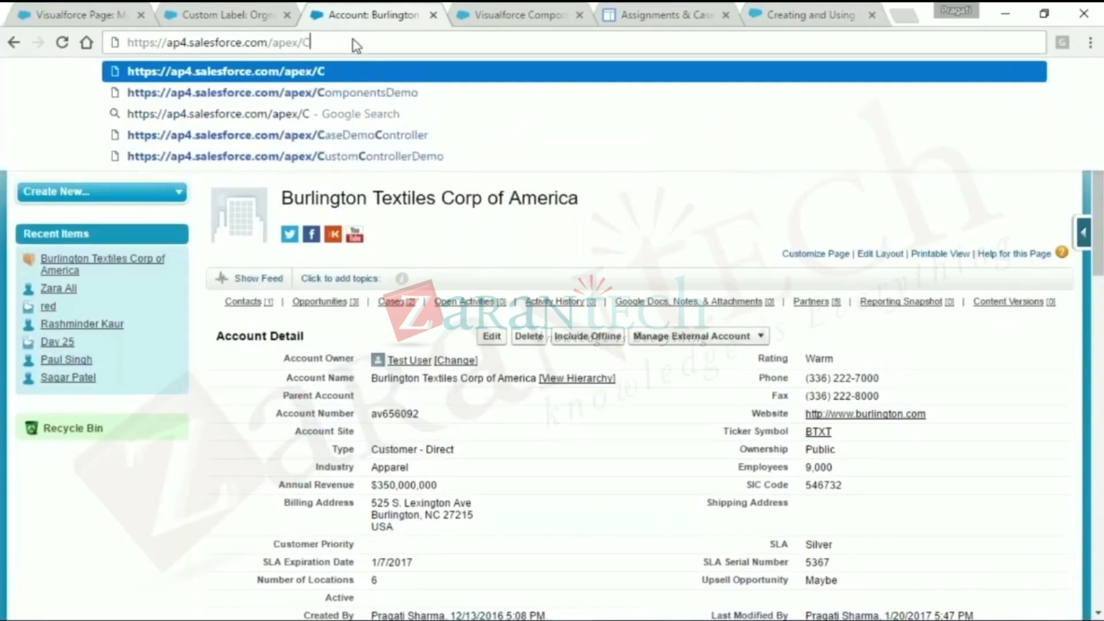
{"action": "type", "text": "ustom Label.Demo"}
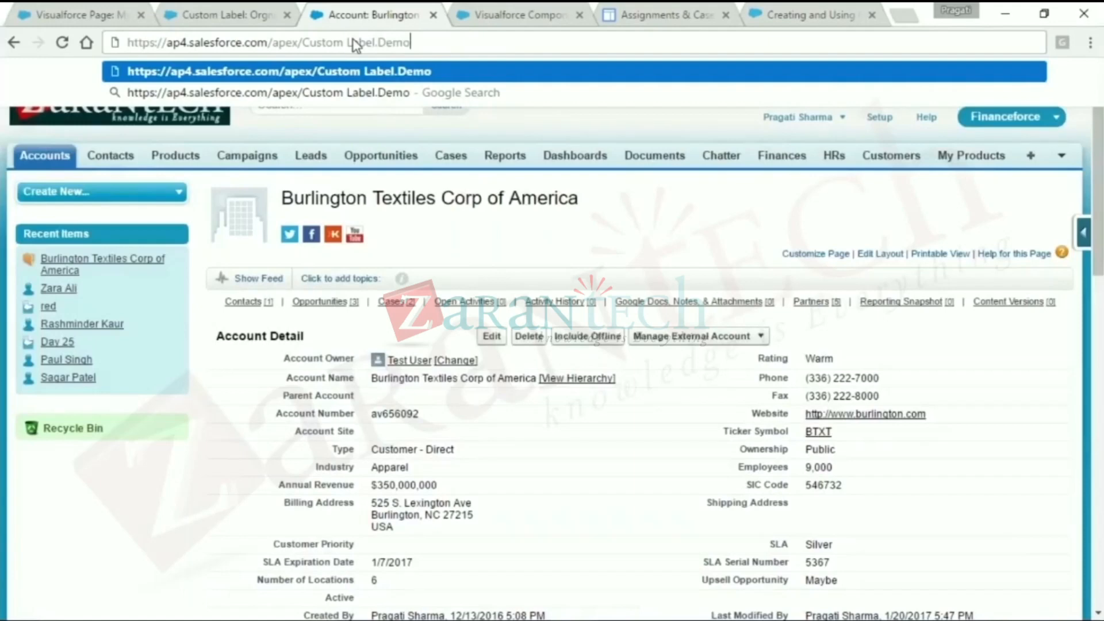
{"action": "left_click", "coordinate": [348, 42]}
{"action": "key", "text": "BackSpace"}
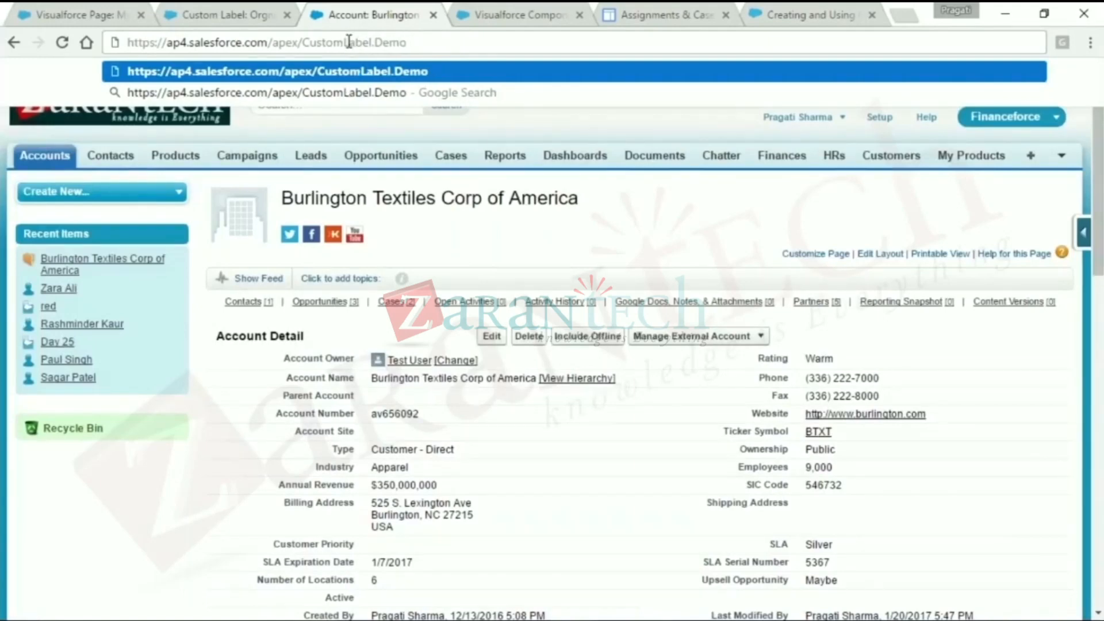
{"action": "key", "text": "Return"}
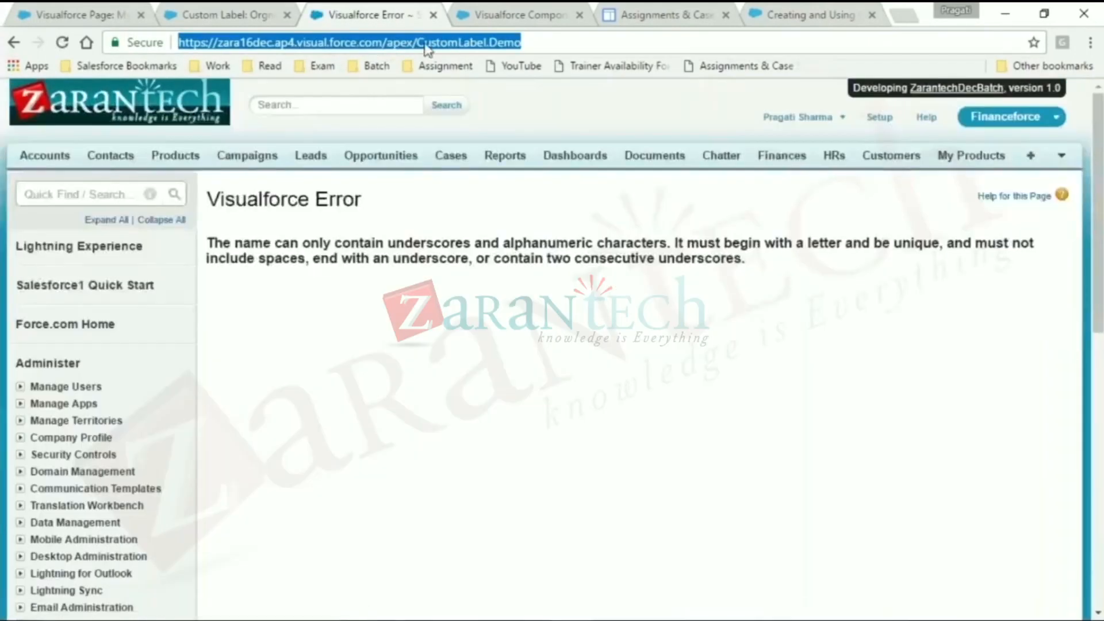
- Correct the page name in the address to CustomLabelDemo, load it and create the missing Visualforce page
{"action": "left_click", "coordinate": [487, 42]}
{"action": "key", "text": "Delete"}
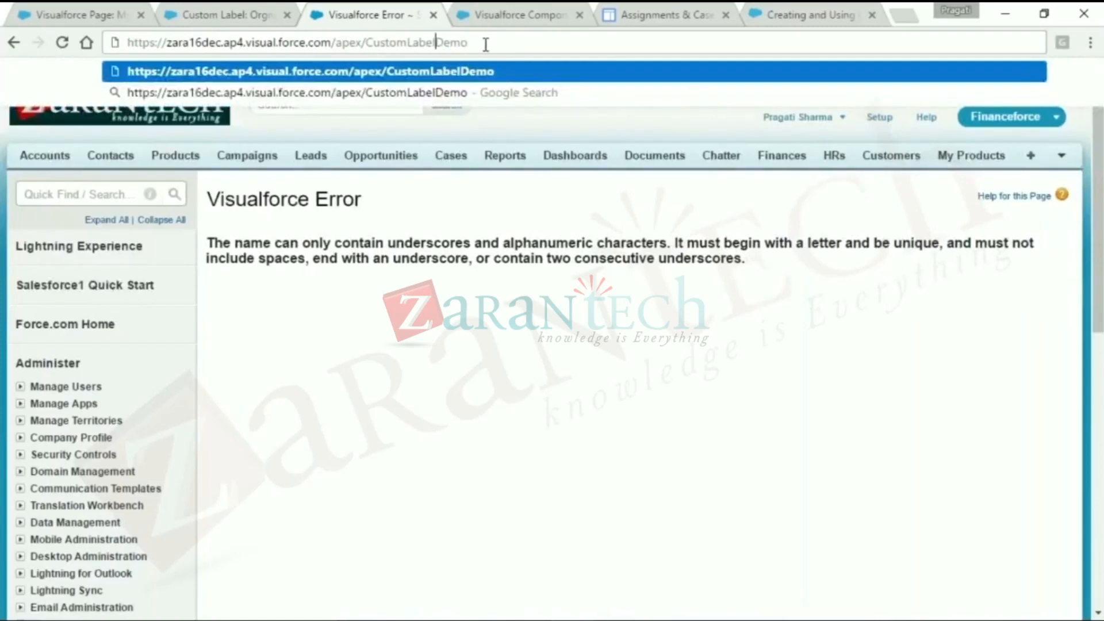
{"action": "key", "text": "Return"}
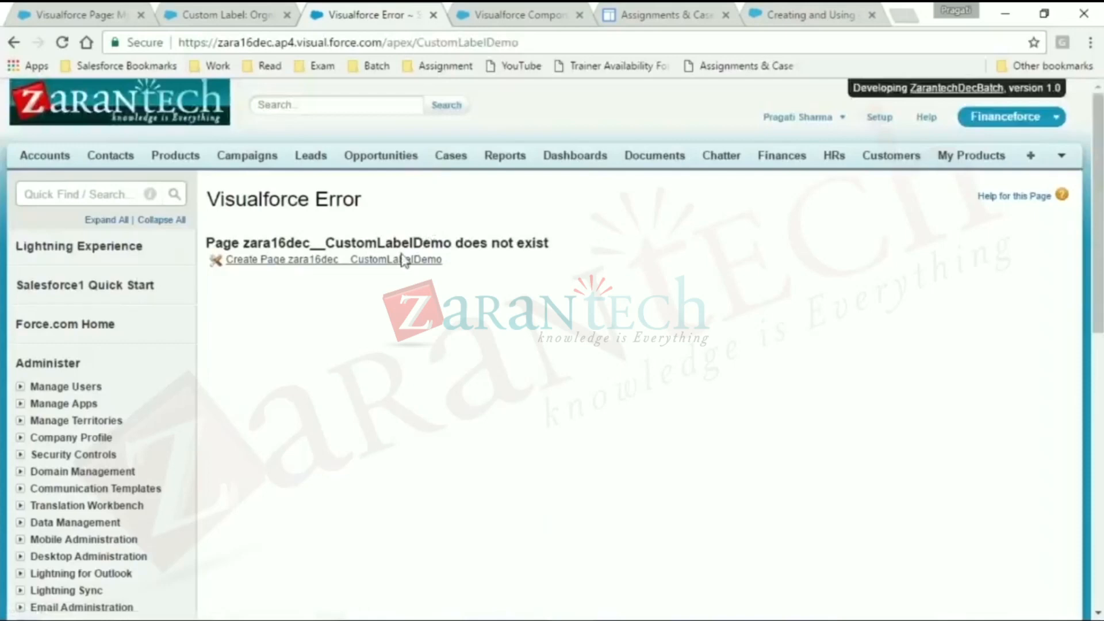
{"action": "left_click", "coordinate": [401, 261]}
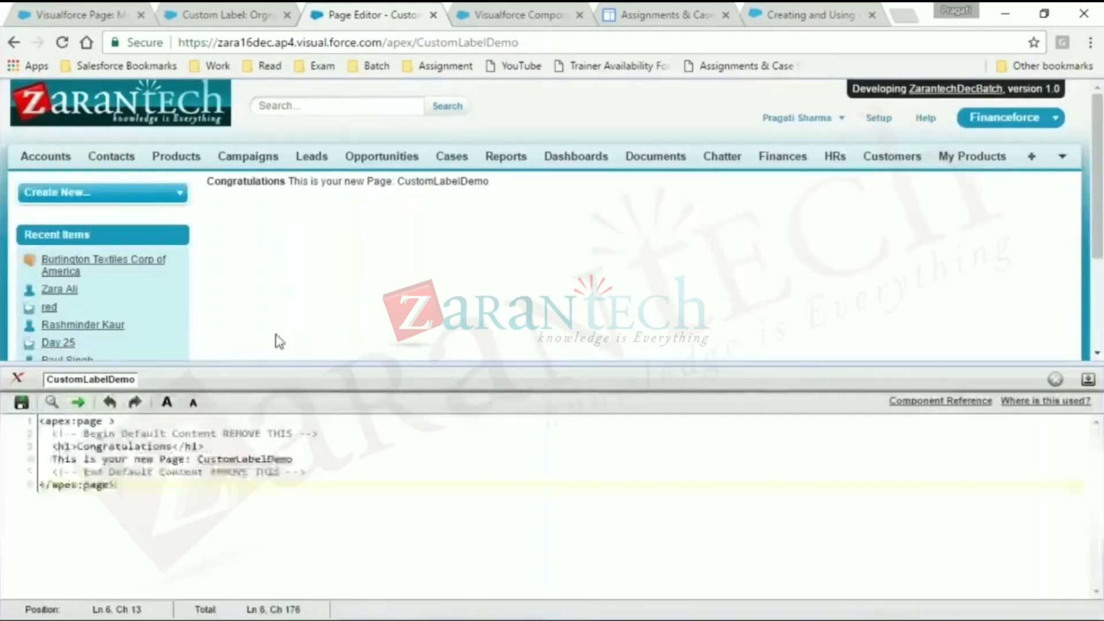
- Enlarge the page editor's text and remove the default content between the apex:page tags of CustomLabelDemo
{"action": "left_click", "coordinate": [168, 404]}
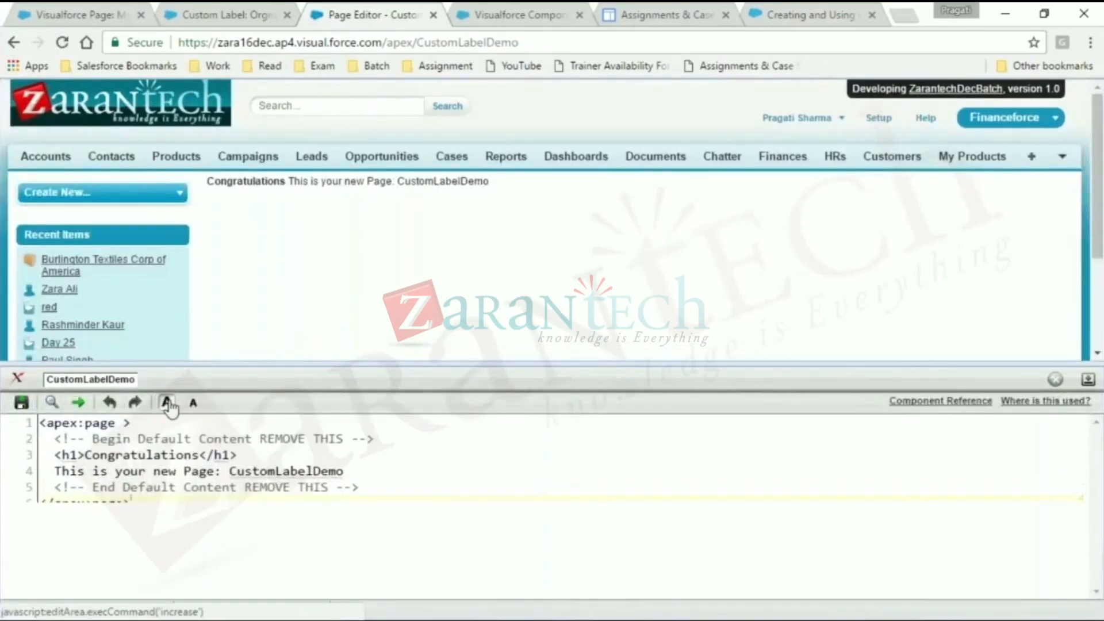
{"action": "left_click", "coordinate": [168, 403]}
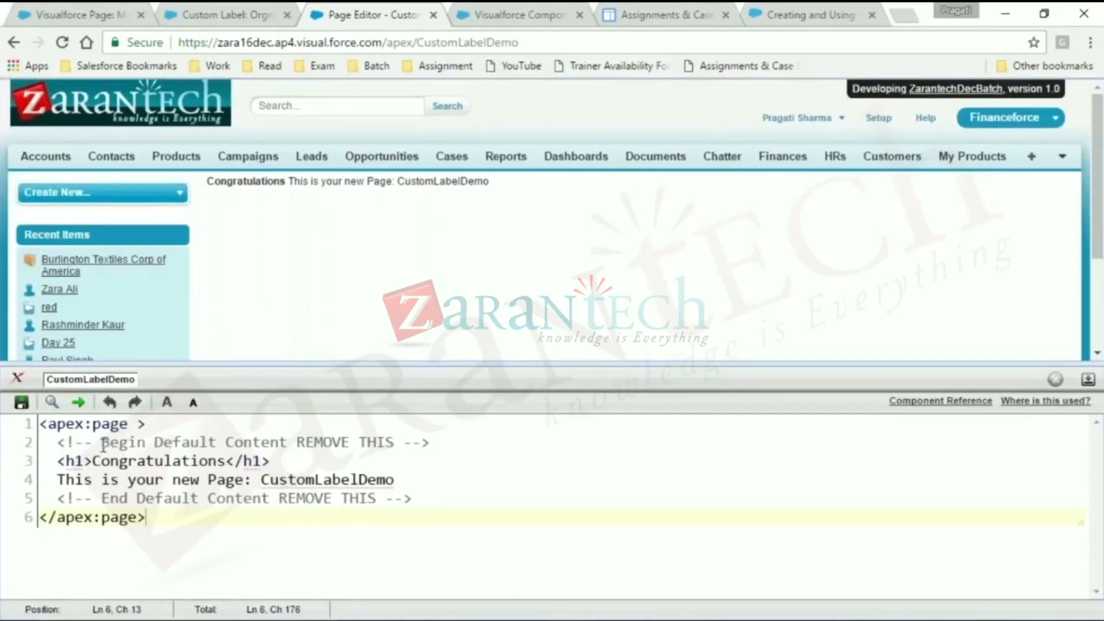
{"action": "left_click", "coordinate": [59, 442]}
{"action": "mouse_move", "coordinate": [60, 441]}
{"action": "left_mouse_down"}
{"action": "mouse_move", "coordinate": [278, 499]}
{"action": "mouse_move", "coordinate": [411, 500]}
{"action": "mouse_move", "coordinate": [58, 480]}
{"action": "mouse_move", "coordinate": [52, 444]}
{"action": "left_mouse_up"}
{"action": "key", "text": "BackSpace"}
{"action": "key", "text": "Return"}
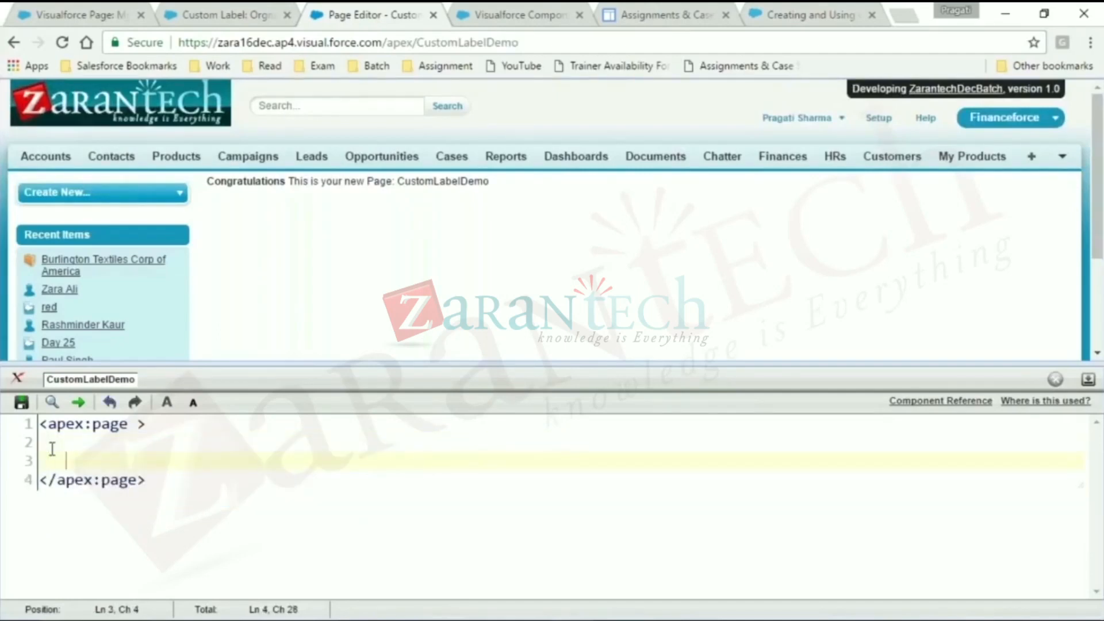
- Add the line "VF Page : {!$Label.}" to the page body as the start of a custom label reference
{"action": "type", "text": "VF Page"}
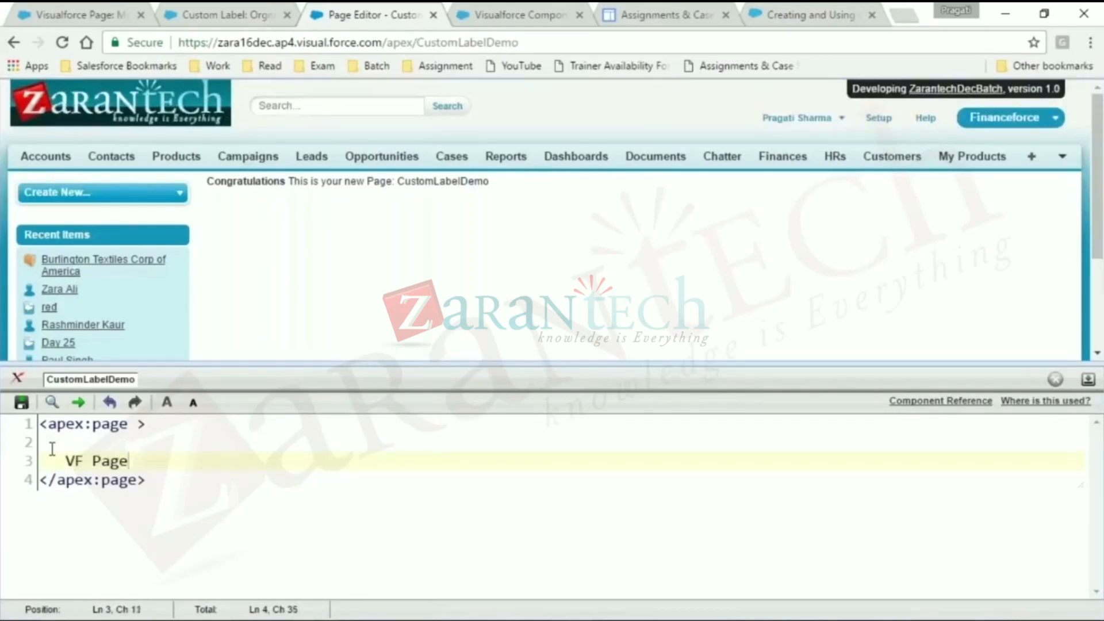
{"action": "type", "text": " : {!"}
{"action": "type", "text": "$"}
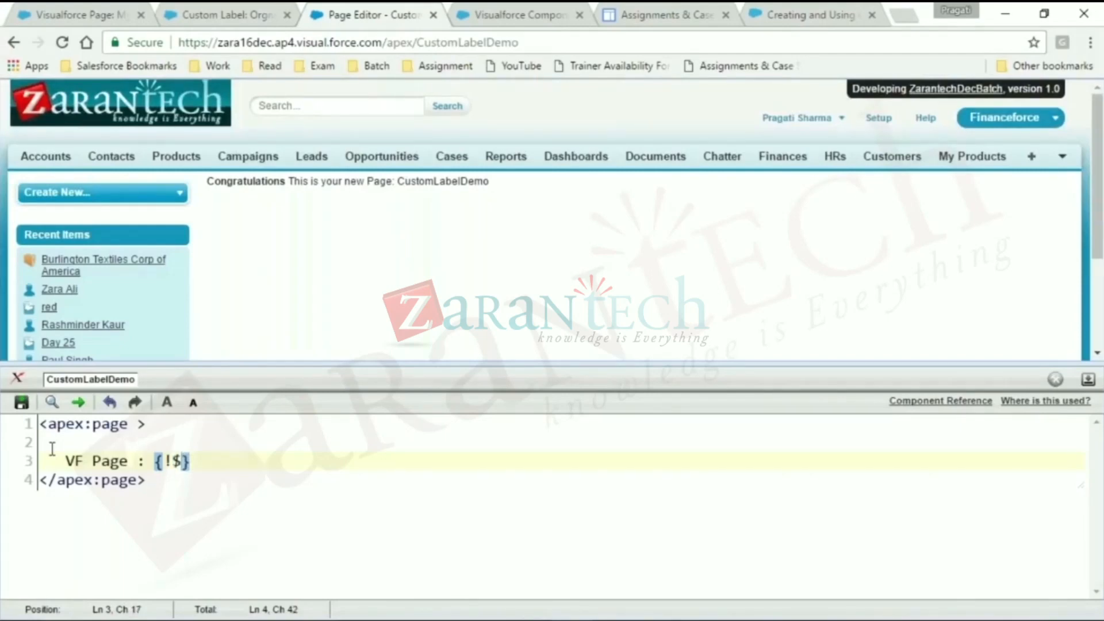
{"action": "type", "text": "Label."}
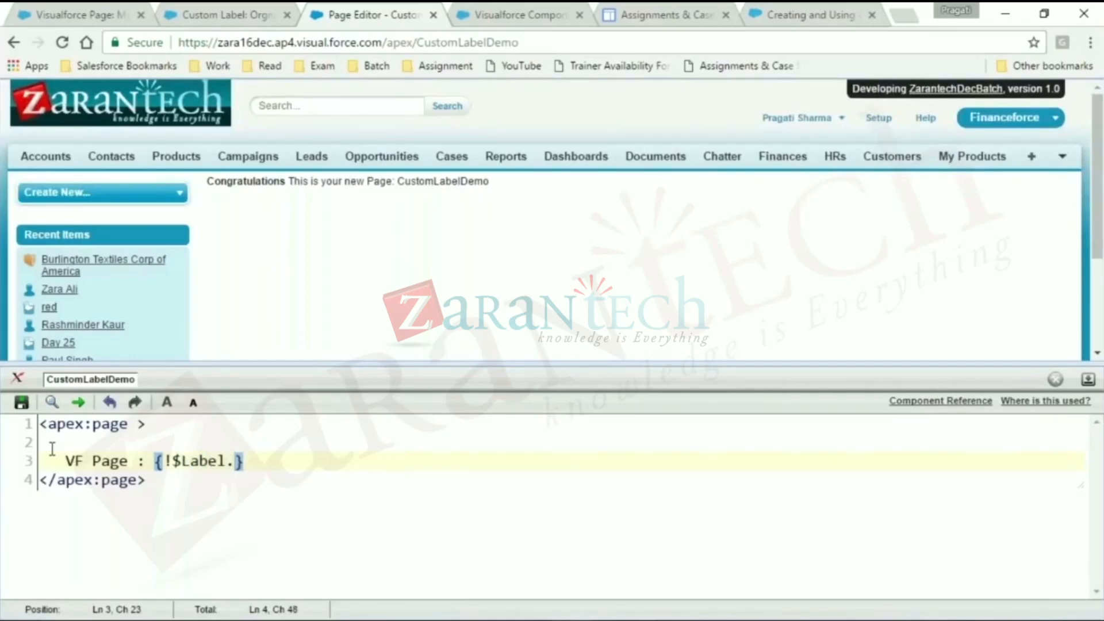
- Complete the reference with the label name Orgnization_Name copied from the custom label's detail page, and save the Visualforce page
{"action": "left_click", "coordinate": [181, 13]}
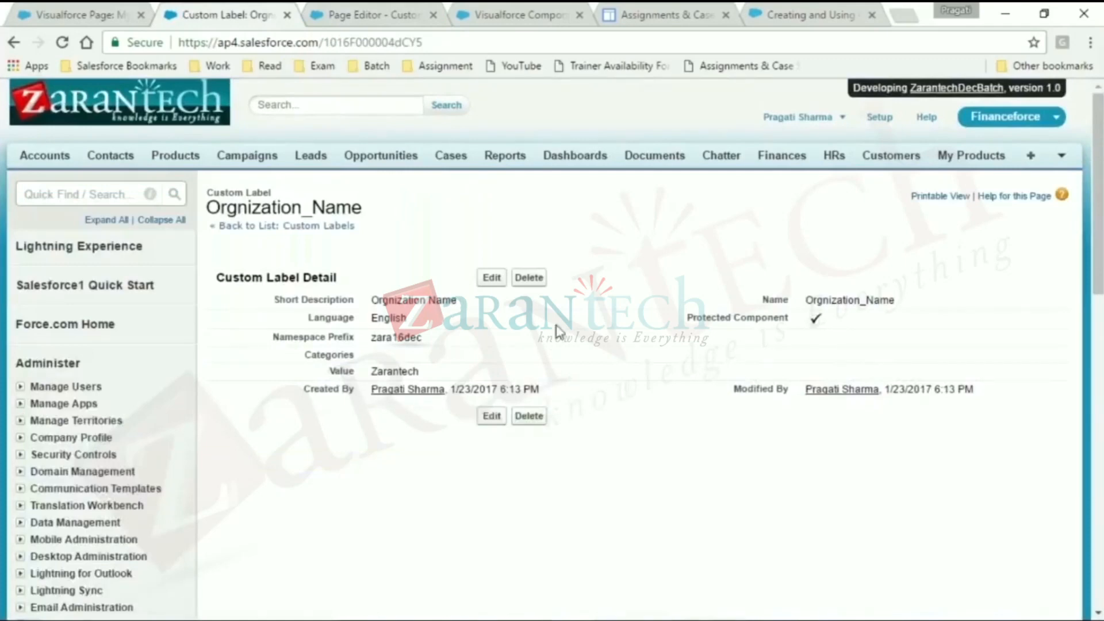
{"action": "double_click", "coordinate": [815, 299]}
{"action": "key", "text": "ctrl+c"}
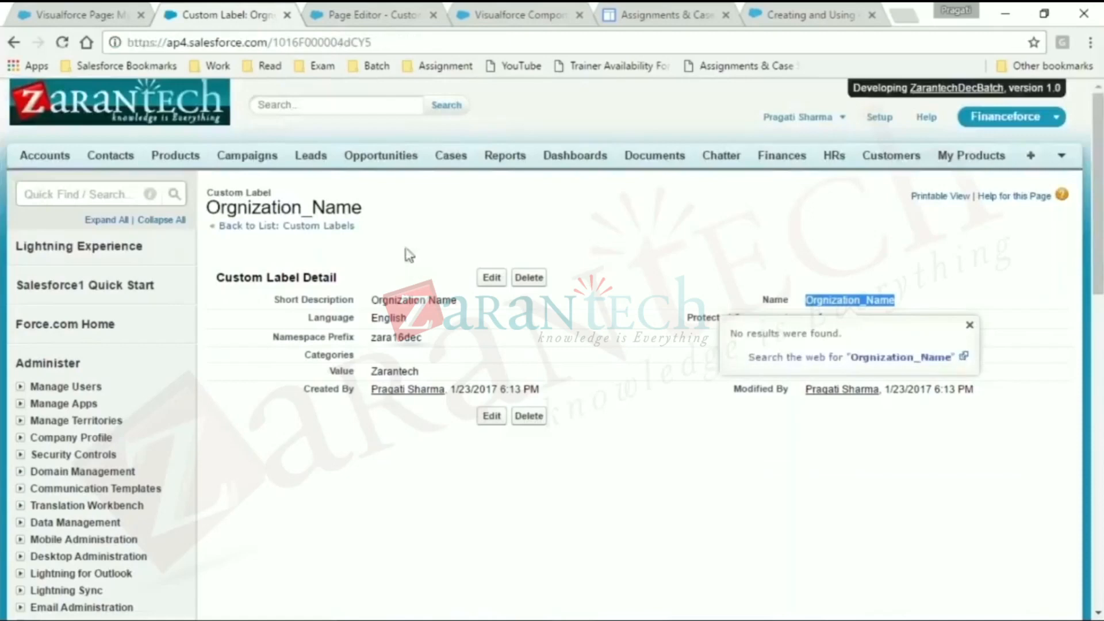
{"action": "left_click", "coordinate": [343, 12]}
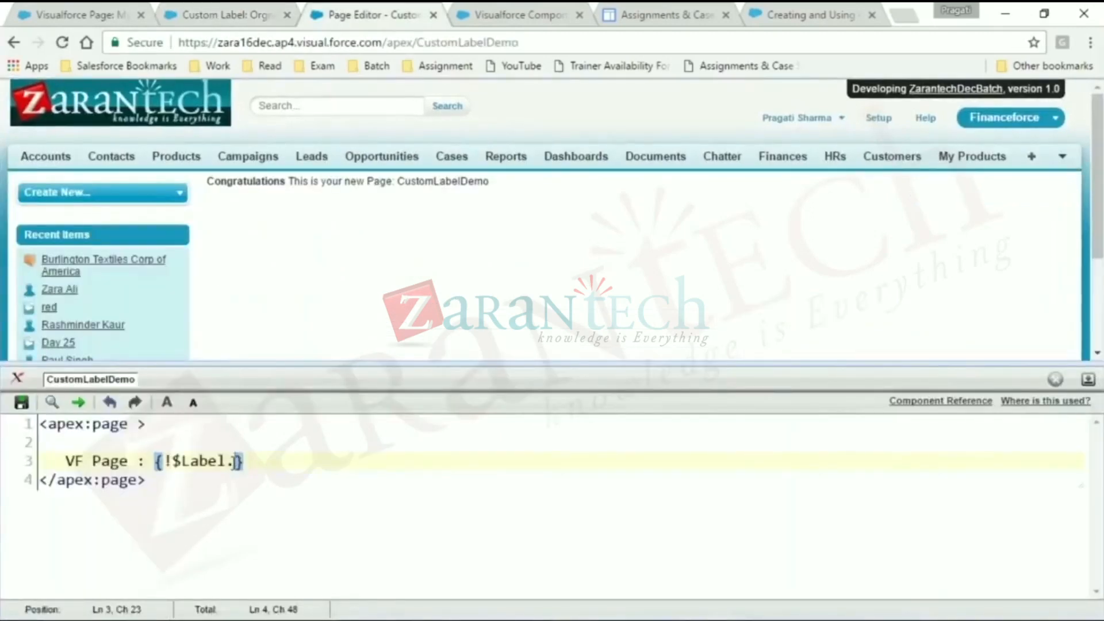
{"action": "key", "text": "ctrl+v"}
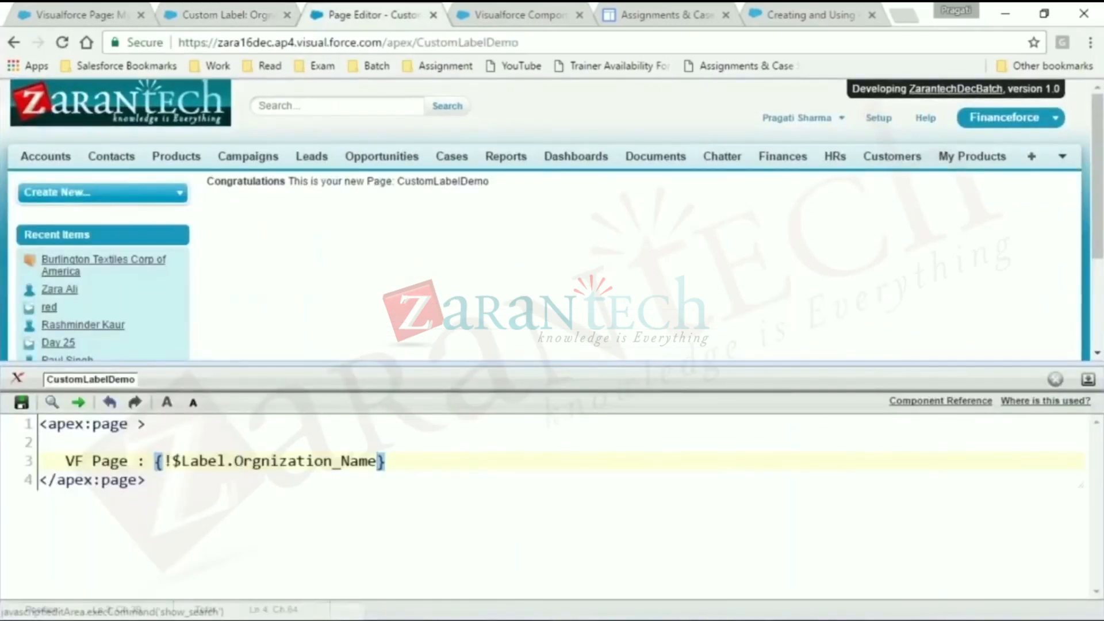
{"action": "left_click", "coordinate": [33, 405]}
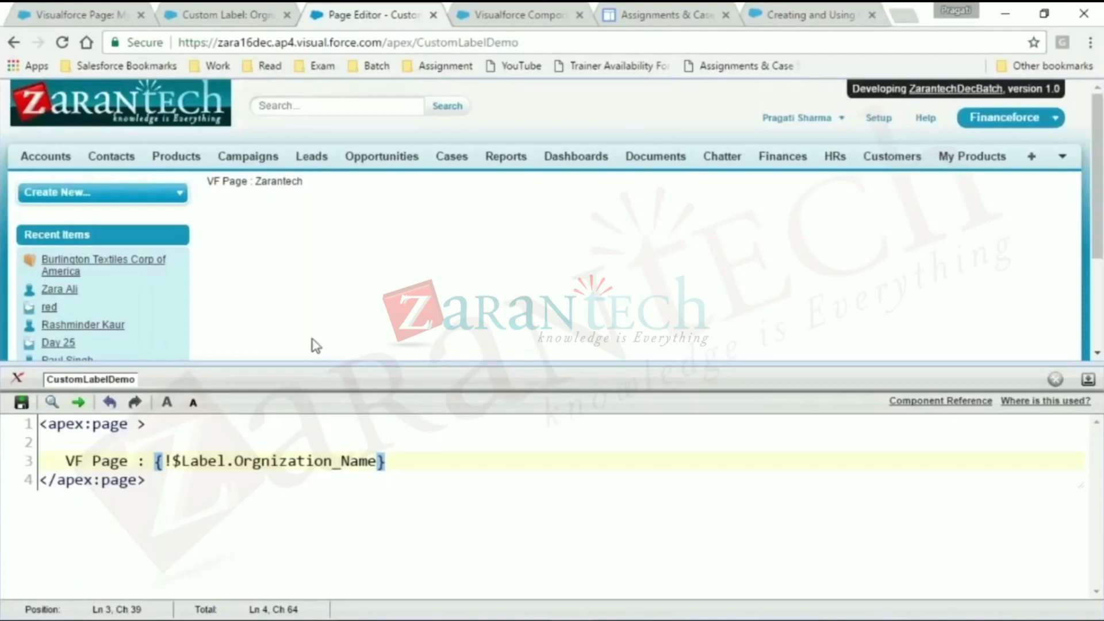
{"action": "left_click", "coordinate": [67, 461]}
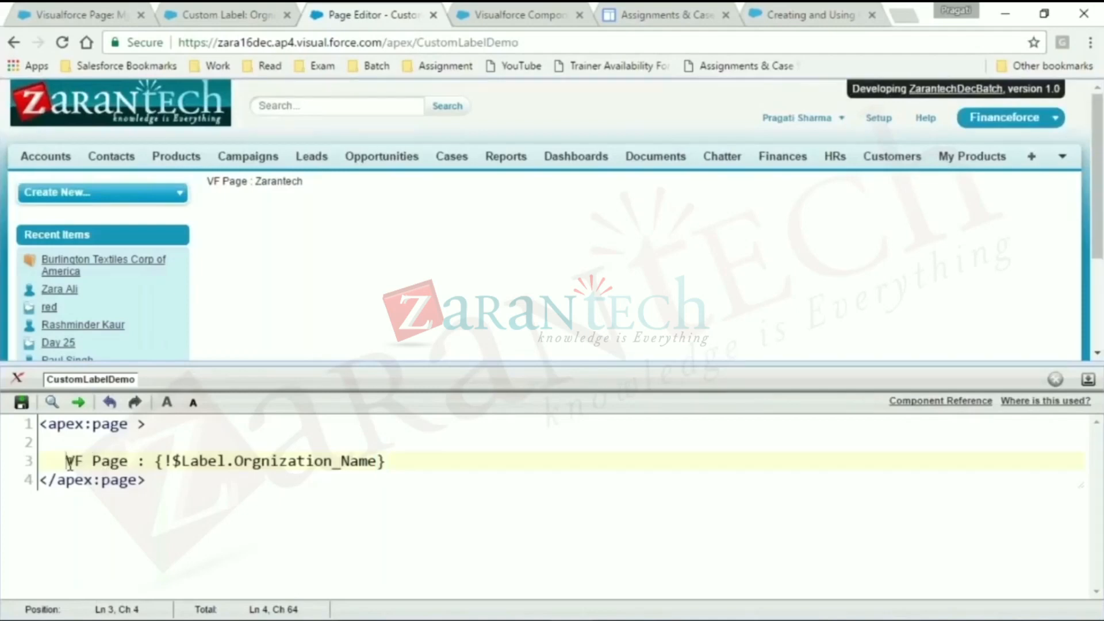
{"action": "left_click", "coordinate": [130, 462]}
{"action": "left_click_drag", "start_coordinate": [357, 462], "coordinate": [145, 462]}
{"action": "left_click", "coordinate": [164, 462]}
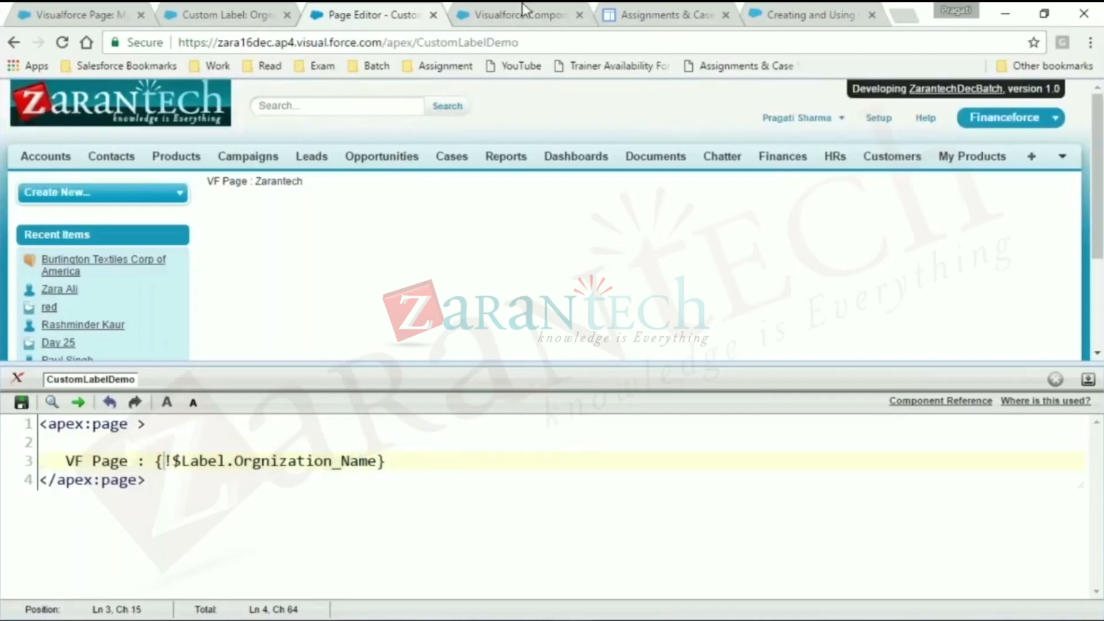
{"action": "double_click", "coordinate": [317, 463]}
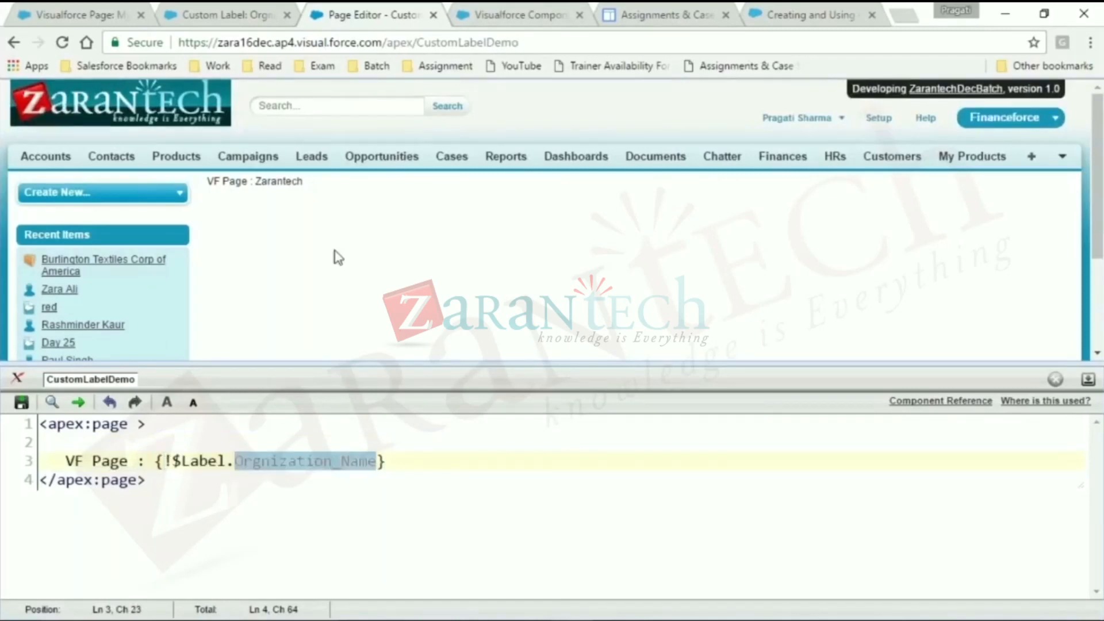
{"action": "left_click", "coordinate": [204, 12]}
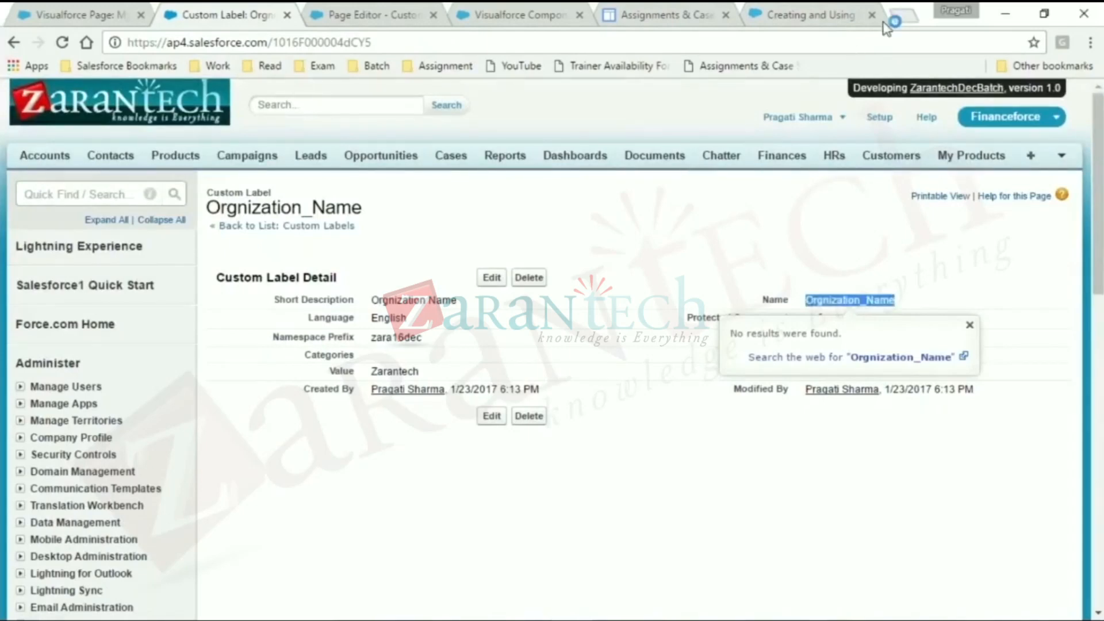
- Search Google for "google translate" in a new browser tab
{"action": "left_click", "coordinate": [900, 15]}
{"action": "type", "text": "google t"}
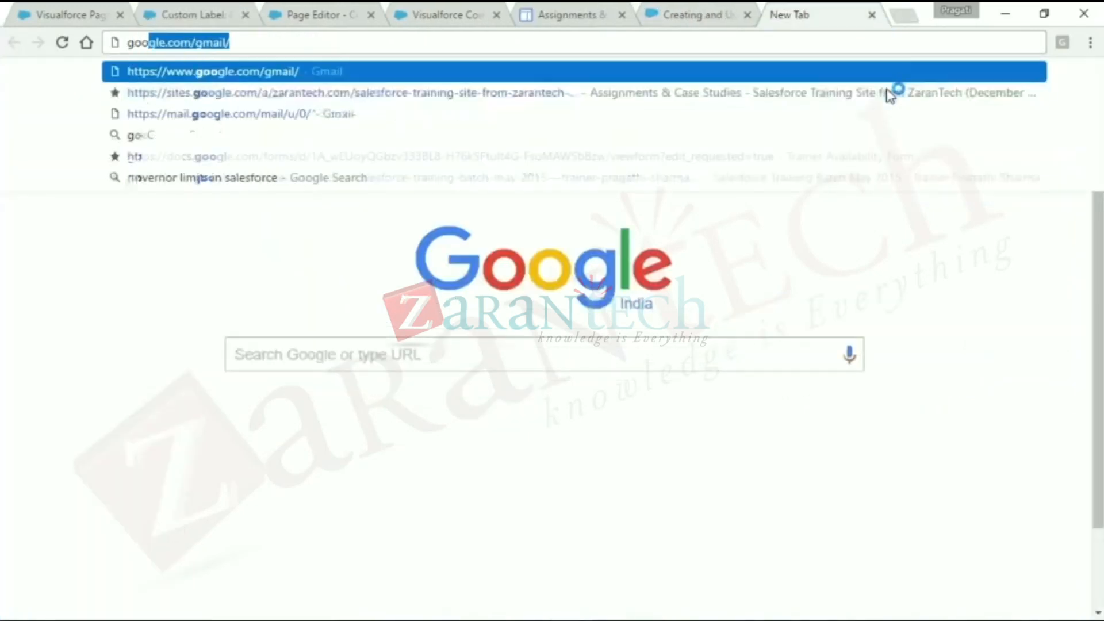
{"action": "type", "text": "ranslate"}
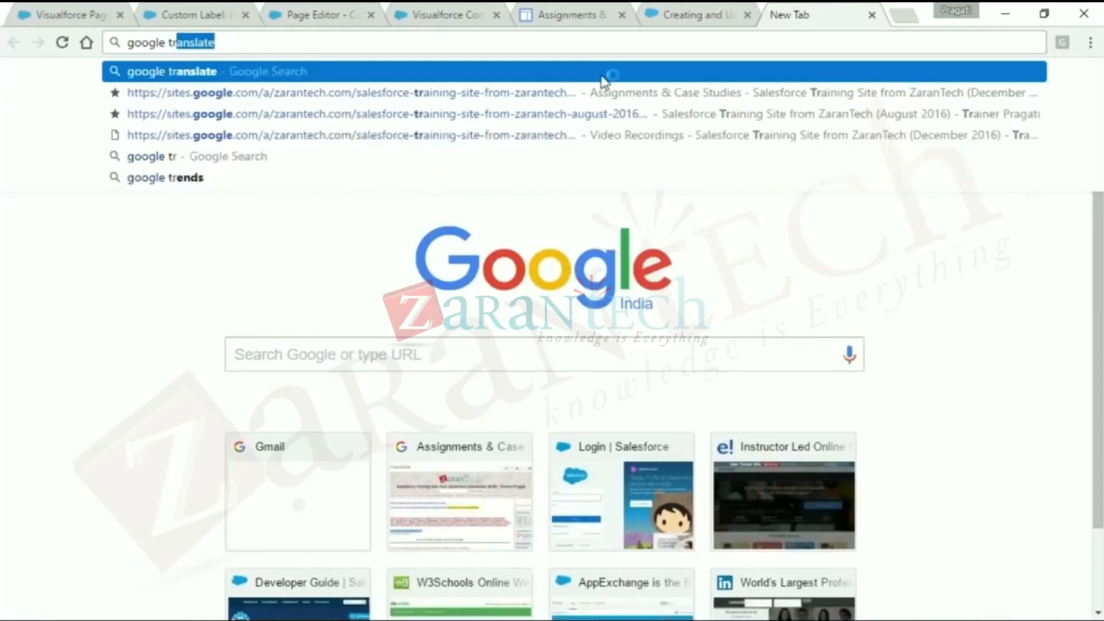
{"action": "key", "text": "Return"}
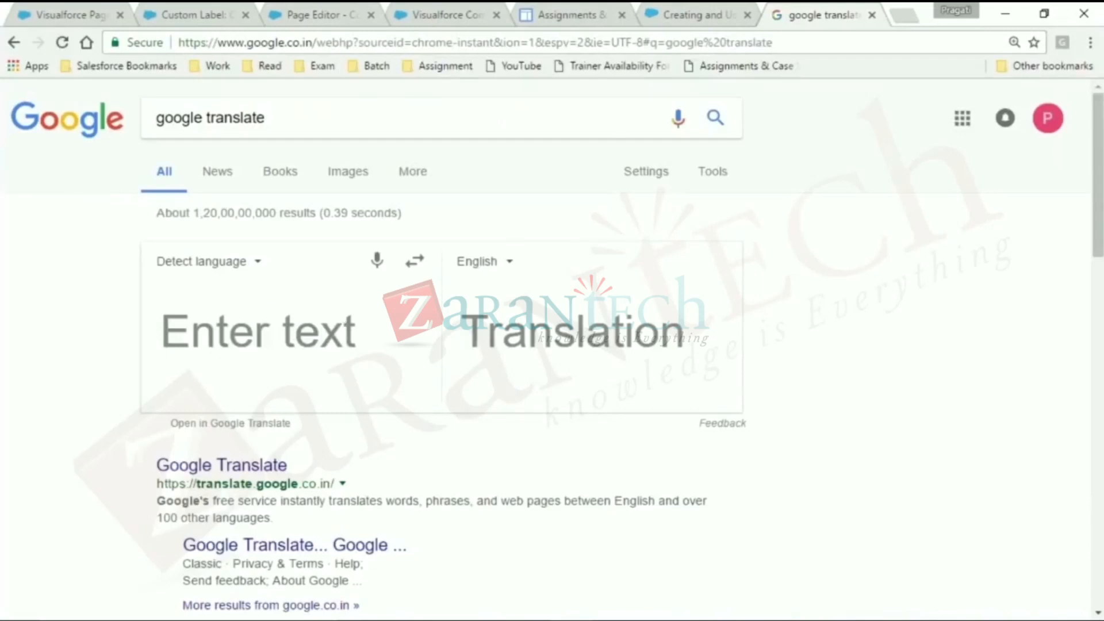
- Enter "This is a Custom label" as the text to translate and select the translated text
{"action": "type", "text": "This is a "}
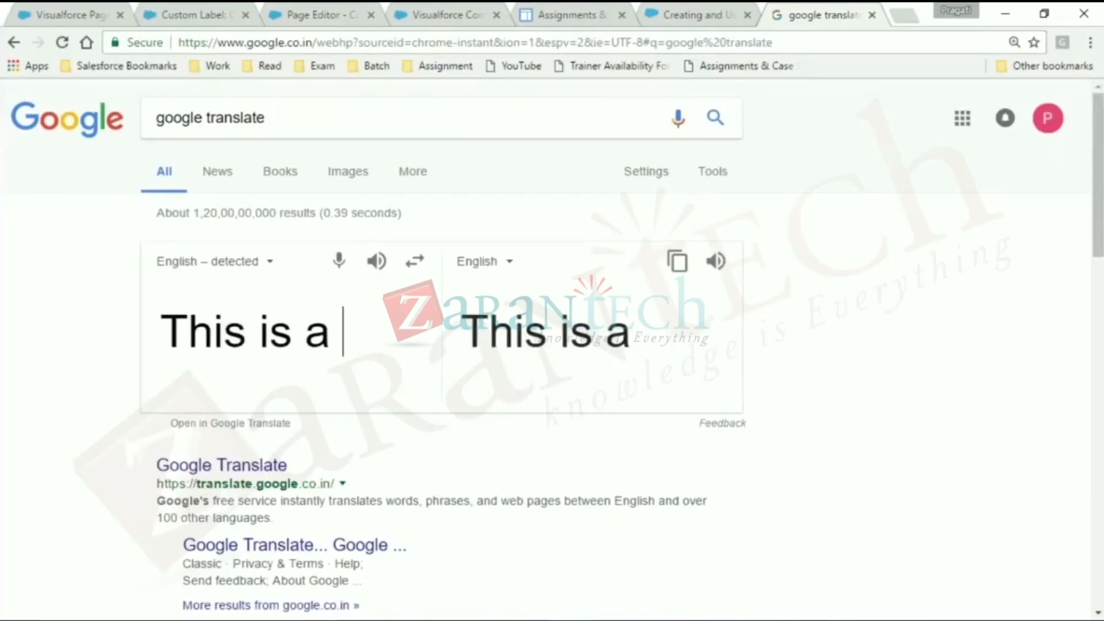
{"action": "type", "text": "Cus"}
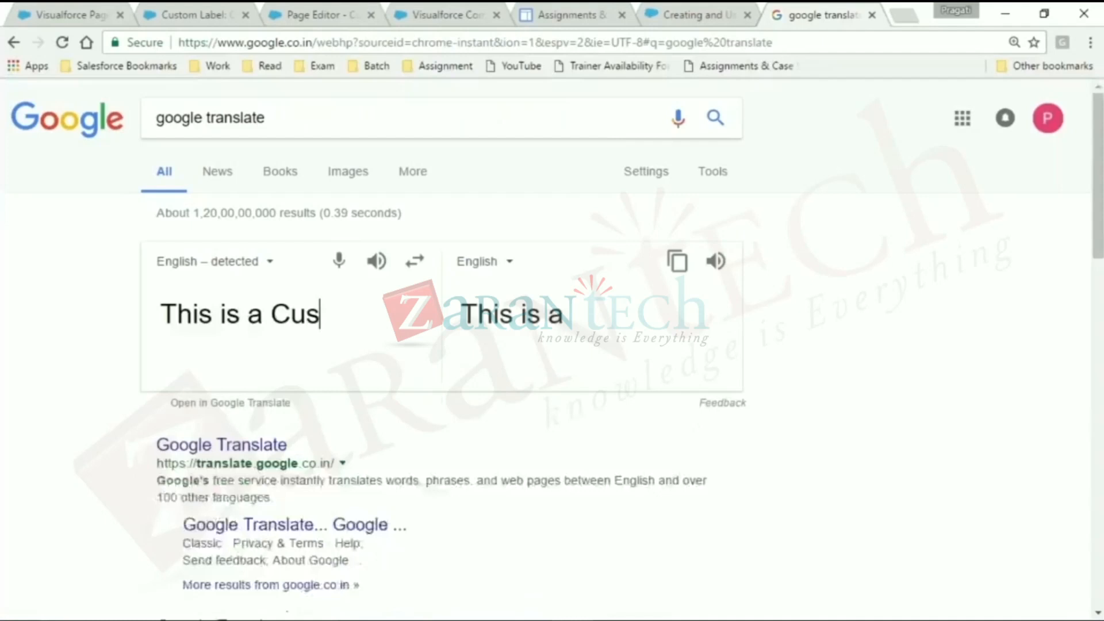
{"action": "type", "text": "tom lable"}
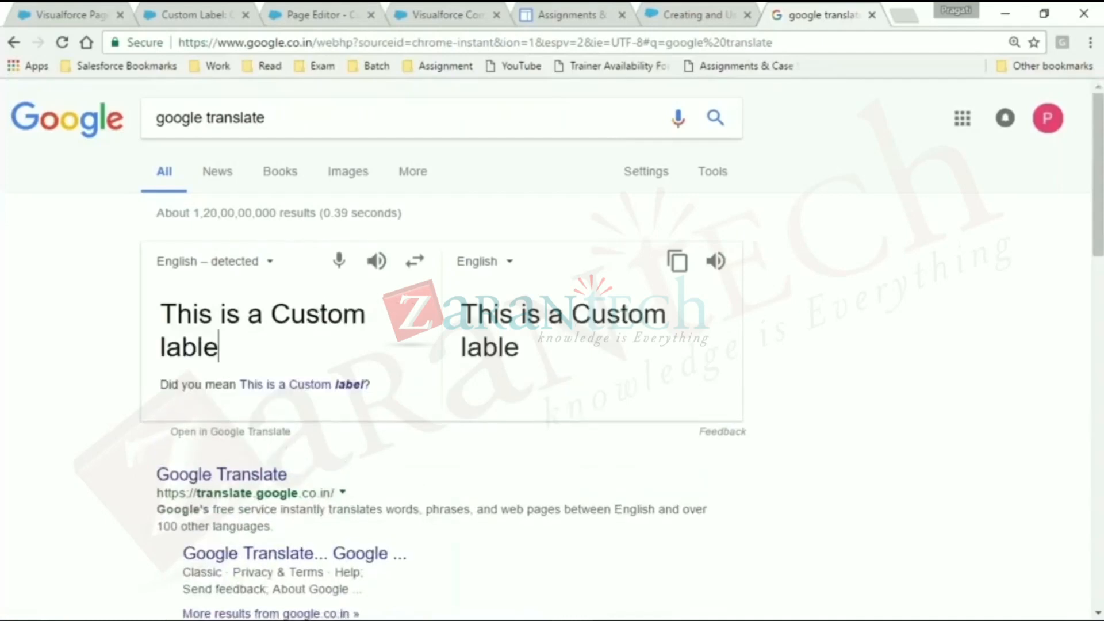
{"action": "key", "text": "BackSpace"}
{"action": "key", "text": "BackSpace"}
{"action": "type", "text": "el"}
{"action": "triple_click", "coordinate": [546, 349]}
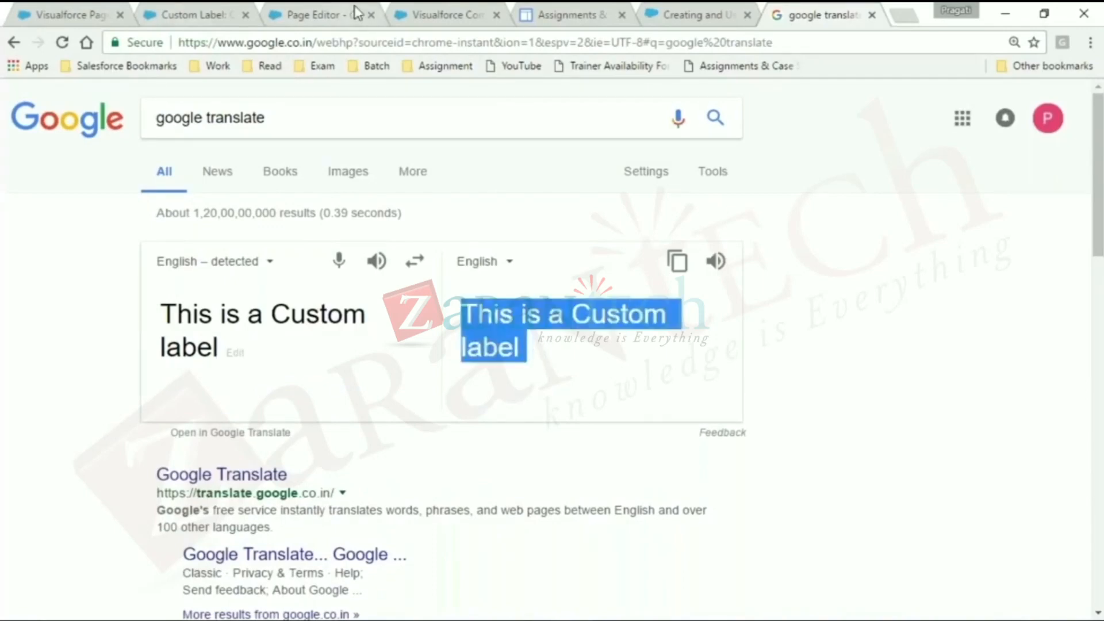
- Set the Orgnization_Name label's value to "Zarantech : This is a Custom label", save it, and refresh CustomLabelDemo by saving the page again
{"action": "left_click", "coordinate": [213, 14]}
{"action": "left_click", "coordinate": [492, 277]}
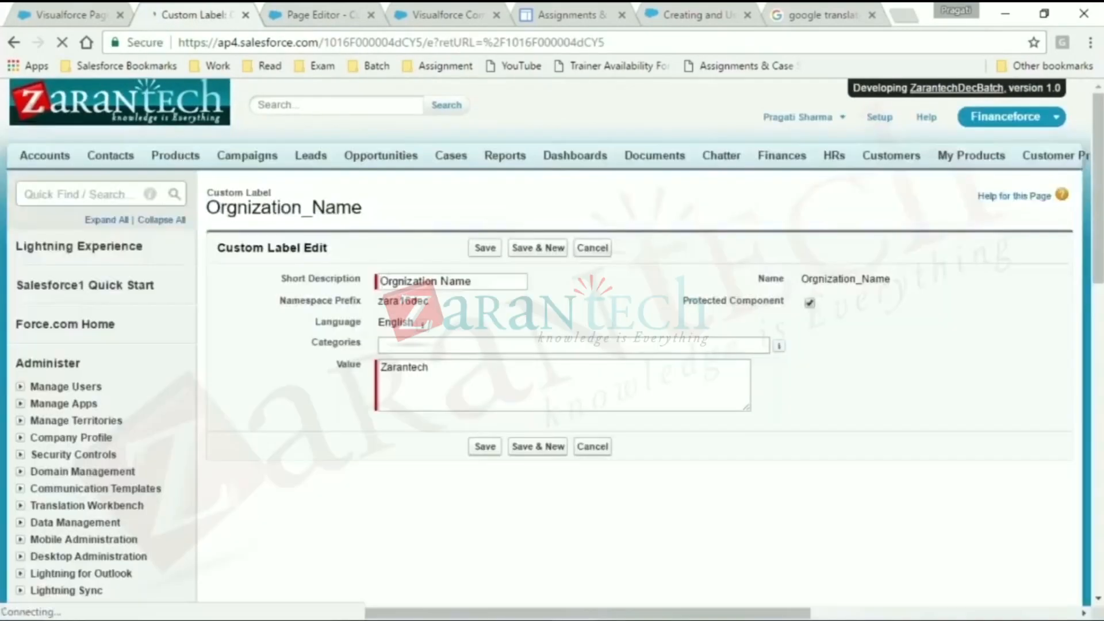
{"action": "double_click", "coordinate": [467, 370]}
{"action": "left_click", "coordinate": [459, 370]}
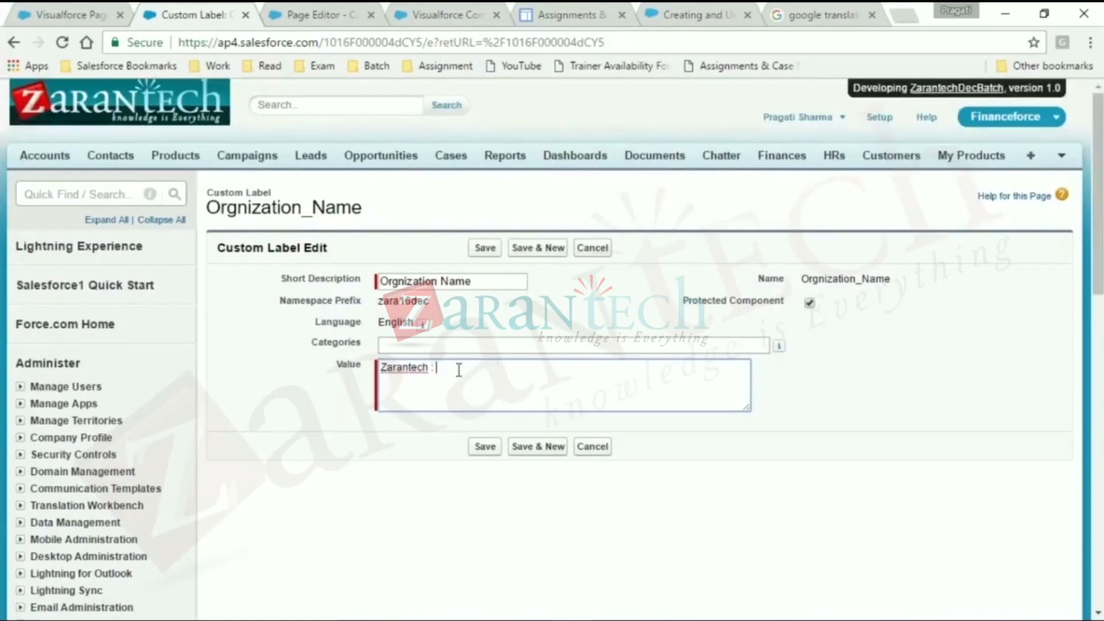
{"action": "type", "text": ": This is a Custom label"}
{"action": "key", "text": "Return"}
{"action": "left_click", "coordinate": [484, 446]}
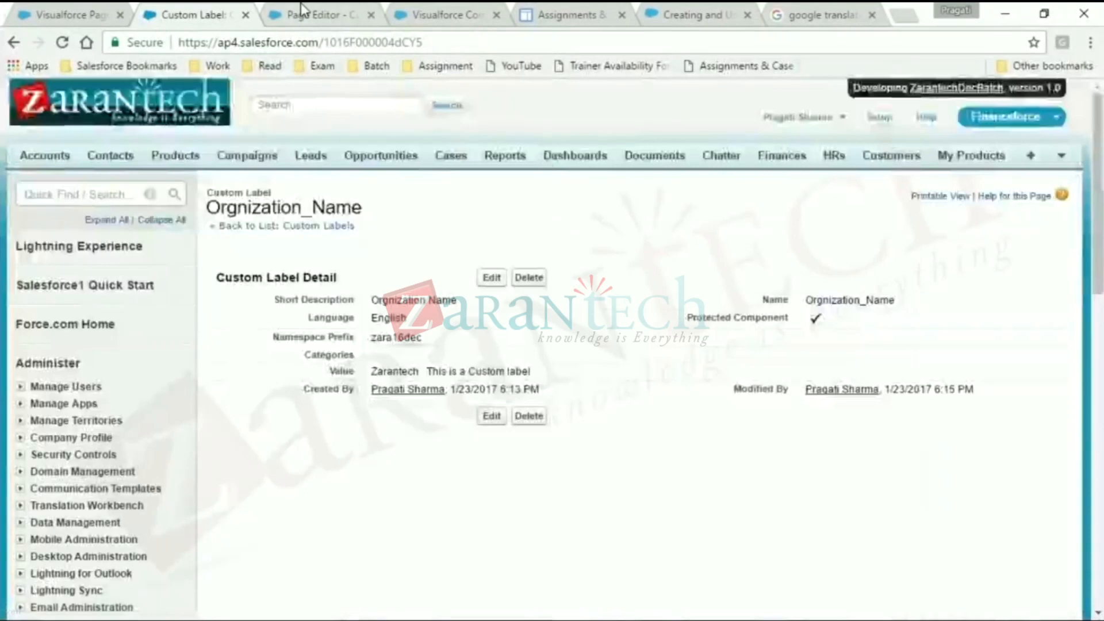
{"action": "left_click", "coordinate": [302, 12]}
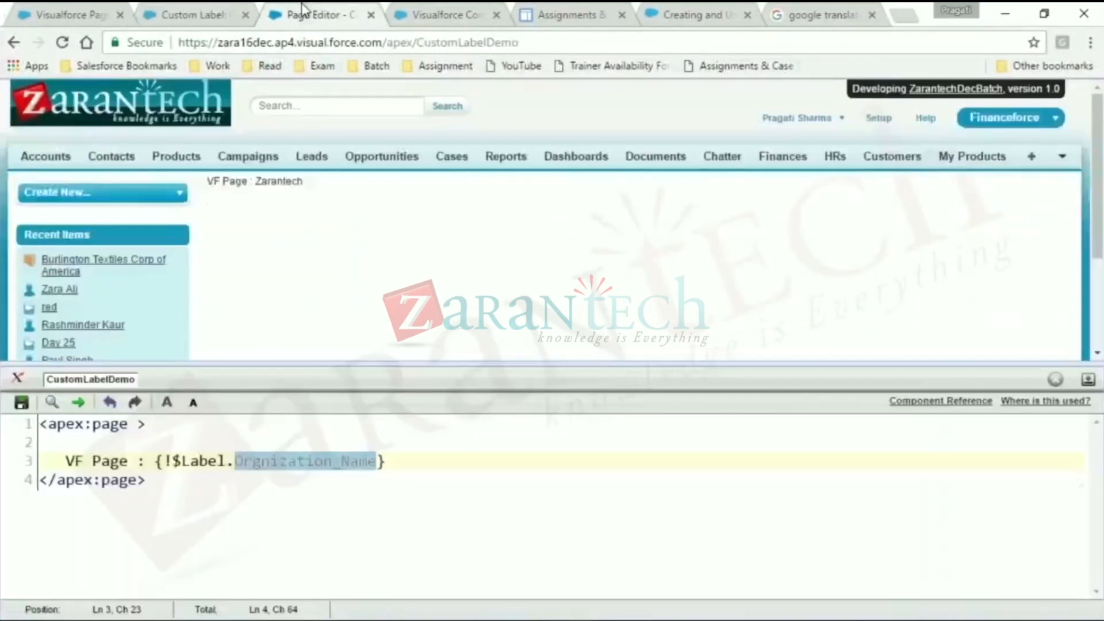
{"action": "left_click", "coordinate": [21, 402]}
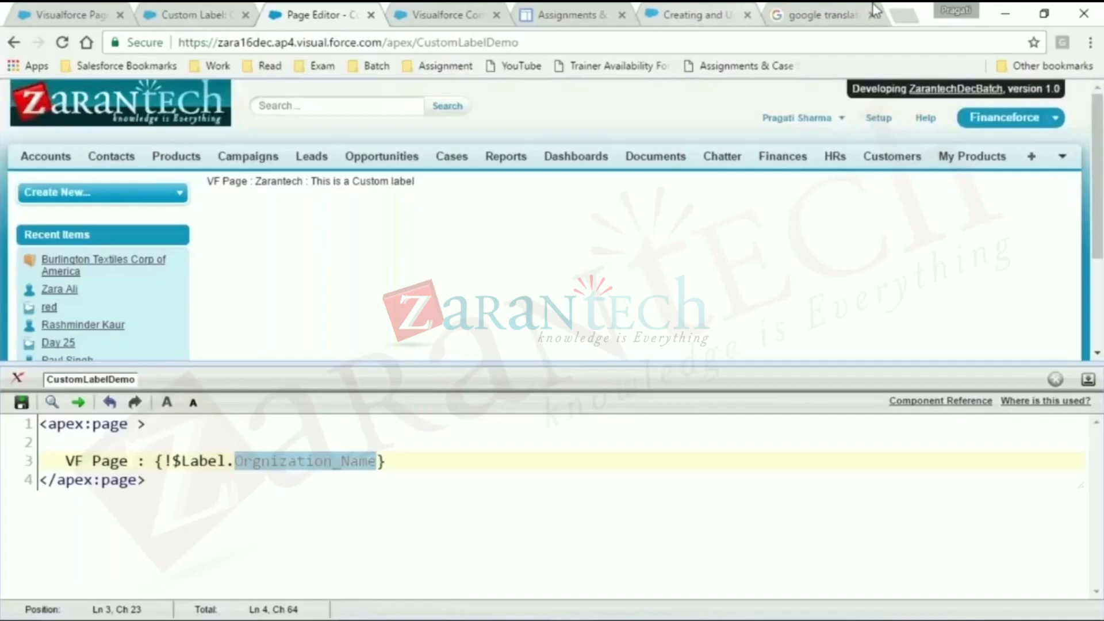
{"action": "left_click", "coordinate": [73, 12]}
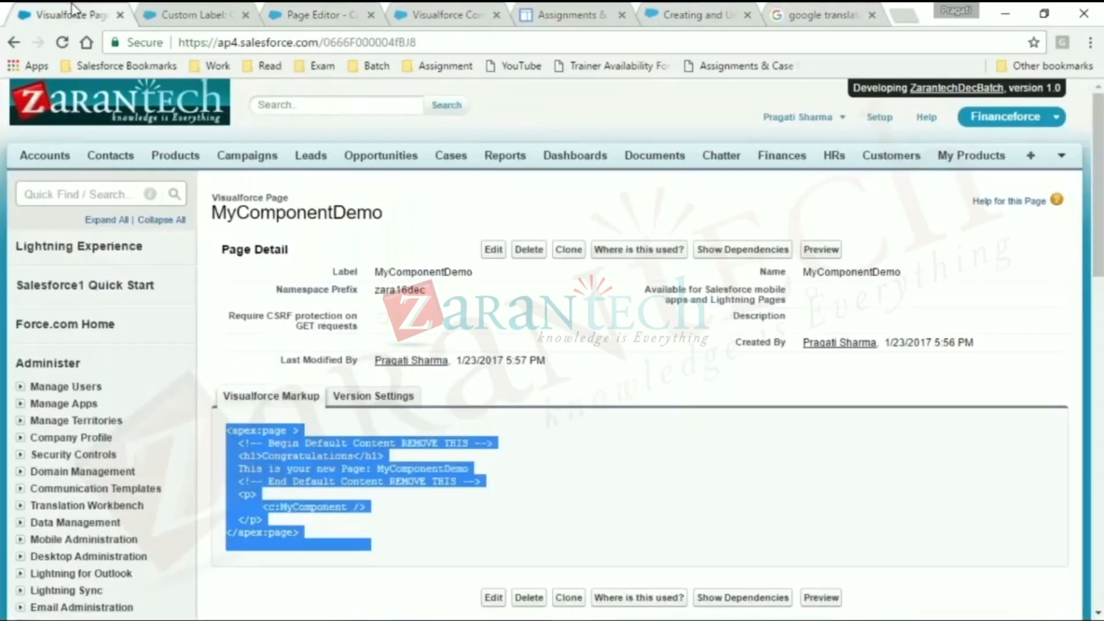
{"action": "left_click", "coordinate": [21, 389]}
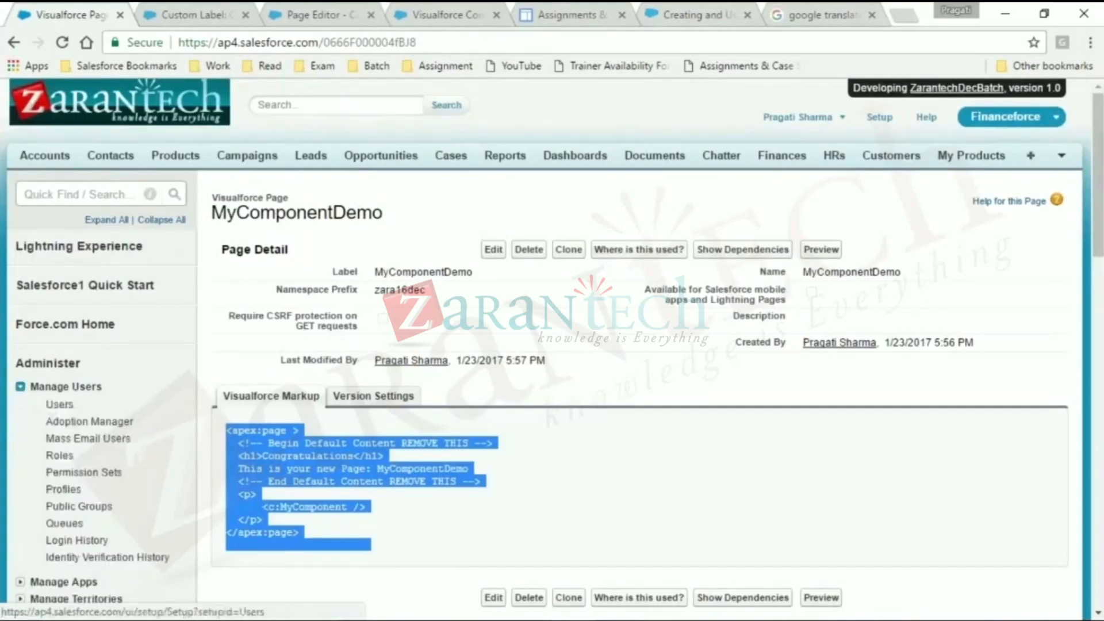
{"action": "right_click", "coordinate": [62, 406]}
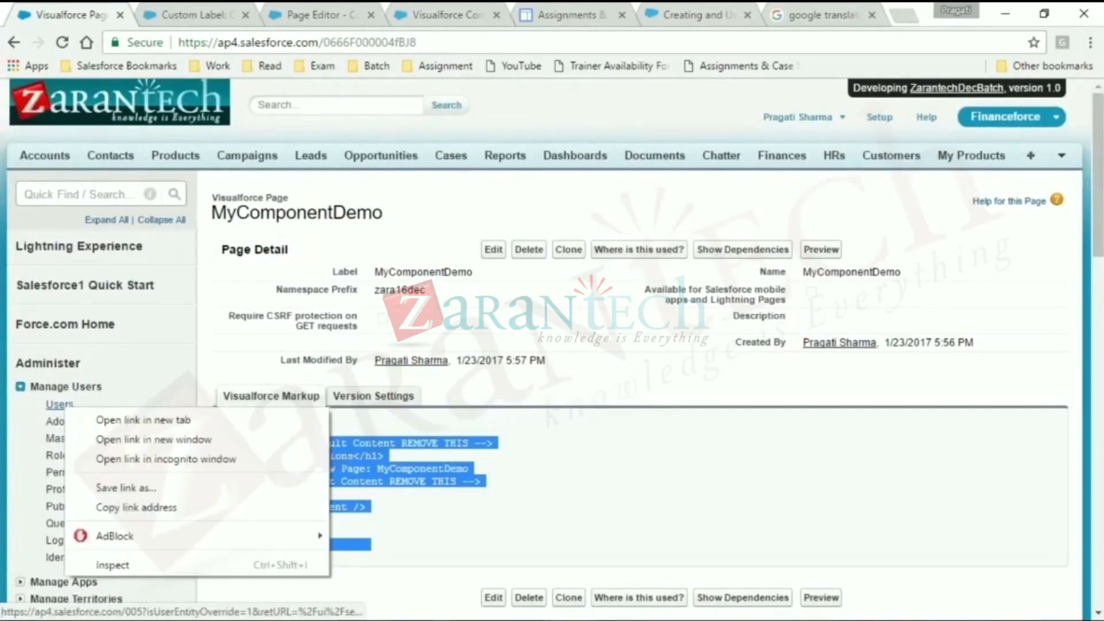
{"action": "left_click", "coordinate": [153, 440]}
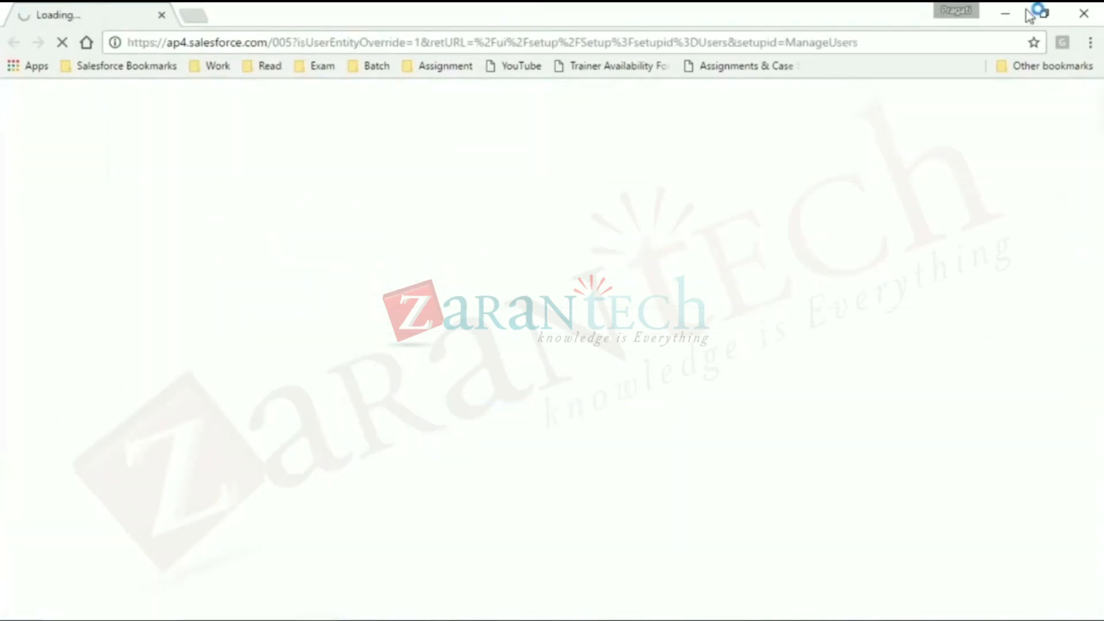
{"action": "left_click", "coordinate": [1084, 14]}
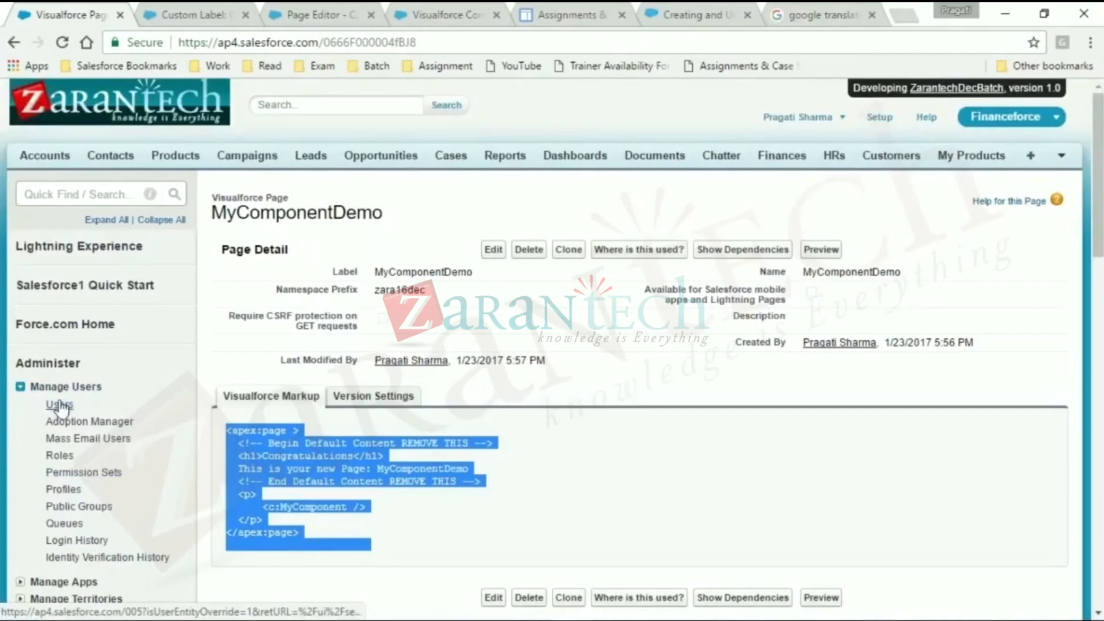
{"action": "left_click", "coordinate": [21, 388]}
{"action": "left_click", "coordinate": [21, 388]}
{"action": "left_click", "coordinate": [21, 388]}
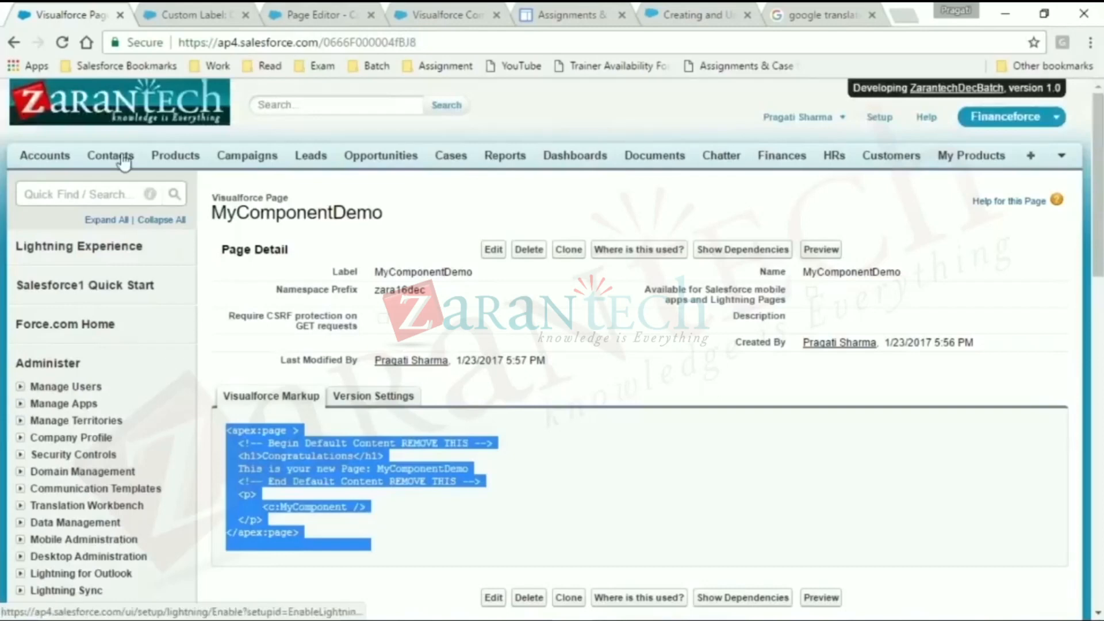
- In the MyComponentDemo tab, search the Salesforce setup for "tra" and open Translate under Translation Workbench
{"action": "left_click", "coordinate": [90, 193]}
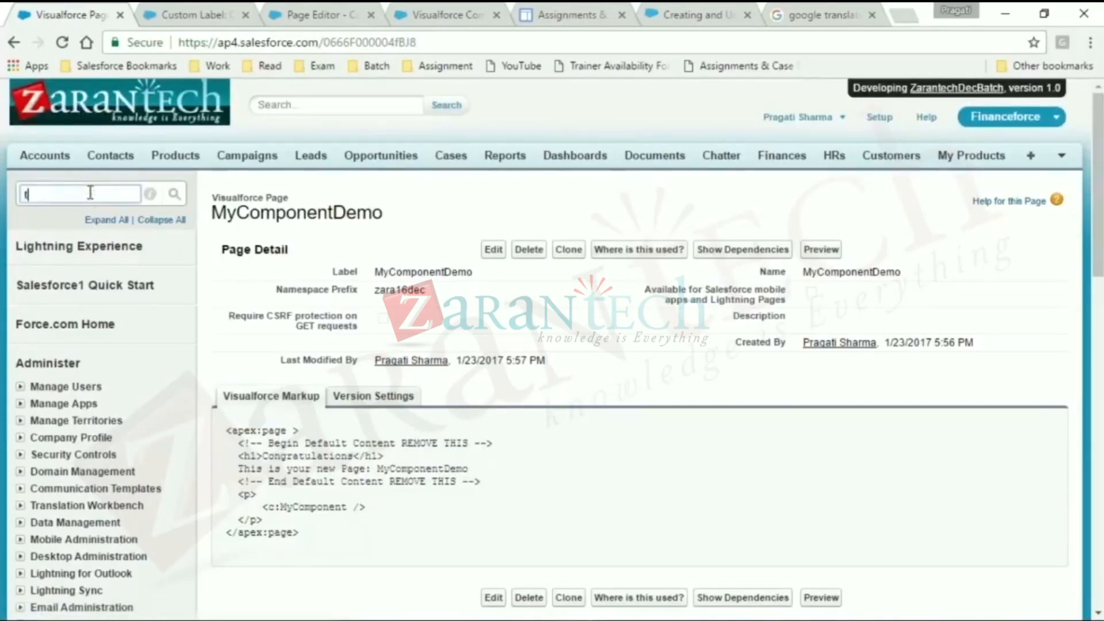
{"action": "type", "text": "tra"}
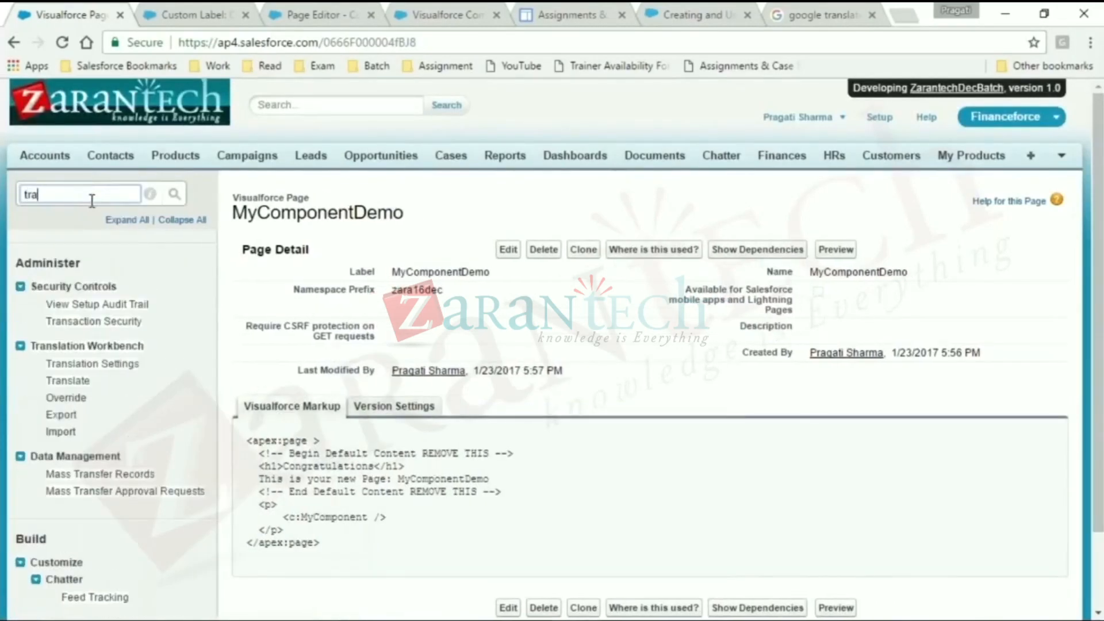
{"action": "left_click", "coordinate": [78, 383]}
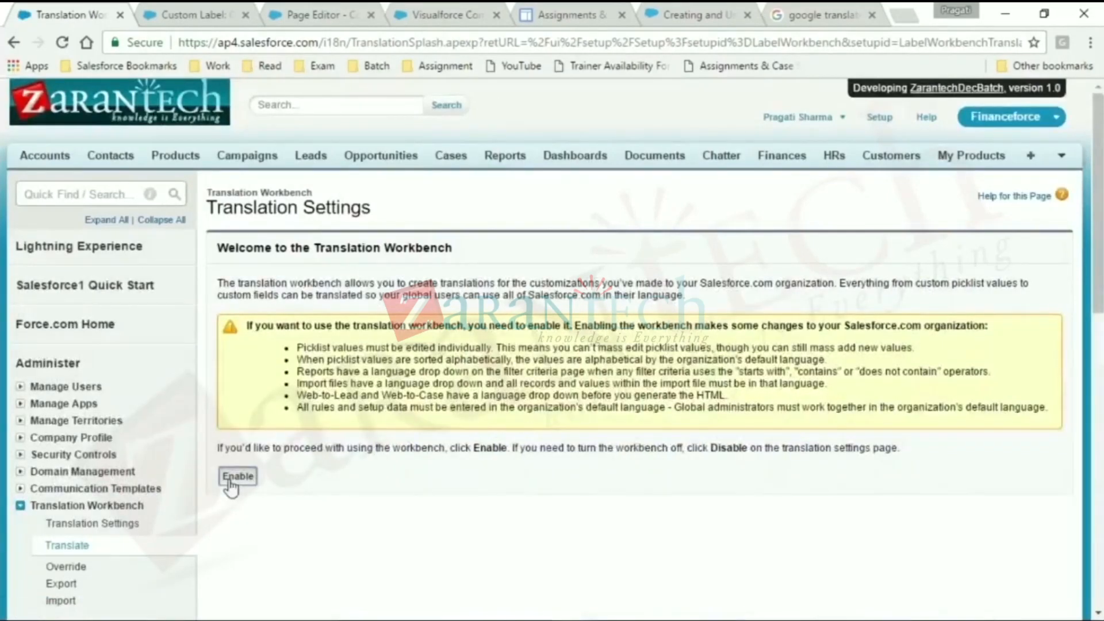
- Enable the Translation Workbench and add German as an active supported language with the administrator's own user as translator
{"action": "left_click", "coordinate": [231, 480]}
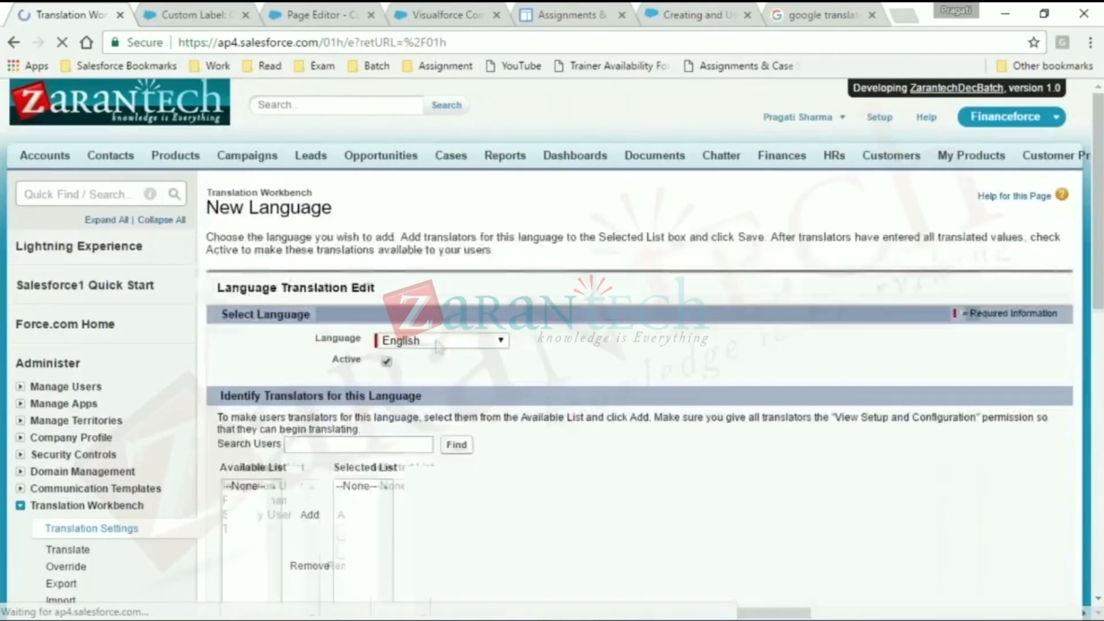
{"action": "left_click", "coordinate": [438, 342]}
{"action": "left_click", "coordinate": [415, 374]}
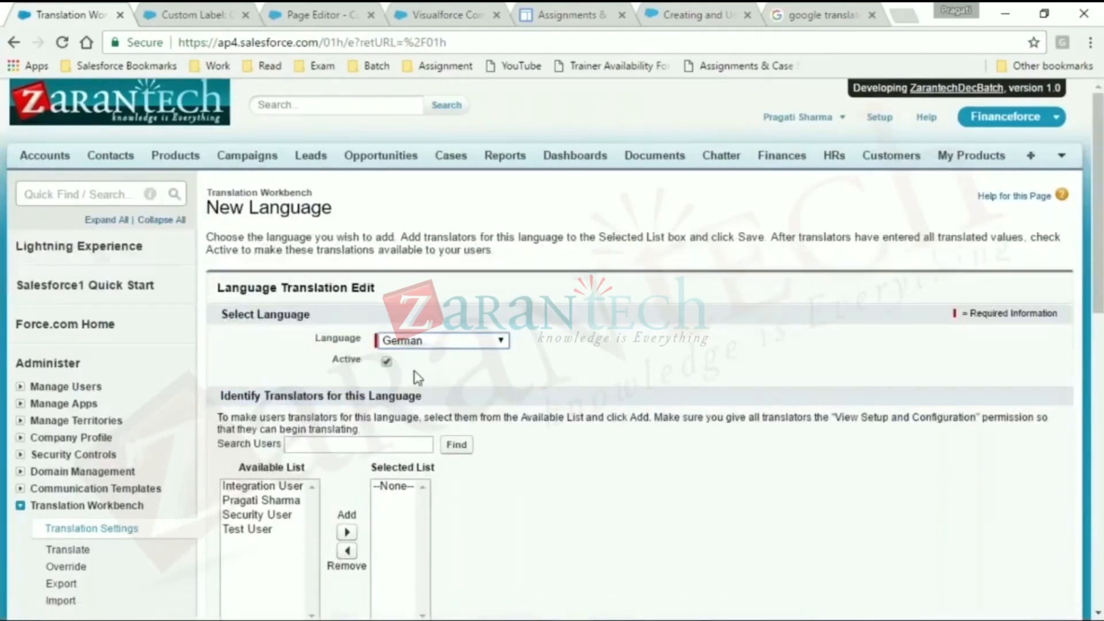
{"action": "left_click", "coordinate": [267, 501]}
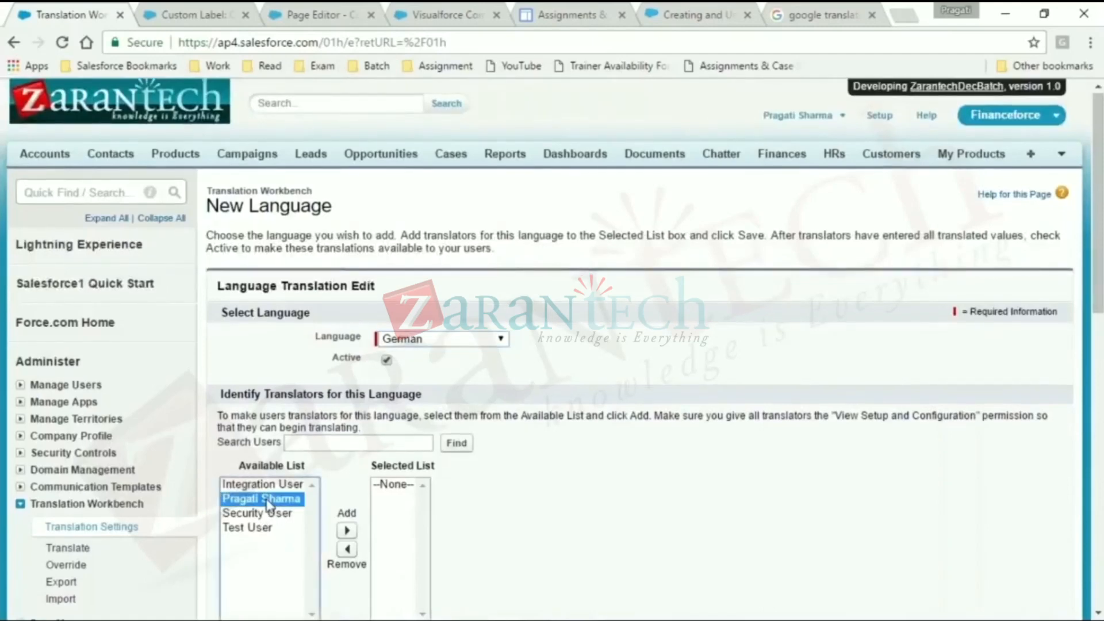
{"action": "left_click", "coordinate": [346, 530]}
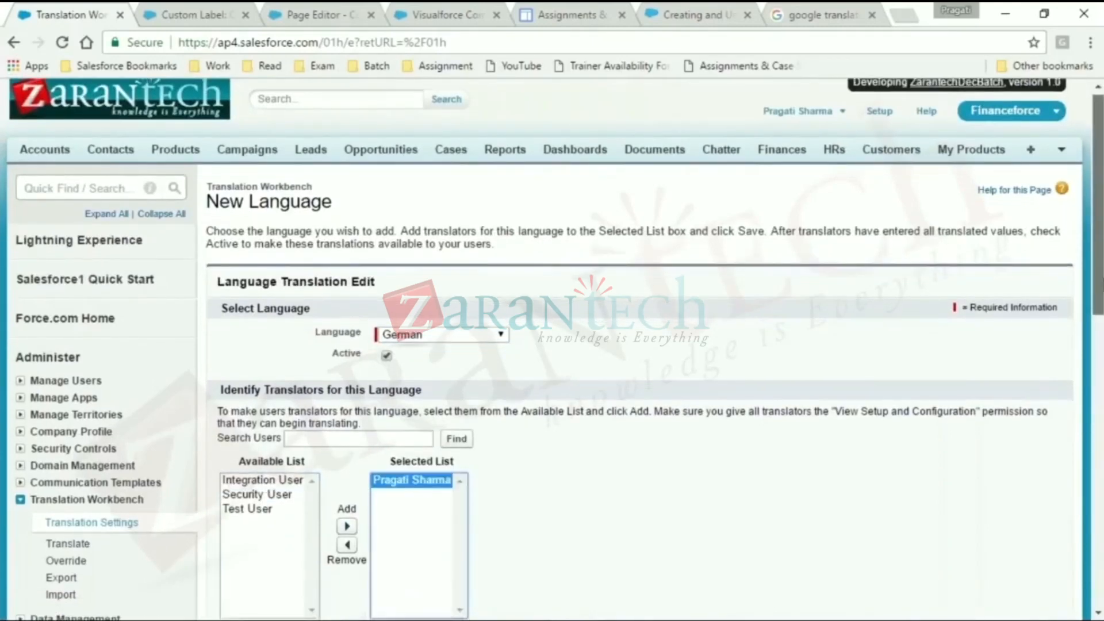
{"action": "left_click_drag", "start_coordinate": [1101, 283], "coordinate": [1100, 571]}
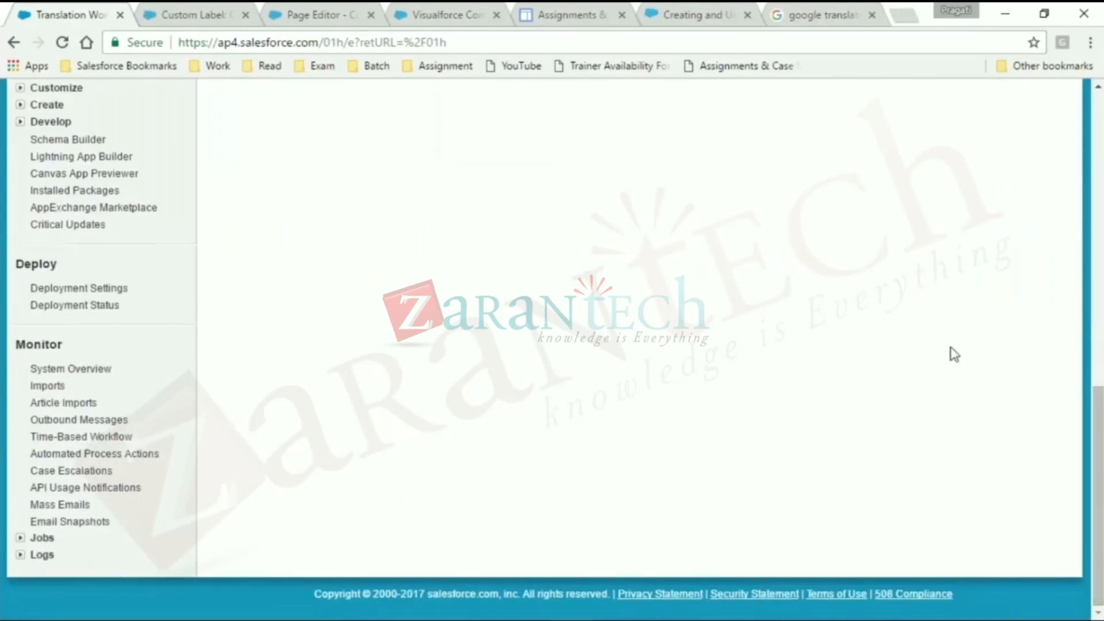
{"action": "scroll", "coordinate": [951, 352], "scroll_direction": "up", "scroll_amount": 6}
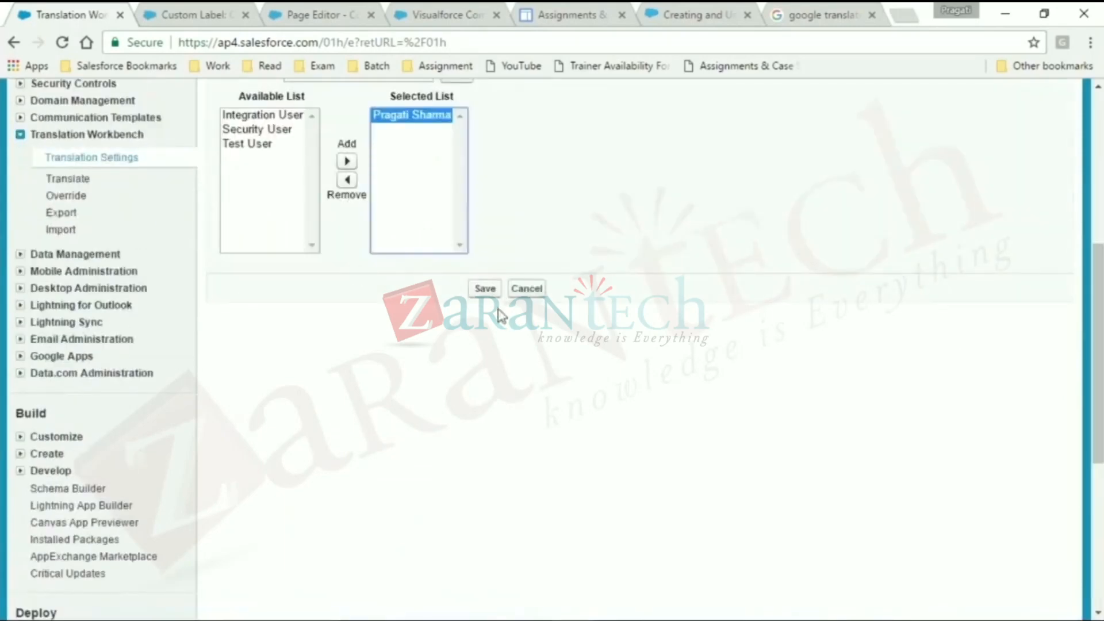
{"action": "left_click", "coordinate": [485, 288]}
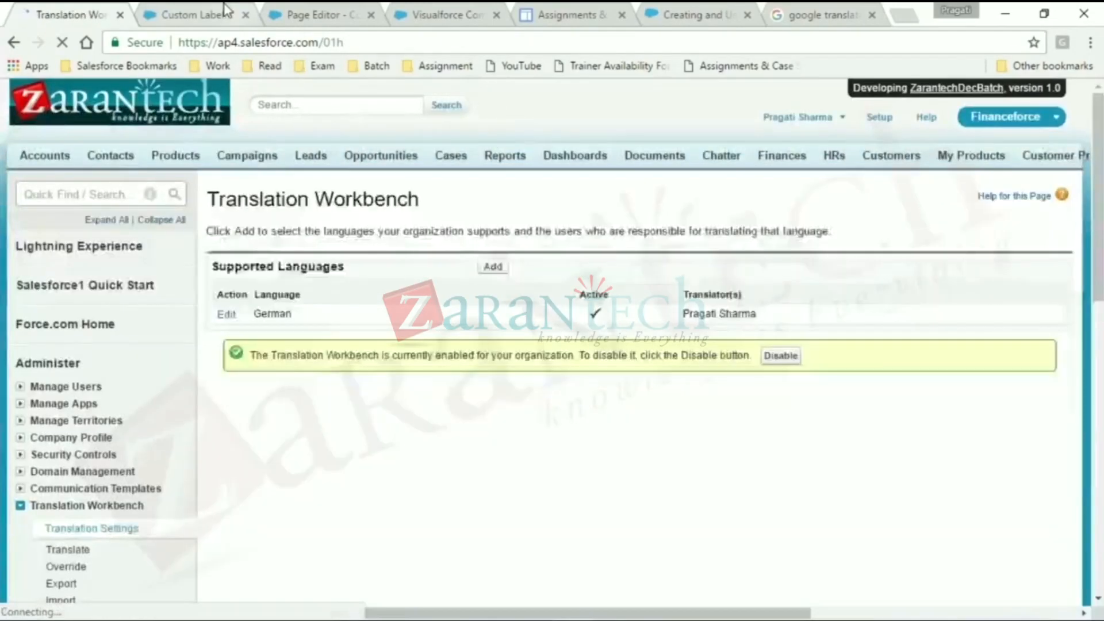
- Reload the Orgnization_Name custom label page and check the supported languages in the Translation Workbench
{"action": "left_click", "coordinate": [218, 13]}
{"action": "left_click", "coordinate": [63, 42]}
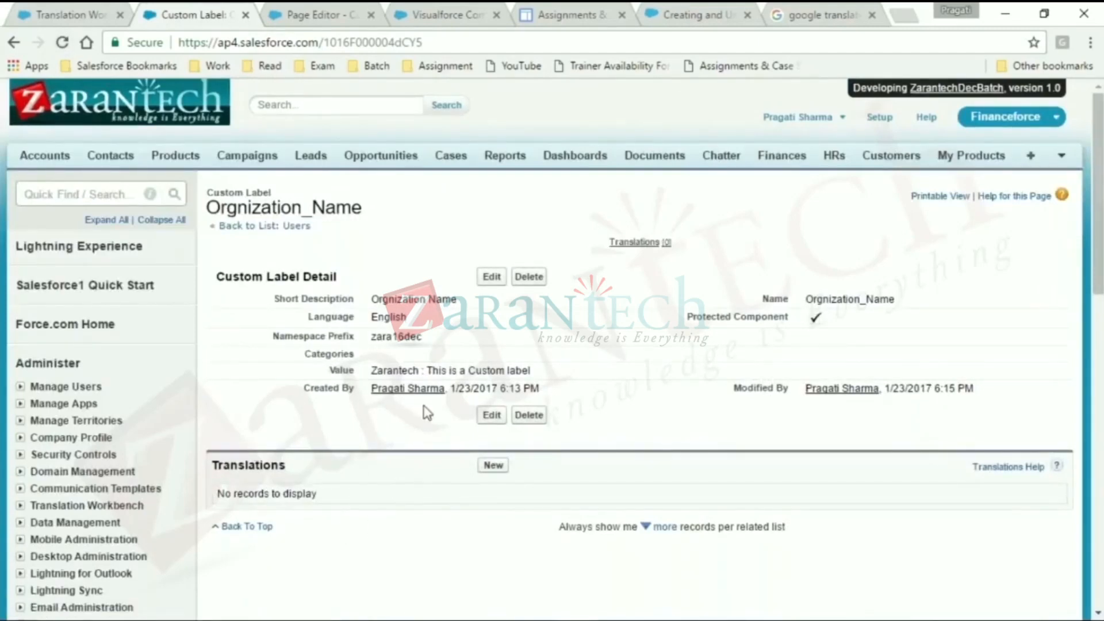
{"action": "left_click", "coordinate": [826, 12]}
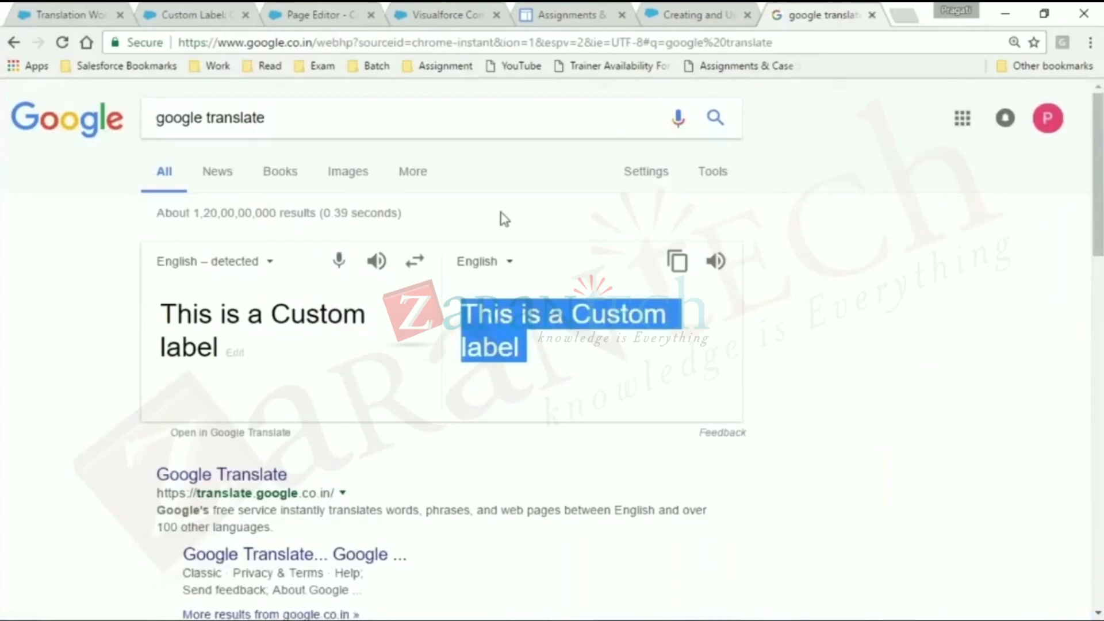
{"action": "left_click", "coordinate": [99, 8]}
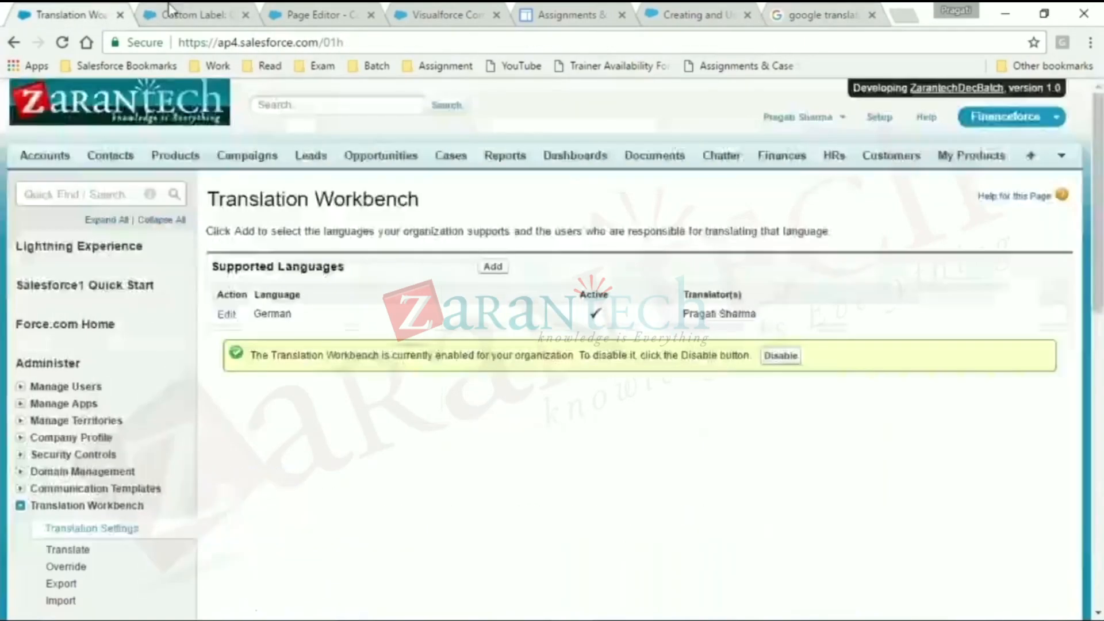
- In Google Translate, set the target language to German and copy the translated text
{"action": "left_click", "coordinate": [848, 12]}
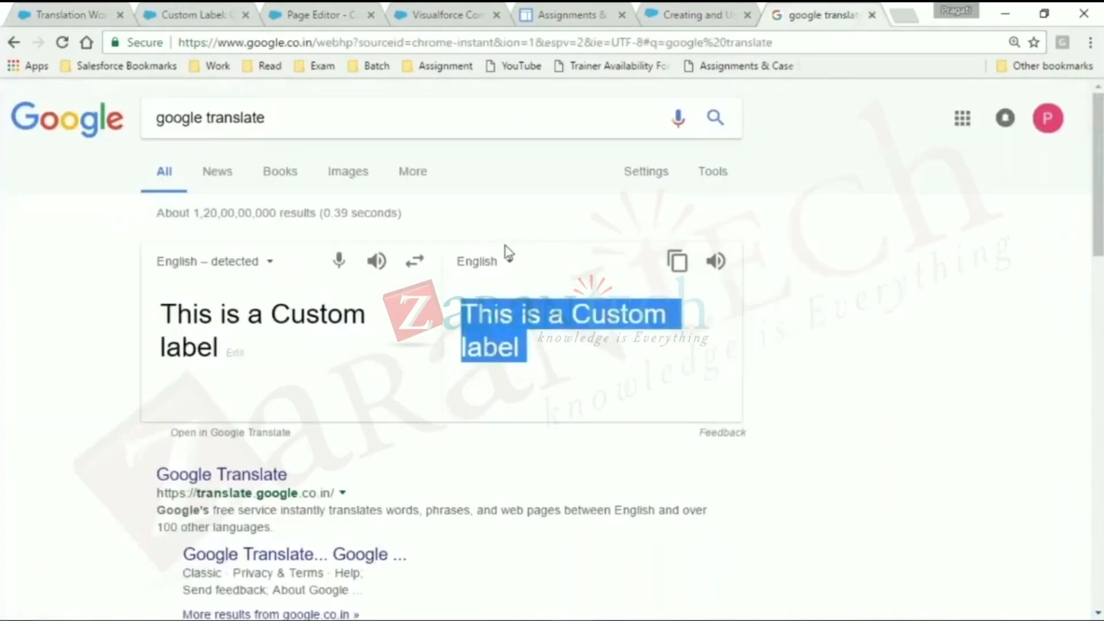
{"action": "left_click", "coordinate": [509, 263]}
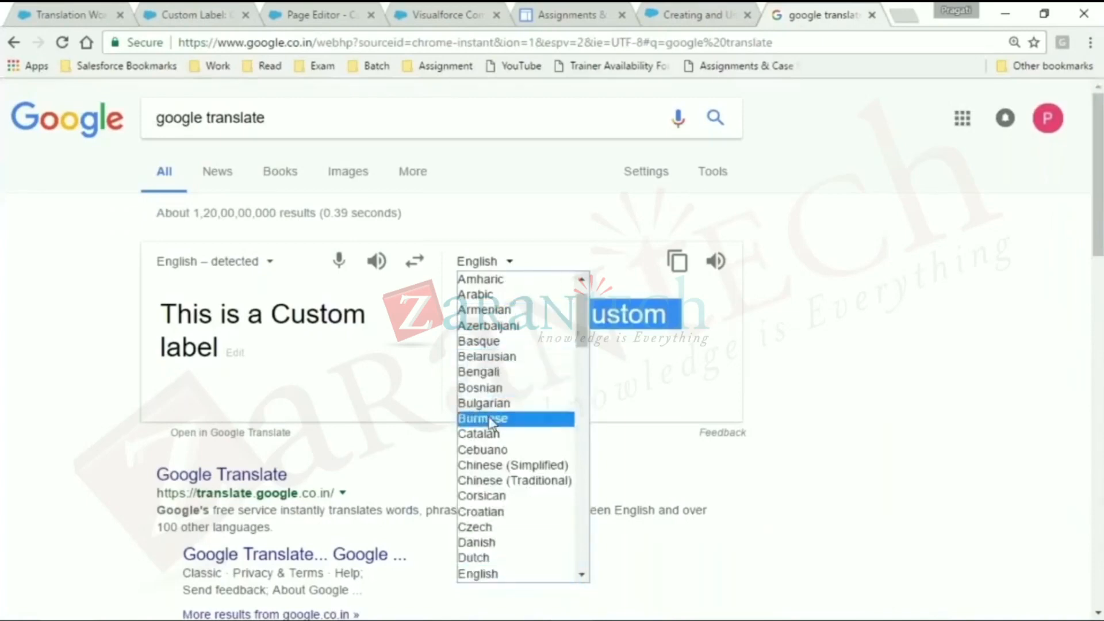
{"action": "key", "text": "g"}
{"action": "key", "text": "Down"}
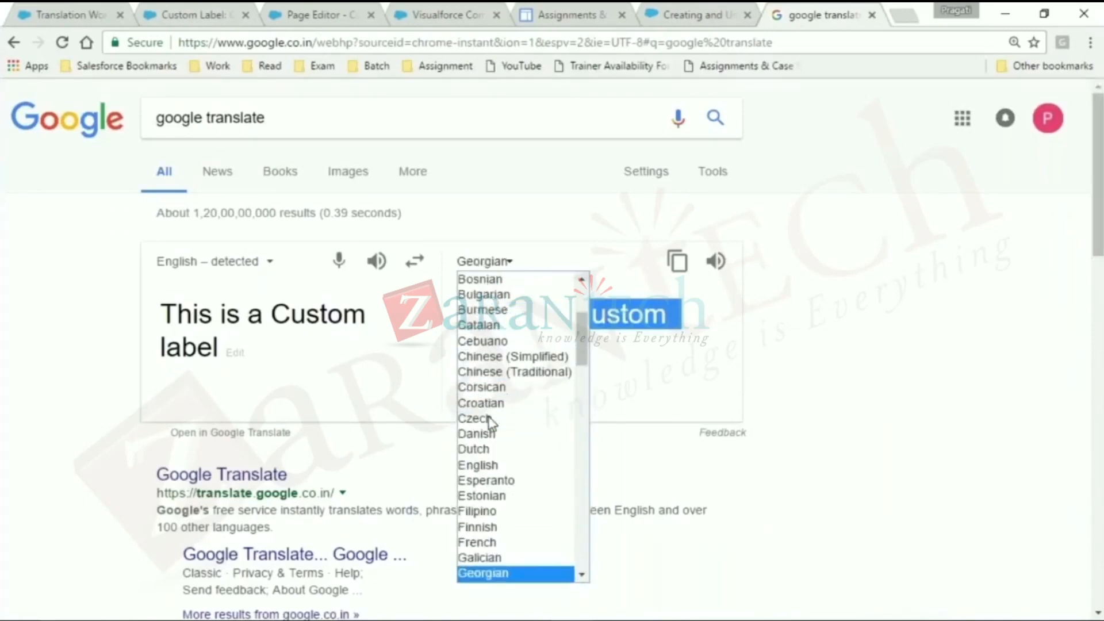
{"action": "key", "text": "Up"}
{"action": "left_click", "coordinate": [582, 577]}
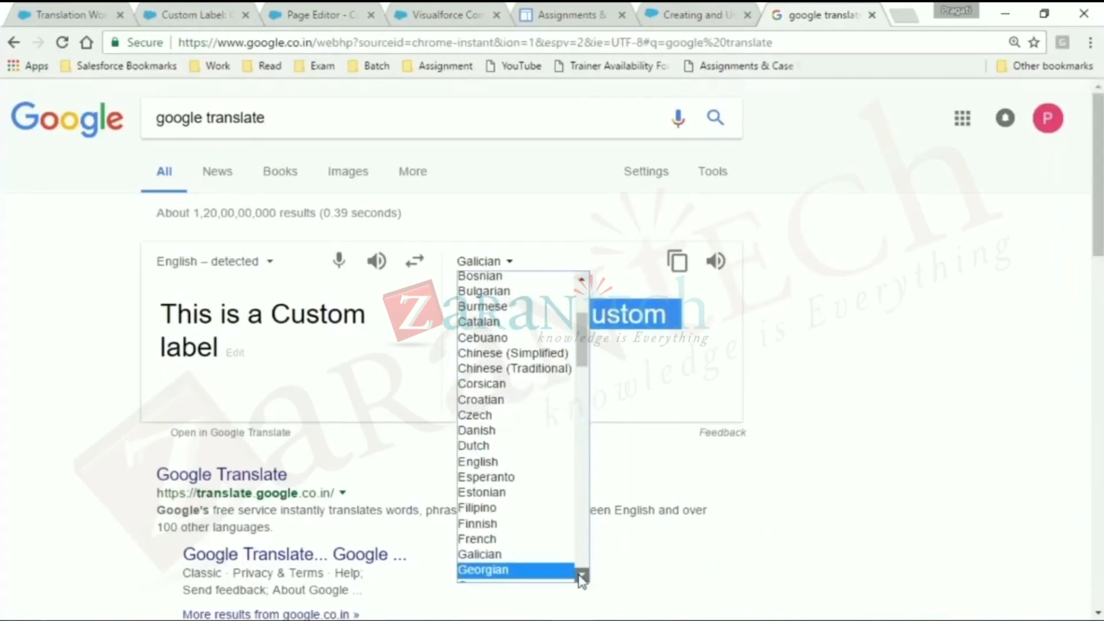
{"action": "scroll", "coordinate": [582, 577], "scroll_direction": "down", "scroll_amount": 2}
{"action": "left_click", "coordinate": [506, 489]}
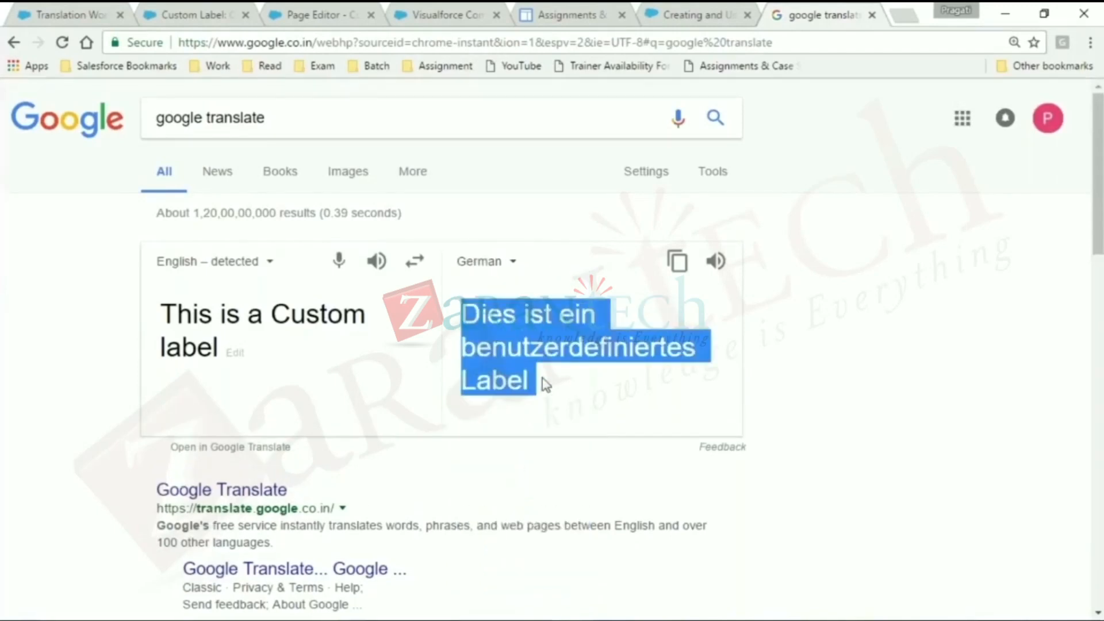
- Add a German translation to the Orgnization_Name label with the text "Zarantech : Dies ist ein benutzerdefiniertes Label" and save it
{"action": "left_click", "coordinate": [194, 13]}
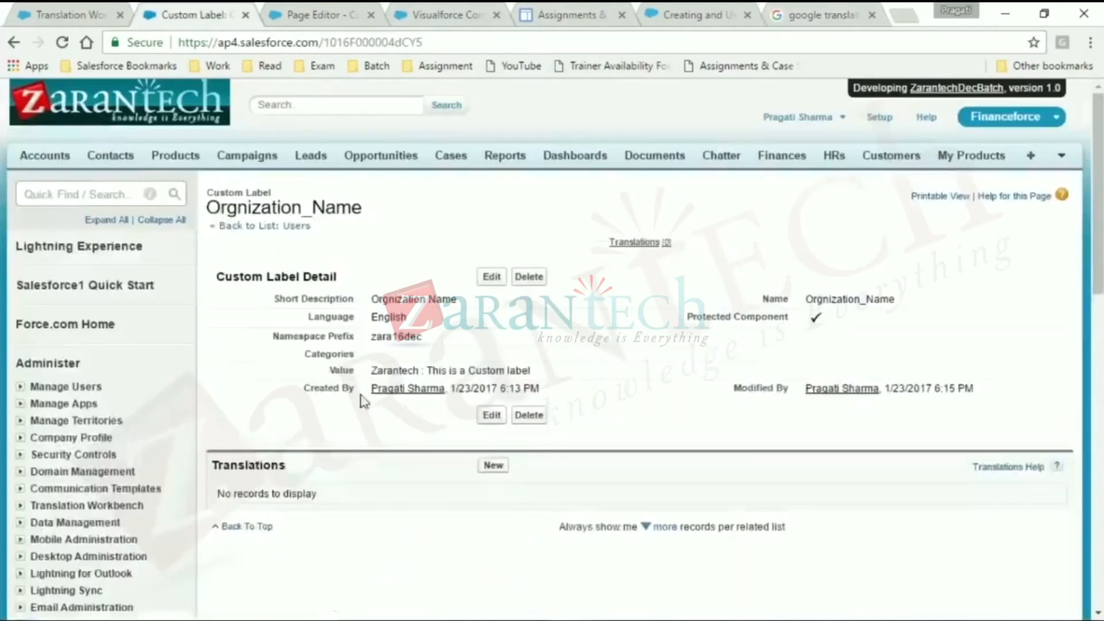
{"action": "left_click", "coordinate": [493, 465]}
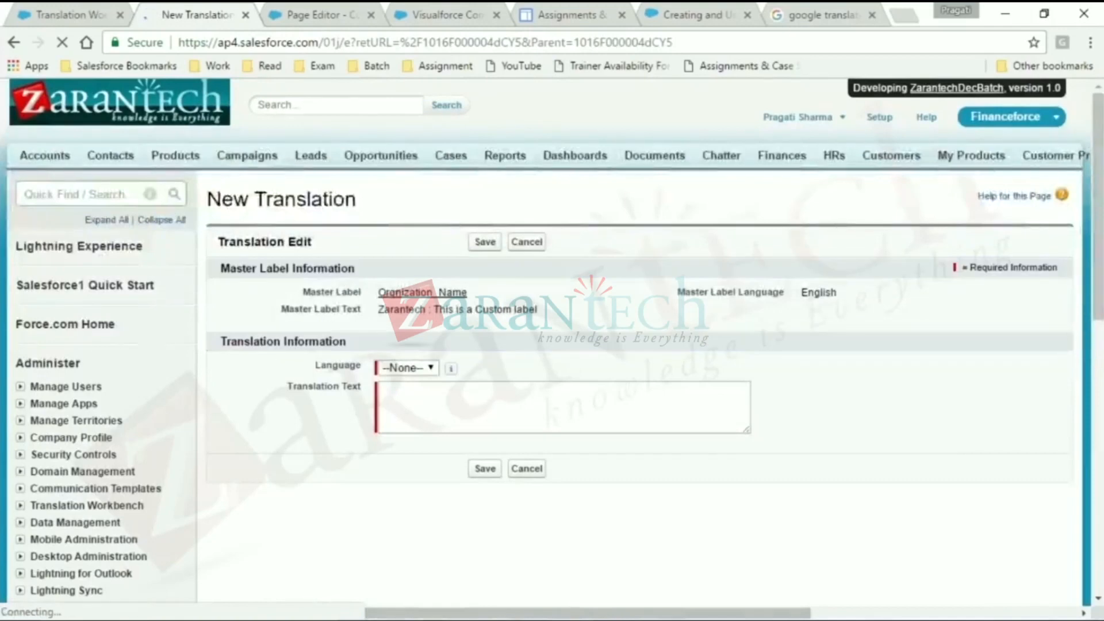
{"action": "left_click", "coordinate": [476, 402]}
{"action": "type", "text": "Dies ist ein benutzerdefiniertes Label"}
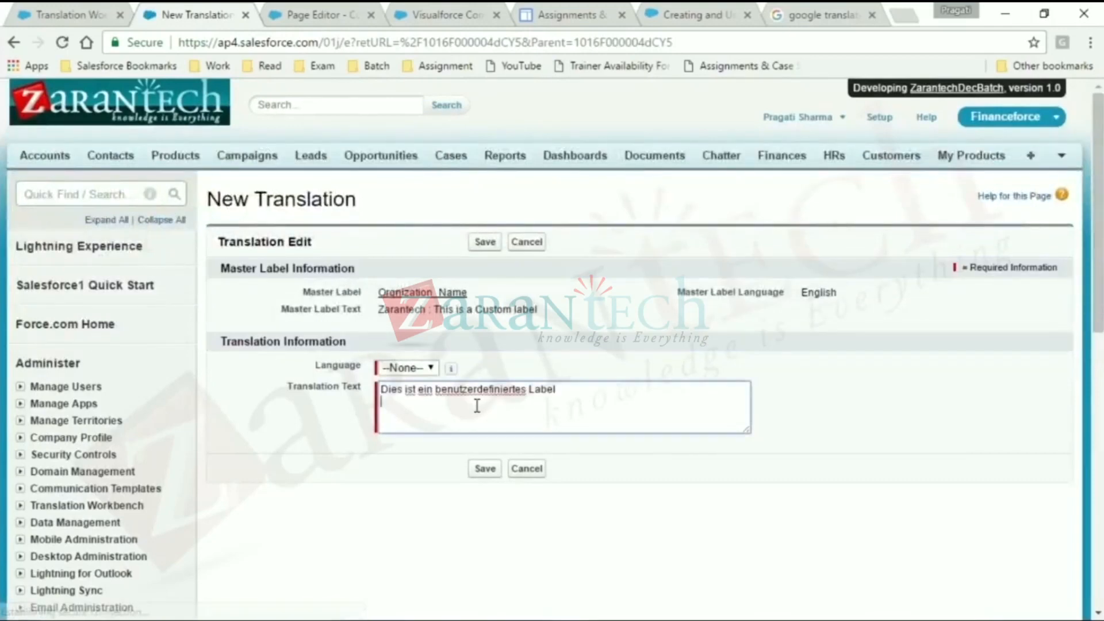
{"action": "left_click", "coordinate": [409, 368]}
{"action": "left_click", "coordinate": [406, 396]}
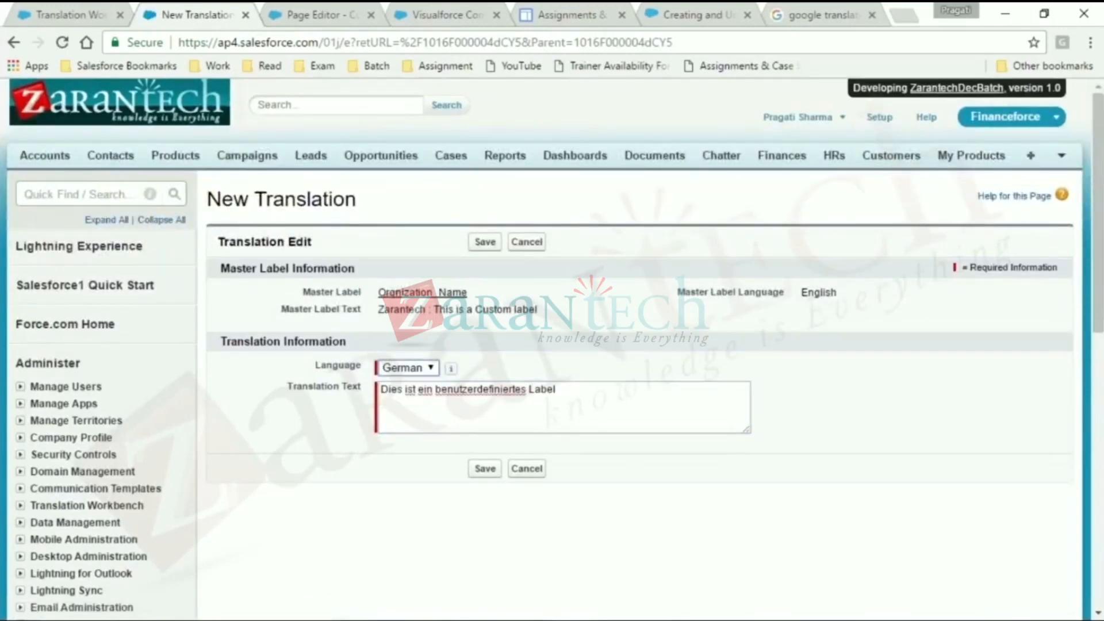
{"action": "left_click", "coordinate": [384, 391]}
{"action": "type", "text": "Zarantech :"}
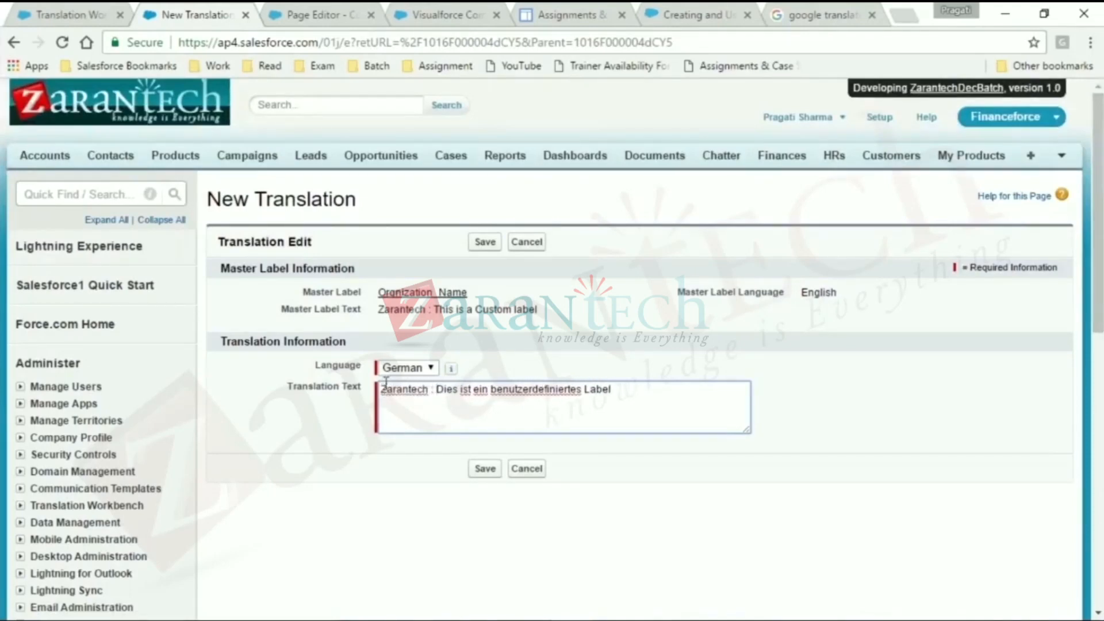
{"action": "left_click", "coordinate": [485, 241]}
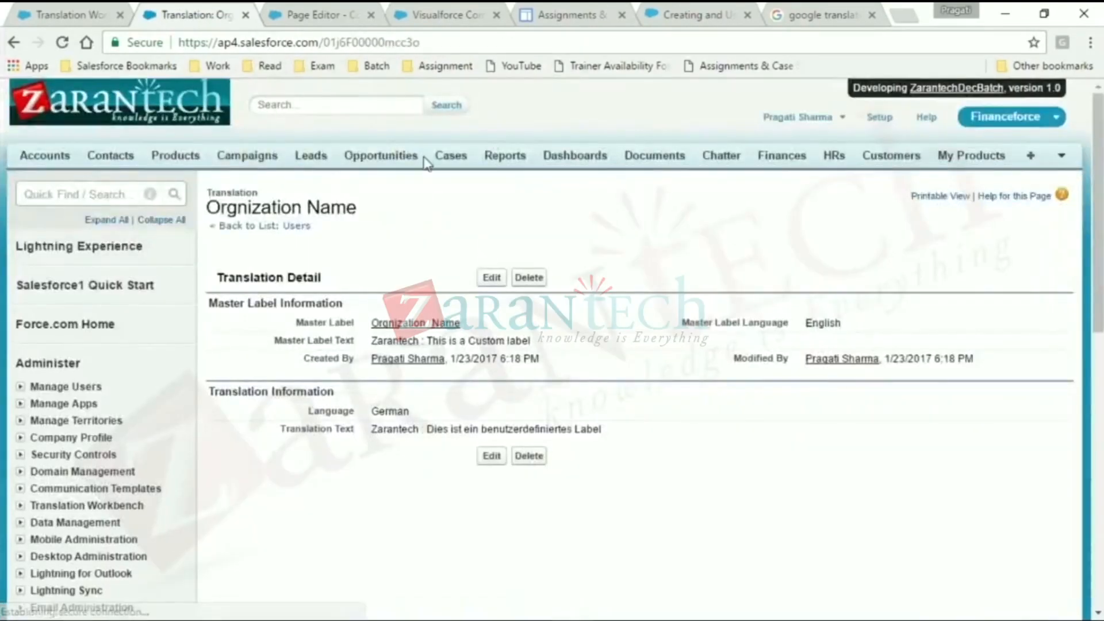
- In the Translation Workbench tab, open the Salesforce setup and show the Users list under Manage Users
{"action": "left_click", "coordinate": [92, 12]}
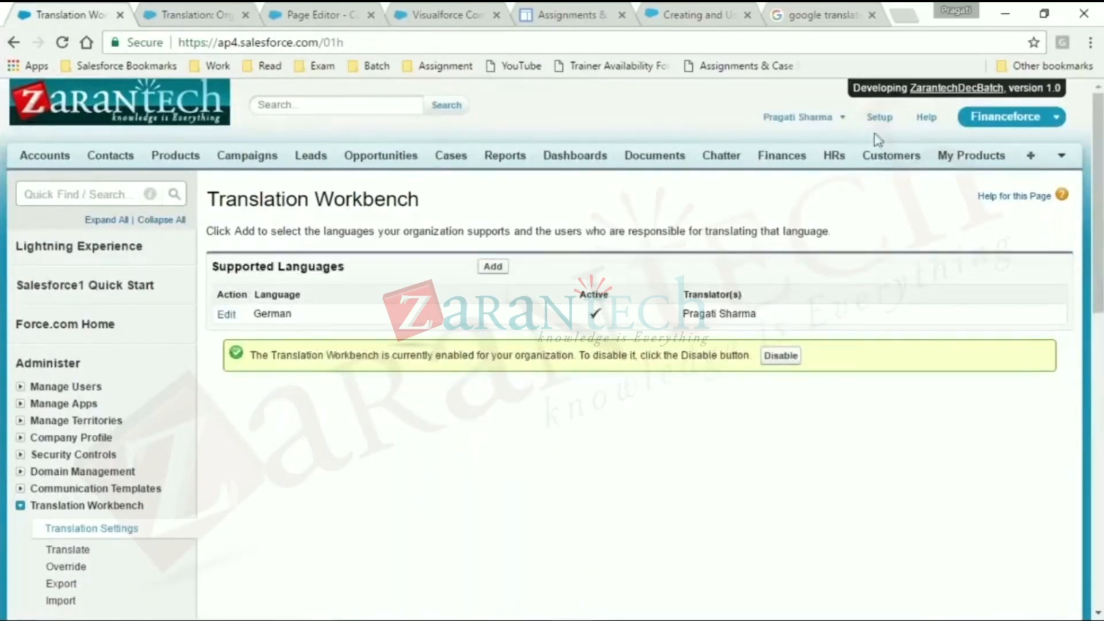
{"action": "left_click", "coordinate": [879, 118]}
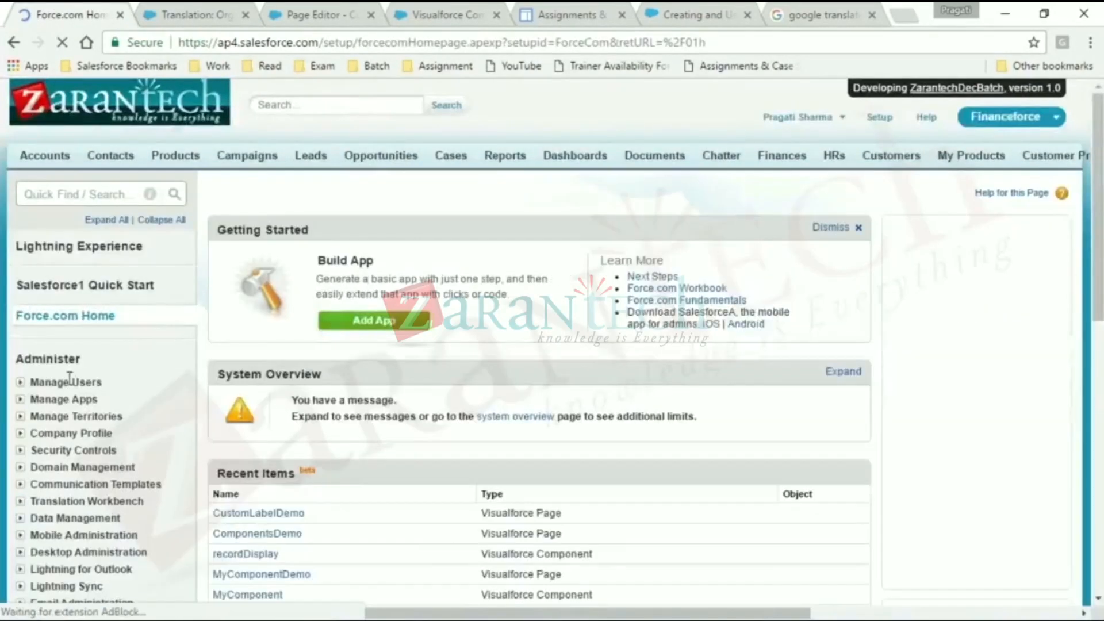
{"action": "left_click", "coordinate": [21, 383]}
{"action": "left_click", "coordinate": [58, 402]}
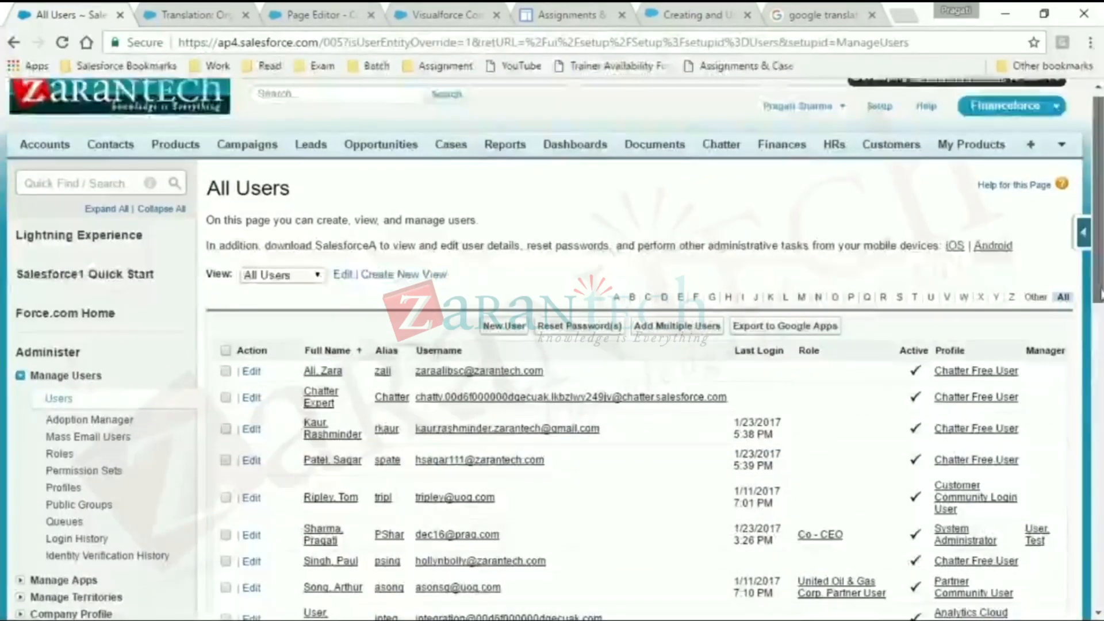
{"action": "scroll", "coordinate": [415, 463], "scroll_direction": "down", "scroll_amount": 3}
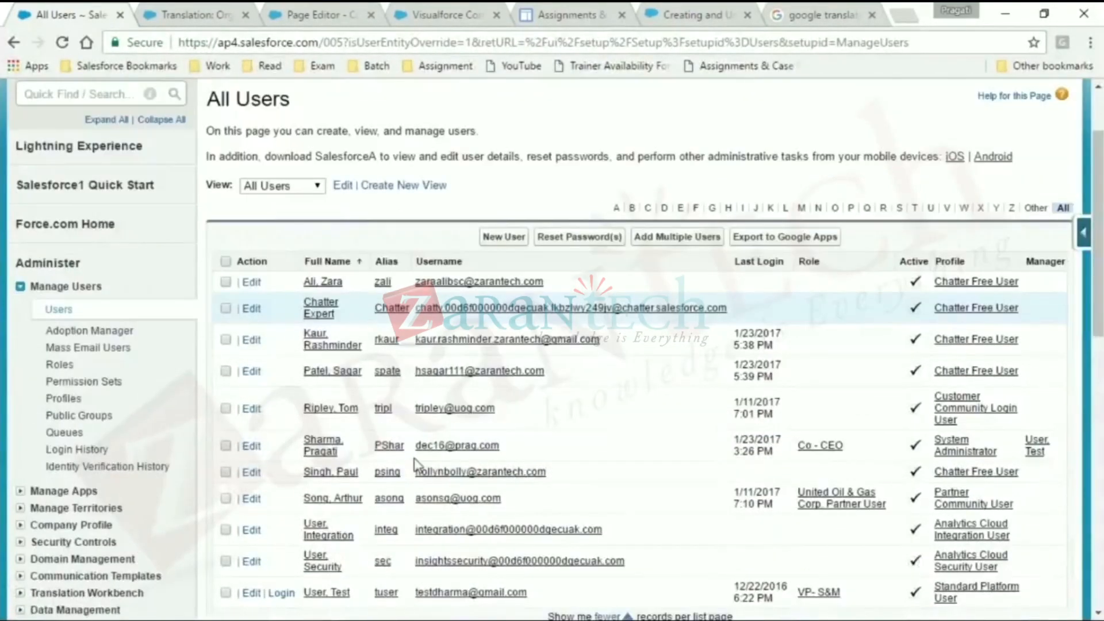
{"action": "left_click", "coordinate": [281, 592]}
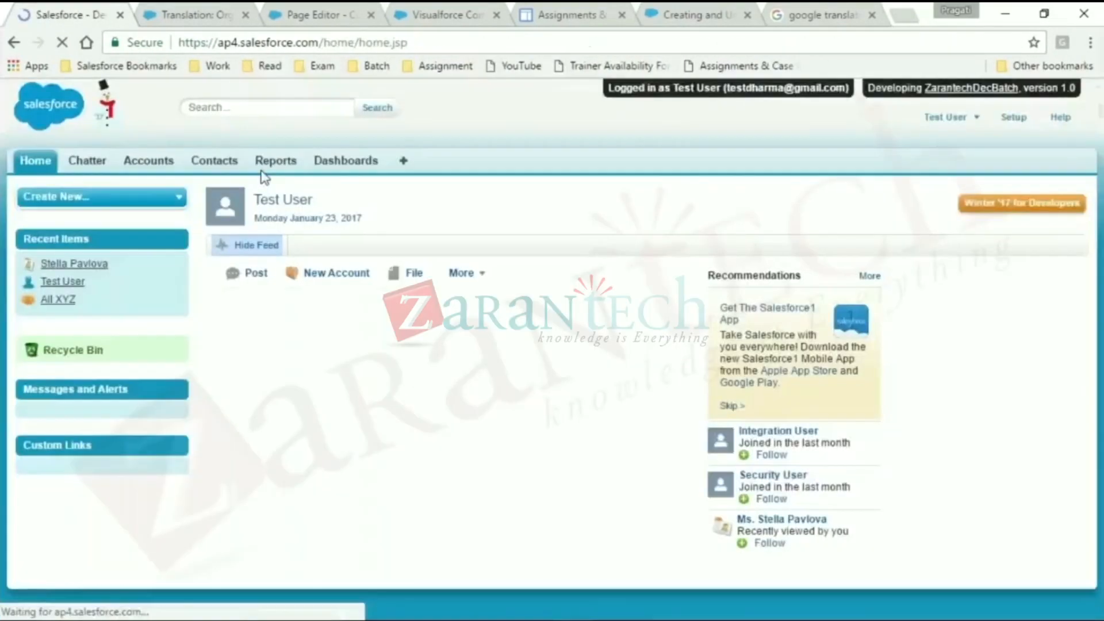
{"action": "left_click", "coordinate": [937, 119]}
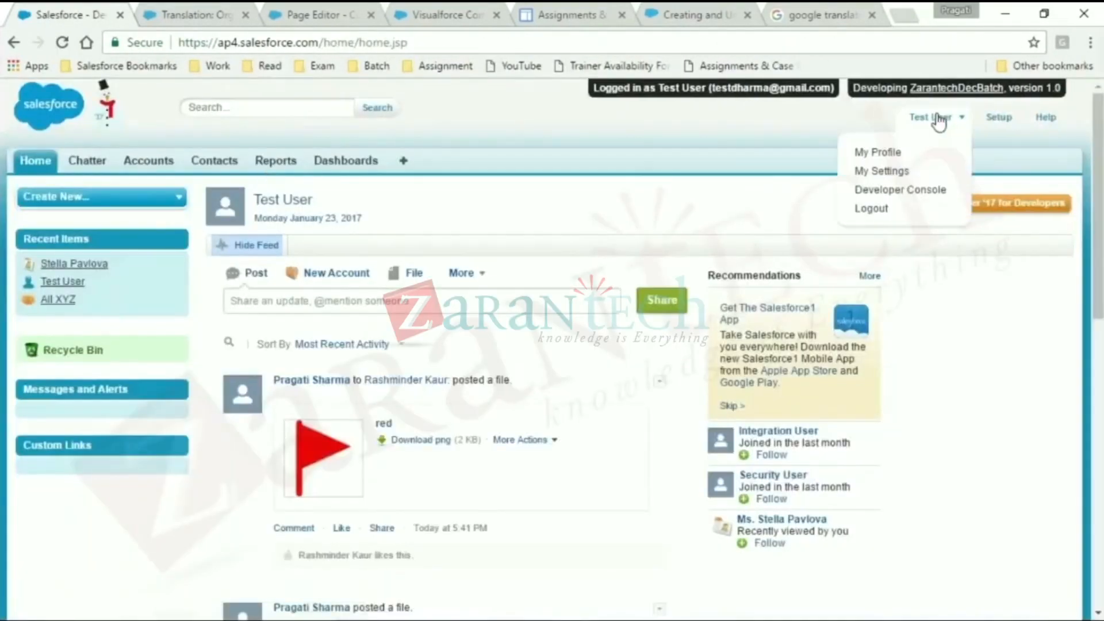
{"action": "left_click", "coordinate": [879, 208]}
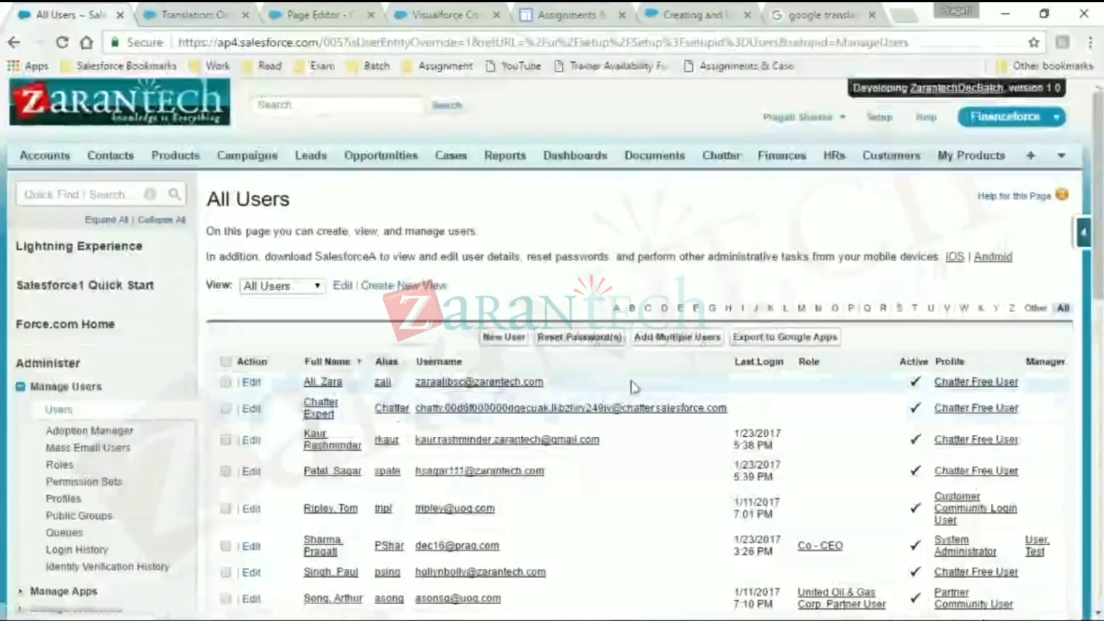
- Edit Test User in the All Users list, set the user's language to German and save the record
{"action": "left_click_drag", "start_coordinate": [1099, 290], "coordinate": [1100, 368]}
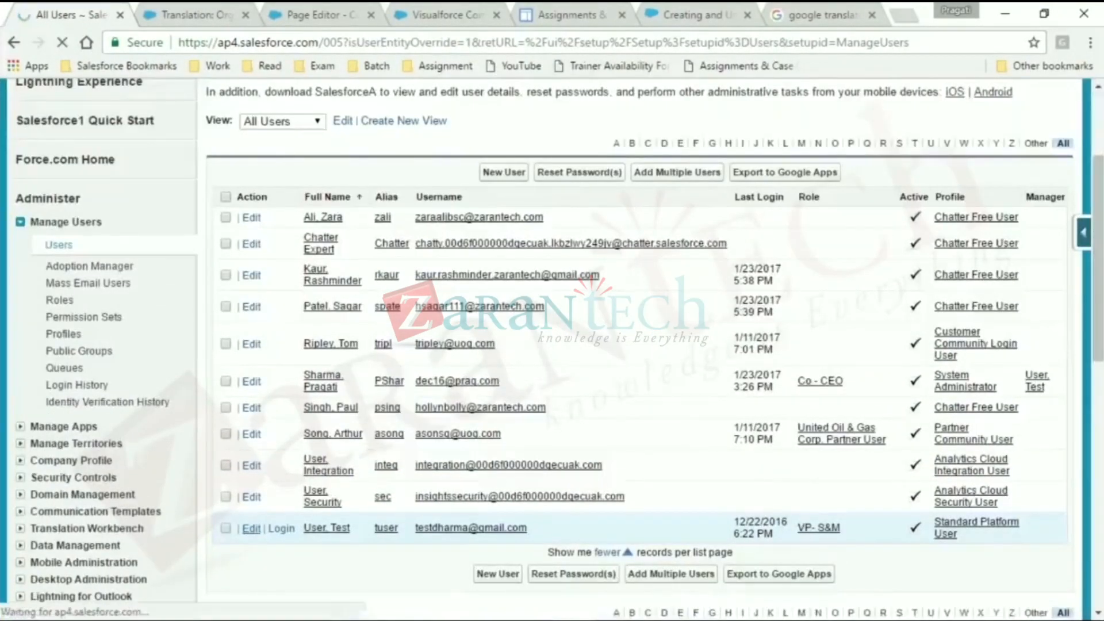
{"action": "left_click", "coordinate": [252, 528]}
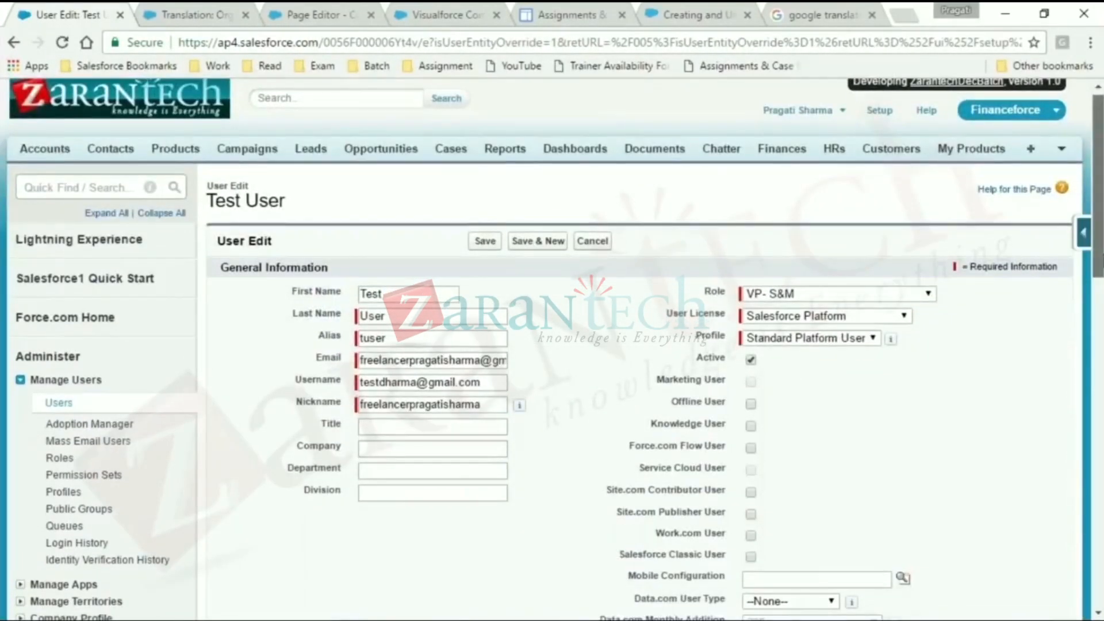
{"action": "scroll", "coordinate": [1077, 559], "scroll_direction": "down", "scroll_amount": 9}
{"action": "left_click_drag", "start_coordinate": [1100, 423], "coordinate": [1100, 428]}
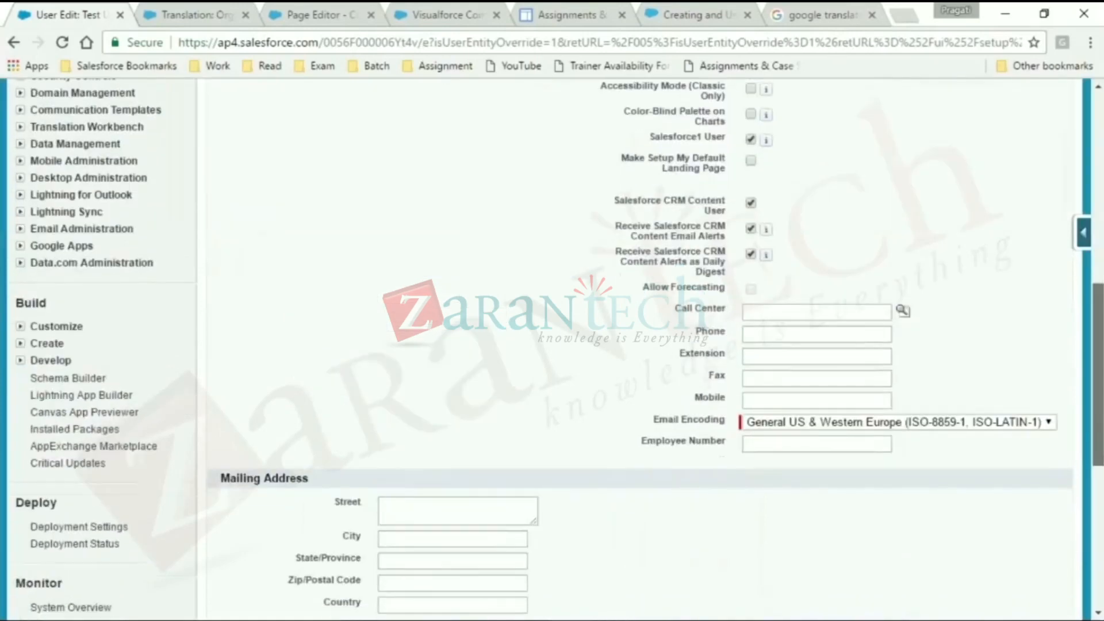
{"action": "scroll", "coordinate": [475, 527], "scroll_direction": "down", "scroll_amount": 5}
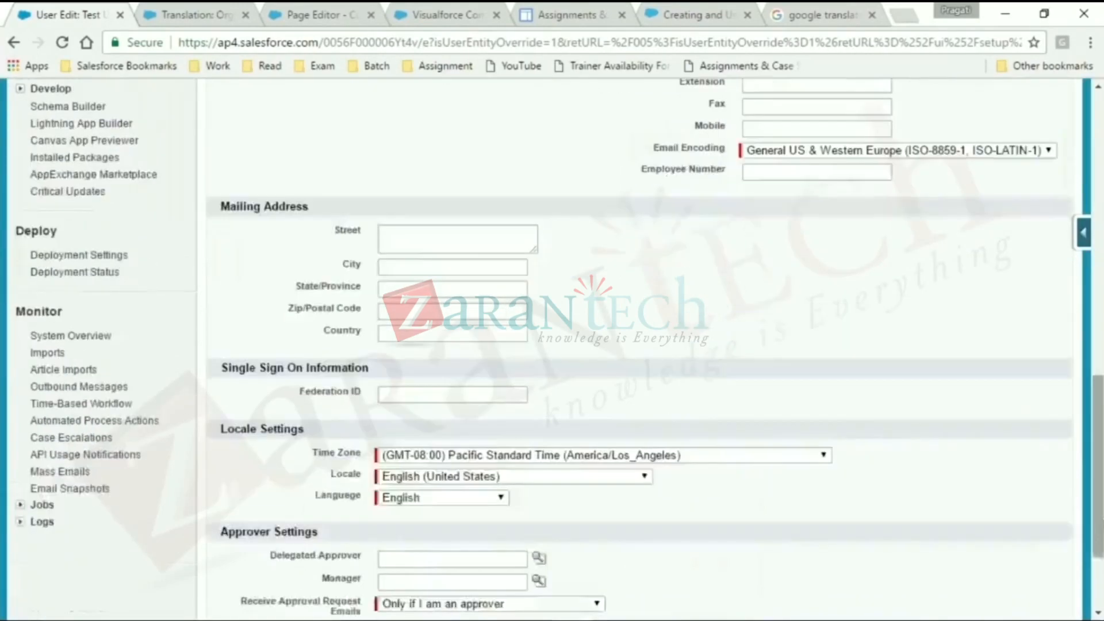
{"action": "left_click", "coordinate": [483, 498]}
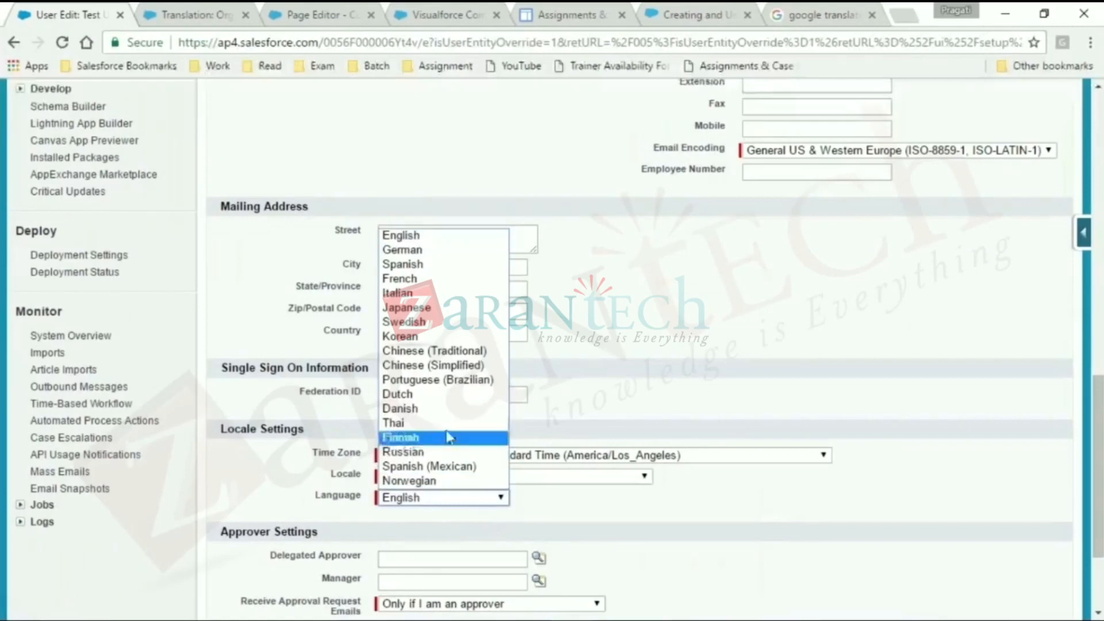
{"action": "left_click", "coordinate": [437, 250]}
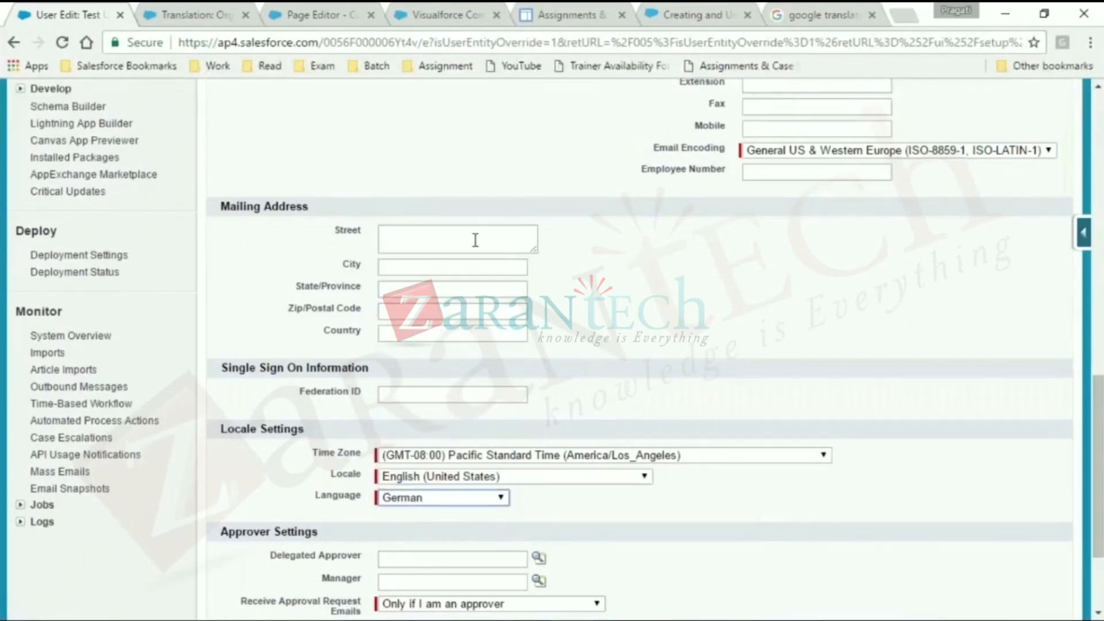
{"action": "scroll", "coordinate": [1098, 460], "scroll_direction": "down", "scroll_amount": 3}
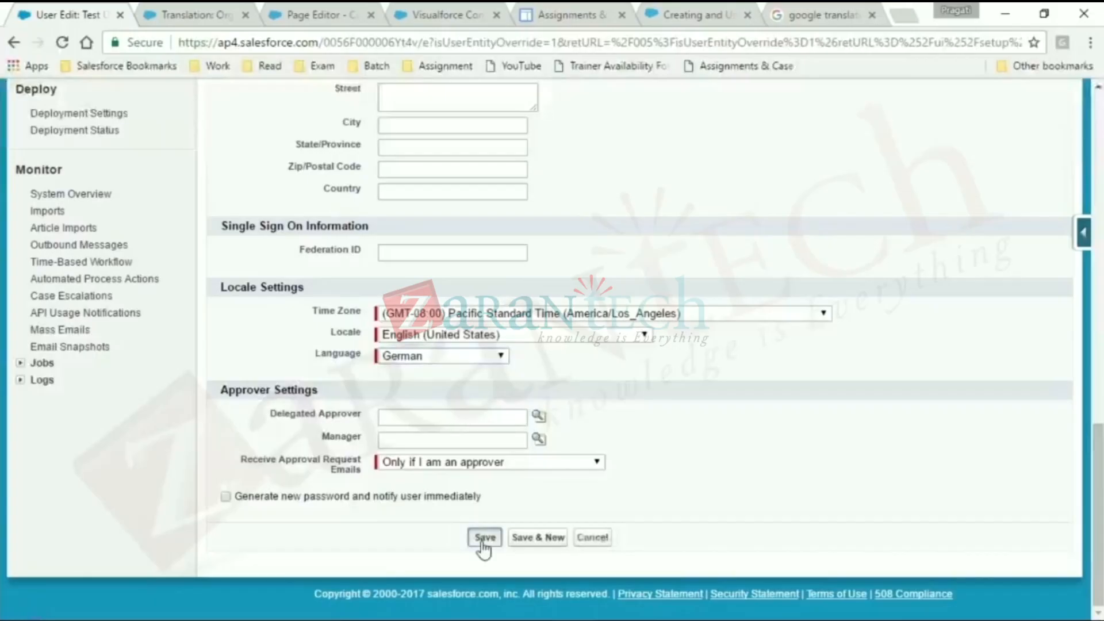
{"action": "left_click", "coordinate": [490, 537]}
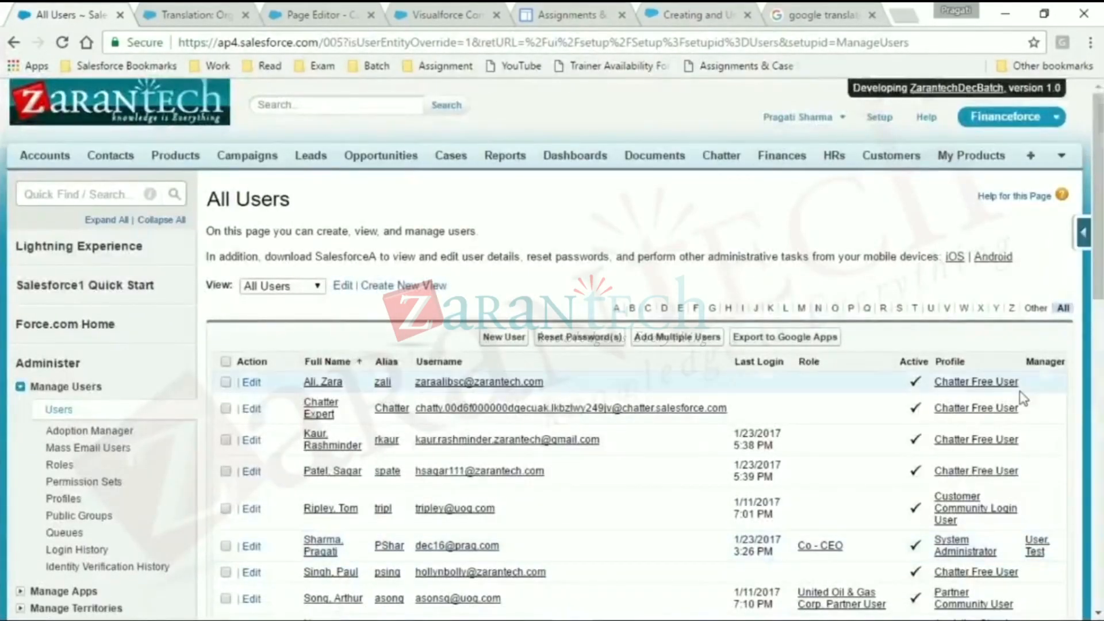
- Log in as Test User from the All Users list and reload the CustomLabelDemo Visualforce page
{"action": "scroll", "coordinate": [291, 510], "scroll_direction": "down", "scroll_amount": 3}
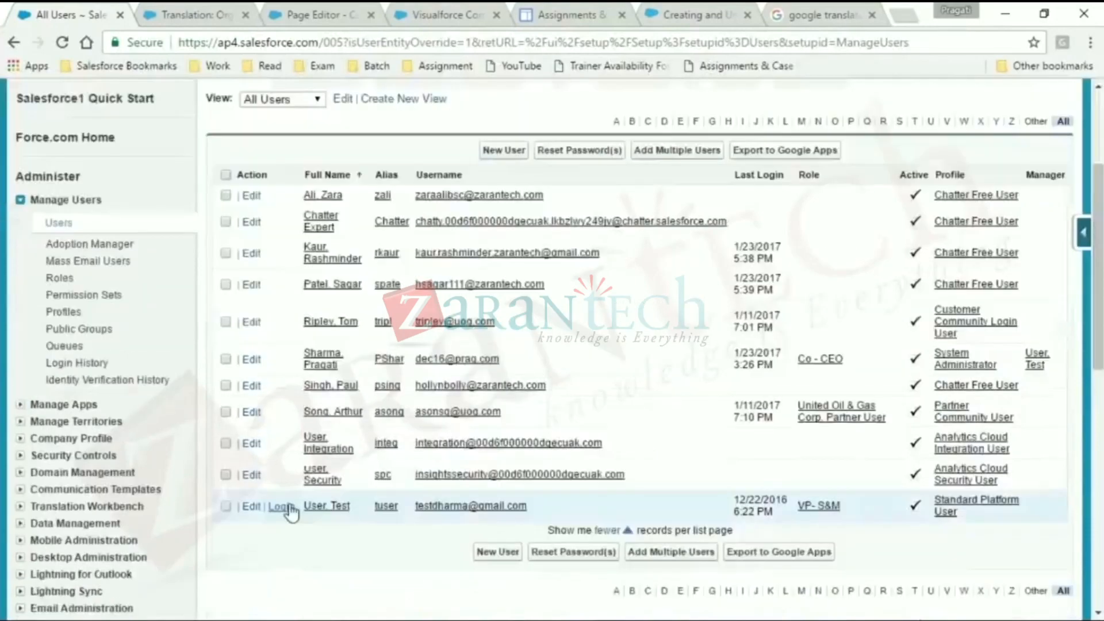
{"action": "left_click", "coordinate": [289, 507]}
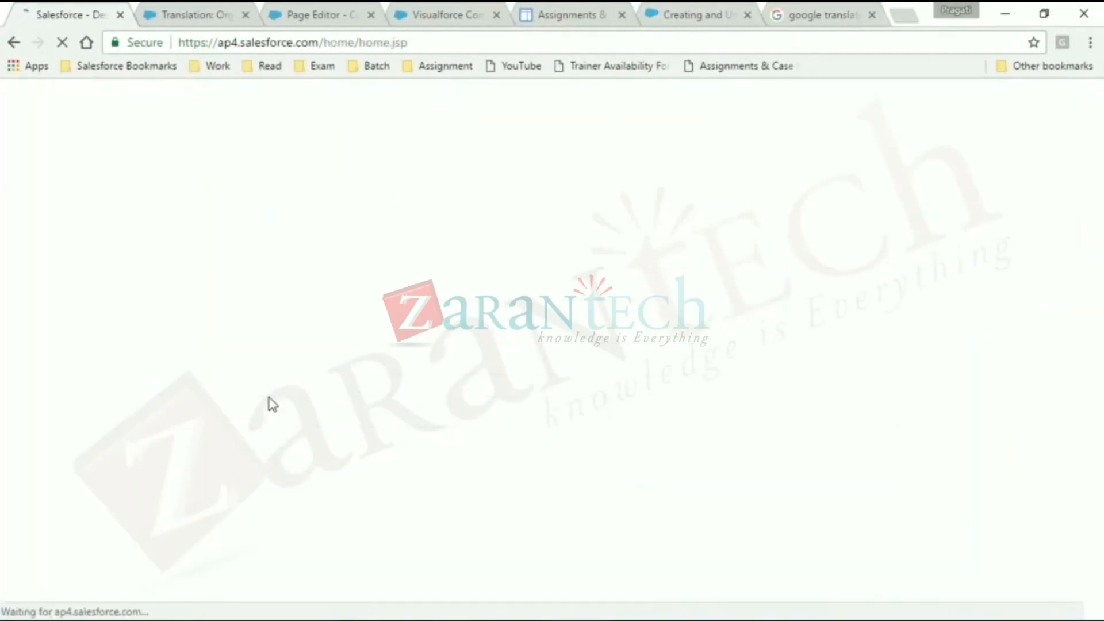
{"action": "left_click", "coordinate": [210, 11]}
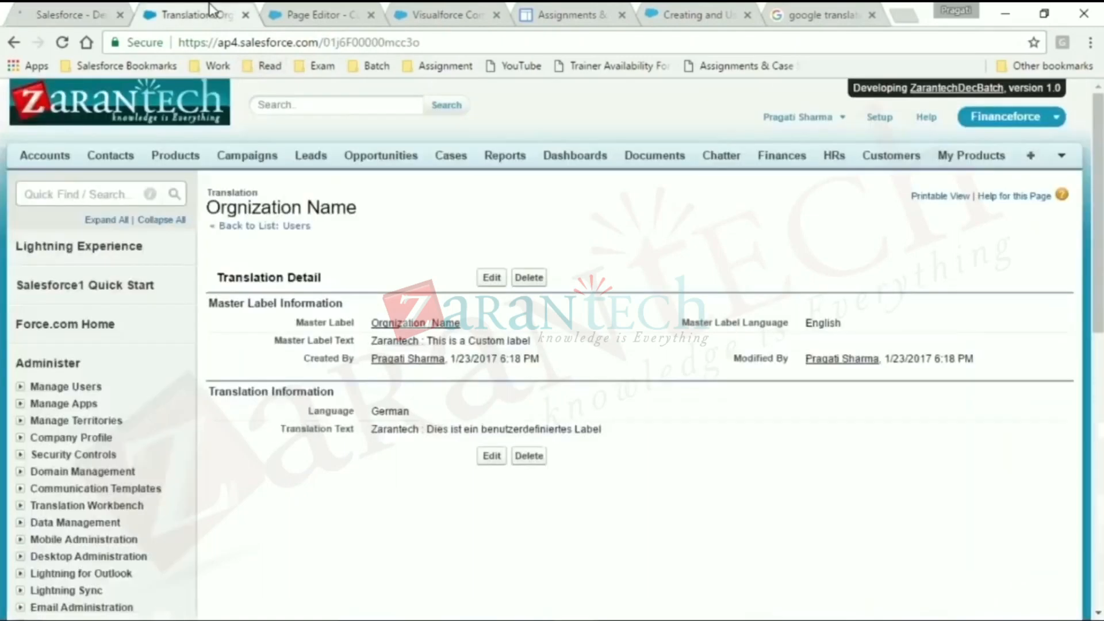
{"action": "left_click", "coordinate": [305, 11]}
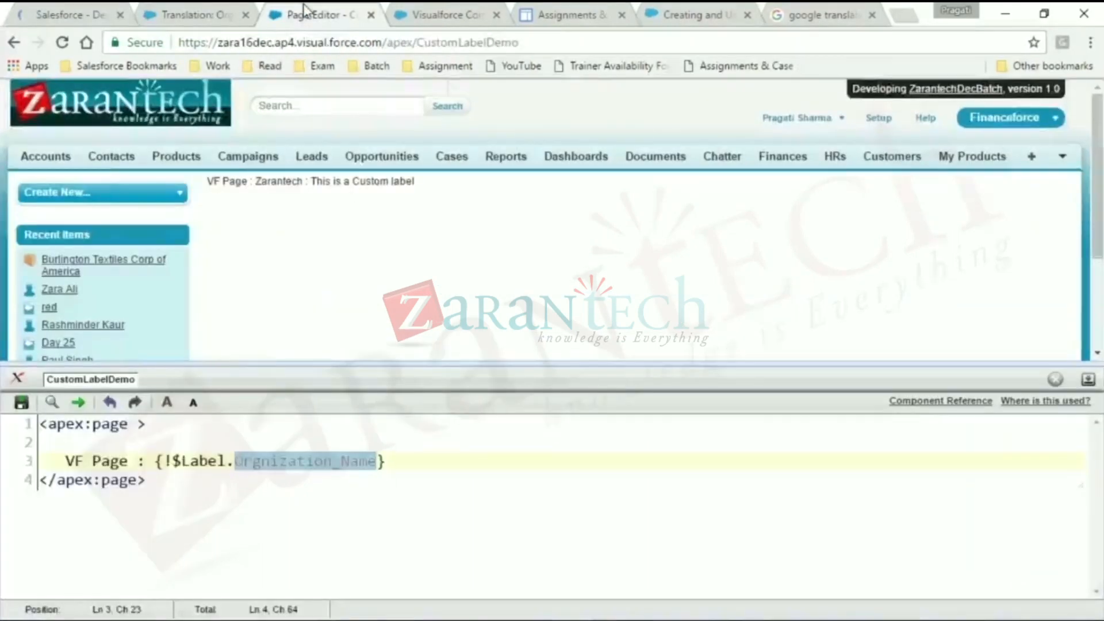
{"action": "left_click", "coordinate": [495, 43]}
{"action": "key", "text": "Return"}
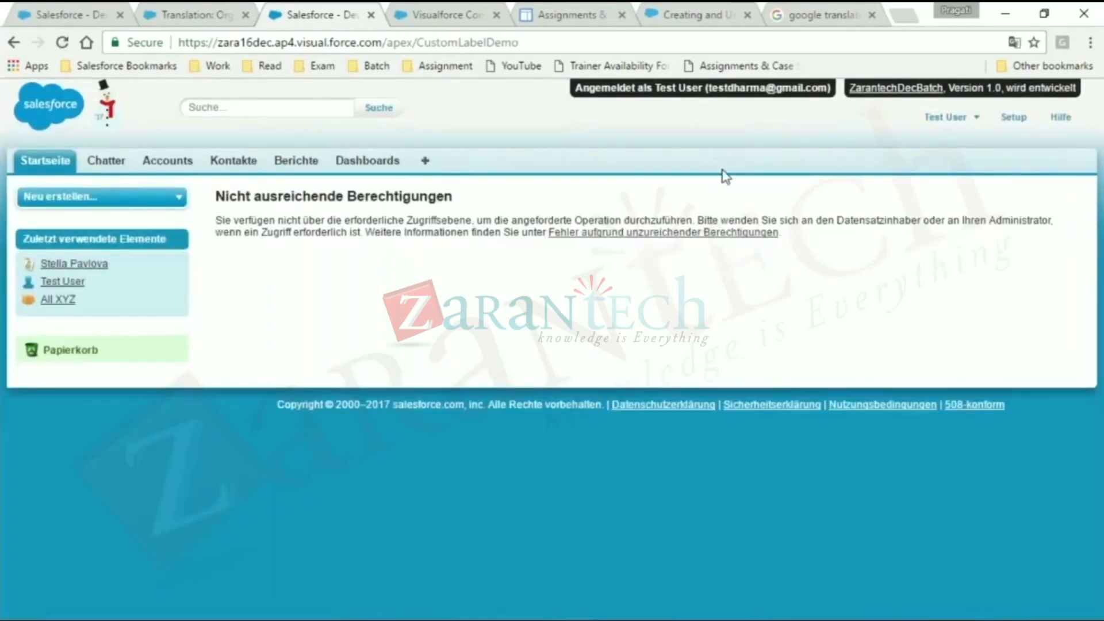
- Log out of the Test User session and expand Manage Users on the Orgnization Name translation page
{"action": "left_click", "coordinate": [971, 123]}
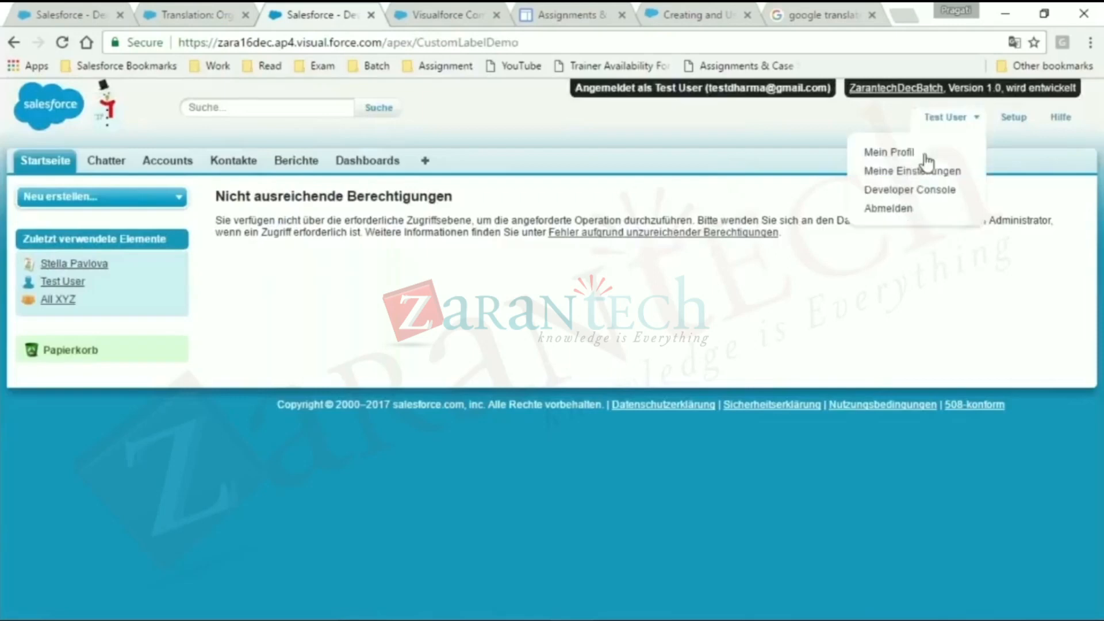
{"action": "left_click", "coordinate": [906, 218]}
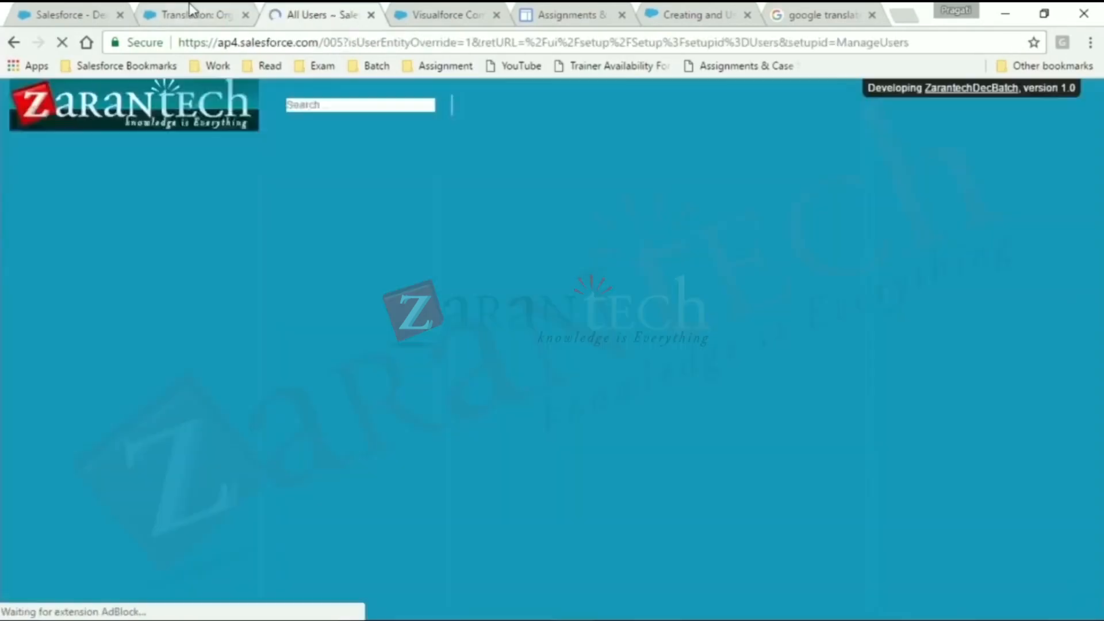
{"action": "left_click", "coordinate": [192, 12]}
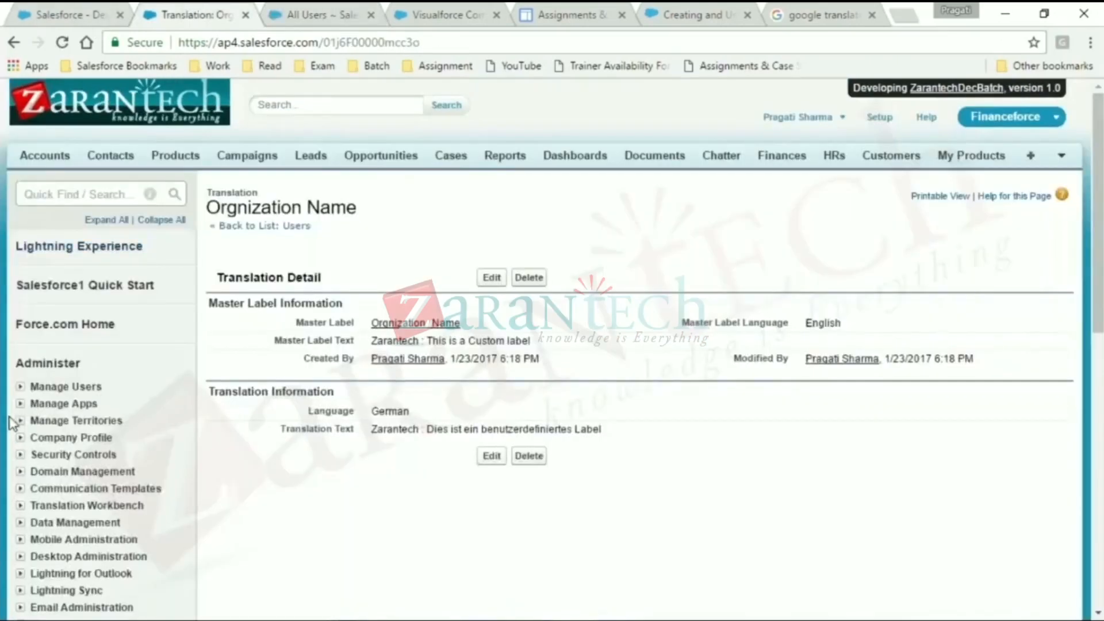
{"action": "left_click", "coordinate": [35, 387]}
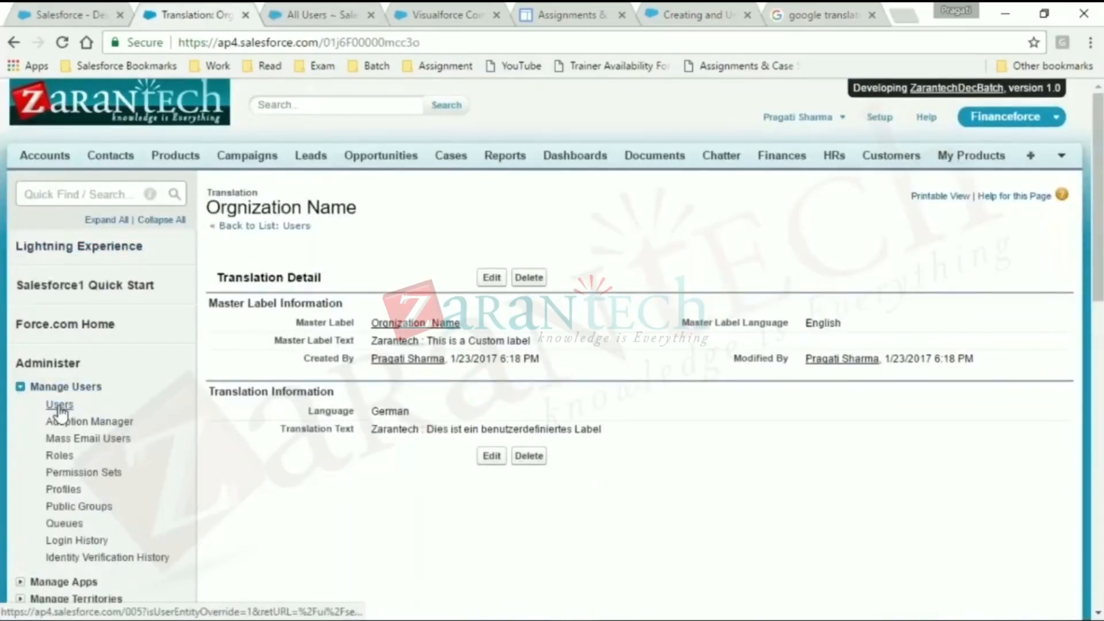
- In the first browser tab, return to the administrator's setup home, open Test User's record from the recent items and check its profile
{"action": "left_click", "coordinate": [27, 8]}
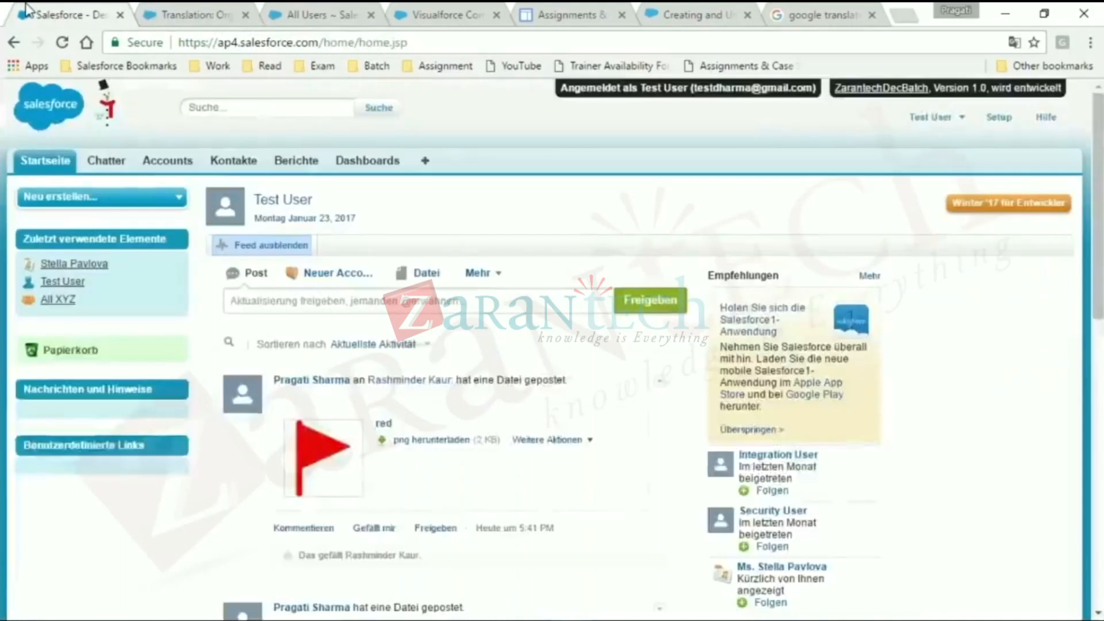
{"action": "left_click", "coordinate": [920, 118]}
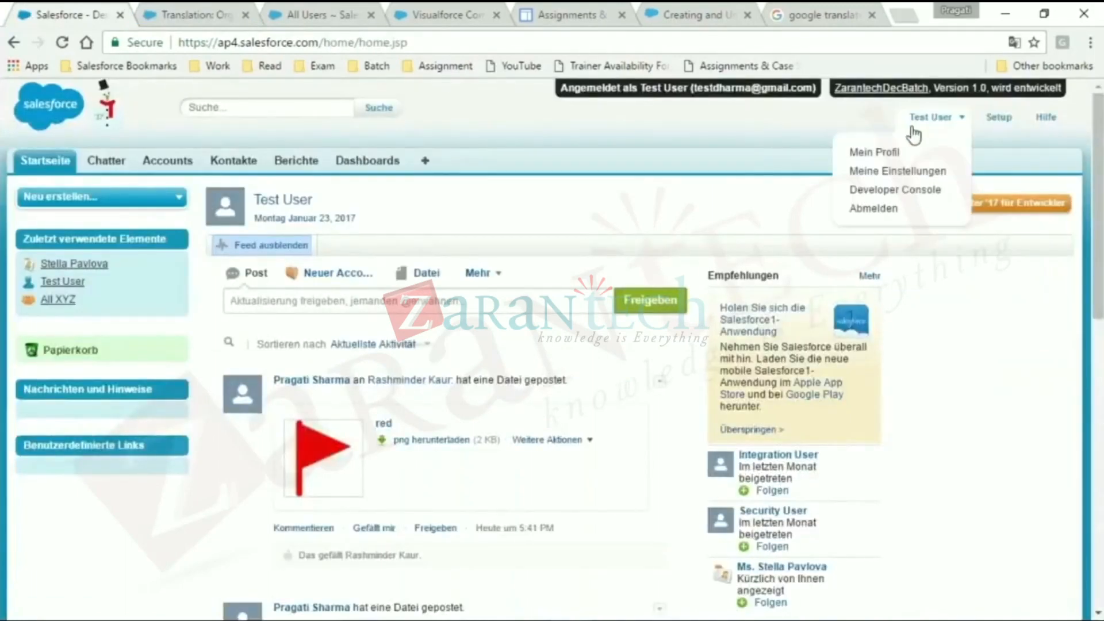
{"action": "key", "text": "F5"}
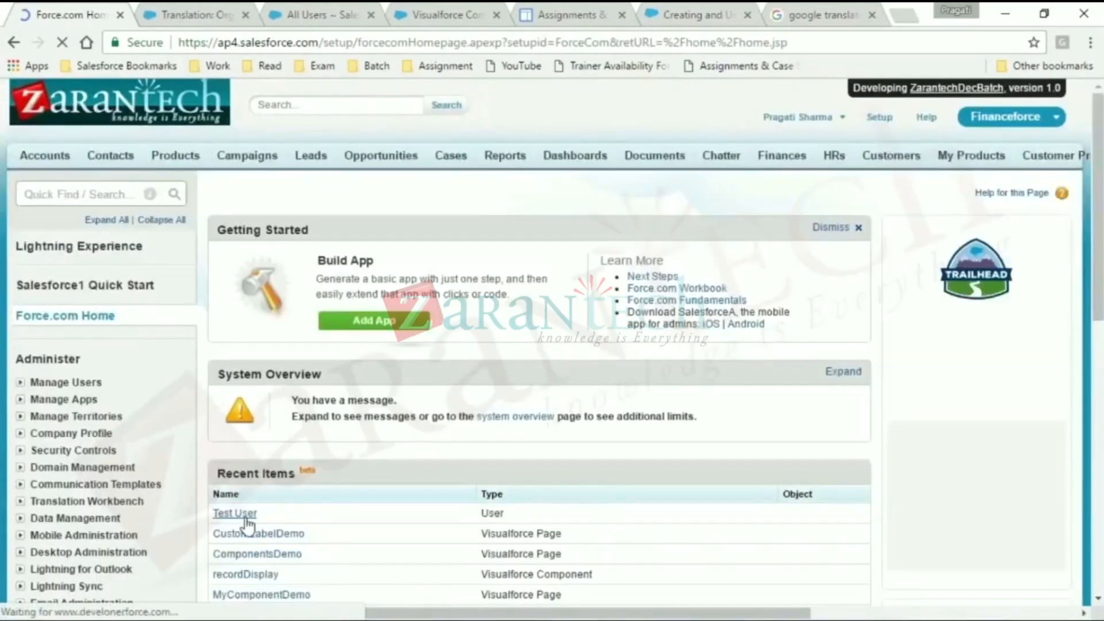
{"action": "left_click", "coordinate": [246, 518]}
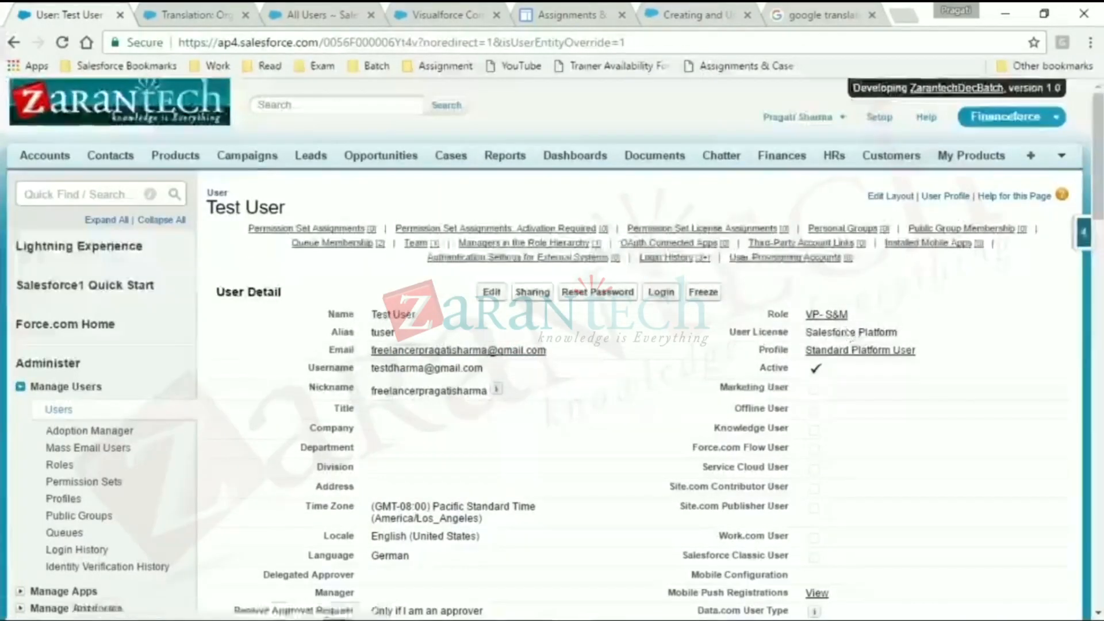
{"action": "left_click_drag", "start_coordinate": [927, 351], "coordinate": [805, 359]}
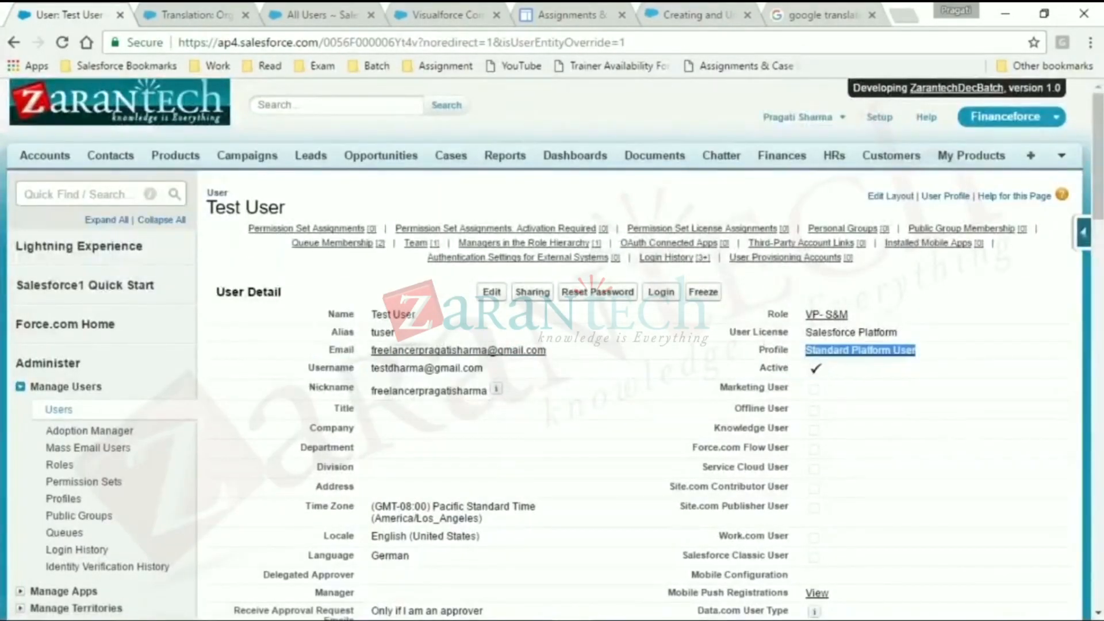
- Change Test User's user license to Salesforce and profile to System Administrator, and save the record
{"action": "left_click", "coordinate": [492, 292]}
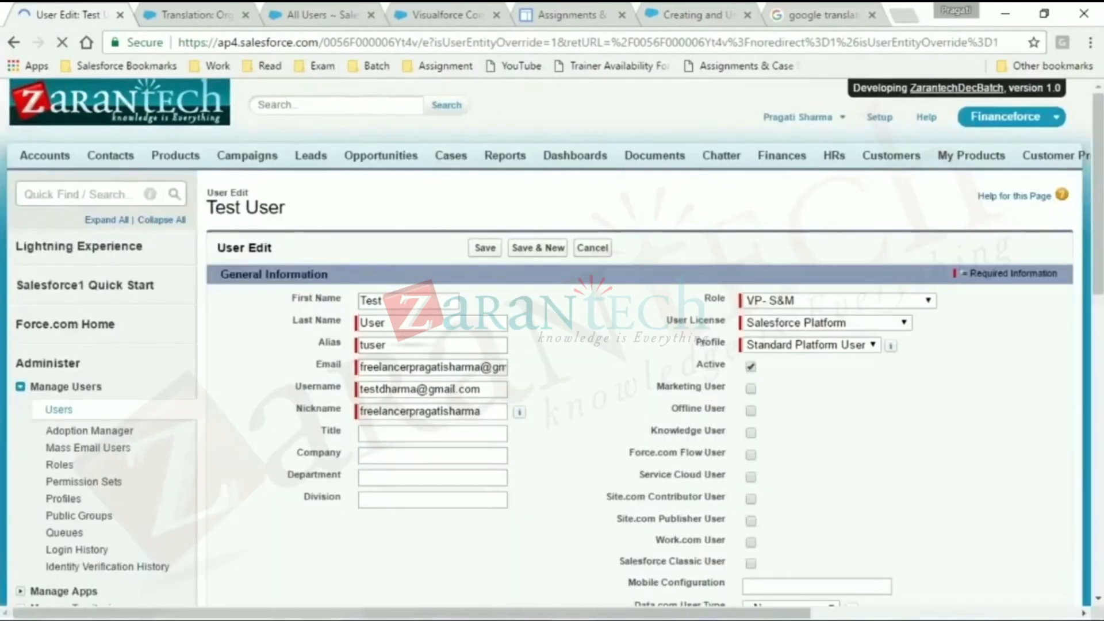
{"action": "left_click", "coordinate": [803, 322]}
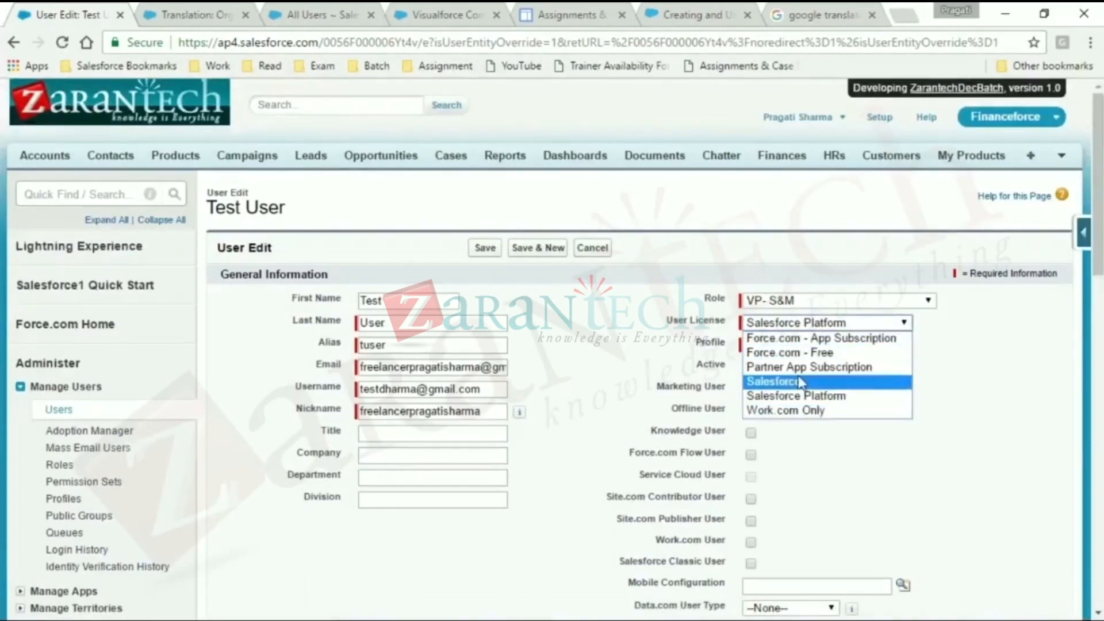
{"action": "left_click", "coordinate": [800, 384]}
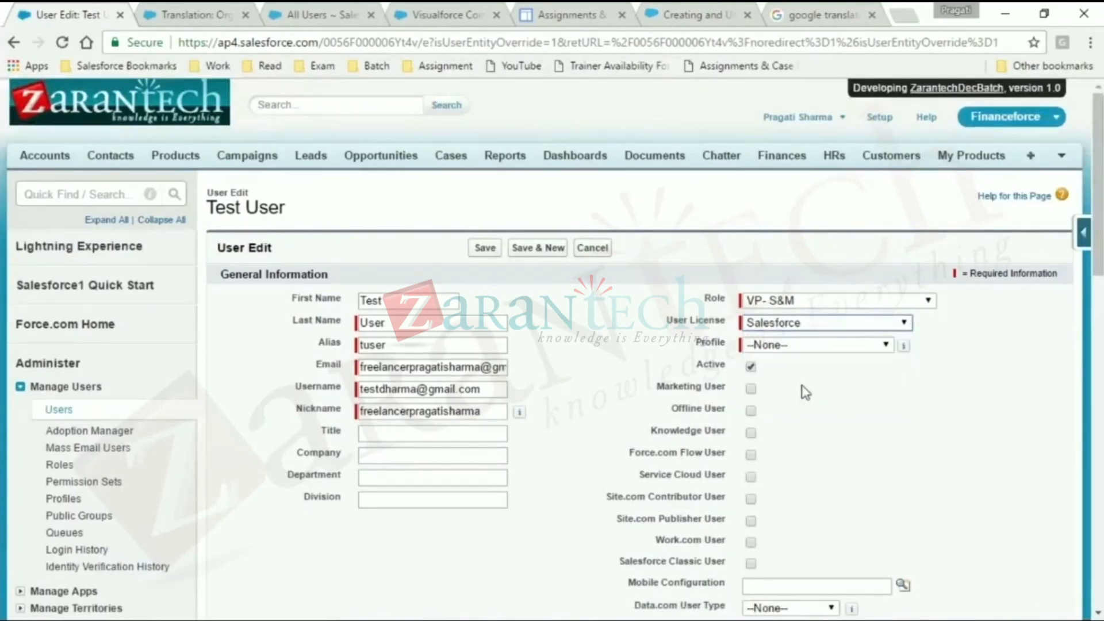
{"action": "left_click", "coordinate": [818, 345]}
{"action": "left_click", "coordinate": [782, 373]}
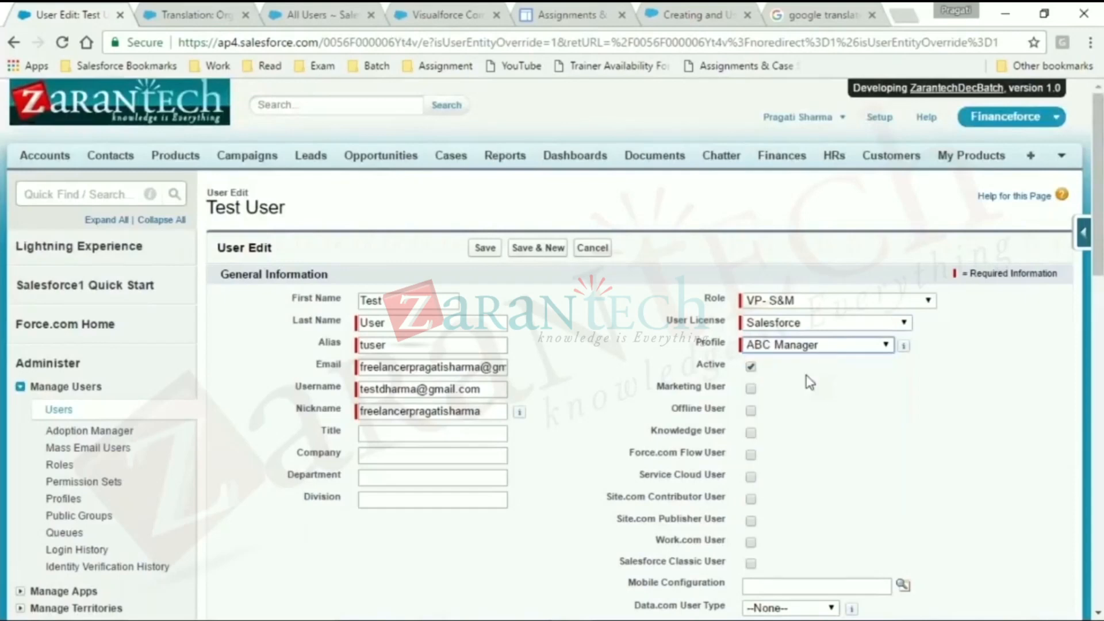
{"action": "left_click", "coordinate": [815, 348]}
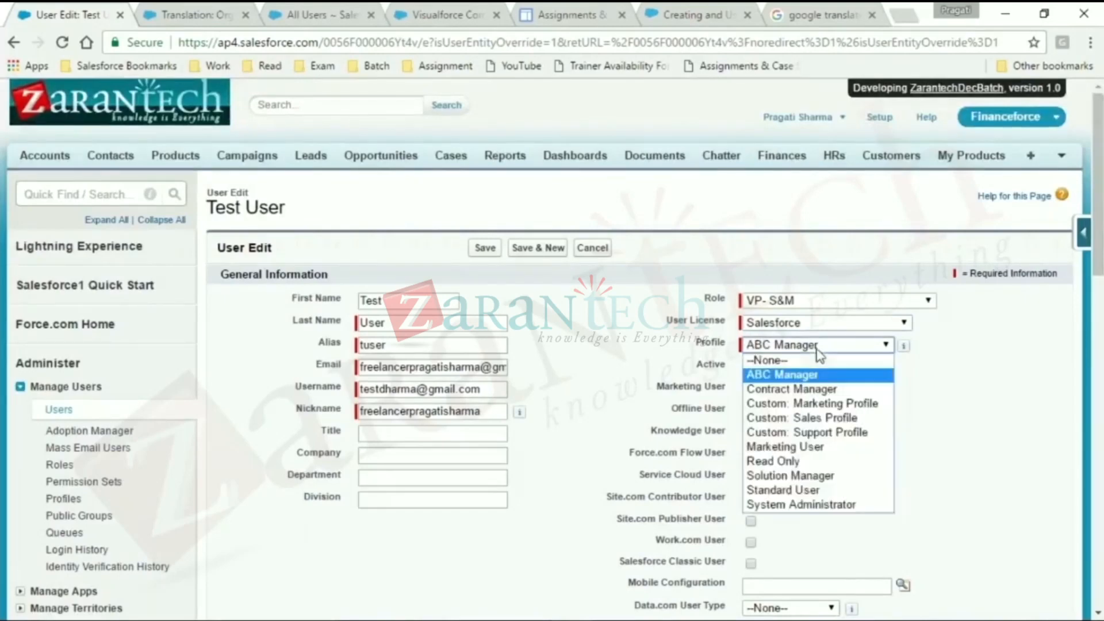
{"action": "left_click", "coordinate": [820, 501]}
{"action": "left_click", "coordinate": [486, 249]}
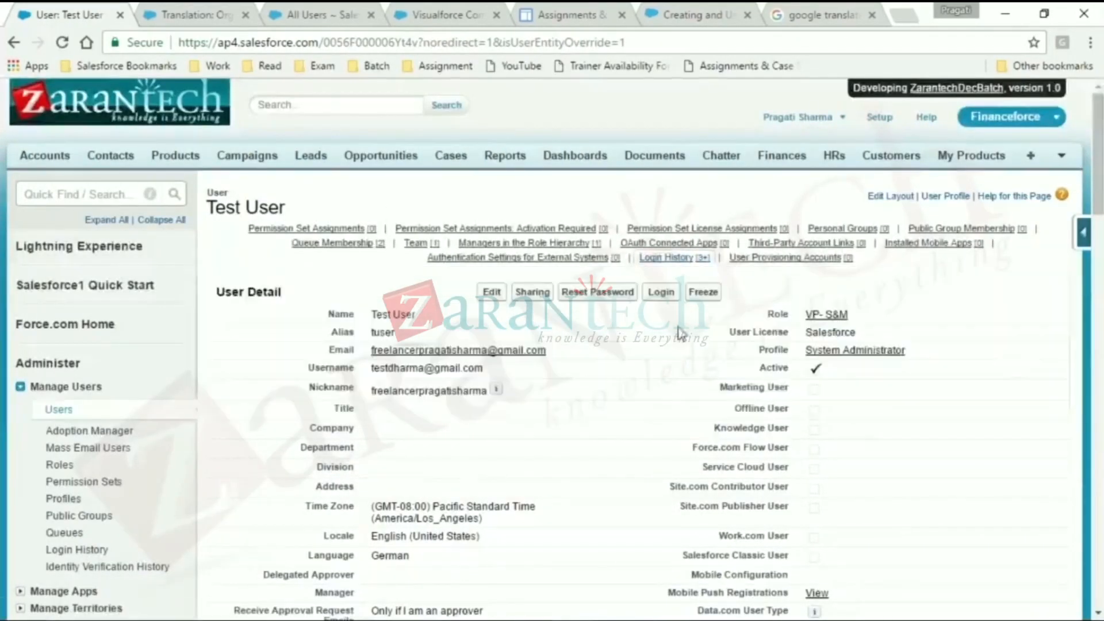
- Log in as Test User from the user record, open Setup in a new browser tab and look over its home page
{"action": "left_click", "coordinate": [674, 302]}
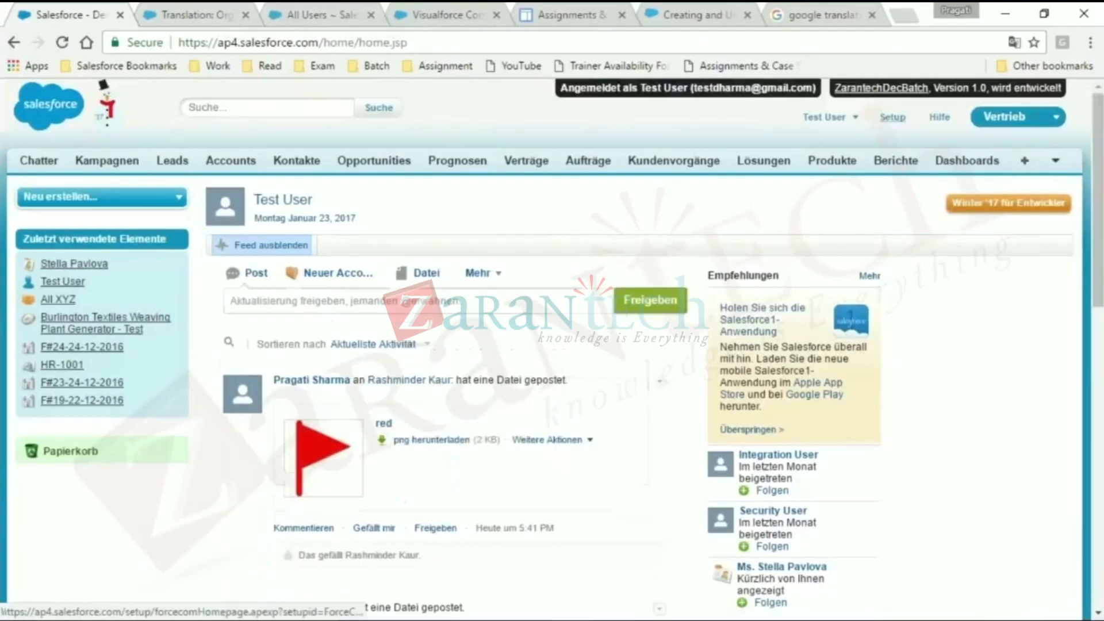
{"action": "right_click", "coordinate": [892, 117]}
{"action": "left_click", "coordinate": [909, 128]}
{"action": "left_click", "coordinate": [148, 9]}
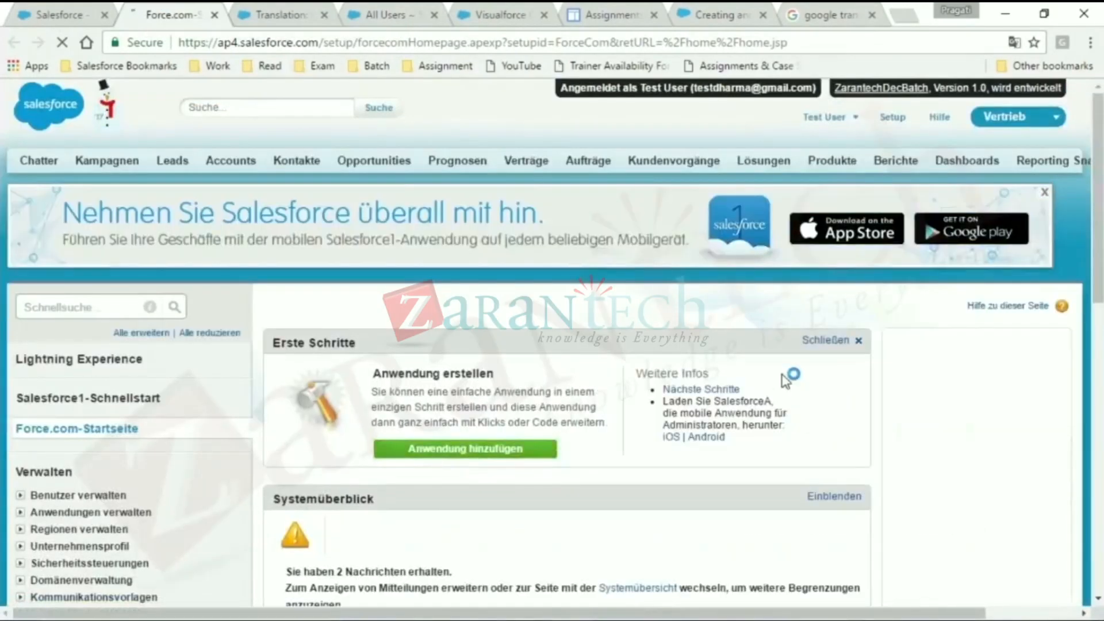
{"action": "left_click_drag", "start_coordinate": [1099, 270], "coordinate": [1100, 325]}
{"action": "scroll", "coordinate": [530, 340], "scroll_direction": "up", "scroll_amount": 1}
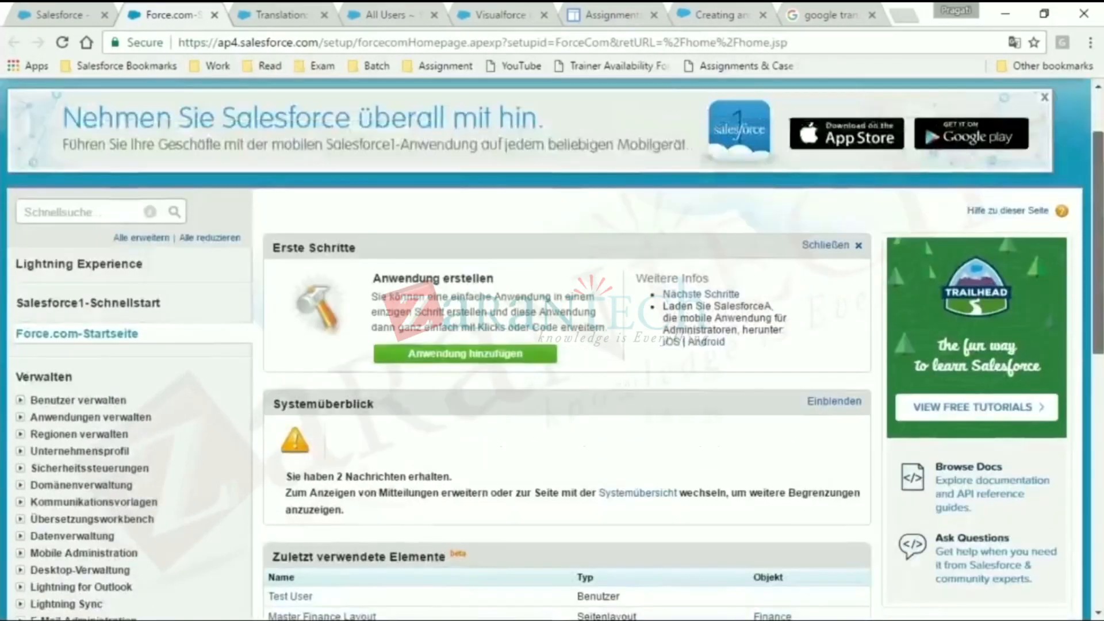
{"action": "scroll", "coordinate": [530, 341], "scroll_direction": "up", "scroll_amount": 2}
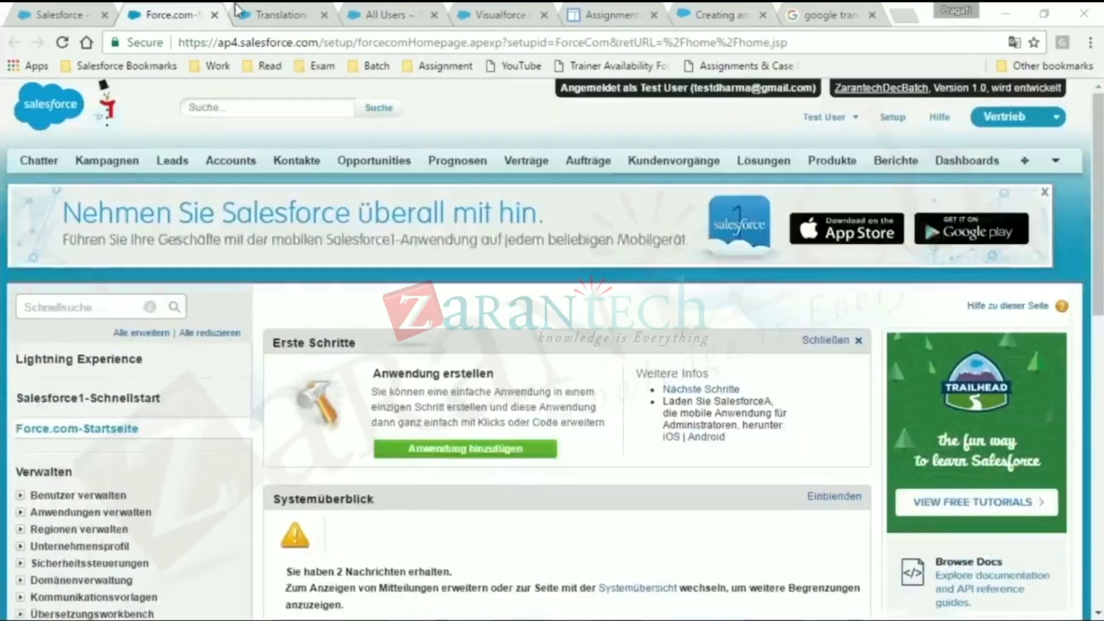
- Switch to the browser tab with the recordDisplay Visualforce component and open Setup there
{"action": "left_click", "coordinate": [288, 11]}
{"action": "left_click", "coordinate": [441, 12]}
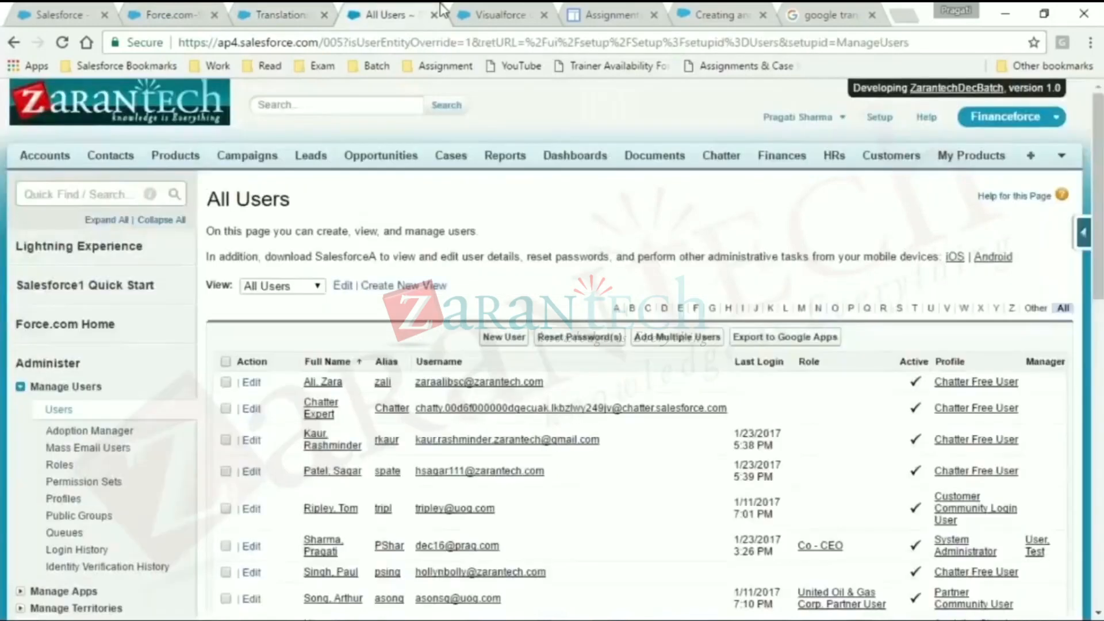
{"action": "left_click", "coordinate": [495, 13]}
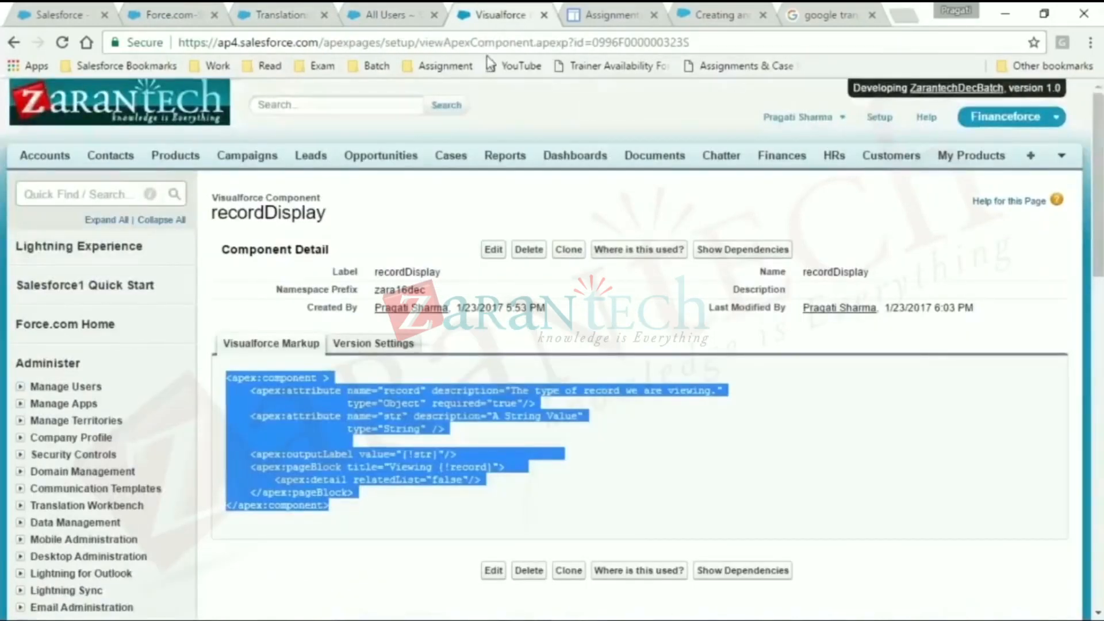
{"action": "left_click", "coordinate": [881, 118]}
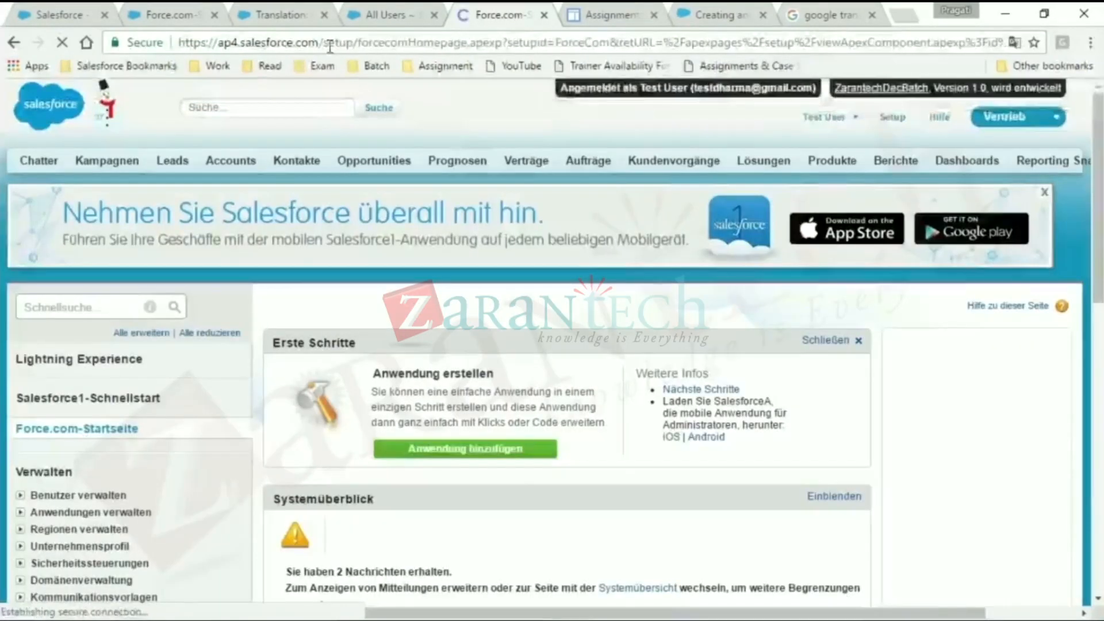
- Open the CustomLabelDemo Visualforce page by replacing the path in the Salesforce address with apex/CustomLabelDemo
{"action": "left_click", "coordinate": [329, 46]}
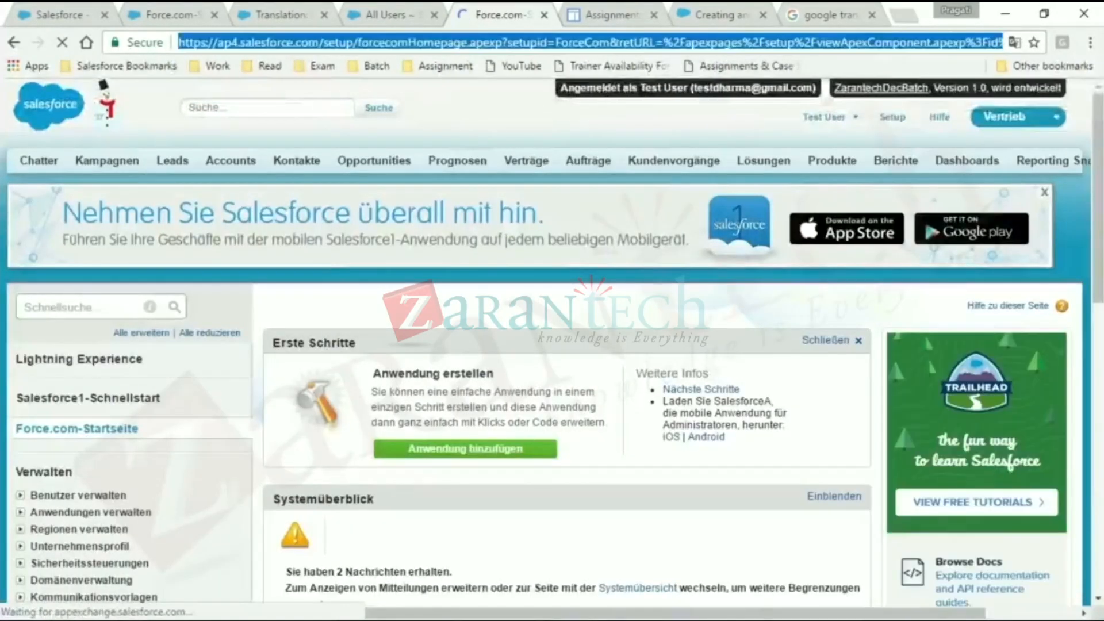
{"action": "triple_click", "coordinate": [942, 45]}
{"action": "left_click", "coordinate": [936, 43]}
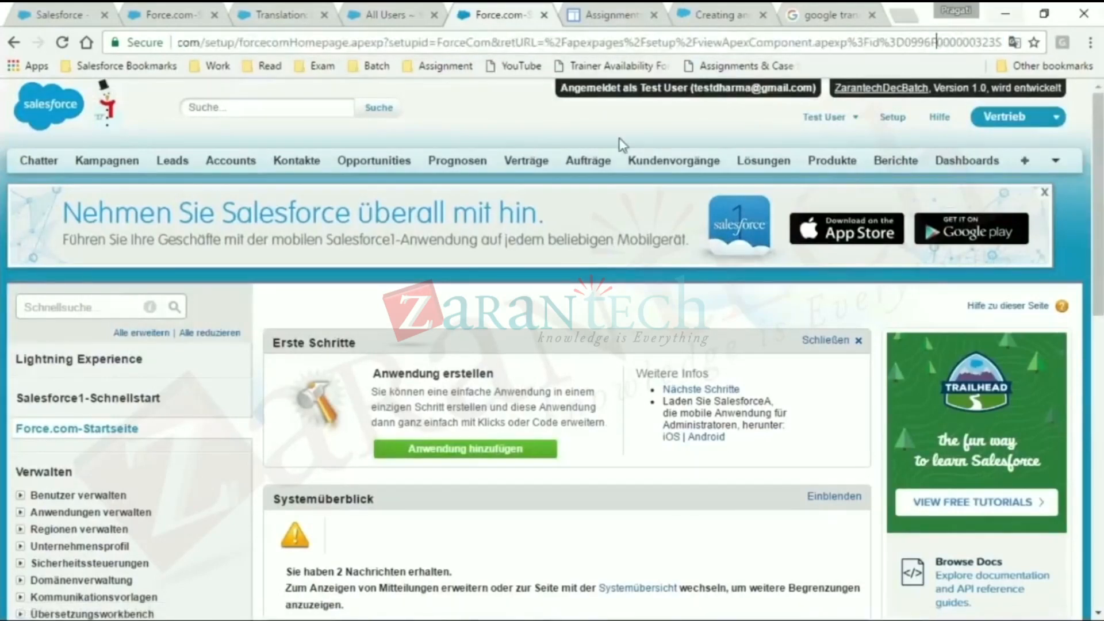
{"action": "left_click_drag", "start_coordinate": [209, 45], "coordinate": [1004, 43]}
{"action": "key", "text": "BackSpace"}
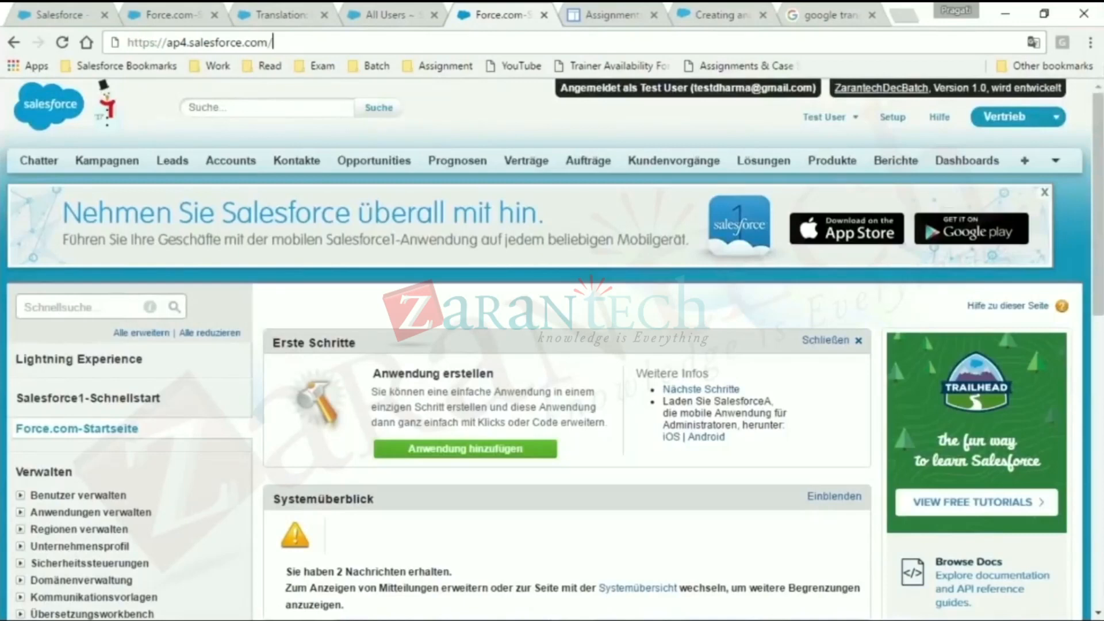
{"action": "type", "text": "apex/c"}
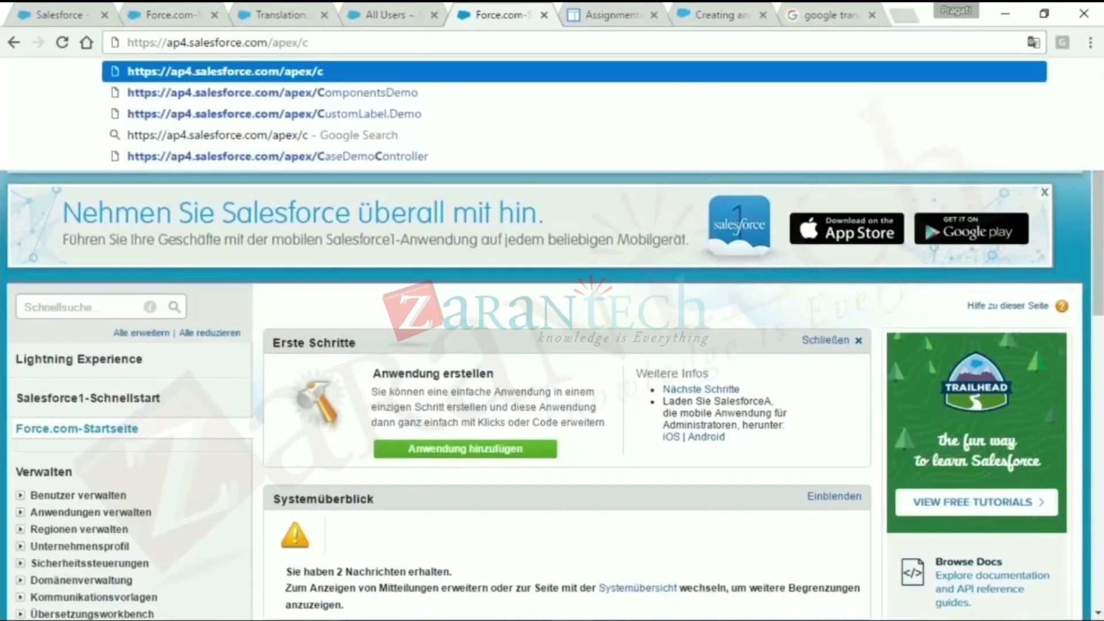
{"action": "key", "text": "Down"}
{"action": "key", "text": "Down"}
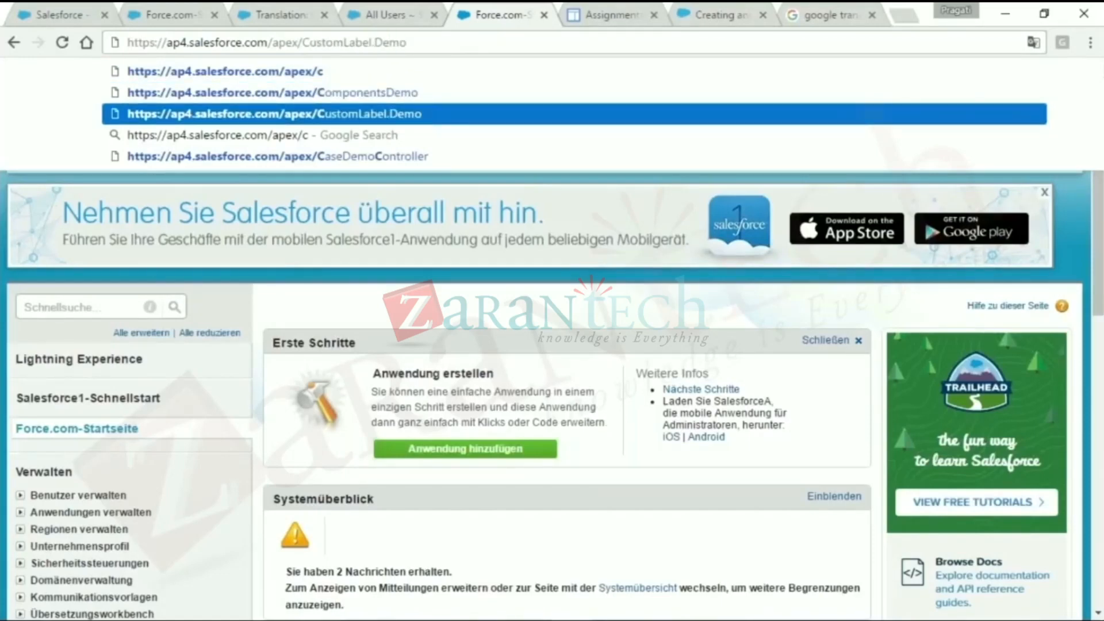
{"action": "key", "text": "BackSpace"}
{"action": "key", "text": "Return"}
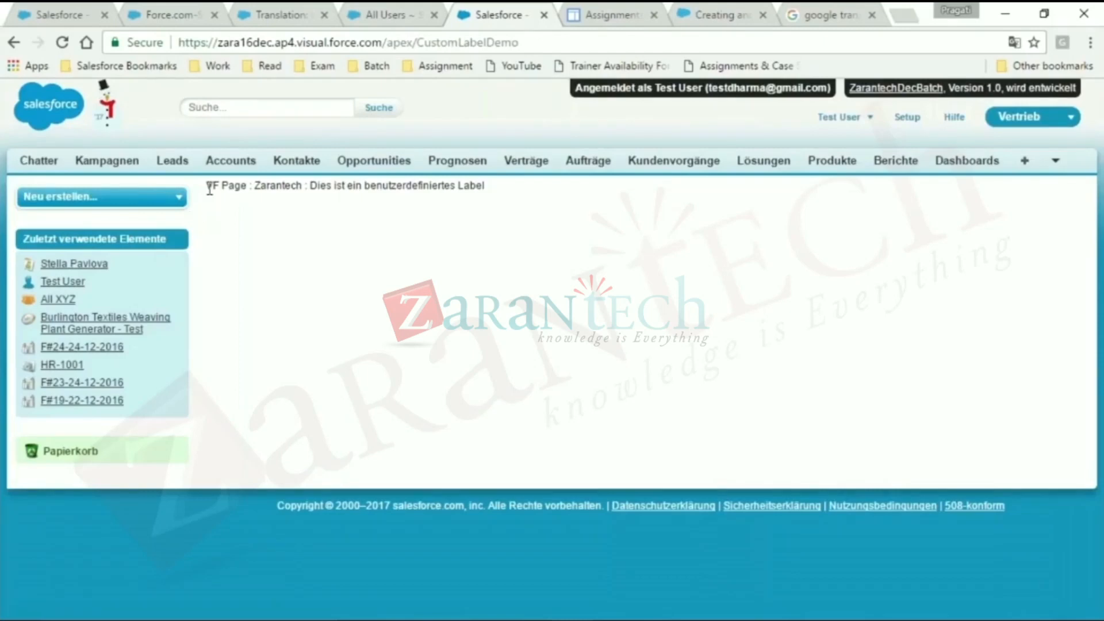
- Check the German text of the custom label on the page and log out of the Test User session
{"action": "left_click_drag", "start_coordinate": [216, 185], "coordinate": [241, 184]}
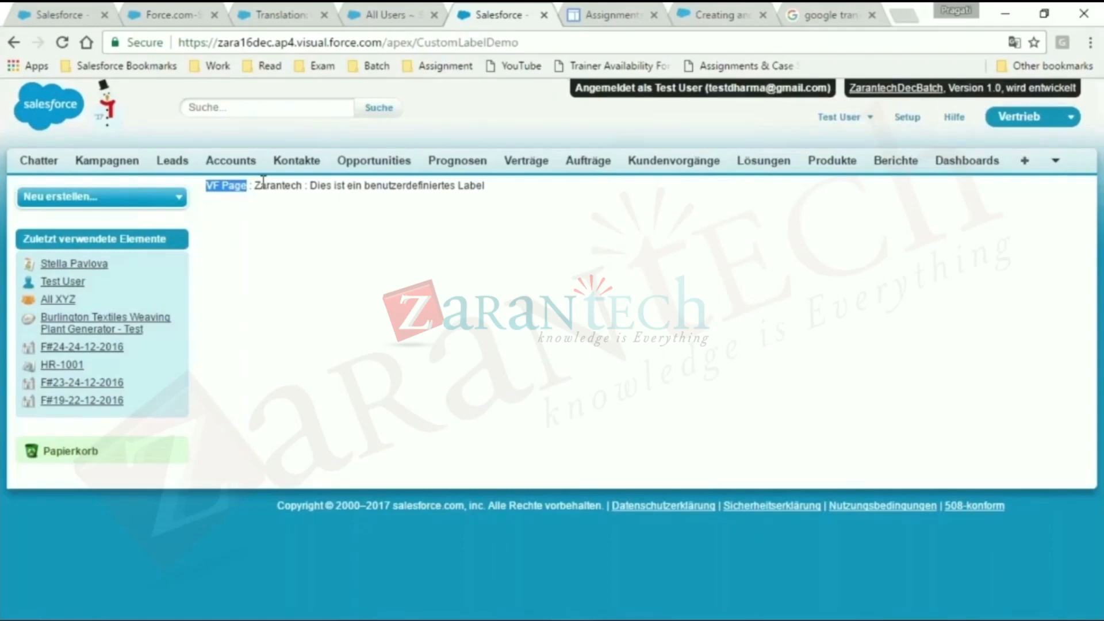
{"action": "left_click", "coordinate": [306, 183]}
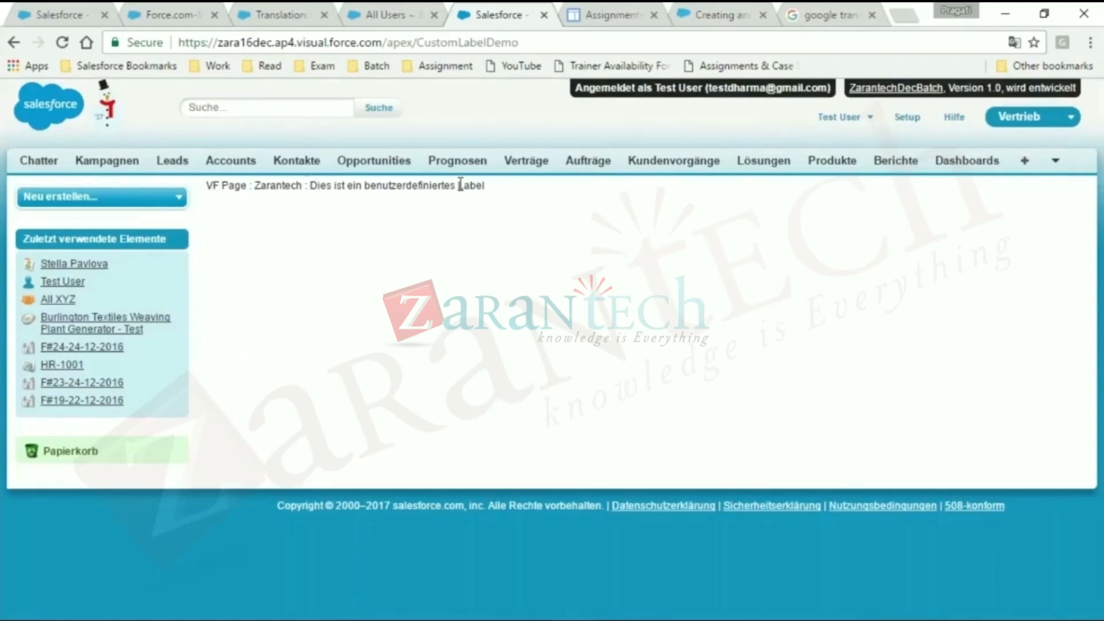
{"action": "left_click_drag", "start_coordinate": [490, 186], "coordinate": [320, 181]}
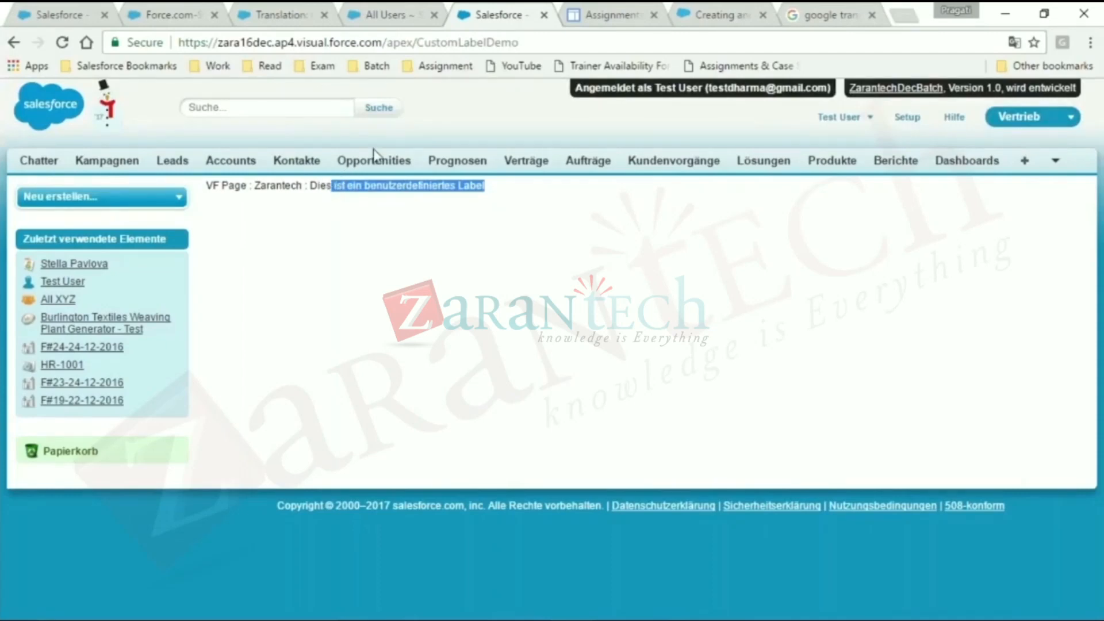
{"action": "left_click", "coordinate": [842, 117]}
{"action": "left_click", "coordinate": [793, 205]}
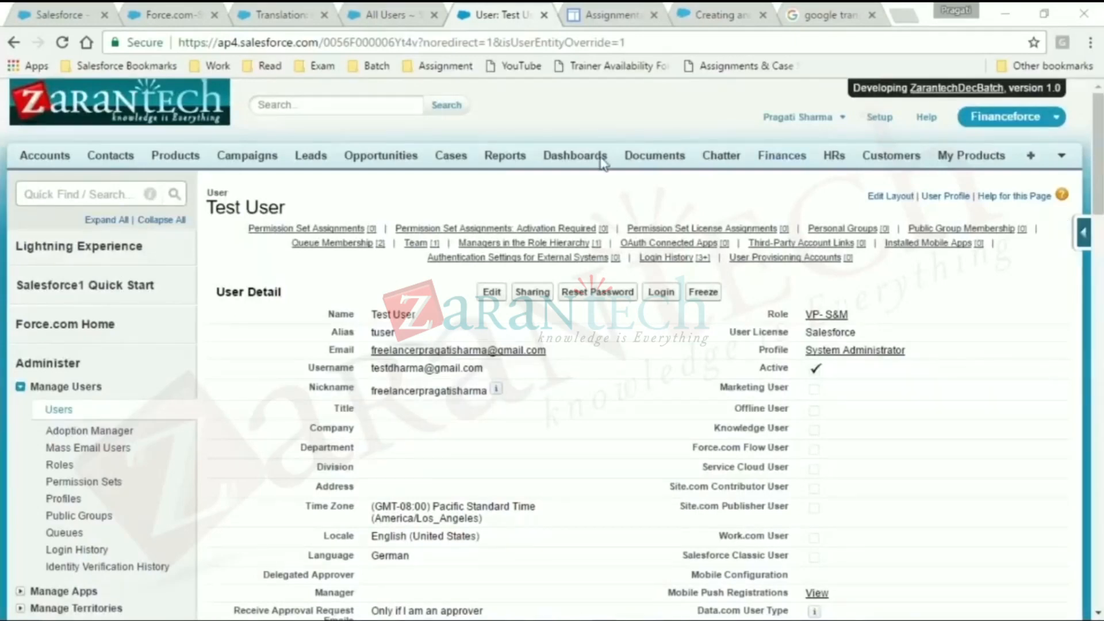
- As administrator, preview the CustomLabelDemo Visualforce page from its detail page and bring up its page editor
{"action": "left_click", "coordinate": [384, 14]}
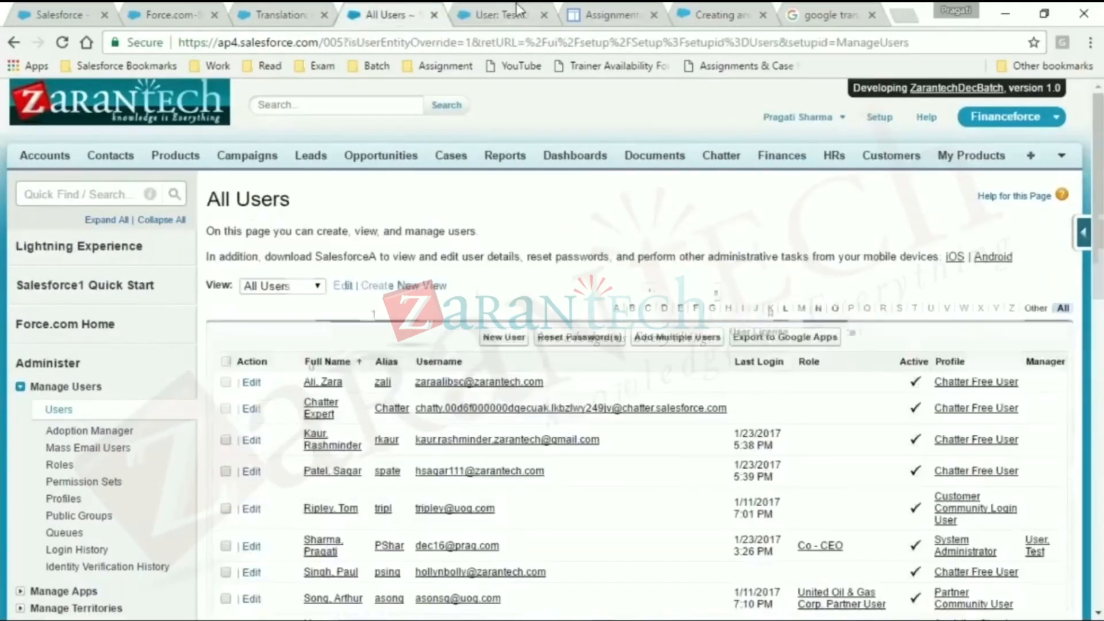
{"action": "left_click", "coordinate": [498, 14]}
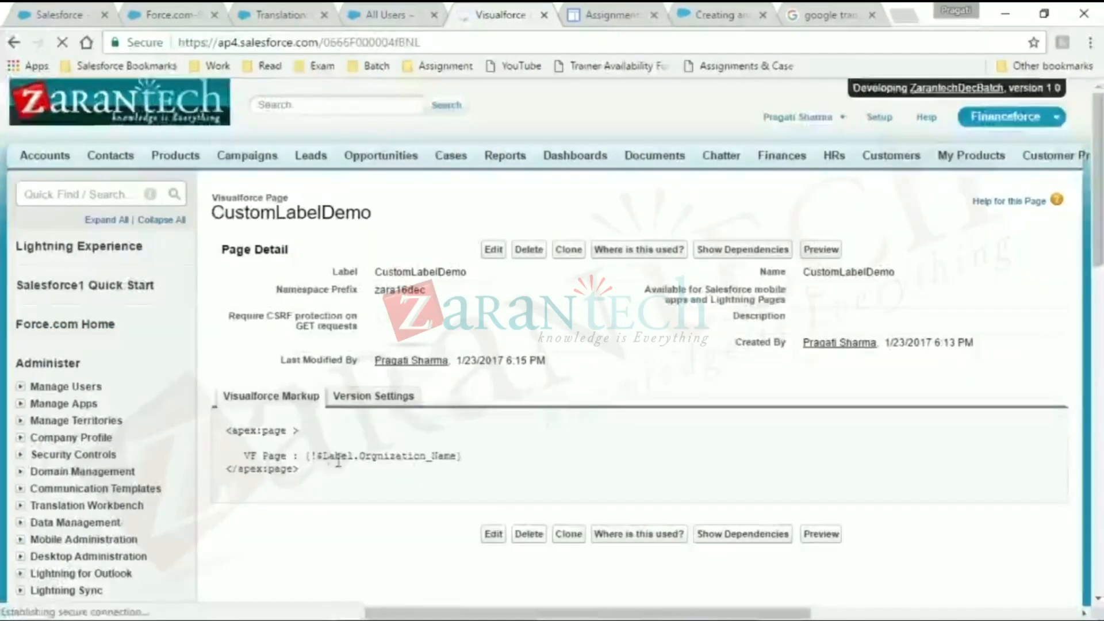
{"action": "left_click", "coordinate": [811, 251]}
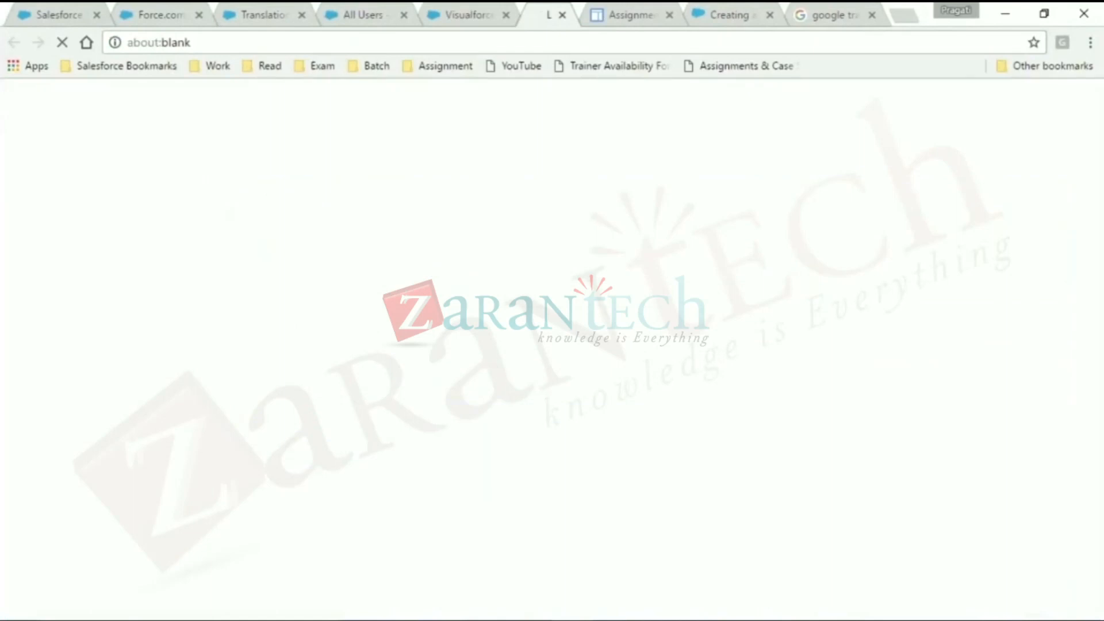
{"action": "left_click", "coordinate": [485, 16]}
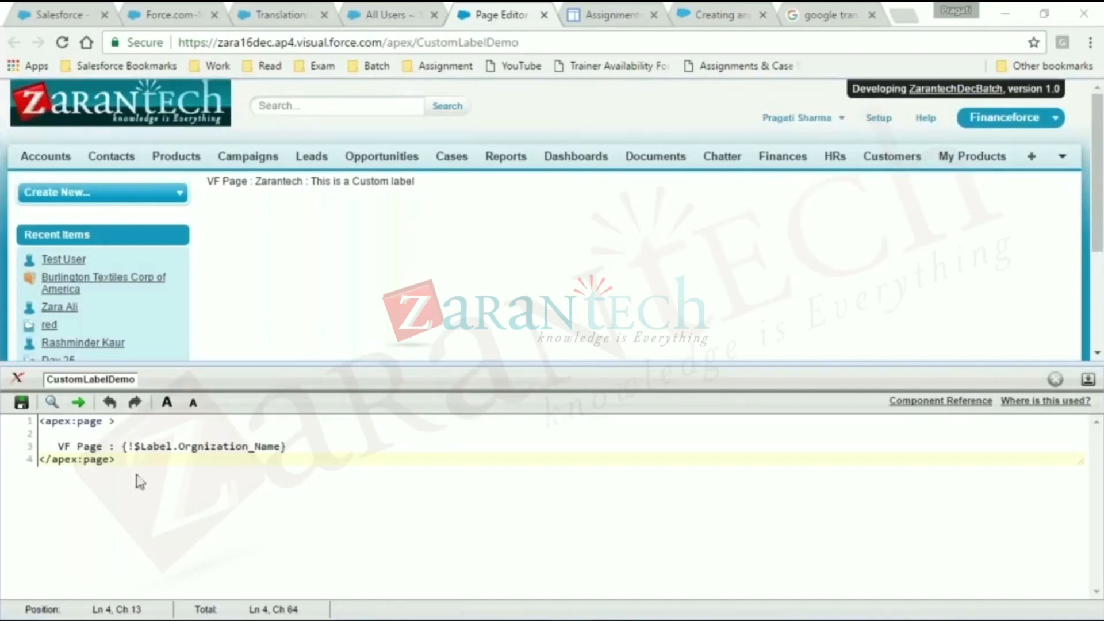
- Enlarge the editor text and add controller="CustomLabelDemoCls" to the opening apex:page tag
{"action": "left_click", "coordinate": [166, 401]}
{"action": "left_click", "coordinate": [166, 402]}
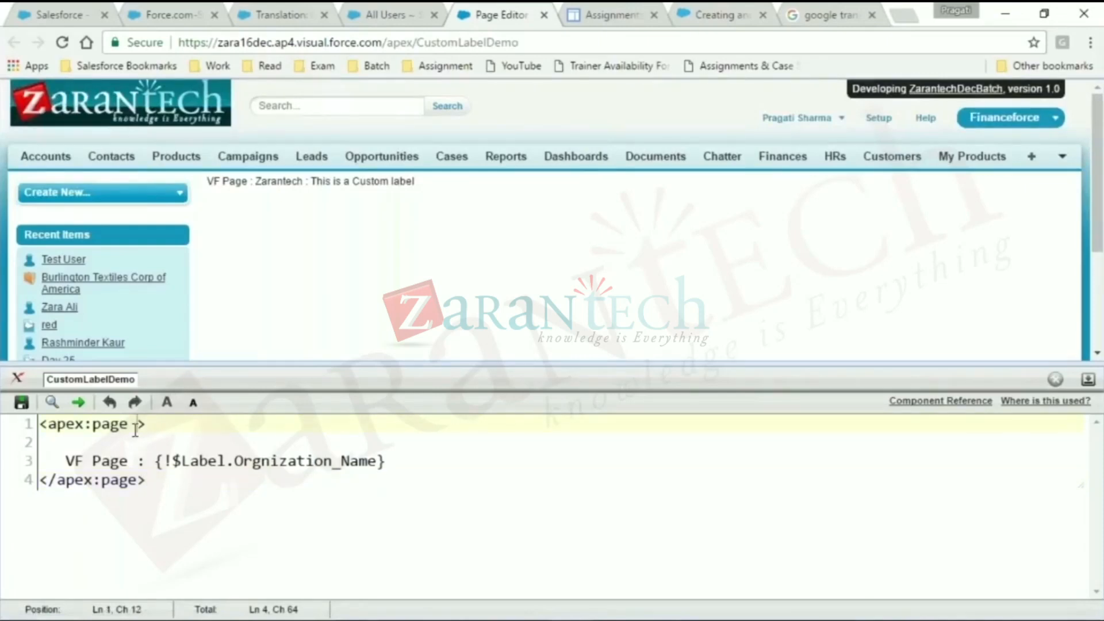
{"action": "type", "text": "con"}
{"action": "key", "text": "Down"}
{"action": "key", "text": "Return"}
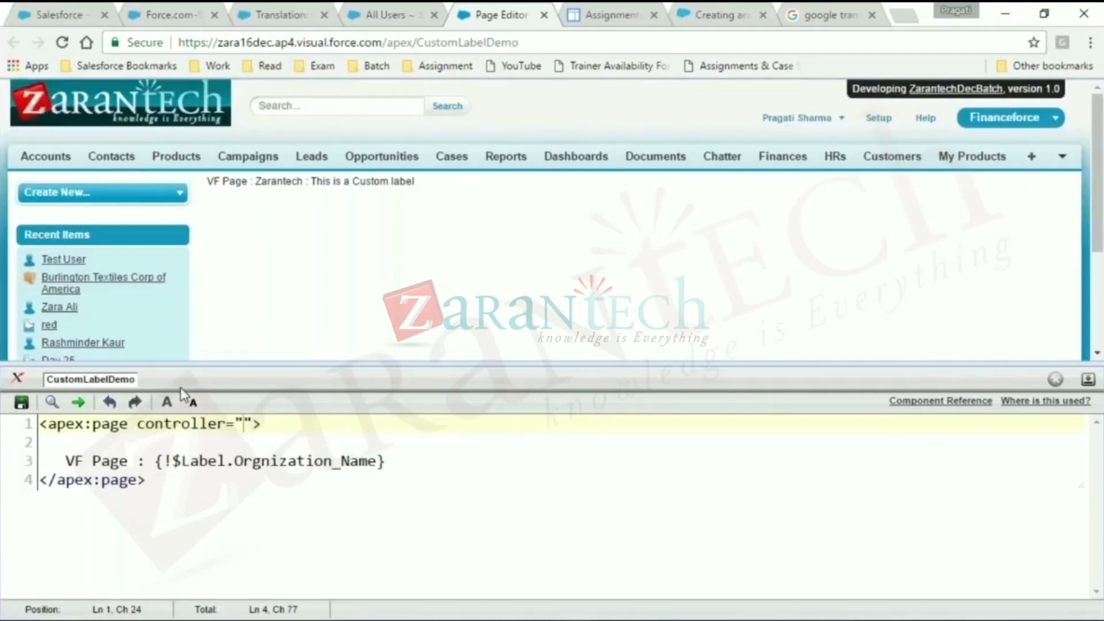
{"action": "type", "text": "CustomLa"}
{"action": "type", "text": "belDemo"}
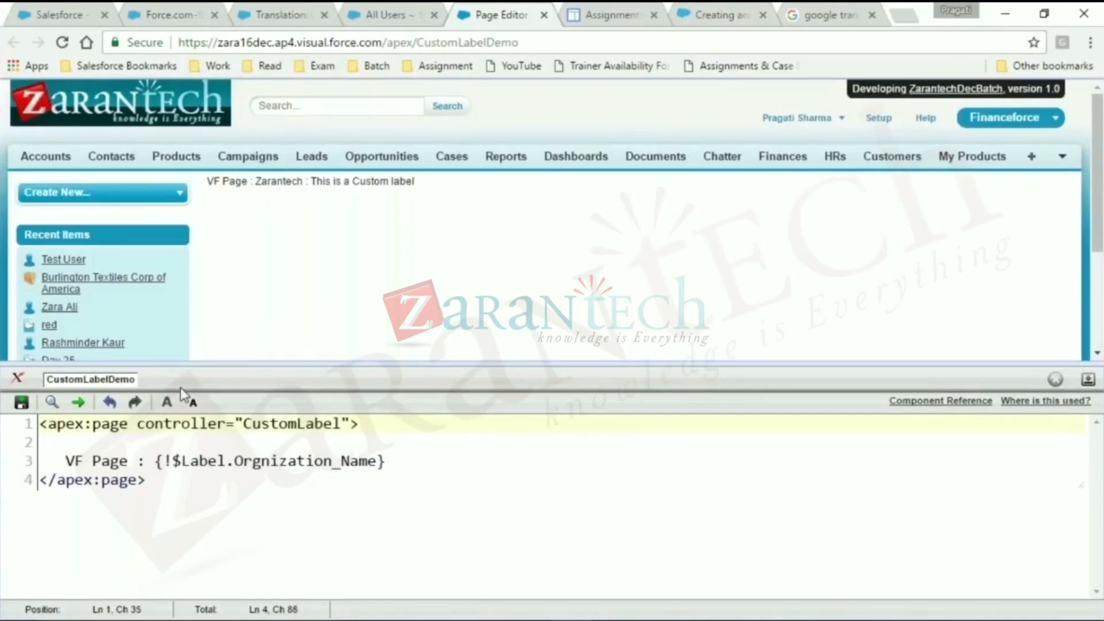
{"action": "type", "text": "Cls"}
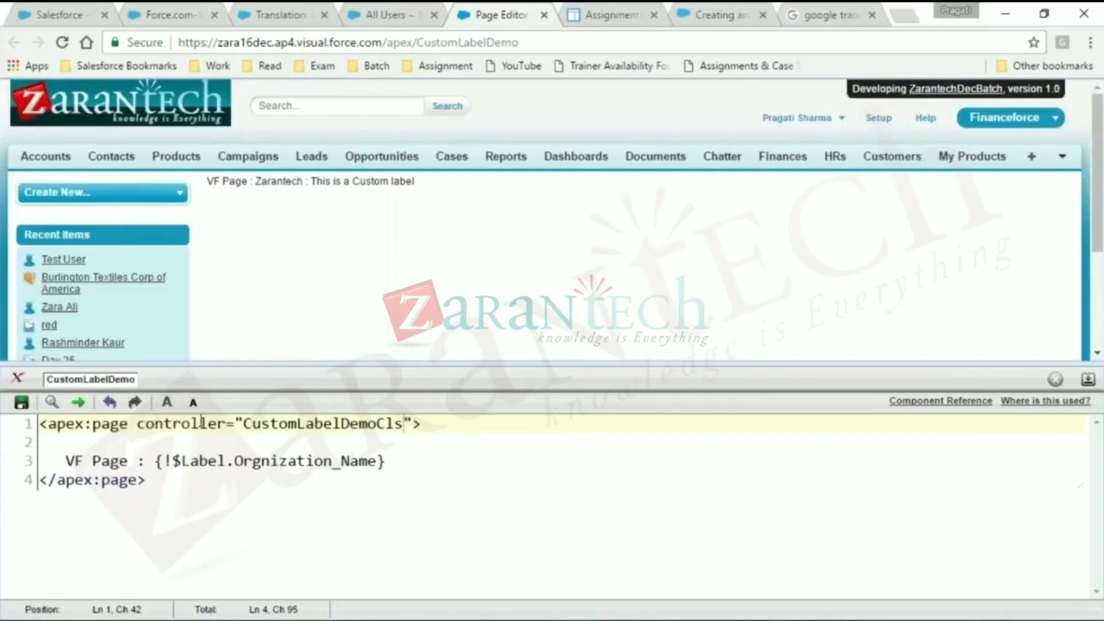
- Remove the blank line from the page markup and save it, creating the missing class as public class CustomLabelDemoCls without sharing
{"action": "left_click", "coordinate": [55, 446]}
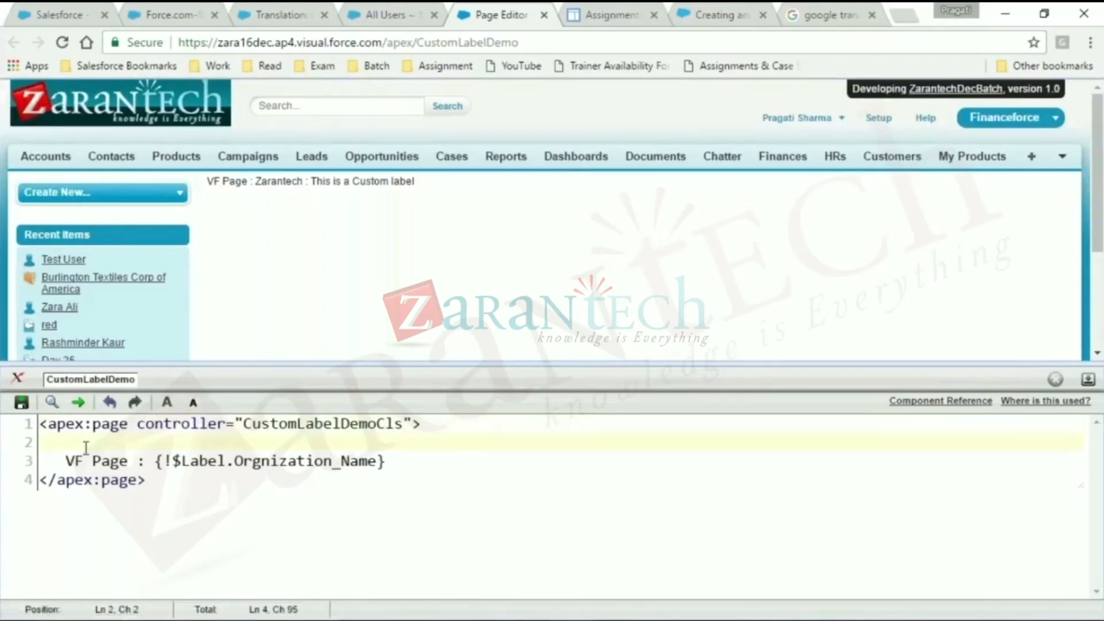
{"action": "key", "text": "BackSpace"}
{"action": "key", "text": "BackSpace"}
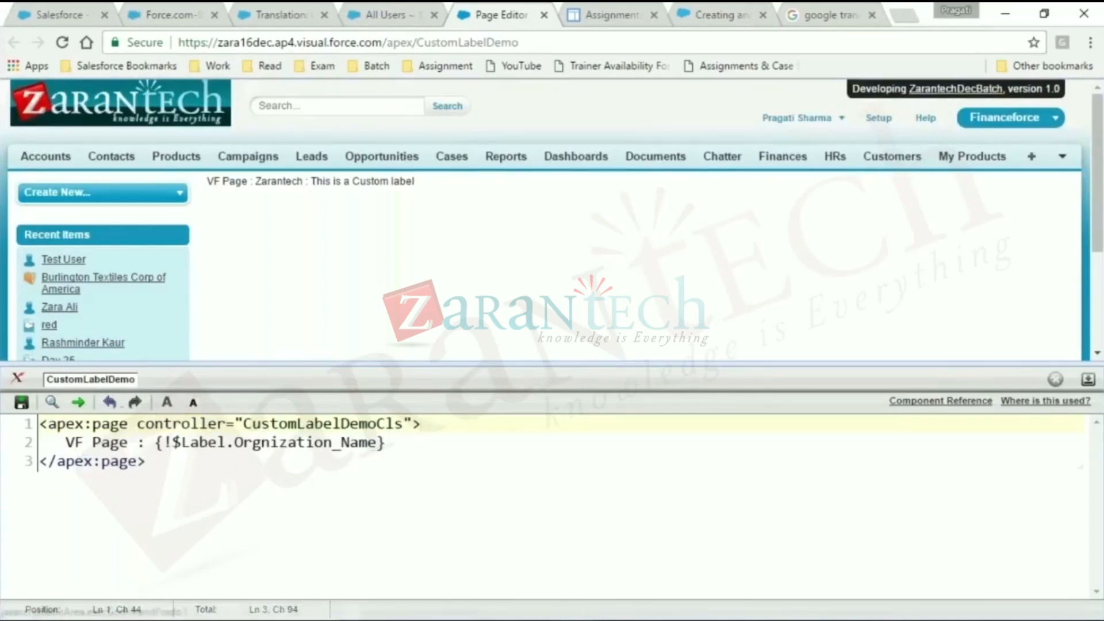
{"action": "left_click", "coordinate": [21, 404]}
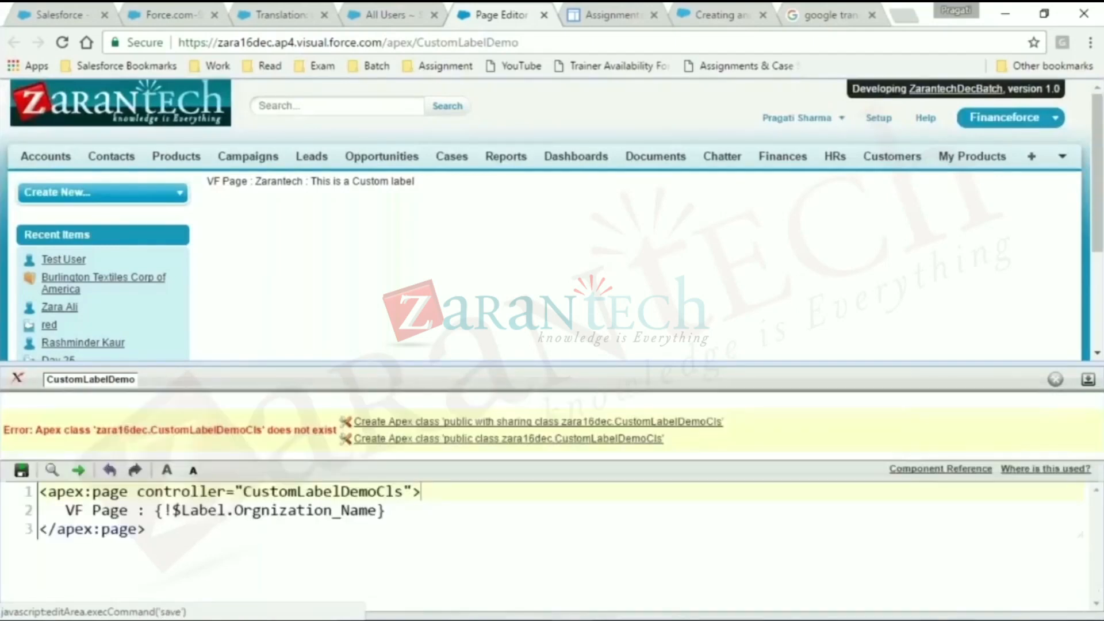
{"action": "left_click", "coordinate": [460, 441]}
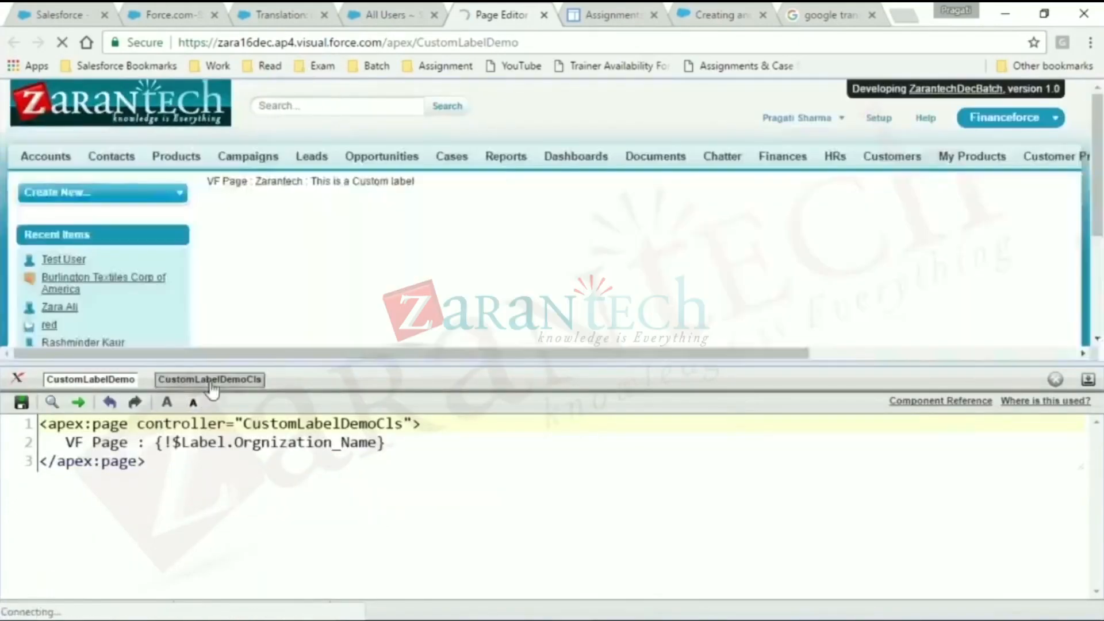
- Open the CustomLabelDemoCls code with larger text and declare private String customLbl{get; set;} inside the class
{"action": "left_click", "coordinate": [210, 380]}
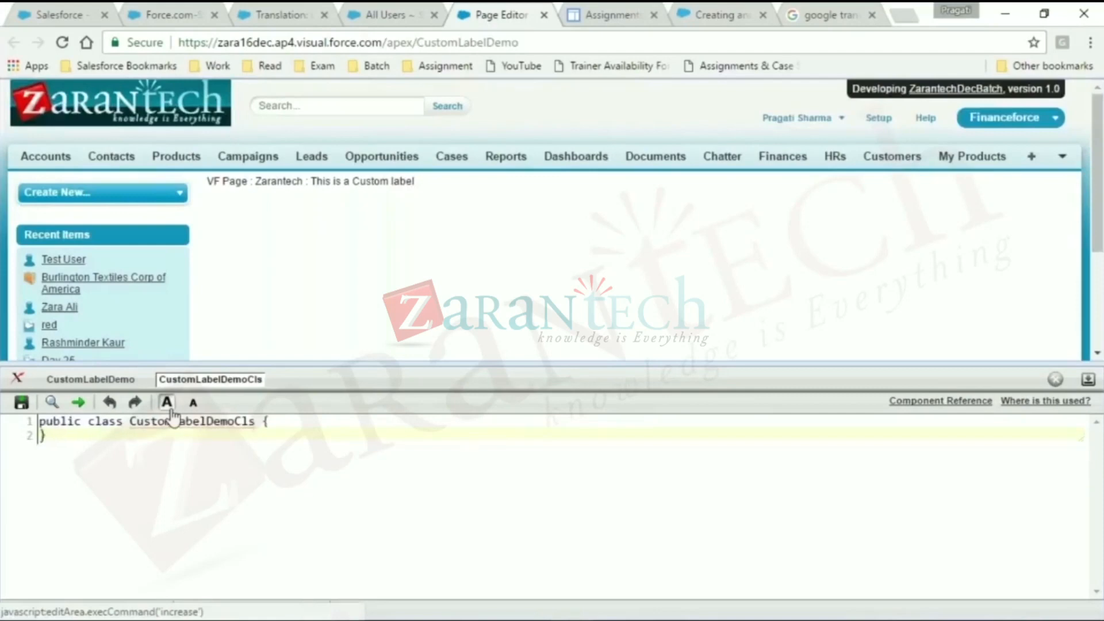
{"action": "left_click", "coordinate": [170, 405]}
{"action": "left_click", "coordinate": [396, 426]}
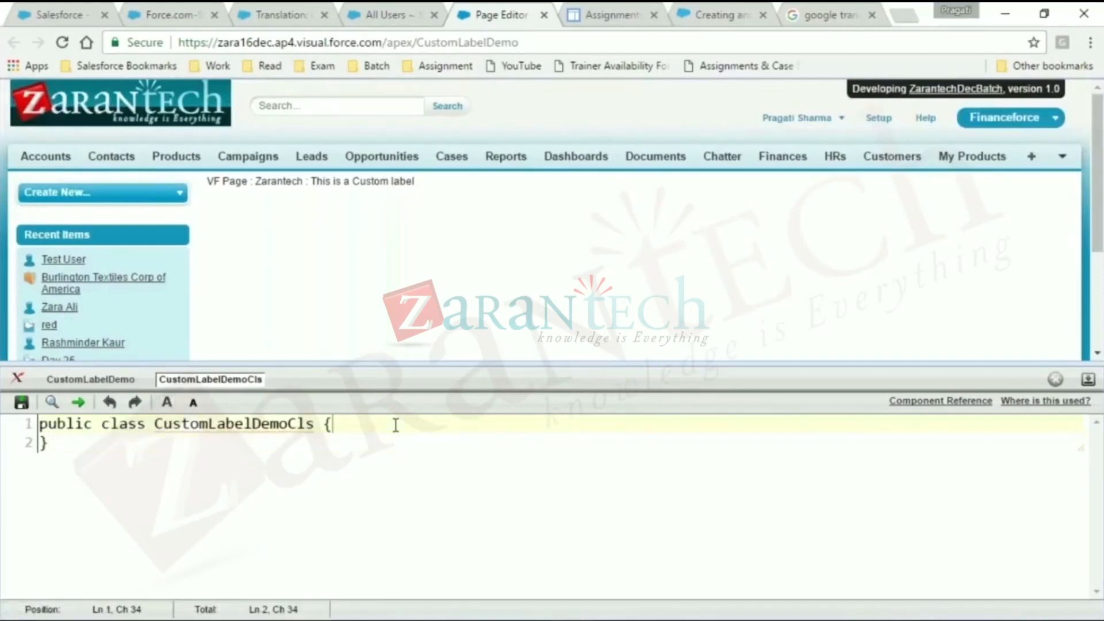
{"action": "key", "text": "Return"}
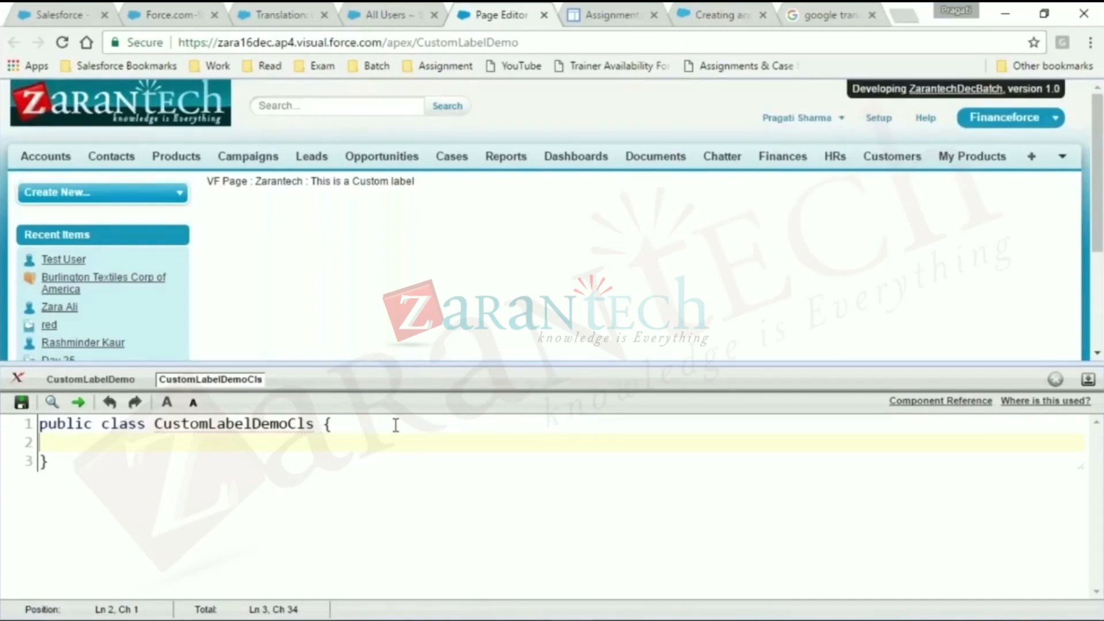
{"action": "key", "text": "Return"}
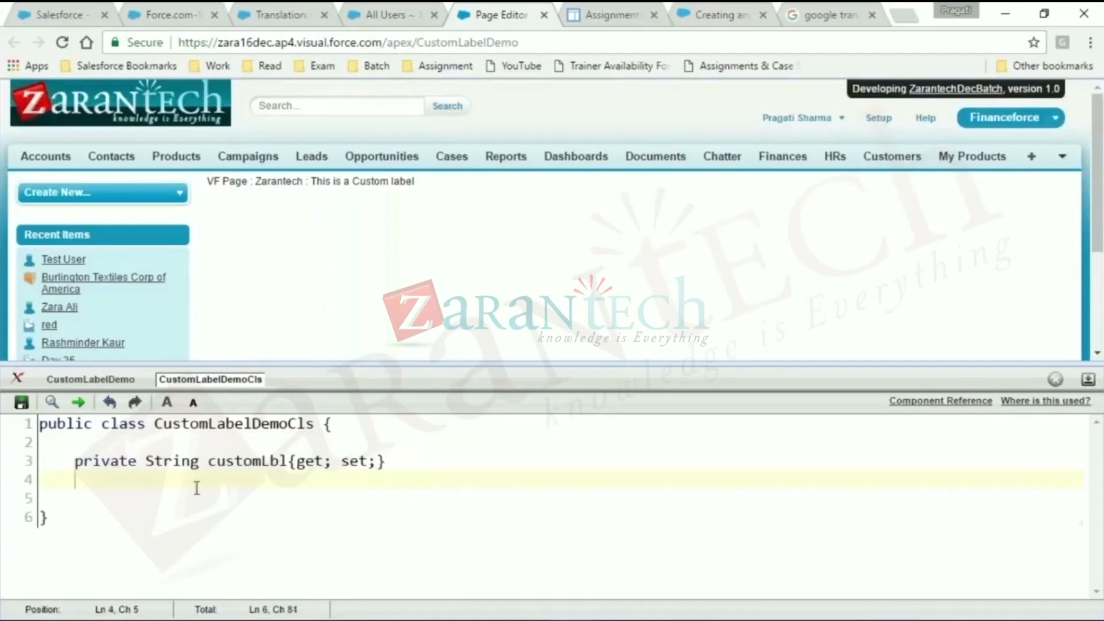
- Add an empty public CustomLabelDemoCls() constructor below the customLbl property
{"action": "key", "text": "Return"}
{"action": "type", "text": "public "}
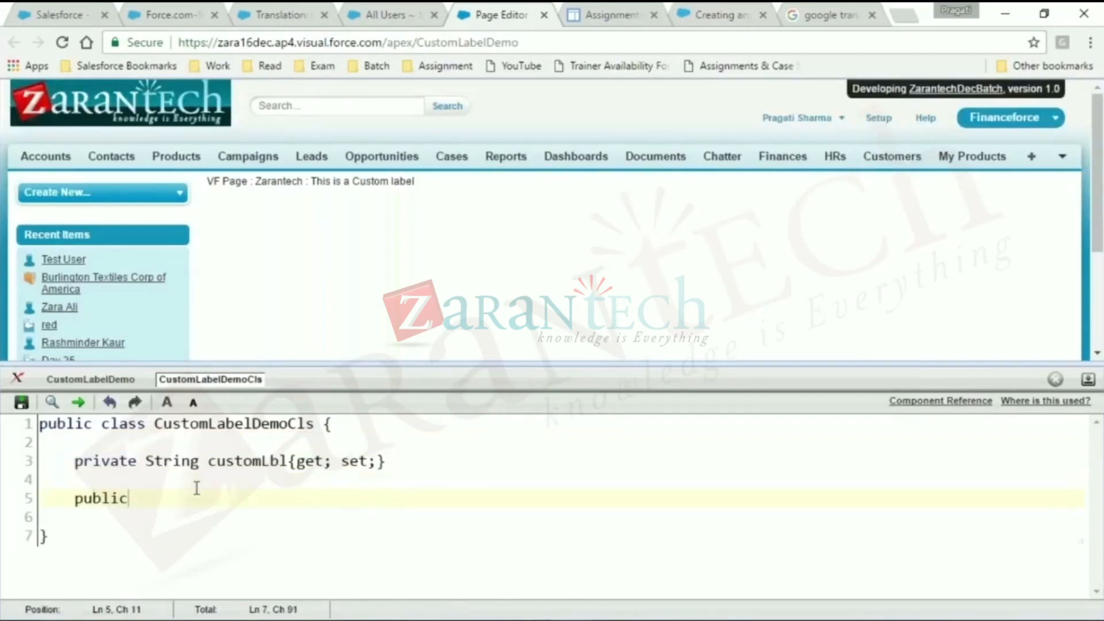
{"action": "type", "text": "CustomLabelDemoCls"}
{"action": "key", "text": "BackSpace"}
{"action": "type", "text": "(){"}
{"action": "key", "text": "Return"}
{"action": "key", "text": "Return"}
{"action": "type", "text": "}"}
{"action": "key", "text": "Up"}
{"action": "key", "text": "Tab"}
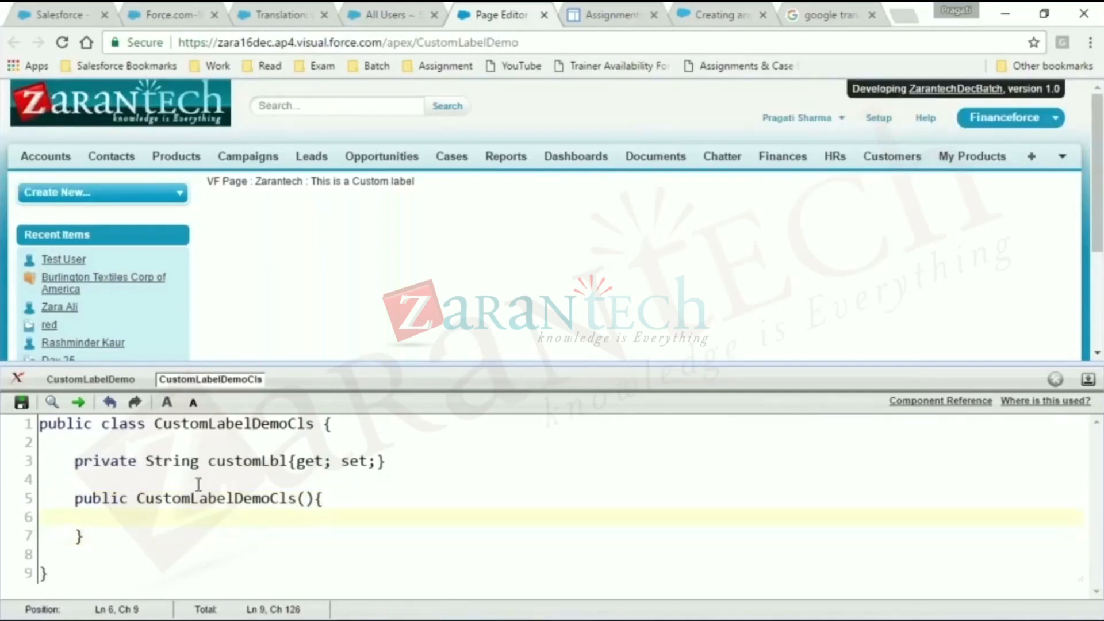
- Inside the constructor, begin the assignment customLbl = System.Label. using the copied property name
{"action": "double_click", "coordinate": [246, 460]}
{"action": "key", "text": "ctrl+c"}
{"action": "left_click", "coordinate": [195, 532]}
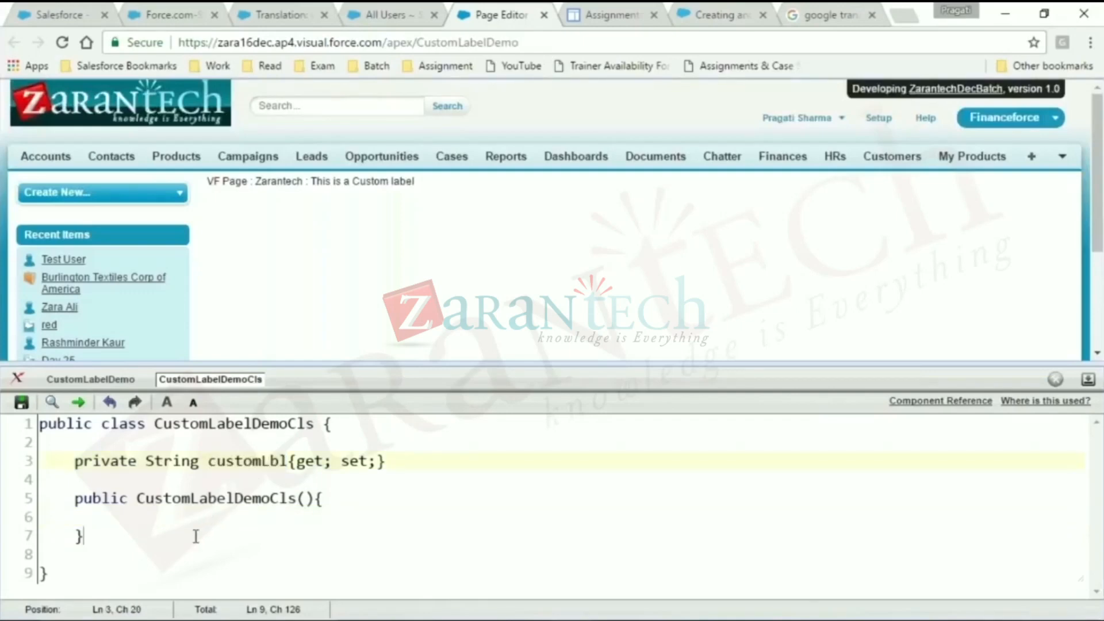
{"action": "left_click", "coordinate": [217, 520]}
{"action": "key", "text": "ctrl+v"}
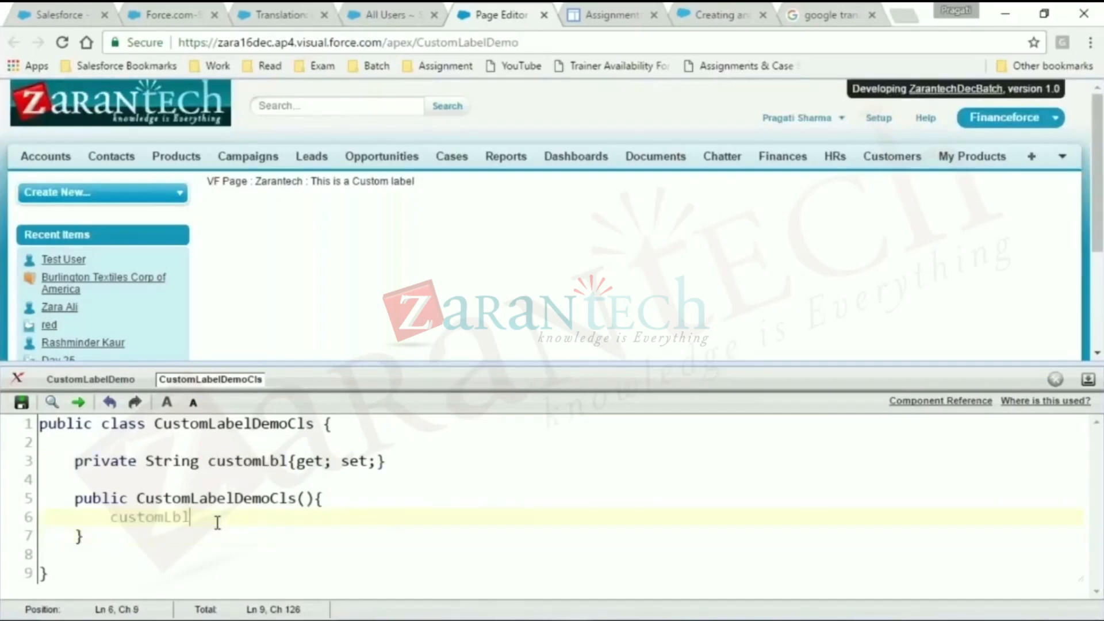
{"action": "type", "text": "= "}
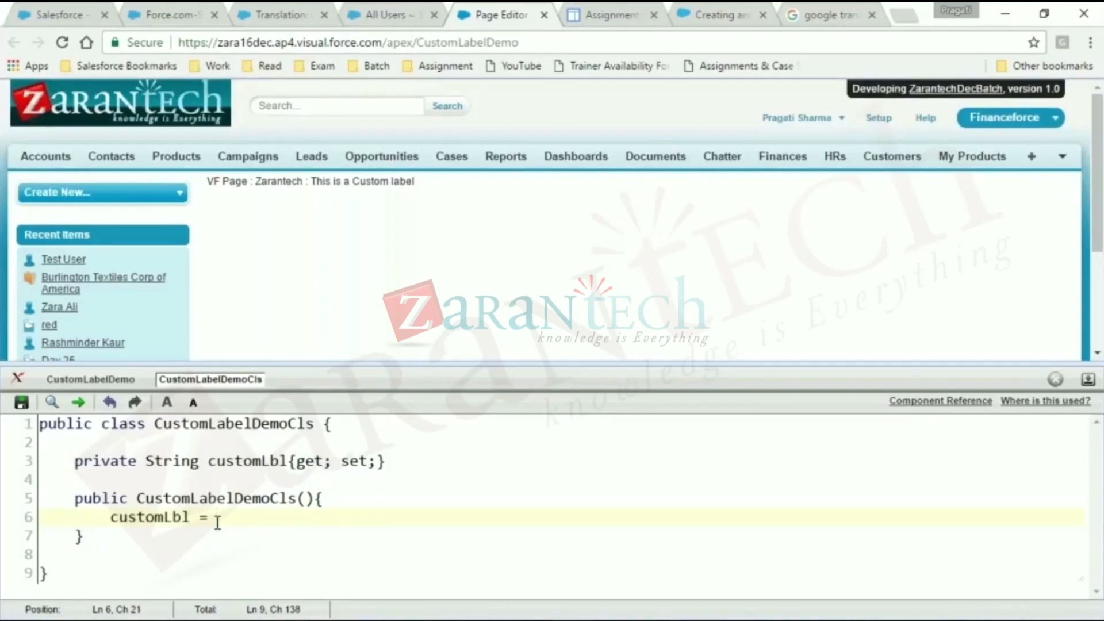
{"action": "type", "text": " $"}
{"action": "type", "text": "ystem"}
{"action": "type", "text": ".Label."}
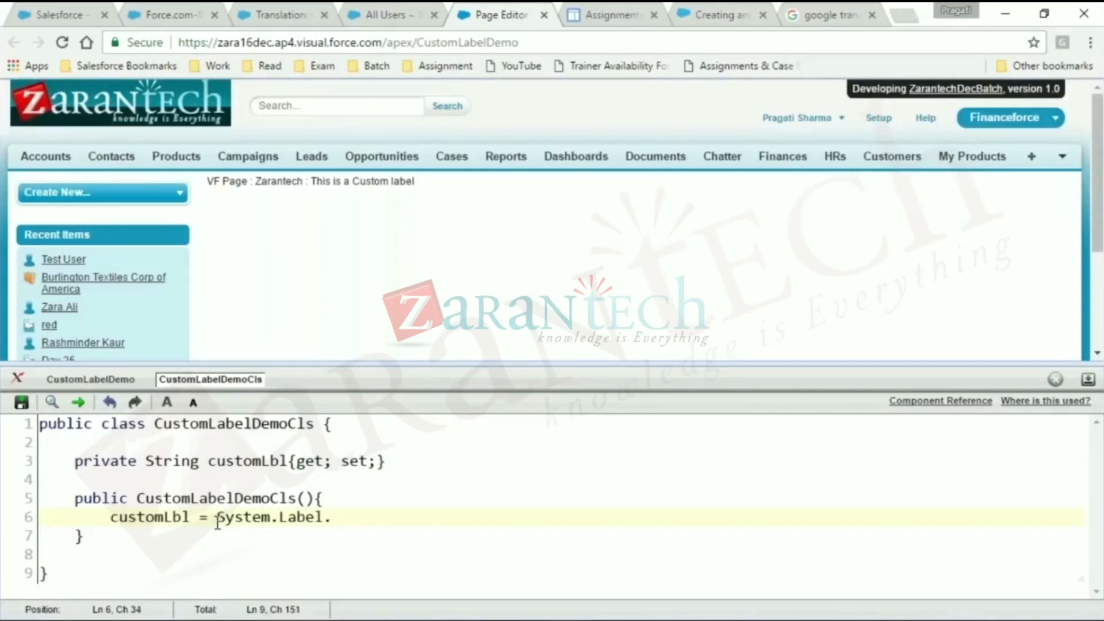
- Complete the constructor assignment as System.Label.Orgnization_Name; by copying the label name from the page markup, and save the class
{"action": "left_click", "coordinate": [122, 381]}
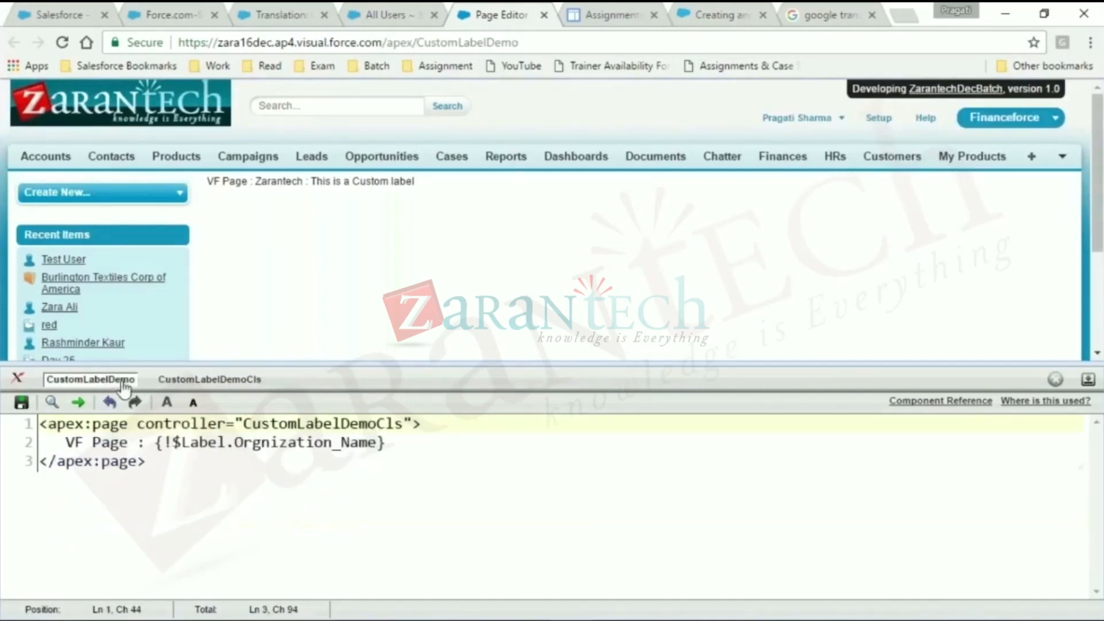
{"action": "double_click", "coordinate": [307, 442]}
{"action": "key", "text": "ctrl+c"}
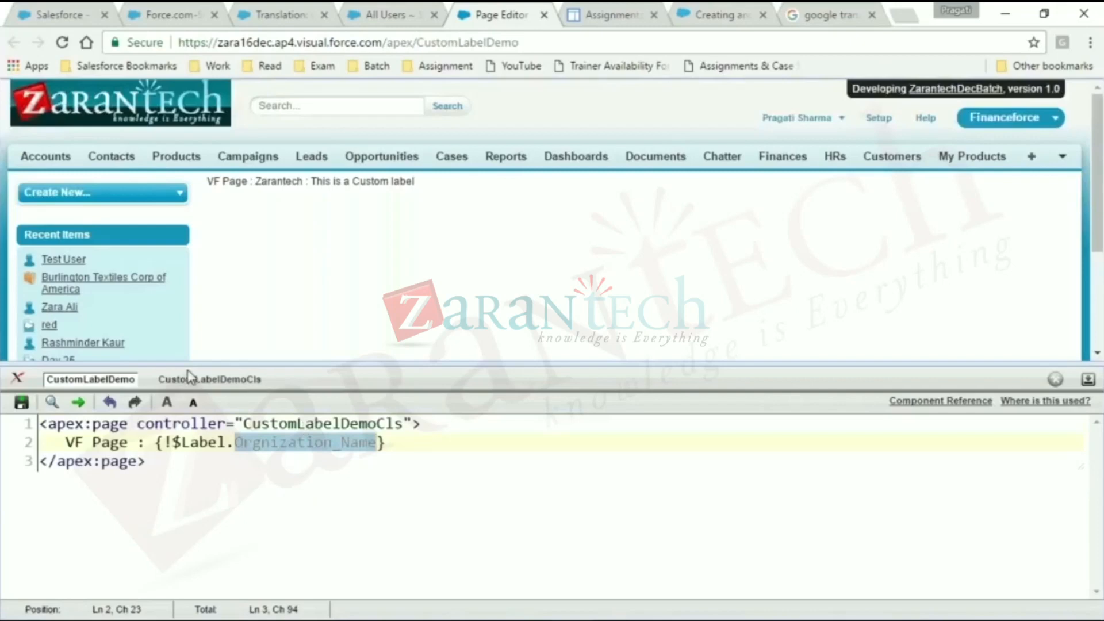
{"action": "double_click", "coordinate": [189, 377]}
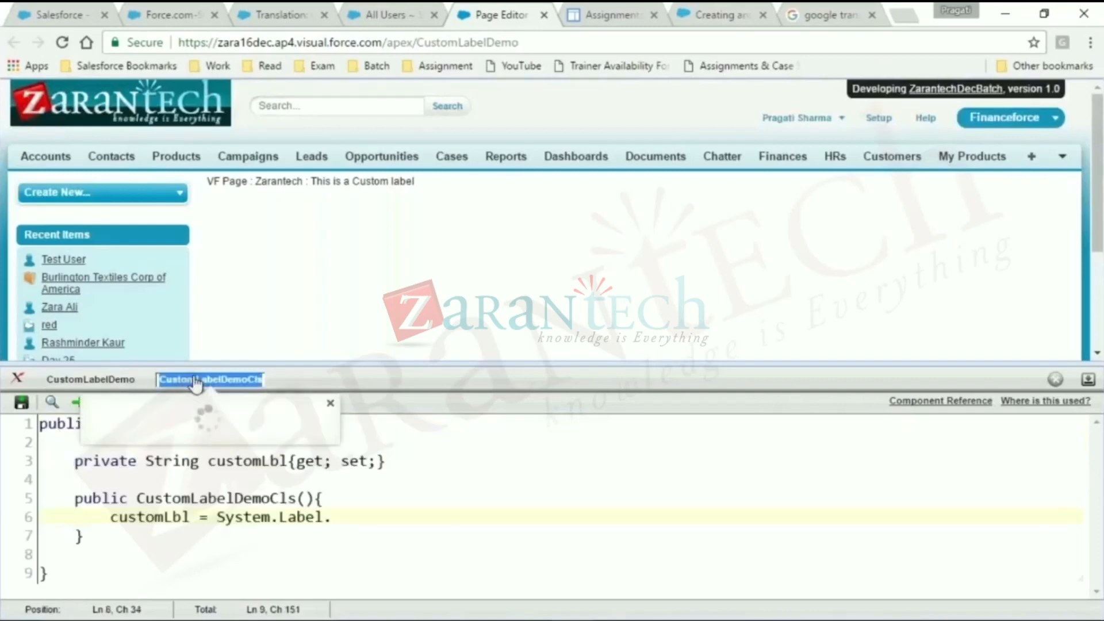
{"action": "left_click", "coordinate": [364, 527]}
{"action": "key", "text": "ctrl+v"}
{"action": "type", "text": ";"}
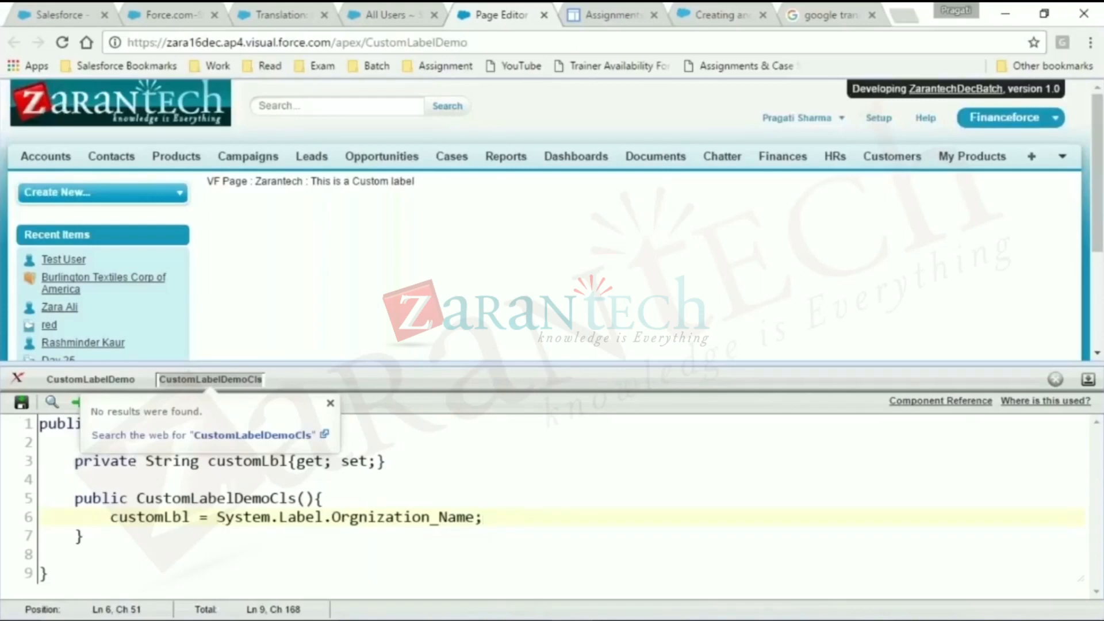
{"action": "left_click", "coordinate": [21, 402]}
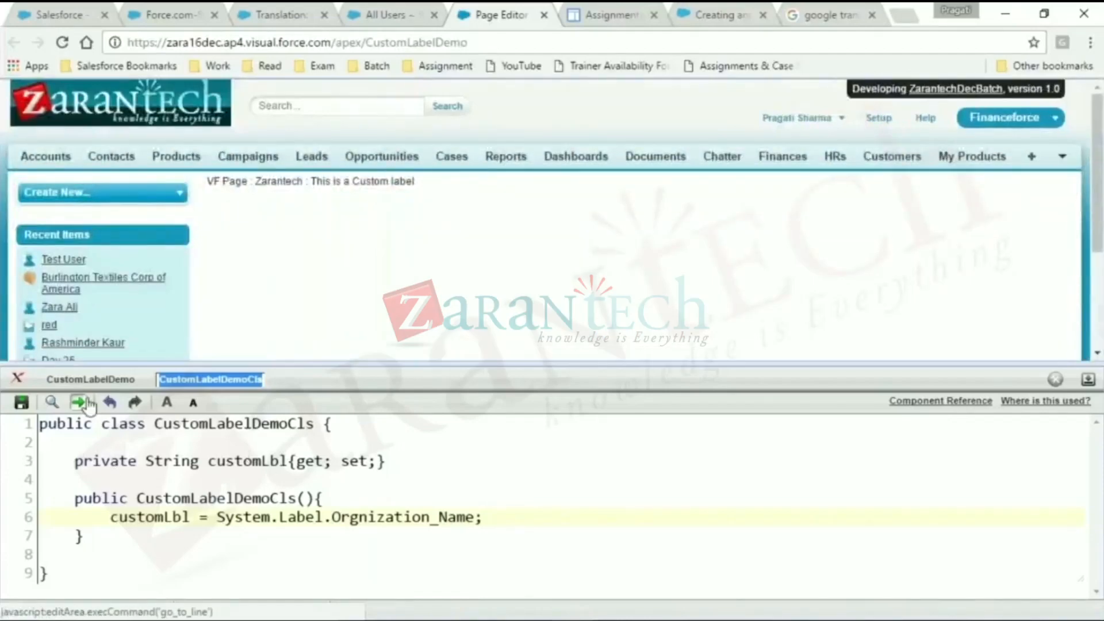
- In the CustomLabelDemo markup, add a line below the VF Page line reading <p> From Apex : {!}
{"action": "left_click", "coordinate": [96, 382]}
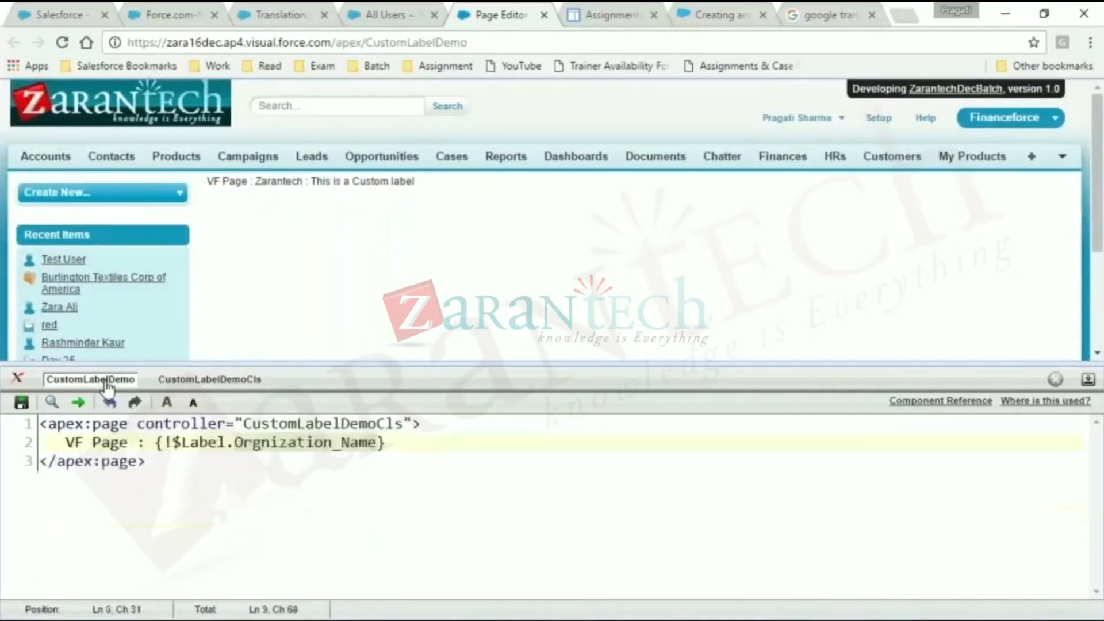
{"action": "left_click", "coordinate": [401, 451]}
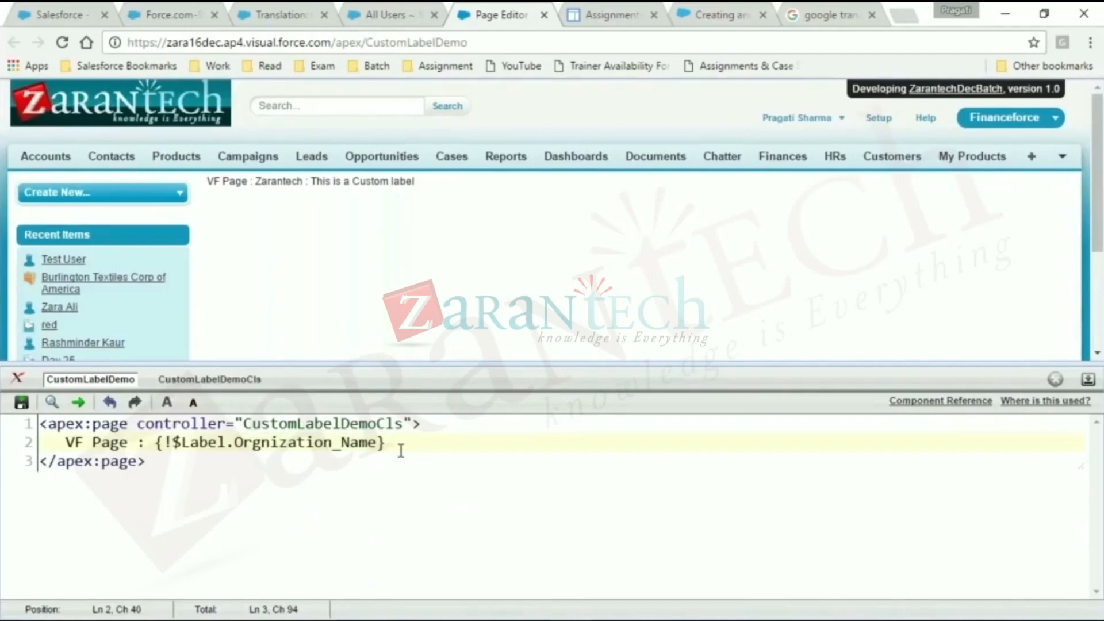
{"action": "key", "text": "Return"}
{"action": "type", "text": "<p"}
{"action": "type", "text": "> "}
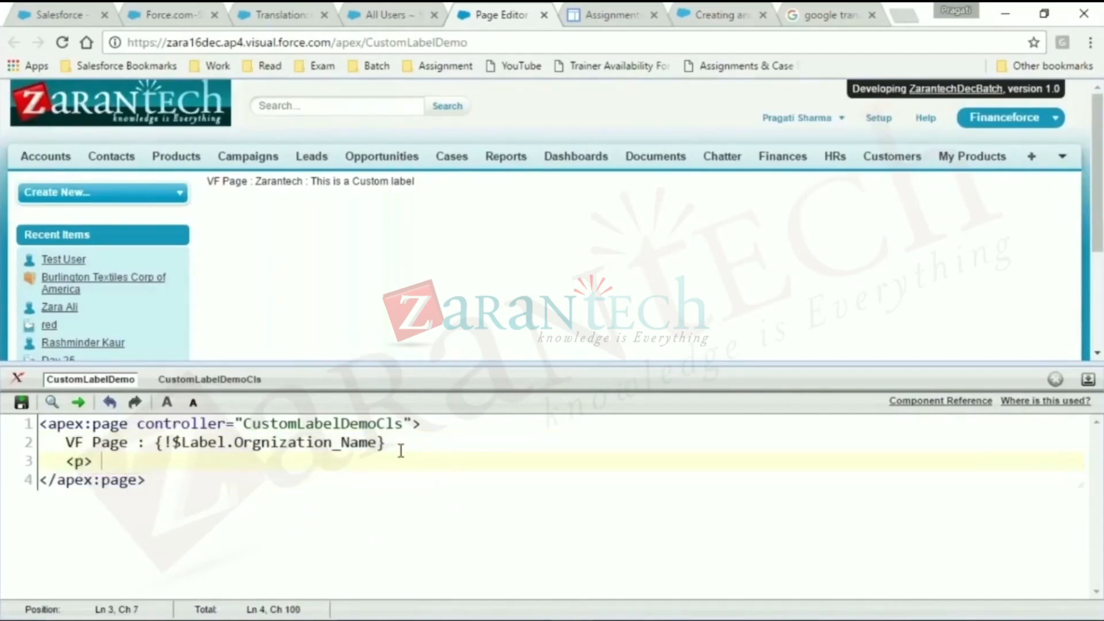
{"action": "type", "text": "From"}
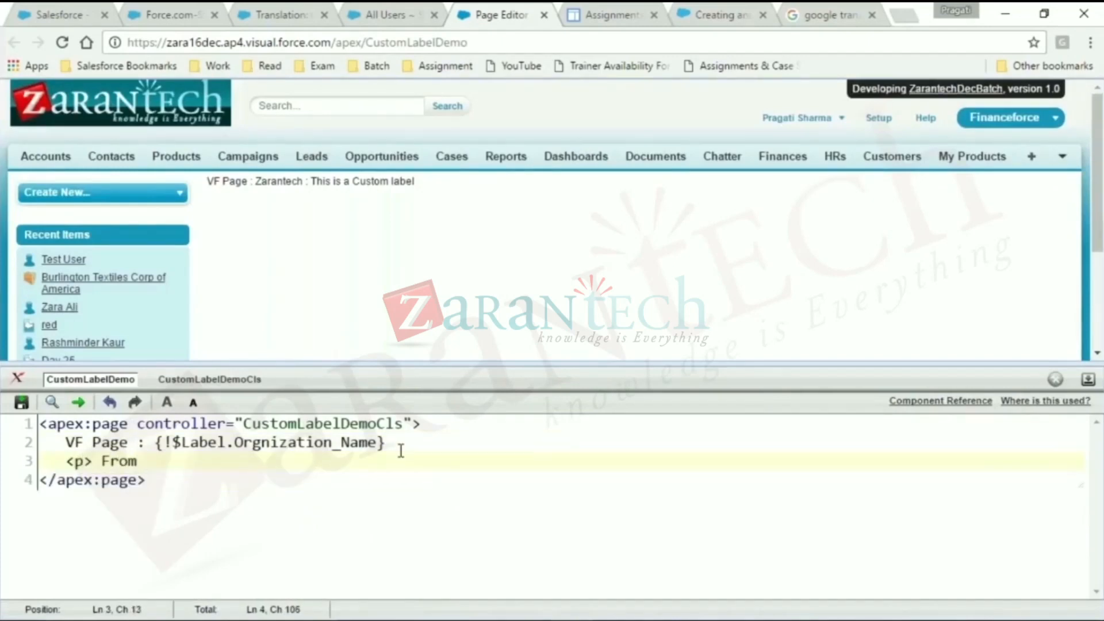
{"action": "type", "text": " A"}
{"action": "type", "text": "pex : "}
{"action": "type", "text": "{}"}
{"action": "type", "text": "!"}
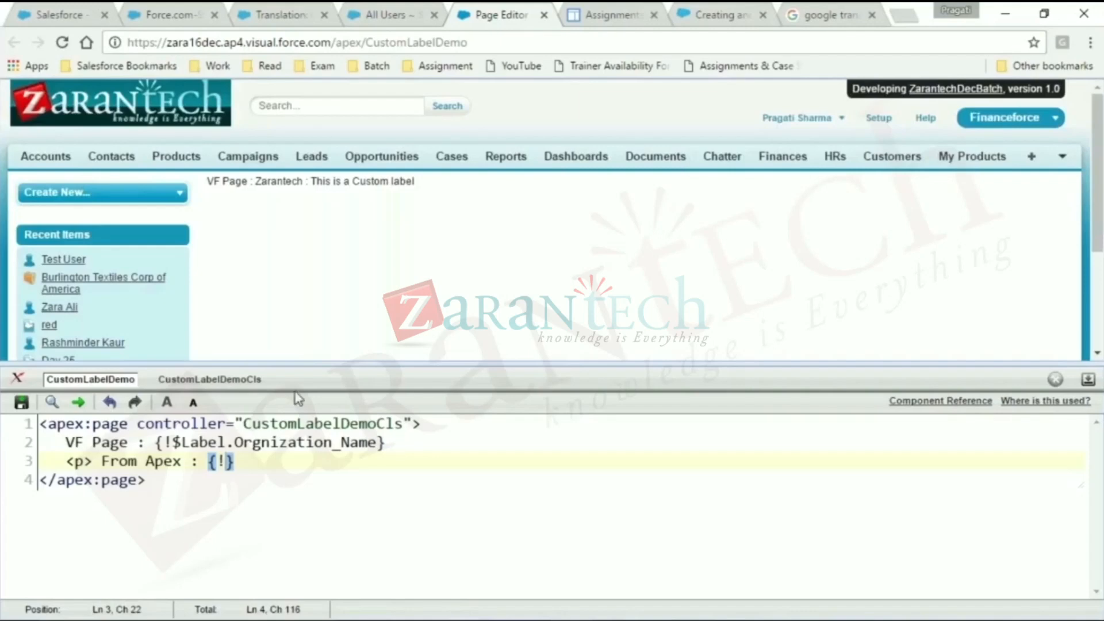
- Insert the controller's customLbl property name into the new paragraph's empty expression, close it with </p>, and save the page
{"action": "left_click", "coordinate": [241, 380]}
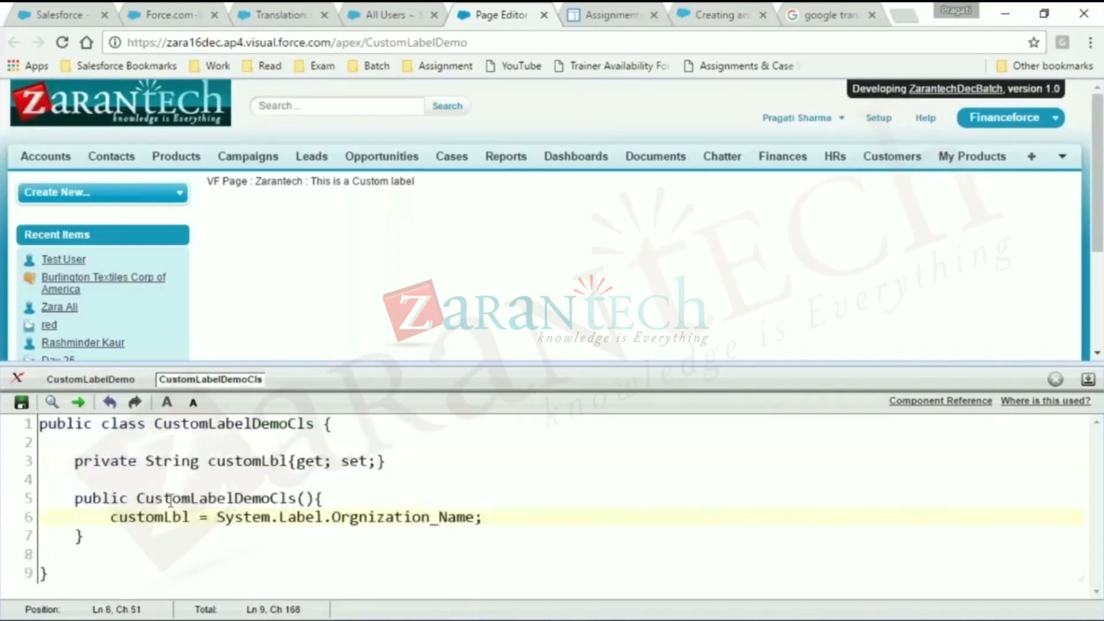
{"action": "double_click", "coordinate": [271, 460]}
{"action": "key", "text": "ctrl+c"}
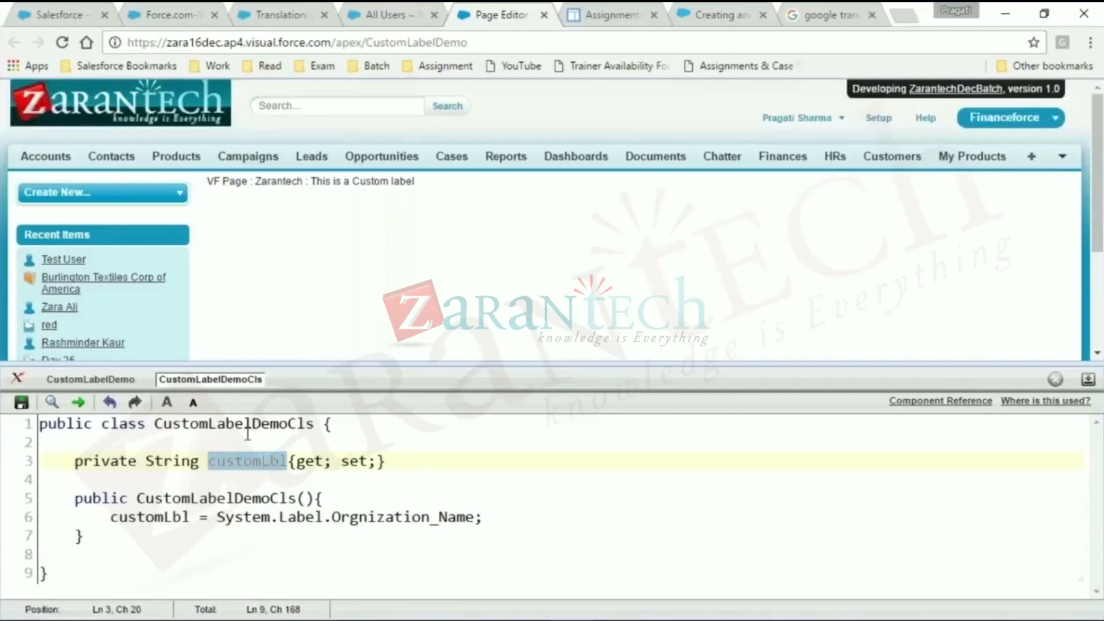
{"action": "left_click", "coordinate": [80, 379]}
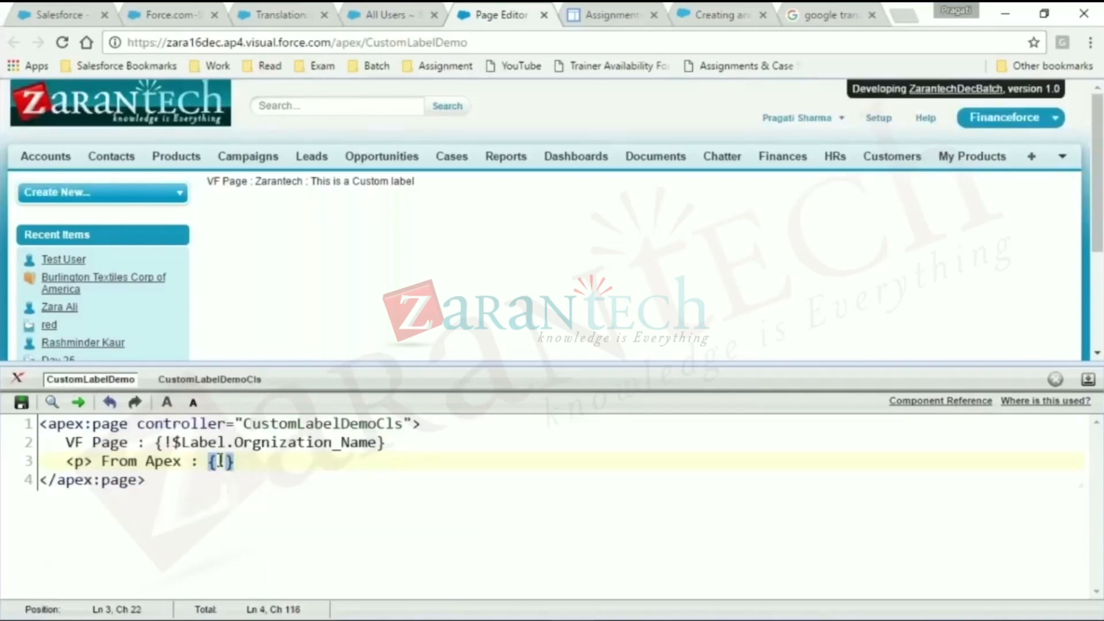
{"action": "key", "text": "ctrl+v"}
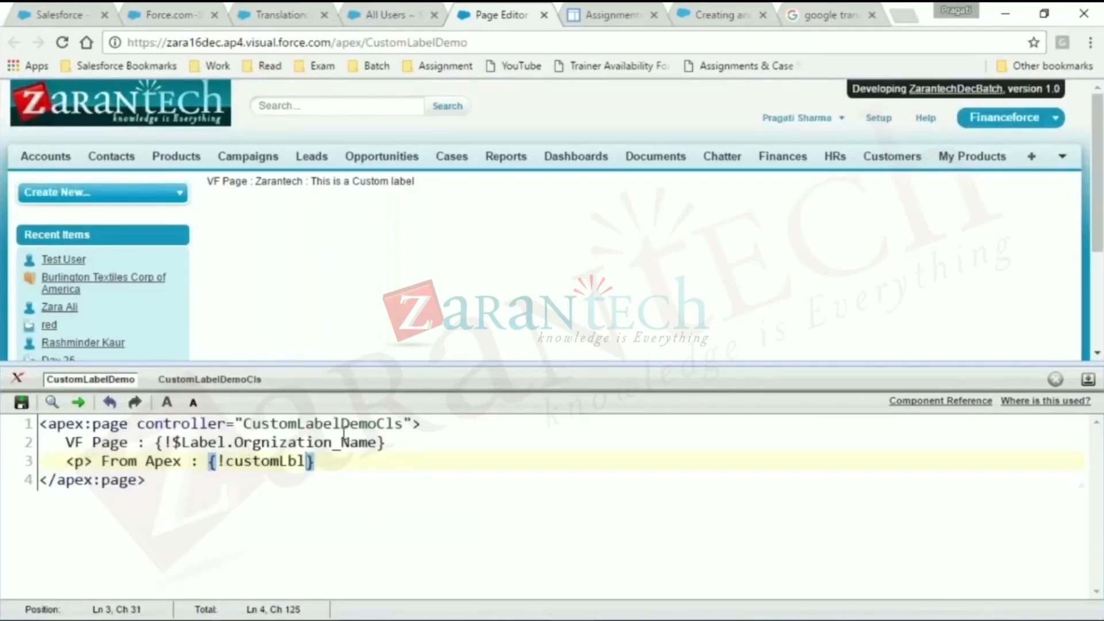
{"action": "left_click", "coordinate": [370, 455]}
{"action": "type", "text": "</p>"}
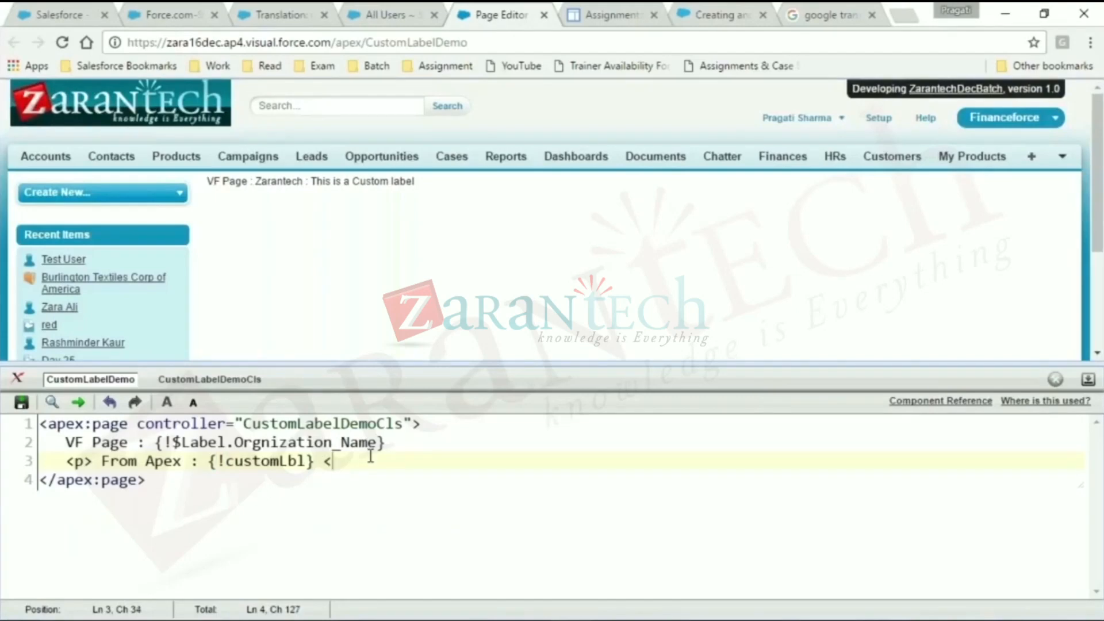
{"action": "left_click", "coordinate": [24, 404]}
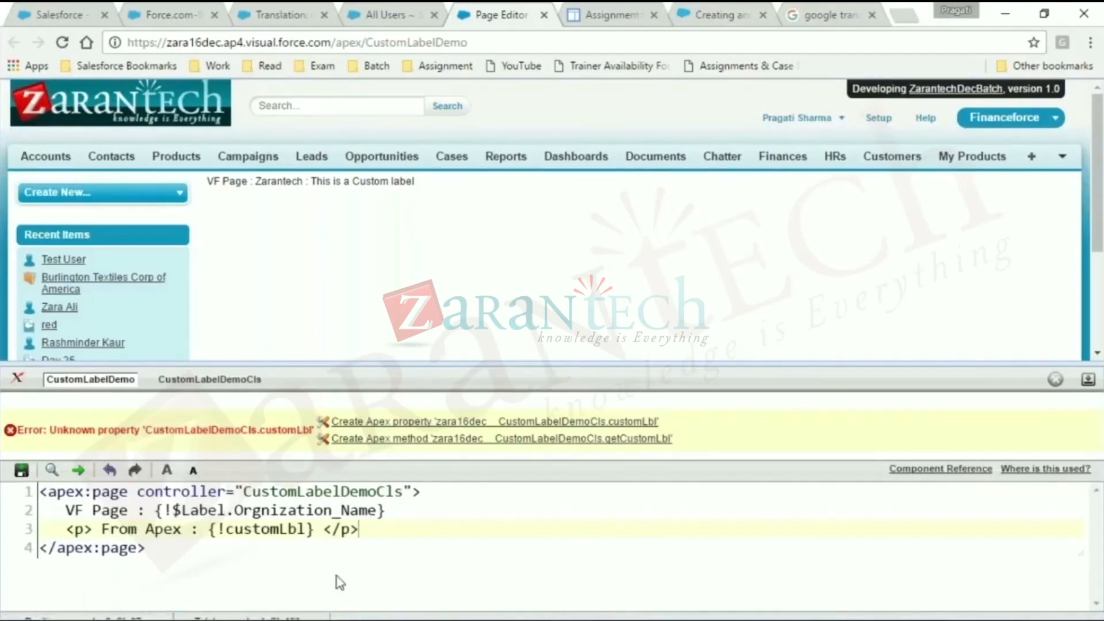
- Change the customLbl property in CustomLabelDemoCls from private to public and save
{"action": "double_click", "coordinate": [280, 527]}
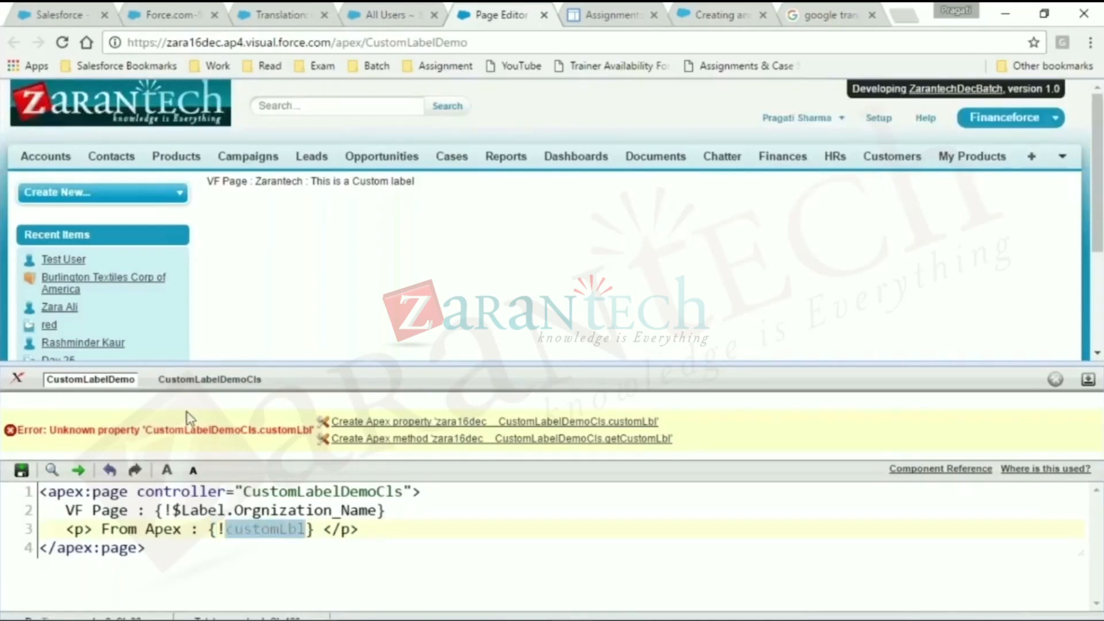
{"action": "left_click", "coordinate": [253, 547]}
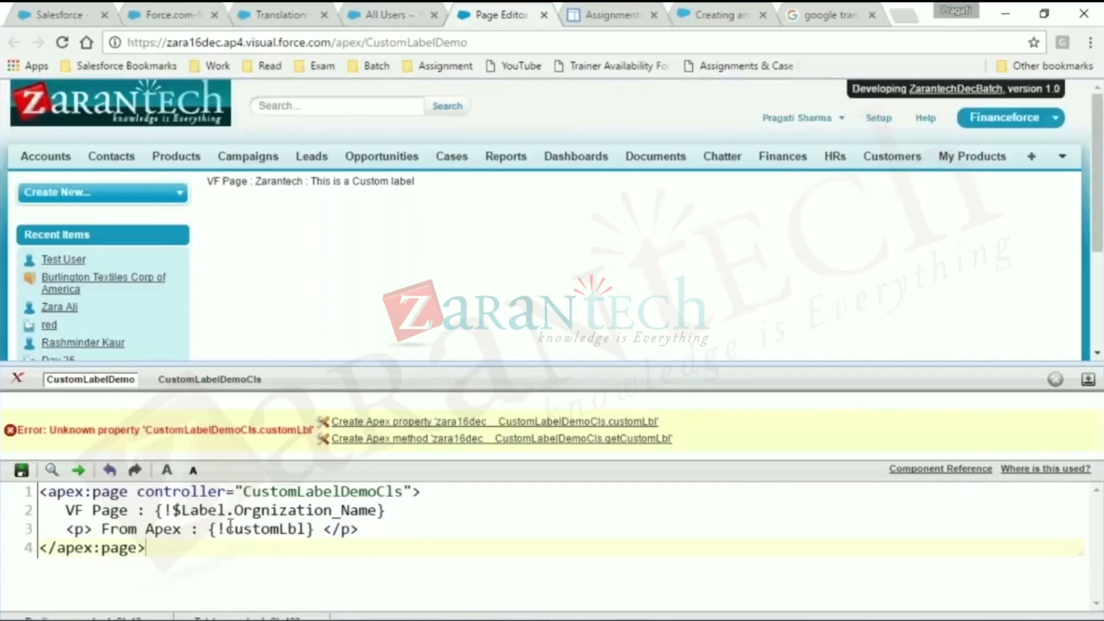
{"action": "left_click", "coordinate": [229, 380]}
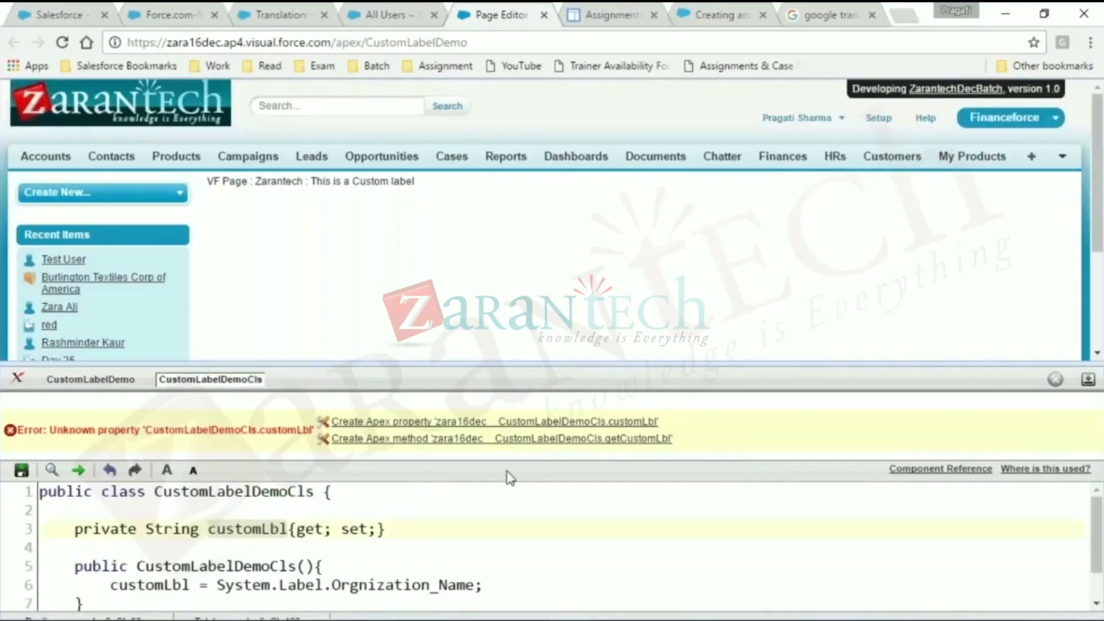
{"action": "double_click", "coordinate": [122, 529]}
{"action": "left_click", "coordinate": [122, 532]}
{"action": "key", "text": "ctrl+Delete"}
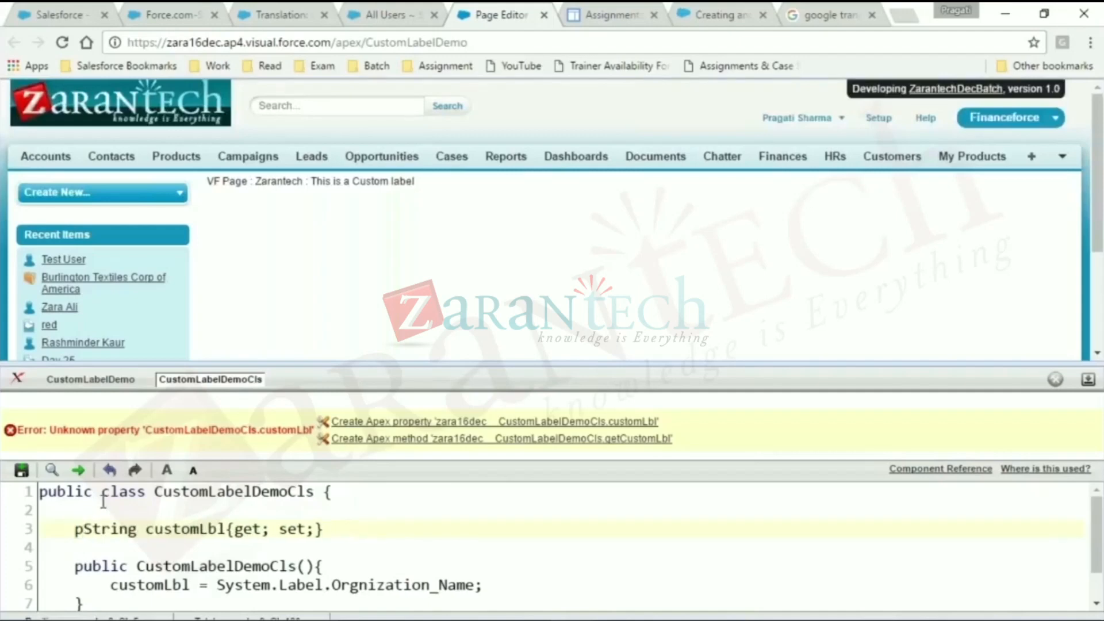
{"action": "type", "text": "ublic"}
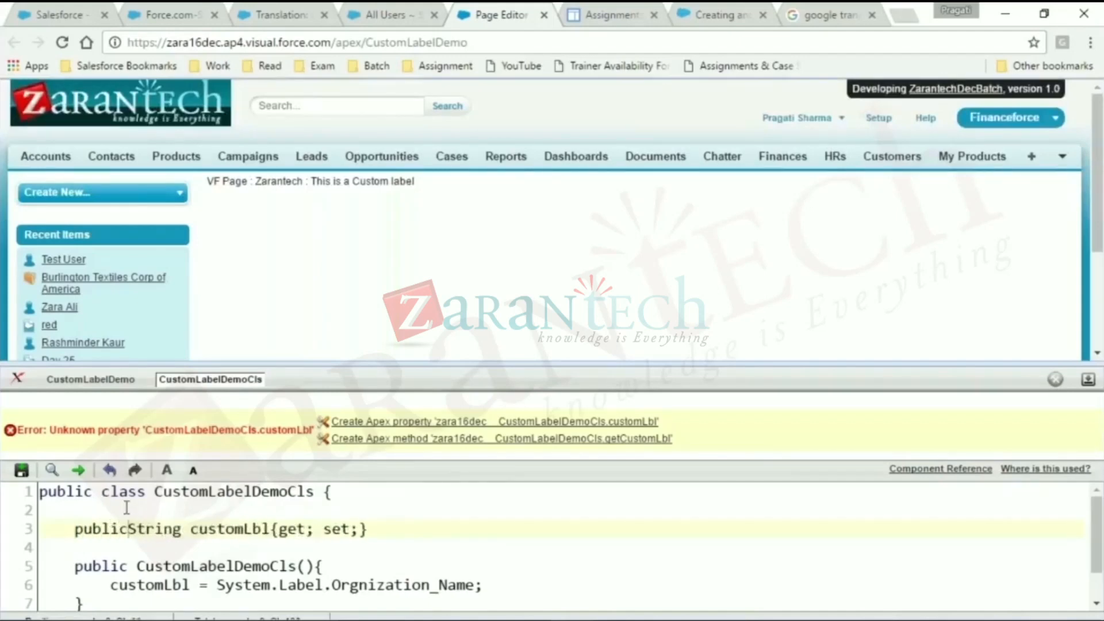
{"action": "left_click", "coordinate": [21, 470]}
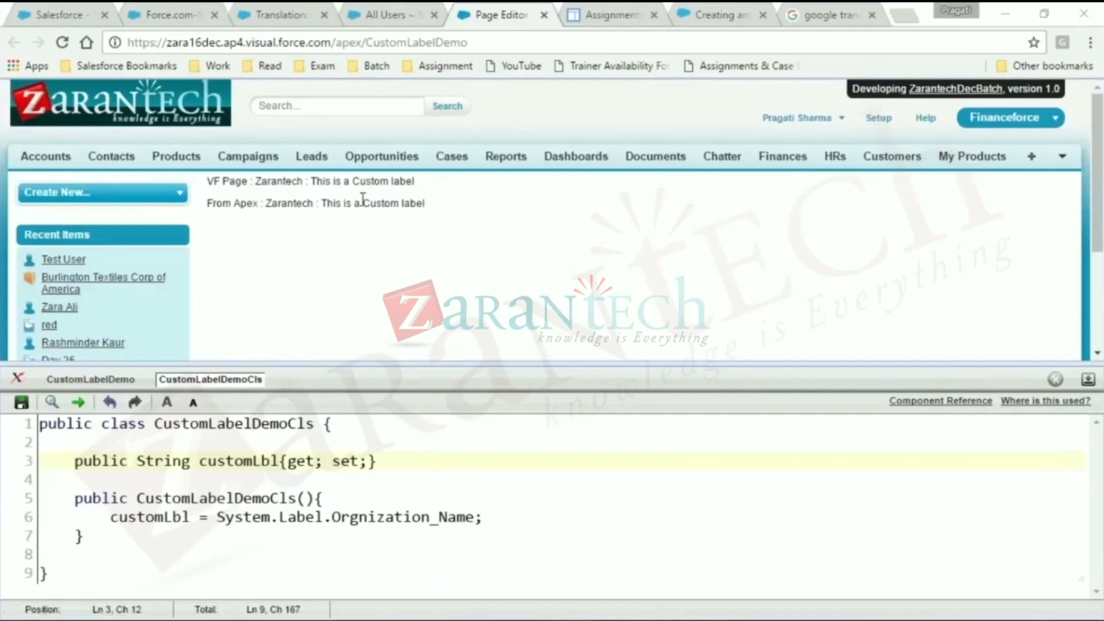
- Check the From Apex text on the page, and log in as the test user from the All Users list
{"action": "left_click_drag", "start_coordinate": [337, 202], "coordinate": [420, 202]}
{"action": "left_click", "coordinate": [418, 203]}
{"action": "left_click", "coordinate": [391, 15]}
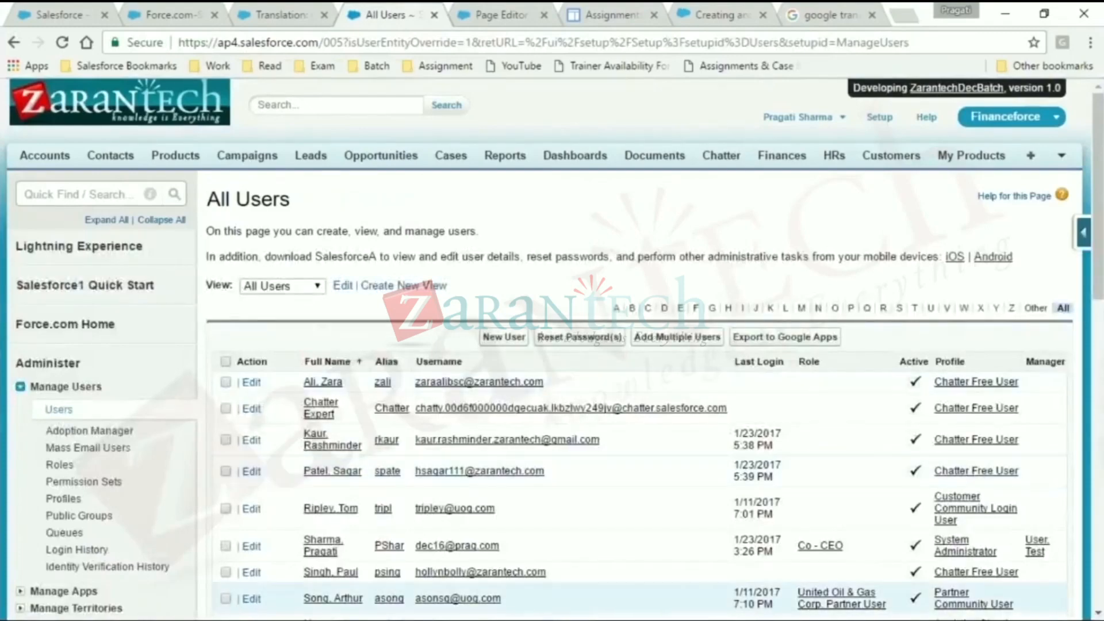
{"action": "scroll", "coordinate": [632, 402], "scroll_direction": "down", "scroll_amount": 2}
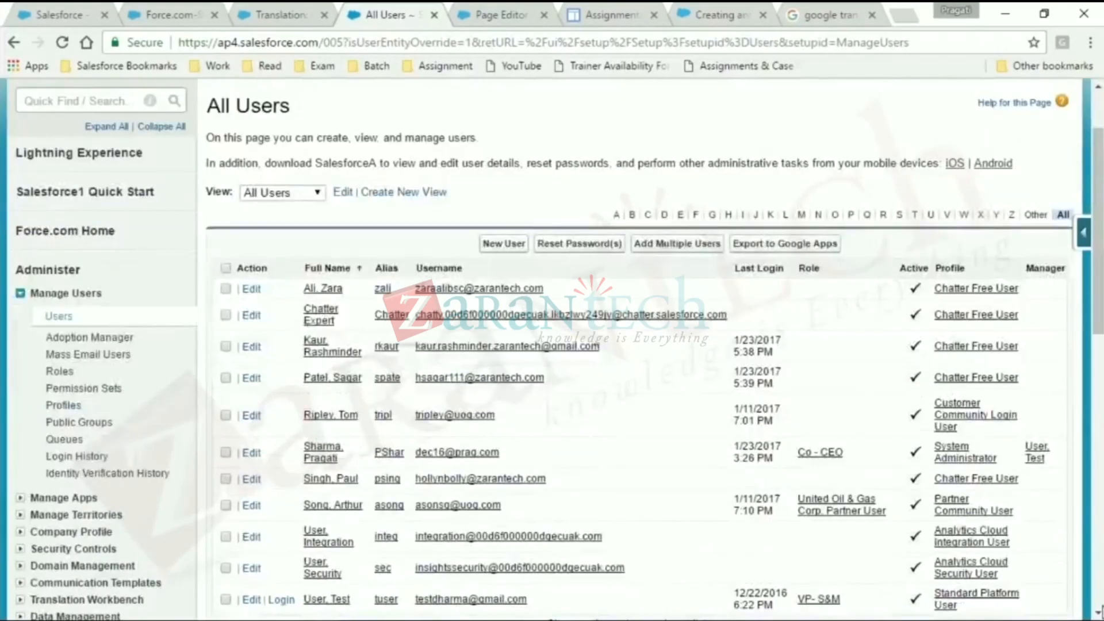
{"action": "left_click_drag", "start_coordinate": [1098, 241], "coordinate": [1099, 604]}
{"action": "left_click_drag", "start_coordinate": [1098, 512], "coordinate": [1098, 420]}
{"action": "left_click", "coordinate": [281, 127]}
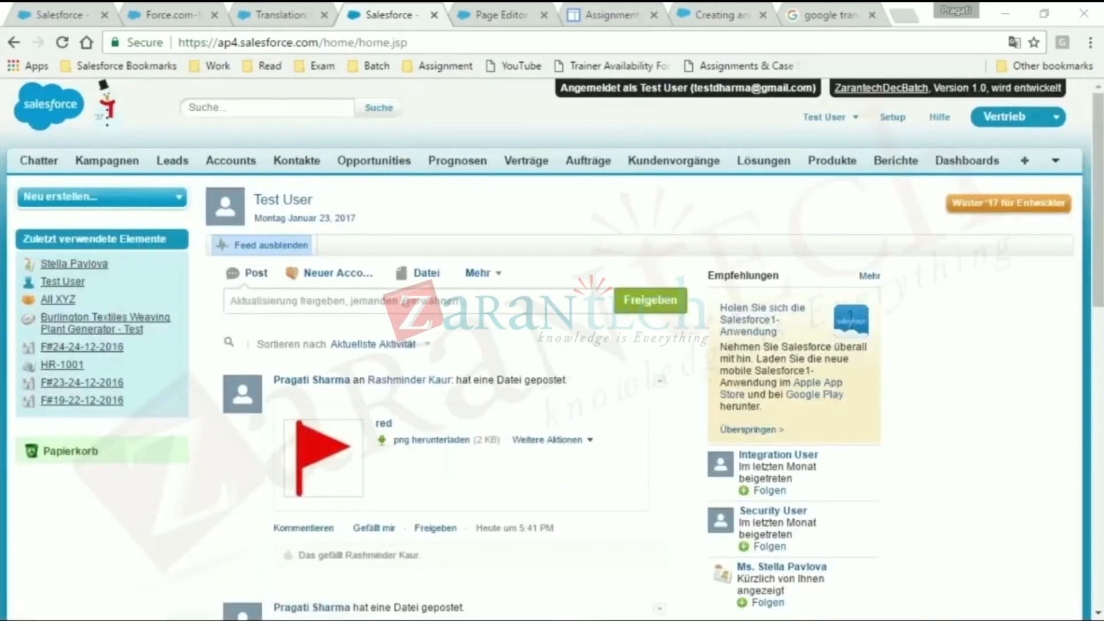
- View the /apex/CustomLabelDemo page as the test user and log out of that user's session
{"action": "left_click_drag", "start_coordinate": [326, 42], "coordinate": [425, 43]}
{"action": "type", "text": "a"}
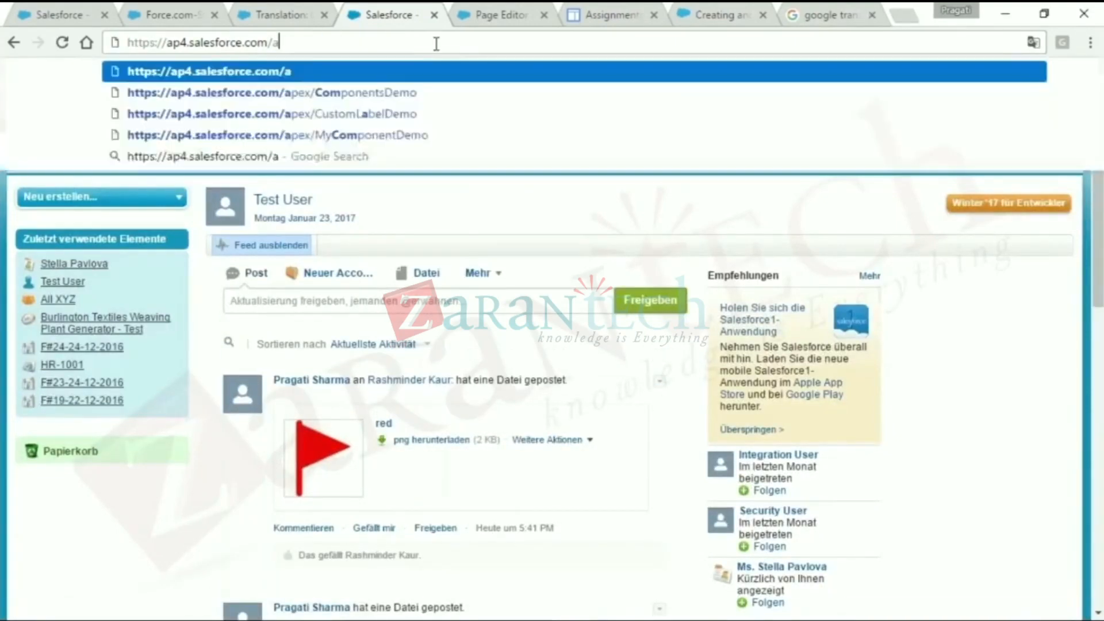
{"action": "type", "text": "pex"}
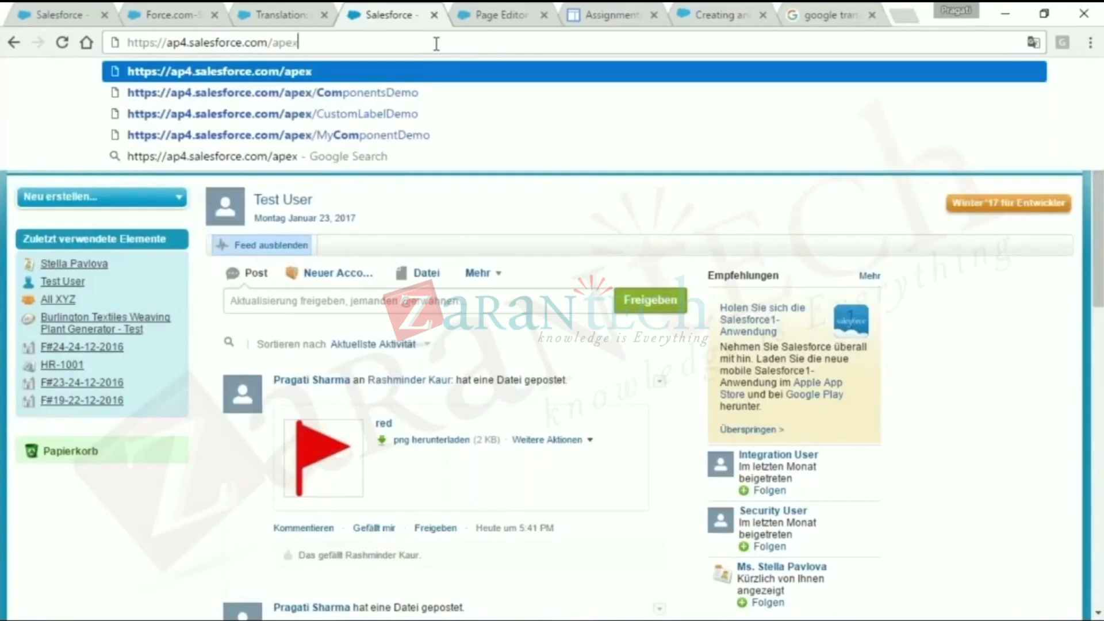
{"action": "key", "text": "Down"}
{"action": "key", "text": "Down"}
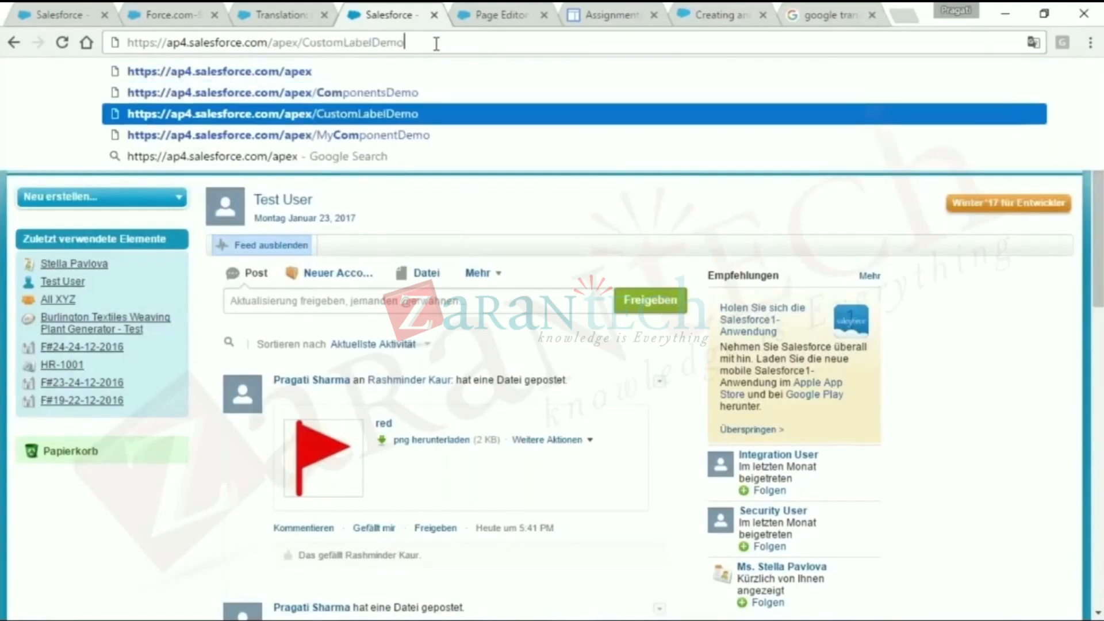
{"action": "key", "text": "Return"}
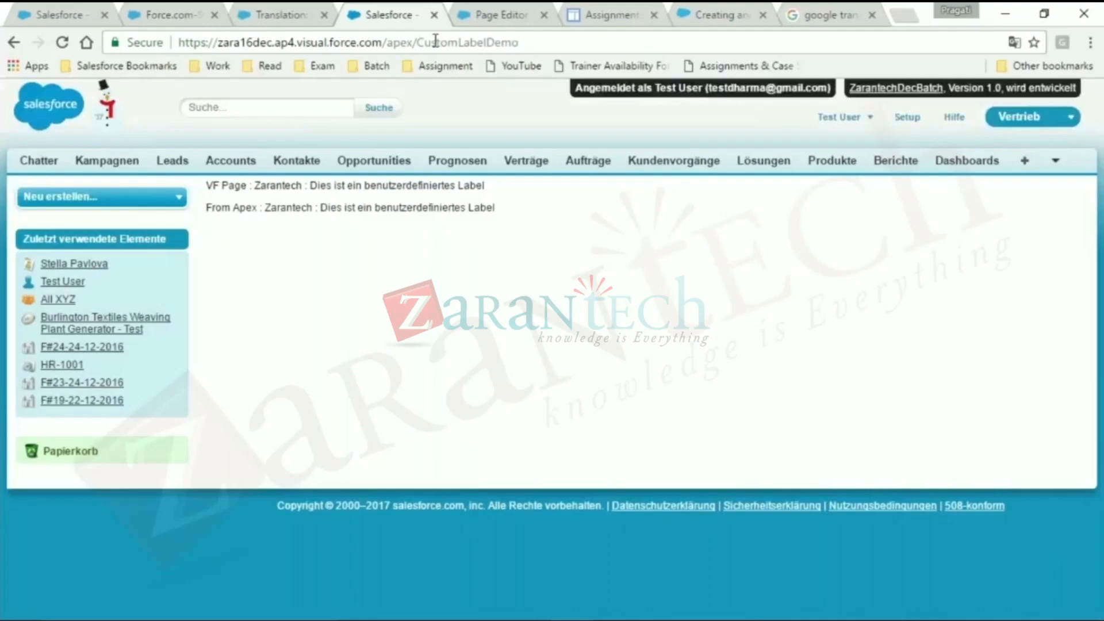
{"action": "left_click", "coordinate": [831, 118]}
{"action": "left_click", "coordinate": [793, 209]}
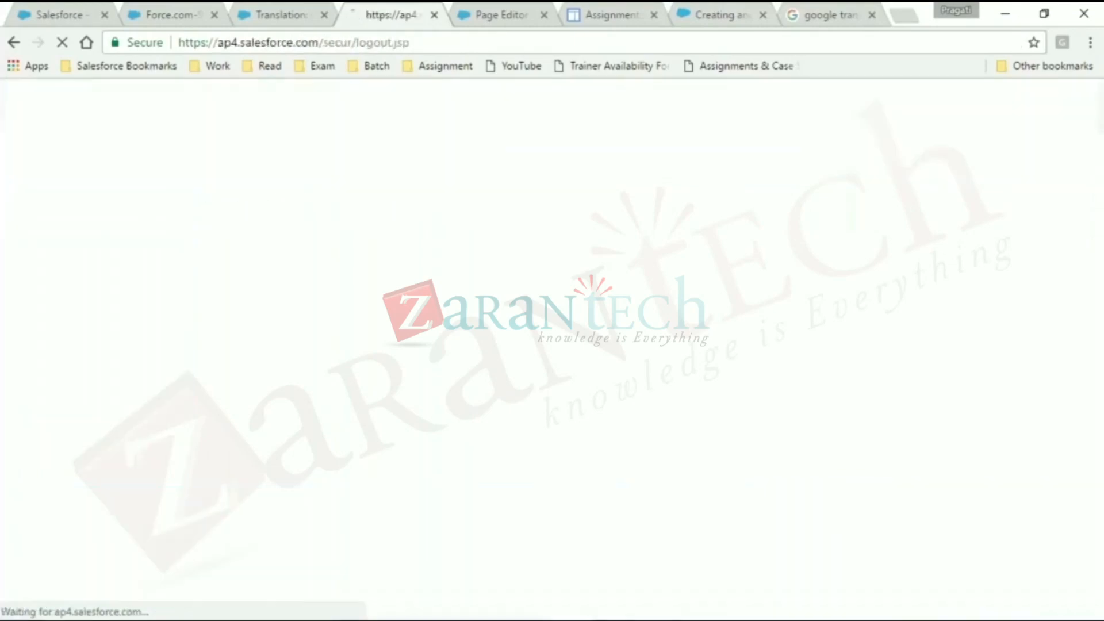
- Switch to Class 26.docx in Word and add the bullet Multi Language Support at the end of the Custom Label list
{"action": "left_click", "coordinate": [659, 620]}
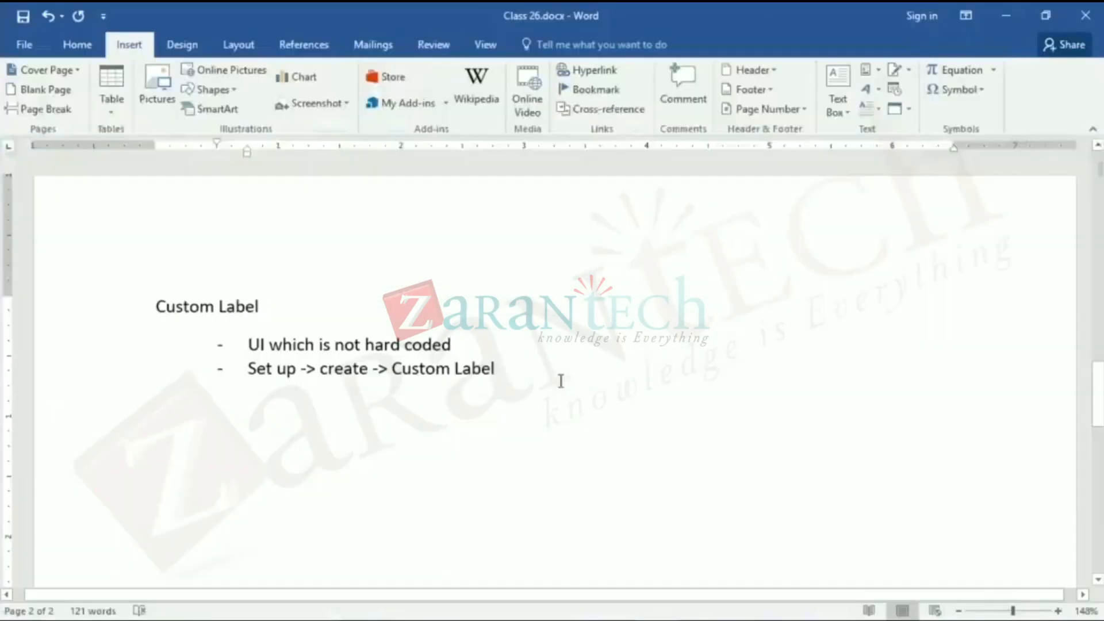
{"action": "key", "text": "Return"}
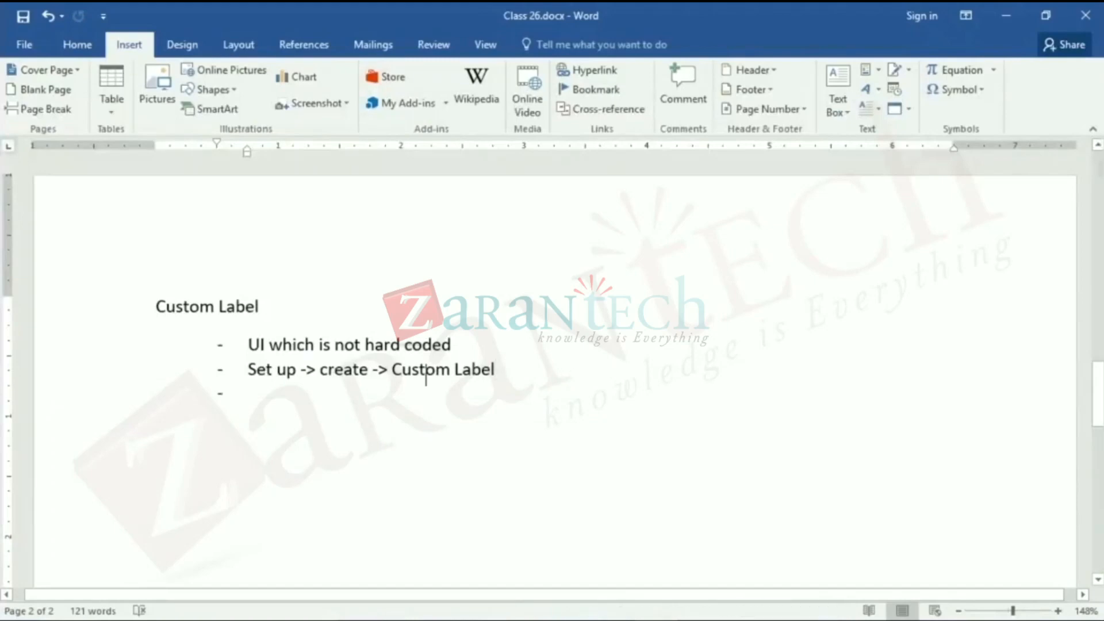
{"action": "type", "text": "M"}
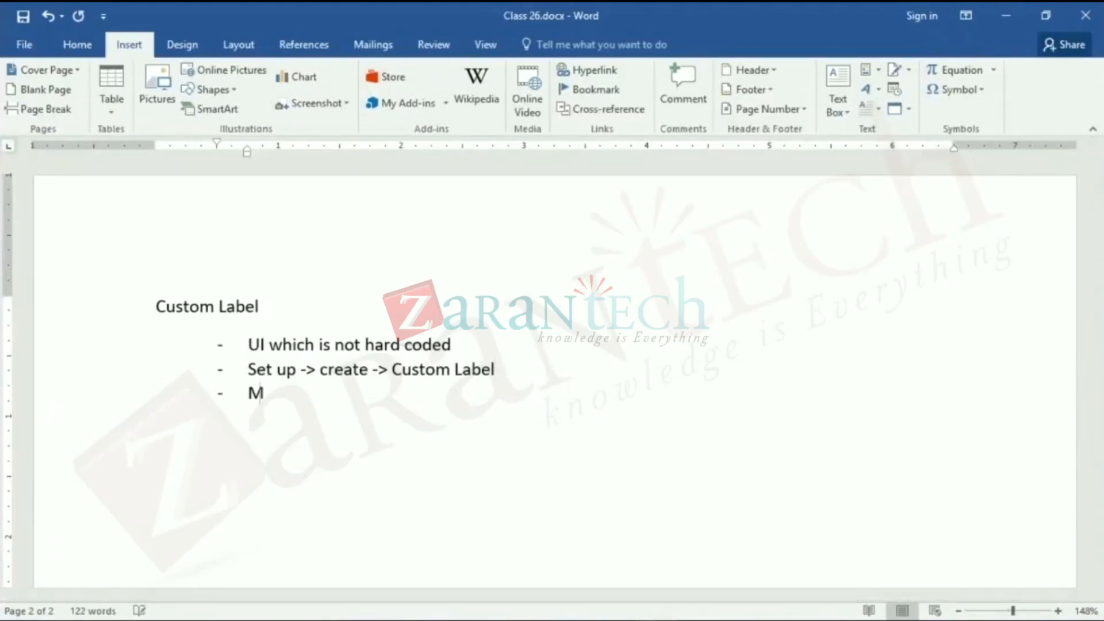
{"action": "type", "text": "ulti Language Support"}
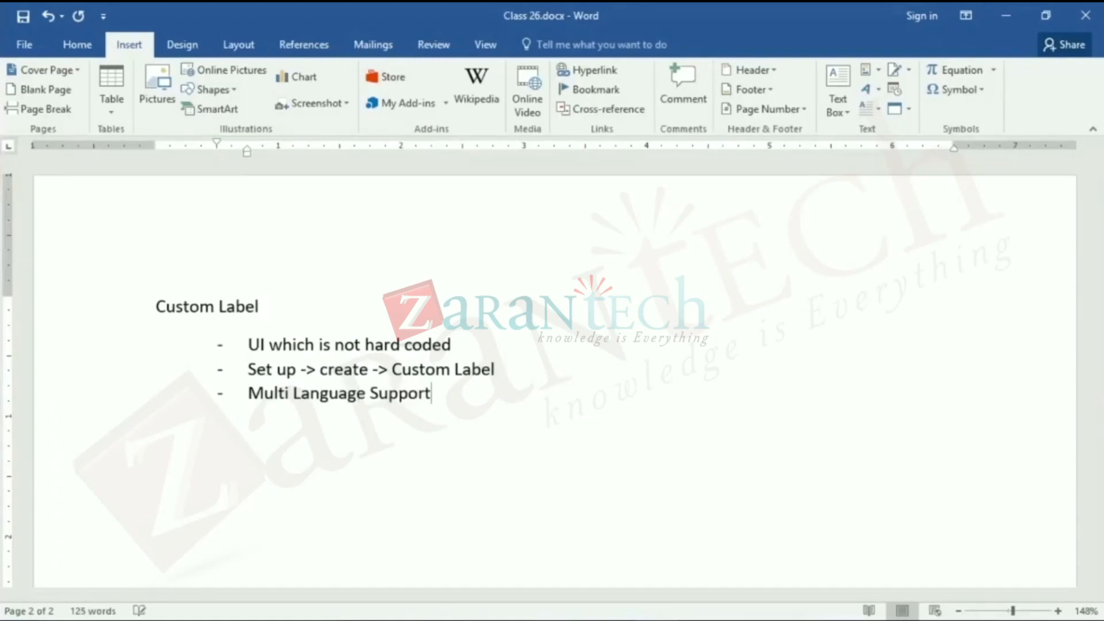
- Add the bullet Code Once and Use and Update in one go to the Custom Label list, followed by an unbulleted line
{"action": "key", "text": "Return"}
{"action": "type", "text": "Code Once and U"}
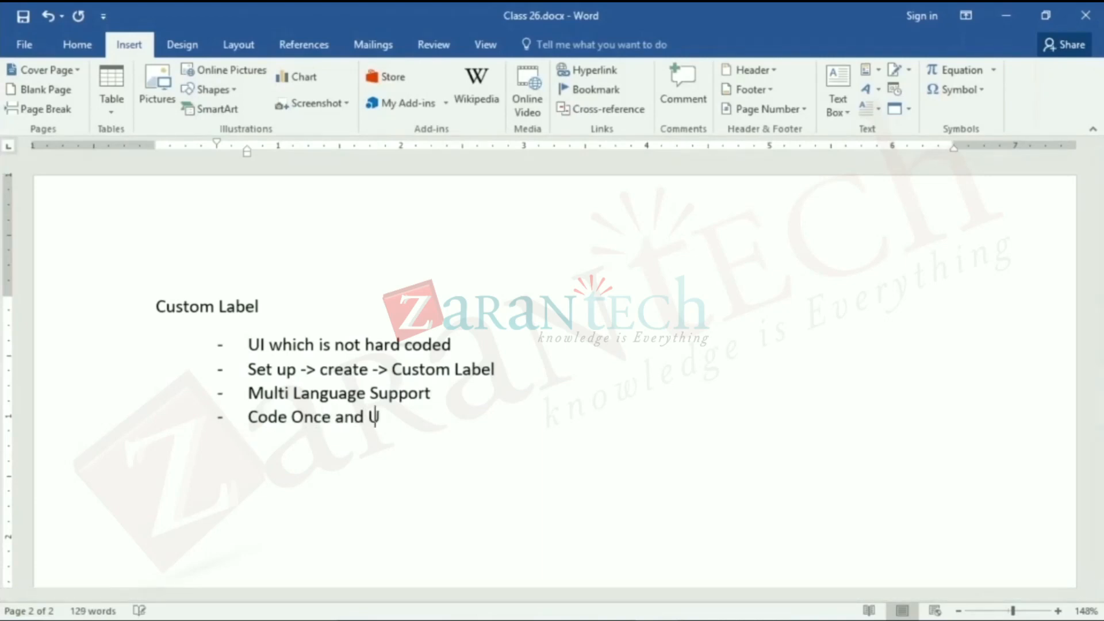
{"action": "type", "text": "se and "}
{"action": "type", "text": "Updat"}
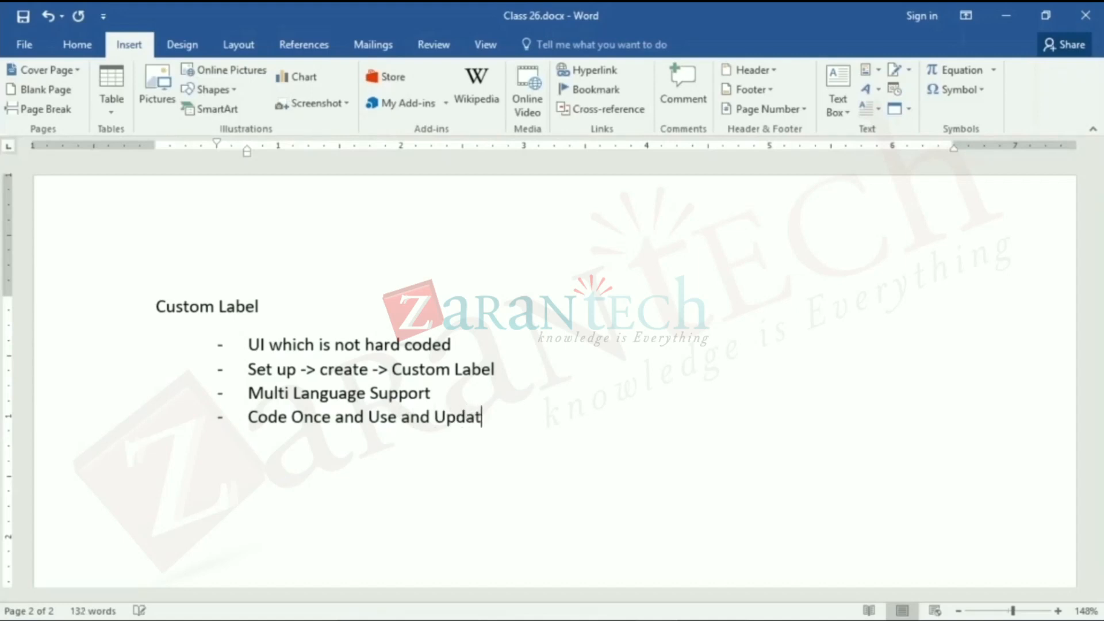
{"action": "type", "text": "e one an"}
{"action": "key", "text": "BackSpace"}
{"action": "key", "text": "BackSpace"}
{"action": "key", "text": "BackSpace"}
{"action": "key", "text": "BackSpace"}
{"action": "key", "text": "BackSpace"}
{"action": "type", "text": "in one go"}
{"action": "key", "text": "Return"}
{"action": "key", "text": "BackSpace"}
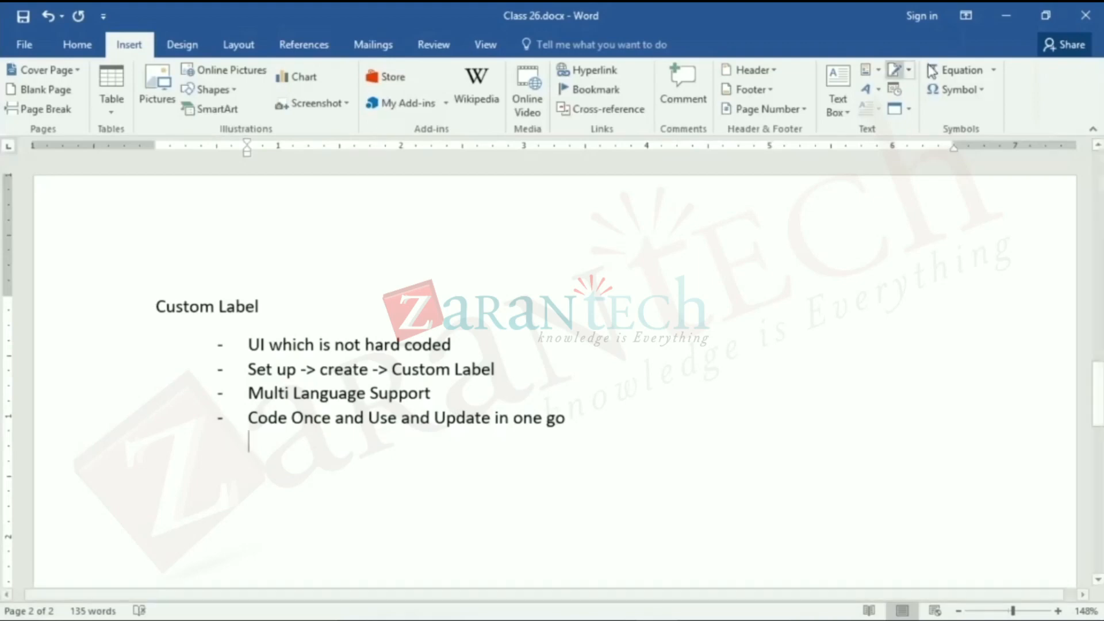
- Switch to Salesforce in Chrome and reload the Force.com Home page that still shows the test user's session
{"action": "left_click", "coordinate": [1010, 7]}
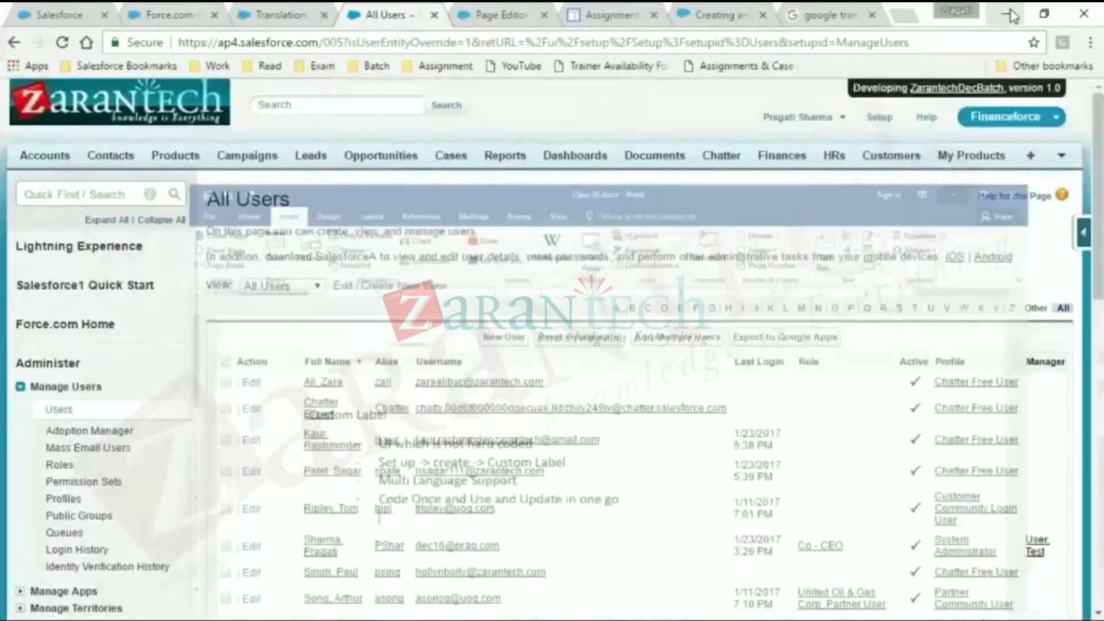
{"action": "left_click", "coordinate": [331, 8]}
{"action": "left_click", "coordinate": [166, 14]}
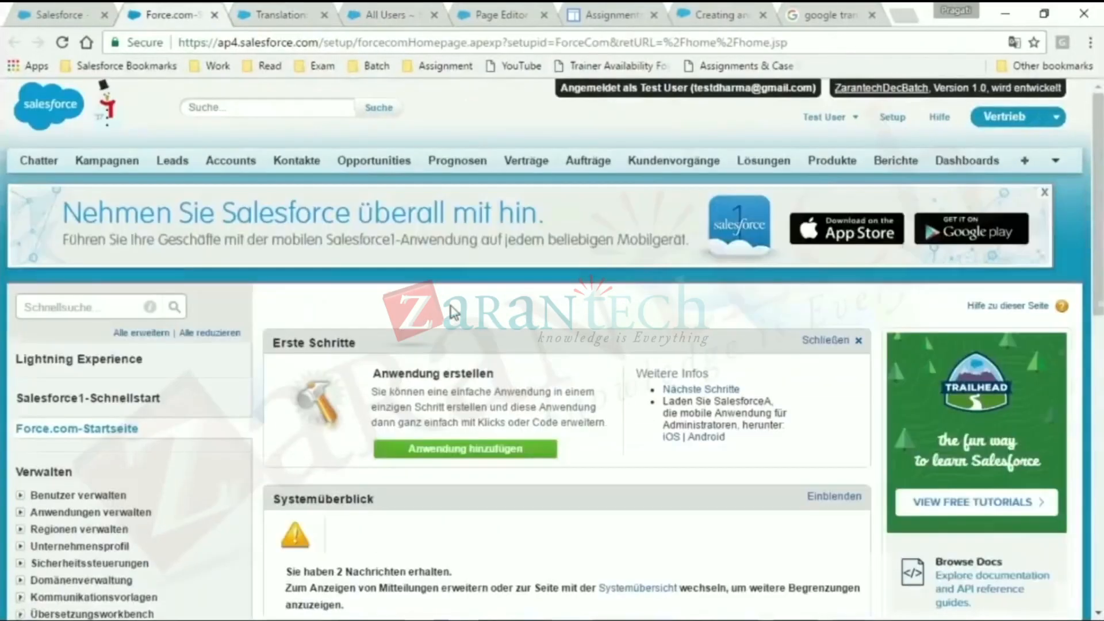
{"action": "left_click", "coordinate": [484, 12]}
{"action": "left_click", "coordinate": [168, 12]}
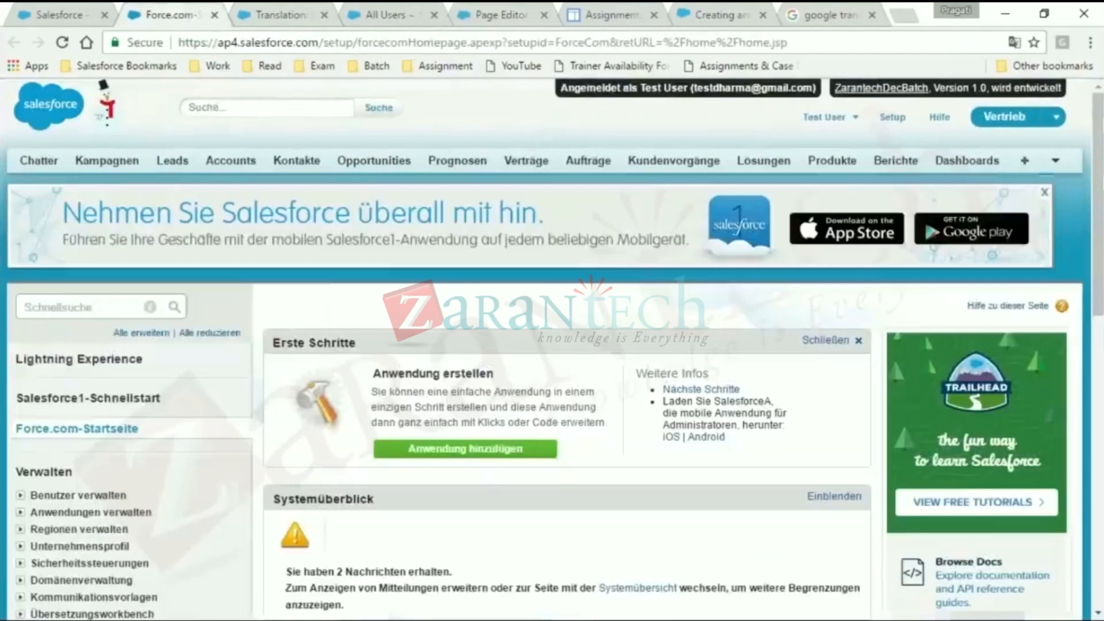
{"action": "left_click", "coordinate": [324, 42]}
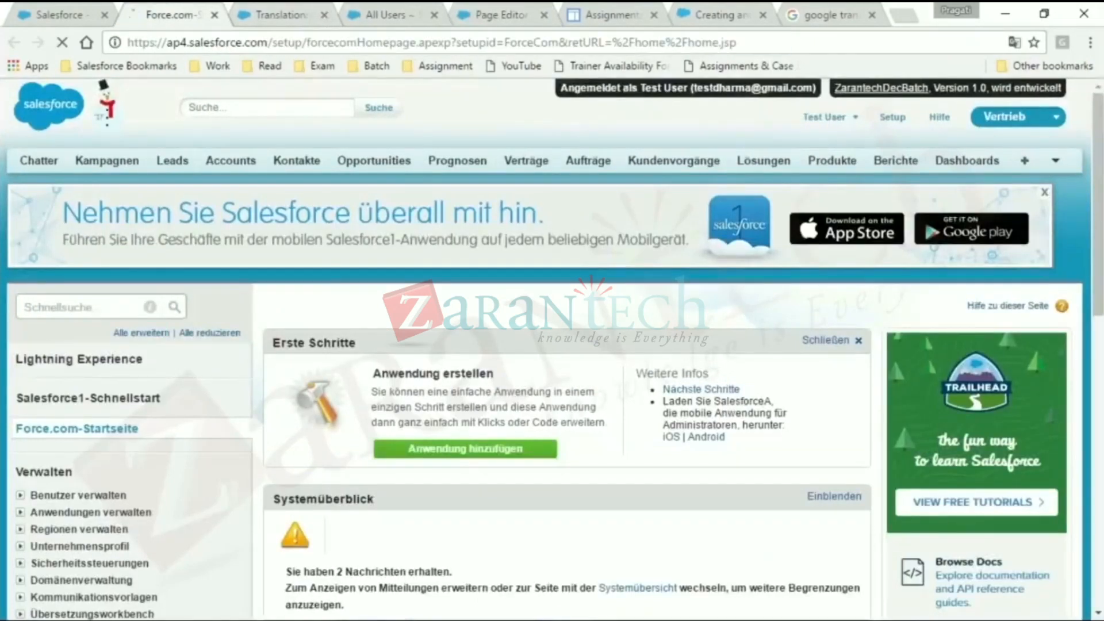
{"action": "key", "text": "Return"}
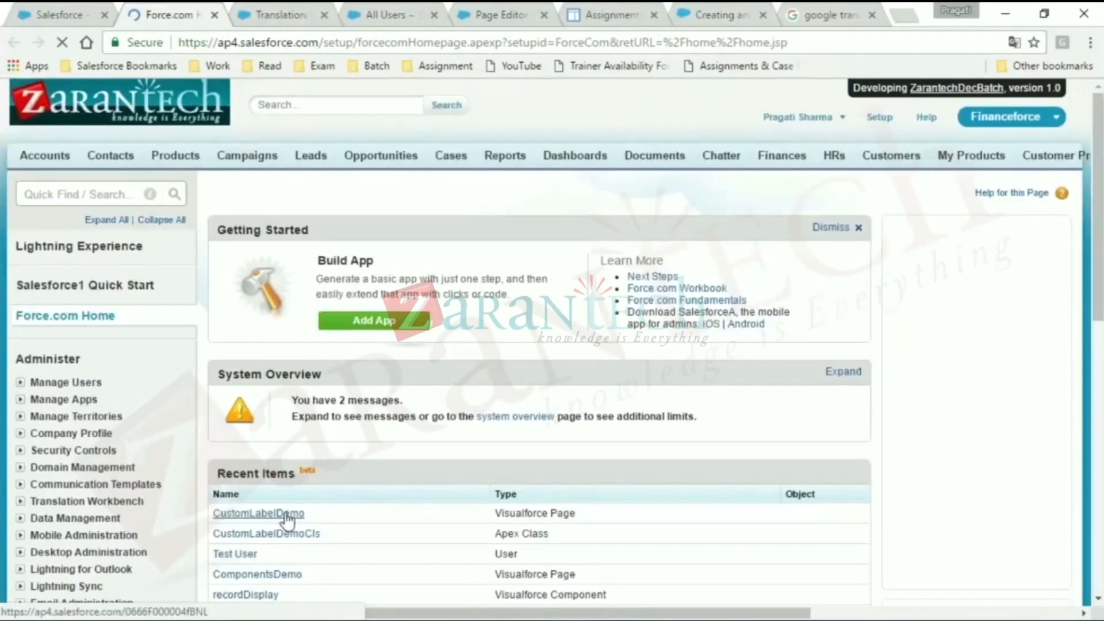
- Open the CustomLabelDemo page and the CustomLabelDemoCls class from Recent Items, each in a new browser tab
{"action": "right_click", "coordinate": [287, 518]}
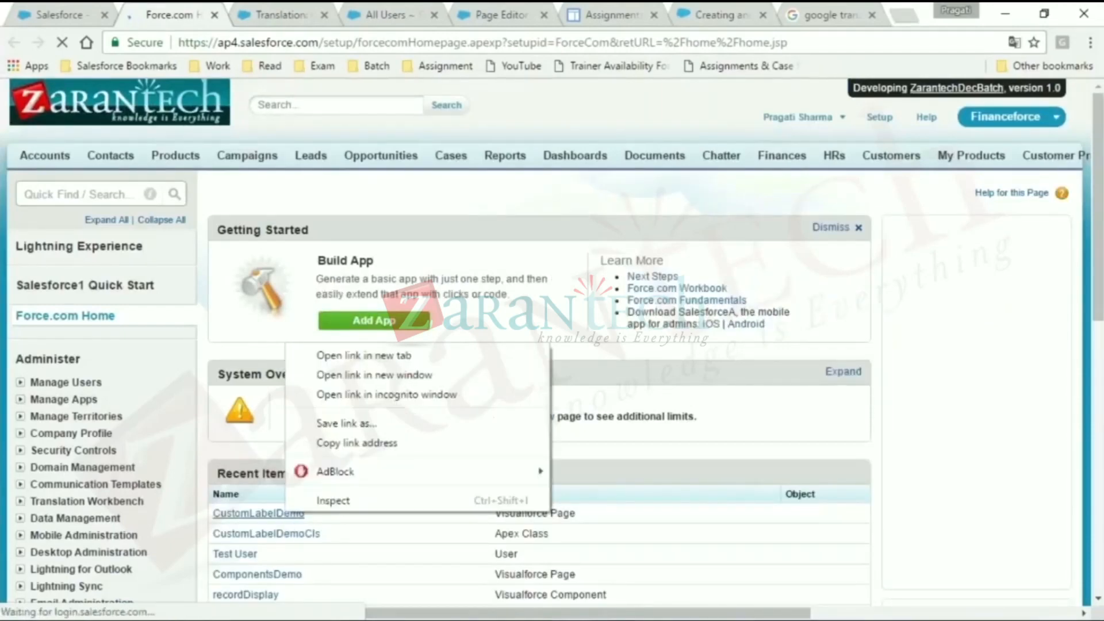
{"action": "left_click", "coordinate": [378, 357]}
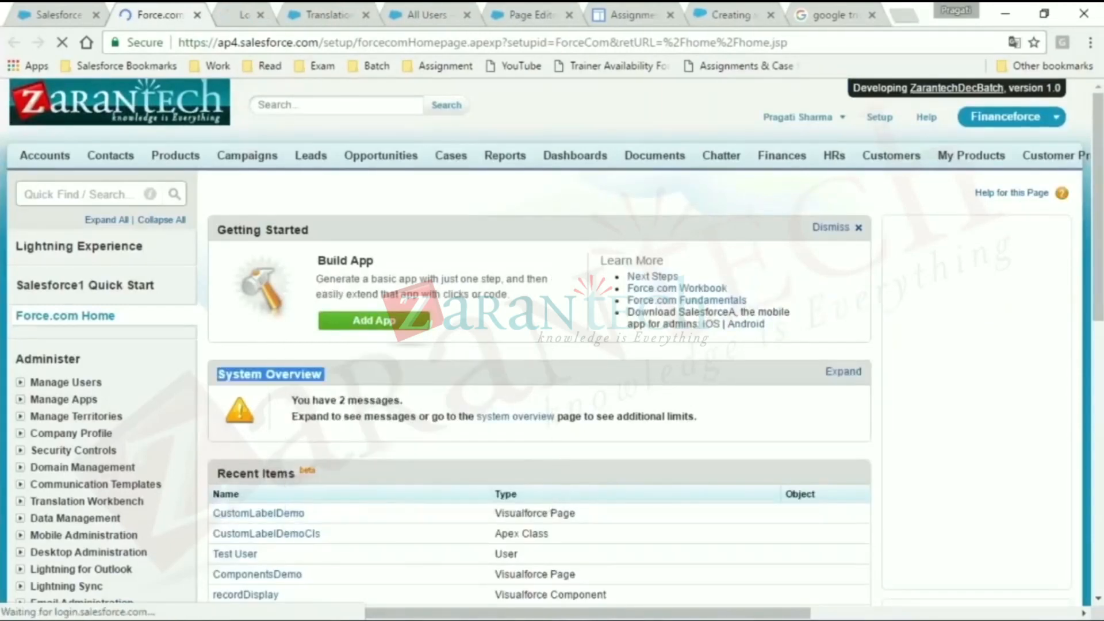
{"action": "right_click", "coordinate": [318, 535]}
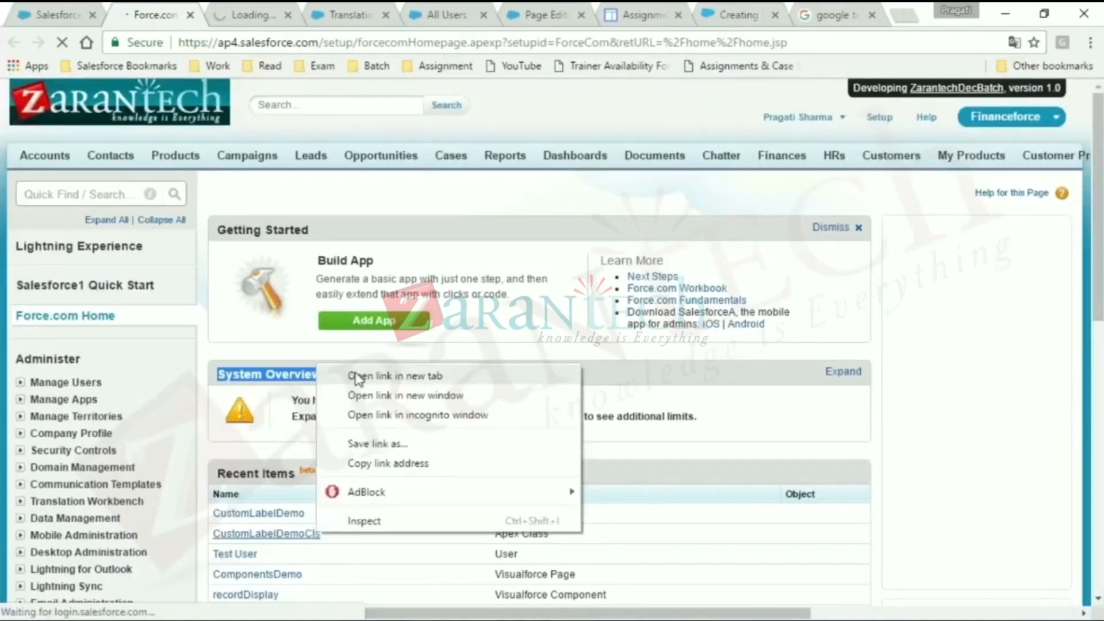
{"action": "left_click", "coordinate": [357, 377]}
- Copy the full Visualforce markup of the CustomLabelDemo page and switch to Class 26.docx in Word
{"action": "left_click", "coordinate": [225, 12]}
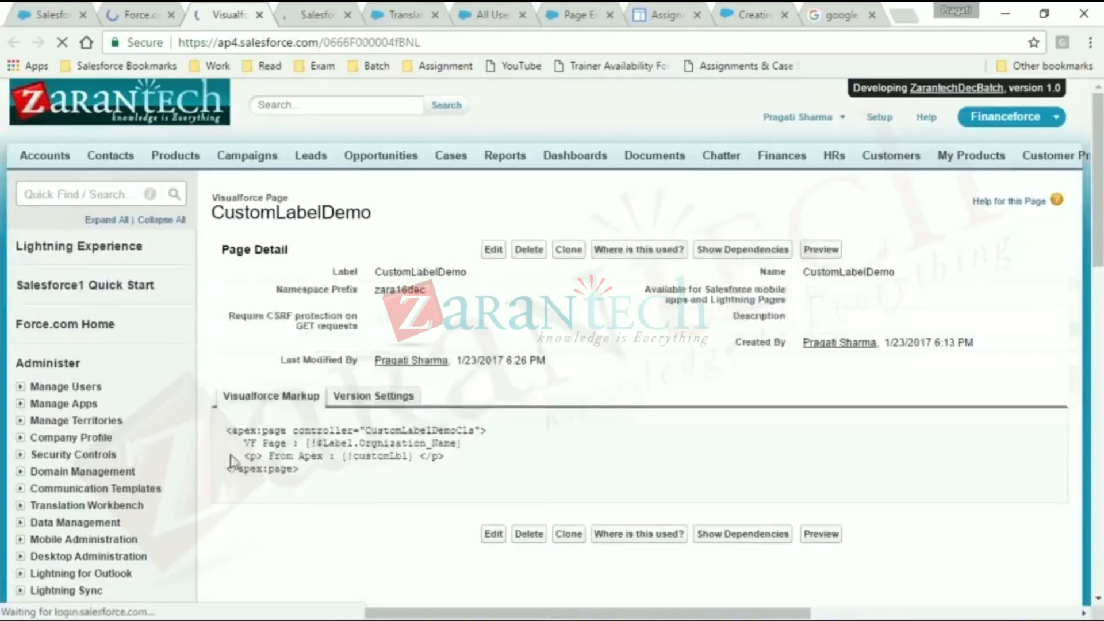
{"action": "left_click_drag", "start_coordinate": [226, 430], "coordinate": [315, 480]}
{"action": "key", "text": "ctrl+c"}
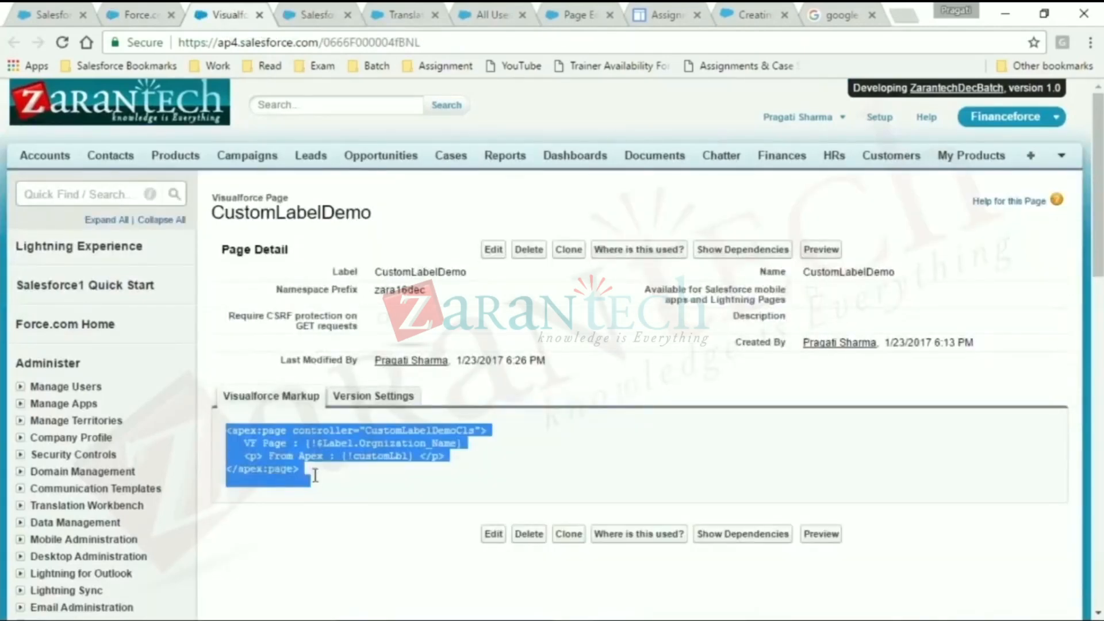
{"action": "key", "text": "alt+Tab"}
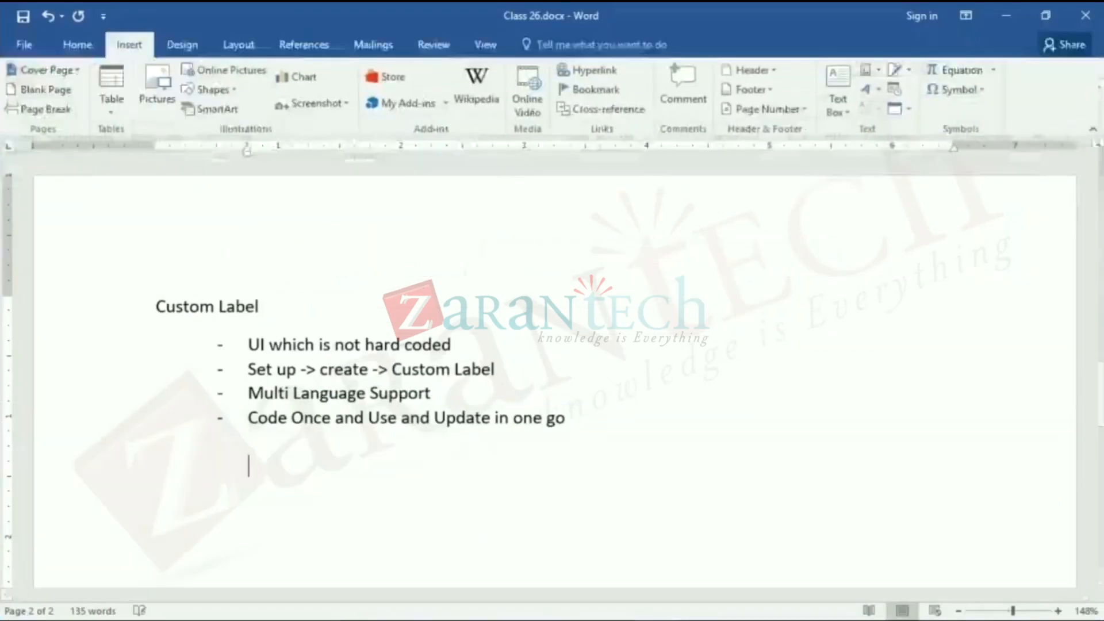
{"action": "key", "text": "ctrl+v"}
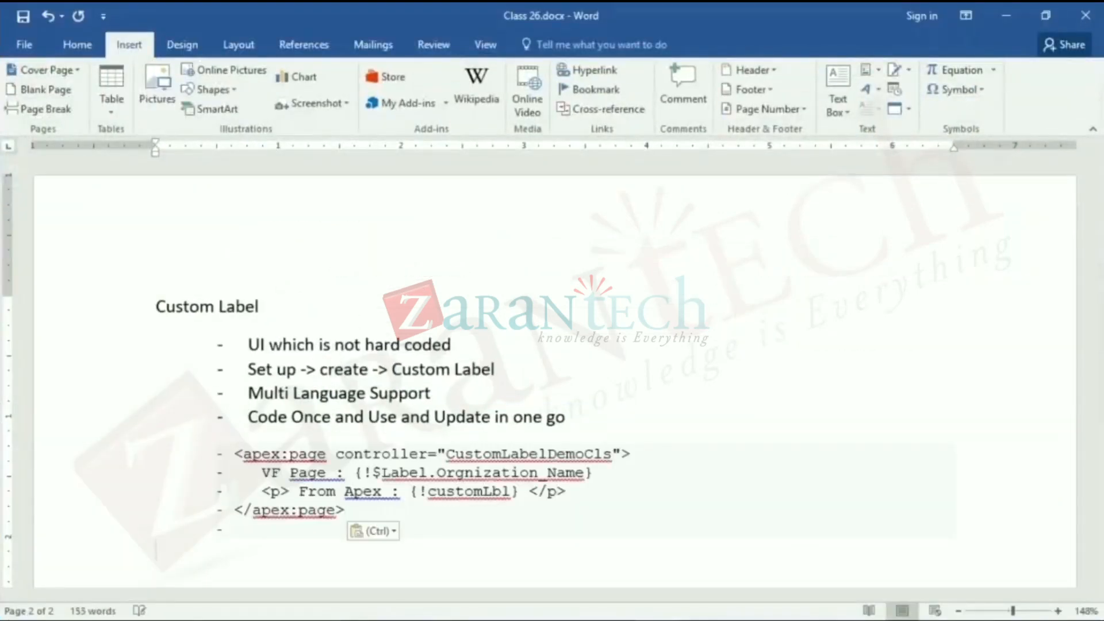
{"action": "scroll", "coordinate": [552, 379], "scroll_direction": "down", "scroll_amount": 1}
{"action": "key", "text": "ctrl+z"}
{"action": "key", "text": "ctrl+z"}
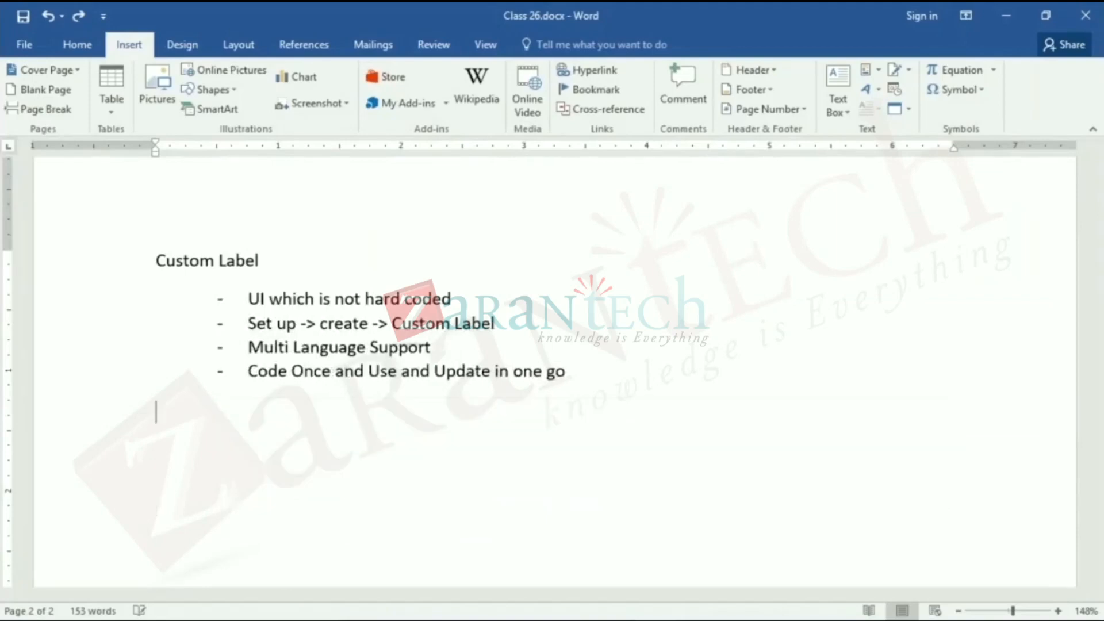
- Paste the CustomLabelDemo markup as plain, unbulleted lines a few blank lines below the Custom Label list
{"action": "key", "text": "Return"}
{"action": "key", "text": "Return"}
{"action": "key", "text": "ctrl+v"}
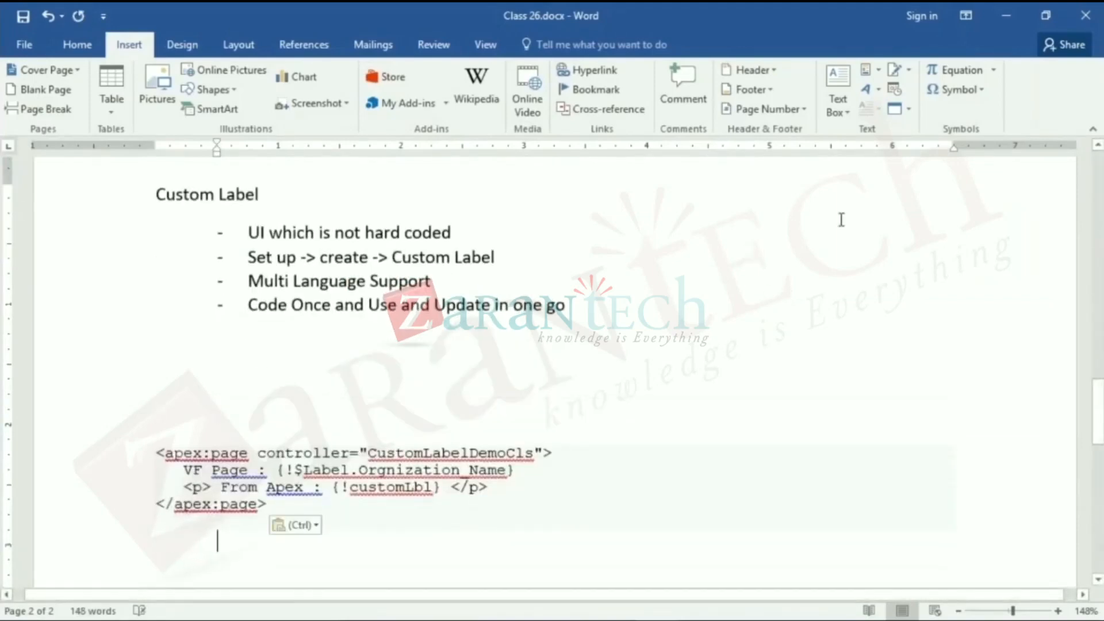
- Copy the whole class body of CustomLabelDemoCls from its Salesforce tab in Chrome and return to the Word document
{"action": "key", "text": "alt+Tab"}
{"action": "left_click", "coordinate": [313, 12]}
{"action": "key", "text": "ctrl+plus"}
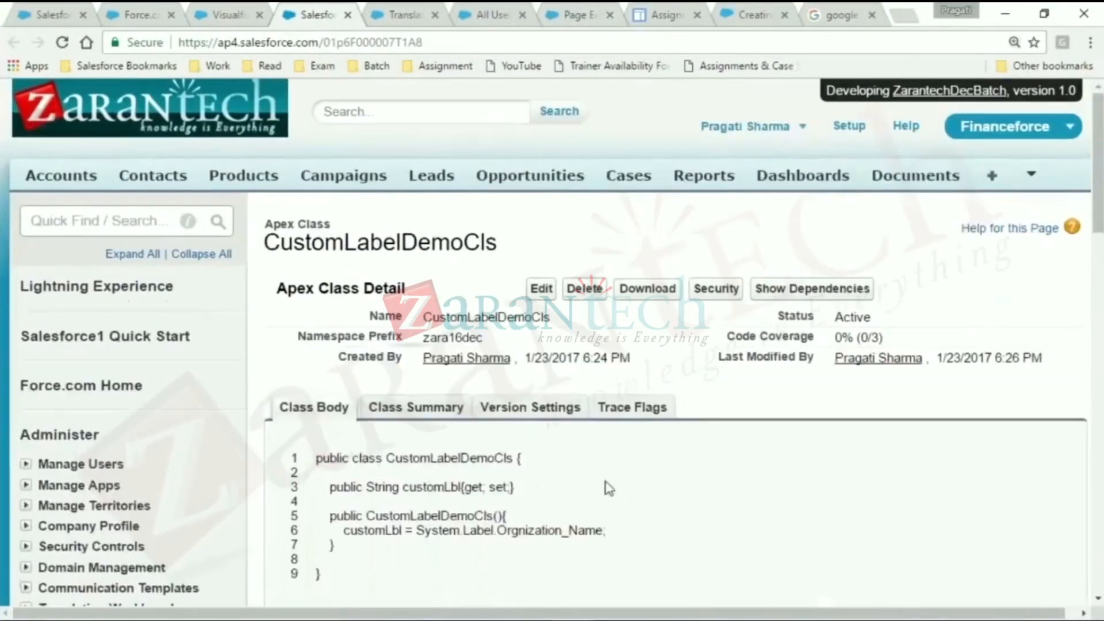
{"action": "left_click_drag", "start_coordinate": [316, 456], "coordinate": [398, 597]}
{"action": "key", "text": "ctrl+c"}
{"action": "left_click", "coordinate": [398, 596]}
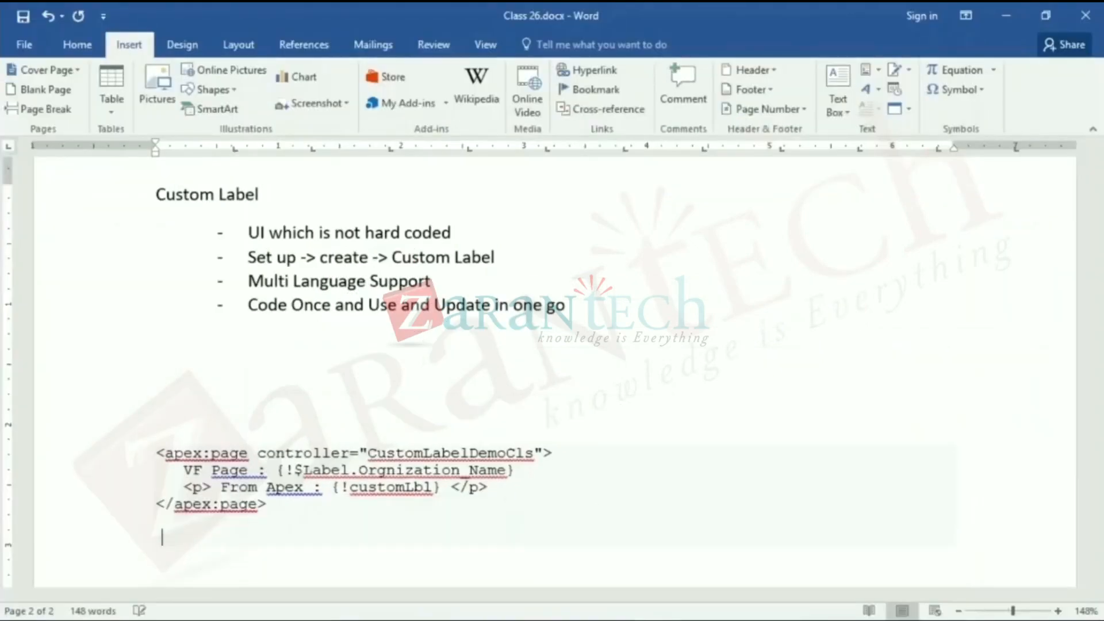
{"action": "key", "text": "Return"}
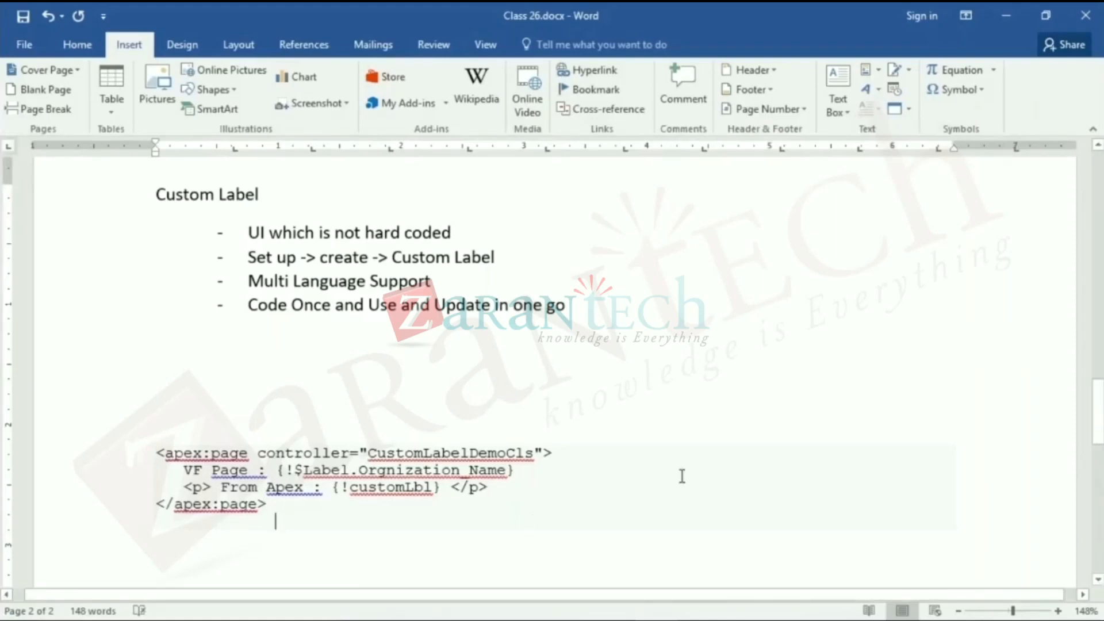
{"action": "key", "text": "Return"}
{"action": "key", "text": "Return"}
{"action": "key", "text": "Return"}
{"action": "key", "text": "BackSpace"}
{"action": "key", "text": "BackSpace"}
{"action": "key", "text": "BackSpace"}
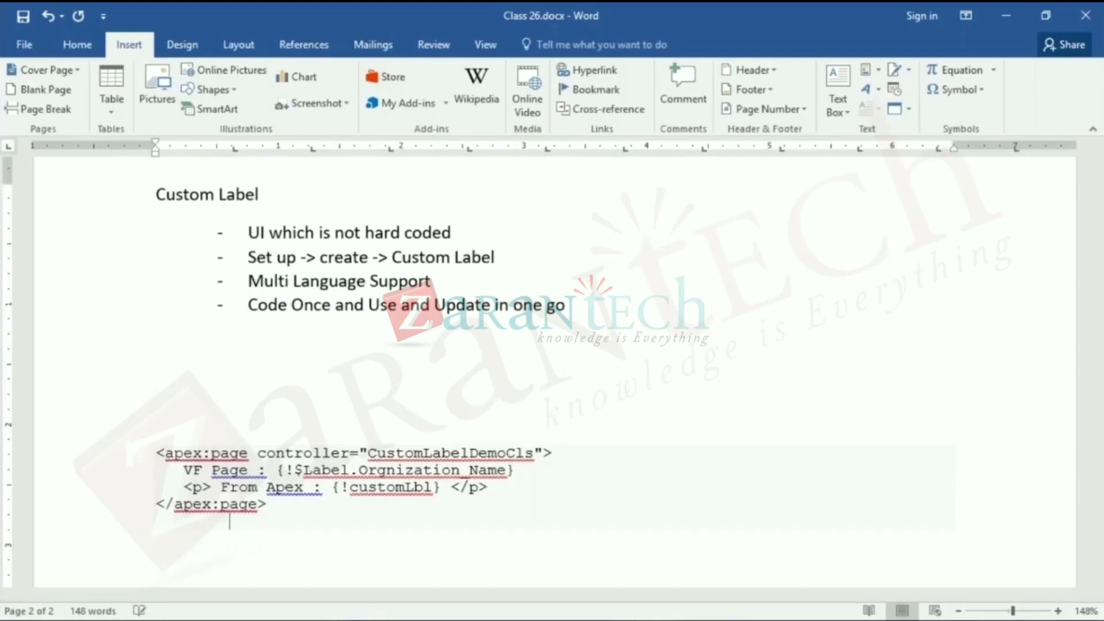
{"action": "left_click_drag", "start_coordinate": [1098, 434], "coordinate": [1098, 488]}
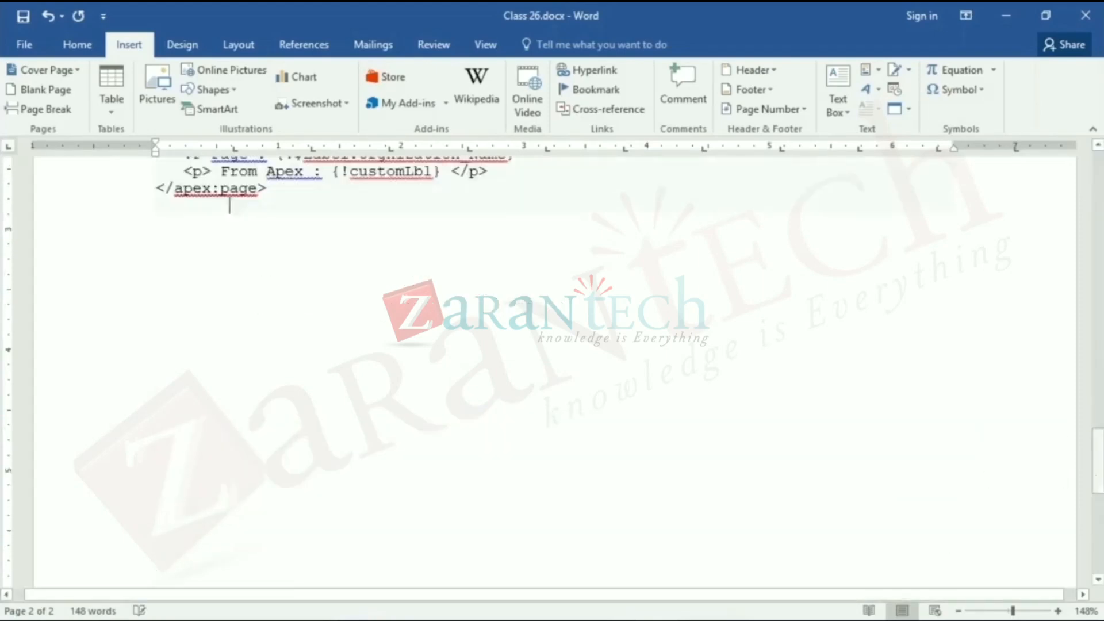
{"action": "double_click", "coordinate": [507, 300]}
{"action": "key", "text": "ctrl+z"}
{"action": "left_click", "coordinate": [159, 321]}
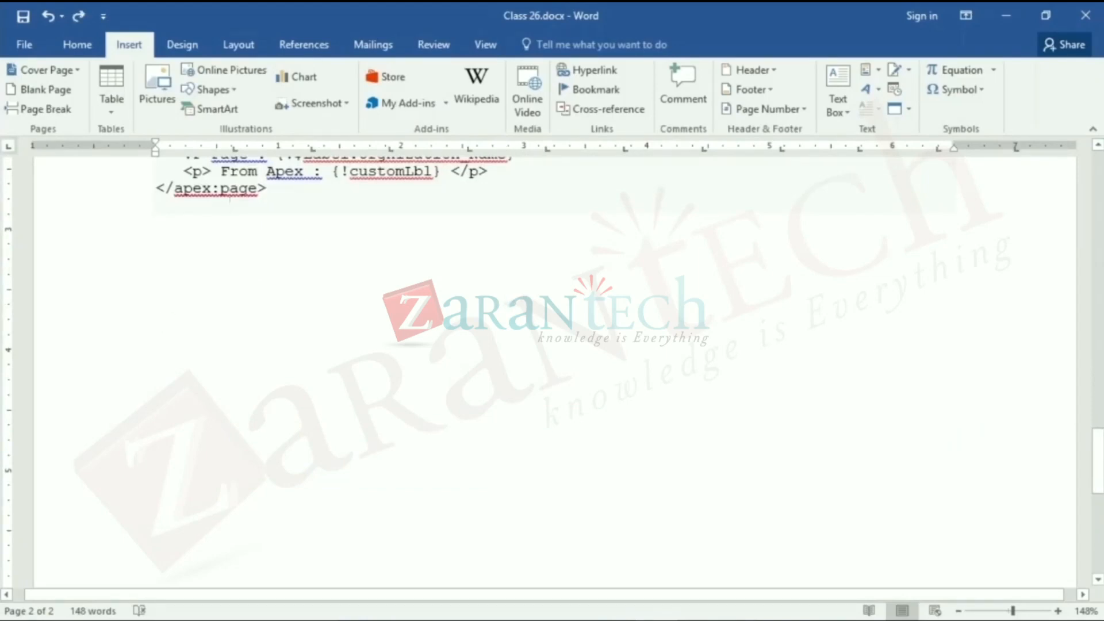
{"action": "double_click", "coordinate": [604, 297]}
{"action": "left_click", "coordinate": [405, 347]}
{"action": "key", "text": "BackSpace"}
{"action": "key", "text": "BackSpace"}
- Paste the CustomLabelDemoCls code a few blank lines below the closing </apex:page> line and save the document
{"action": "left_click", "coordinate": [284, 190]}
{"action": "key", "text": "Return"}
{"action": "key", "text": "Return"}
{"action": "key", "text": "Return"}
{"action": "key", "text": "Return"}
{"action": "key", "text": "Return"}
{"action": "key", "text": "ctrl+v"}
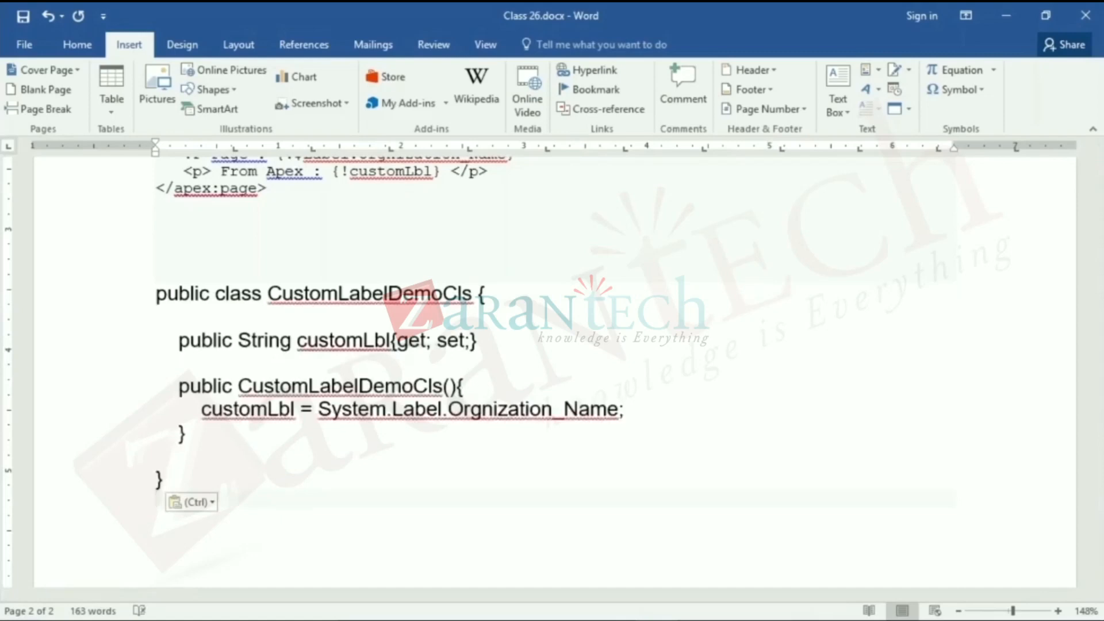
{"action": "key", "text": "ctrl+a"}
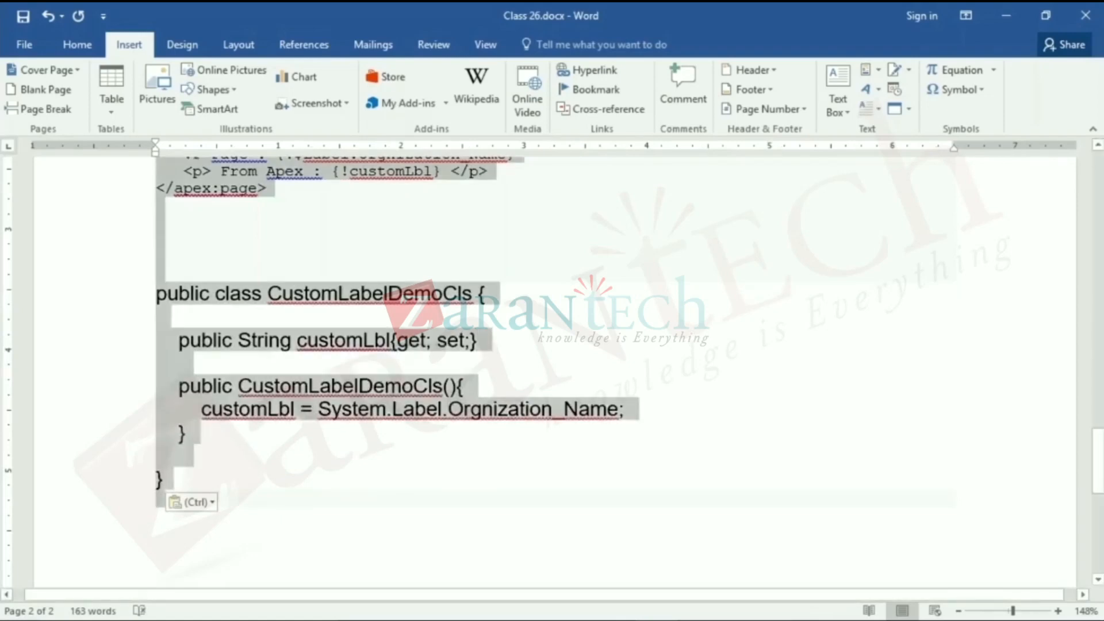
{"action": "left_click", "coordinate": [727, 369]}
{"action": "key", "text": "ctrl+s"}
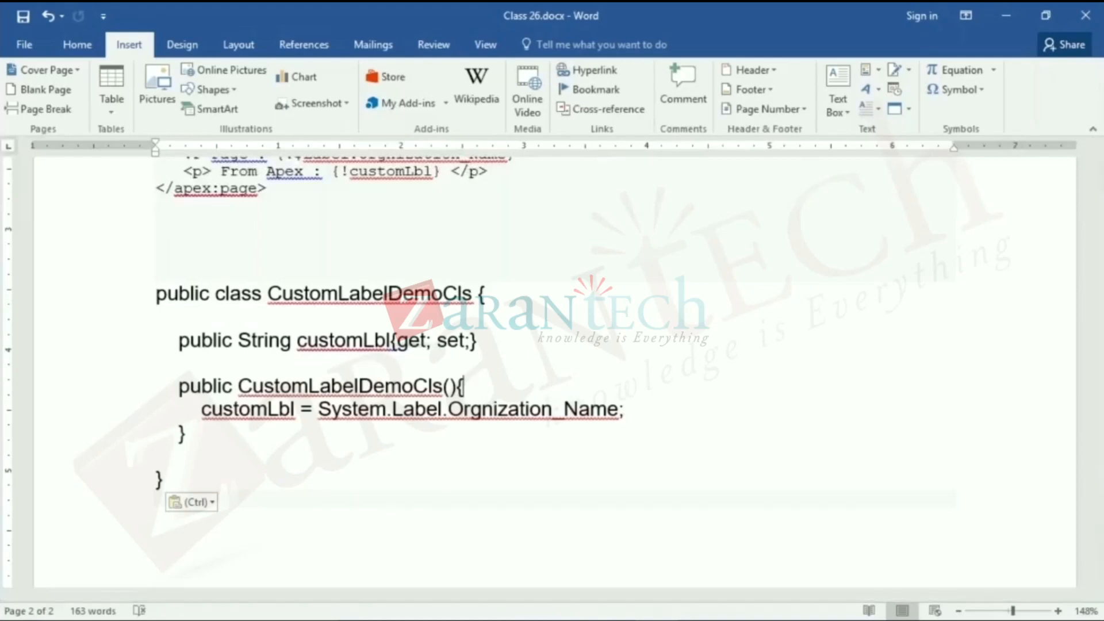
- Set the document zoom to 100% and close Class 26.docx
{"action": "scroll", "coordinate": [904, 452], "scroll_direction": "up", "scroll_amount": 8}
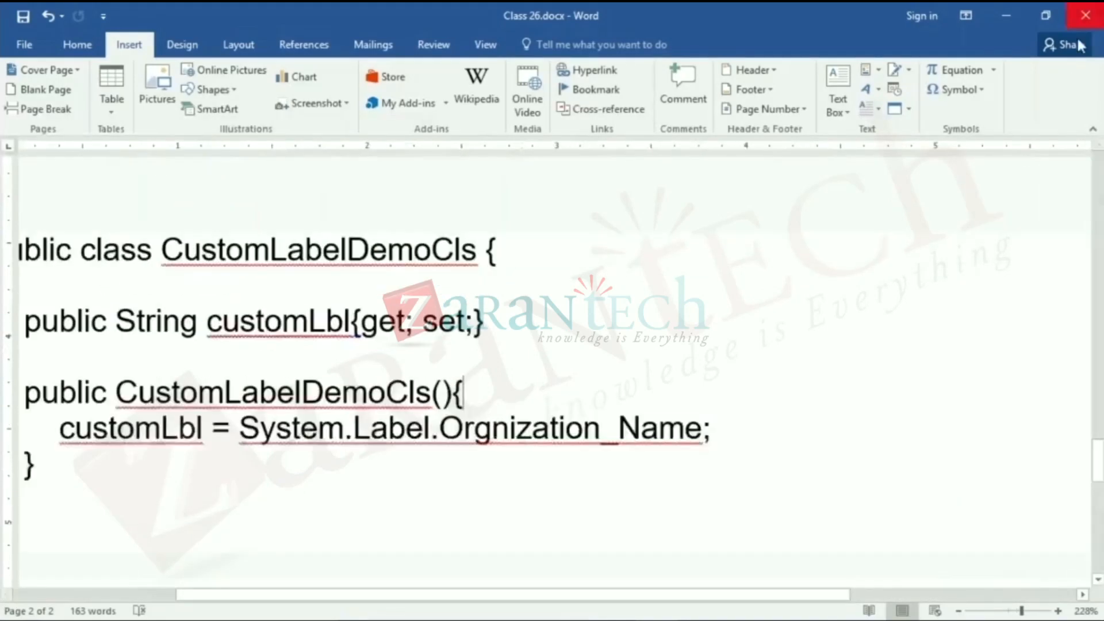
{"action": "left_click", "coordinate": [1004, 612]}
{"action": "left_click_drag", "start_coordinate": [998, 613], "coordinate": [1008, 614]}
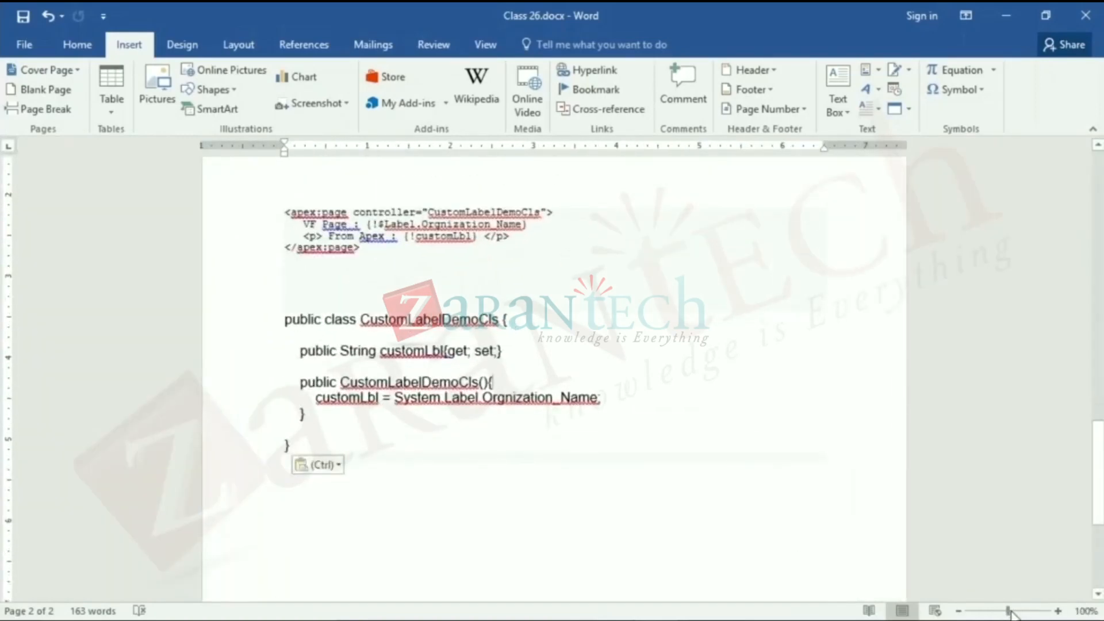
{"action": "left_click", "coordinate": [1081, 17]}
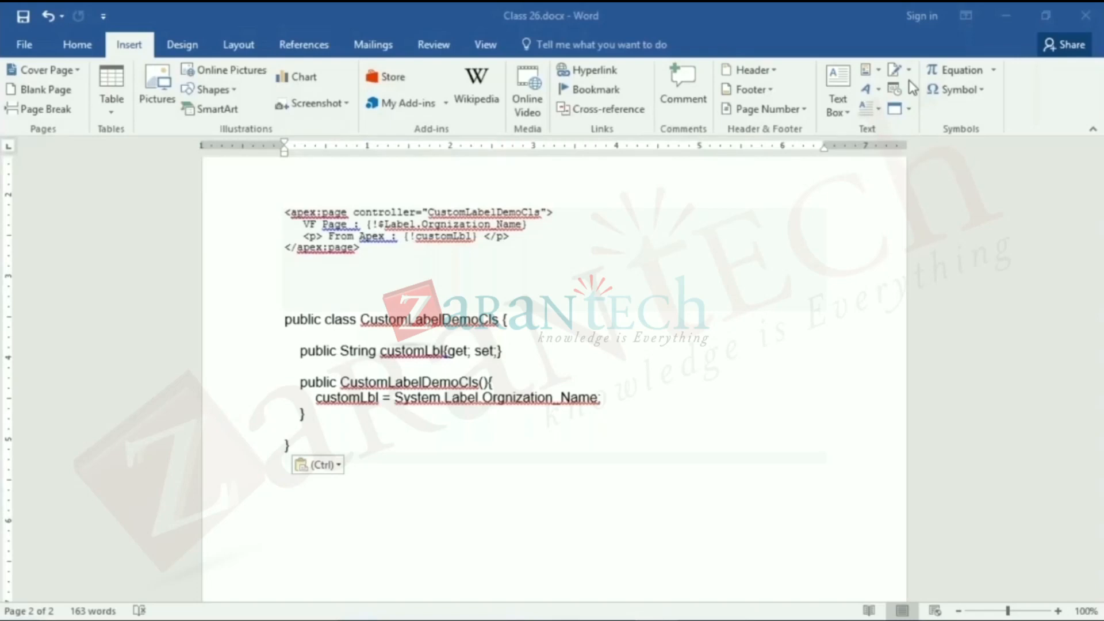
- Switch to Chrome, review the Using Custom Labels page in the Salesforce developer guide and copy its address
{"action": "key", "text": "alt+Tab"}
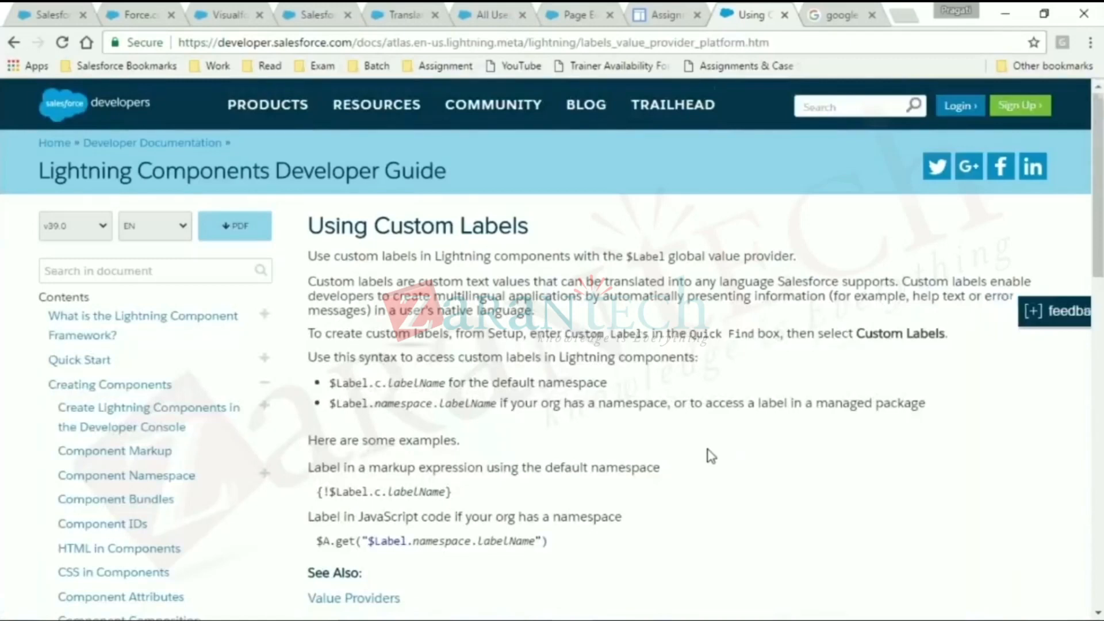
{"action": "scroll", "coordinate": [711, 456], "scroll_direction": "down", "scroll_amount": 6}
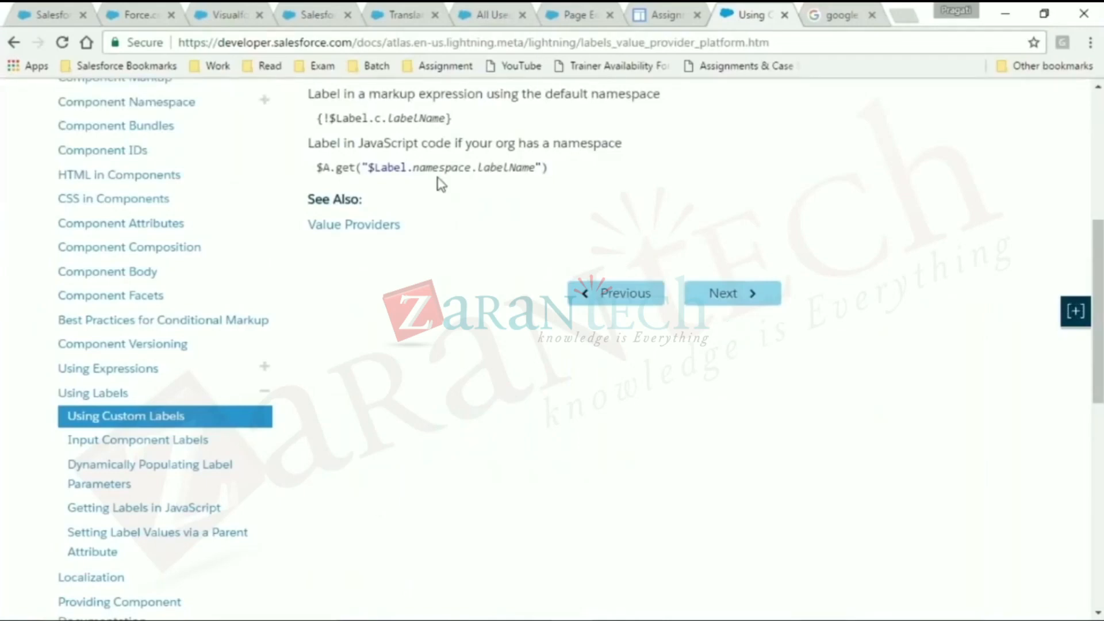
{"action": "left_click", "coordinate": [134, 10]}
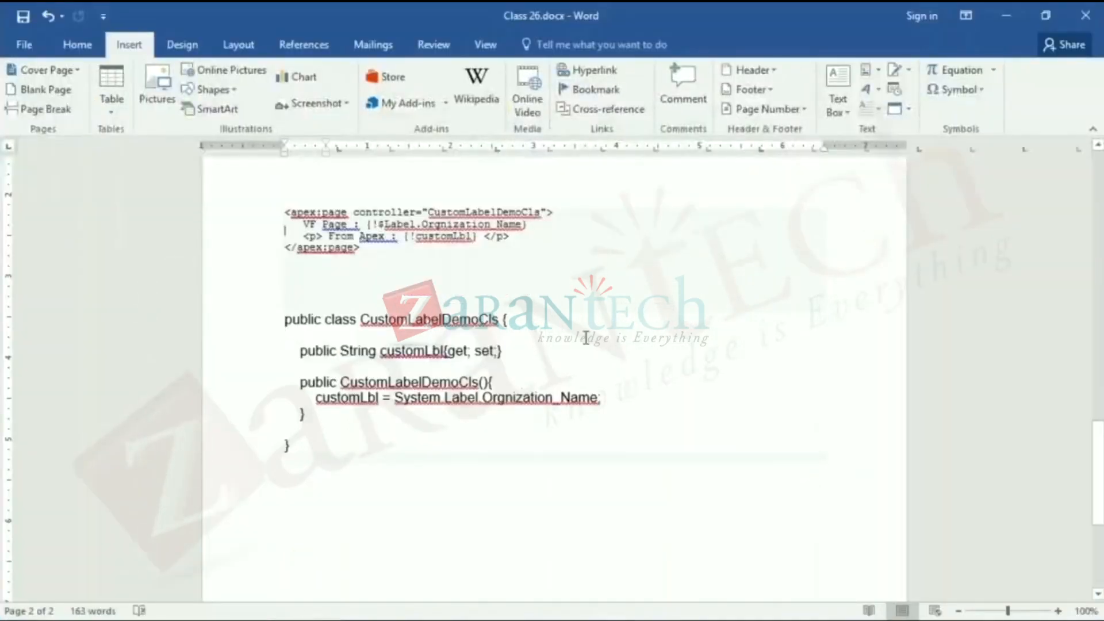
- In the Word document, paste the Using Custom Labels page link below the Custom Label list and start a new line
{"action": "scroll", "coordinate": [585, 338], "scroll_direction": "up", "scroll_amount": 10}
{"action": "scroll", "coordinate": [585, 337], "scroll_direction": "up", "scroll_amount": 7}
{"action": "scroll", "coordinate": [585, 337], "scroll_direction": "up", "scroll_amount": 1}
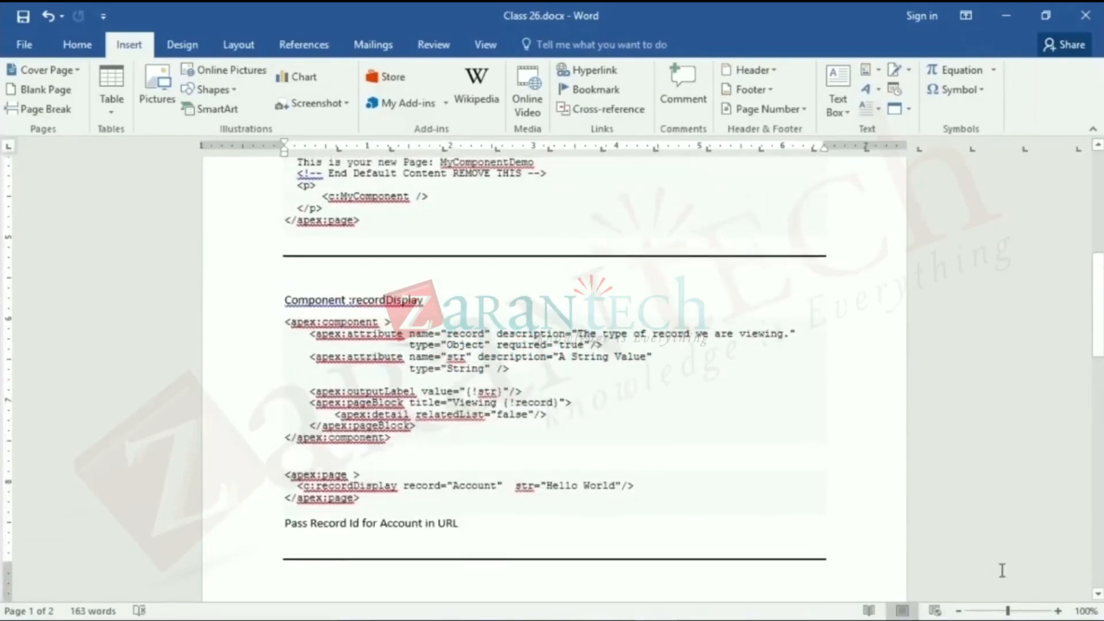
{"action": "scroll", "coordinate": [1099, 602], "scroll_direction": "down", "scroll_amount": 1}
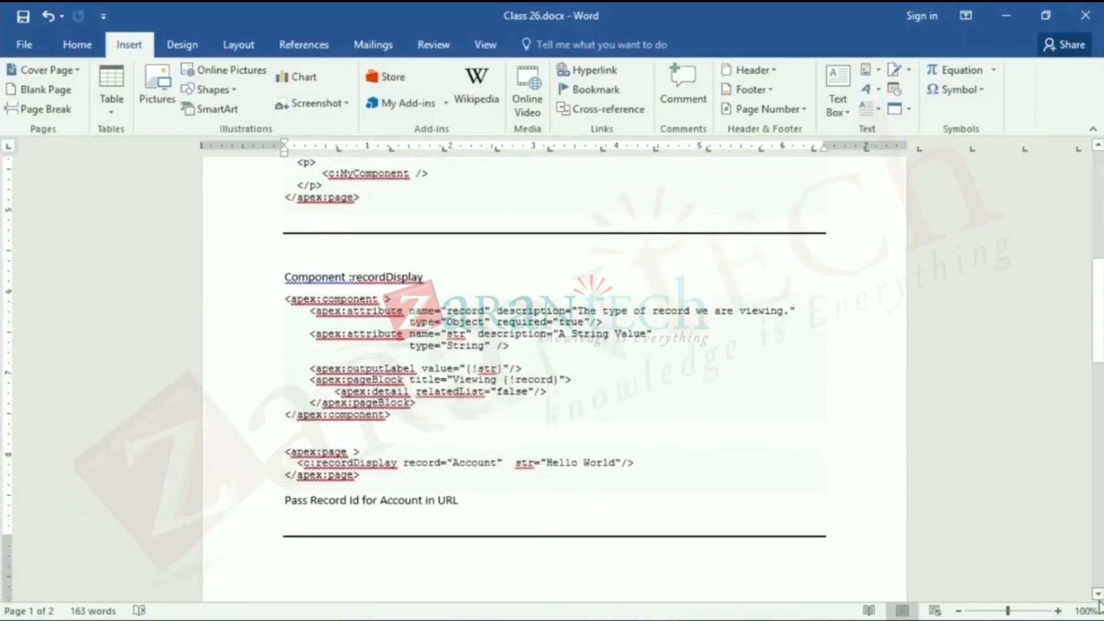
{"action": "scroll", "coordinate": [1099, 602], "scroll_direction": "down", "scroll_amount": 3}
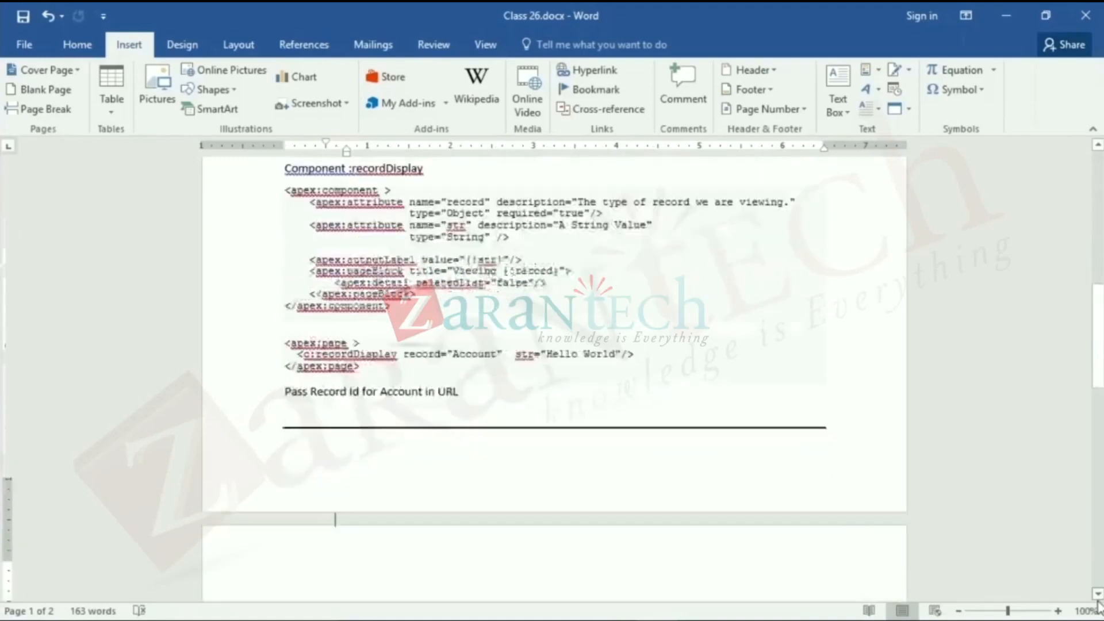
{"action": "scroll", "coordinate": [1098, 603], "scroll_direction": "down", "scroll_amount": 6}
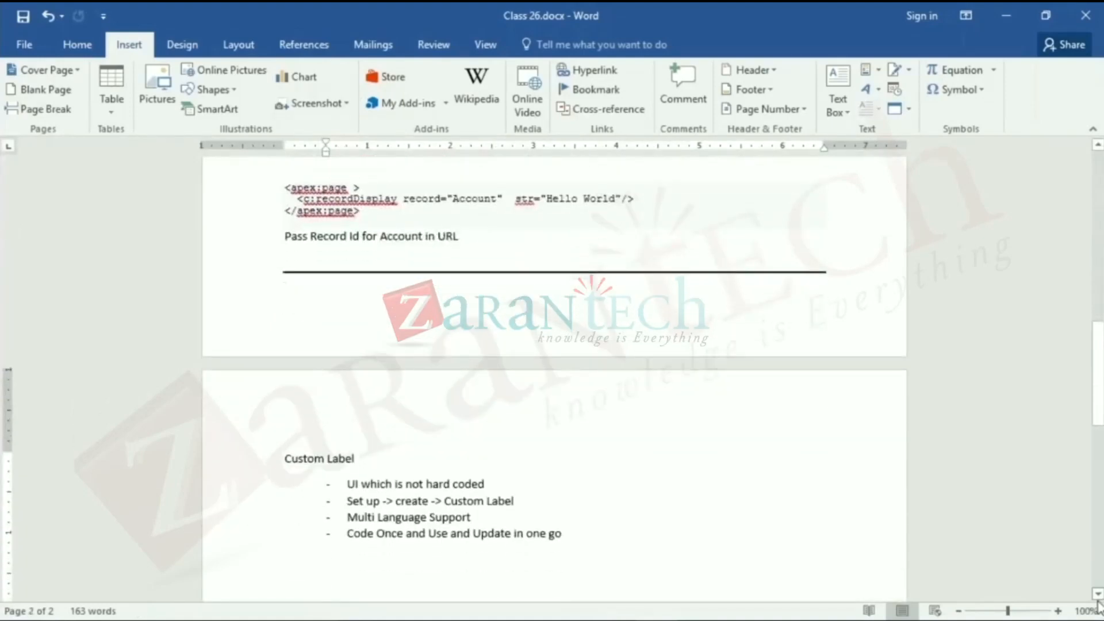
{"action": "type", "text": "https://developer.salesforce.com/docs/atlas.en-us.lightning.meta/lightning/labels_value_provider_platform.htm"}
{"action": "key", "text": "Return"}
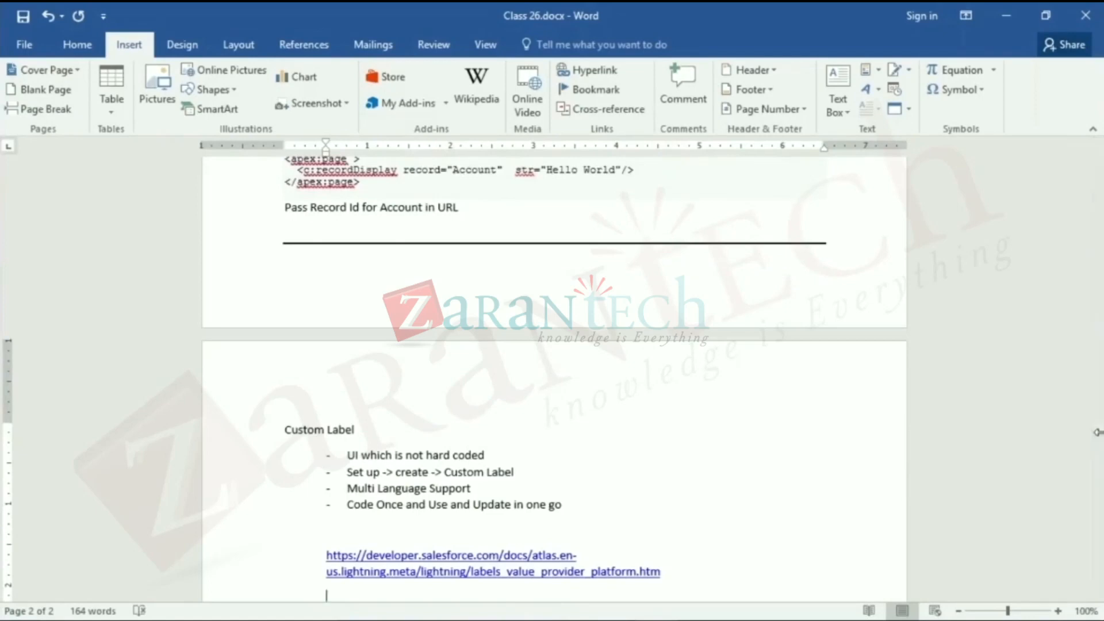
{"action": "left_click", "coordinate": [1011, 612]}
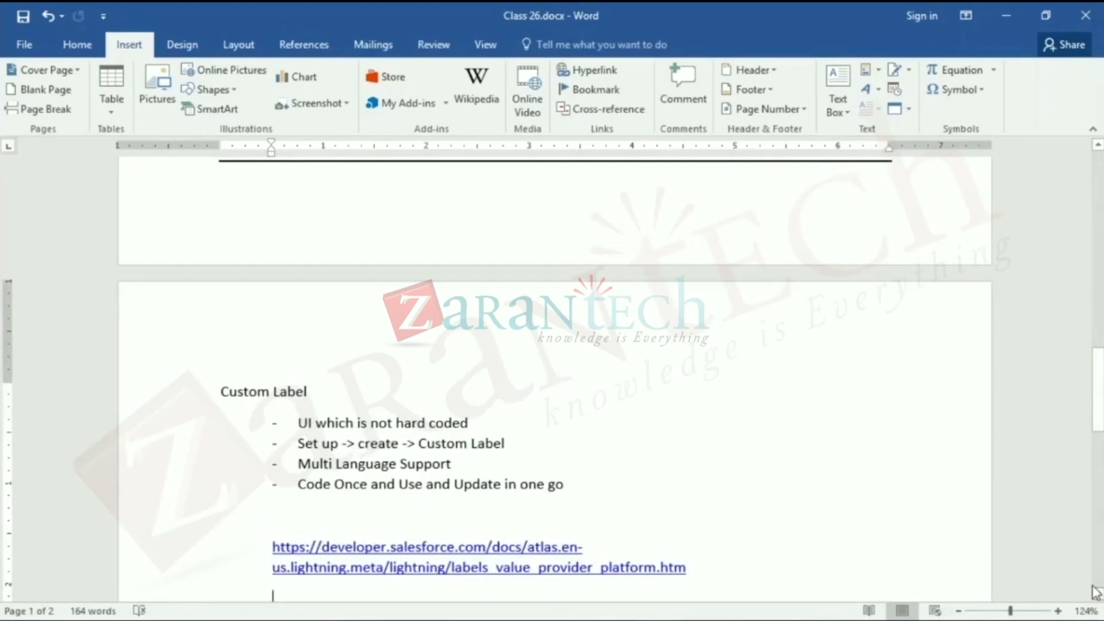
{"action": "left_click", "coordinate": [565, 496]}
{"action": "key", "text": "Down"}
{"action": "key", "text": "Down"}
{"action": "key", "text": "Down"}
{"action": "key", "text": "Down"}
{"action": "key", "text": "Down"}
{"action": "key", "text": "Down"}
{"action": "key", "text": "Down"}
{"action": "key", "text": "Down"}
{"action": "key", "text": "Down"}
{"action": "key", "text": "Down"}
{"action": "key", "text": "Down"}
{"action": "key", "text": "Down"}
{"action": "key", "text": "Down"}
{"action": "key", "text": "Down"}
{"action": "key", "text": "Down"}
{"action": "key", "text": "Down"}
{"action": "key", "text": "Down"}
{"action": "key", "text": "Down"}
{"action": "key", "text": "Down"}
{"action": "key", "text": "Down"}
{"action": "key", "text": "Return"}
{"action": "key", "text": "Return"}
{"action": "key", "text": "ctrl+z"}
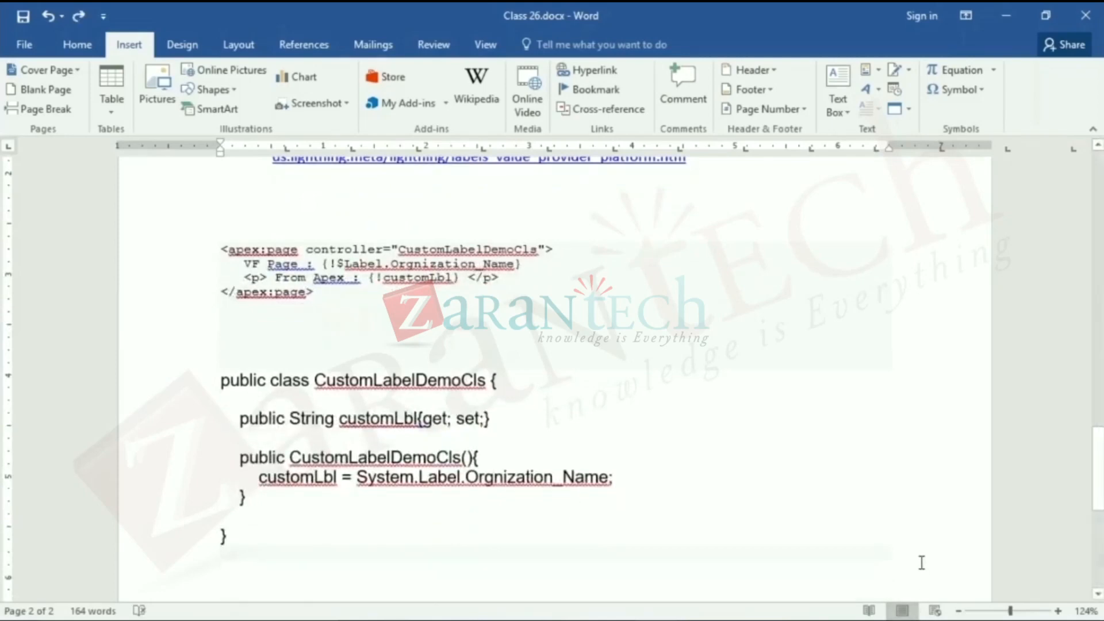
{"action": "double_click", "coordinate": [895, 551]}
{"action": "key", "text": "Return"}
{"action": "key", "text": "ctrl+z"}
{"action": "key", "text": "ctrl+z"}
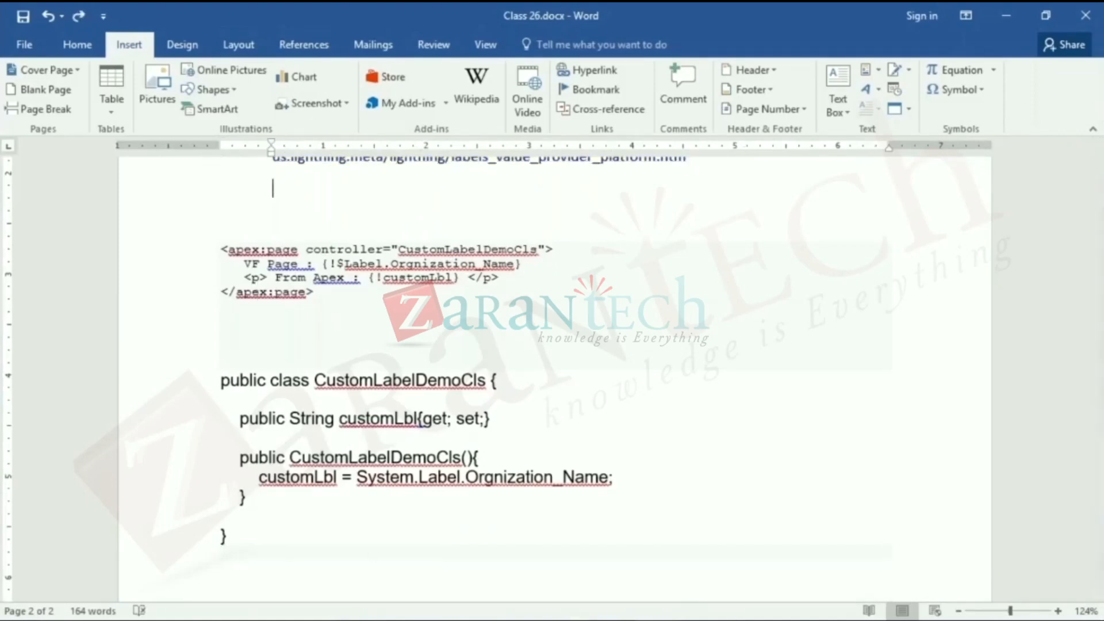
- Add a blank line below the class's closing brace and two blank lines between the pasted link and the apex:page code
{"action": "left_click", "coordinate": [561, 569]}
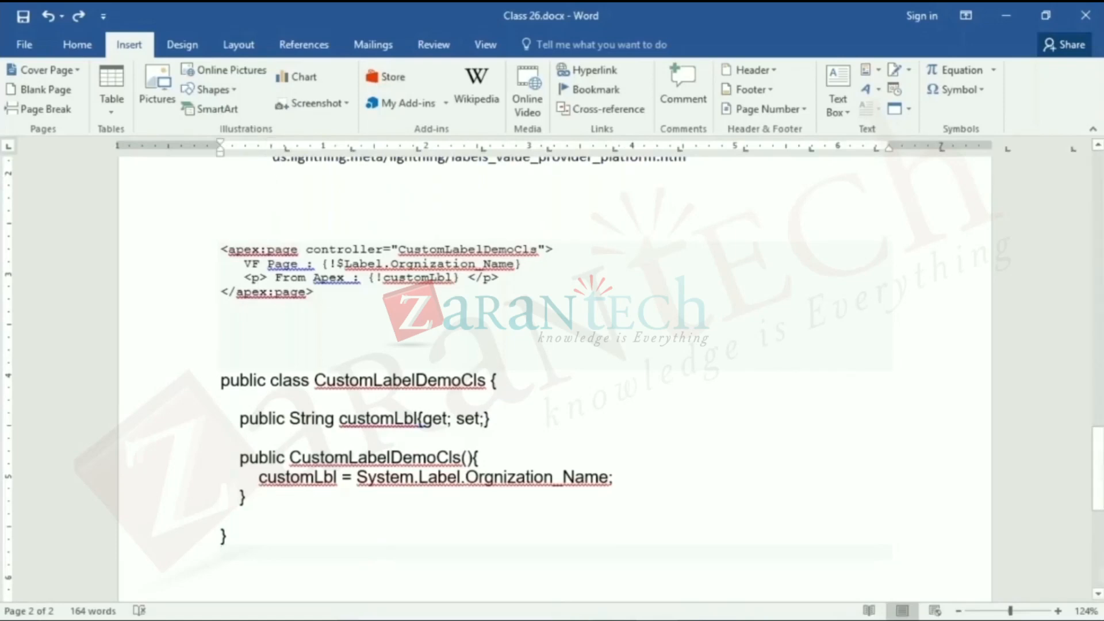
{"action": "key", "text": "Return"}
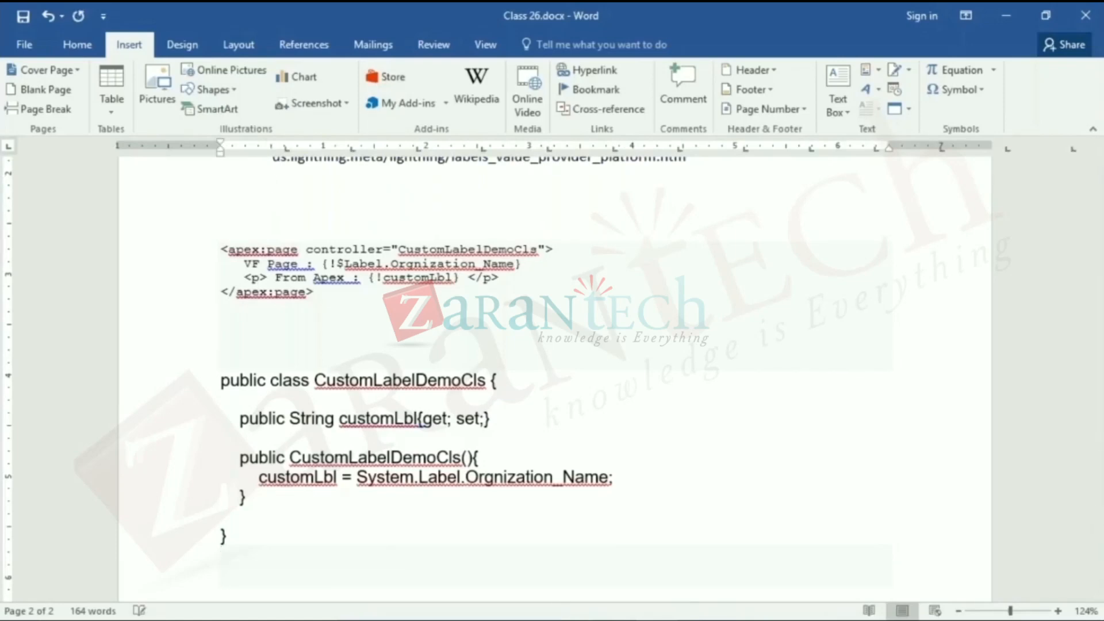
{"action": "left_click", "coordinate": [315, 194]}
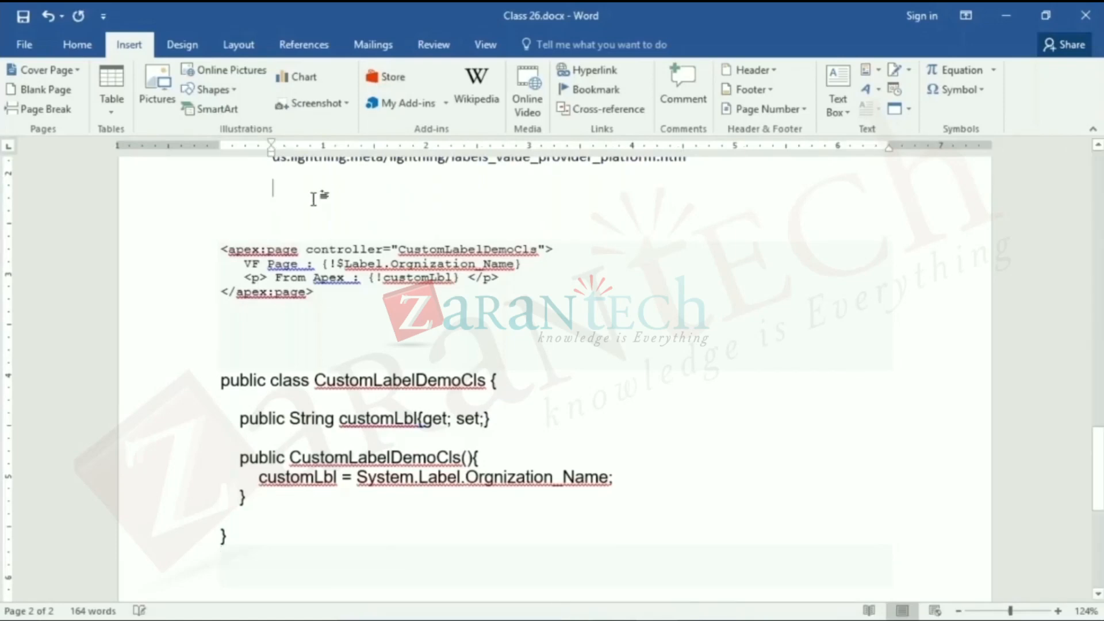
{"action": "key", "text": "Return"}
{"action": "key", "text": "Return"}
- Copy the formatting of the blank line under the link to the line below the class code with Format Painter
{"action": "left_click", "coordinate": [77, 44]}
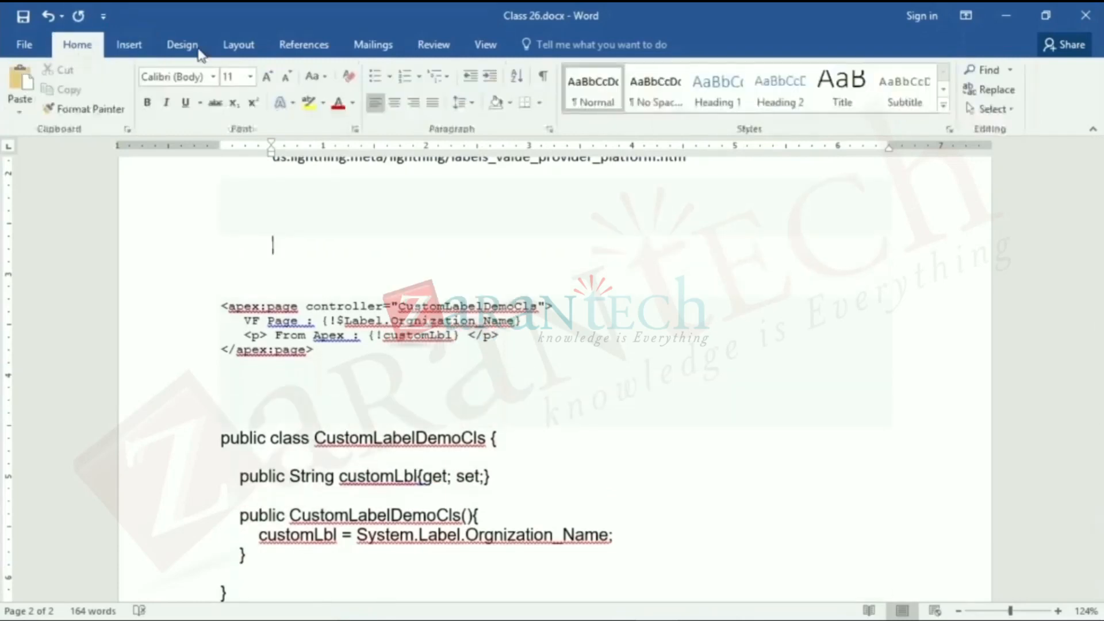
{"action": "left_click", "coordinate": [118, 108]}
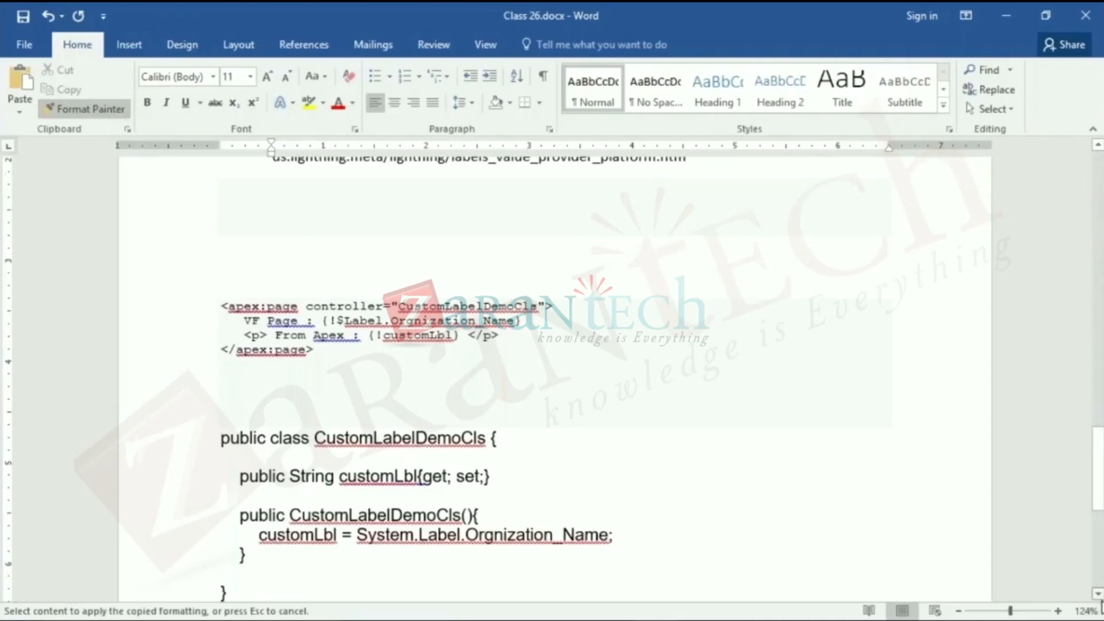
{"action": "left_click", "coordinate": [1100, 596]}
{"action": "left_click", "coordinate": [1098, 594]}
{"action": "left_click", "coordinate": [1099, 594]}
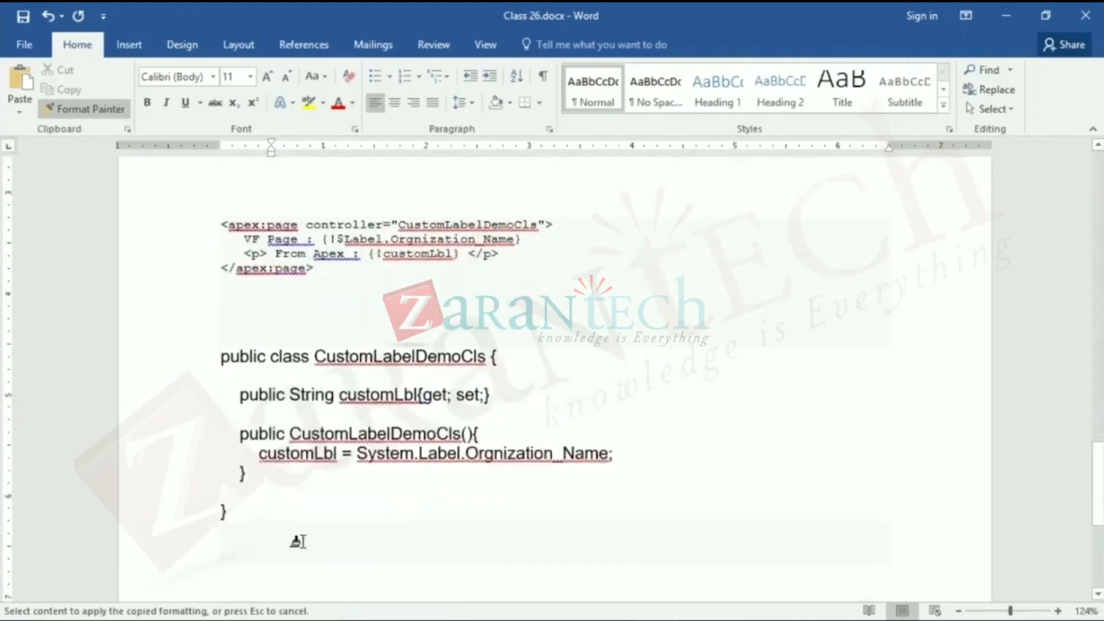
{"action": "mouse_move", "coordinate": [213, 525]}
{"action": "left_mouse_down"}
{"action": "mouse_move", "coordinate": [596, 563]}
{"action": "mouse_move", "coordinate": [792, 528]}
{"action": "left_mouse_up"}
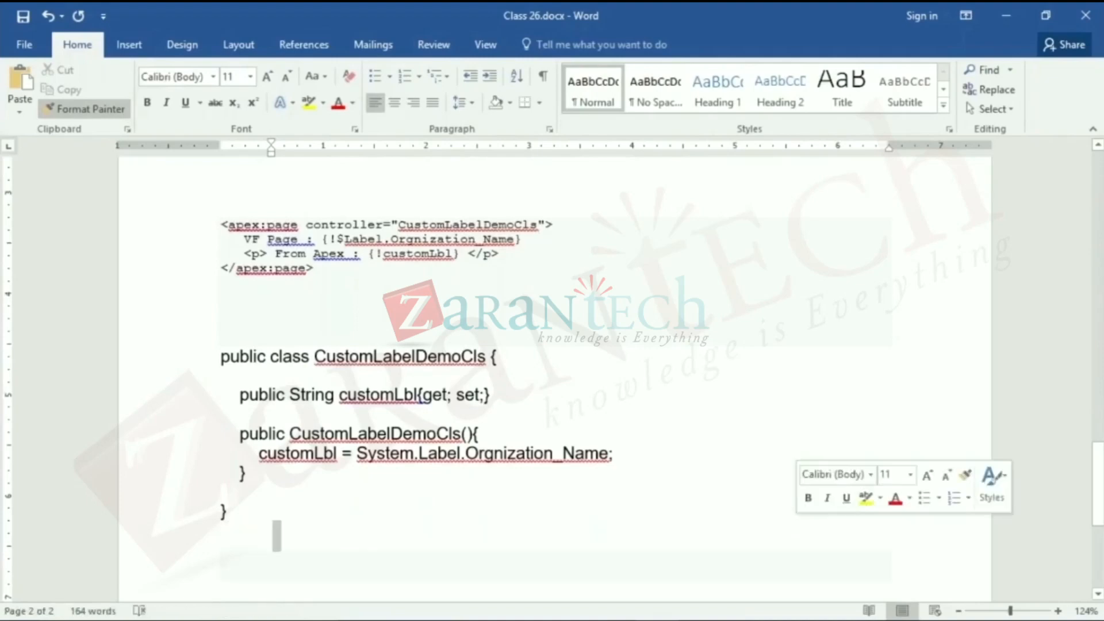
- Apply the same plain Calibri formatting to the remaining blank lines below the class code with Format Painter
{"action": "left_click", "coordinate": [267, 575]}
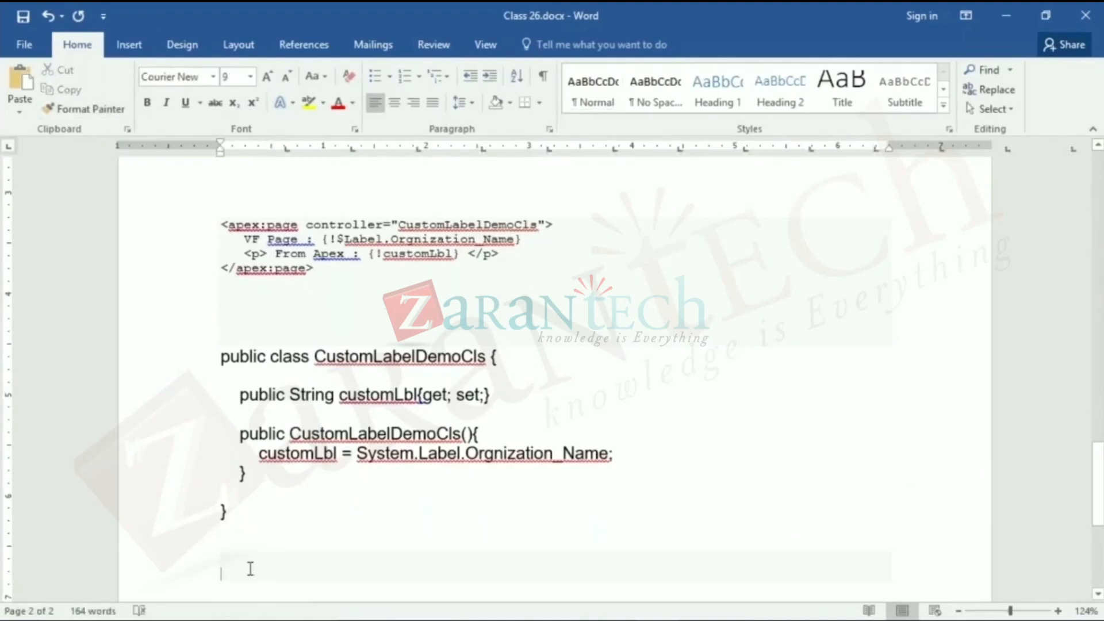
{"action": "left_click", "coordinate": [250, 526]}
{"action": "left_click", "coordinate": [125, 110]}
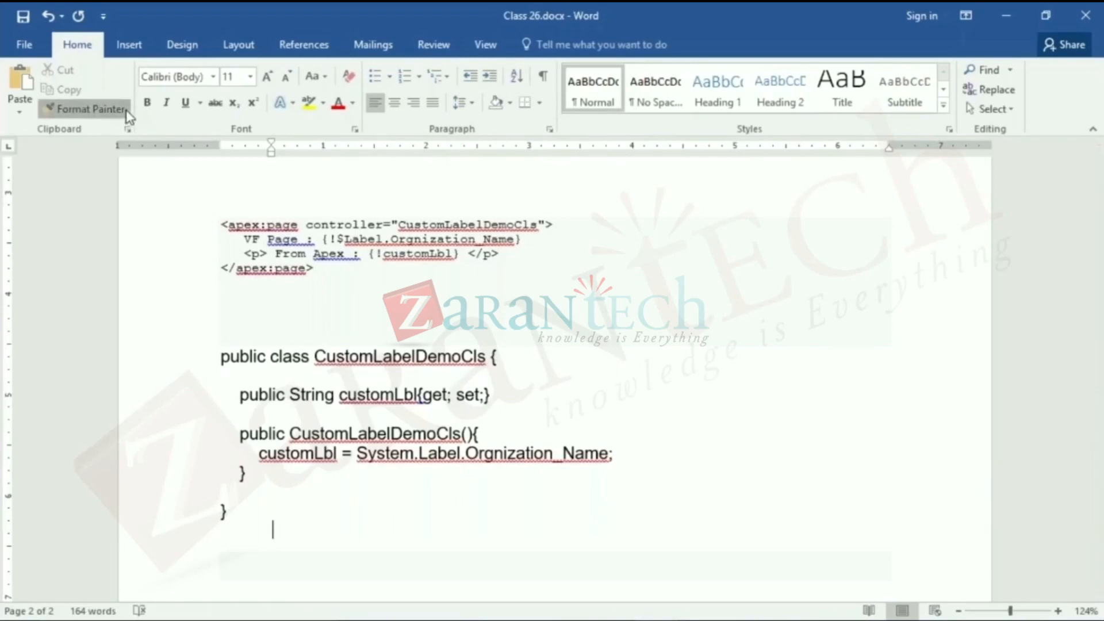
{"action": "left_click", "coordinate": [220, 561]}
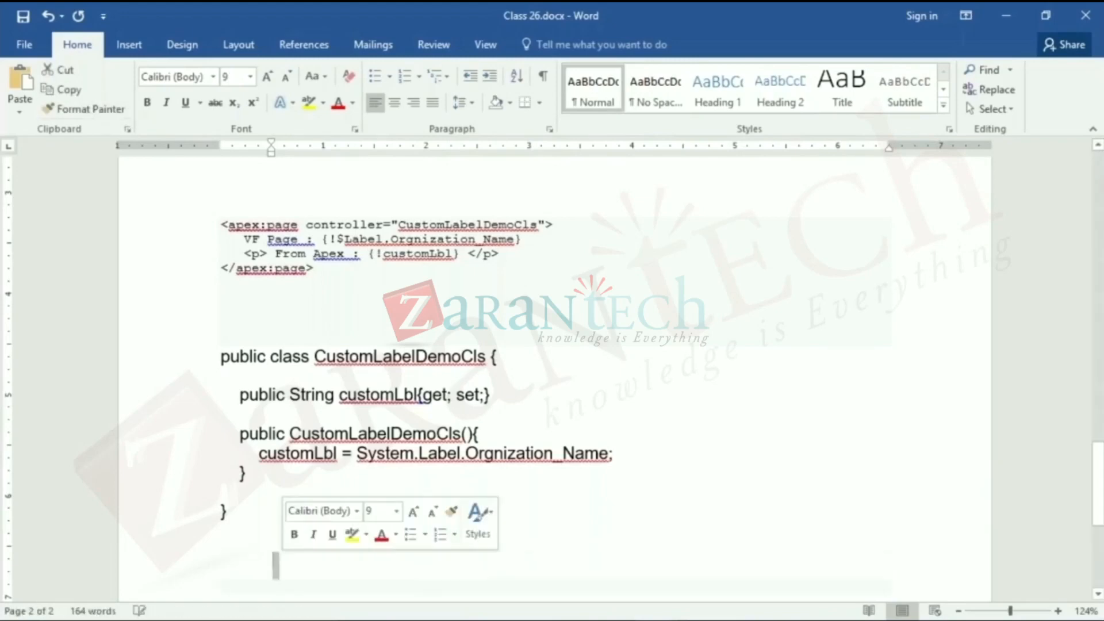
{"action": "left_click", "coordinate": [74, 109]}
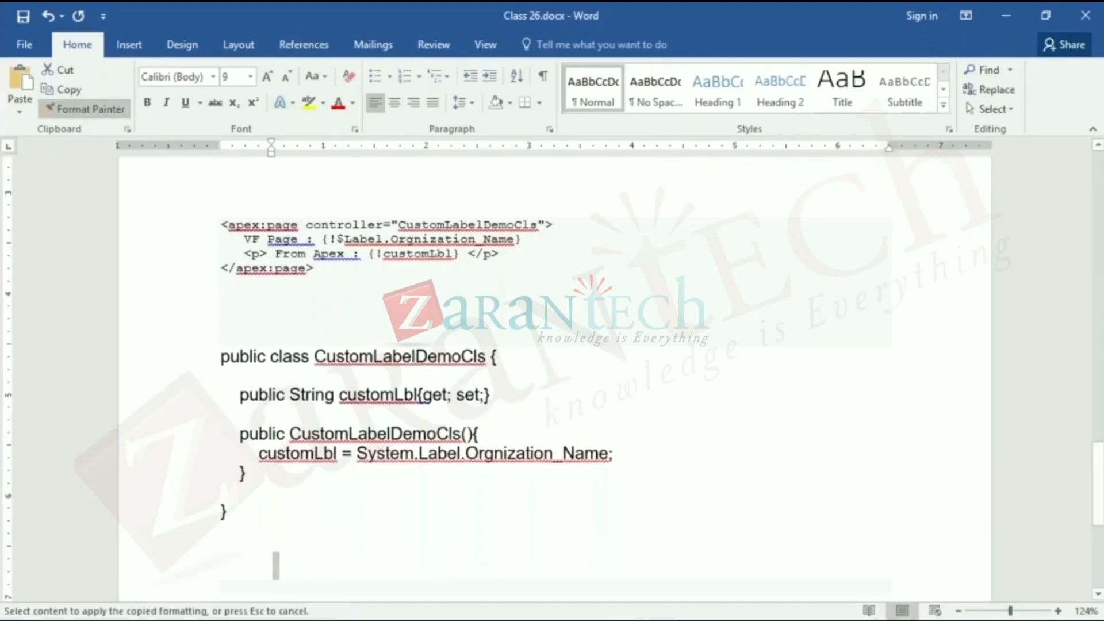
{"action": "left_click", "coordinate": [274, 586]}
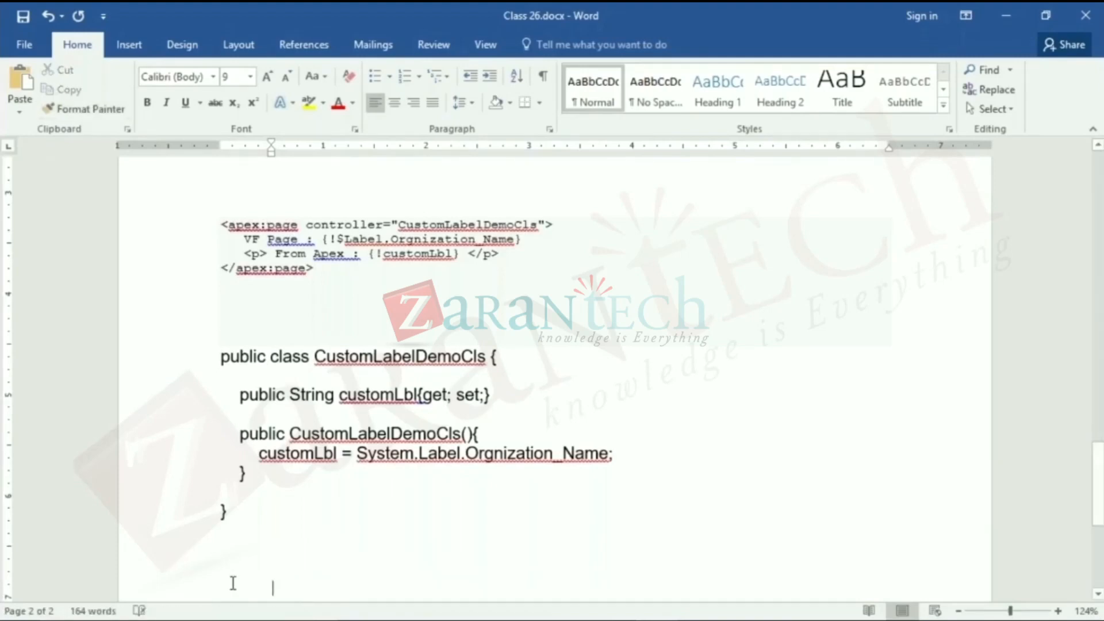
- Add blank lines below the class code and enter the heading "Custom Settings"
{"action": "key", "text": "Return"}
{"action": "key", "text": "Return"}
{"action": "key", "text": "Return"}
{"action": "left_click", "coordinate": [272, 510]}
{"action": "left_click", "coordinate": [273, 551]}
{"action": "type", "text": "Custom Settings"}
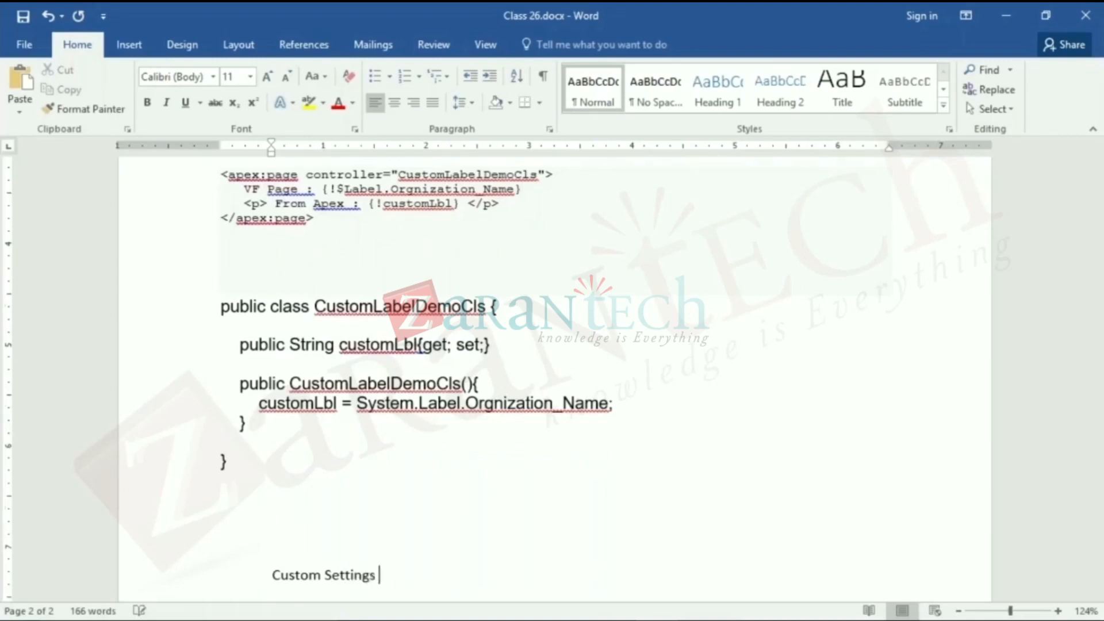
- Add an arrow-bulleted item reading "No Hard Coding" under the Custom Settings heading
{"action": "key", "text": "Return"}
{"action": "type", "text": "-> No Harding"}
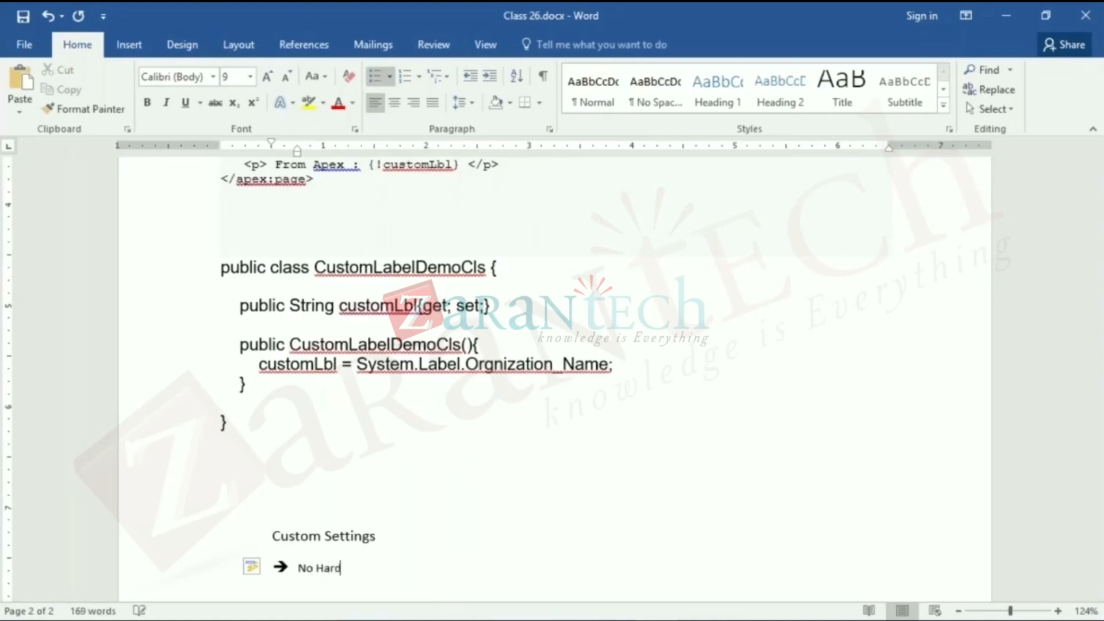
{"action": "key", "text": "BackSpace"}
{"action": "type", "text": "oding"}
{"action": "key", "text": "Return"}
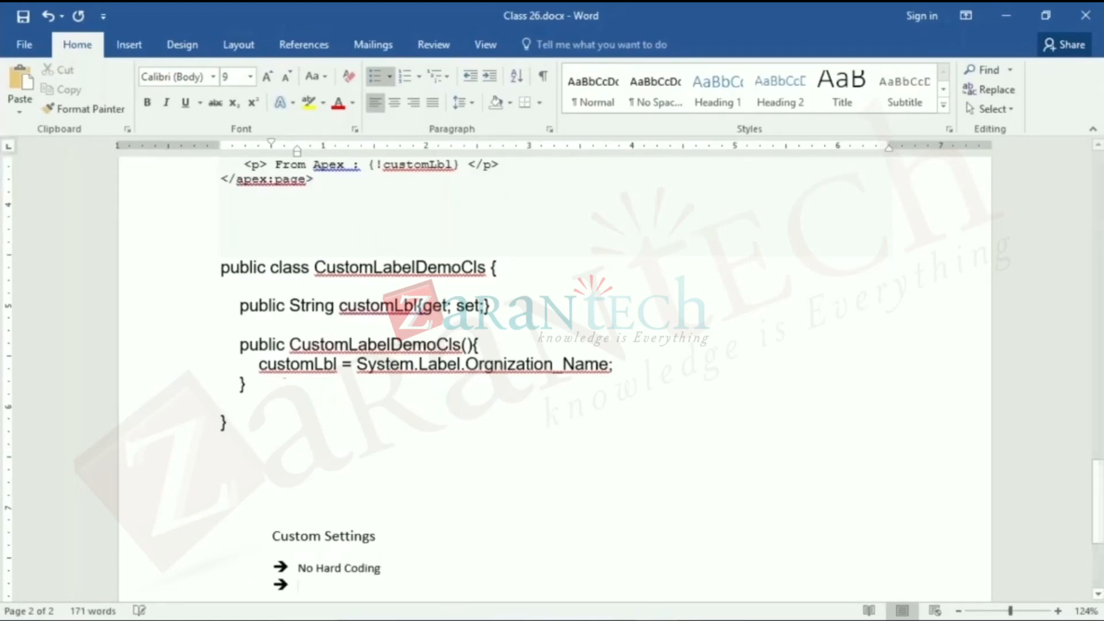
- Set the new bullet's font size to 11 and enter it as the sub-item "List" under No Hard Coding
{"action": "left_click", "coordinate": [251, 77]}
{"action": "left_click", "coordinate": [230, 128]}
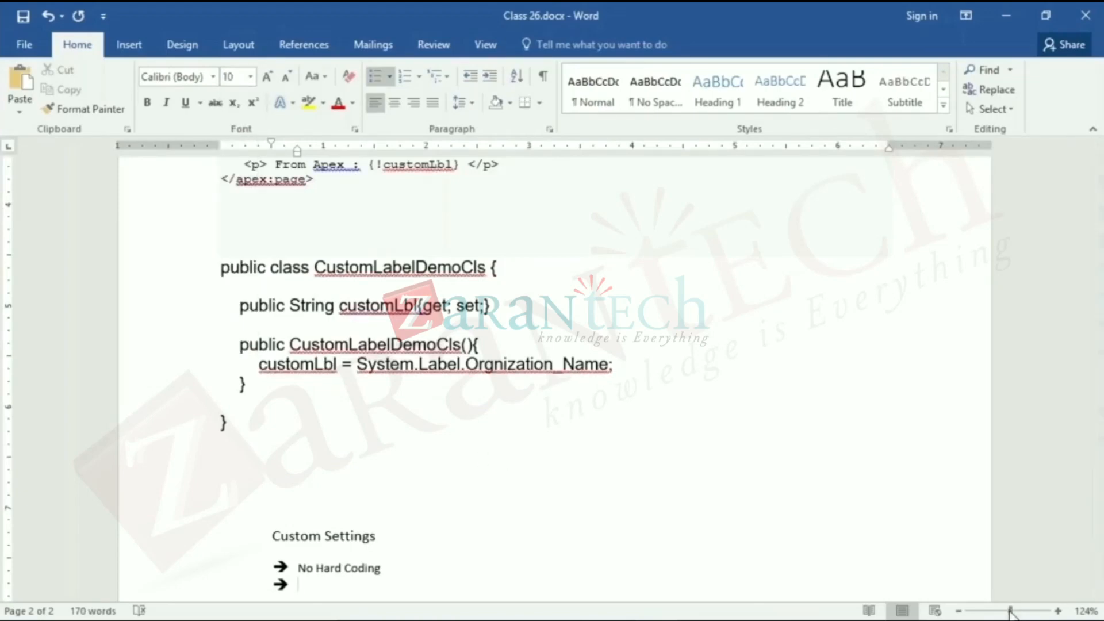
{"action": "left_click_drag", "start_coordinate": [1010, 612], "coordinate": [1013, 612]}
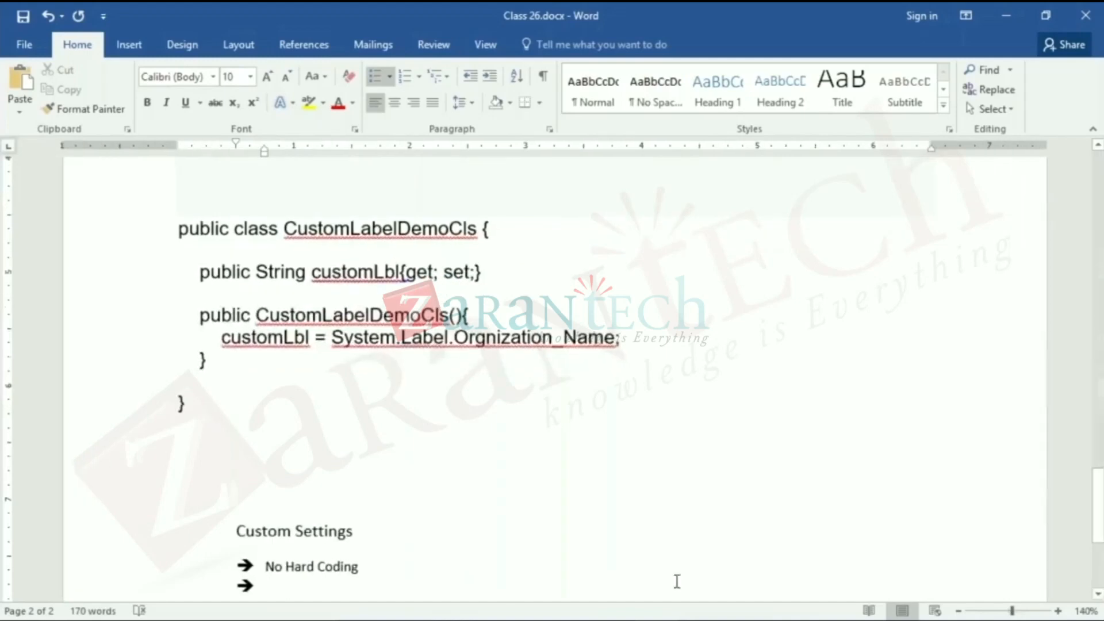
{"action": "left_click", "coordinate": [250, 76]}
{"action": "left_click", "coordinate": [229, 140]}
{"action": "key", "text": "Tab"}
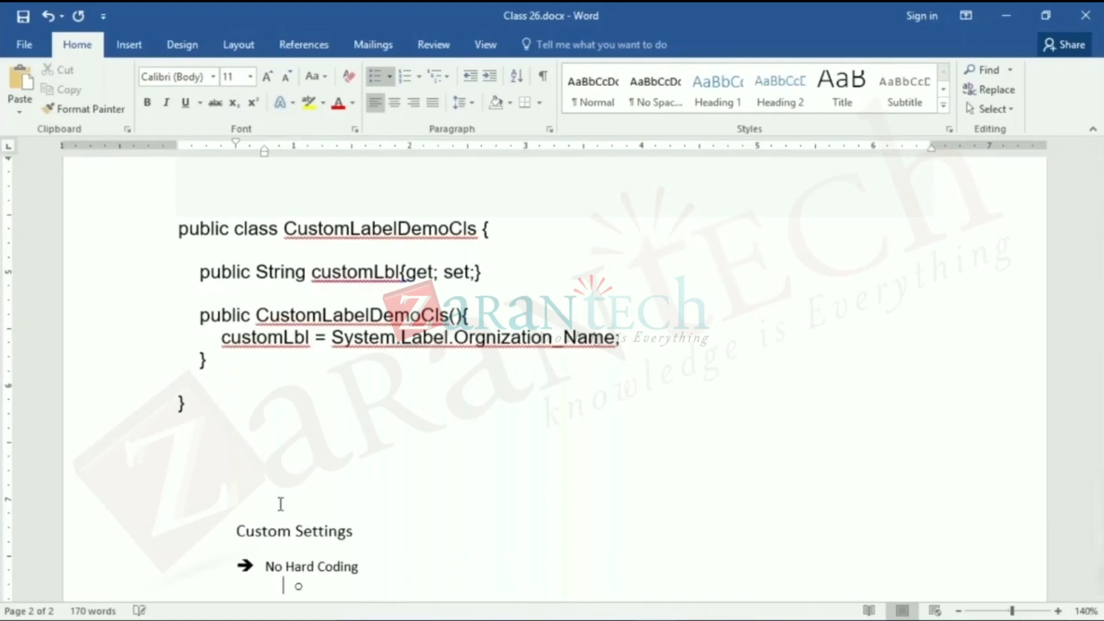
{"action": "type", "text": "List"}
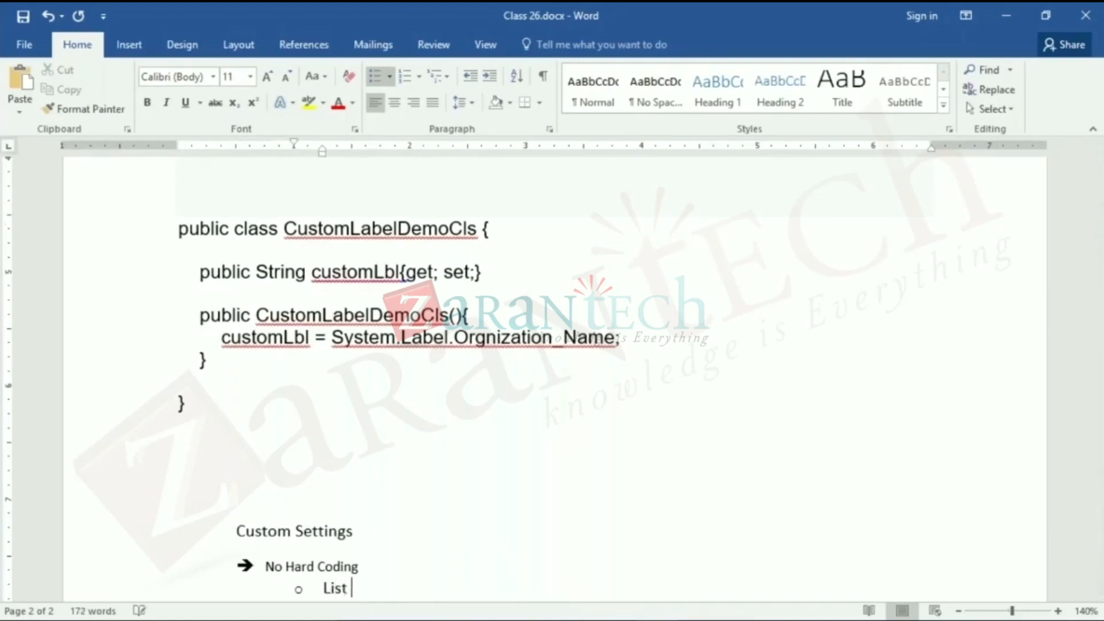
- Add a second sub-item reading "Hierarchy" below List
{"action": "key", "text": "Return"}
{"action": "type", "text": "S"}
{"action": "key", "text": "BackSpace"}
{"action": "type", "text": "Hierarchy"}
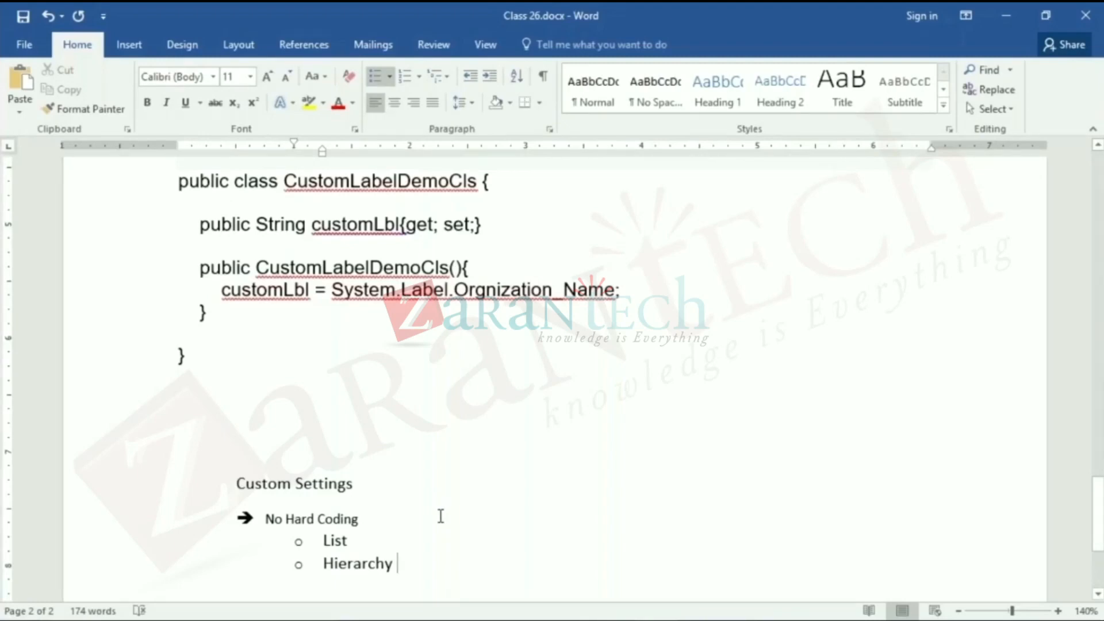
- Add a top-level arrow bullet reading "Stored Like Objects" below Hierarchy and start another bullet
{"action": "key", "text": "Return"}
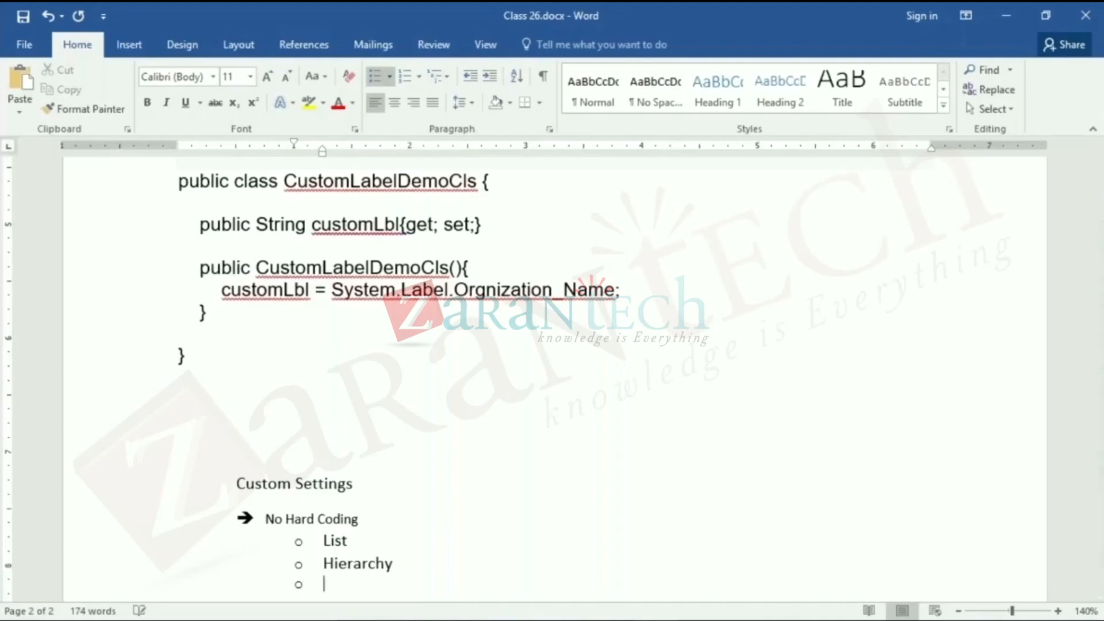
{"action": "key", "text": "BackSpace"}
{"action": "key", "text": "BackSpace"}
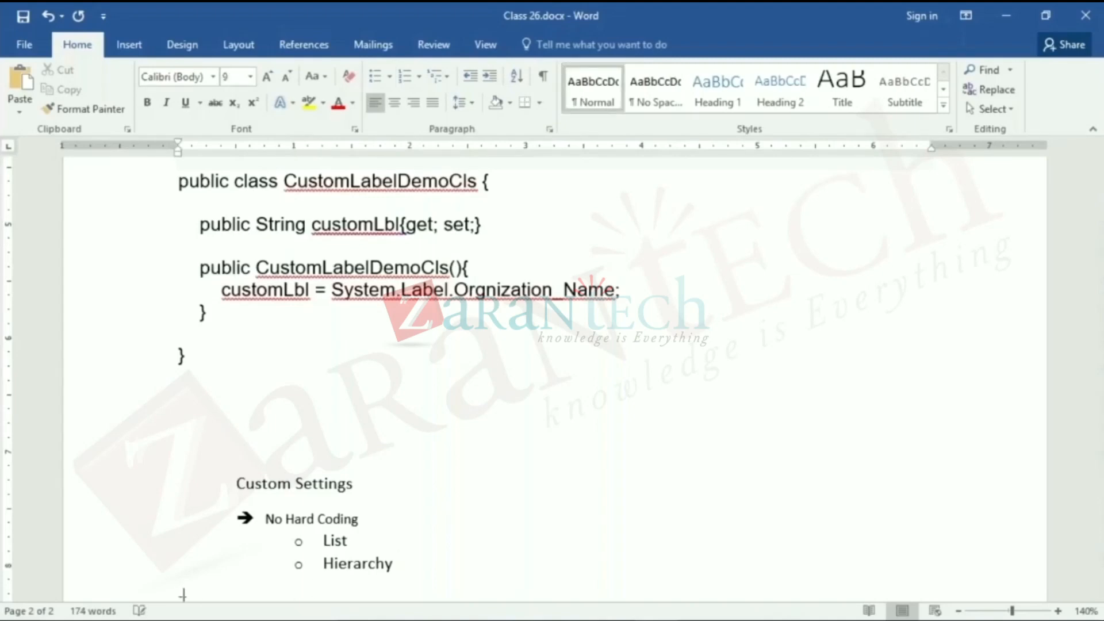
{"action": "key", "text": "ctrl+v"}
{"action": "type", "text": "S"}
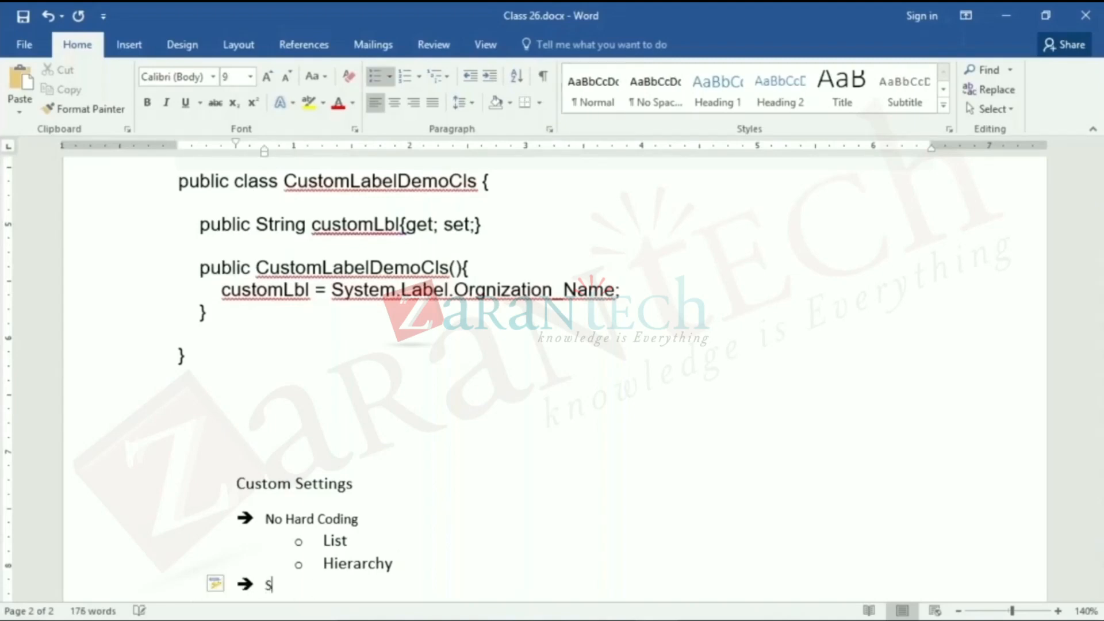
{"action": "type", "text": "tored Like Objects"}
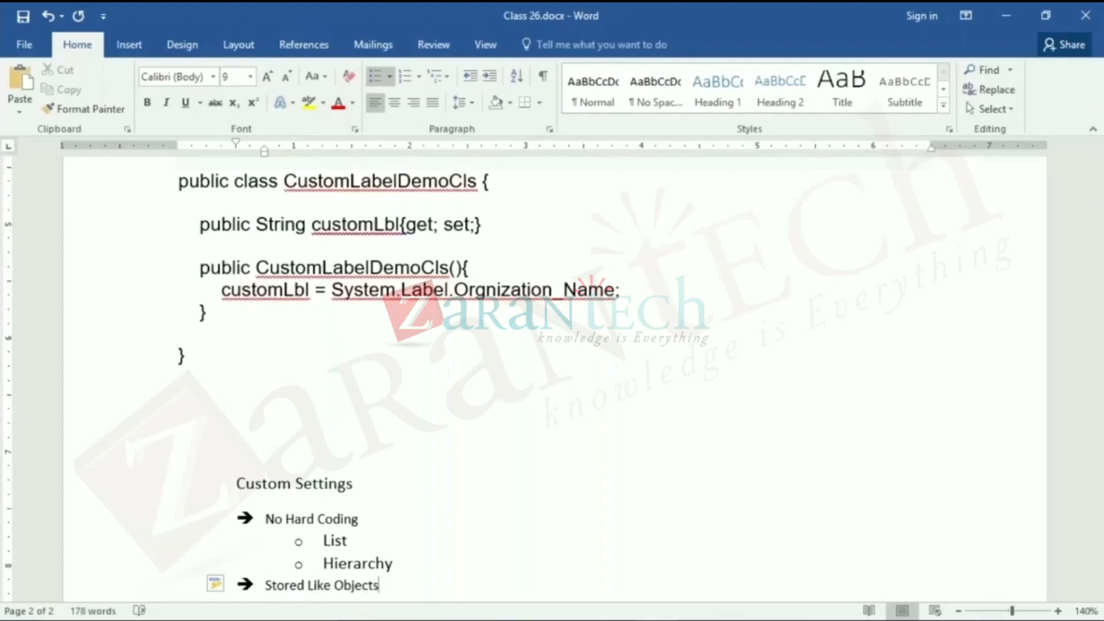
{"action": "key", "text": "Return"}
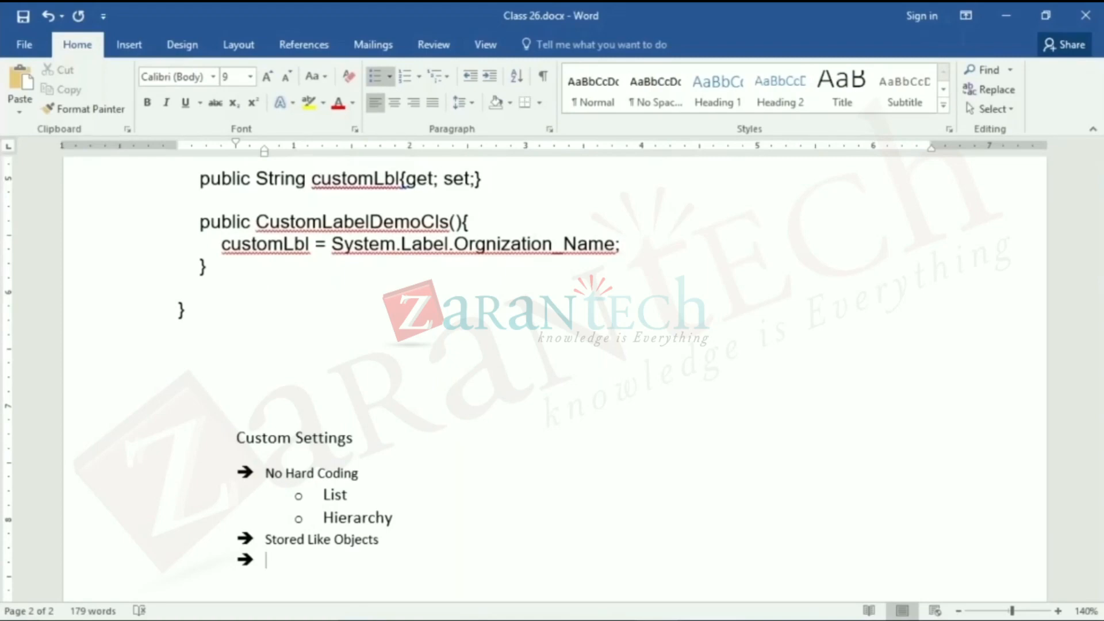
- Enter "Set Up -> Create -> Custom Settings" as the bullet below Stored Like Objects
{"action": "type", "text": "Set Up -> Create"}
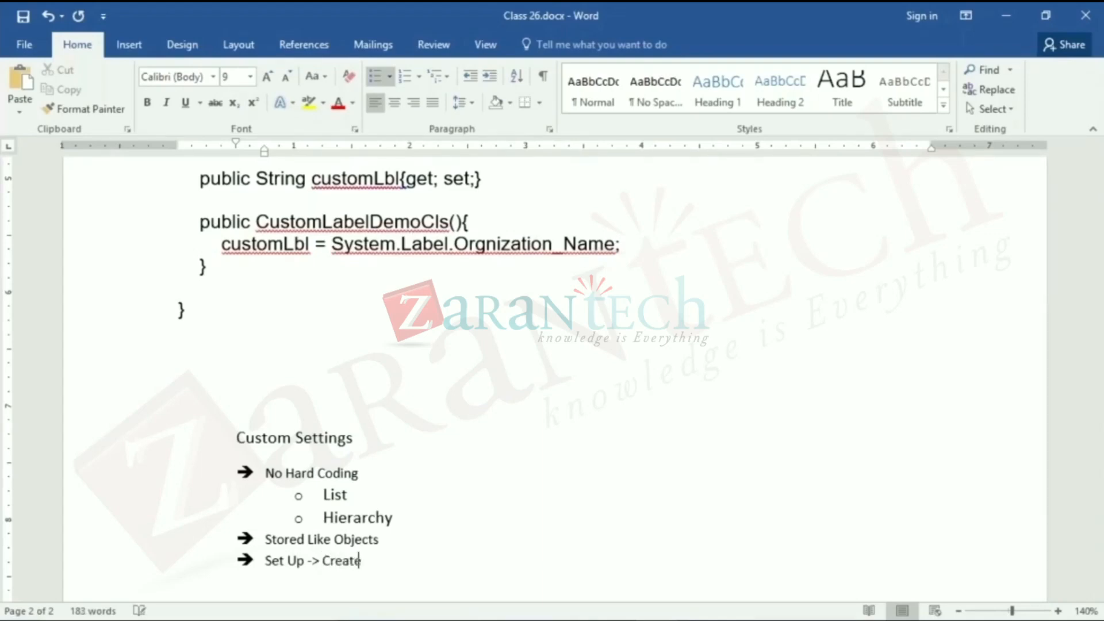
{"action": "type", "text": " -> Custom Settings"}
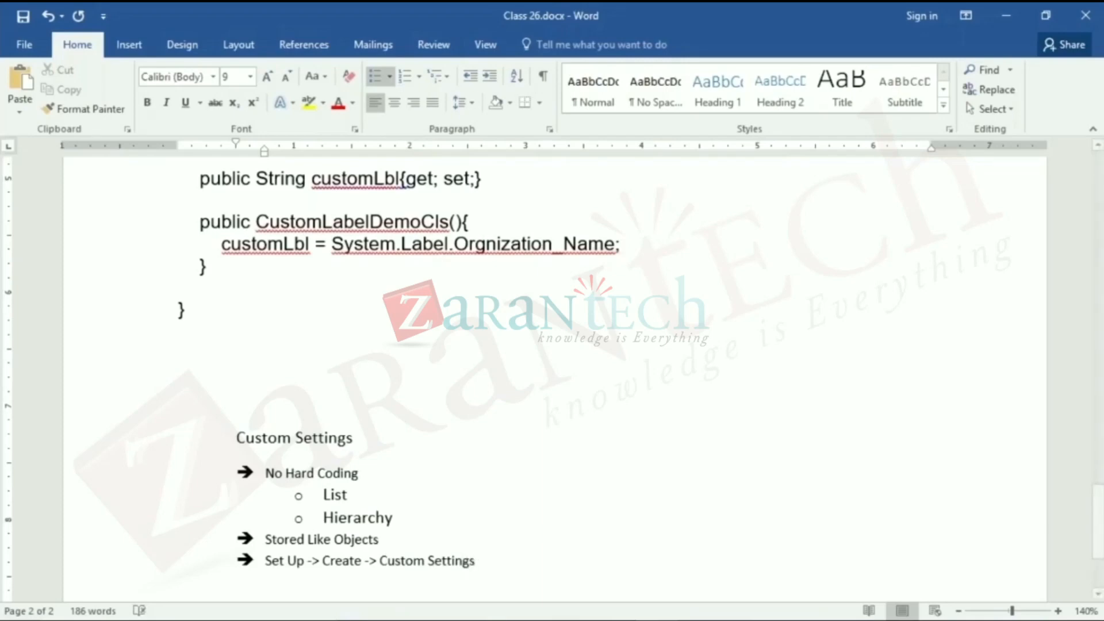
- Switch to Salesforce Setup in the browser, search the setup items for "custom set" and open the Custom Settings page
{"action": "key", "text": "alt+Tab"}
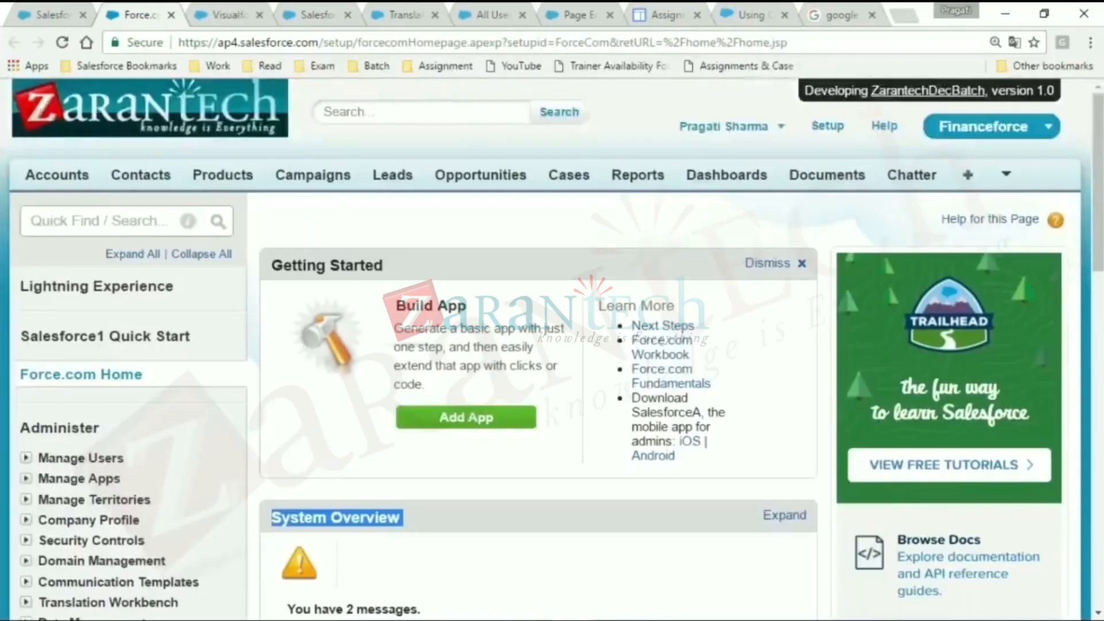
{"action": "left_click", "coordinate": [93, 219]}
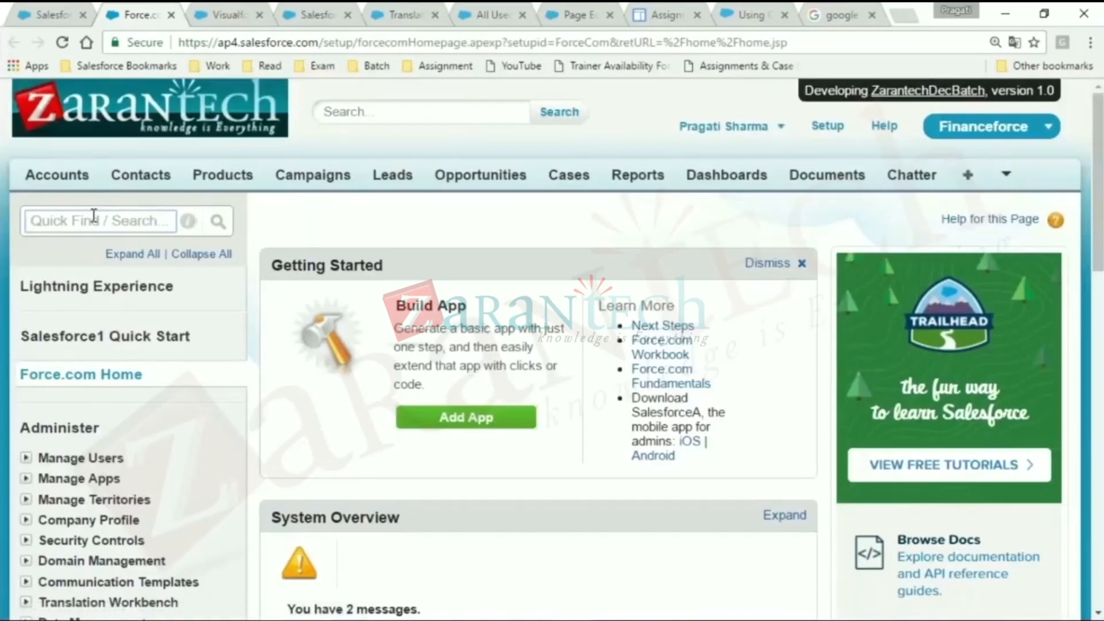
{"action": "type", "text": "cu"}
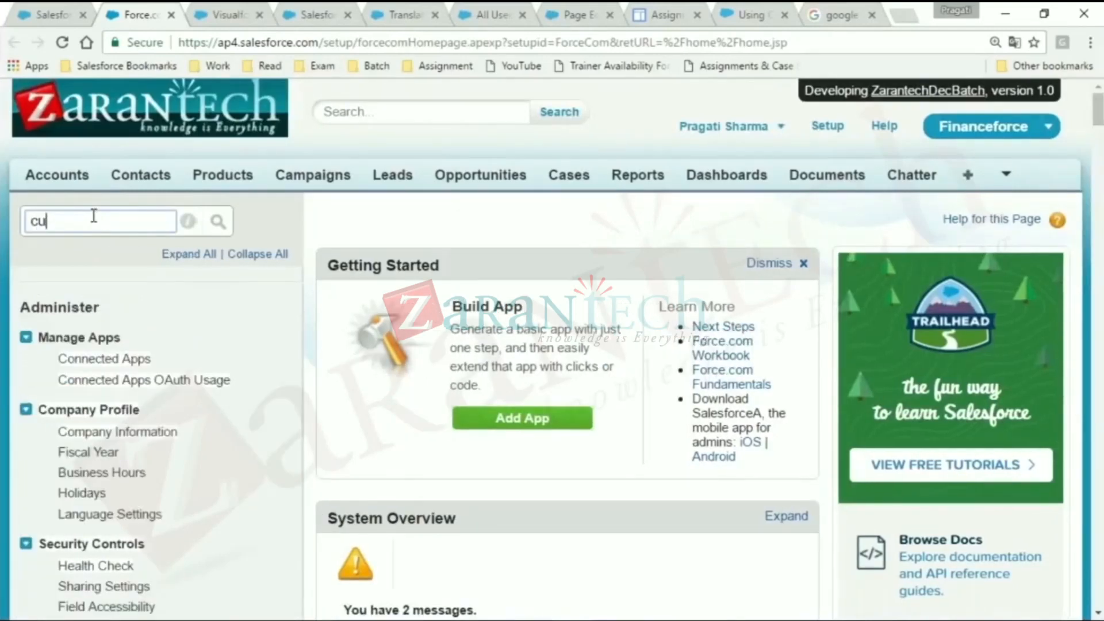
{"action": "type", "text": "ts"}
{"action": "key", "text": "BackSpace"}
{"action": "key", "text": "BackSpace"}
{"action": "key", "text": "BackSpace"}
{"action": "key", "text": "BackSpace"}
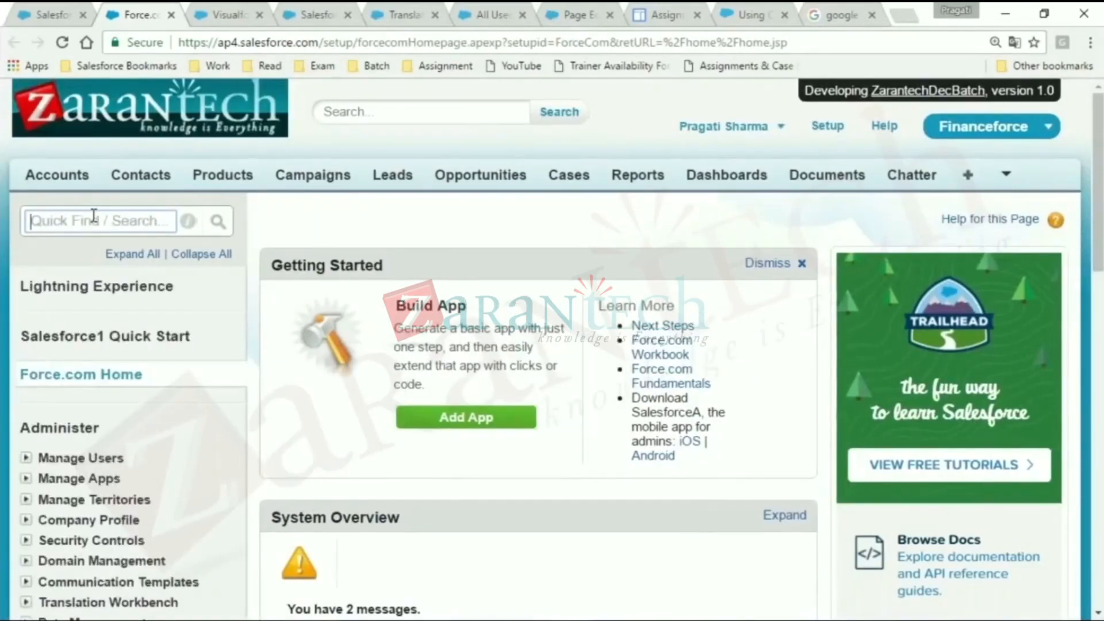
{"action": "type", "text": "custom set"}
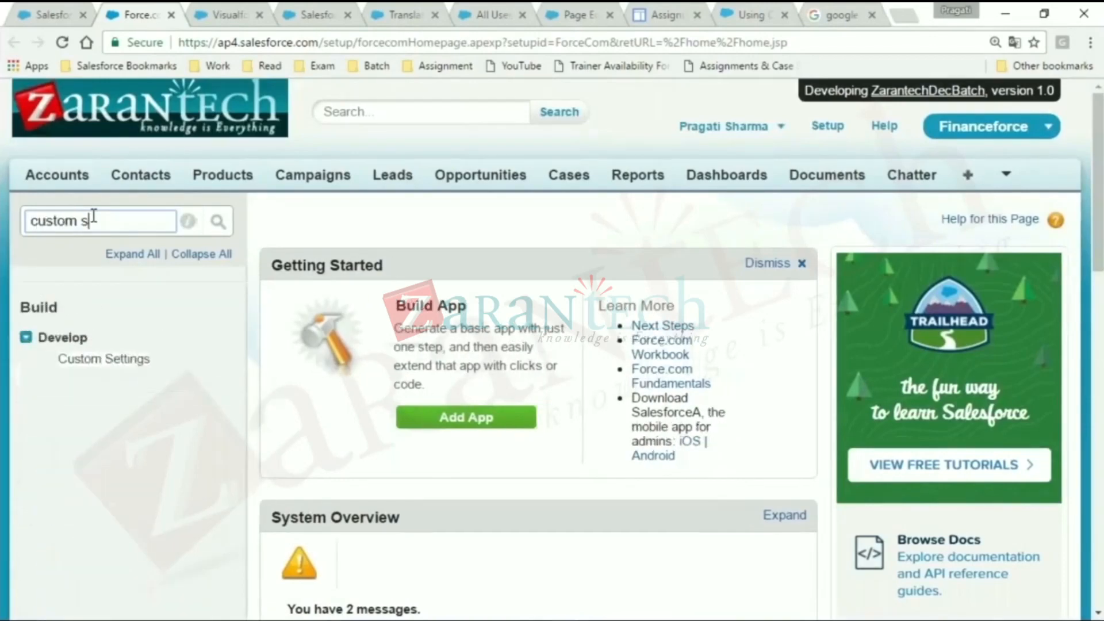
{"action": "left_click", "coordinate": [130, 361]}
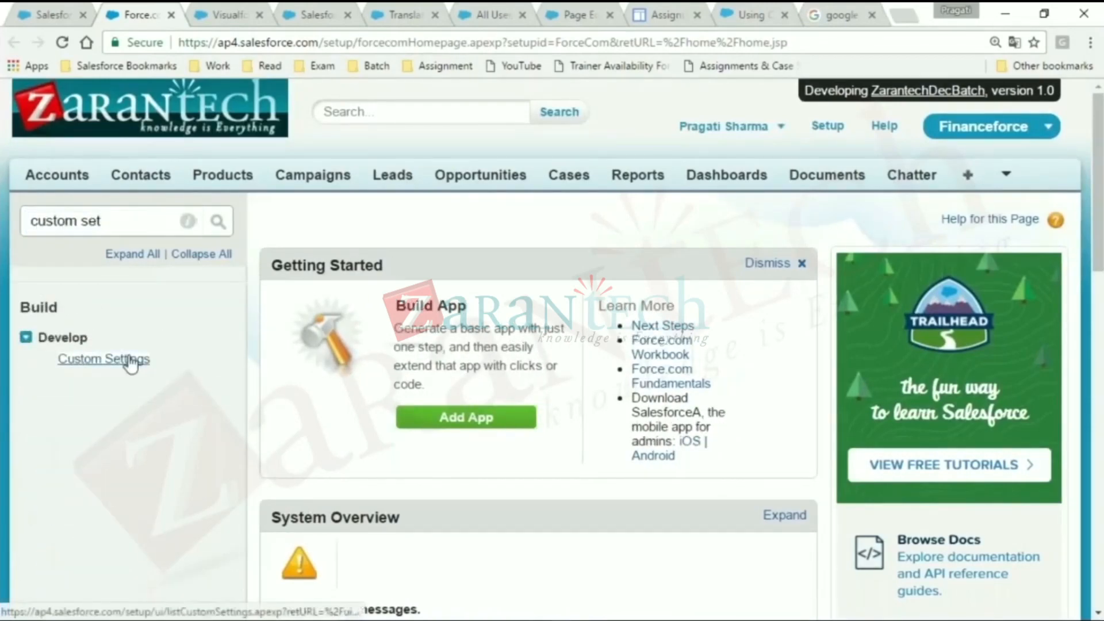
- Return to the Word notes and replace "Create" with "Develop" in the Set Up path bullet
{"action": "key", "text": "alt+Tab"}
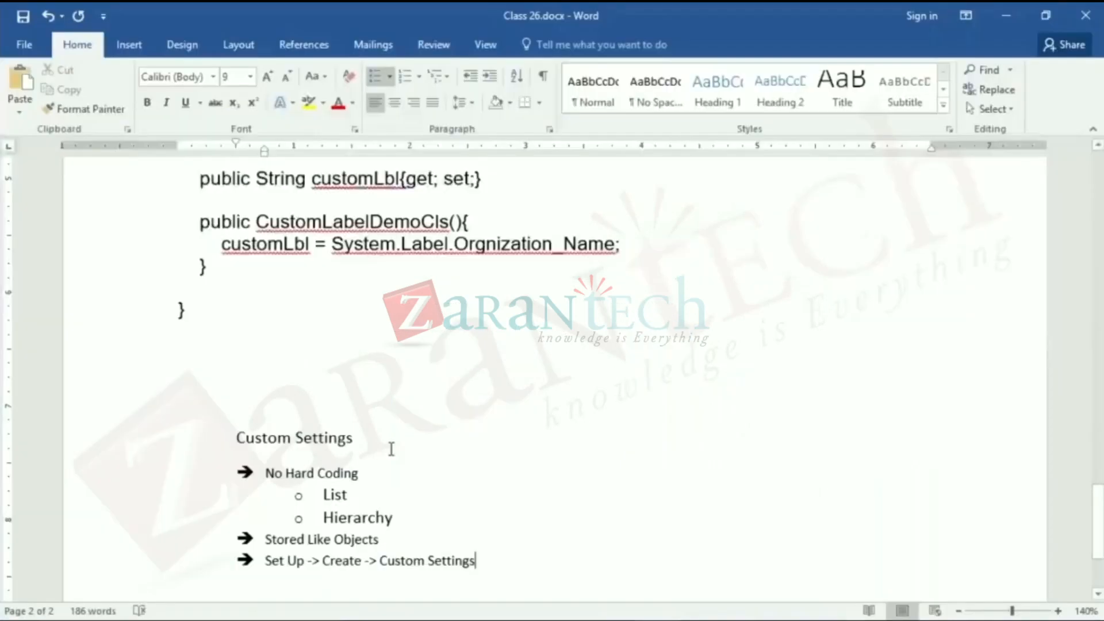
{"action": "double_click", "coordinate": [338, 566]}
{"action": "type", "text": "Deb"}
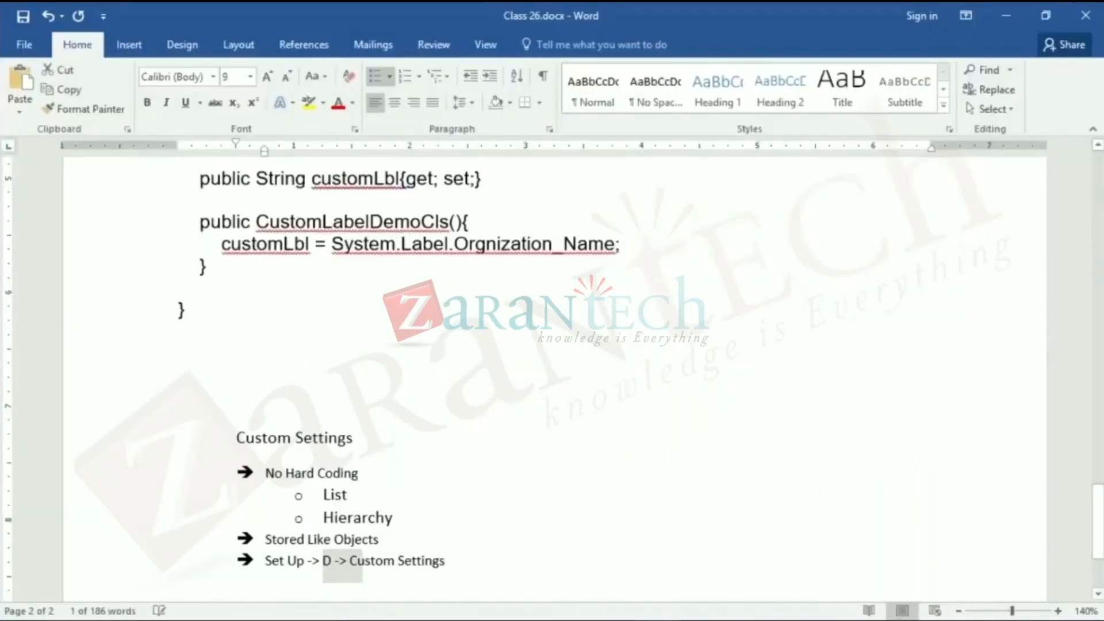
{"action": "key", "text": "BackSpace"}
{"action": "type", "text": "velop"}
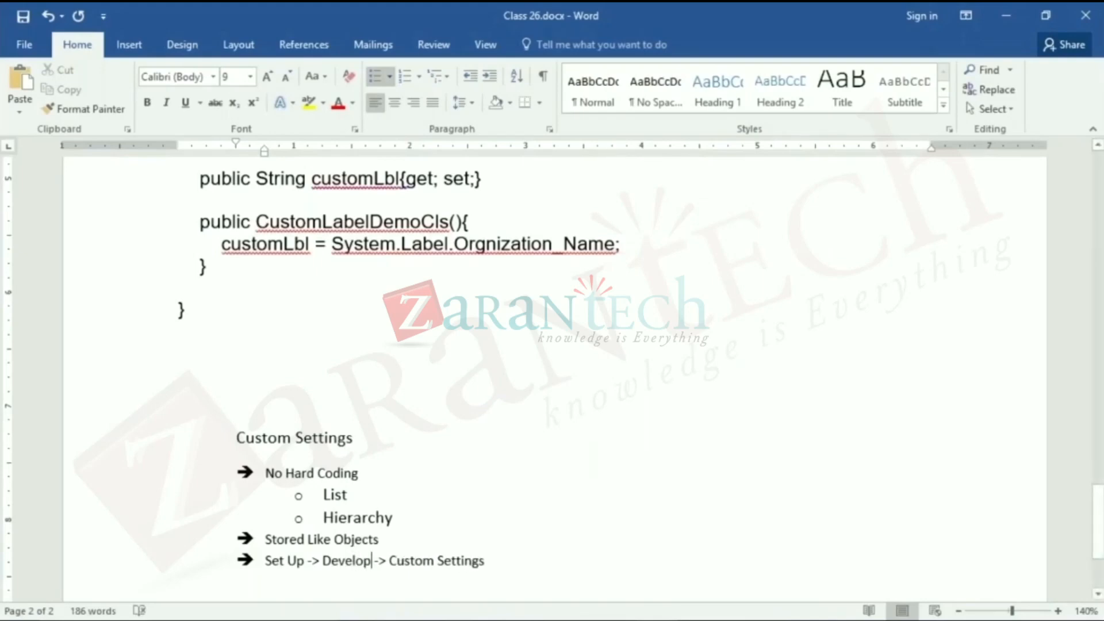
- Switch back to the Custom Settings page in the browser and reset its zoom to the default
{"action": "key", "text": "alt+Tab"}
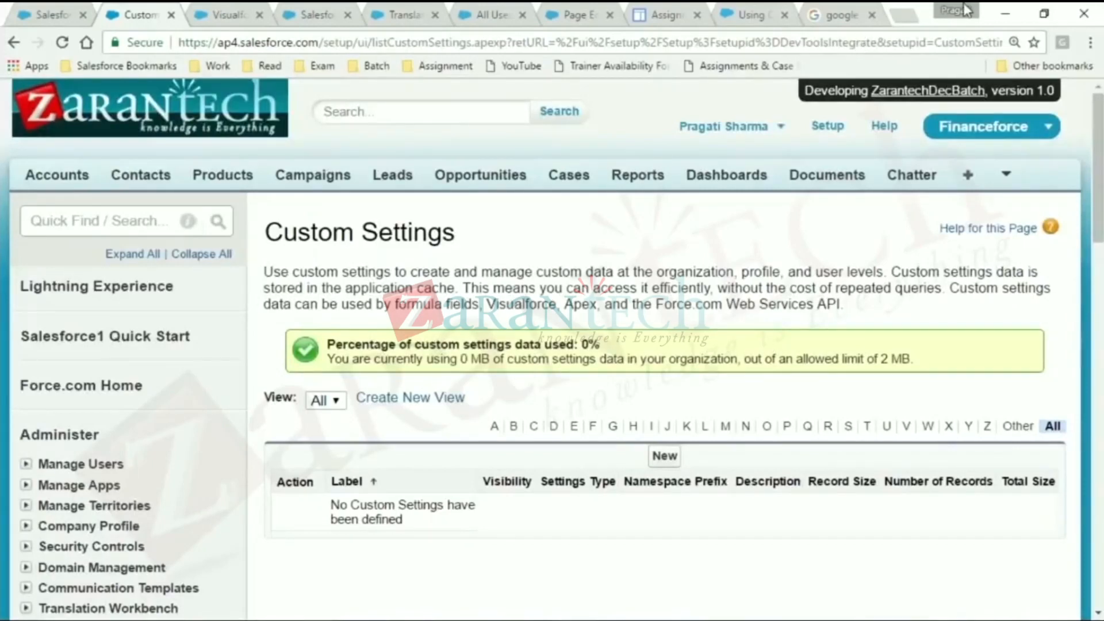
{"action": "left_click", "coordinate": [1014, 42]}
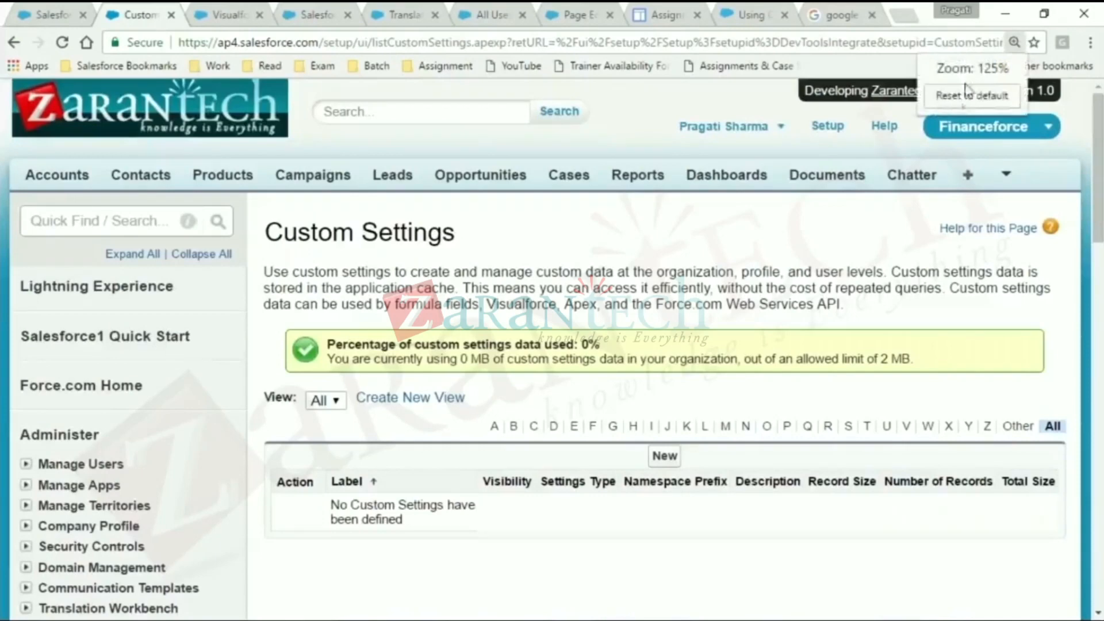
{"action": "left_click", "coordinate": [966, 100]}
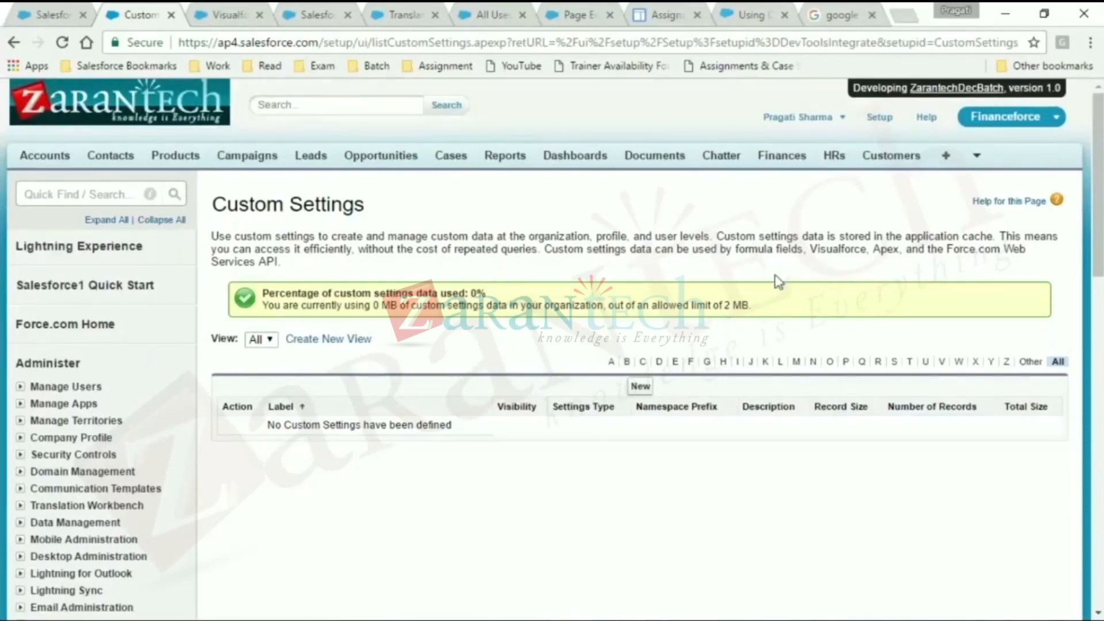
- Create and save a custom setting with label Country, object name Capital, setting type List and visibility Protected
{"action": "left_click", "coordinate": [640, 386]}
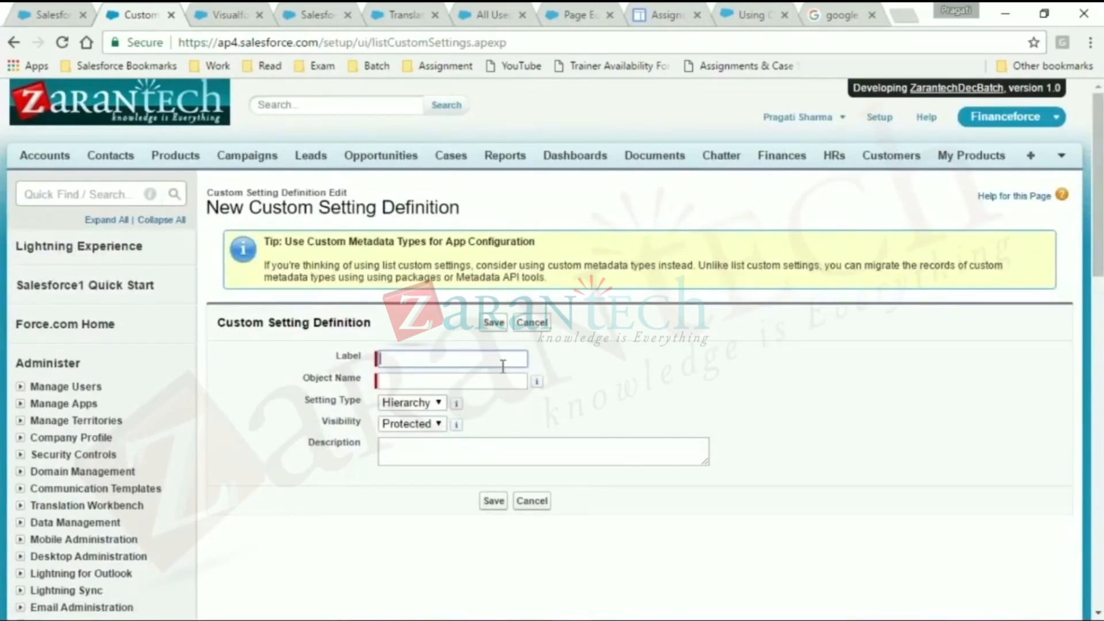
{"action": "type", "text": "Country"}
{"action": "key", "text": "Tab"}
{"action": "type", "text": "Capital"}
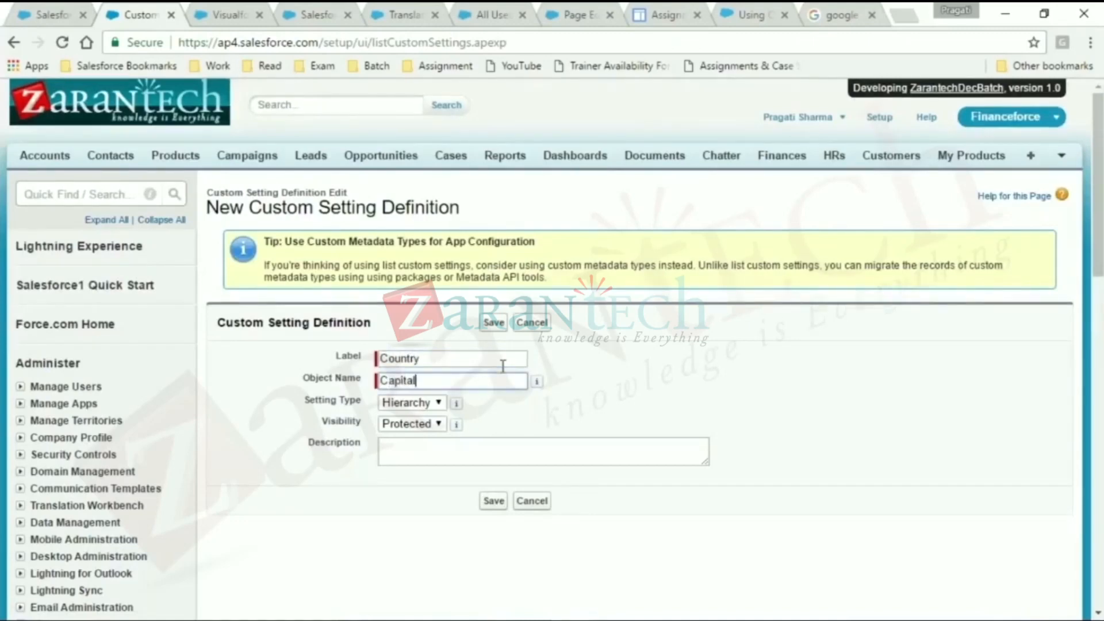
{"action": "left_click", "coordinate": [439, 403]}
{"action": "left_click", "coordinate": [414, 435]}
{"action": "left_click", "coordinate": [431, 459]}
{"action": "left_click", "coordinate": [494, 500]}
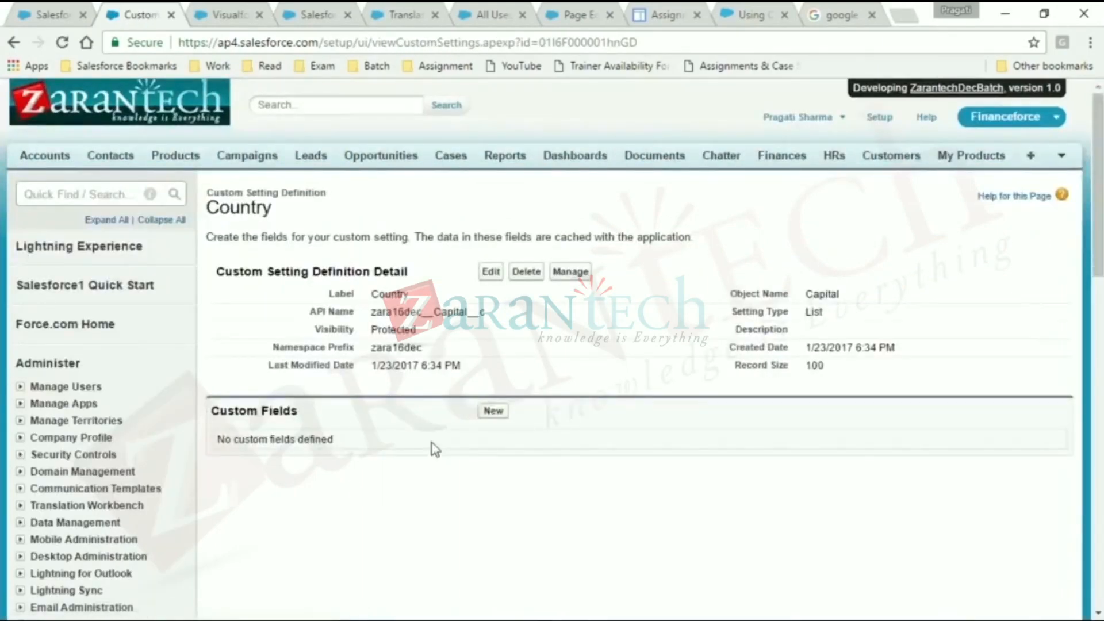
- Start a new custom field for the Country setting with the Text data type and continue to its details
{"action": "left_click", "coordinate": [489, 412]}
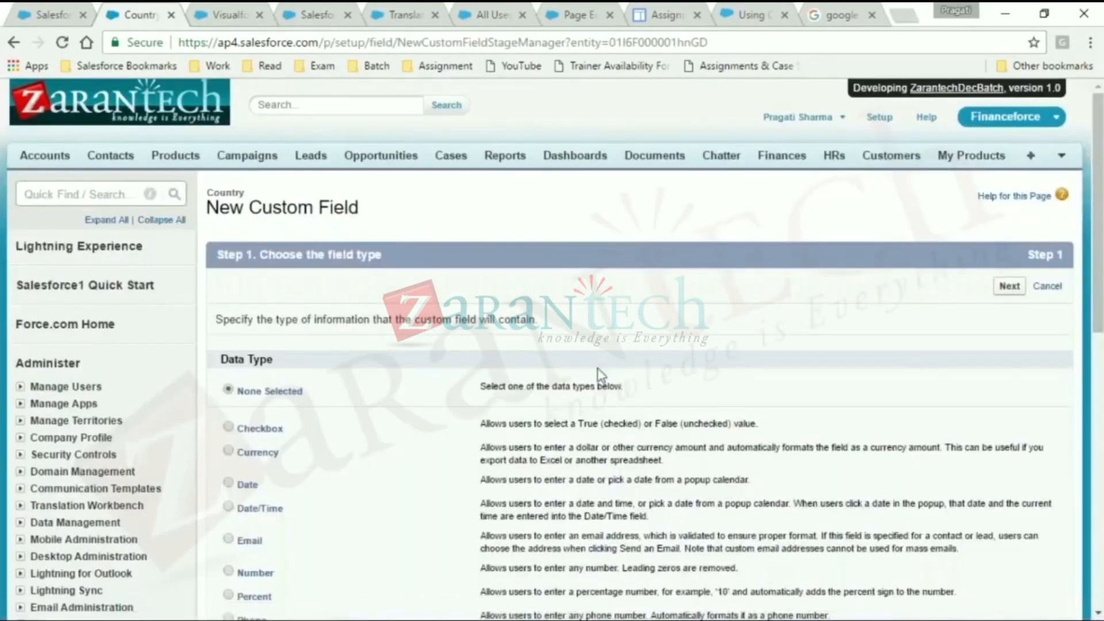
{"action": "left_click_drag", "start_coordinate": [1103, 267], "coordinate": [1103, 268]}
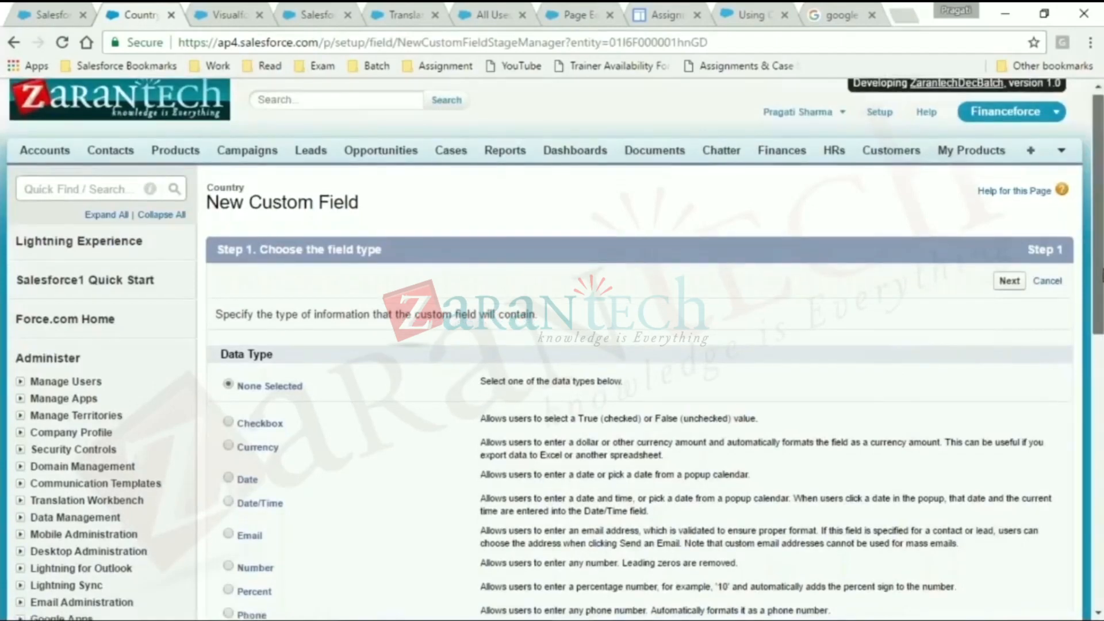
{"action": "scroll", "coordinate": [230, 420], "scroll_direction": "down", "scroll_amount": 2}
{"action": "left_click", "coordinate": [246, 520]}
{"action": "left_click", "coordinate": [1005, 167]}
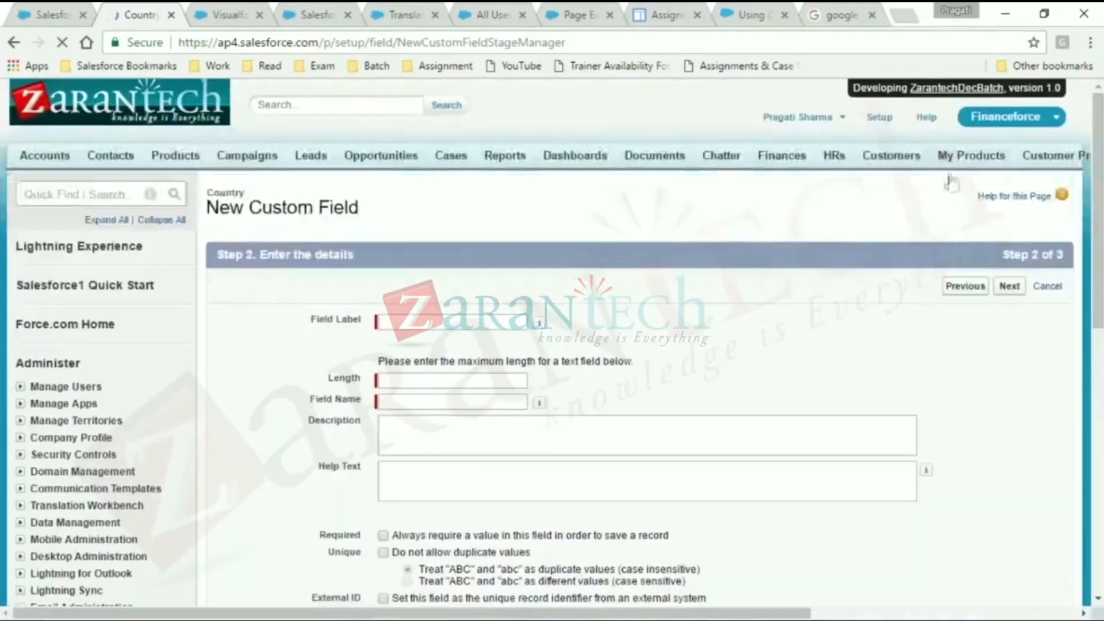
- Label the text field Capital, set its length to 255, keep the field name Capital and save the field
{"action": "type", "text": "Capital"}
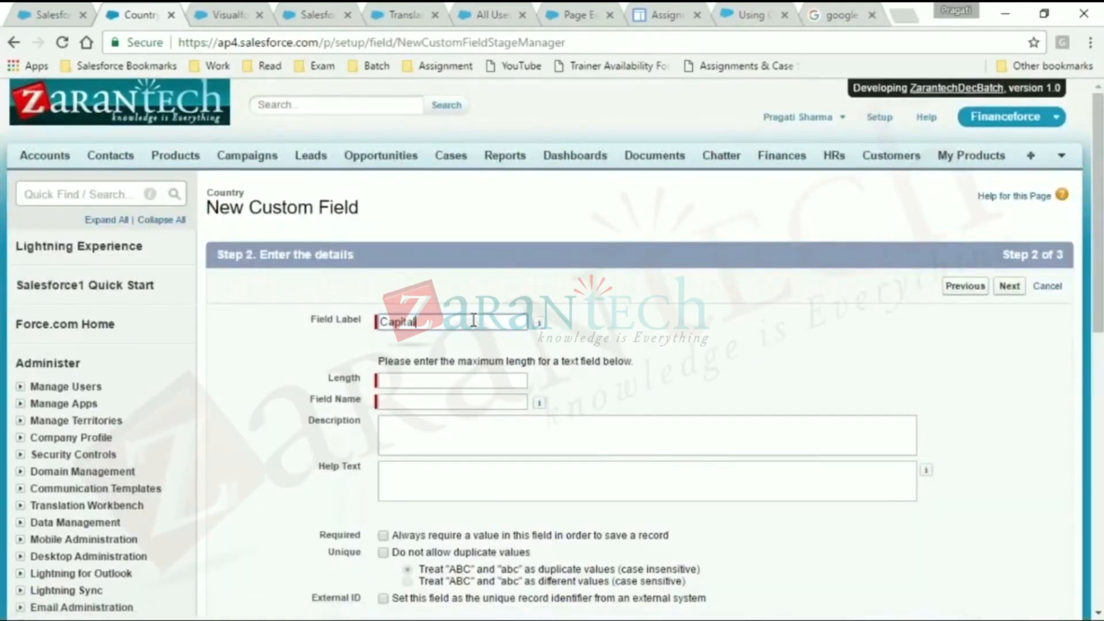
{"action": "left_click", "coordinate": [484, 382]}
{"action": "left_click", "coordinate": [485, 382]}
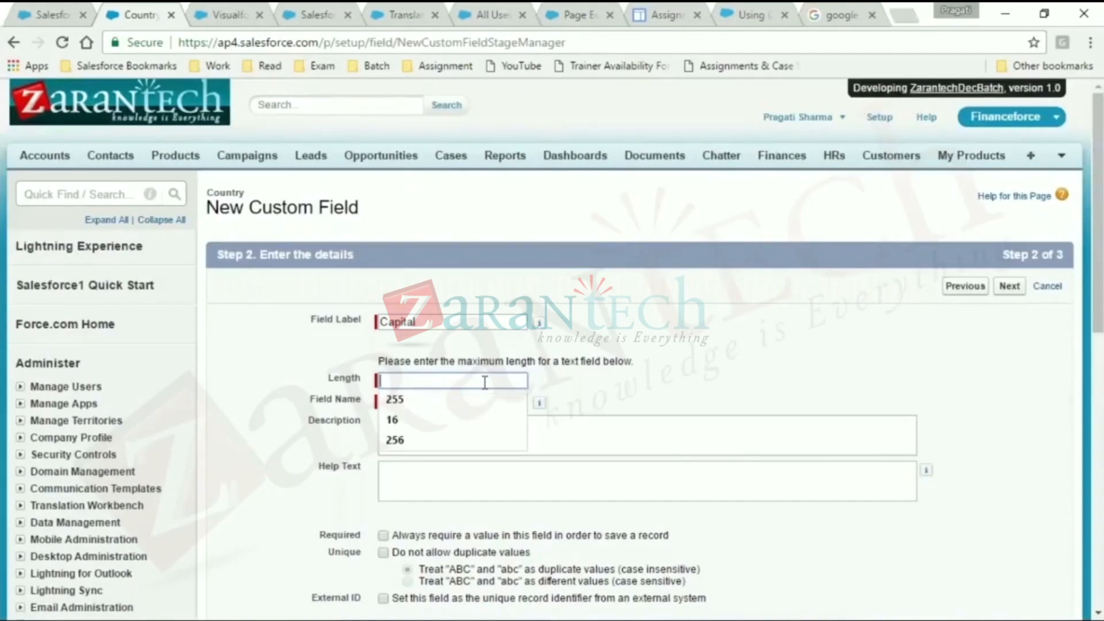
{"action": "key", "text": "Down"}
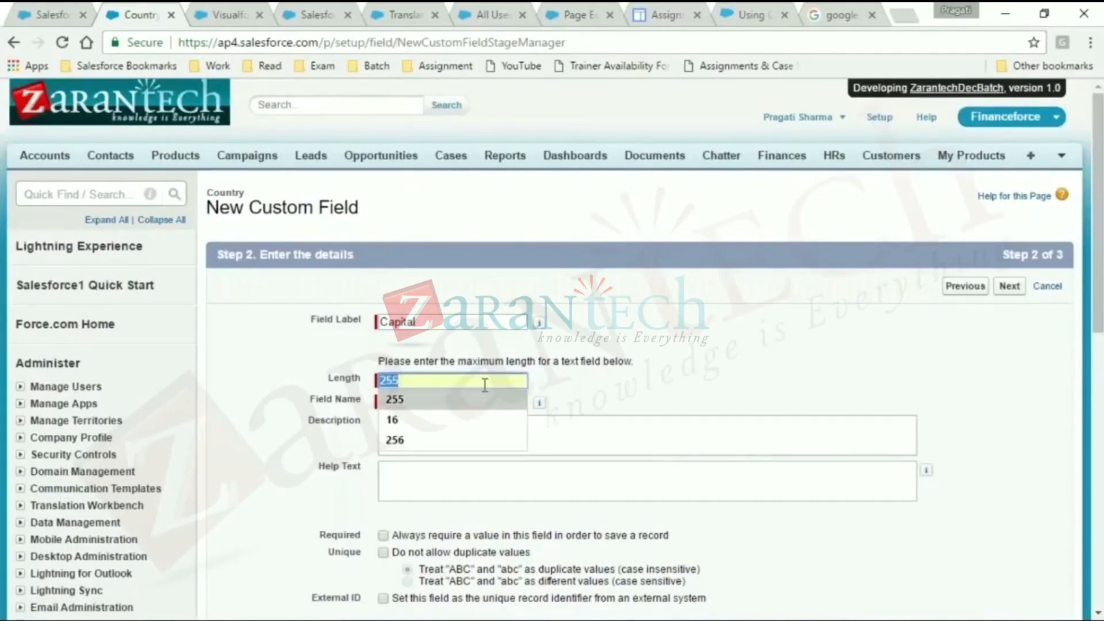
{"action": "left_click", "coordinate": [485, 399]}
{"action": "left_click", "coordinate": [621, 420]}
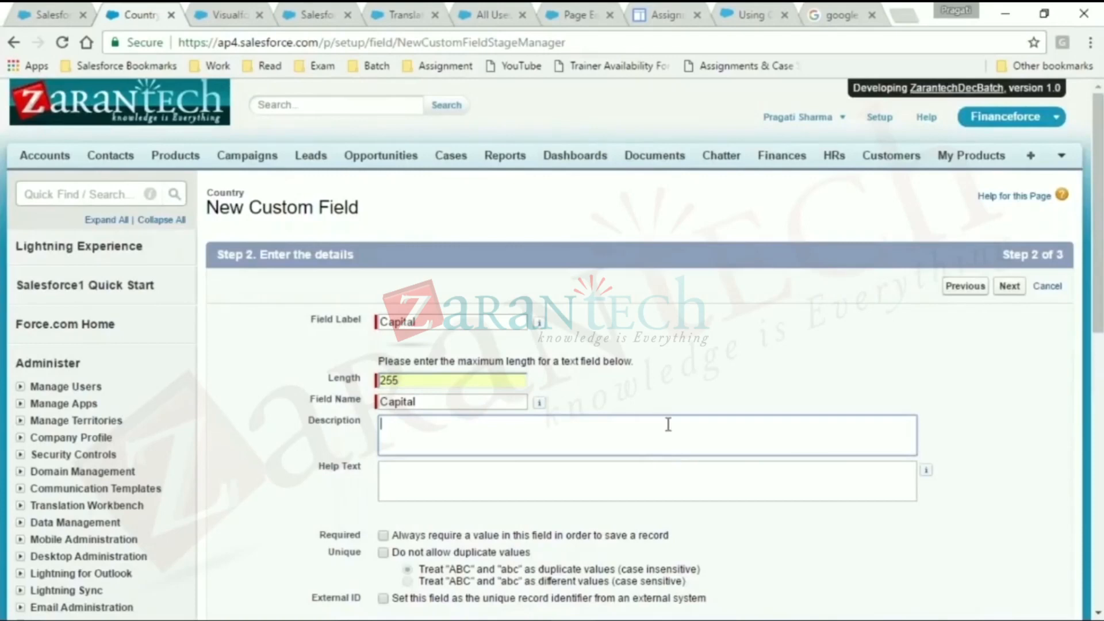
{"action": "left_click", "coordinate": [1010, 287]}
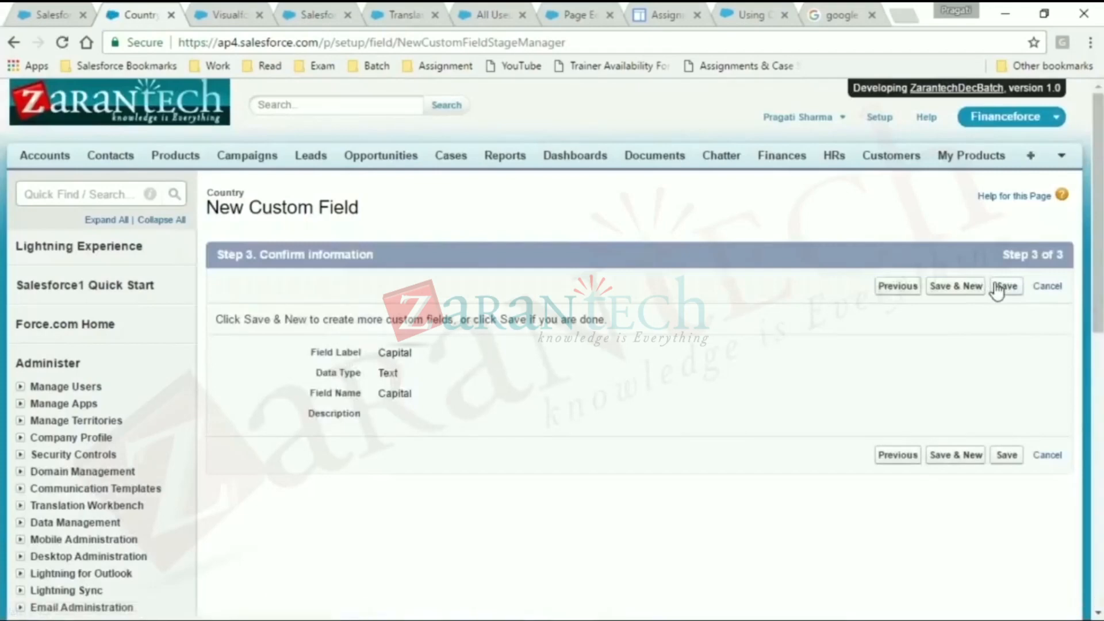
{"action": "left_click", "coordinate": [1006, 286]}
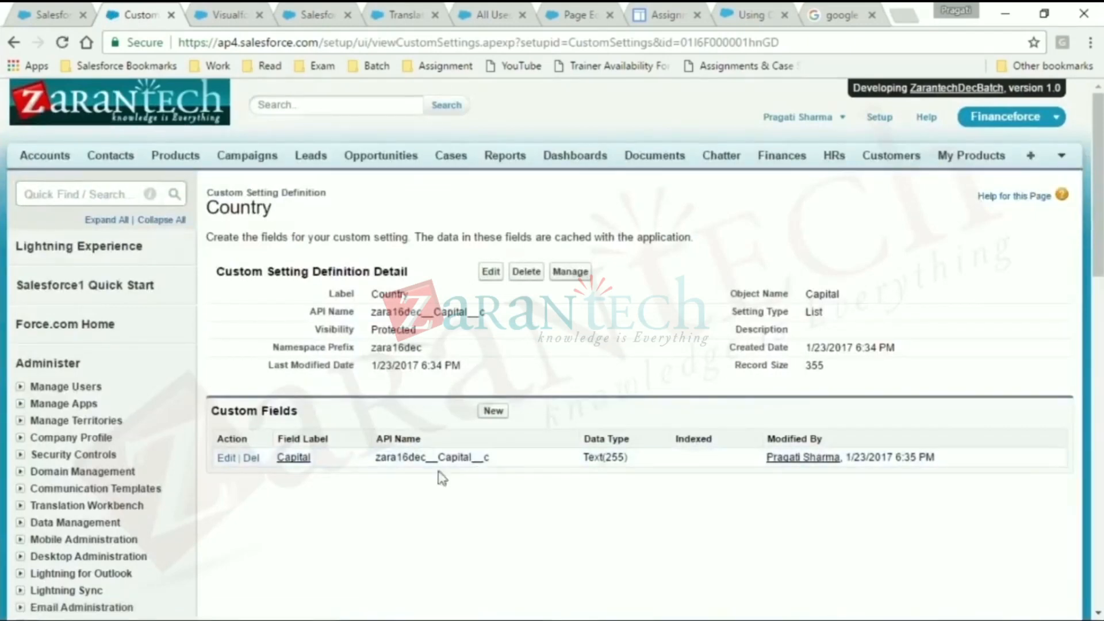
- Start another custom field for the Country setting with the Checkbox data type and continue to its details
{"action": "left_click", "coordinate": [493, 411]}
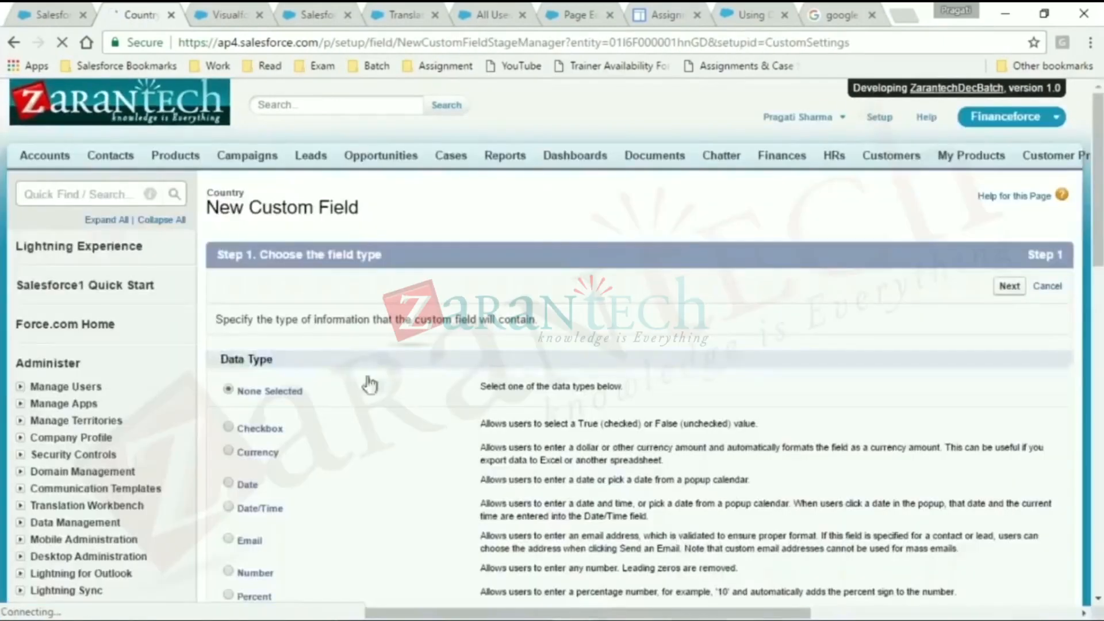
{"action": "left_click_drag", "start_coordinate": [245, 433], "coordinate": [190, 489]}
{"action": "left_click", "coordinate": [253, 436]}
{"action": "left_click", "coordinate": [256, 435]}
{"action": "left_click", "coordinate": [1009, 286]}
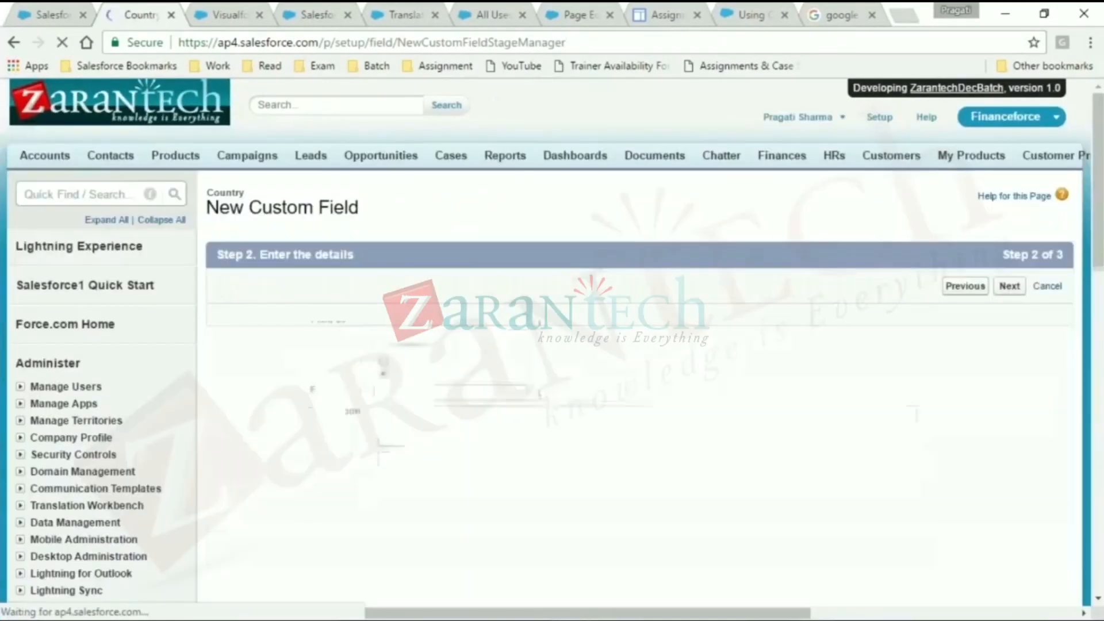
- Label the checkbox field IsActive, leave its default value Unchecked and save the field
{"action": "left_click", "coordinate": [514, 324]}
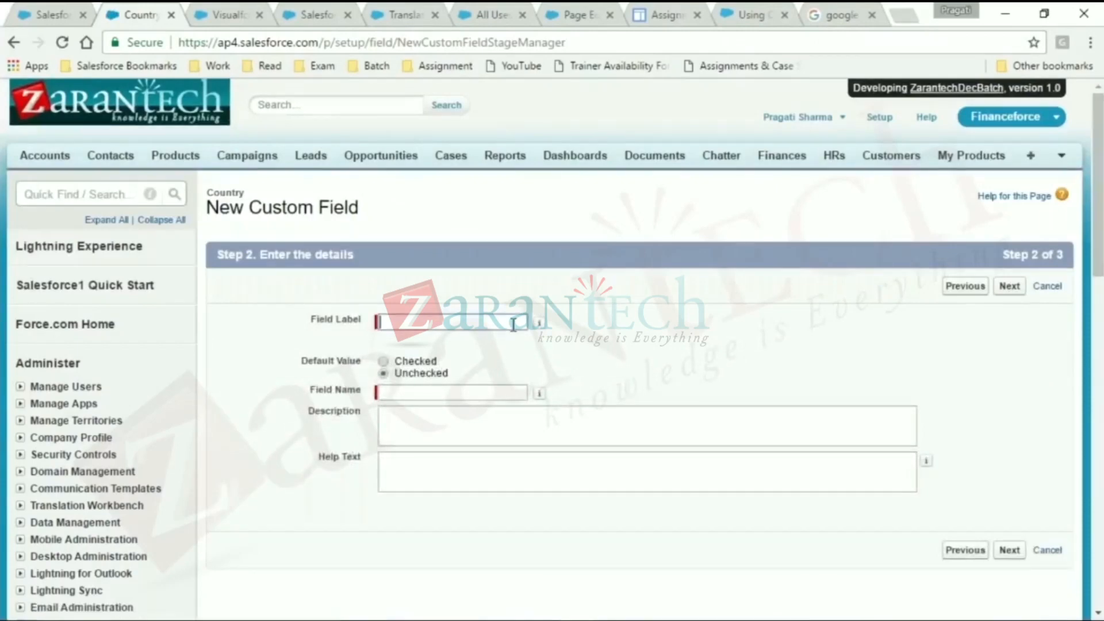
{"action": "type", "text": "IsActive"}
{"action": "key", "text": "Tab"}
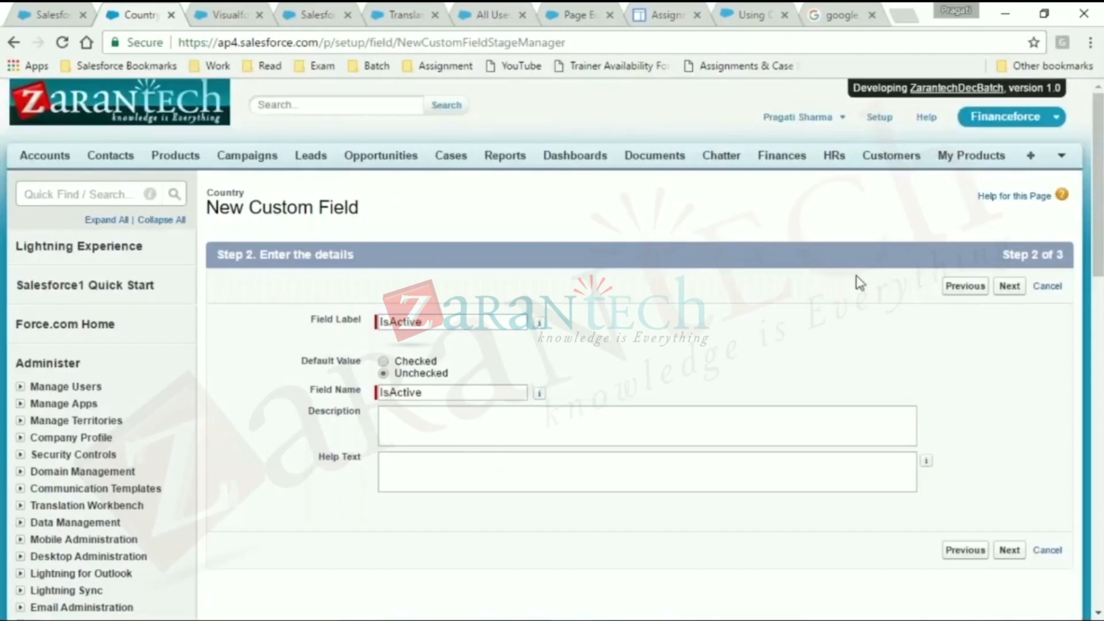
{"action": "left_click", "coordinate": [1012, 287]}
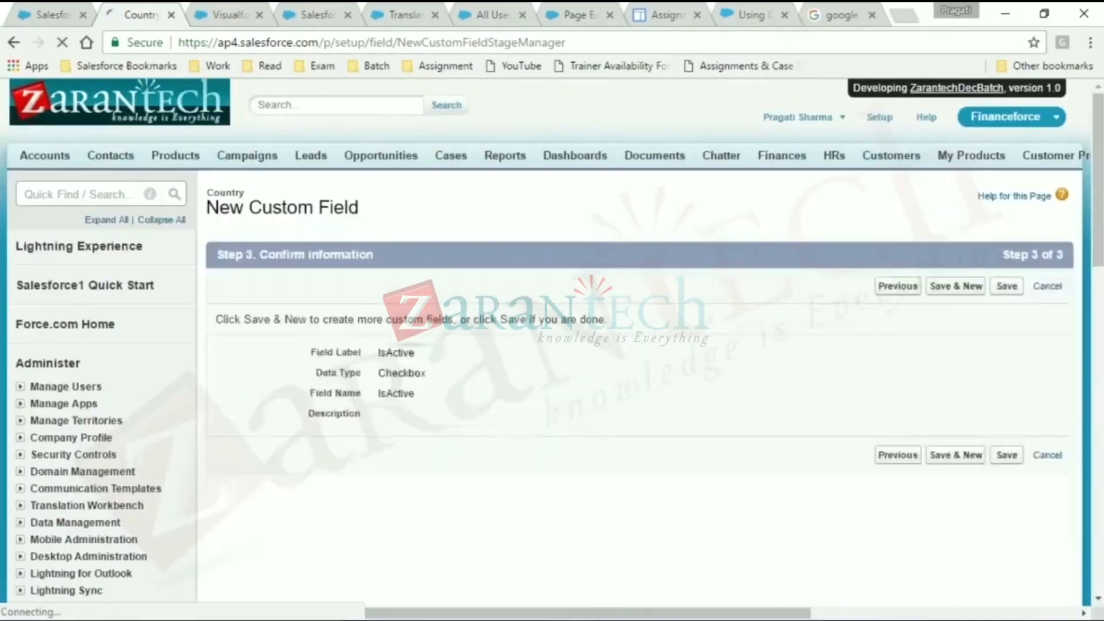
{"action": "left_click", "coordinate": [1010, 285]}
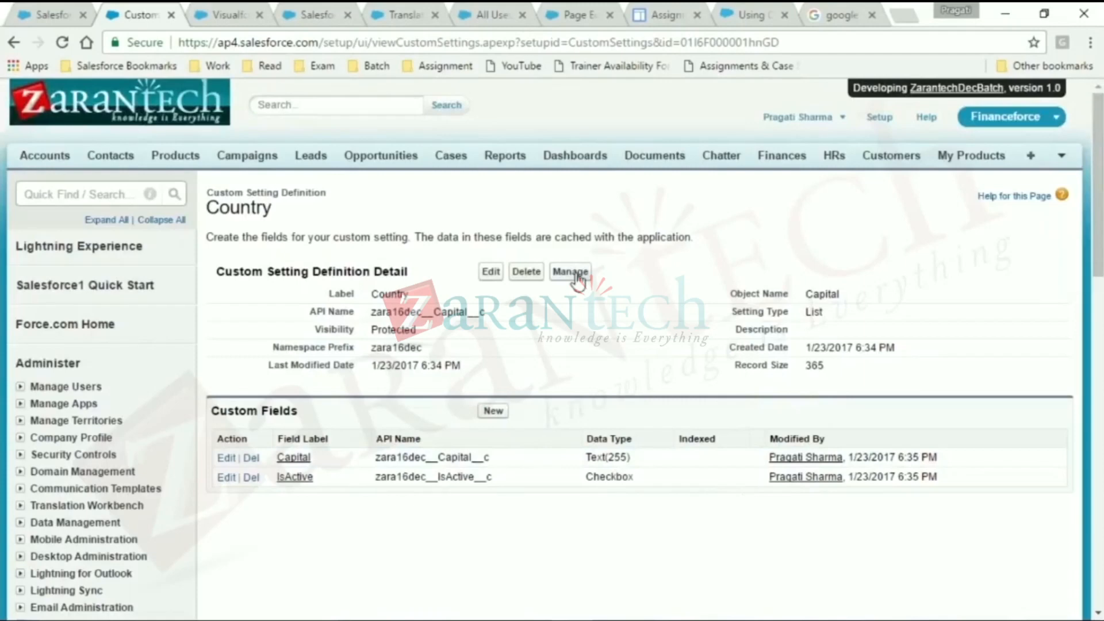
- Add a Country data record named India with Capital New Delhi and IsActive checked, save it and return to the record list
{"action": "left_click", "coordinate": [577, 274]}
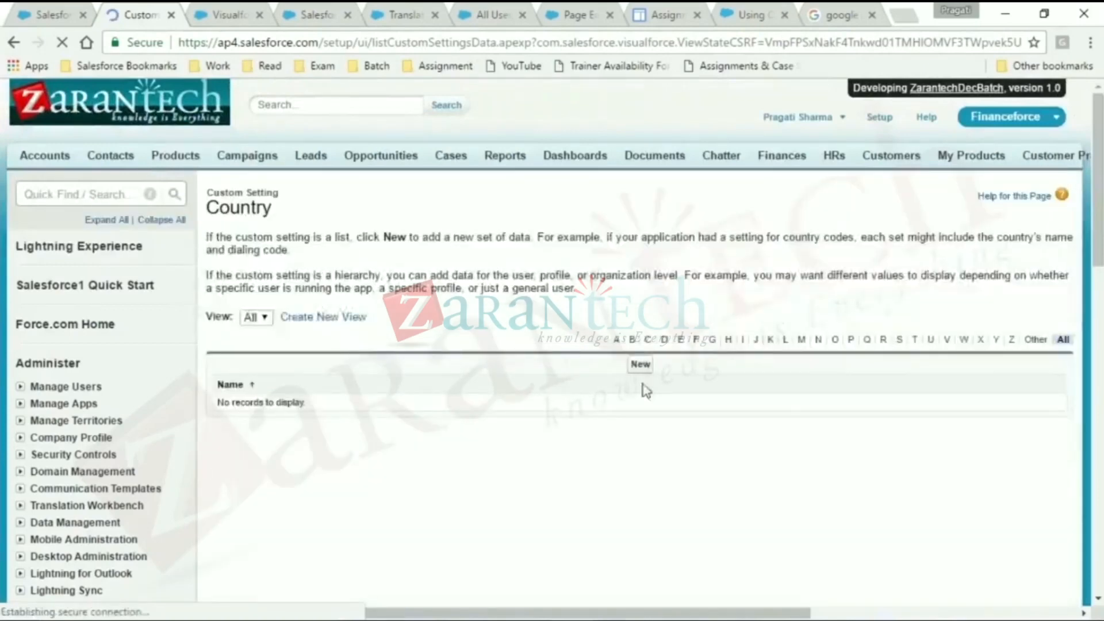
{"action": "left_click", "coordinate": [640, 364]}
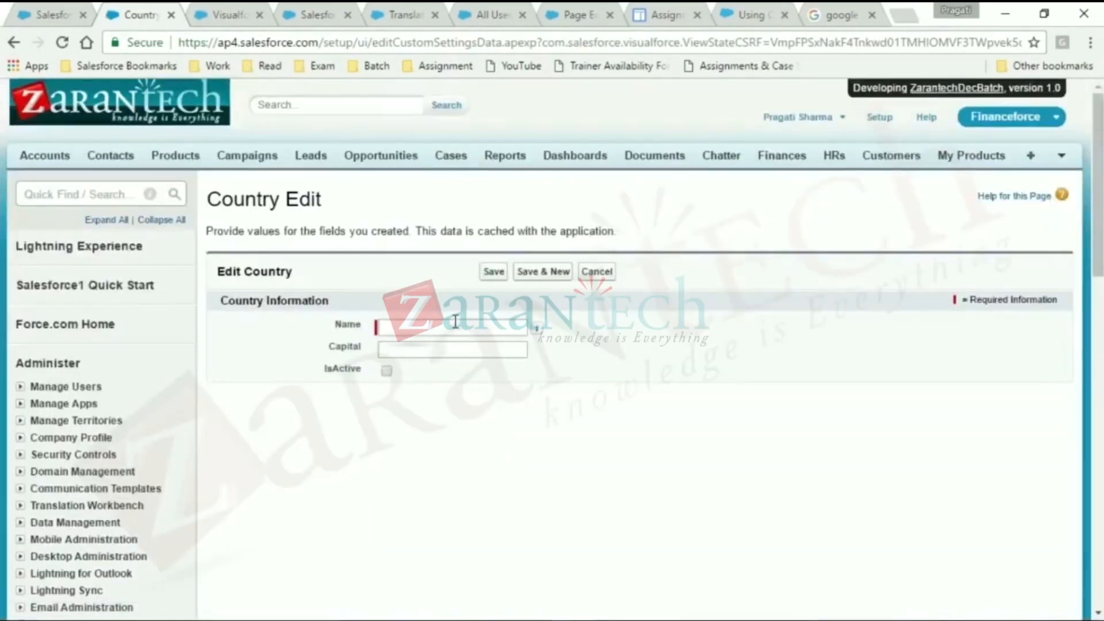
{"action": "left_click", "coordinate": [455, 321]}
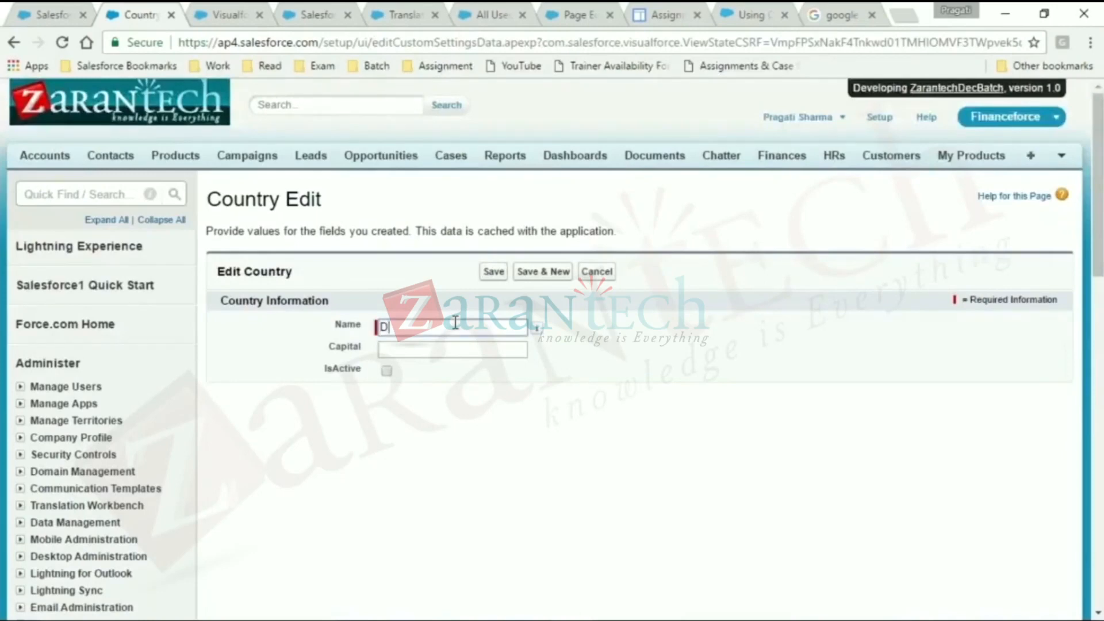
{"action": "left_click", "coordinate": [479, 350]}
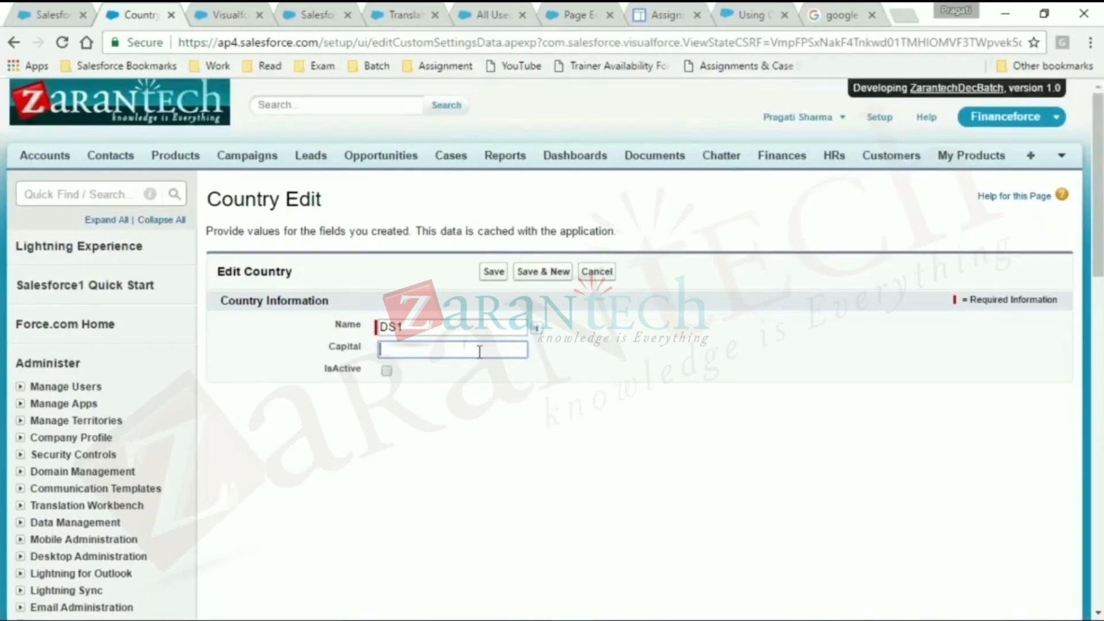
{"action": "double_click", "coordinate": [457, 334]}
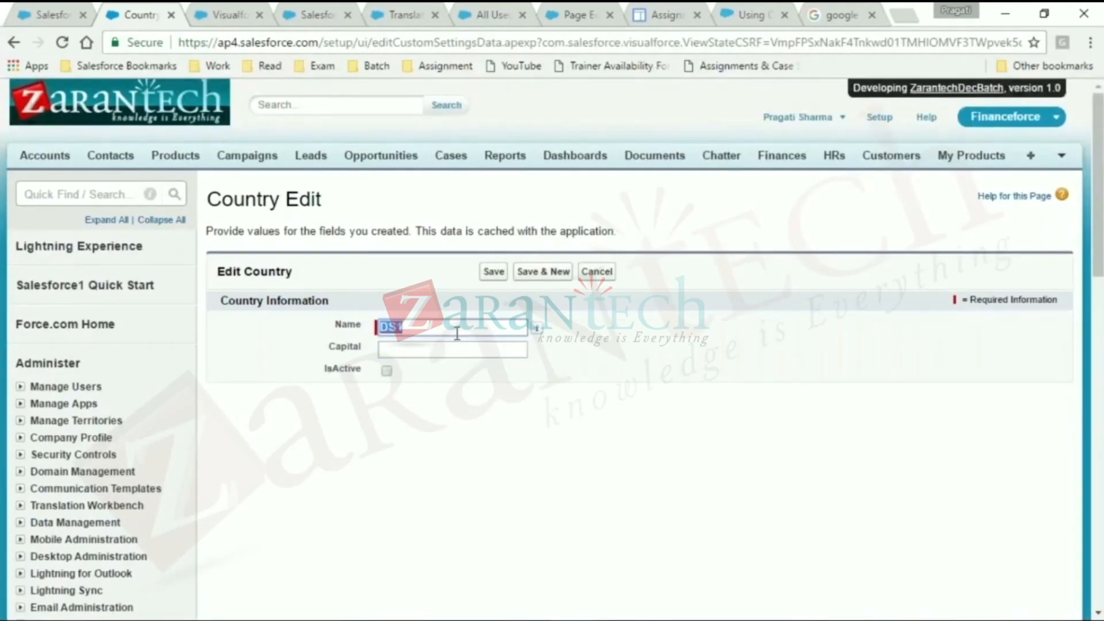
{"action": "key", "text": "BackSpace"}
{"action": "left_click", "coordinate": [459, 351]}
{"action": "type", "text": "New Delhi"}
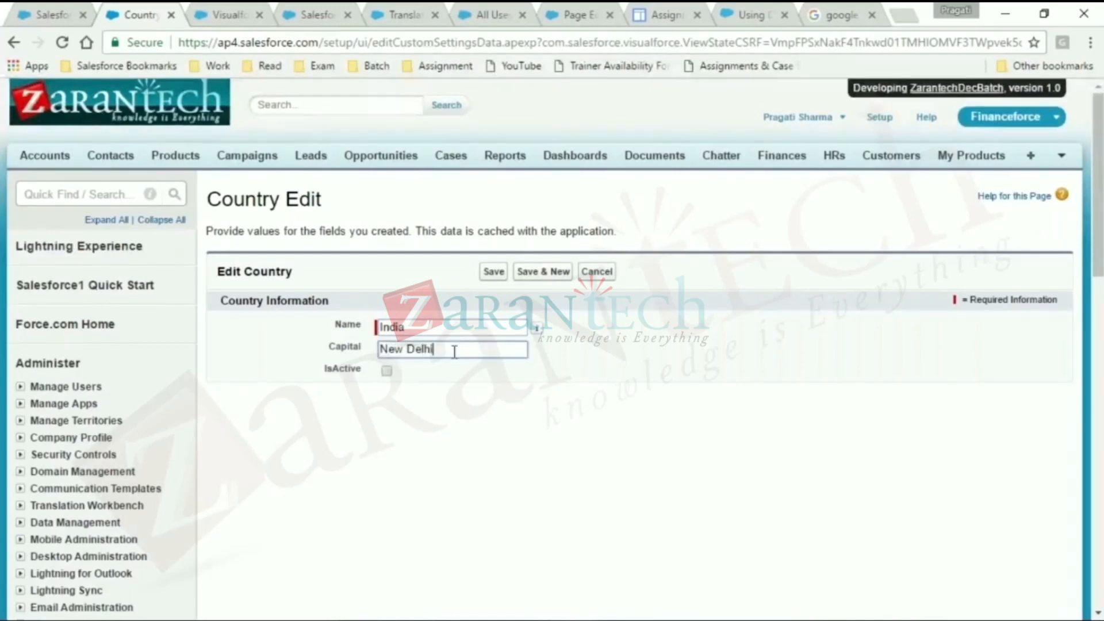
{"action": "left_click", "coordinate": [386, 370]}
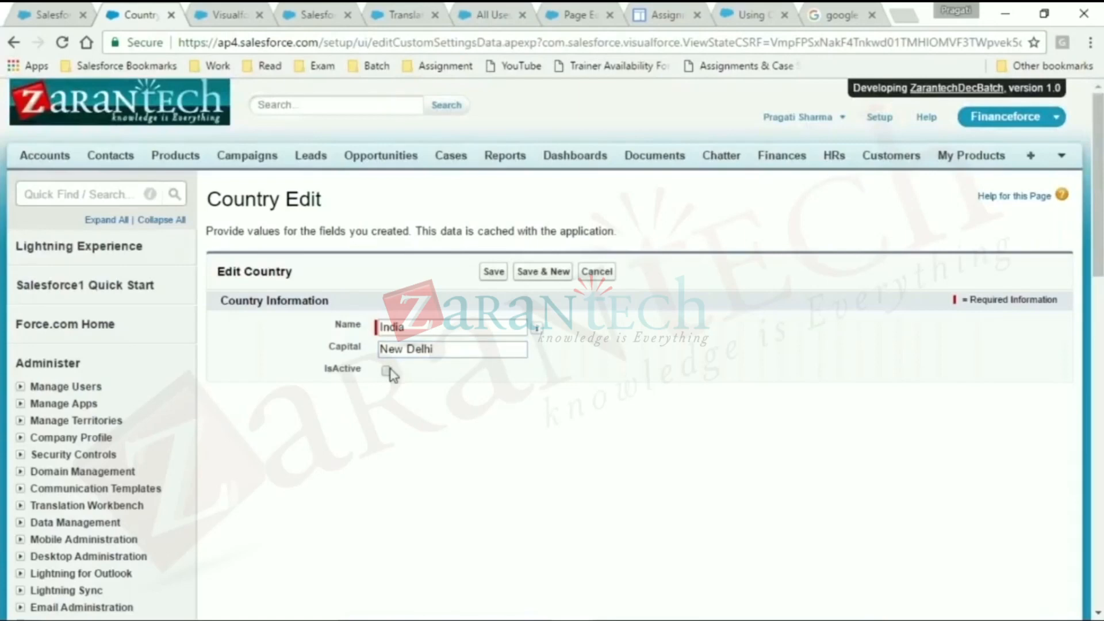
{"action": "left_click", "coordinate": [493, 271]}
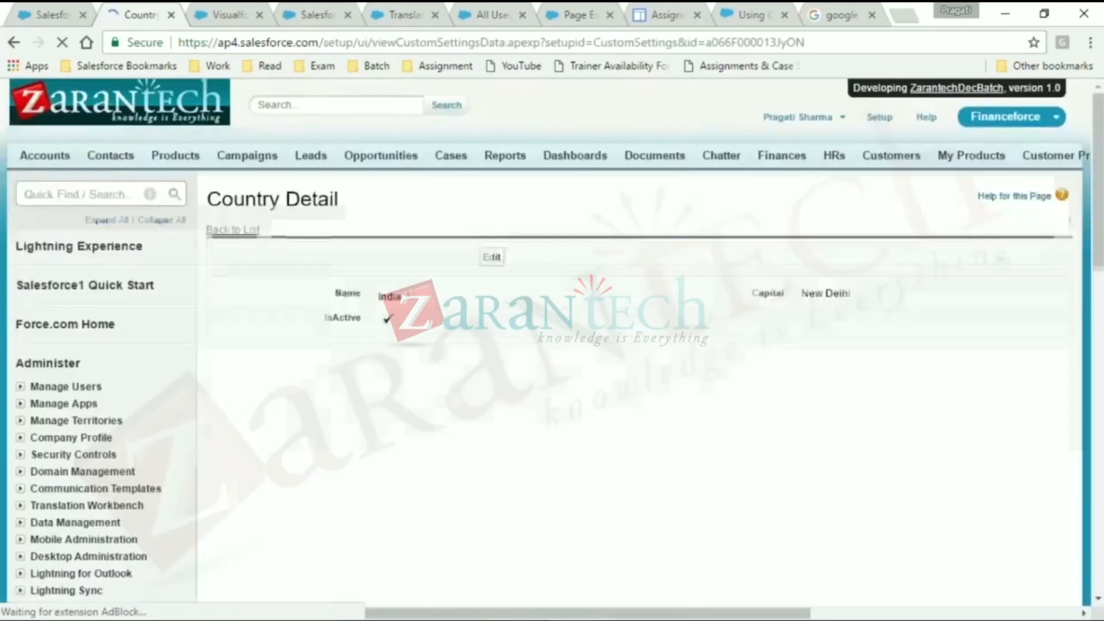
{"action": "left_click", "coordinate": [257, 233]}
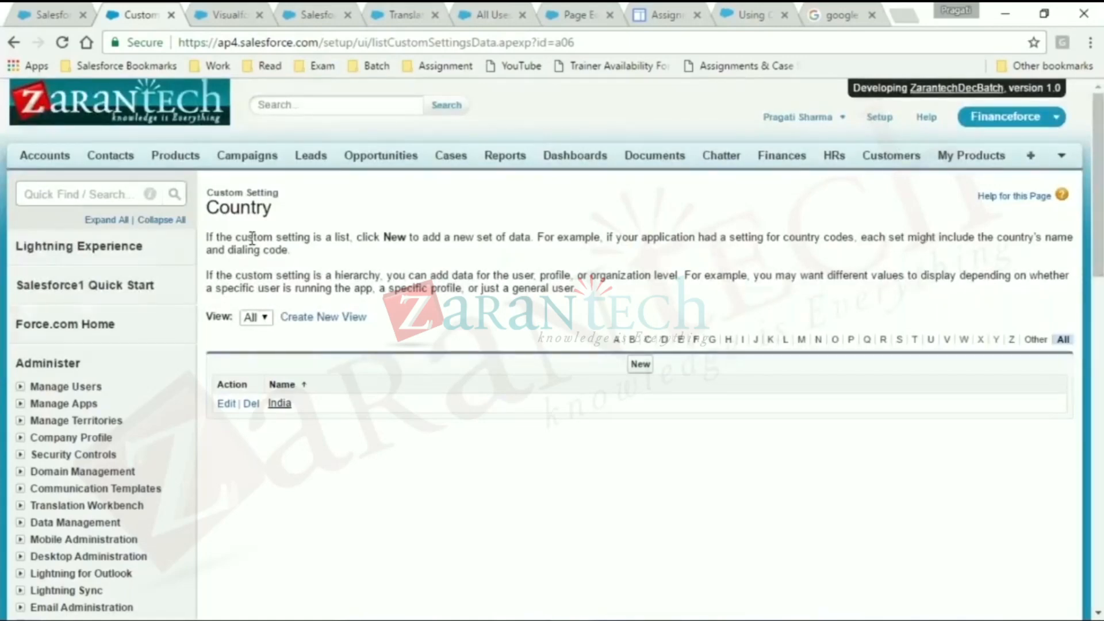
{"action": "key", "text": "ctrl+plus"}
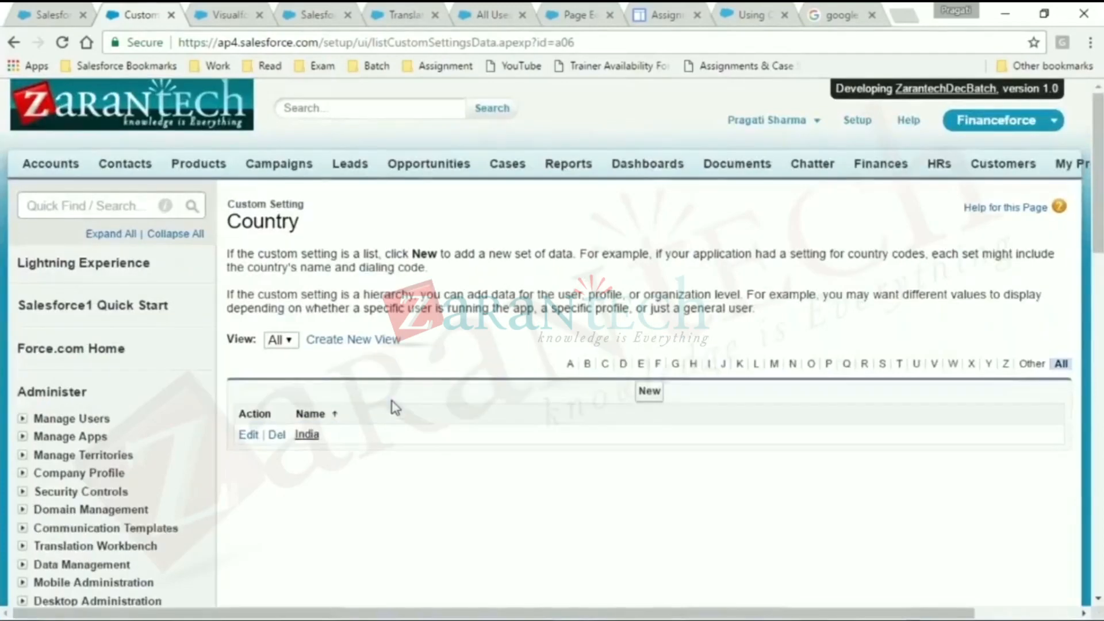
{"action": "left_click", "coordinate": [1015, 42]}
{"action": "left_click", "coordinate": [993, 94]}
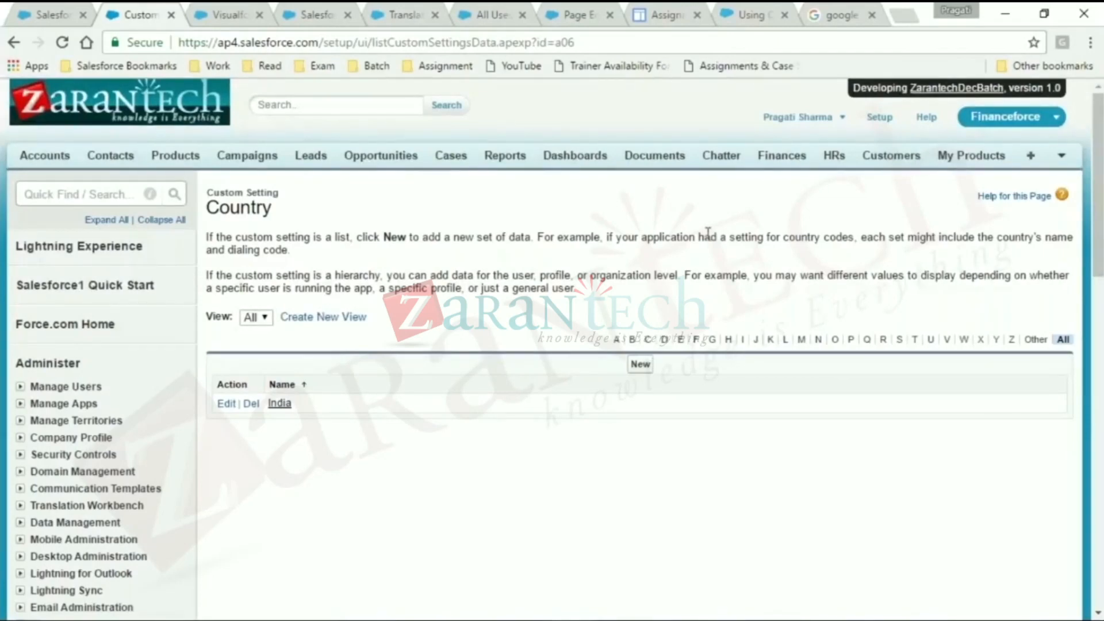
{"action": "left_click", "coordinate": [208, 13]}
{"action": "left_click_drag", "start_coordinate": [425, 42], "coordinate": [303, 42]}
{"action": "type", "text": "C"}
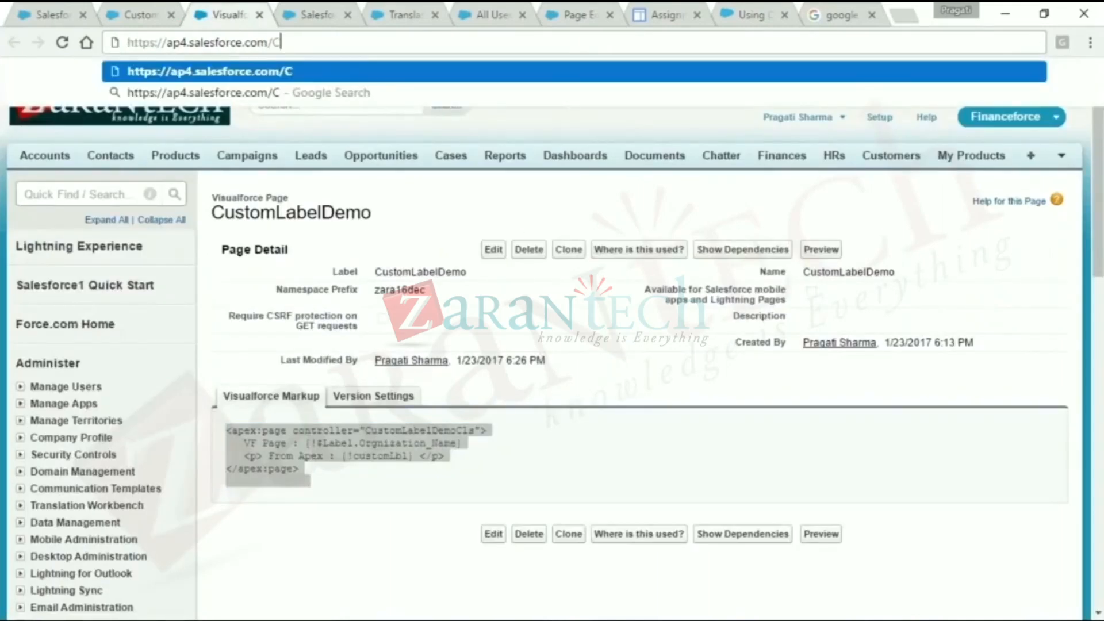
{"action": "key", "text": "BackSpace"}
{"action": "type", "text": "apex/"}
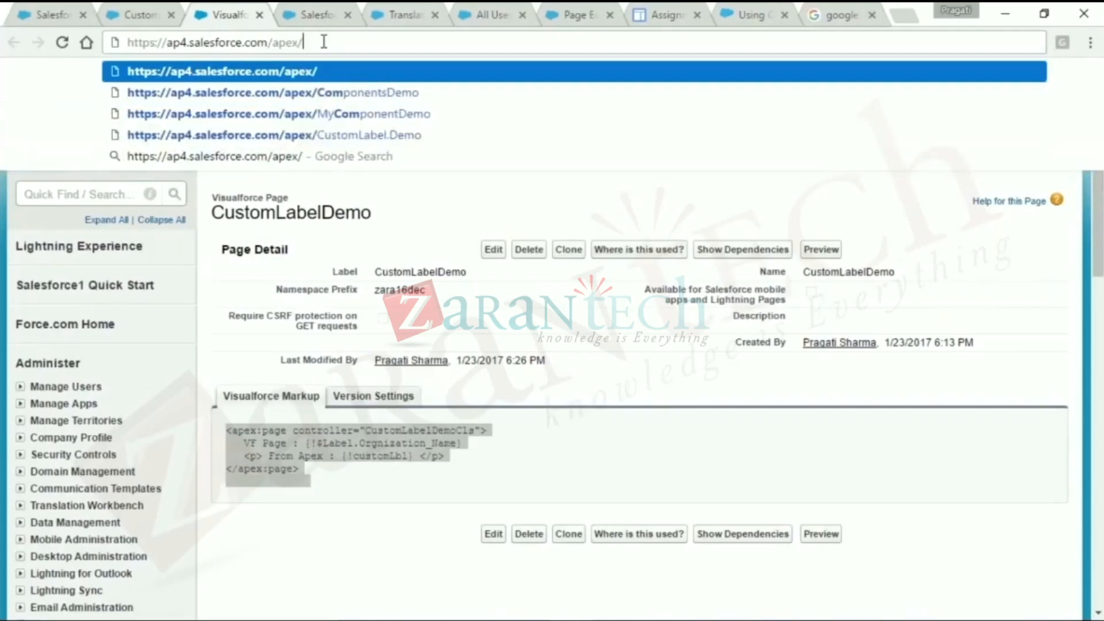
{"action": "type", "text": "CustomSe"}
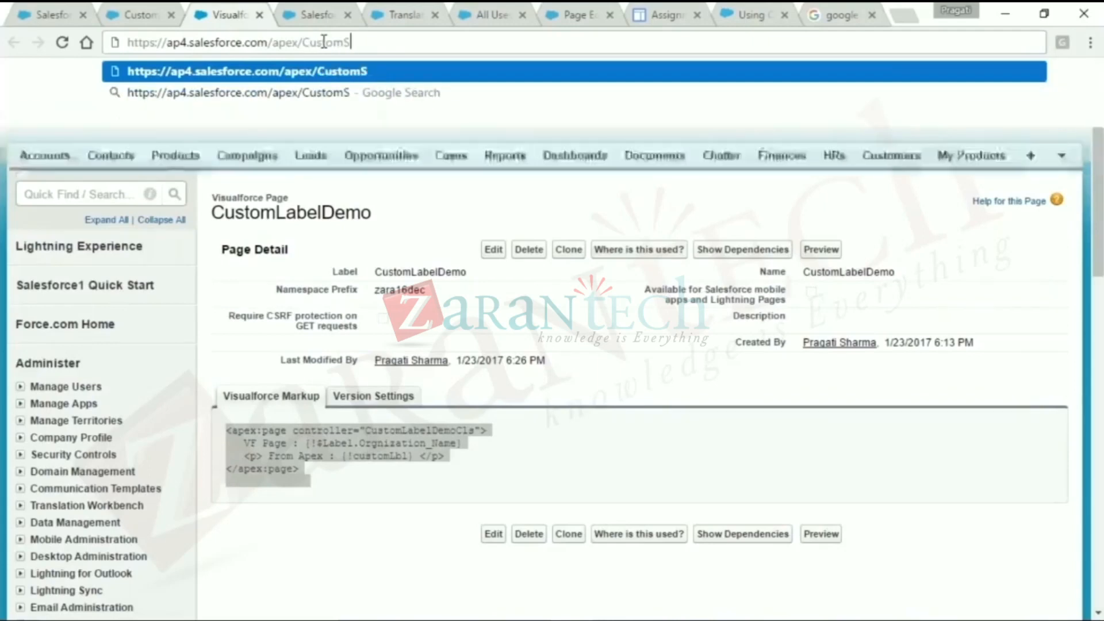
{"action": "type", "text": "ttingDemo"}
{"action": "key", "text": "Return"}
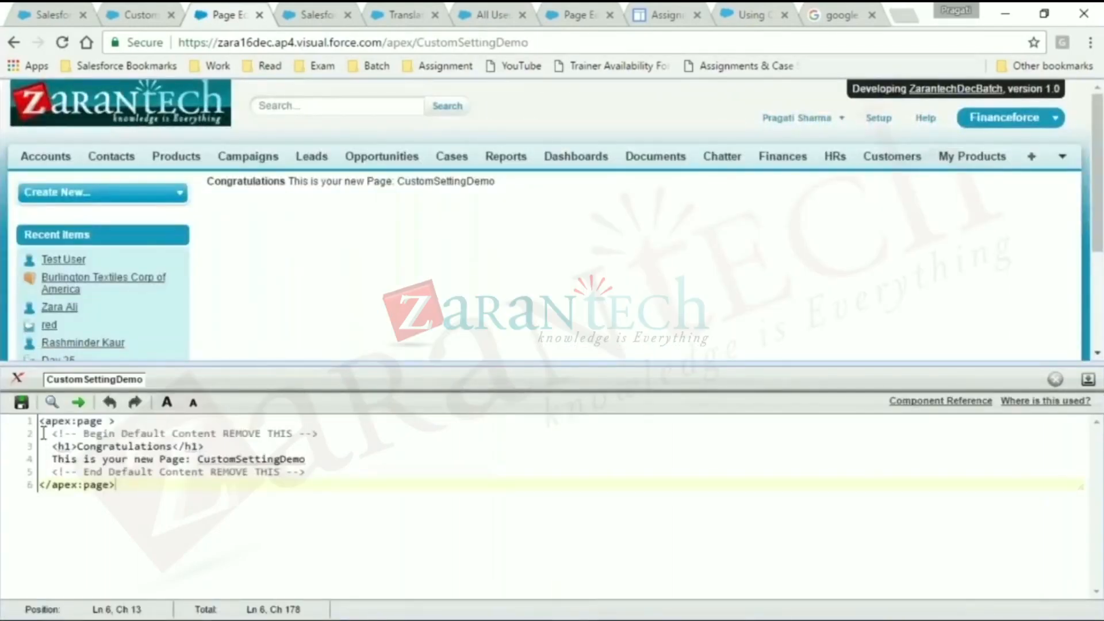
- Remove the default content from between the apex:page tags of CustomSettingDemo and save the page
{"action": "left_click_drag", "start_coordinate": [47, 434], "coordinate": [299, 468]}
{"action": "key", "text": "Delete"}
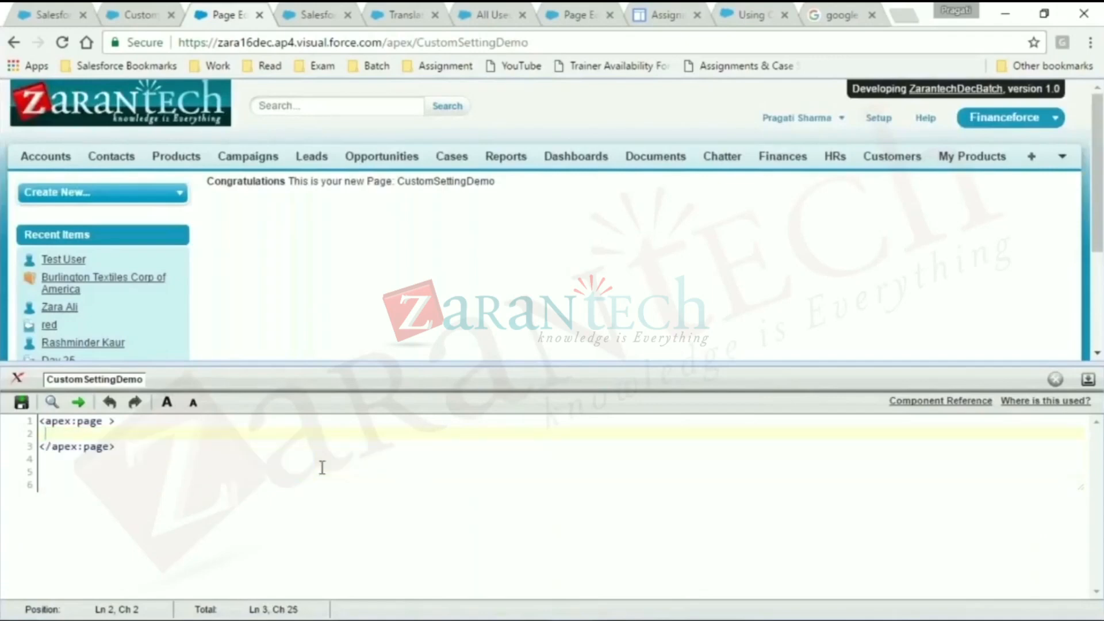
{"action": "left_click", "coordinate": [21, 403]}
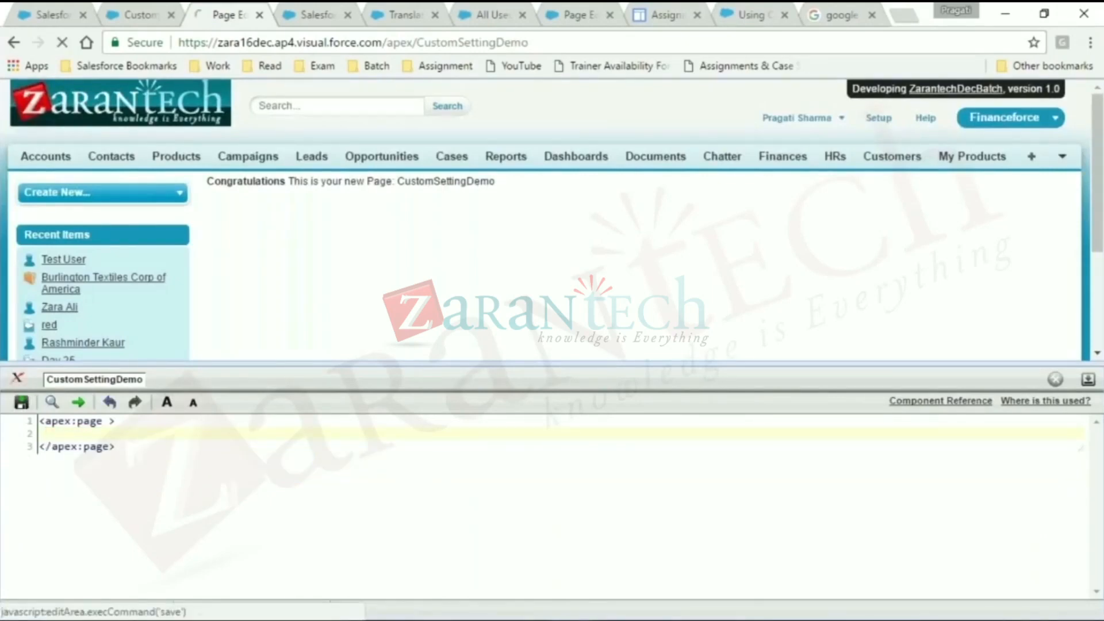
- Add a controller attribute with the value CustomSettingDemo to the opening apex:page tag
{"action": "left_click", "coordinate": [108, 421]}
{"action": "type", "text": "cont"}
{"action": "key", "text": "Return"}
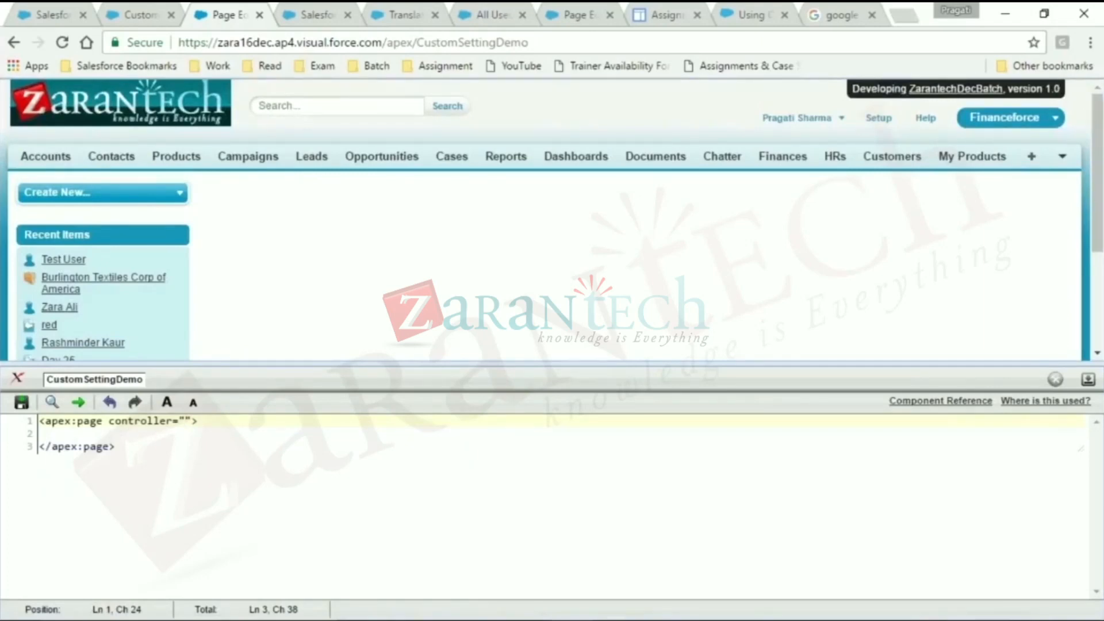
{"action": "type", "text": "CustomS"}
{"action": "type", "text": "ettingDe"}
{"action": "type", "text": "m"}
{"action": "key", "text": "BackSpace"}
{"action": "type", "text": "mo"}
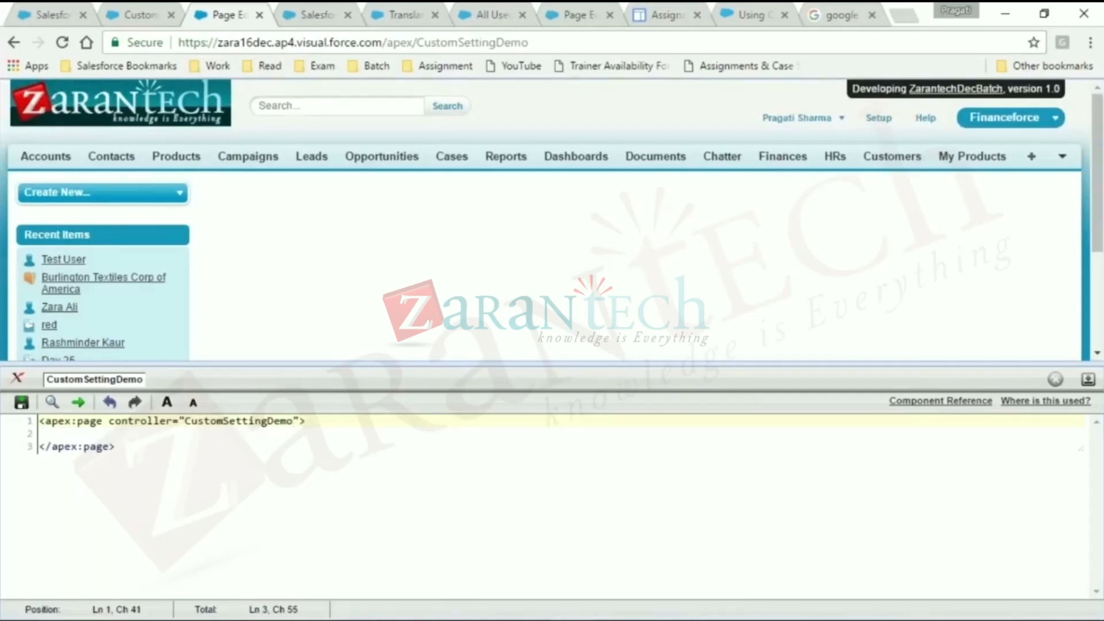
- Save the page, create the public Apex class CustomSettingDemo without sharing, and open its code with a larger editor font
{"action": "left_click", "coordinate": [25, 407]}
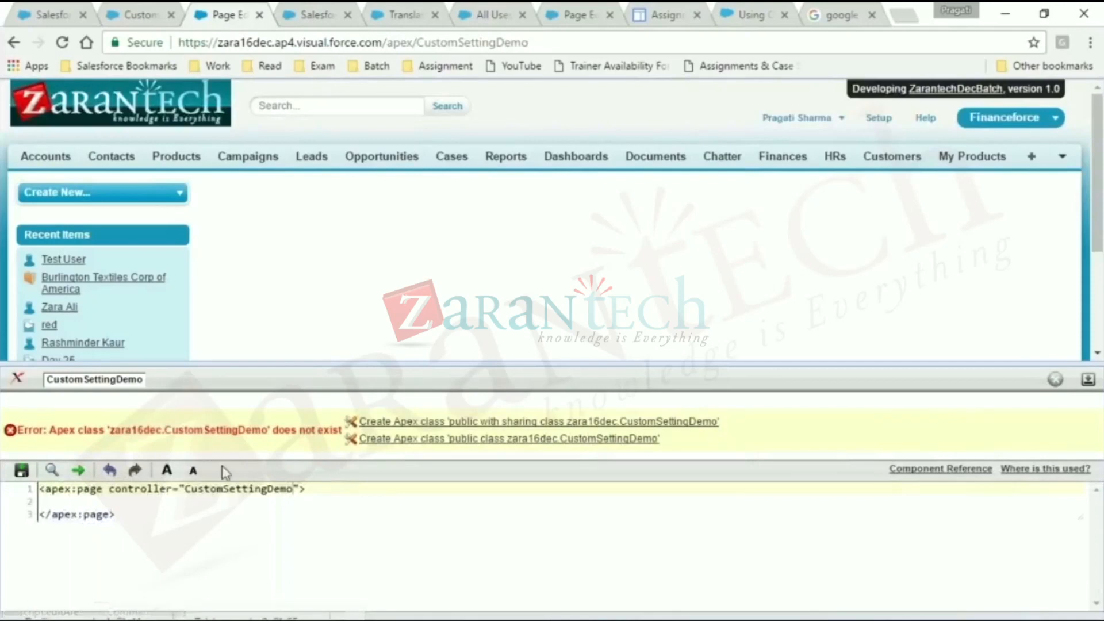
{"action": "left_click", "coordinate": [400, 443]}
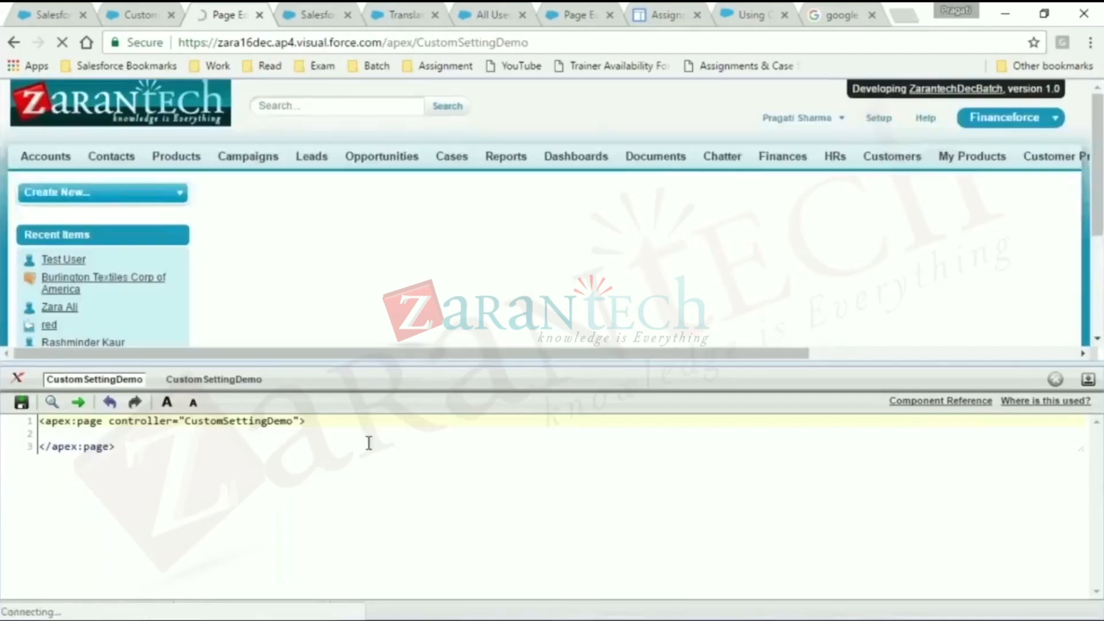
{"action": "left_click", "coordinate": [229, 381]}
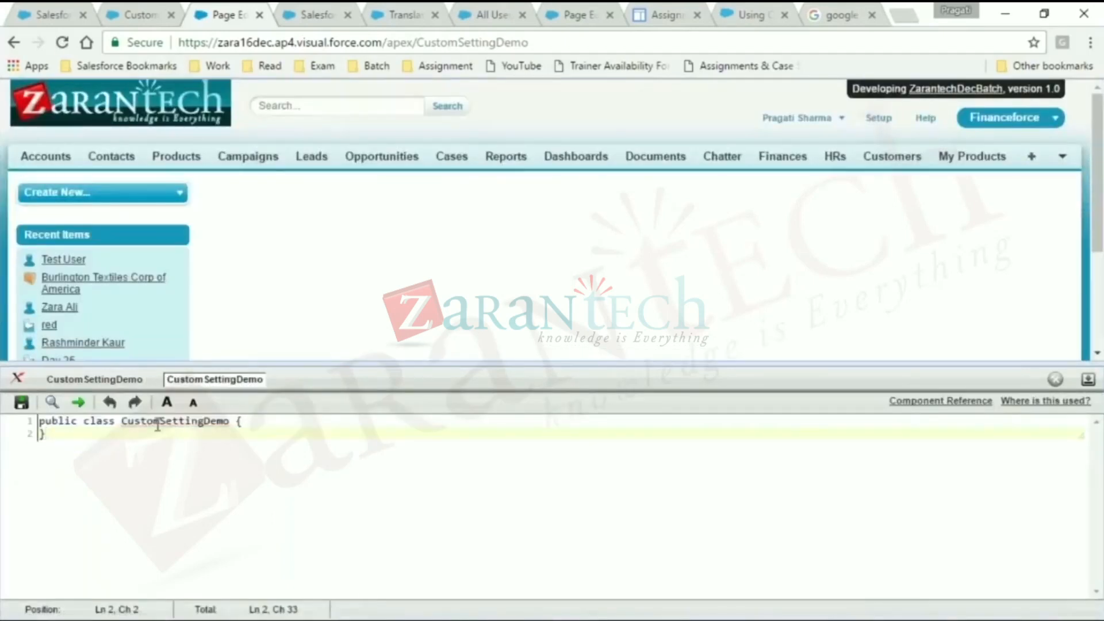
{"action": "left_click", "coordinate": [167, 402]}
{"action": "left_click", "coordinate": [167, 402]}
{"action": "left_click", "coordinate": [167, 402]}
{"action": "left_click", "coordinate": [167, 402]}
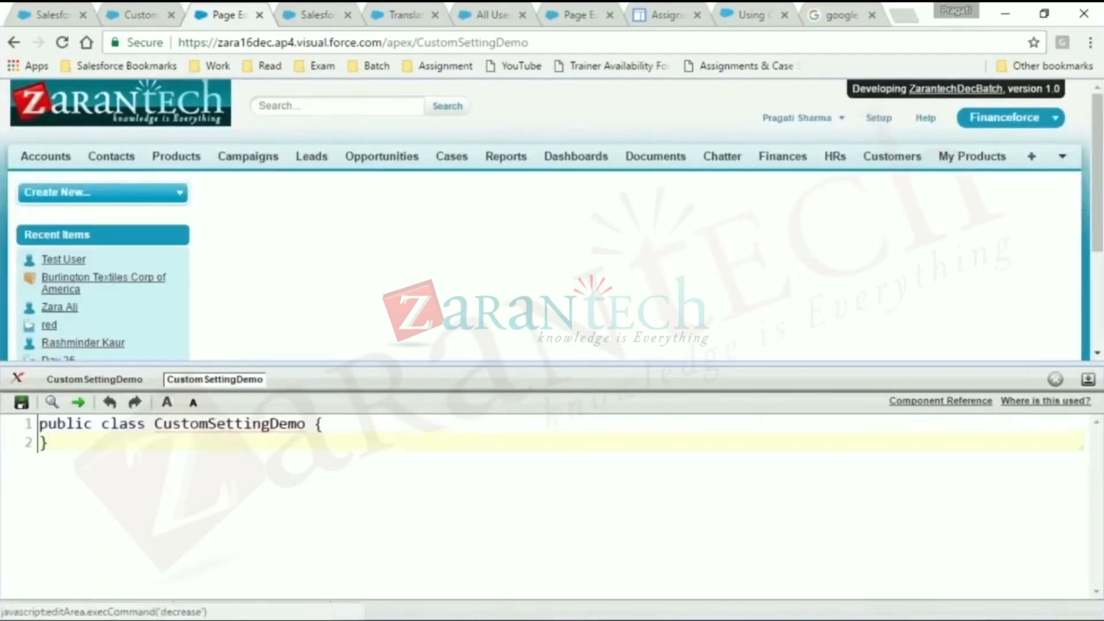
- Begin a map declaration inside the CustomSettingDemo class with String as the key type, entering "Map<String, "
{"action": "left_click", "coordinate": [395, 428]}
{"action": "key", "text": "Return"}
{"action": "key", "text": "Return"}
{"action": "key", "text": "Tab"}
{"action": "type", "text": "Map<"}
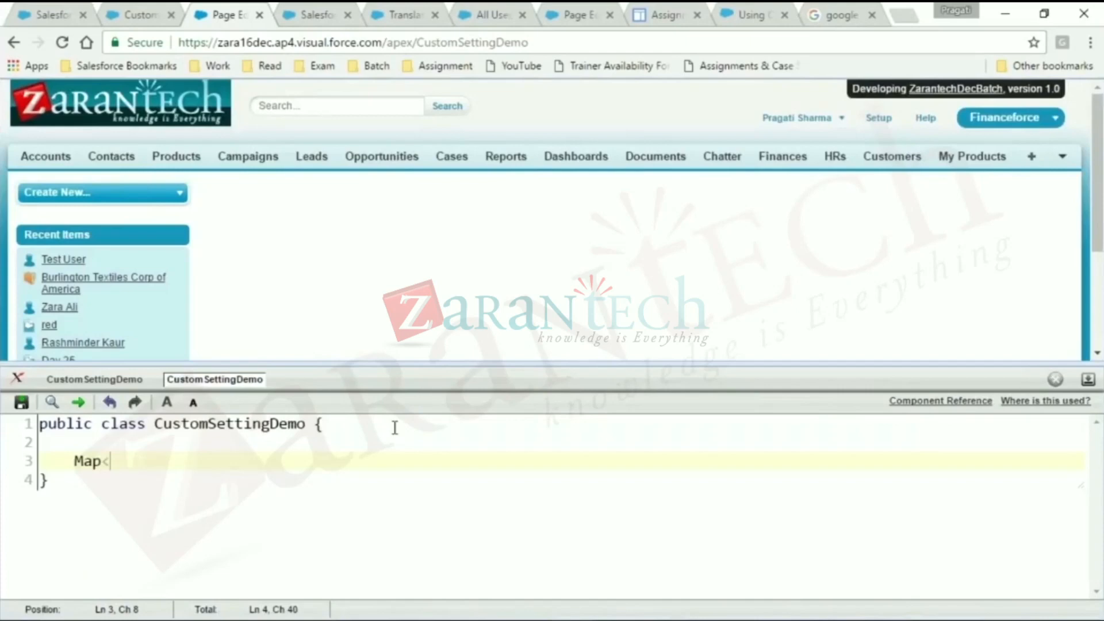
{"action": "type", "text": "String,"}
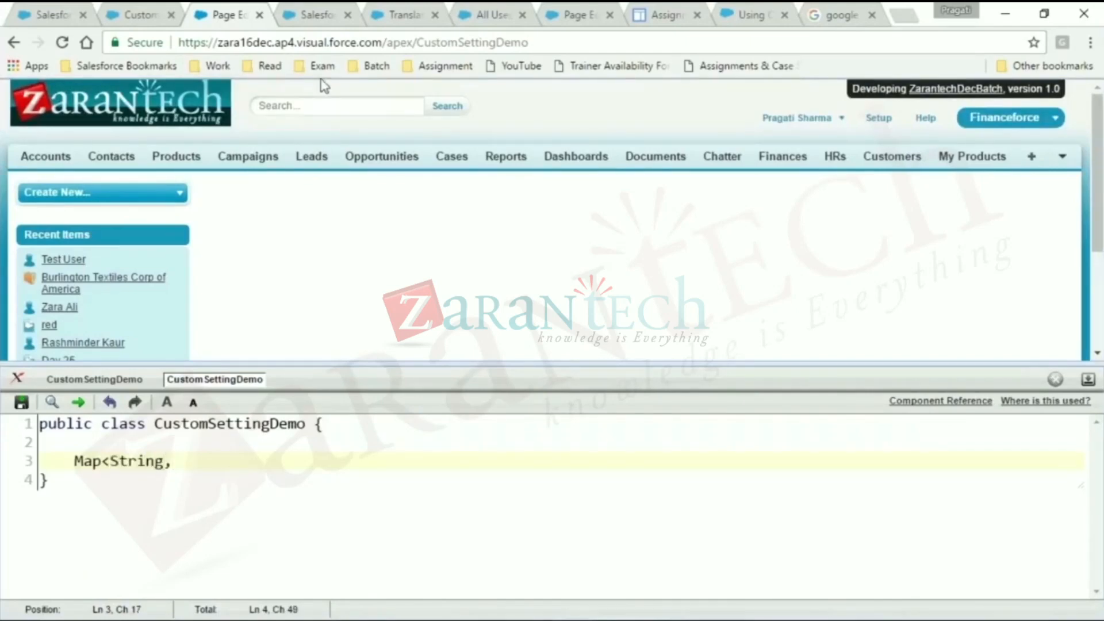
- Find Custom Settings in Setup, open the Country definition and copy its API name zara16dec__Capital__c
{"action": "left_click", "coordinate": [132, 13]}
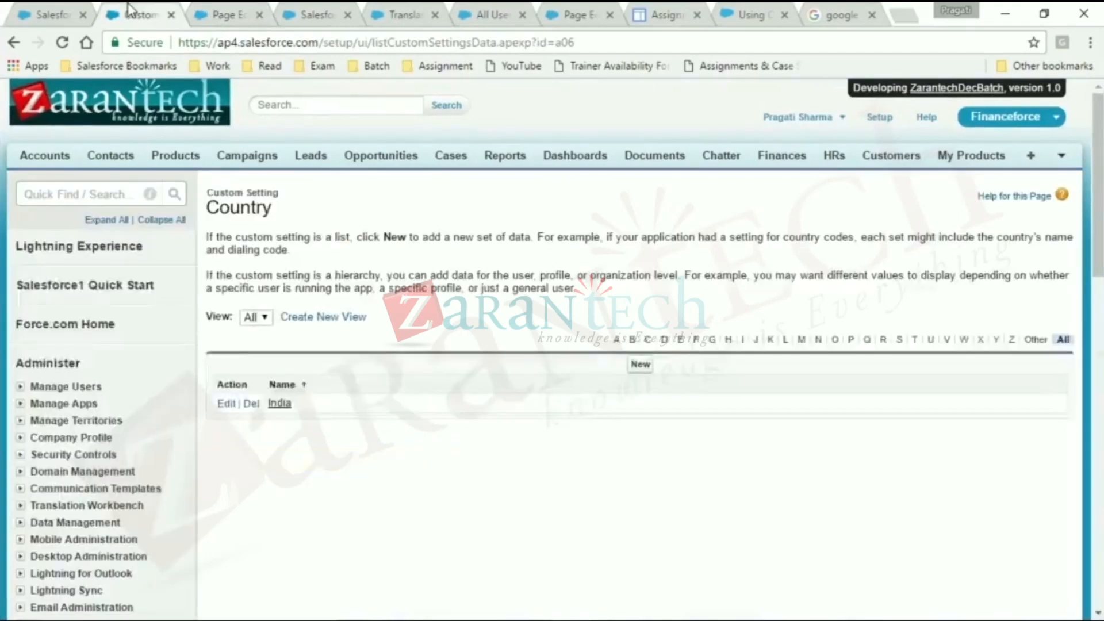
{"action": "left_click", "coordinate": [75, 192]}
{"action": "type", "text": "cus"}
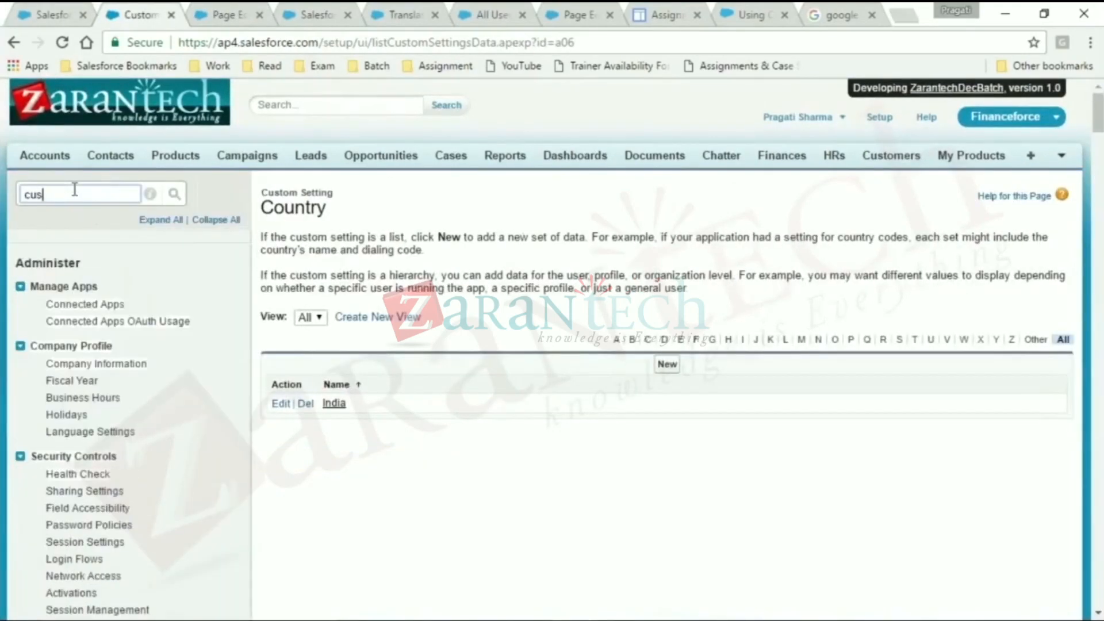
{"action": "type", "text": "tom sett"}
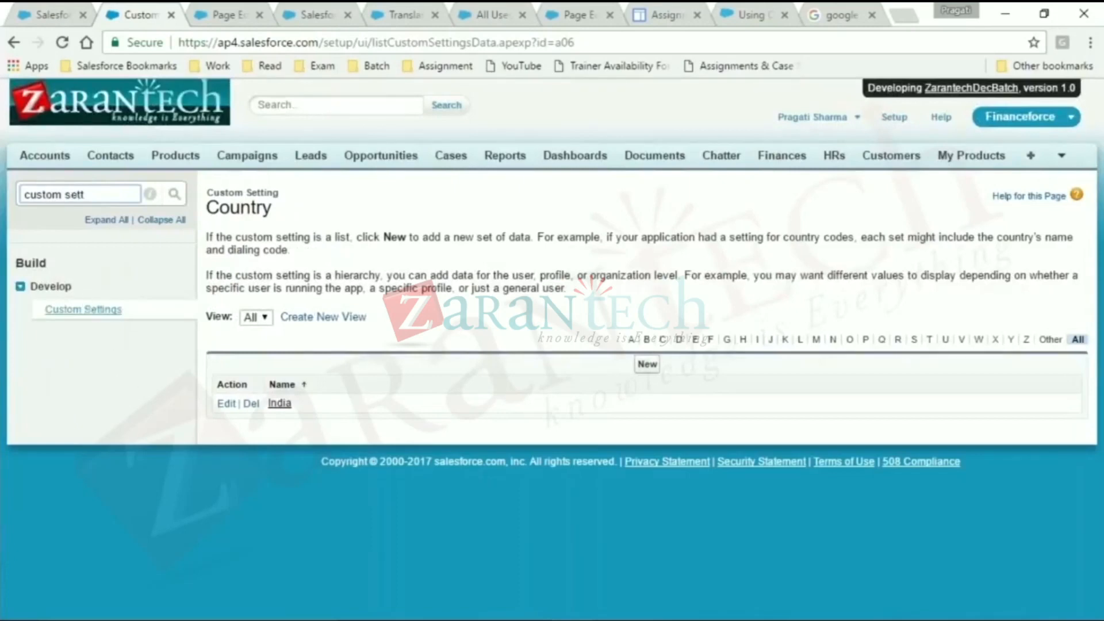
{"action": "left_click", "coordinate": [84, 310]}
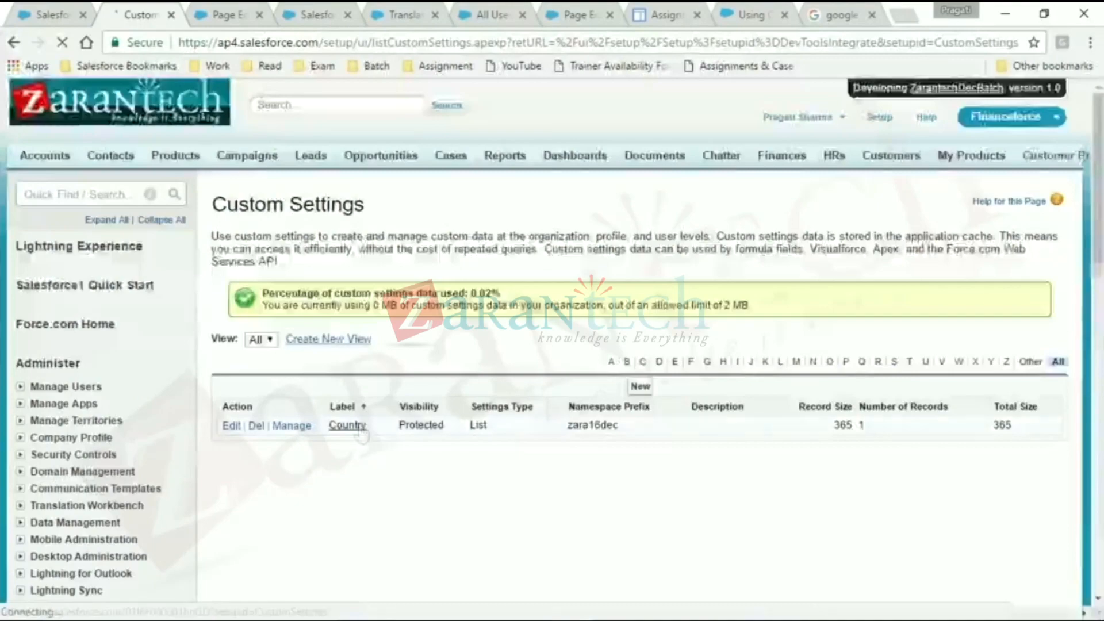
{"action": "left_click", "coordinate": [357, 426]}
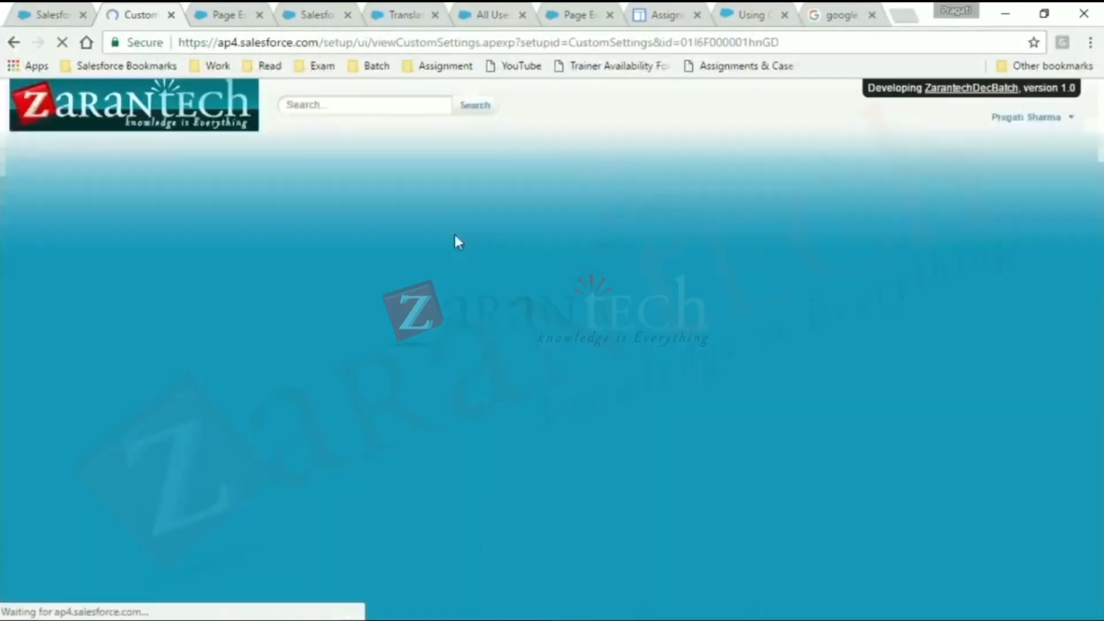
{"action": "key", "text": "ctrl+plus"}
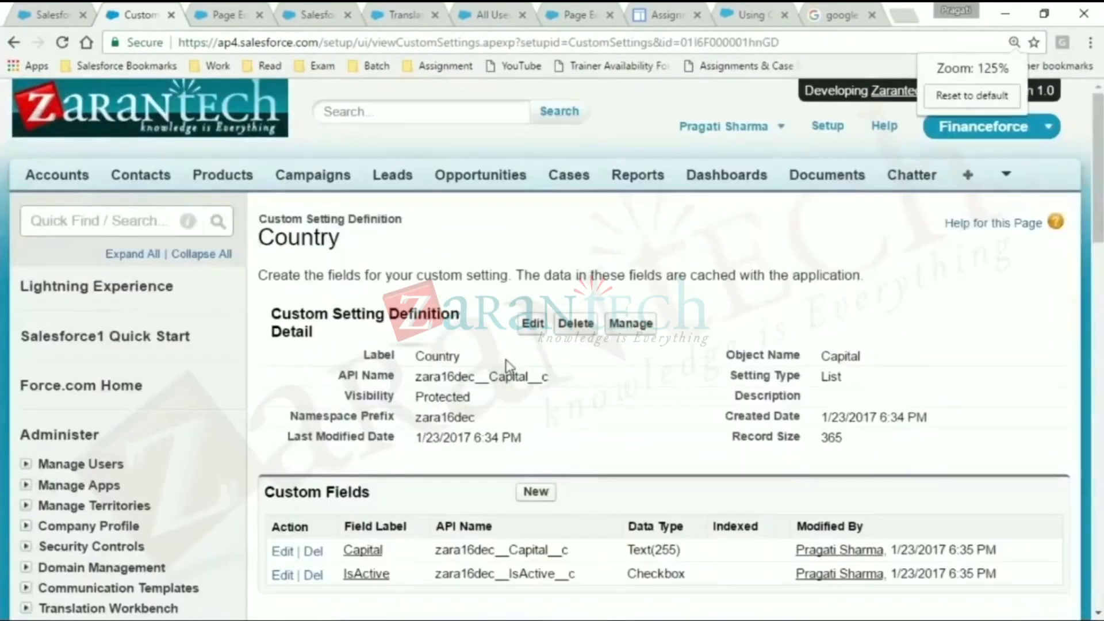
{"action": "double_click", "coordinate": [508, 376]}
{"action": "key", "text": "ctrl+c"}
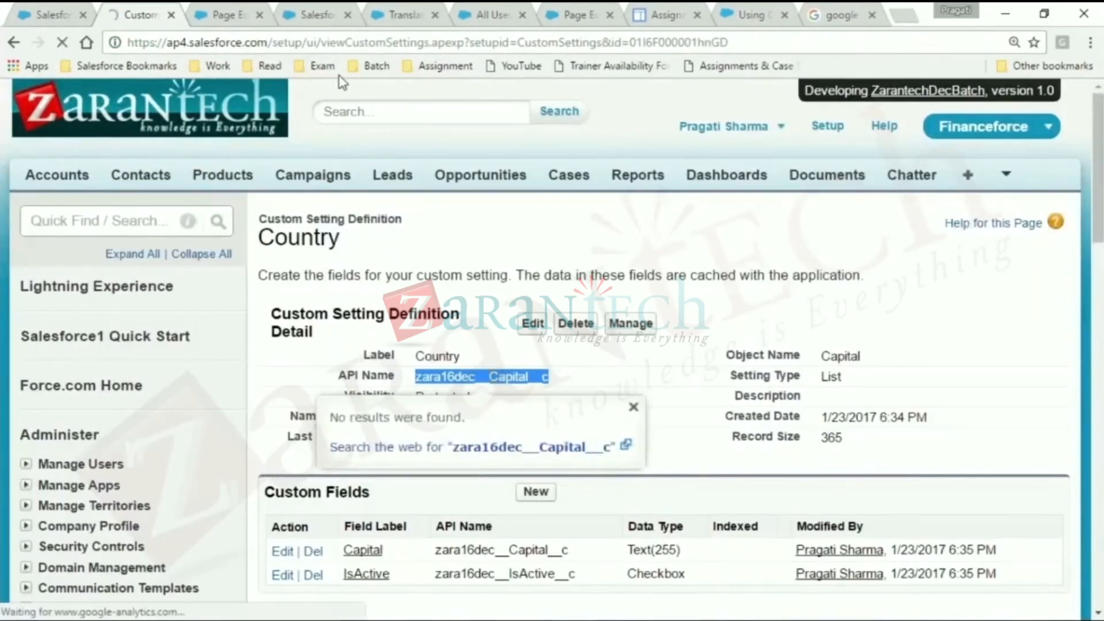
- Complete the map declaration in the CustomSettingDemo class with zara16dec__Capital__c as value type and mapCountryCapital as variable name
{"action": "left_click", "coordinate": [228, 13]}
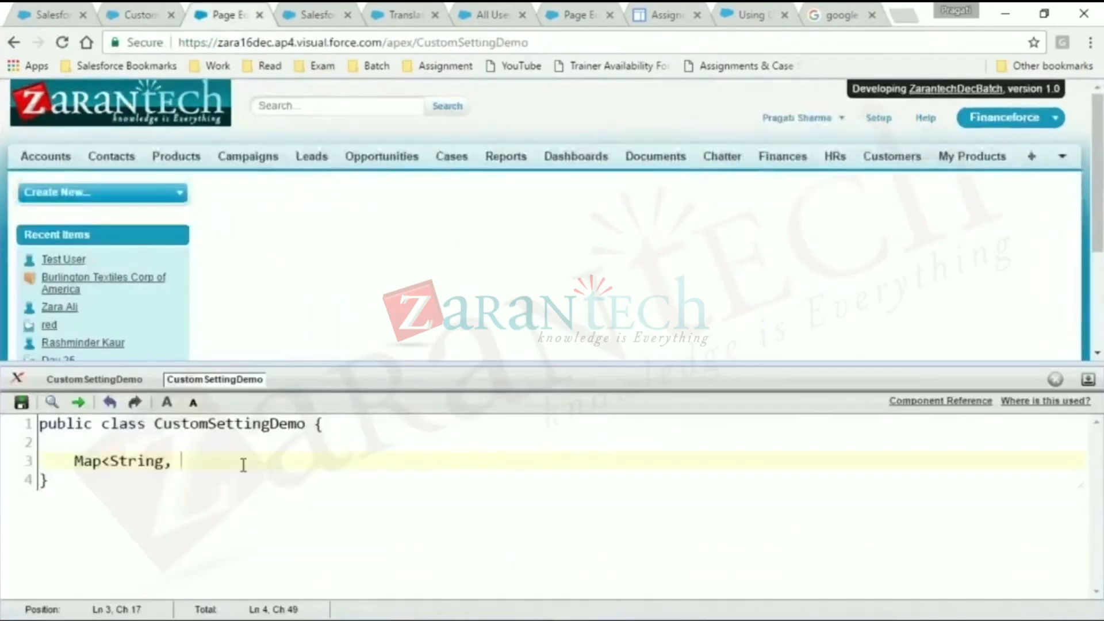
{"action": "key", "text": "ctrl+v"}
{"action": "type", "text": "> m"}
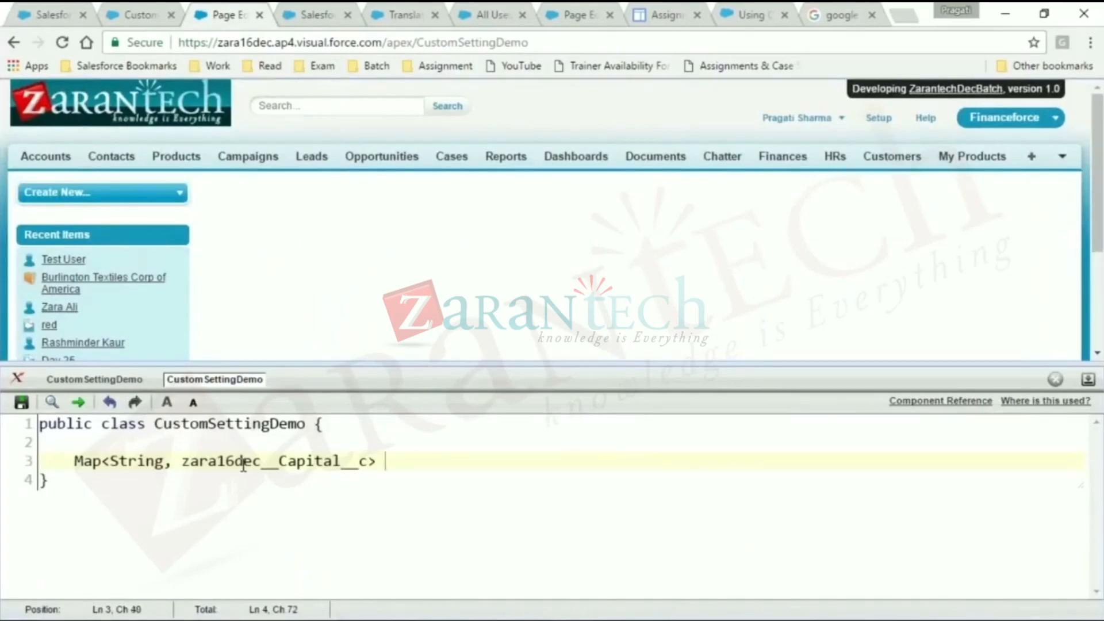
{"action": "type", "text": "mapCountry"}
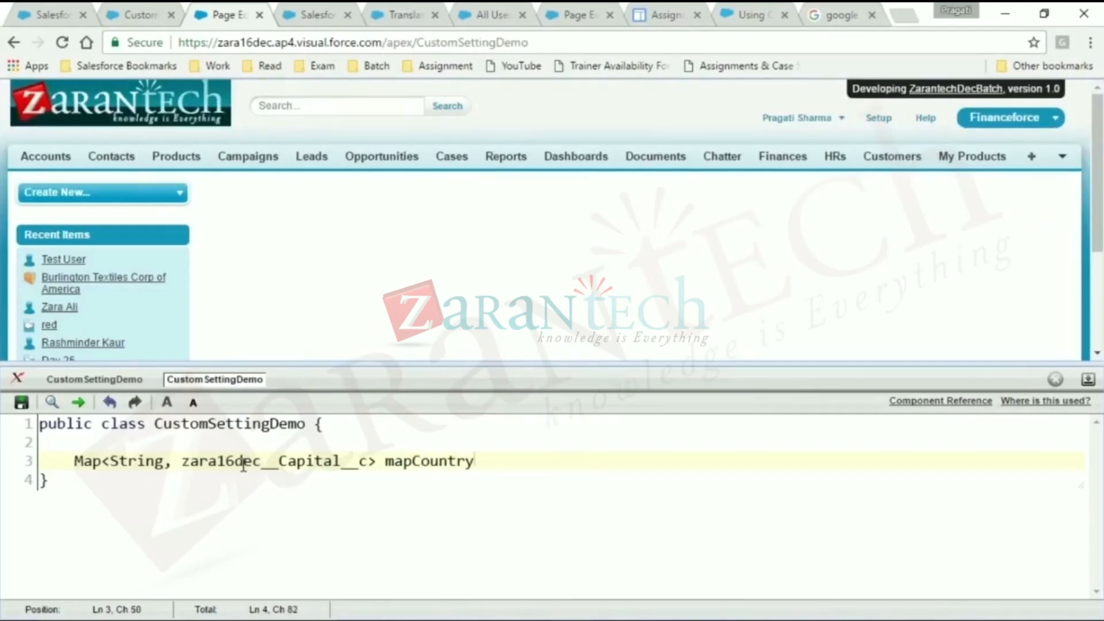
{"action": "type", "text": "Capital"}
- Check the Country custom setting definition and its fields, and return to the class code
{"action": "left_click", "coordinate": [129, 13]}
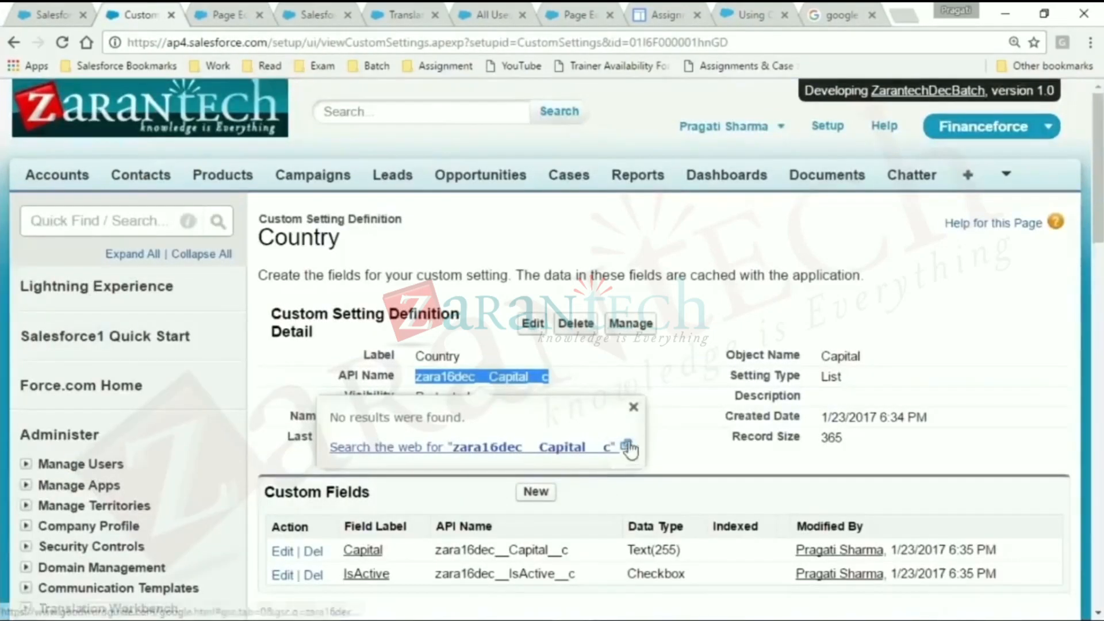
{"action": "left_click", "coordinate": [633, 410]}
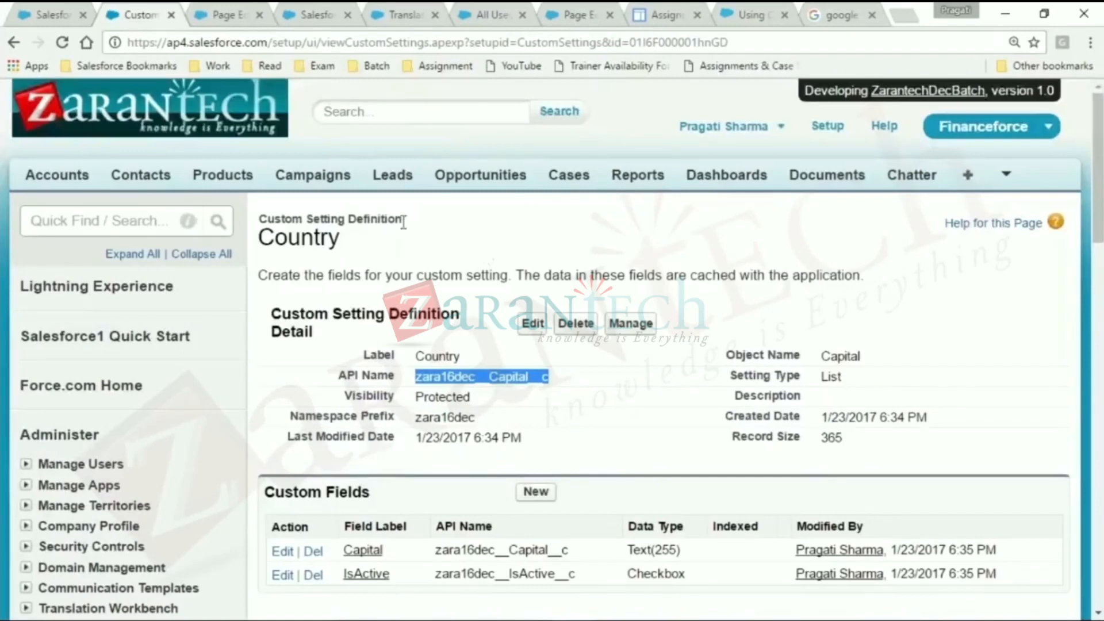
{"action": "left_click", "coordinate": [230, 15]}
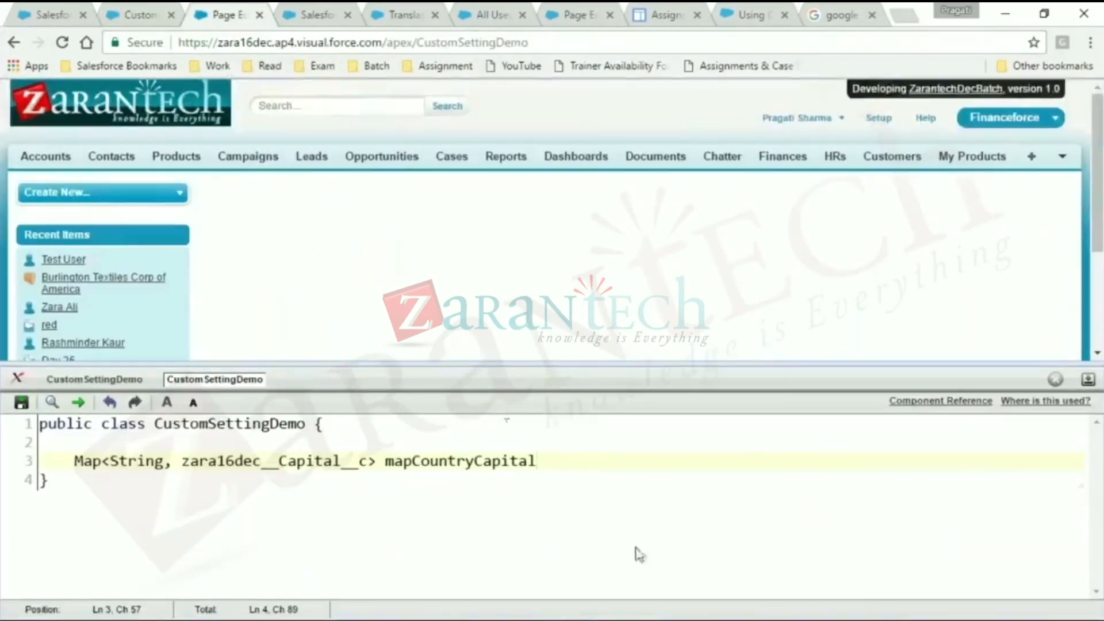
- Add an assignment operator and the keyword new after mapCountryCapital
{"action": "type", "text": "=new"}
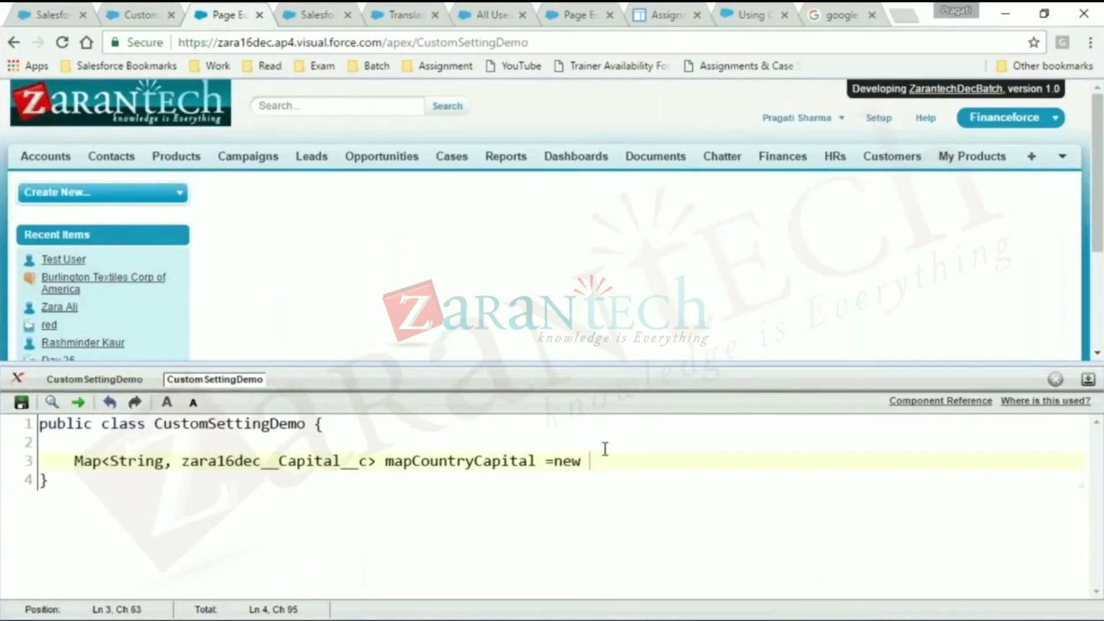
{"action": "key", "text": "BackSpace"}
{"action": "key", "text": "BackSpace"}
{"action": "key", "text": "BackSpace"}
{"action": "key", "text": "BackSpace"}
{"action": "type", "text": "a"}
{"action": "key", "text": "BackSpace"}
{"action": "type", "text": "new"}
- Finish the map initialization by copying the declared type after new, giving Map<String, zara16dec__Capital__c>();
{"action": "left_click_drag", "start_coordinate": [79, 460], "coordinate": [371, 463]}
{"action": "left_click", "coordinate": [375, 461]}
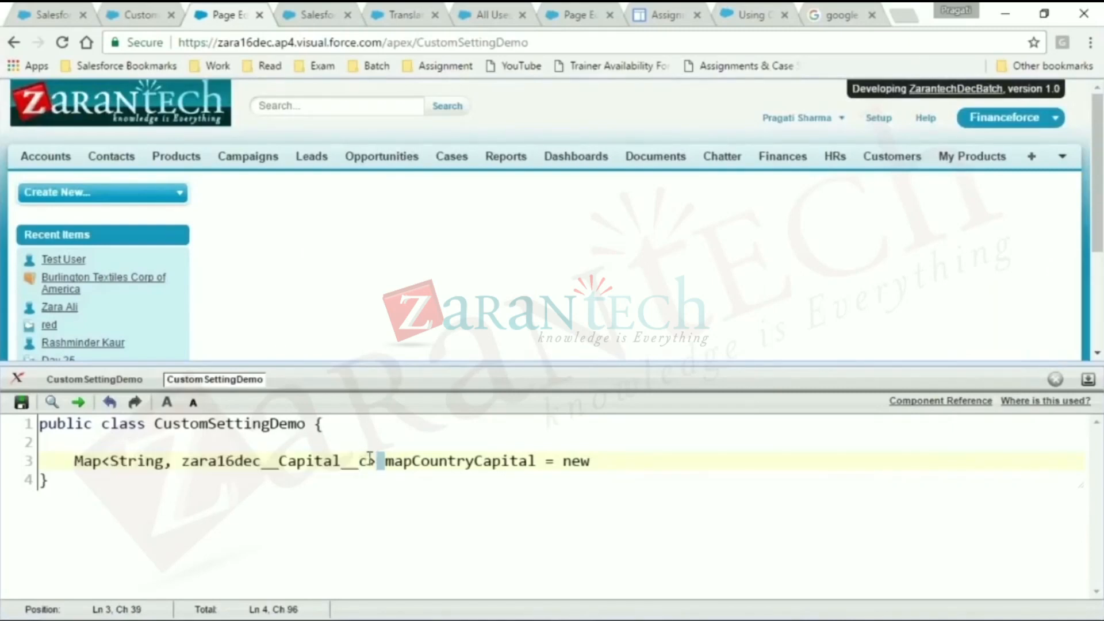
{"action": "left_click_drag", "start_coordinate": [74, 461], "coordinate": [375, 467]}
{"action": "left_click", "coordinate": [375, 467]}
{"action": "left_click", "coordinate": [613, 459]}
{"action": "type", "text": "Map<String, zara16dec__Capital__c>"}
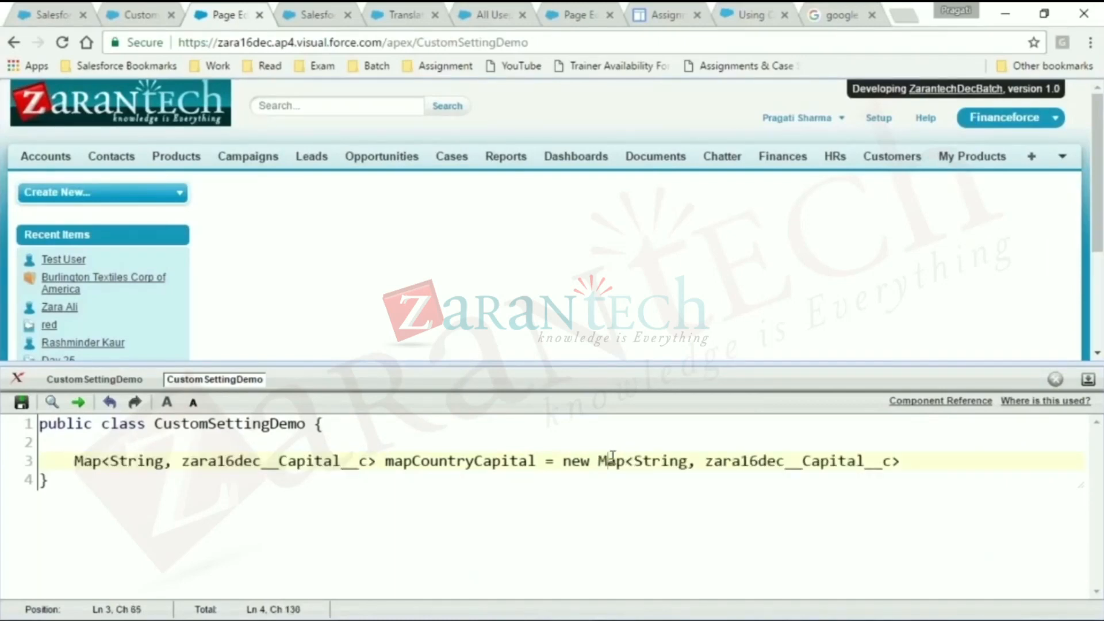
{"action": "left_click", "coordinate": [923, 461]}
{"action": "type", "text": "();"}
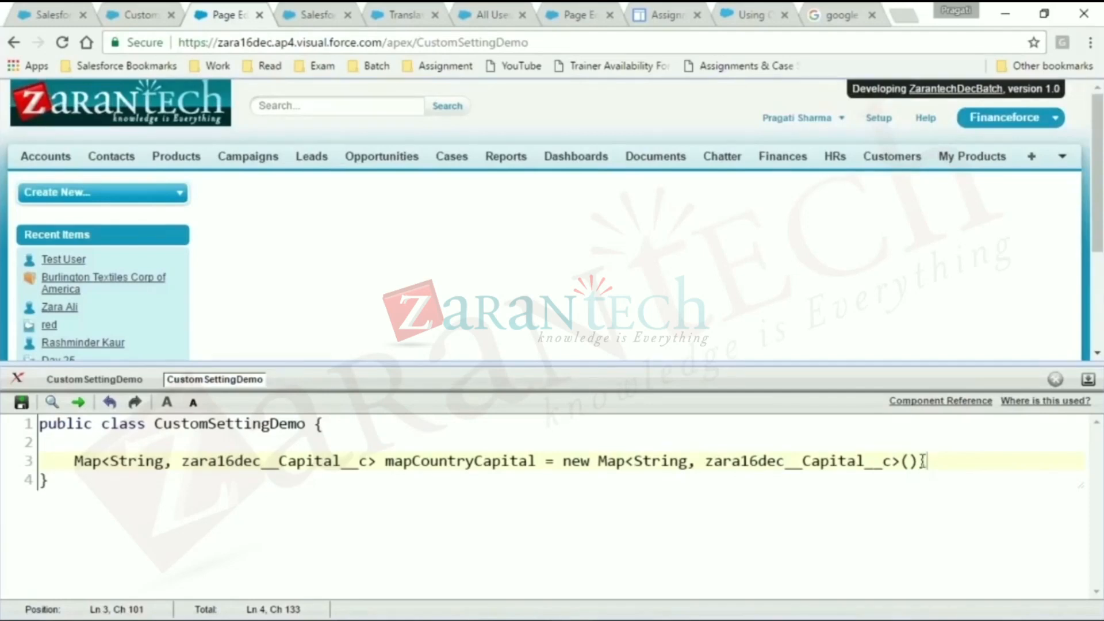
{"action": "key", "text": "Return"}
{"action": "type", "text": "List<"}
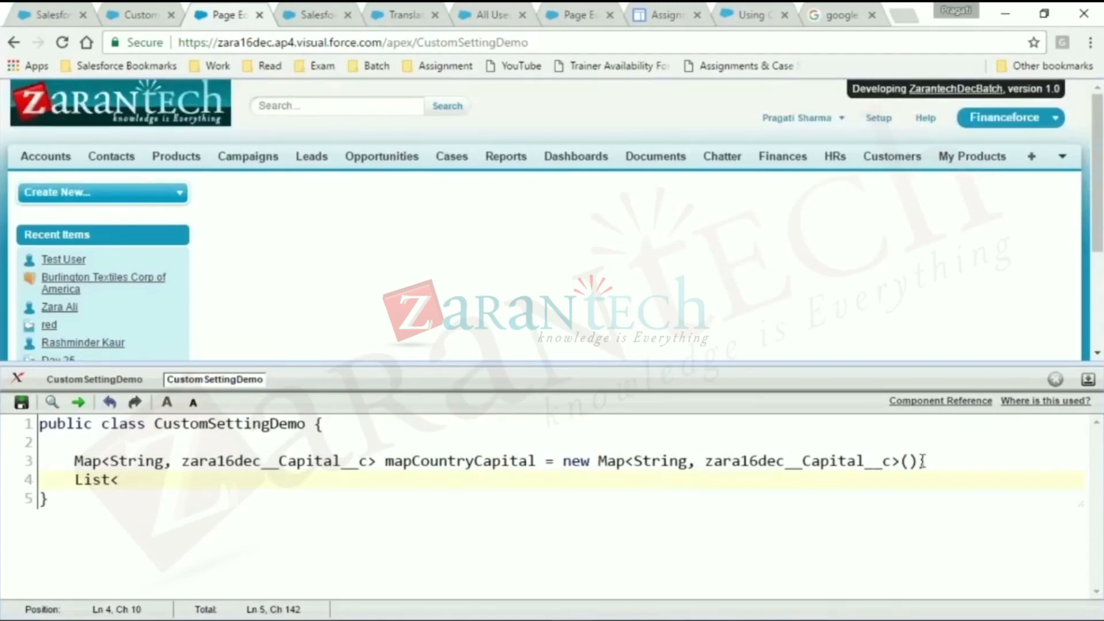
{"action": "key", "text": "BackSpace"}
{"action": "key", "text": "BackSpace"}
{"action": "key", "text": "BackSpace"}
{"action": "key", "text": "BackSpace"}
{"action": "key", "text": "BackSpace"}
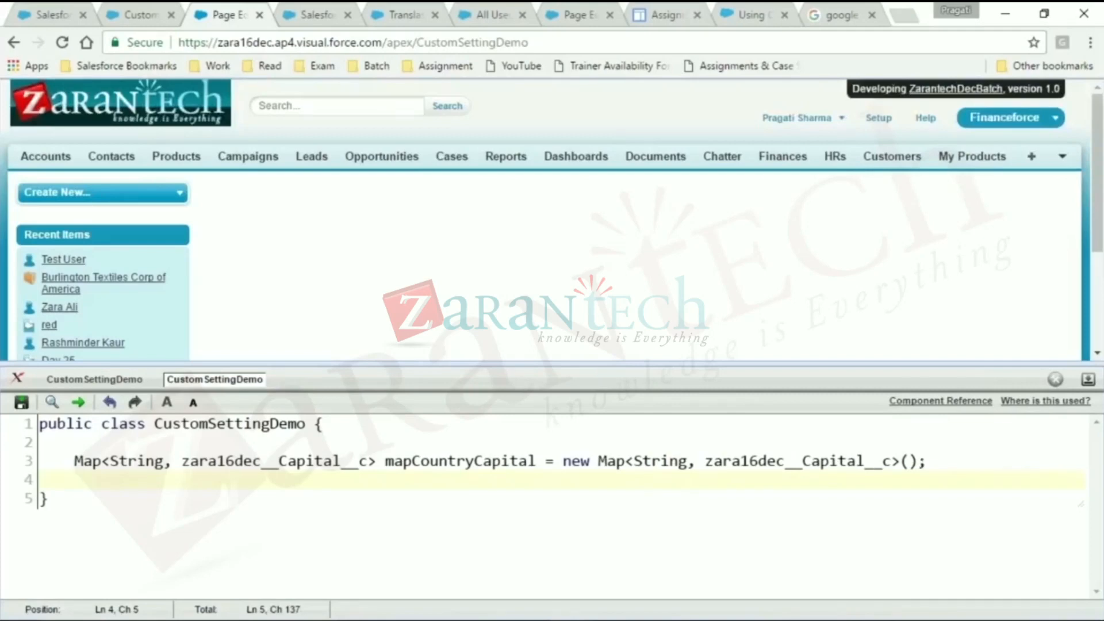
- View the India record in the Country custom setting's data and return to the class code
{"action": "left_click", "coordinate": [136, 12]}
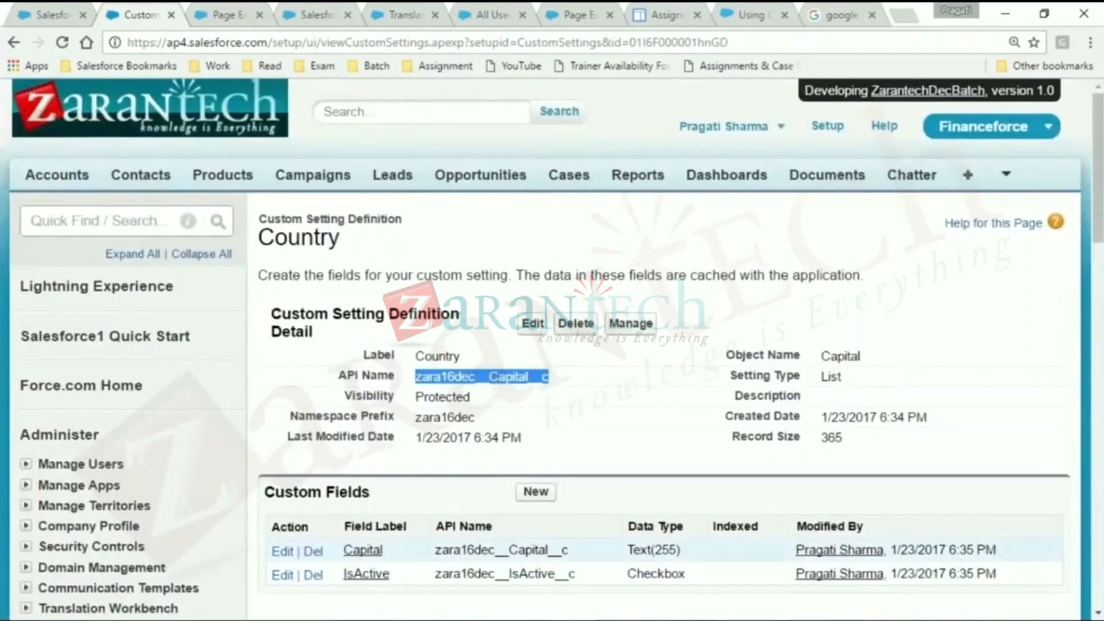
{"action": "left_click", "coordinate": [631, 323]}
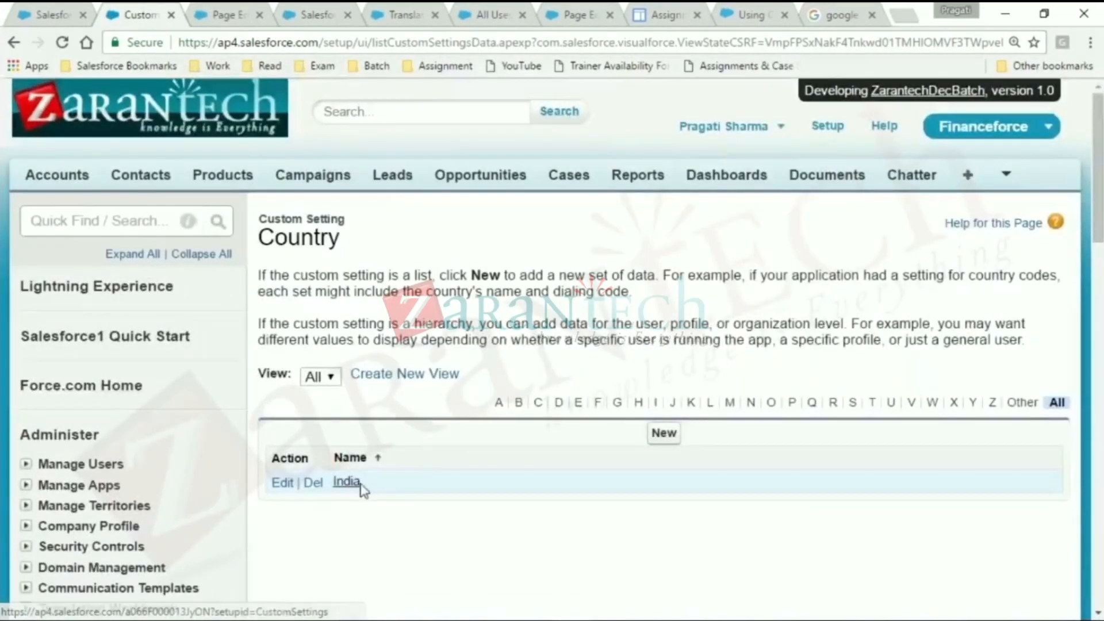
{"action": "left_click", "coordinate": [346, 482]}
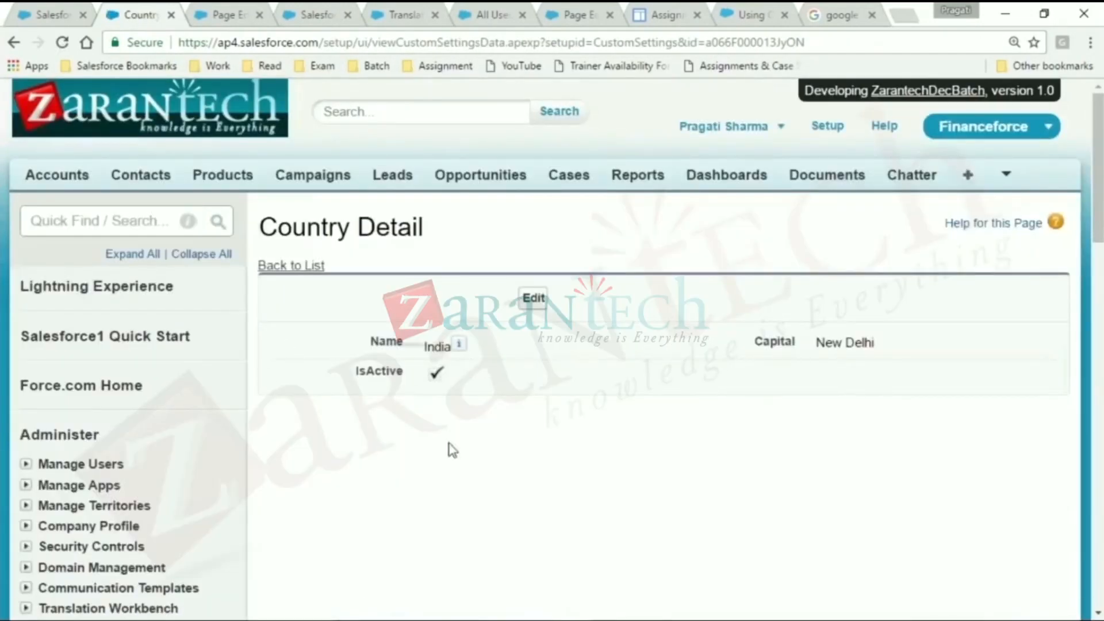
{"action": "left_click", "coordinate": [628, 619]}
{"action": "left_click", "coordinate": [552, 619]}
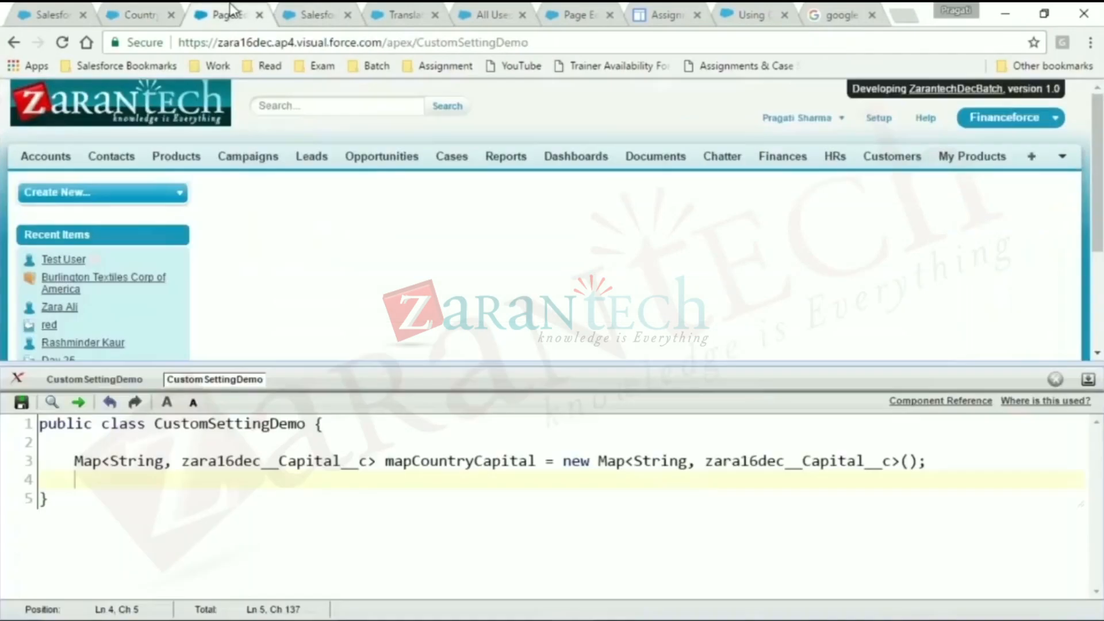
{"action": "left_click", "coordinate": [233, 15]}
- Enter the list type List<zara16dec__Capital__c> on the line below the map and enlarge the page to 125%
{"action": "key", "text": "Return"}
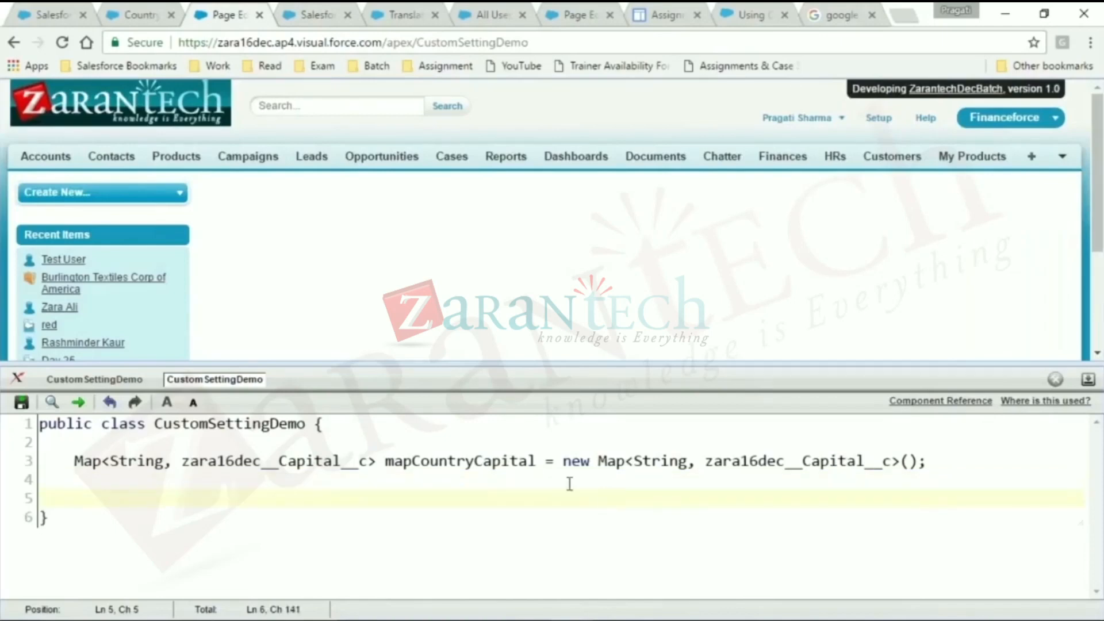
{"action": "double_click", "coordinate": [317, 462]}
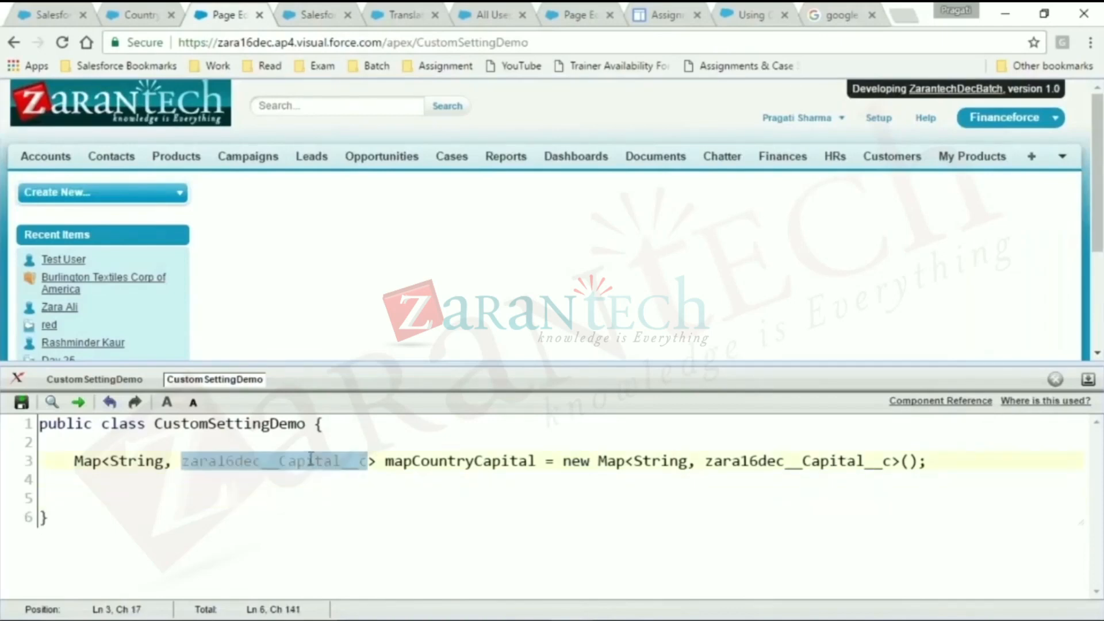
{"action": "double_click", "coordinate": [140, 459]}
{"action": "left_click", "coordinate": [116, 485]}
{"action": "type", "text": "List<>"}
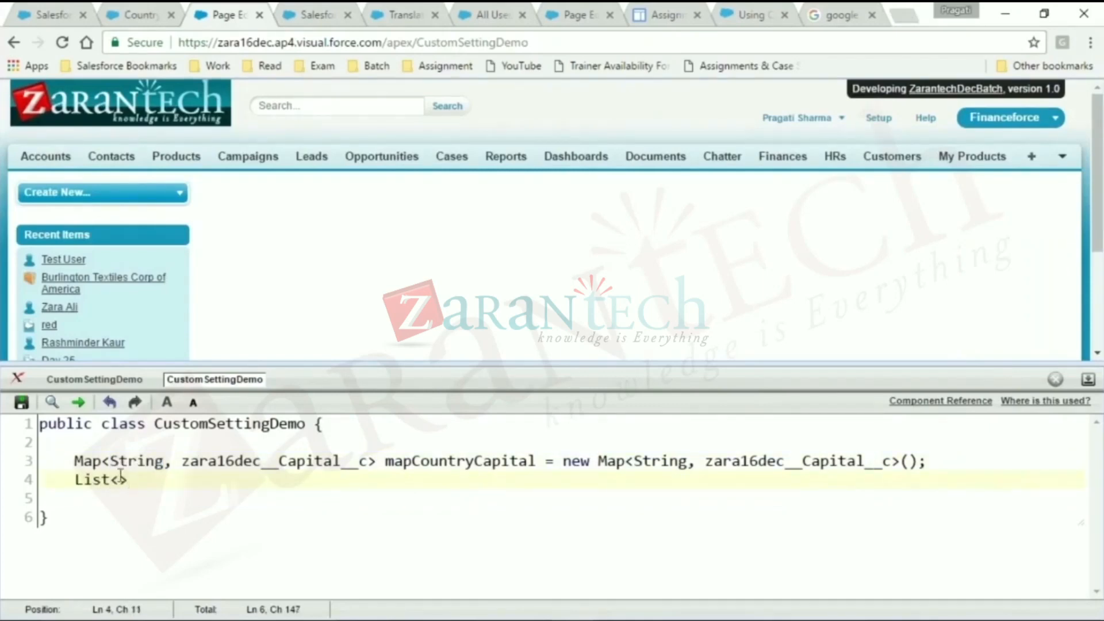
{"action": "double_click", "coordinate": [221, 460]}
{"action": "key", "text": "ctrl+c"}
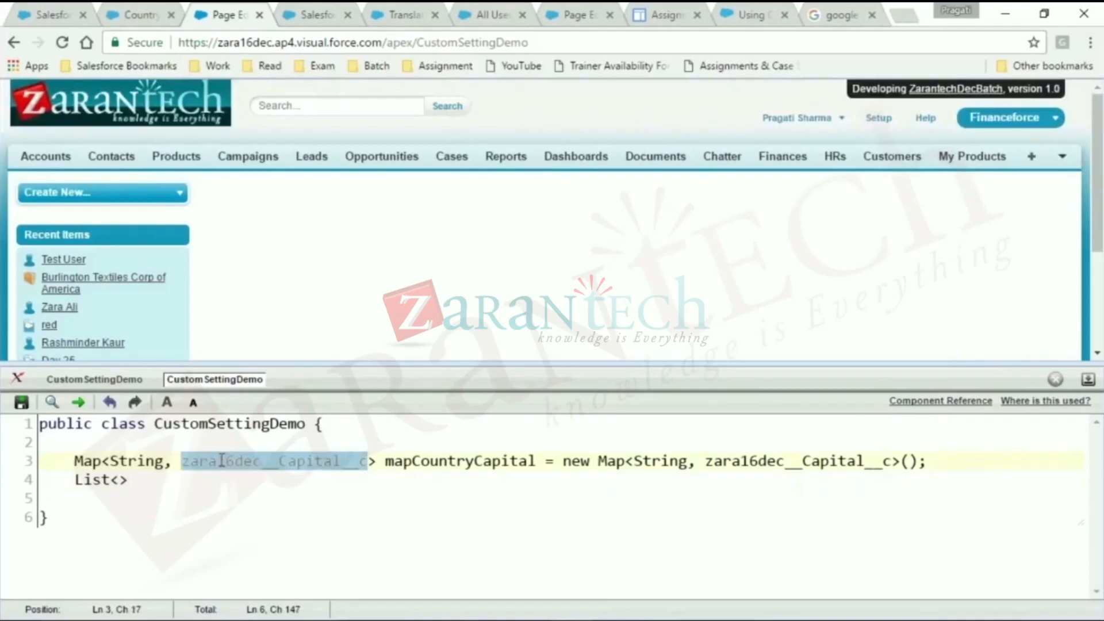
{"action": "left_click", "coordinate": [119, 480]}
{"action": "key", "text": "ctrl+v"}
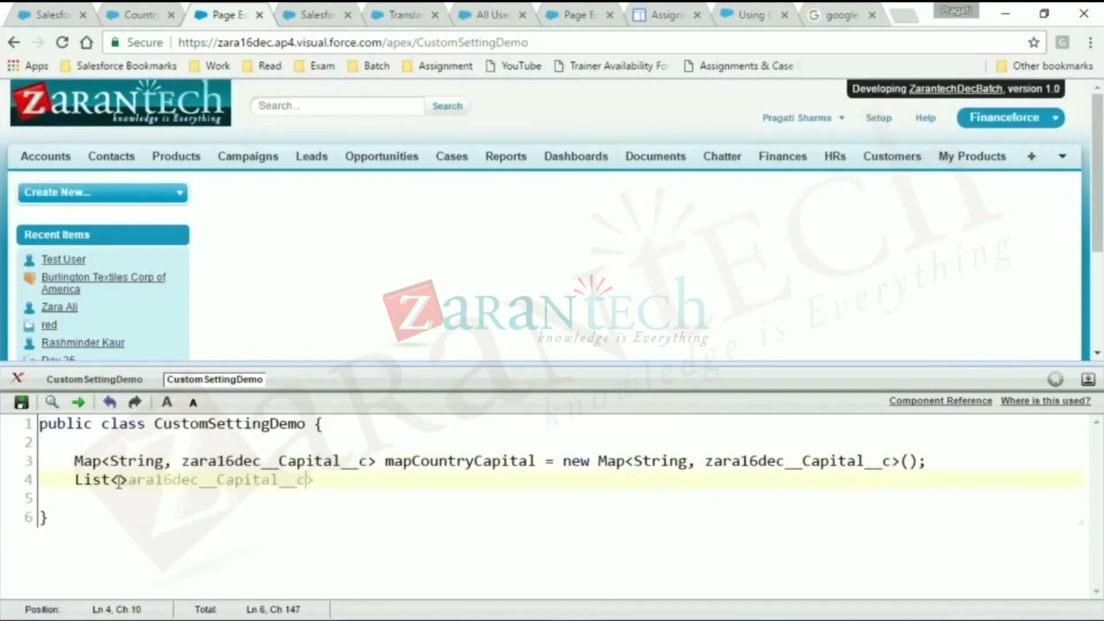
{"action": "key", "text": "ctrl+plus"}
{"action": "key", "text": "ctrl+plus"}
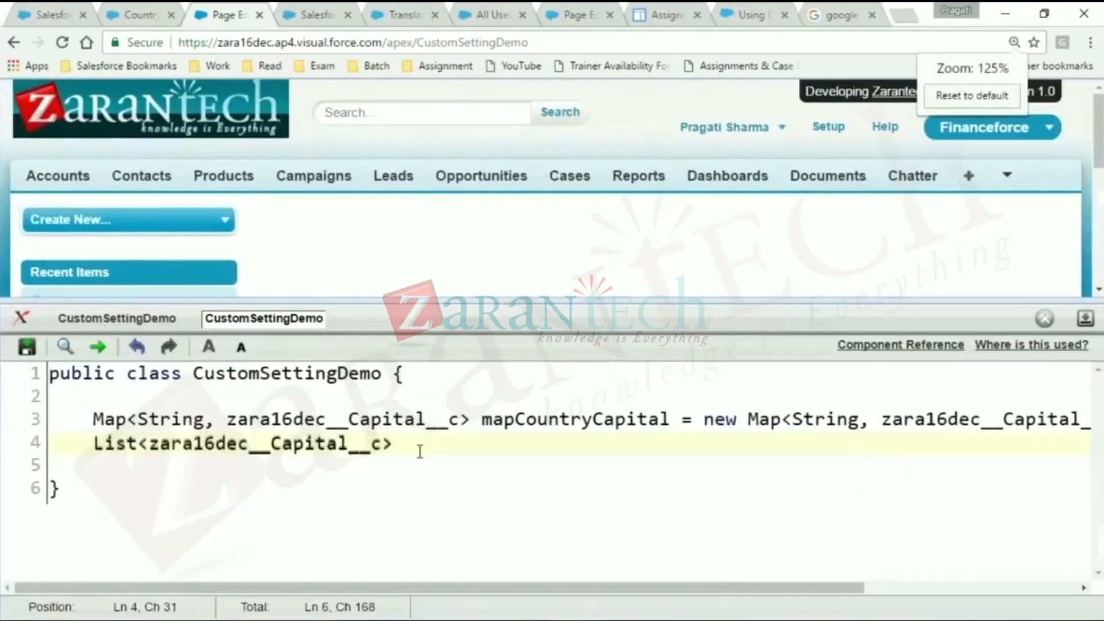
- Name the list lst, assign it mapCountryCapital.getValues(); and add a blank line below
{"action": "left_click", "coordinate": [437, 445]}
{"action": "type", "text": "lst = new"}
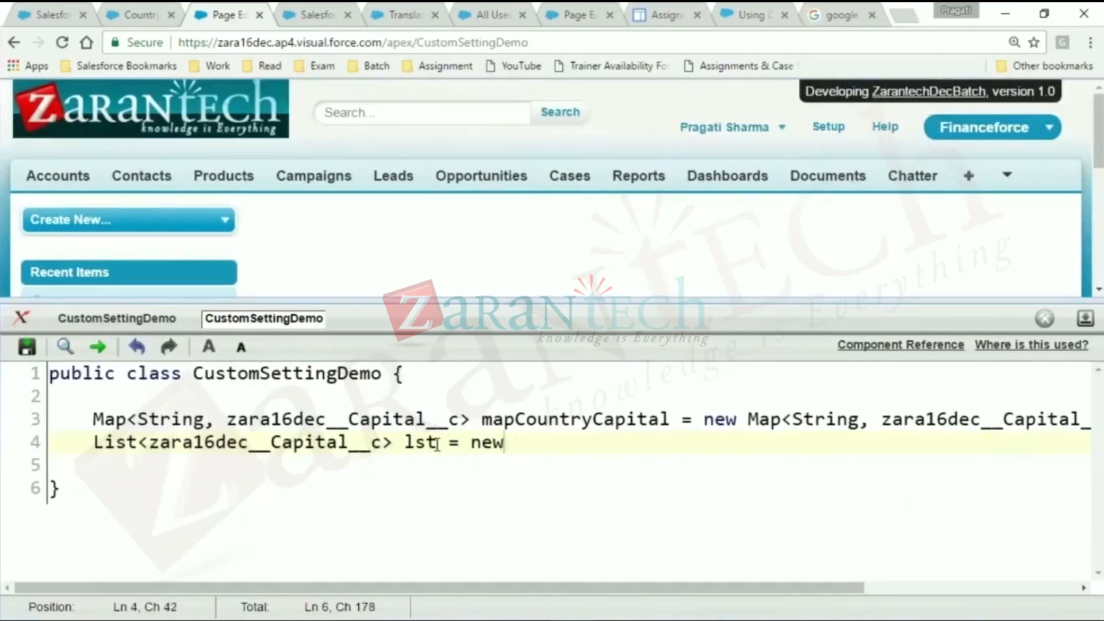
{"action": "key", "text": "BackSpace"}
{"action": "key", "text": "BackSpace"}
{"action": "key", "text": "BackSpace"}
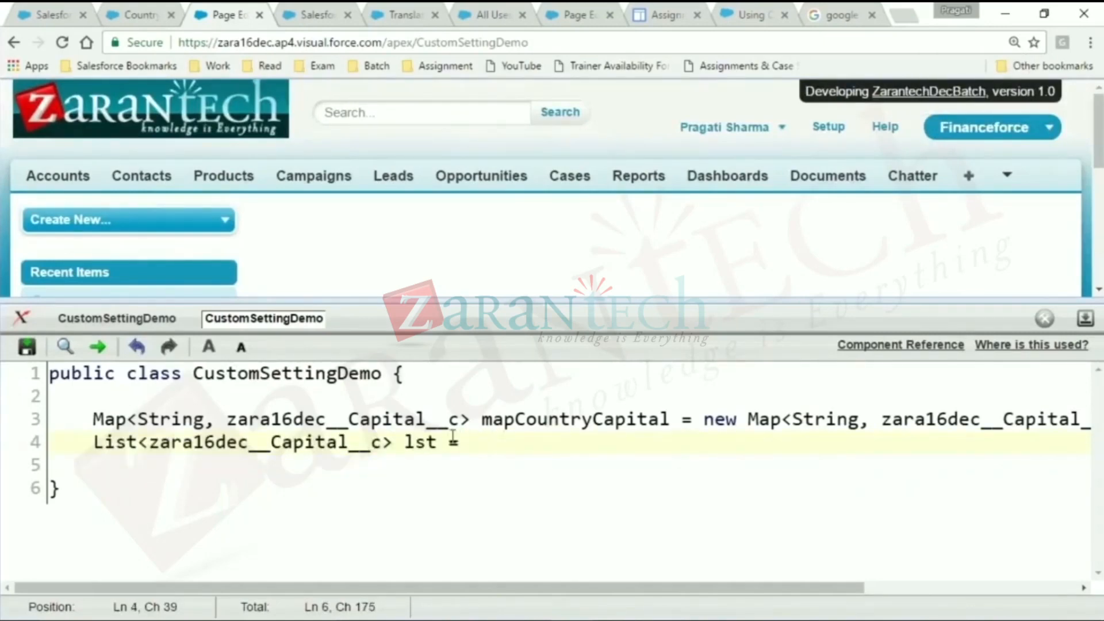
{"action": "double_click", "coordinate": [489, 425]}
{"action": "key", "text": "ctrl+c"}
{"action": "left_click", "coordinate": [473, 444]}
{"action": "key", "text": "ctrl+v"}
{"action": "key", "text": "BackSpace"}
{"action": "type", "text": ".g"}
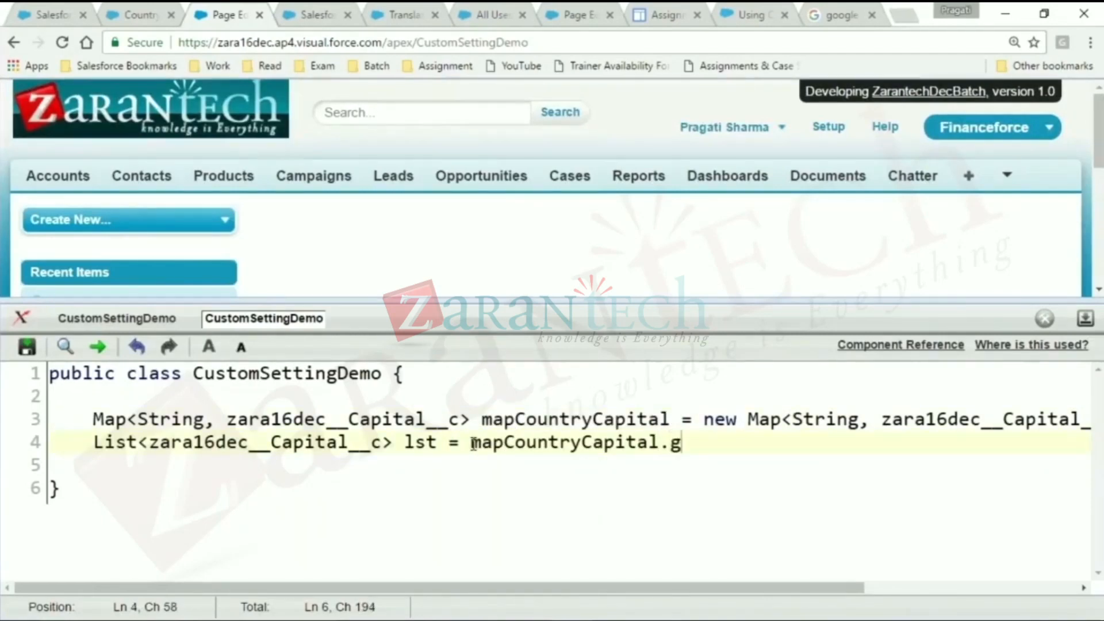
{"action": "type", "text": "etValues();"}
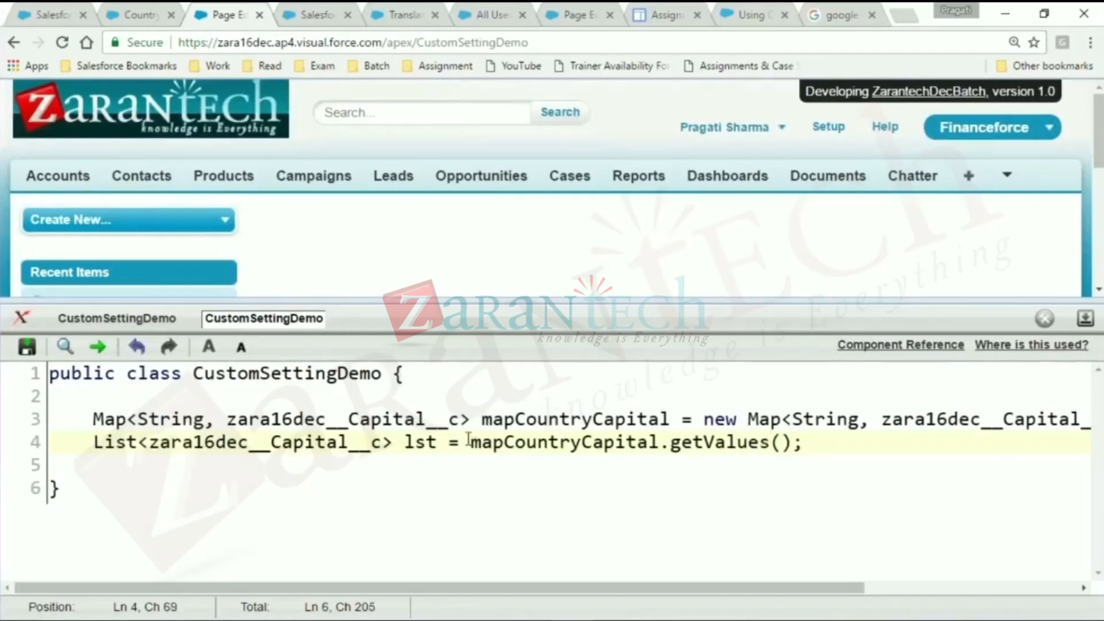
{"action": "left_click_drag", "start_coordinate": [293, 446], "coordinate": [305, 447]}
{"action": "left_click", "coordinate": [437, 442]}
{"action": "left_click", "coordinate": [380, 460]}
{"action": "key", "text": "Return"}
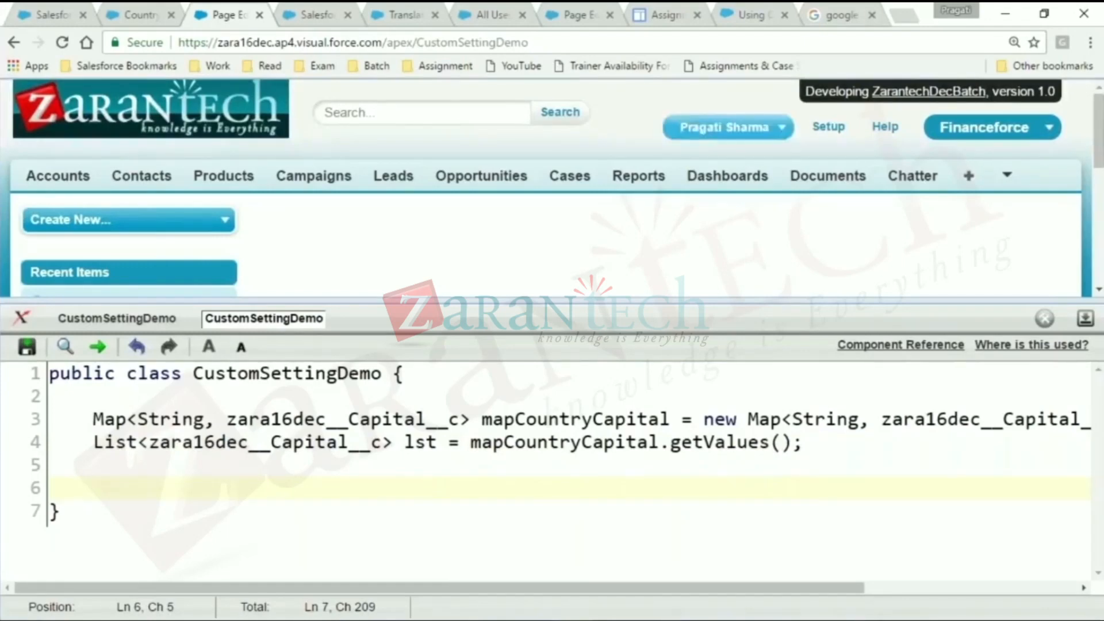
- Open the Custom Settings Methods page of the Apex Developer Guide and examine its Games__c and Foundation_Countries__c code examples
{"action": "left_click", "coordinate": [1084, 56]}
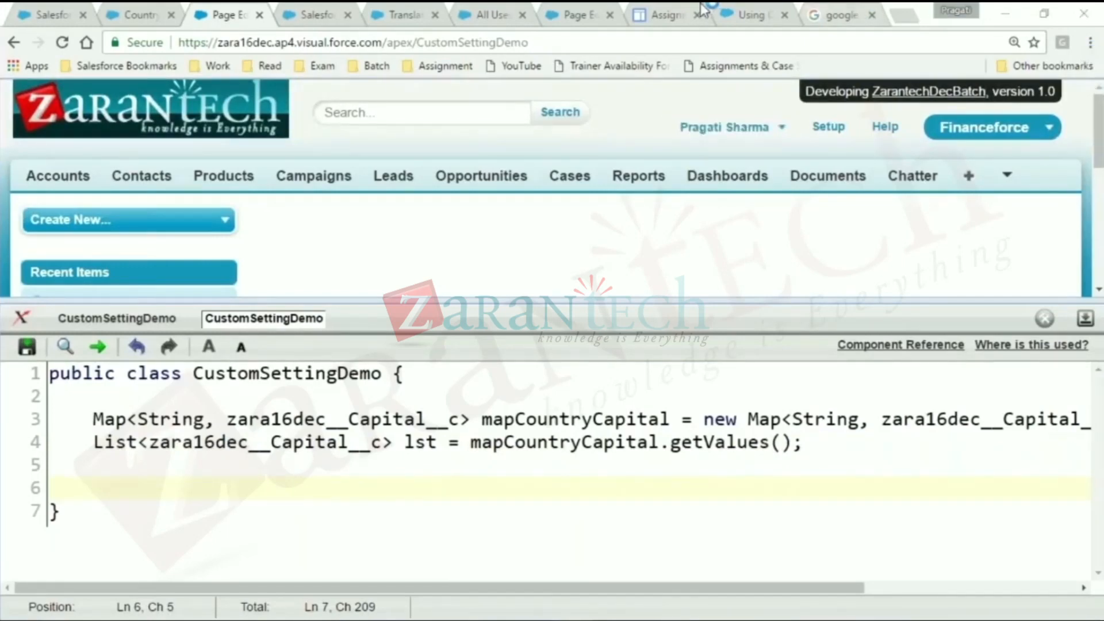
{"action": "left_click", "coordinate": [751, 15]}
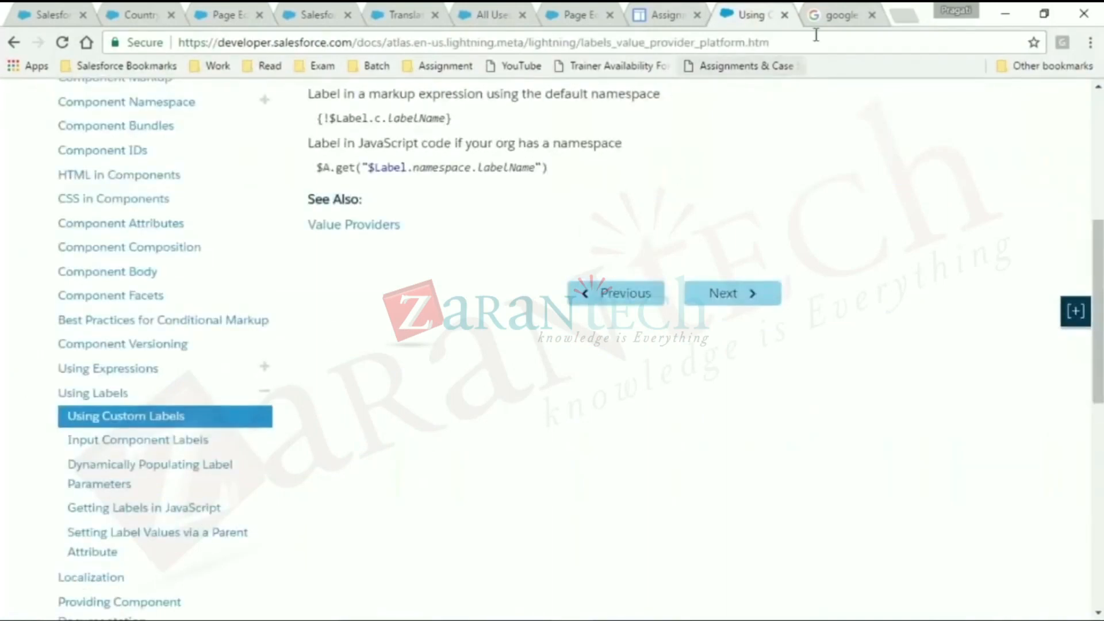
{"action": "left_click", "coordinate": [1091, 39]}
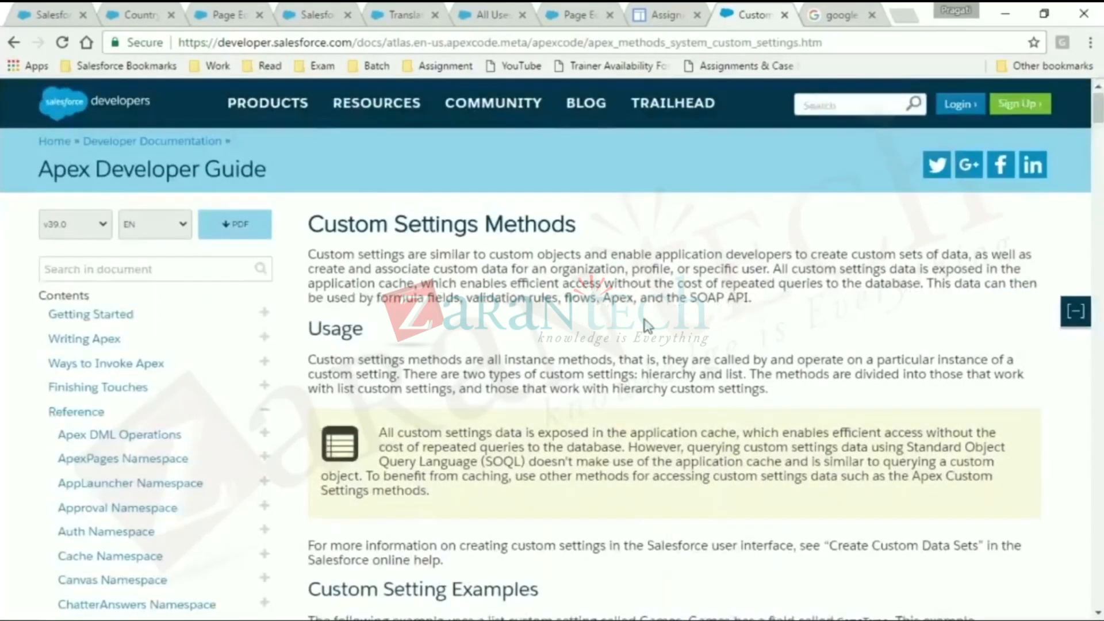
{"action": "scroll", "coordinate": [648, 325], "scroll_direction": "down", "scroll_amount": 6}
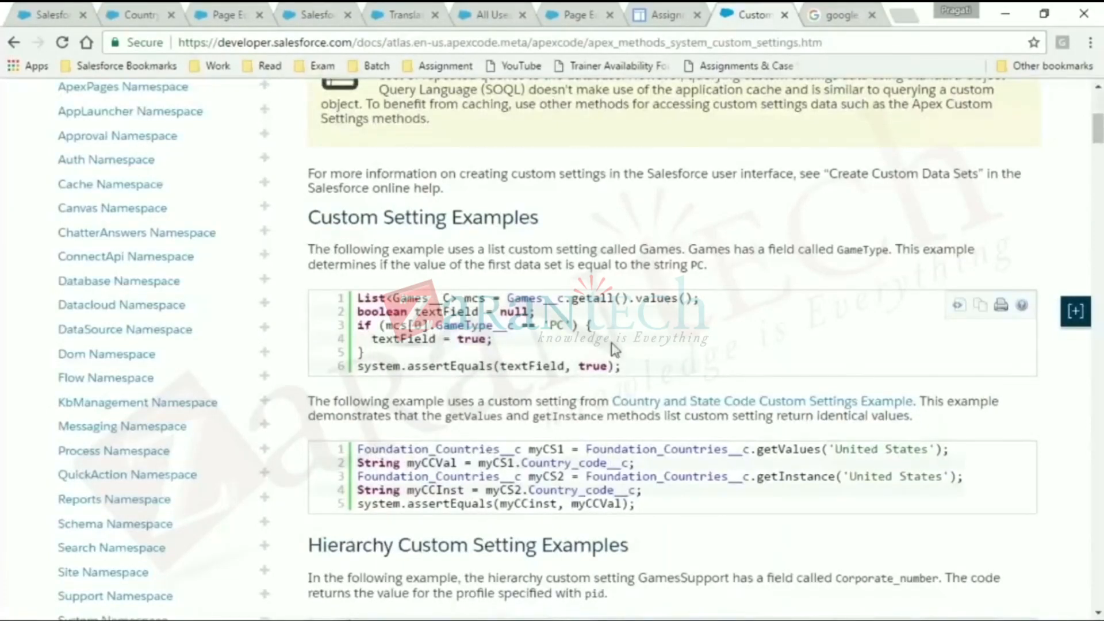
{"action": "double_click", "coordinate": [544, 297]}
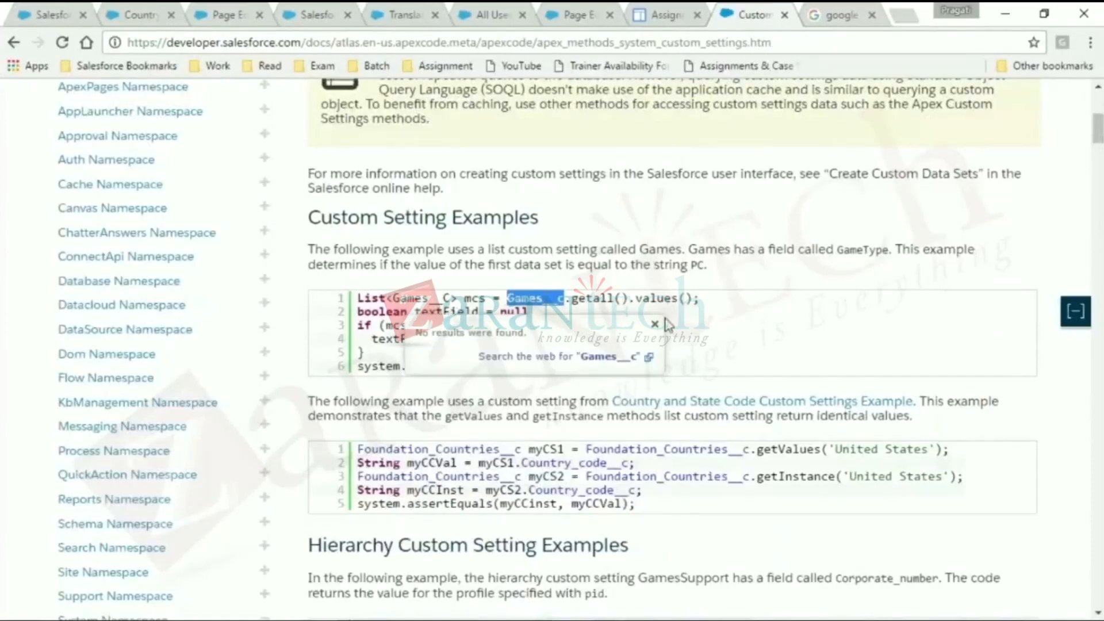
{"action": "left_click", "coordinate": [655, 326]}
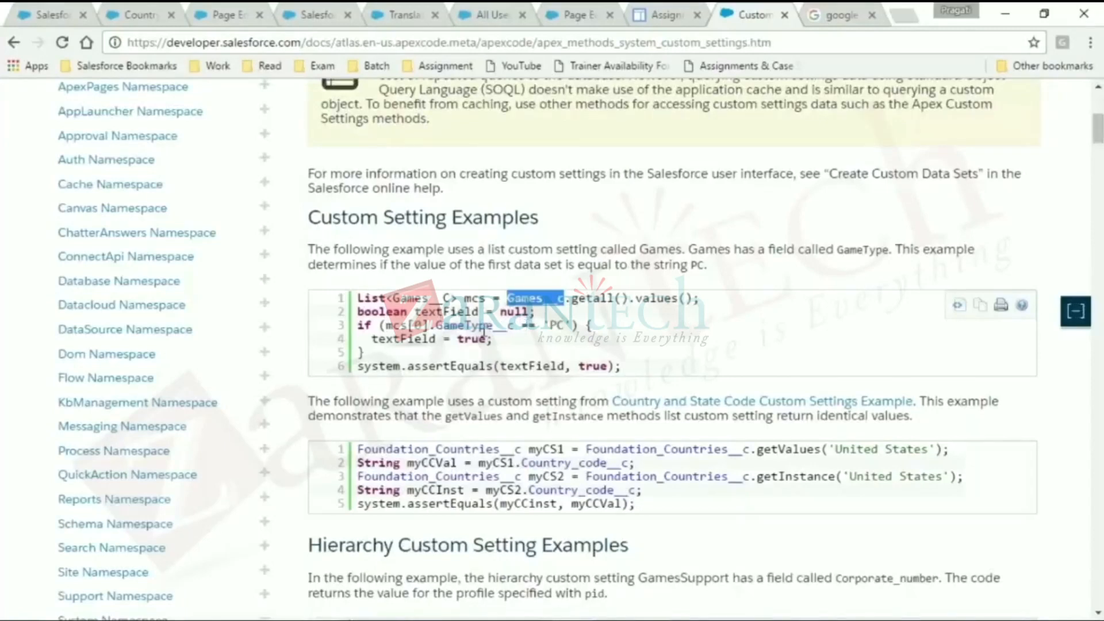
{"action": "left_click_drag", "start_coordinate": [481, 324], "coordinate": [565, 322]}
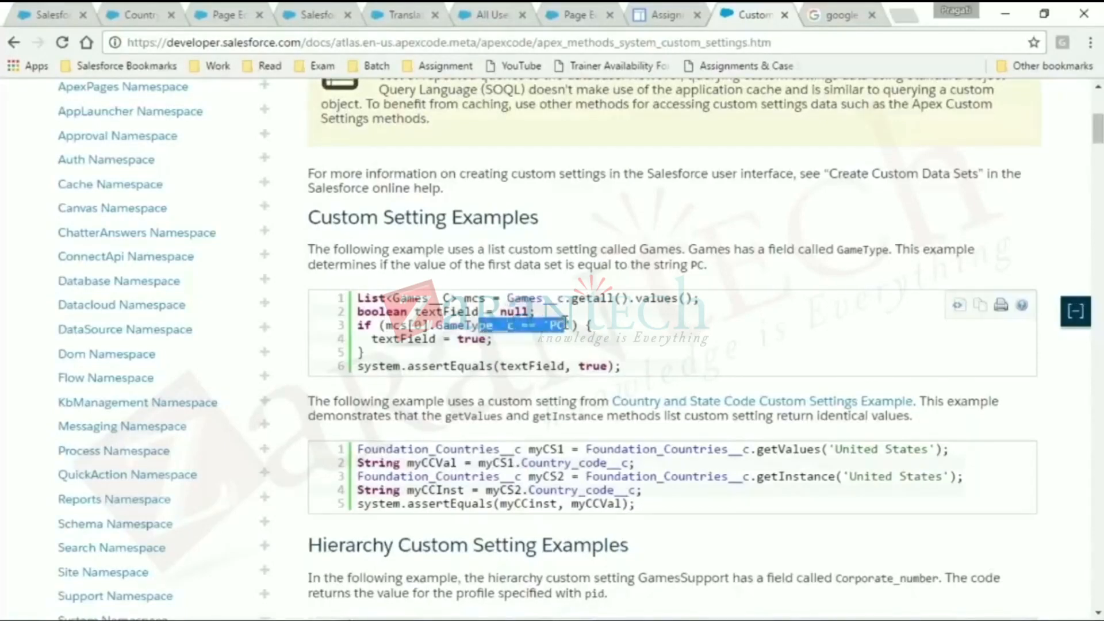
{"action": "left_click", "coordinate": [507, 502]}
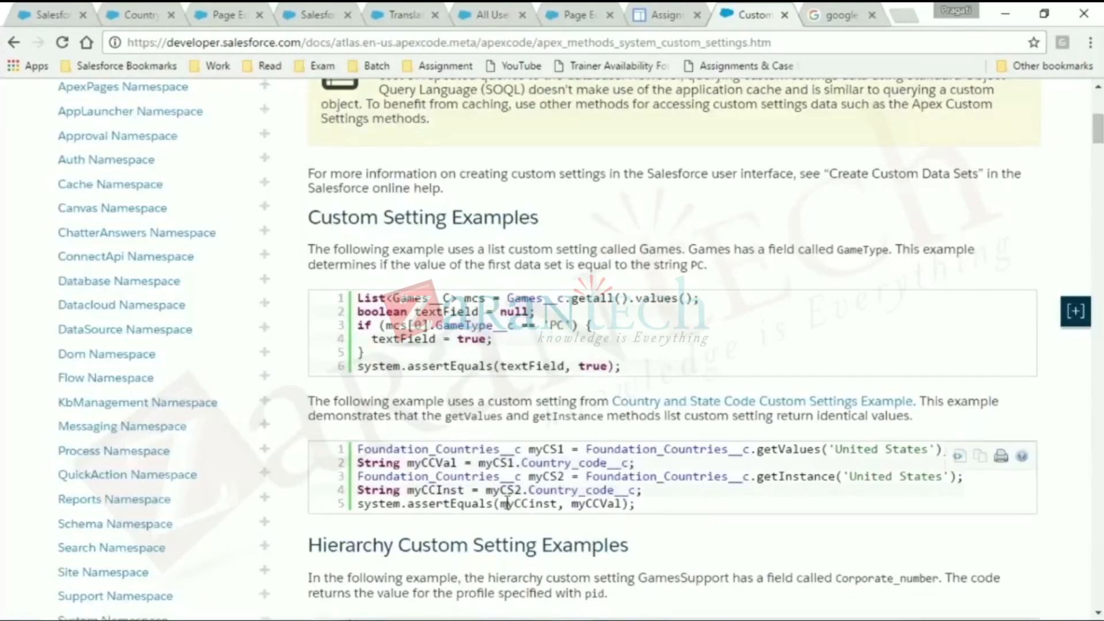
- Examine the hierarchy custom setting examples that use getInstance, getOrgDefaults and getValues on the Custom Settings Methods page
{"action": "scroll", "coordinate": [507, 502], "scroll_direction": "down", "scroll_amount": 1}
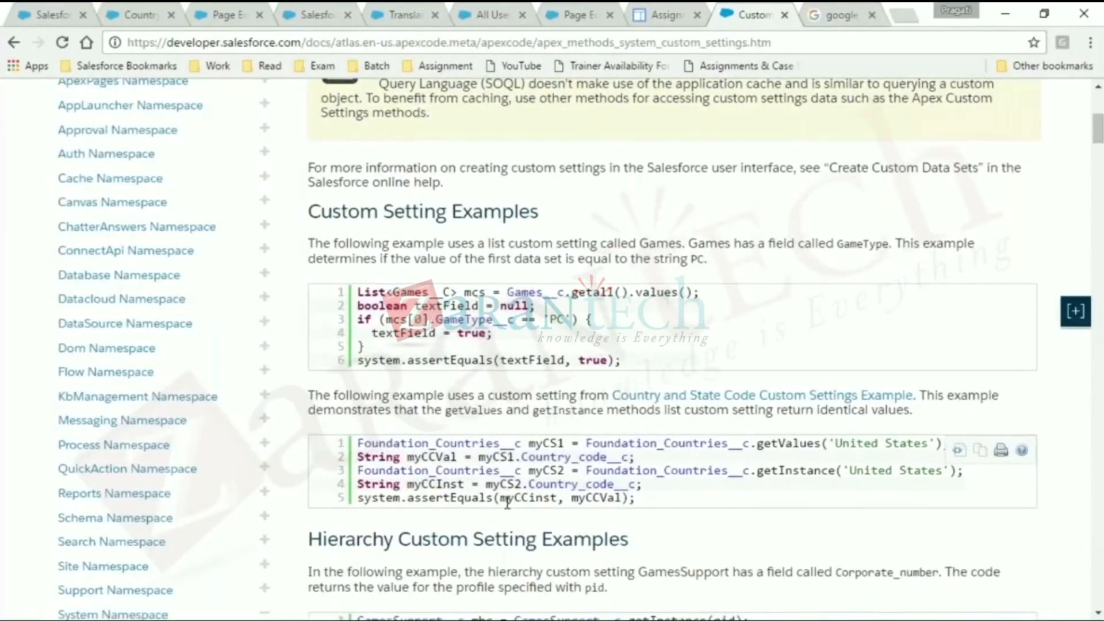
{"action": "scroll", "coordinate": [770, 368], "scroll_direction": "down", "scroll_amount": 2}
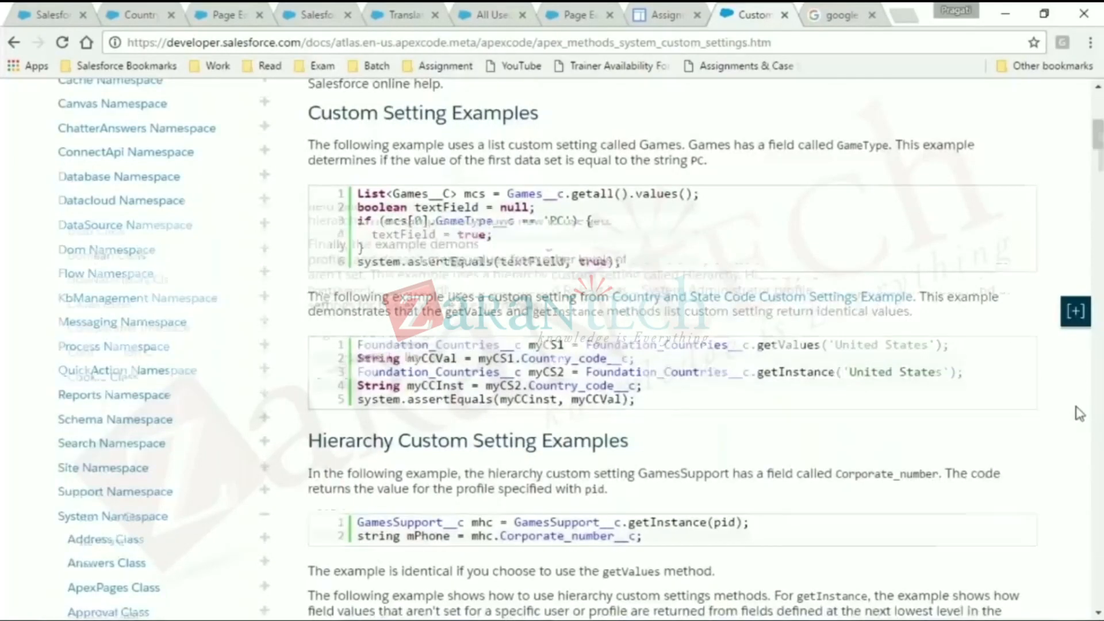
{"action": "scroll", "coordinate": [1080, 413], "scroll_direction": "down", "scroll_amount": 7}
{"action": "scroll", "coordinate": [1079, 414], "scroll_direction": "down", "scroll_amount": 7}
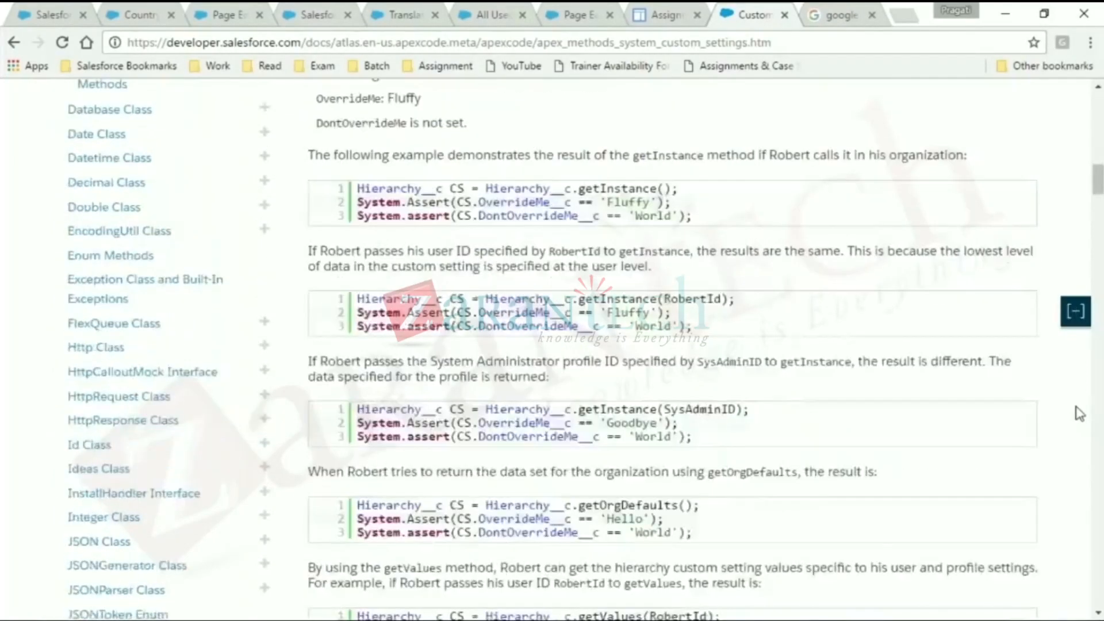
{"action": "scroll", "coordinate": [1079, 413], "scroll_direction": "down", "scroll_amount": 1}
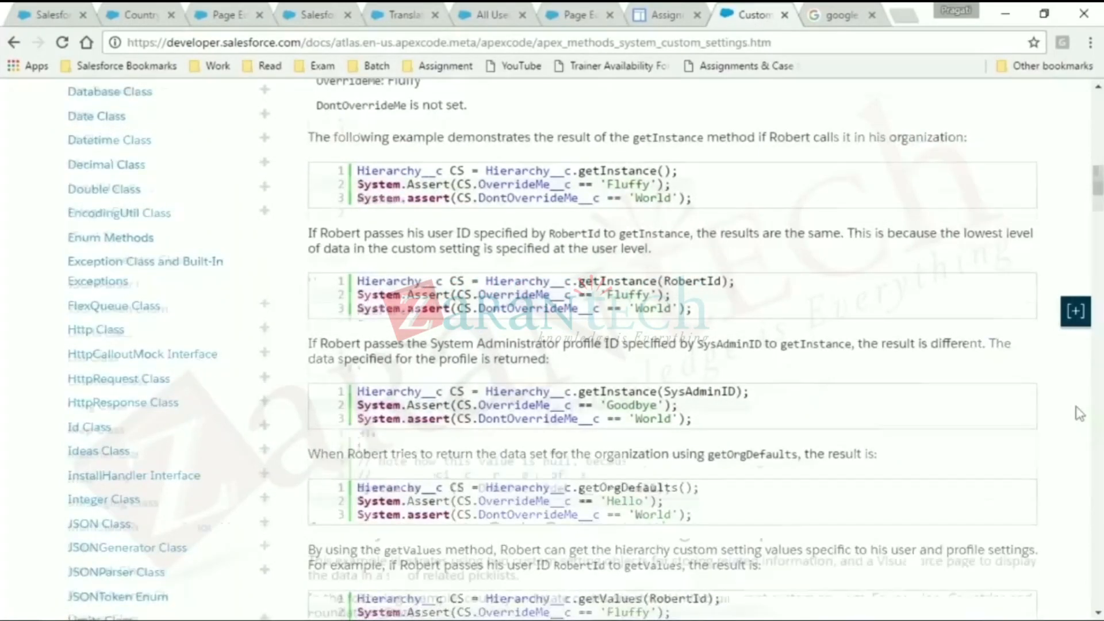
{"action": "scroll", "coordinate": [1079, 414], "scroll_direction": "down", "scroll_amount": 5}
{"action": "scroll", "coordinate": [674, 351], "scroll_direction": "down", "scroll_amount": 9}
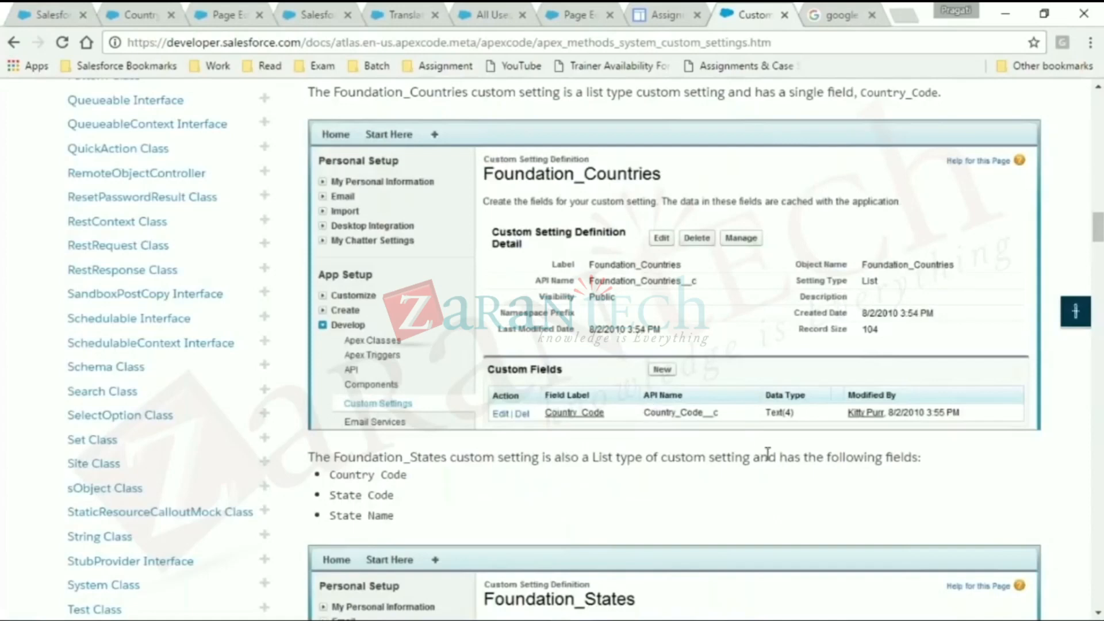
- Examine the Foundation_Countries and Foundation_States setting definitions and the Visualforce page sample with country and state picklists
{"action": "scroll", "coordinate": [1099, 227], "scroll_direction": "down", "scroll_amount": 1}
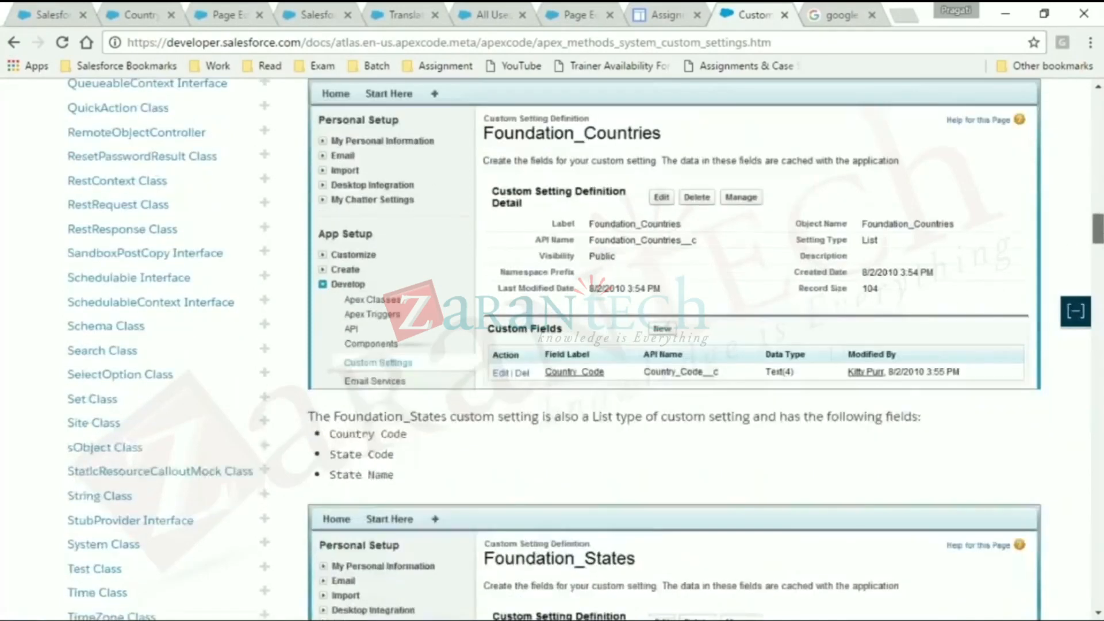
{"action": "scroll", "coordinate": [1099, 230], "scroll_direction": "down", "scroll_amount": 10}
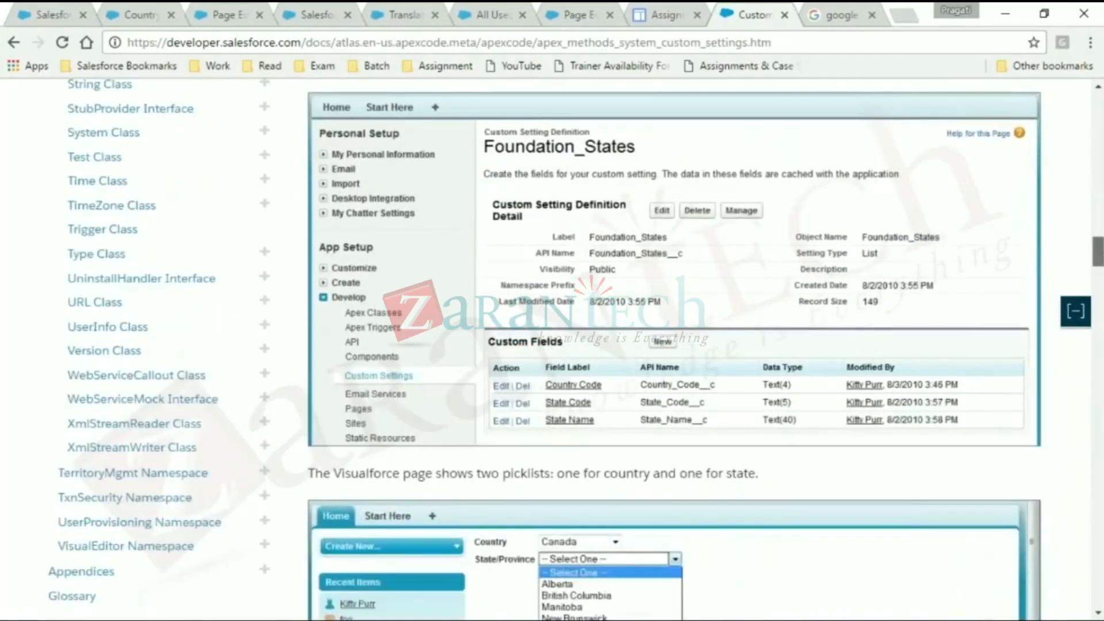
{"action": "scroll", "coordinate": [669, 457], "scroll_direction": "up", "scroll_amount": 1}
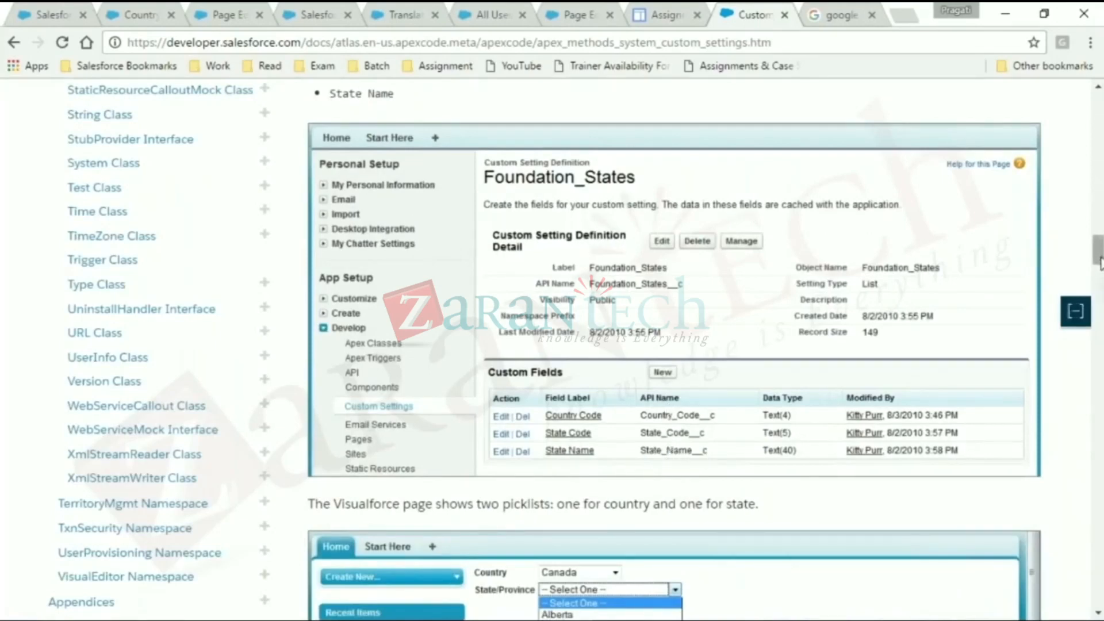
{"action": "scroll", "coordinate": [1100, 274], "scroll_direction": "down", "scroll_amount": 1}
{"action": "scroll", "coordinate": [647, 300], "scroll_direction": "down", "scroll_amount": 3}
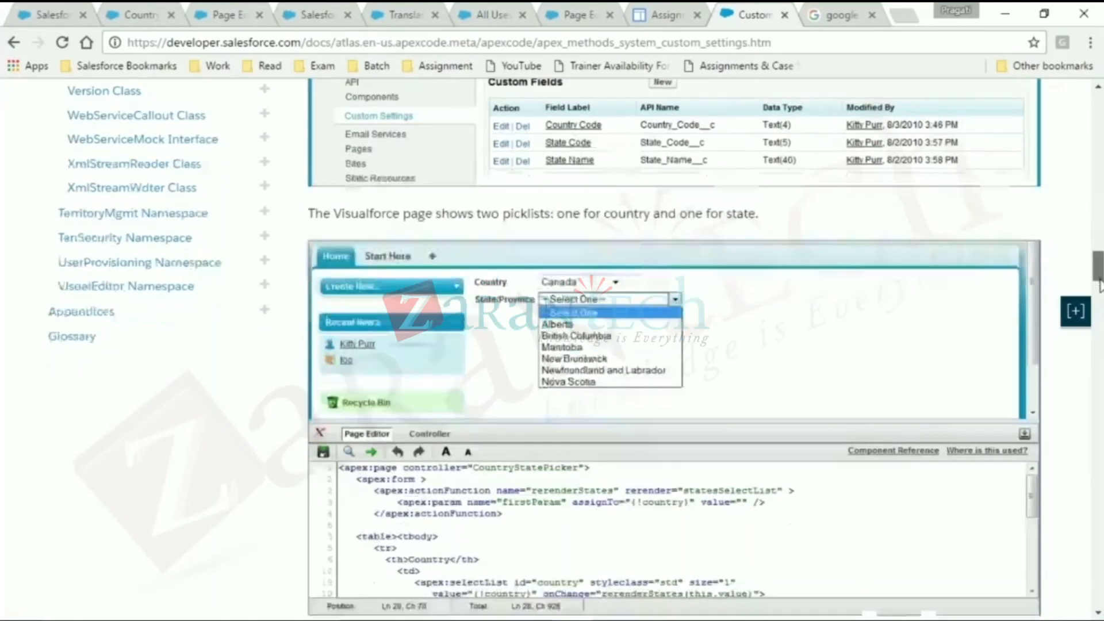
{"action": "scroll", "coordinate": [1098, 283], "scroll_direction": "down", "scroll_amount": 1}
{"action": "left_click_drag", "start_coordinate": [1098, 282], "coordinate": [1100, 310]}
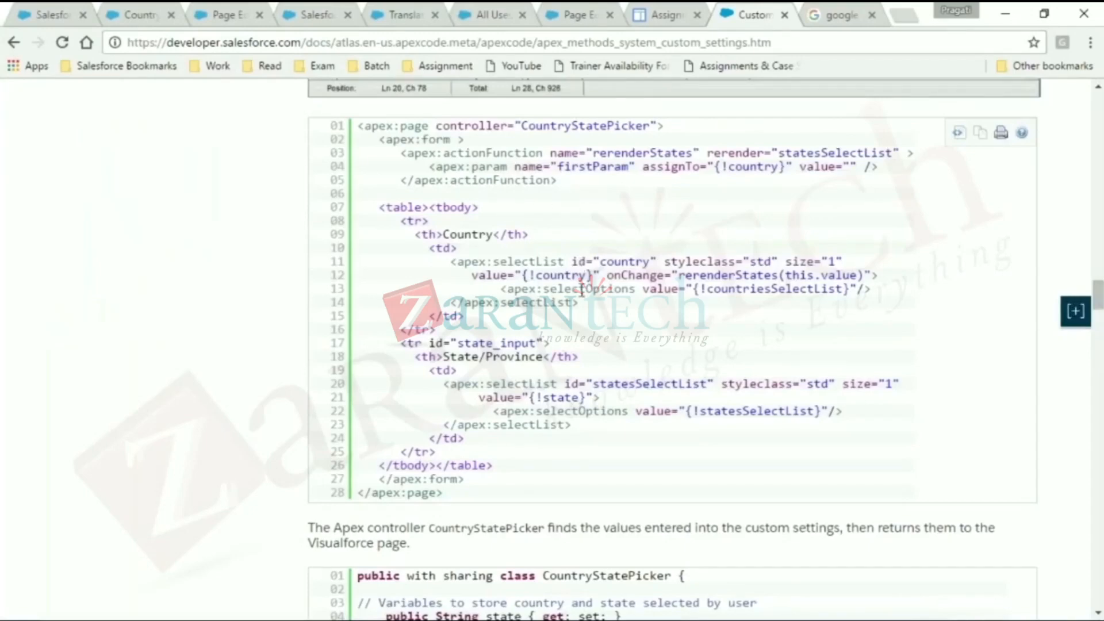
- Examine the CountryStatePicker controller sample, highlighting the lines that load and sort the countries and the Foundation_Countries__c reference
{"action": "scroll", "coordinate": [1098, 296], "scroll_direction": "down", "scroll_amount": 1}
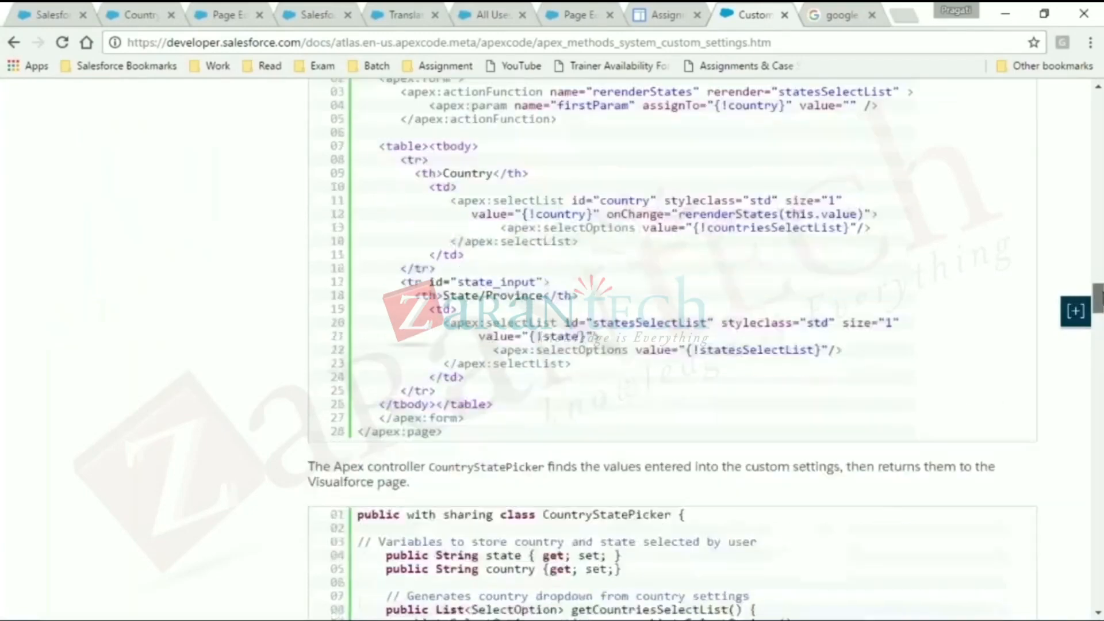
{"action": "left_click_drag", "start_coordinate": [1099, 298], "coordinate": [1098, 325]}
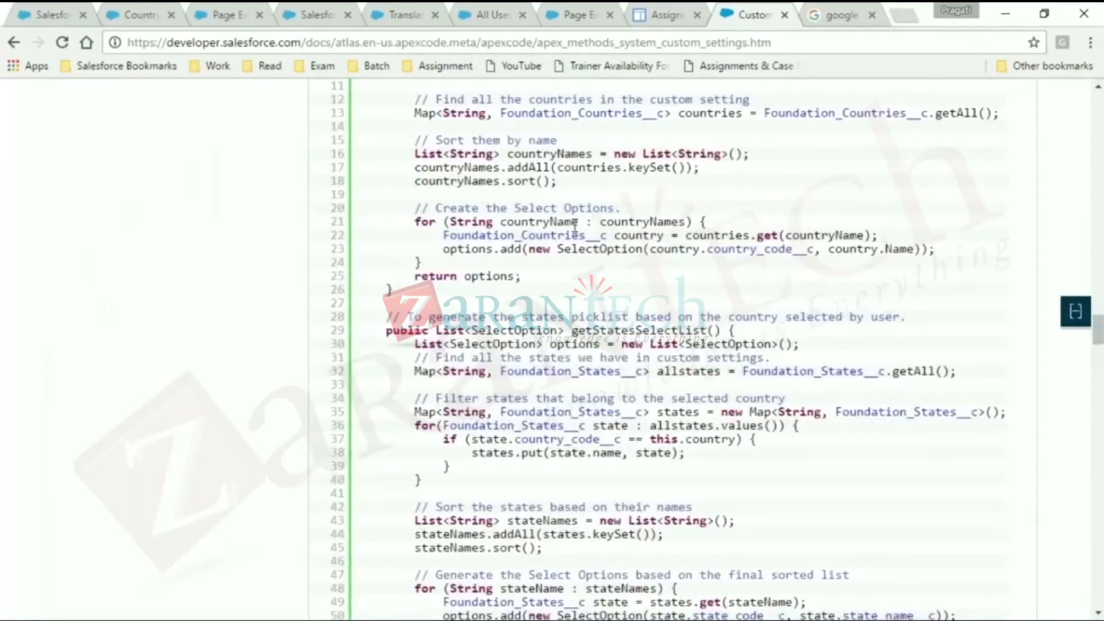
{"action": "left_click_drag", "start_coordinate": [415, 113], "coordinate": [591, 180]}
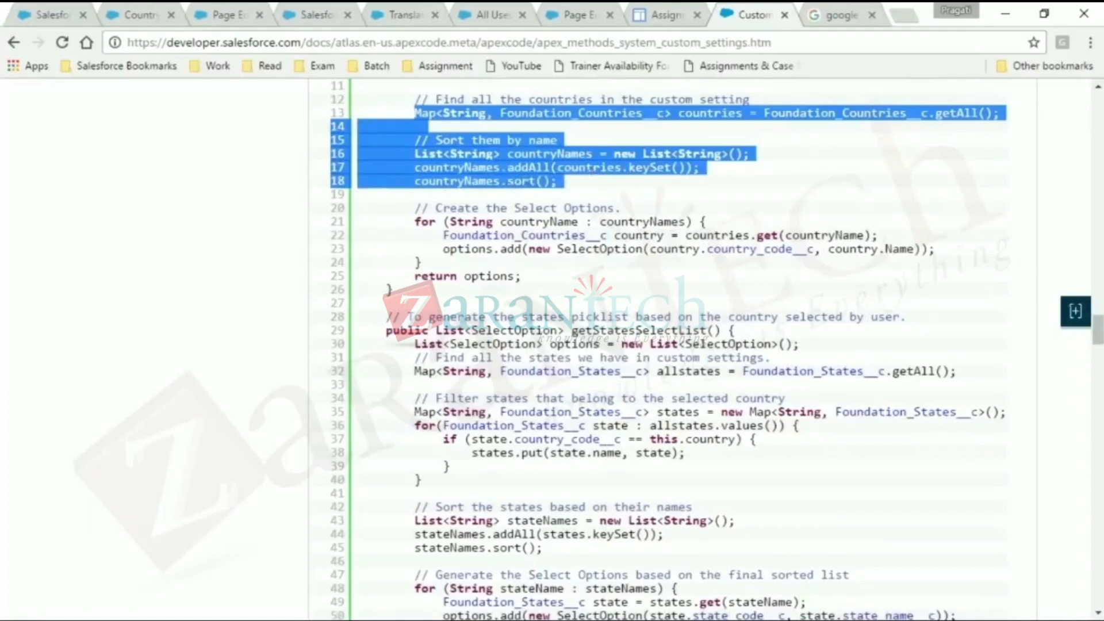
{"action": "left_click", "coordinate": [718, 223]}
{"action": "double_click", "coordinate": [808, 113]}
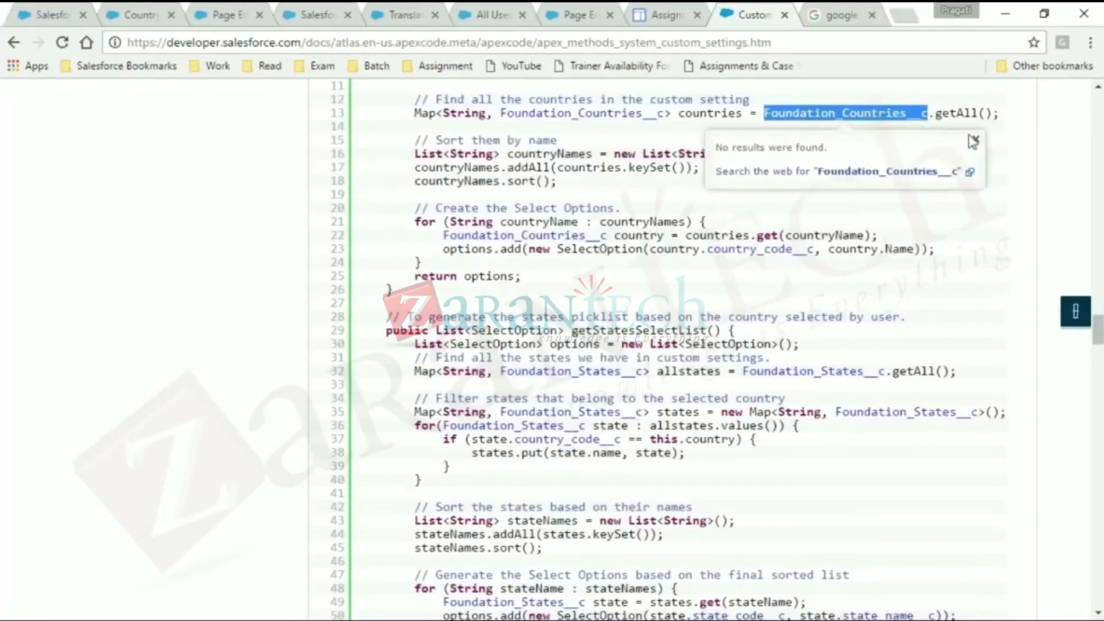
{"action": "left_click", "coordinate": [976, 139]}
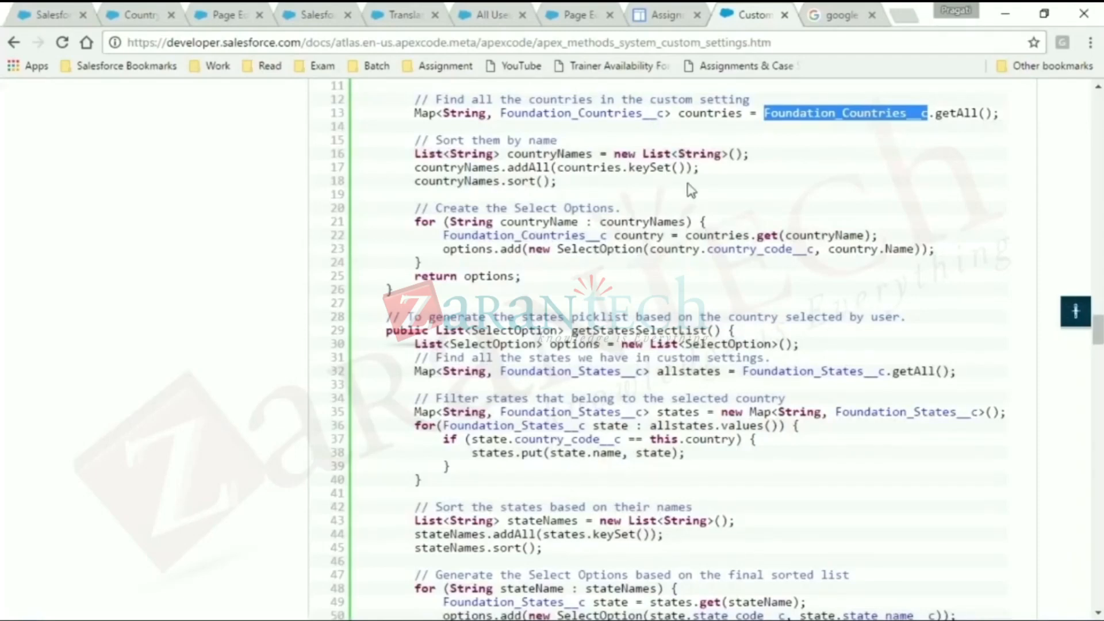
- Return to the CustomSettingDemo class code and start an assignment to mapCountryCapital on the line below the list
{"action": "left_click", "coordinate": [161, 14]}
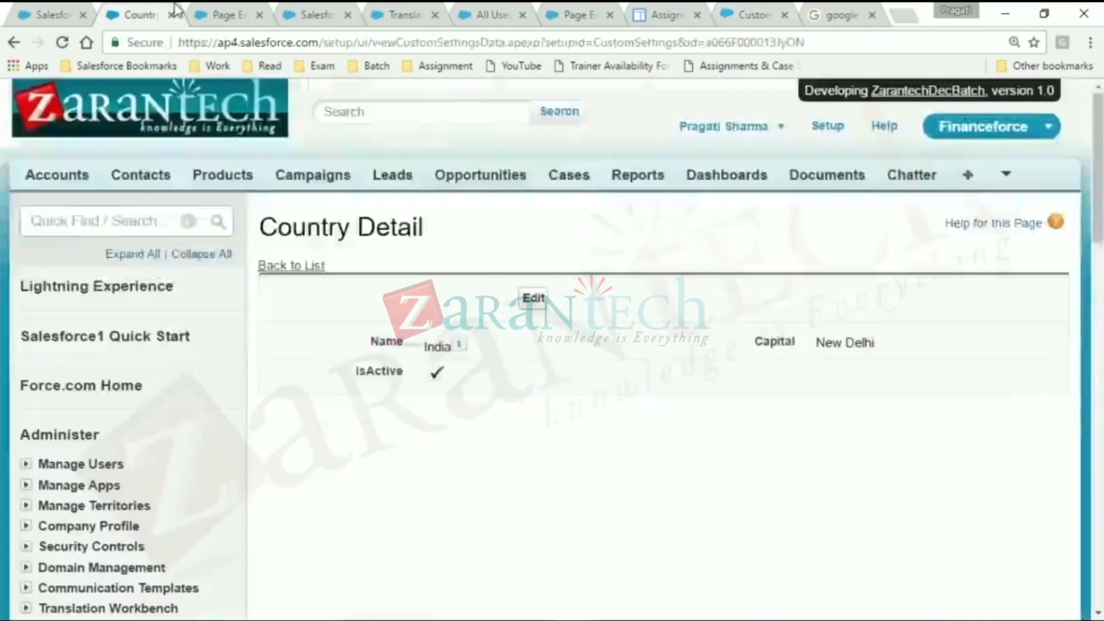
{"action": "left_click", "coordinate": [210, 12]}
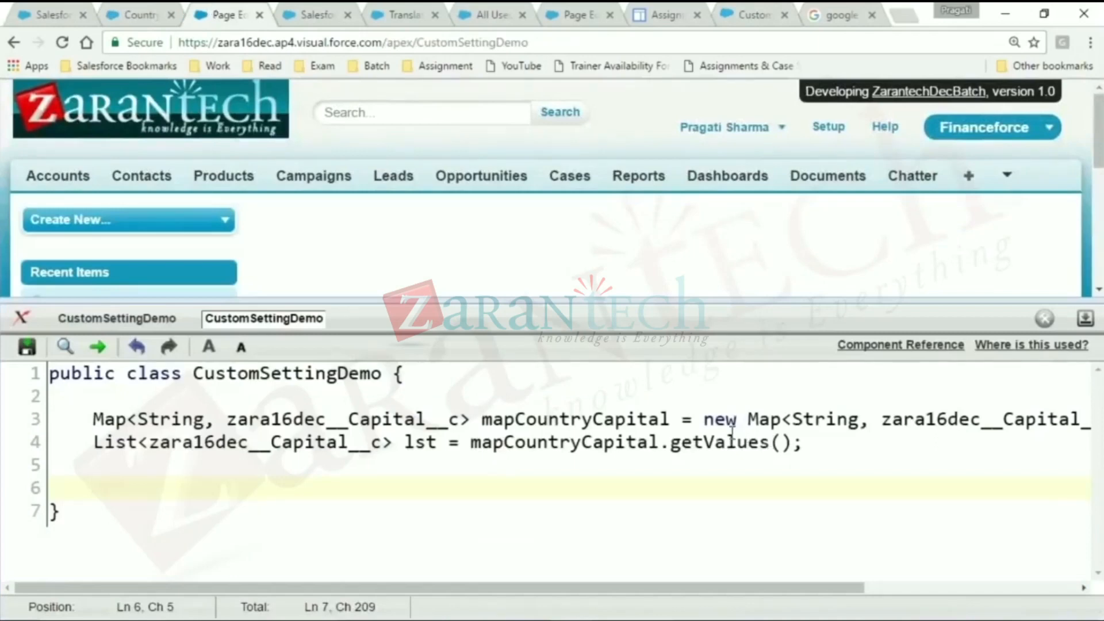
{"action": "left_click", "coordinate": [825, 435]}
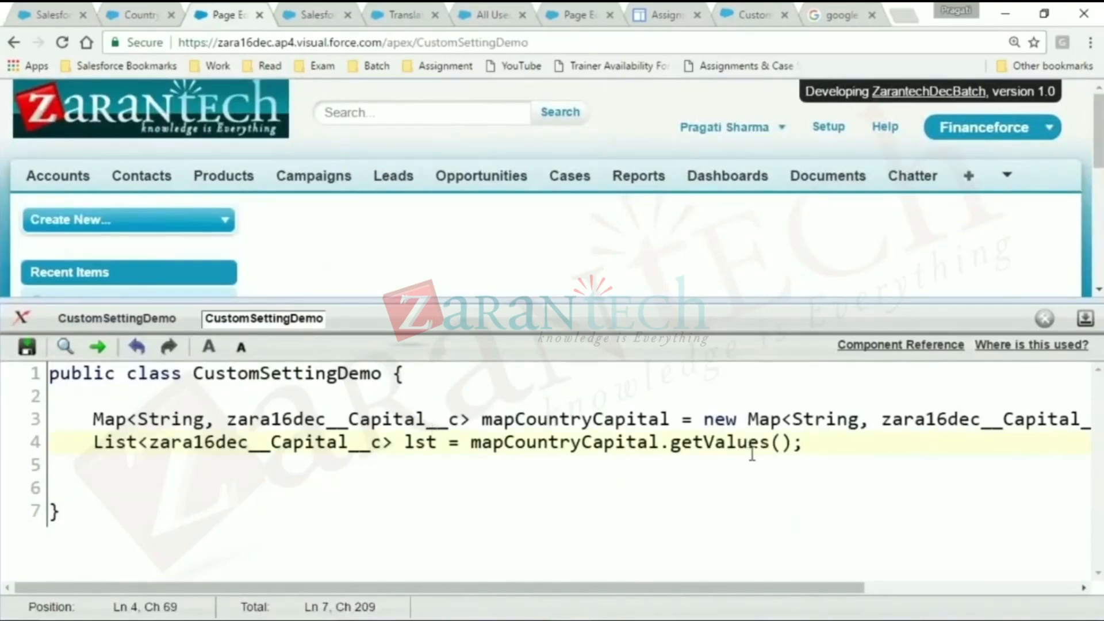
{"action": "key", "text": "Return"}
{"action": "left_click", "coordinate": [648, 402]}
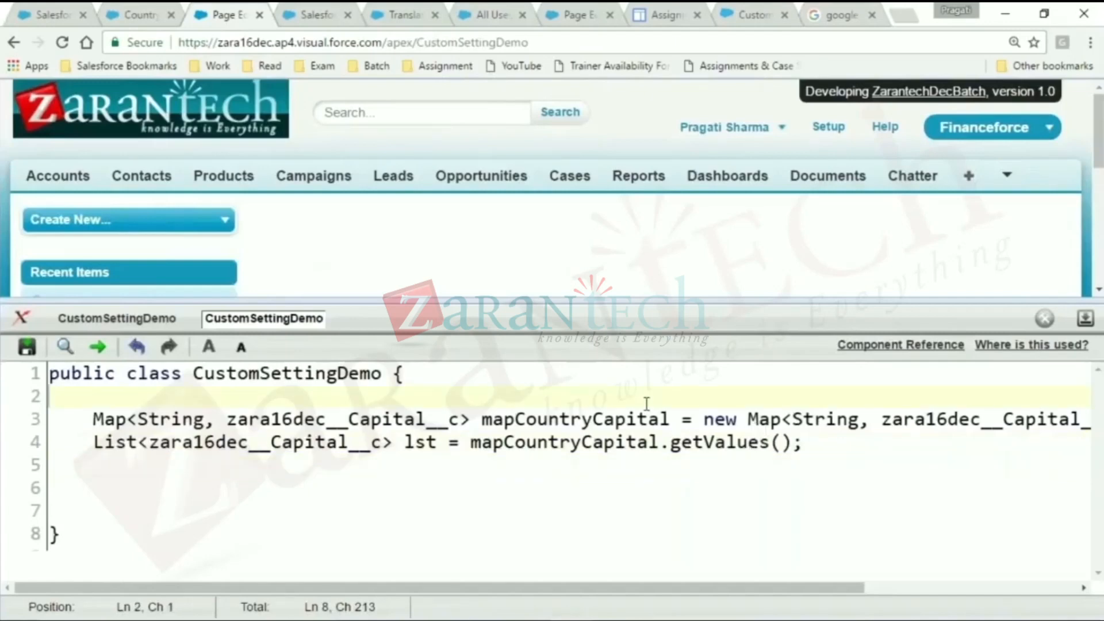
{"action": "left_click", "coordinate": [628, 412]}
{"action": "double_click", "coordinate": [608, 419]}
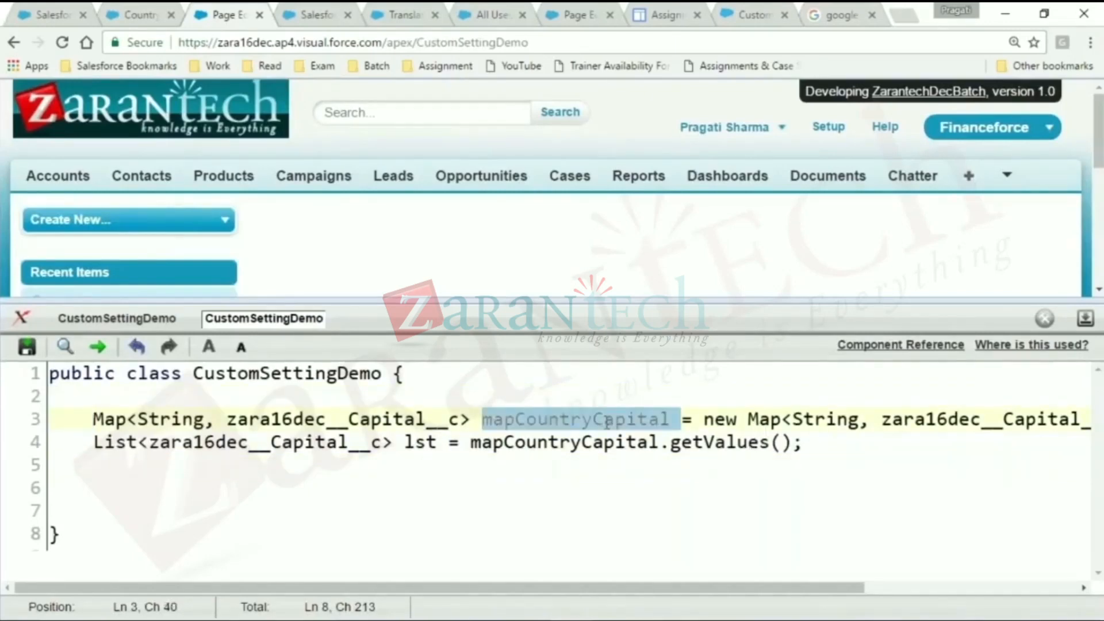
{"action": "key", "text": "ctrl+c"}
{"action": "left_click", "coordinate": [332, 470]}
{"action": "key", "text": "ctrl+v"}
{"action": "type", "text": "="}
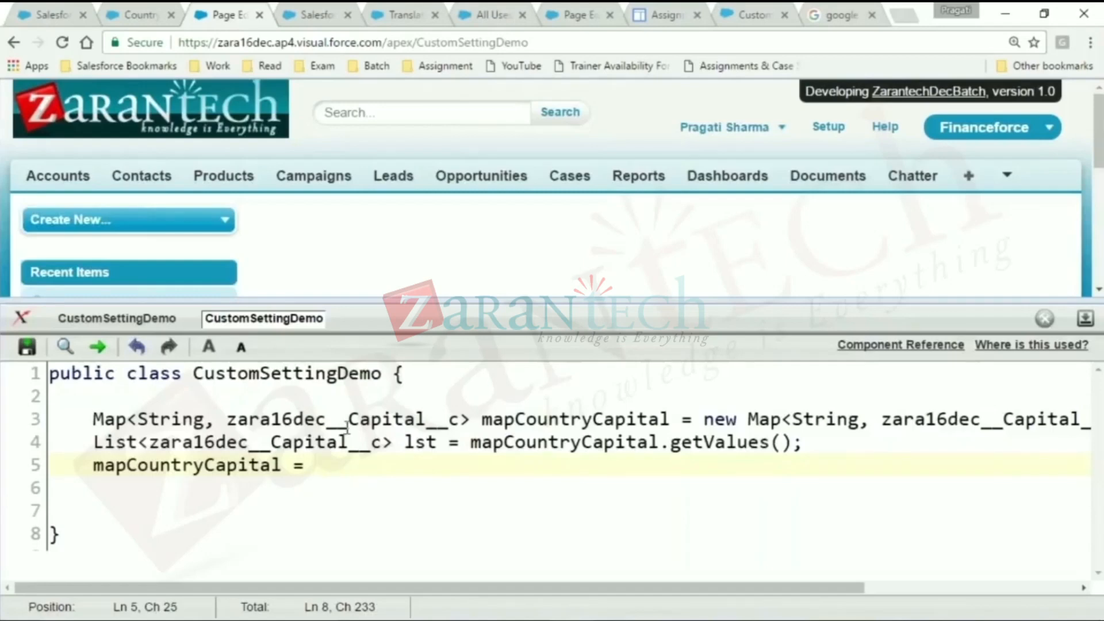
- Complete the mapCountryCapital assignment on line 5 with zara16dec__Capital__c.getValues();
{"action": "double_click", "coordinate": [328, 420]}
{"action": "left_click", "coordinate": [332, 462]}
{"action": "key", "text": "ctrl+v"}
{"action": "type", "text": ".getA"}
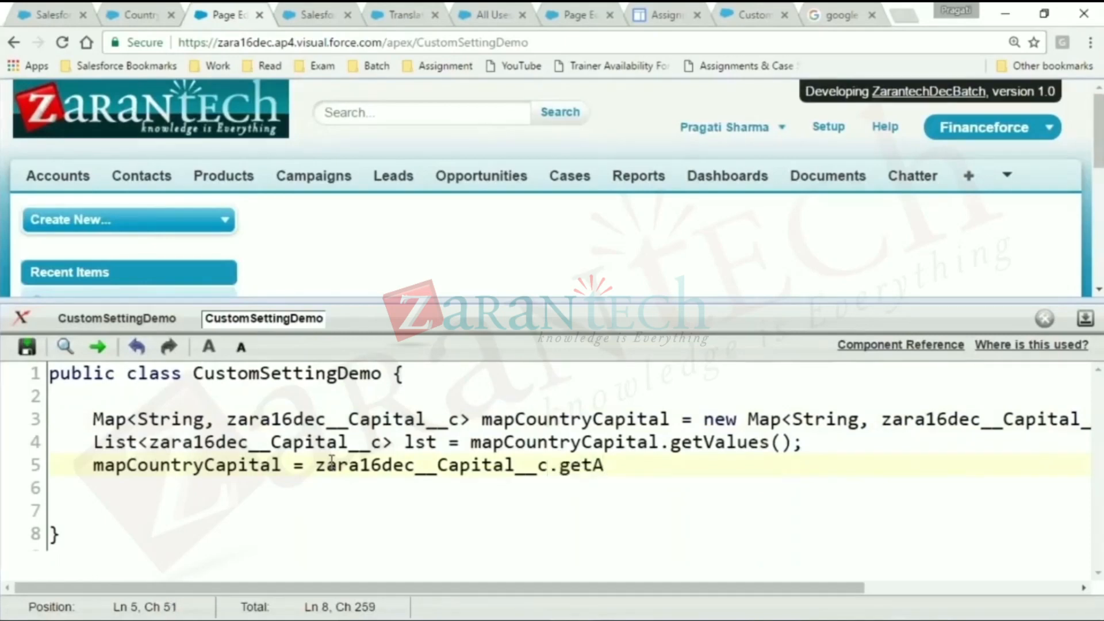
{"action": "key", "text": "BackSpace"}
{"action": "type", "text": "Values();"}
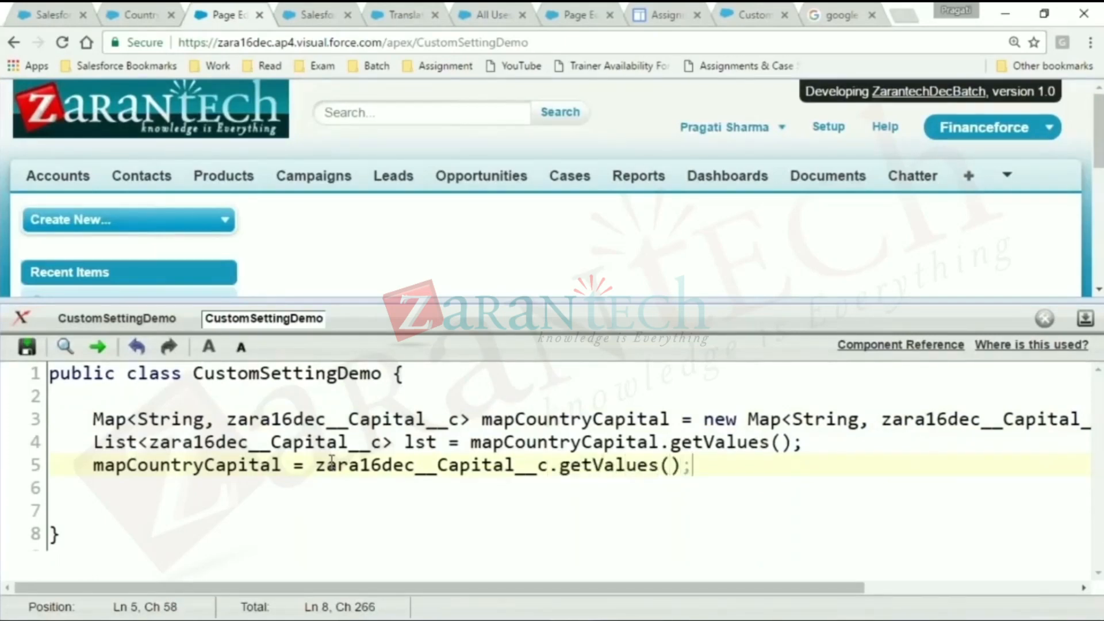
- Check the getAll() call in the developer guide's countries sample and return to the CustomSettingDemo class code
{"action": "left_click", "coordinate": [723, 15]}
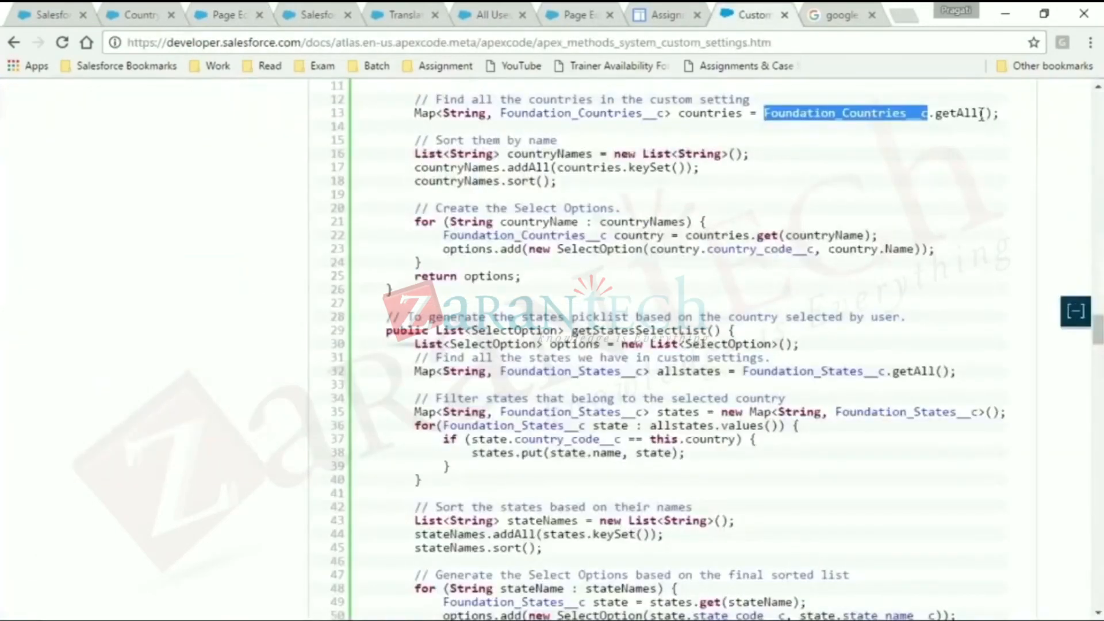
{"action": "left_click", "coordinate": [166, 11]}
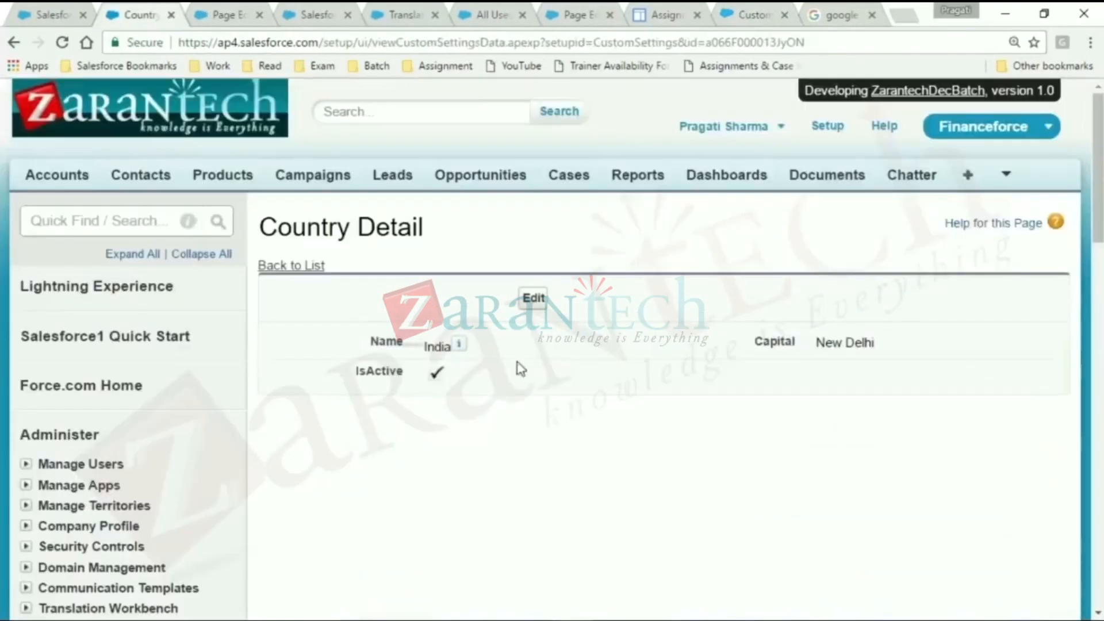
{"action": "left_click", "coordinate": [232, 11]}
{"action": "left_click", "coordinate": [377, 12]}
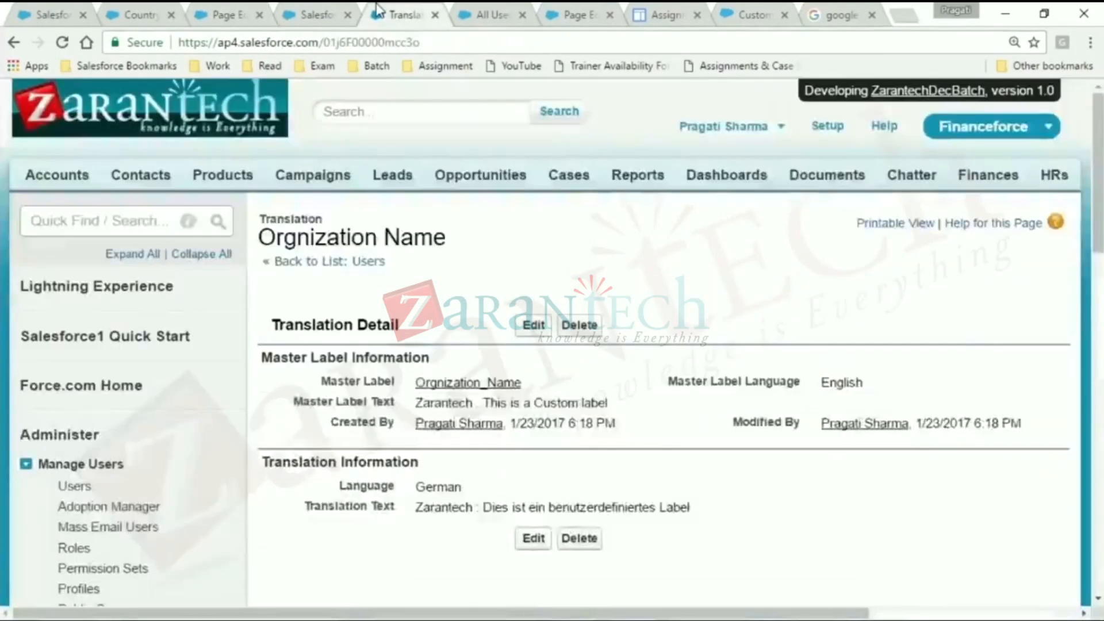
{"action": "left_click", "coordinate": [289, 12]}
{"action": "left_click_drag", "start_coordinate": [290, 10], "coordinate": [219, 11]}
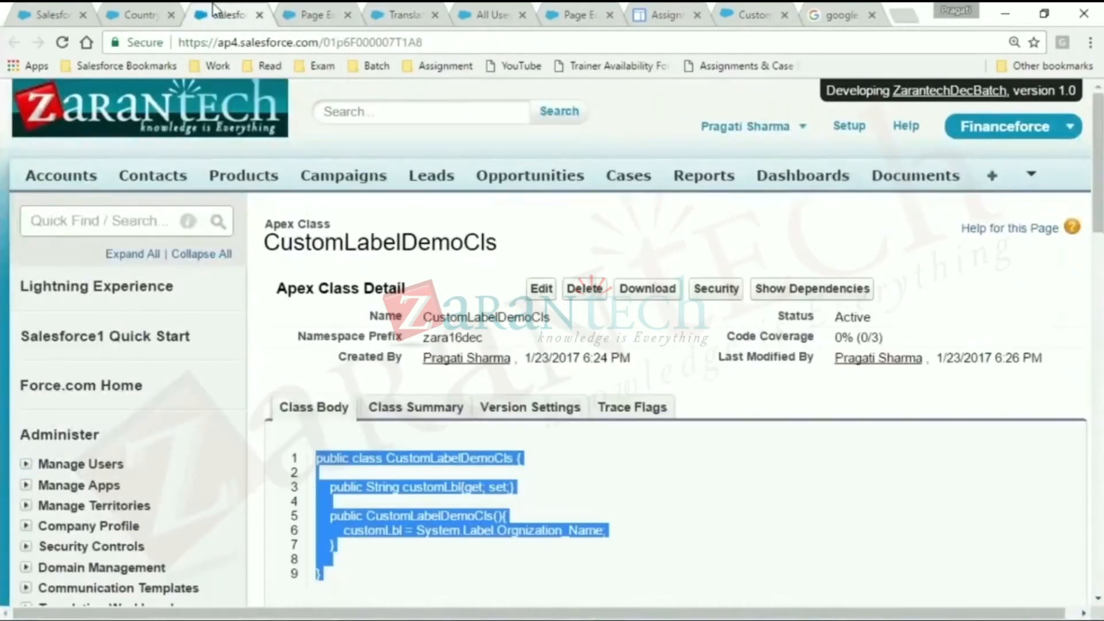
{"action": "left_click", "coordinate": [119, 11]}
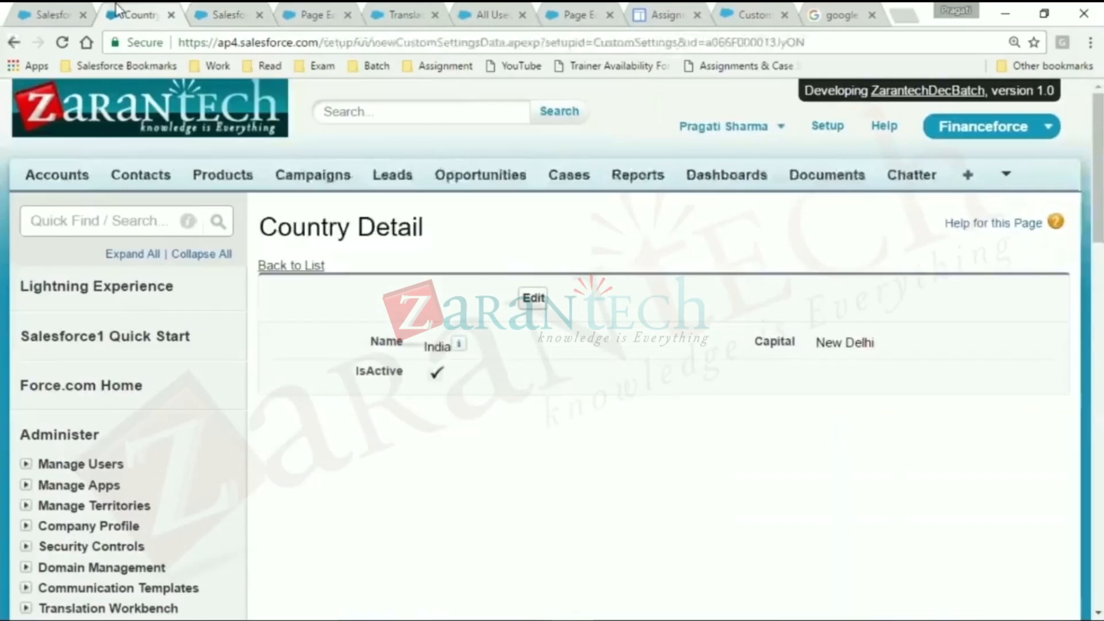
{"action": "left_click", "coordinate": [210, 11]}
{"action": "left_click", "coordinate": [325, 13]}
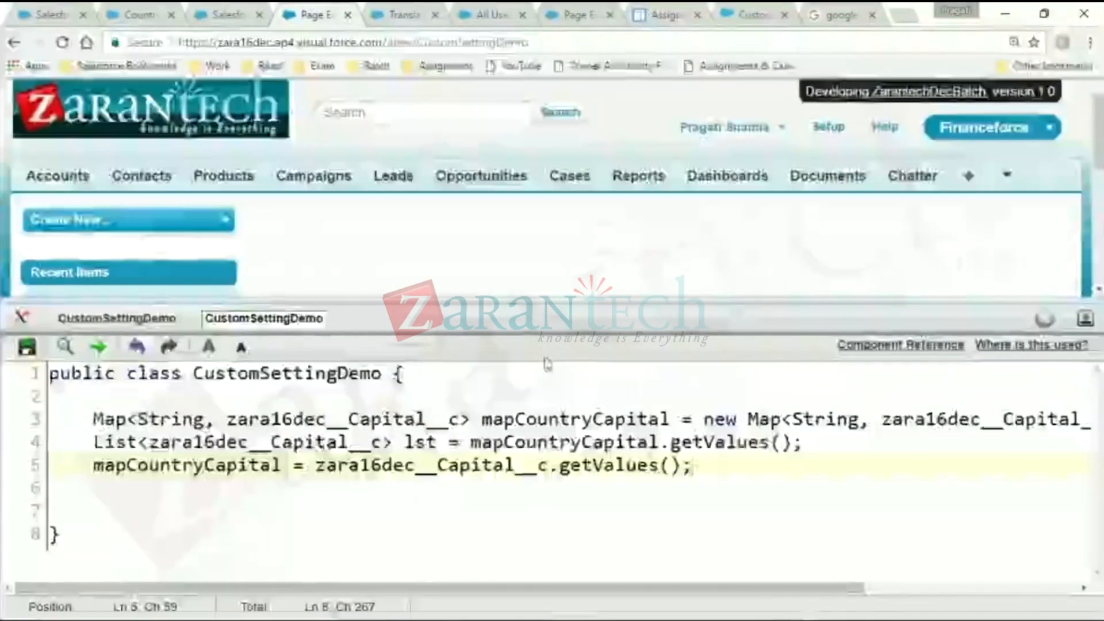
- Replace getValues with getAll in the mapCountryCapital assignment on line 5 and try to save the class
{"action": "left_click_drag", "start_coordinate": [604, 464], "coordinate": [658, 473]}
{"action": "key", "text": "BackSpace"}
{"action": "key", "text": "BackSpace"}
{"action": "type", "text": "All"}
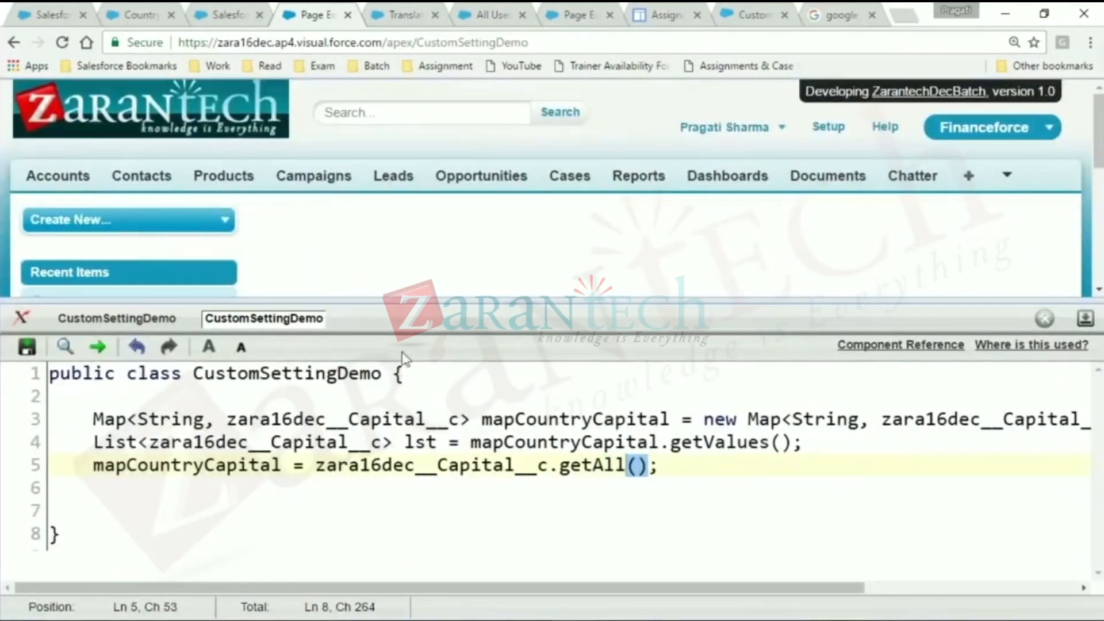
{"action": "left_click", "coordinate": [27, 347]}
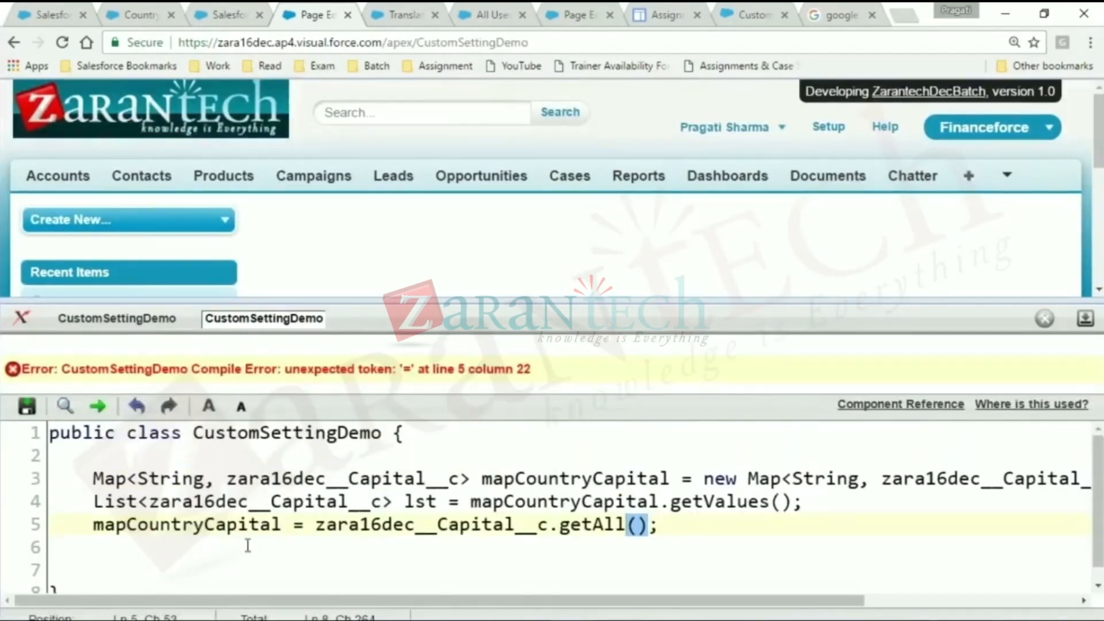
- Delete the mapCountryCapital = zara16dec__Capital__c.getAll(); line from the class
{"action": "left_click", "coordinate": [309, 526]}
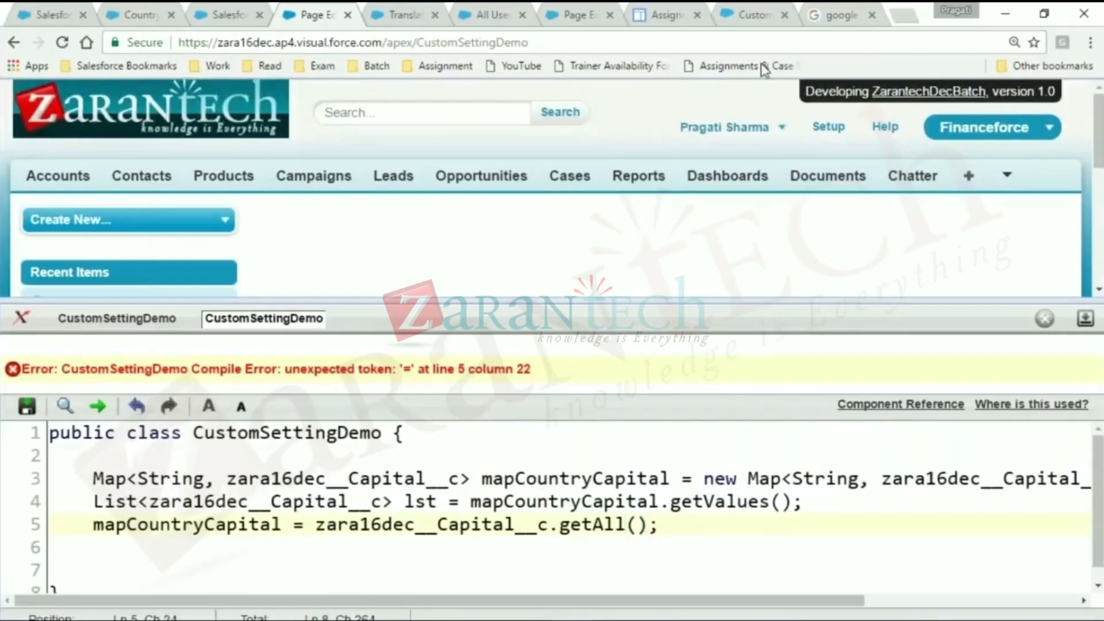
{"action": "left_click", "coordinate": [851, 12]}
{"action": "left_click_drag", "start_coordinate": [317, 525], "coordinate": [641, 524]}
{"action": "triple_click", "coordinate": [644, 523]}
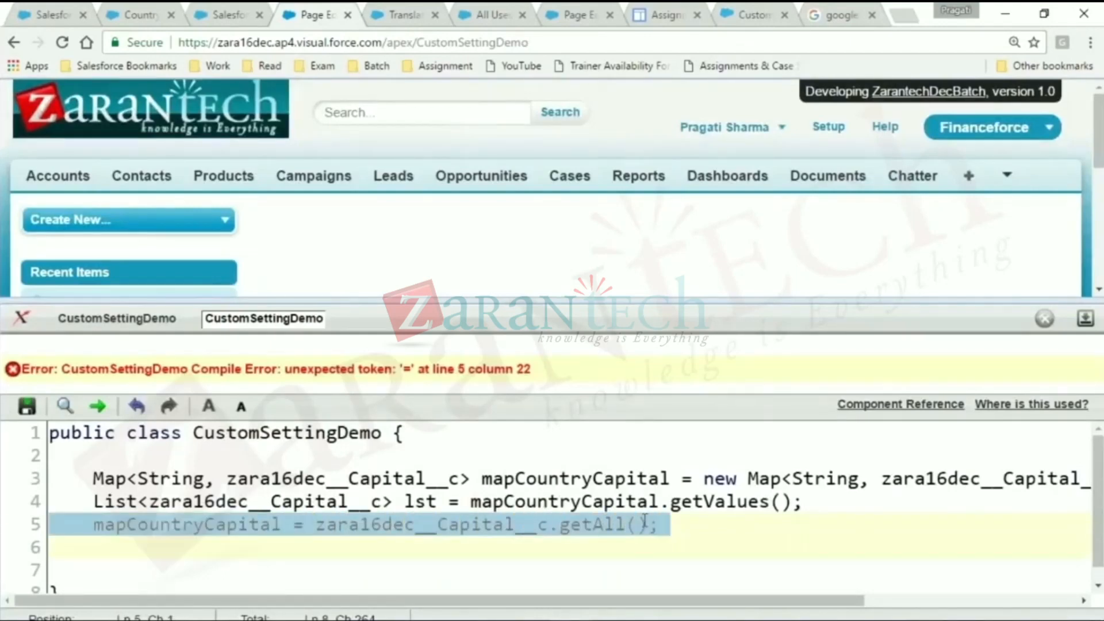
{"action": "key", "text": "Delete"}
- Replace the new Map initialisation on line 3 so mapCountryCapital is assigned zara16dec__Capital__c.getAll(); and try to save the class
{"action": "key", "text": "ctrl+plus"}
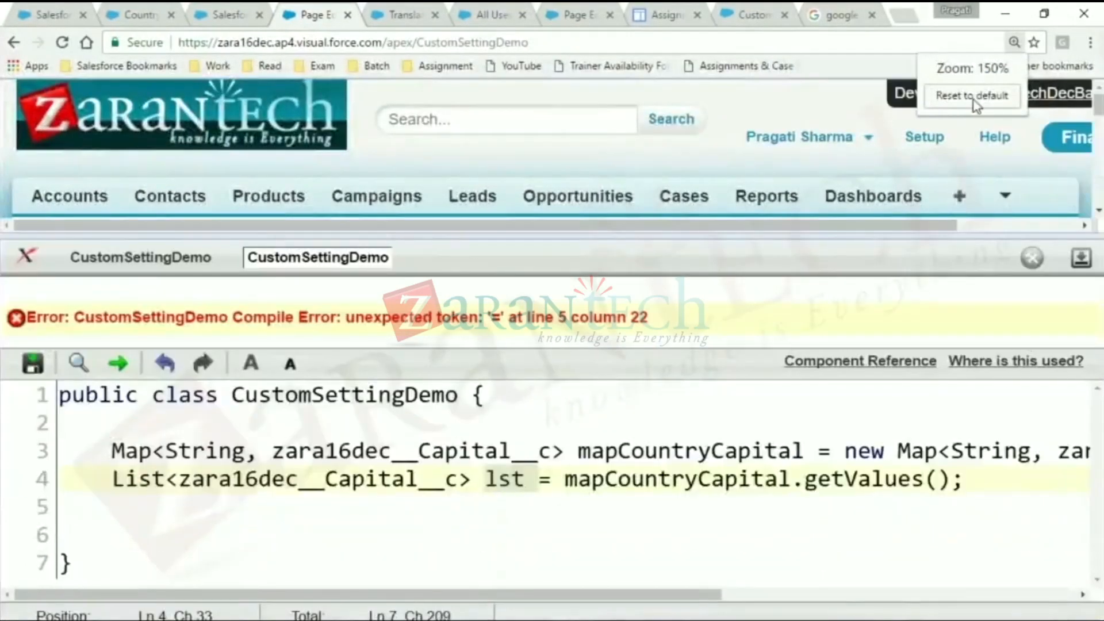
{"action": "left_click", "coordinate": [972, 99]}
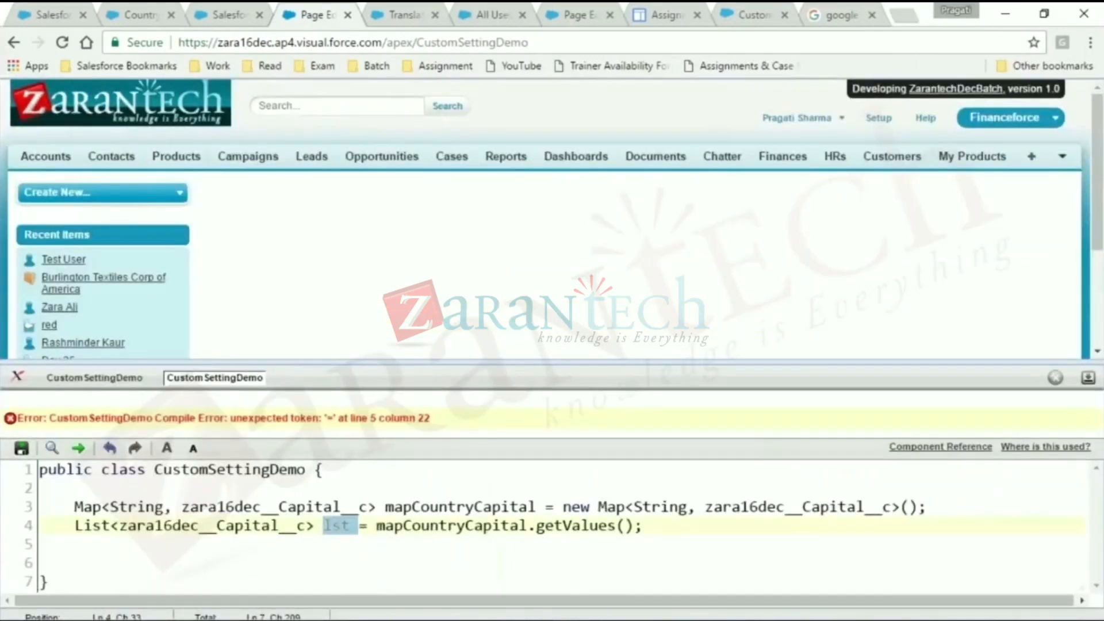
{"action": "left_click", "coordinate": [391, 505]}
{"action": "left_click_drag", "start_coordinate": [382, 506], "coordinate": [932, 505]}
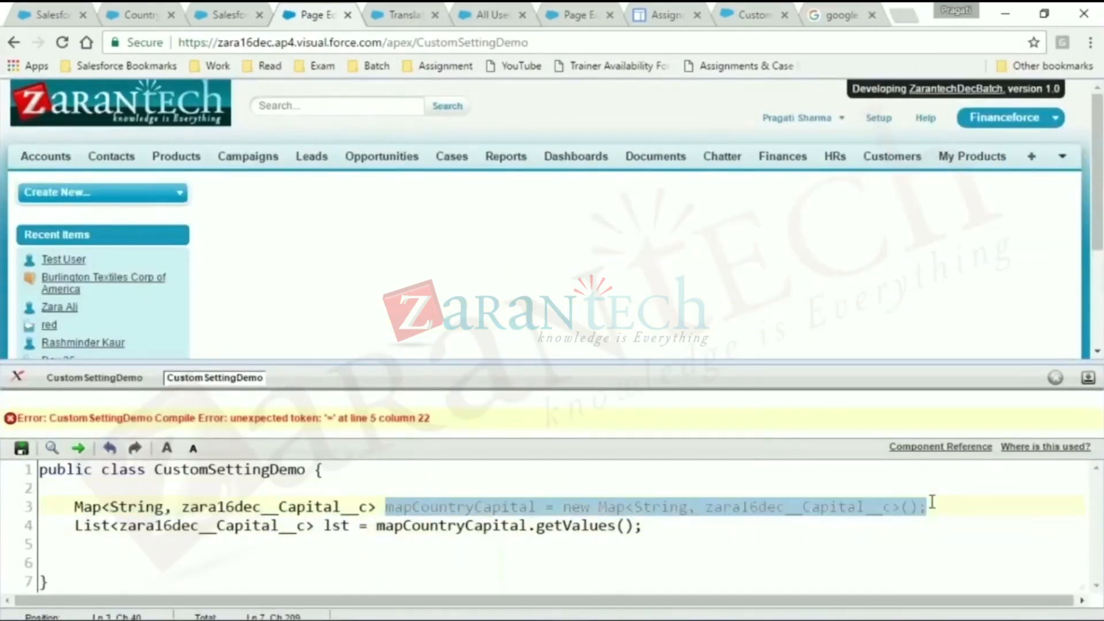
{"action": "key", "text": "ctrl+v"}
{"action": "left_click", "coordinate": [421, 507]}
{"action": "key", "text": "BackSpace"}
{"action": "key", "text": "BackSpace"}
{"action": "key", "text": "BackSpace"}
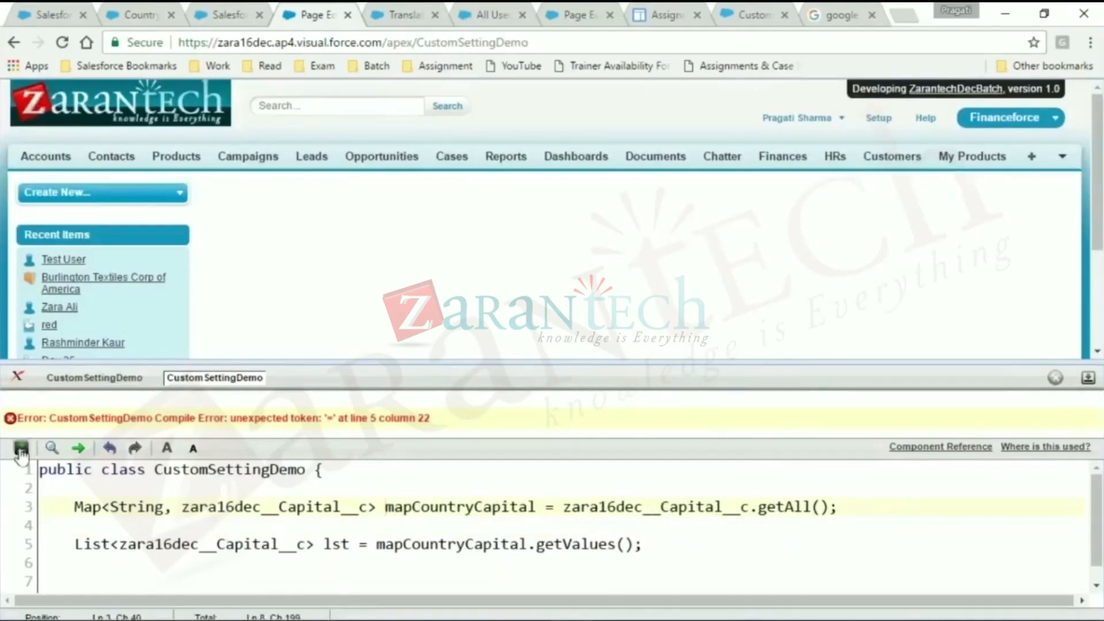
{"action": "left_click", "coordinate": [21, 450]}
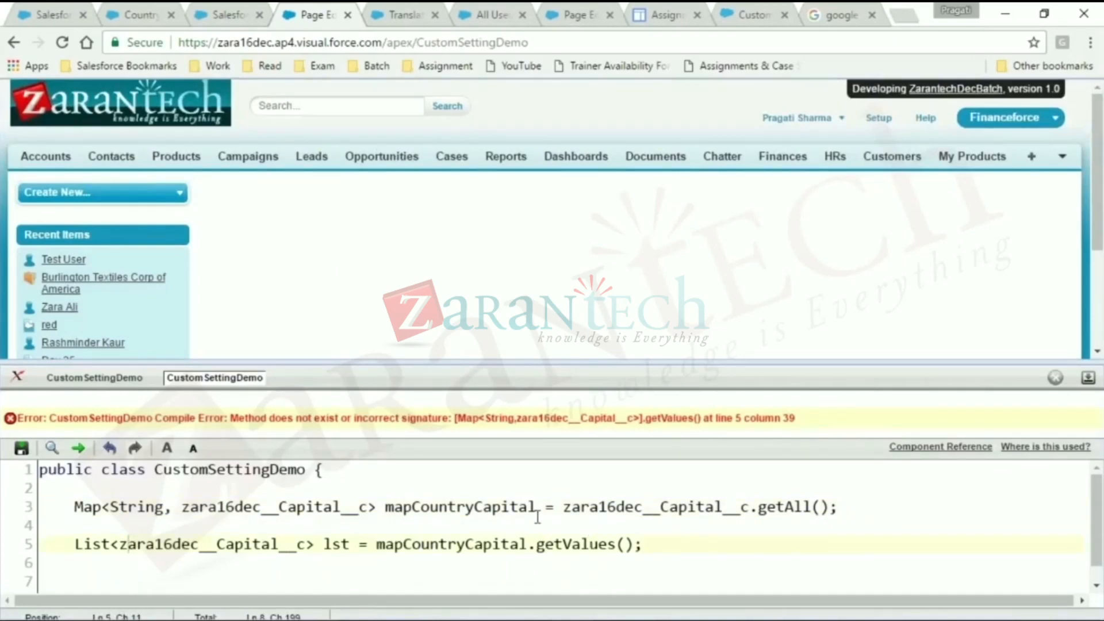
- Delete the List<zara16dec__Capital__c> lst declaration on line 5 and save the class
{"action": "left_click_drag", "start_coordinate": [644, 542], "coordinate": [60, 542]}
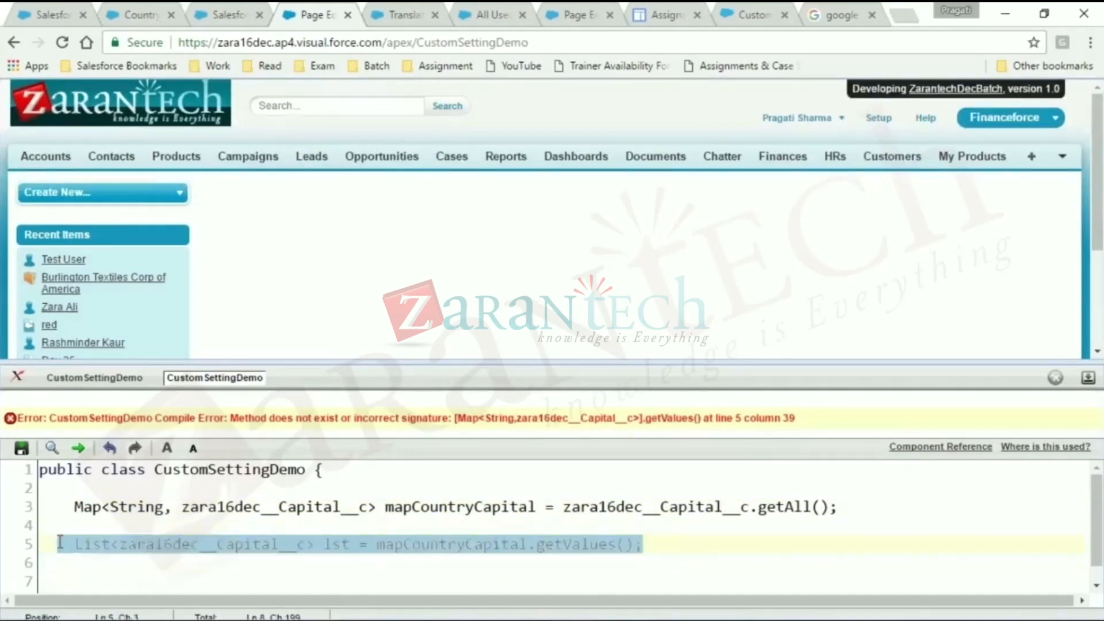
{"action": "key", "text": "BackSpace"}
{"action": "key", "text": "BackSpace"}
{"action": "key", "text": "BackSpace"}
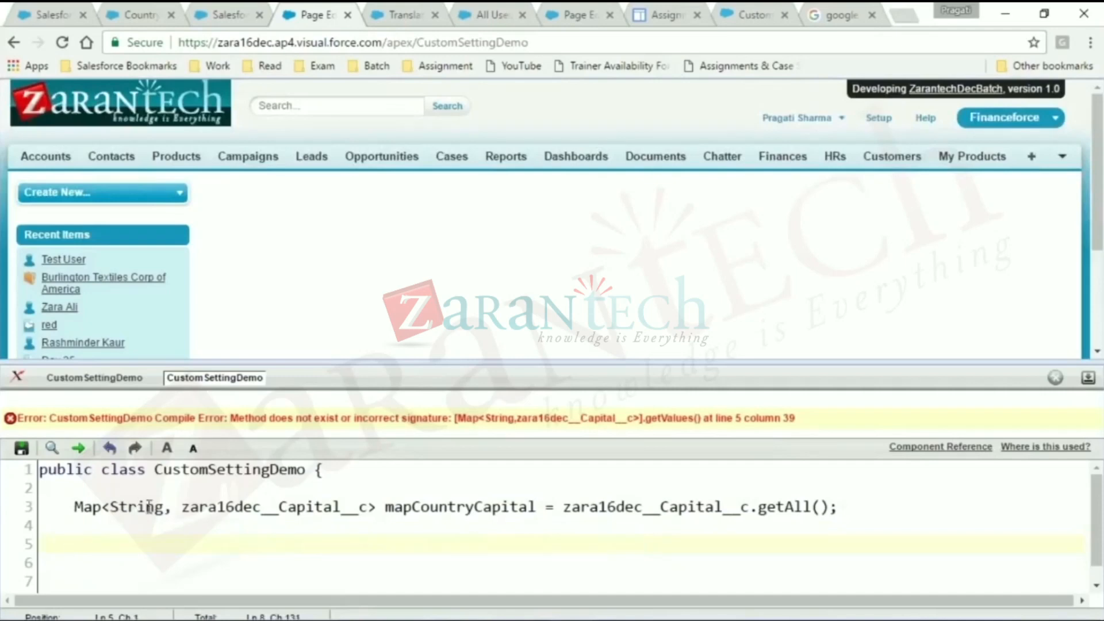
{"action": "left_click", "coordinate": [22, 449]}
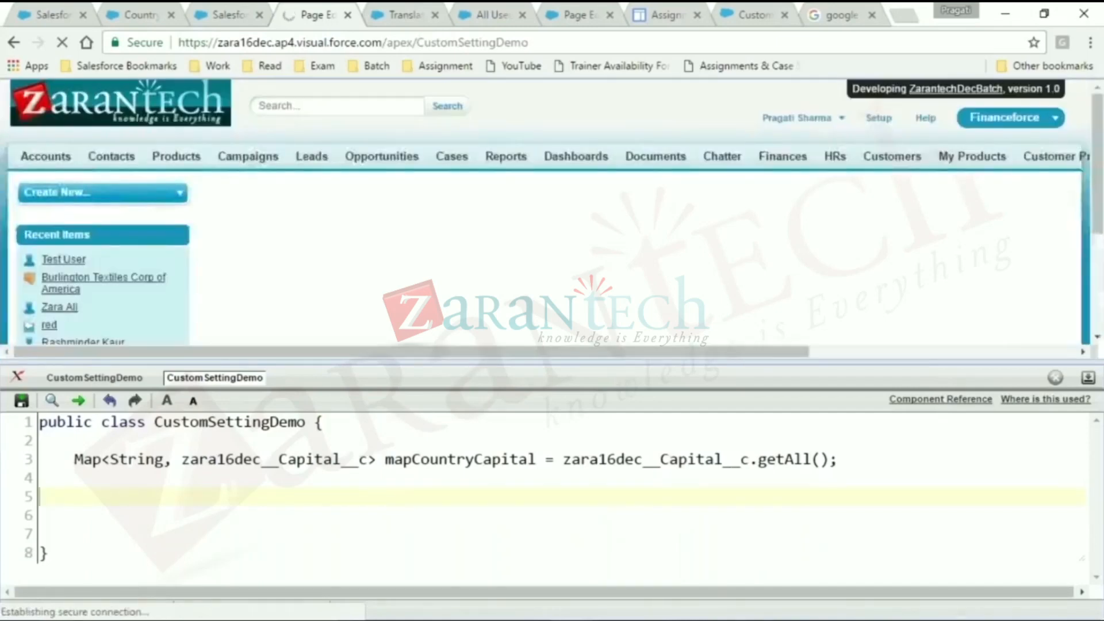
- Declare String capitalStr on line 5 and assign it mapCountryCapital.get();
{"action": "key", "text": "Tab"}
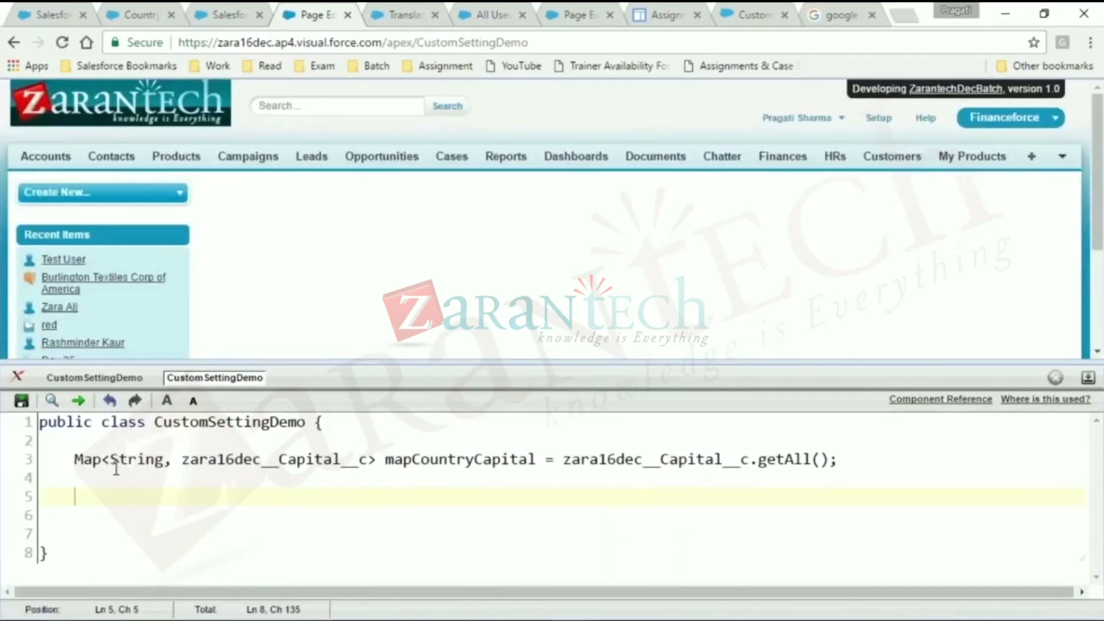
{"action": "type", "text": "String "}
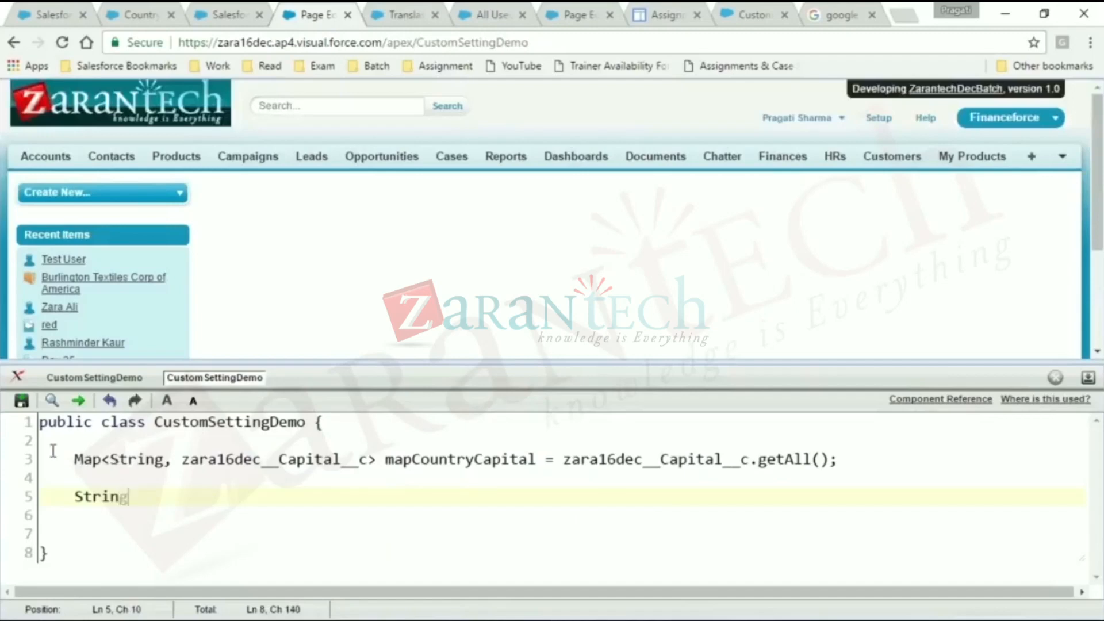
{"action": "type", "text": "capit"}
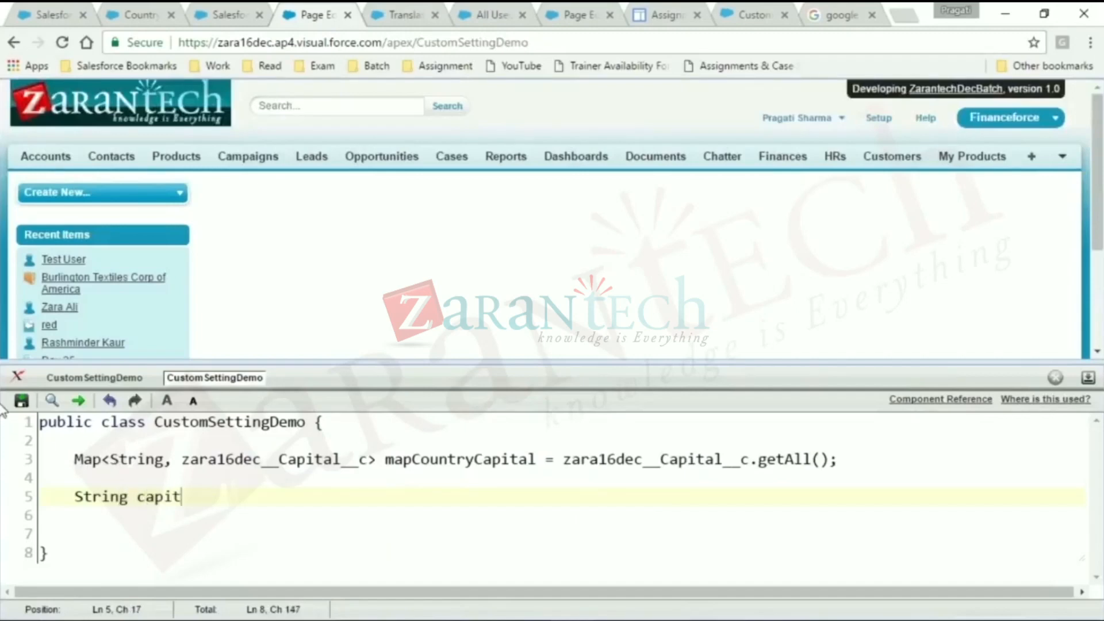
{"action": "type", "text": "alStr ="}
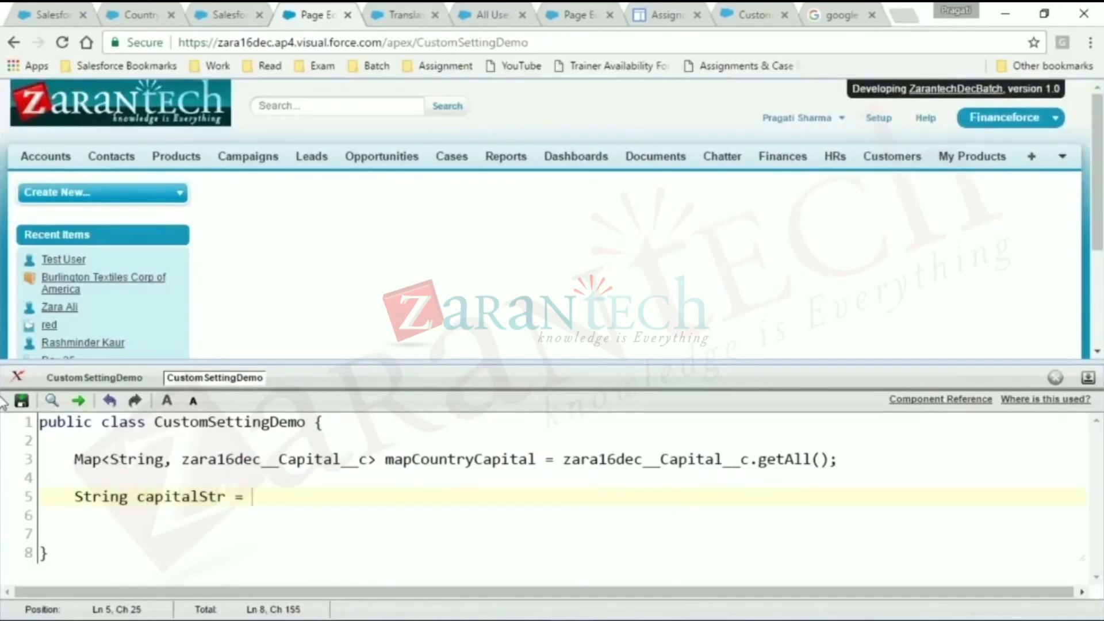
{"action": "double_click", "coordinate": [421, 465]}
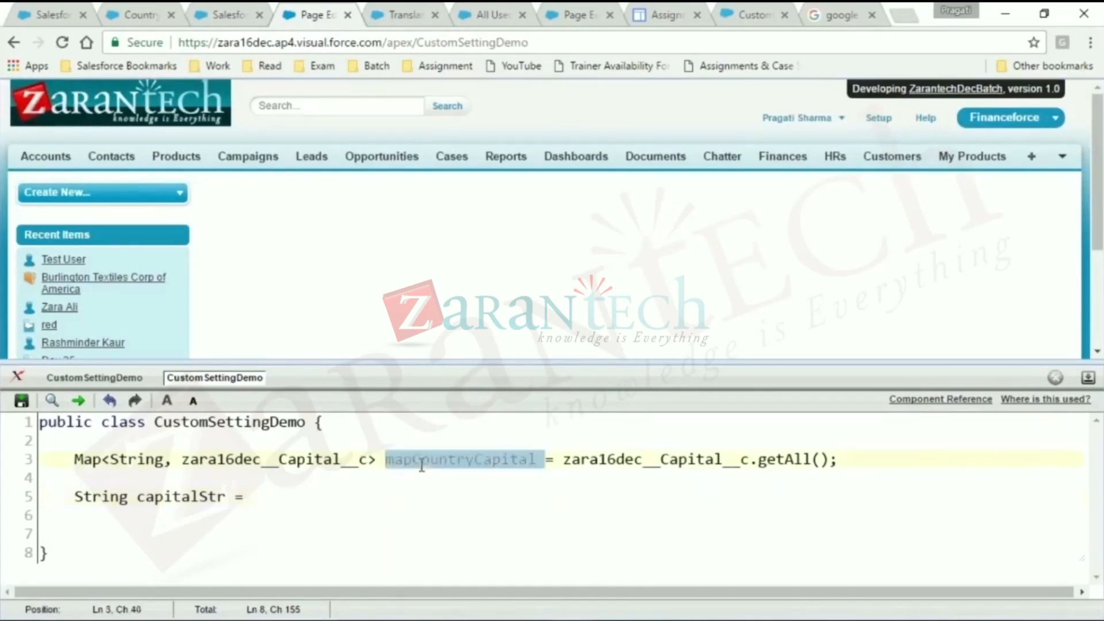
{"action": "key", "text": "ctrl+c"}
{"action": "left_click", "coordinate": [367, 494]}
{"action": "key", "text": "ctrl+v"}
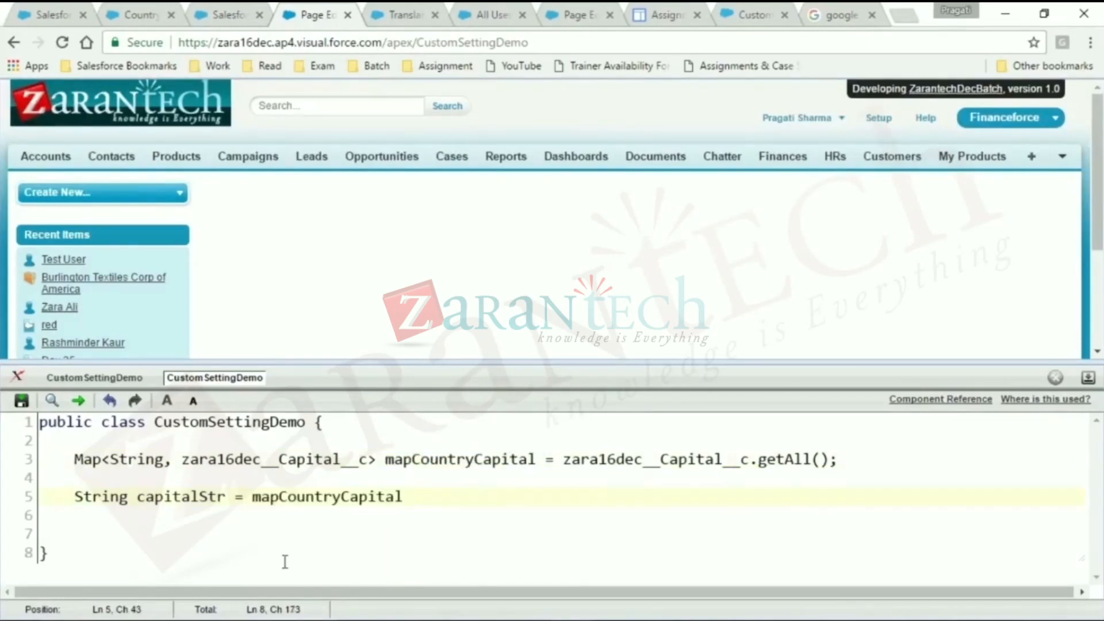
{"action": "type", "text": ".get();"}
- Pass 'Capital__c' as the argument of the mapCountryCapital.get call on line 5 and try to save the class
{"action": "left_click", "coordinate": [447, 495]}
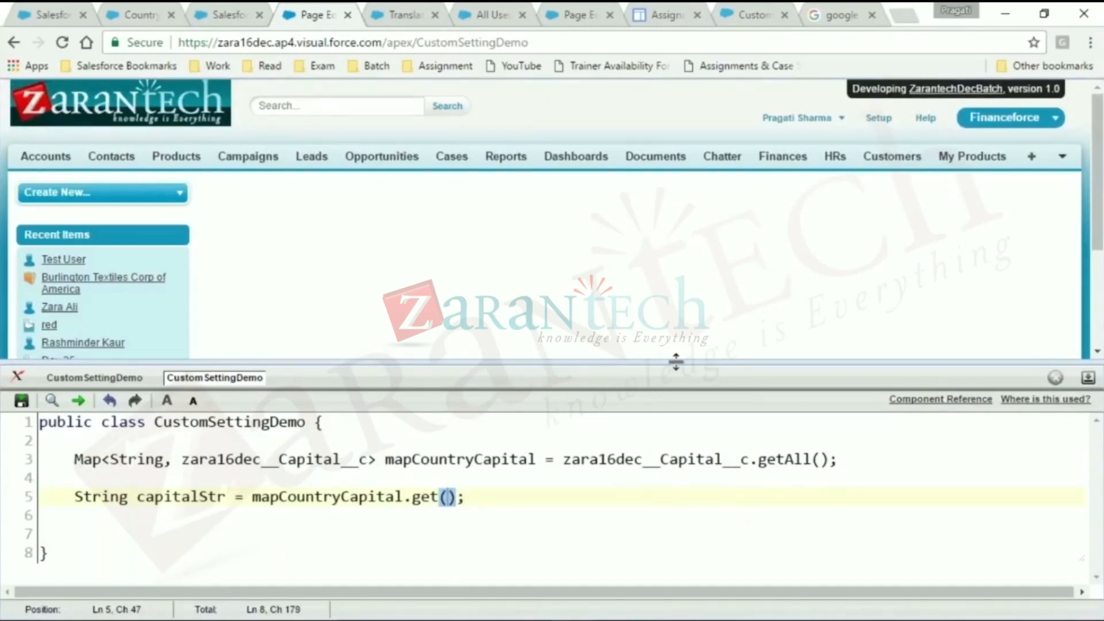
{"action": "type", "text": "'Capital"}
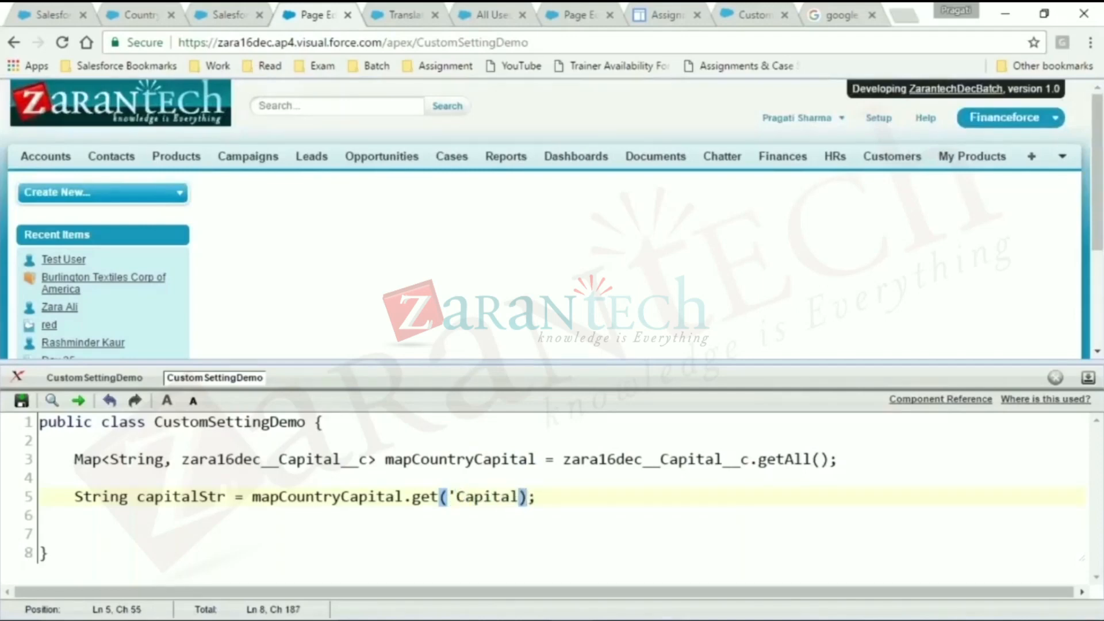
{"action": "type", "text": "__C"}
{"action": "key", "text": "BackSpace"}
{"action": "type", "text": "c"}
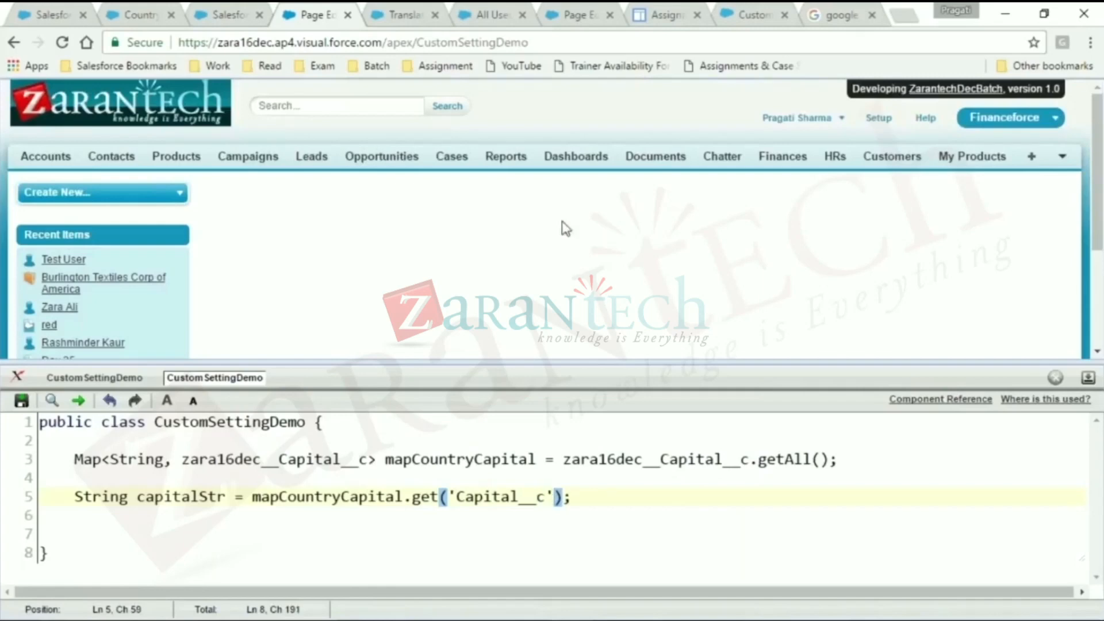
{"action": "left_click", "coordinate": [22, 401]}
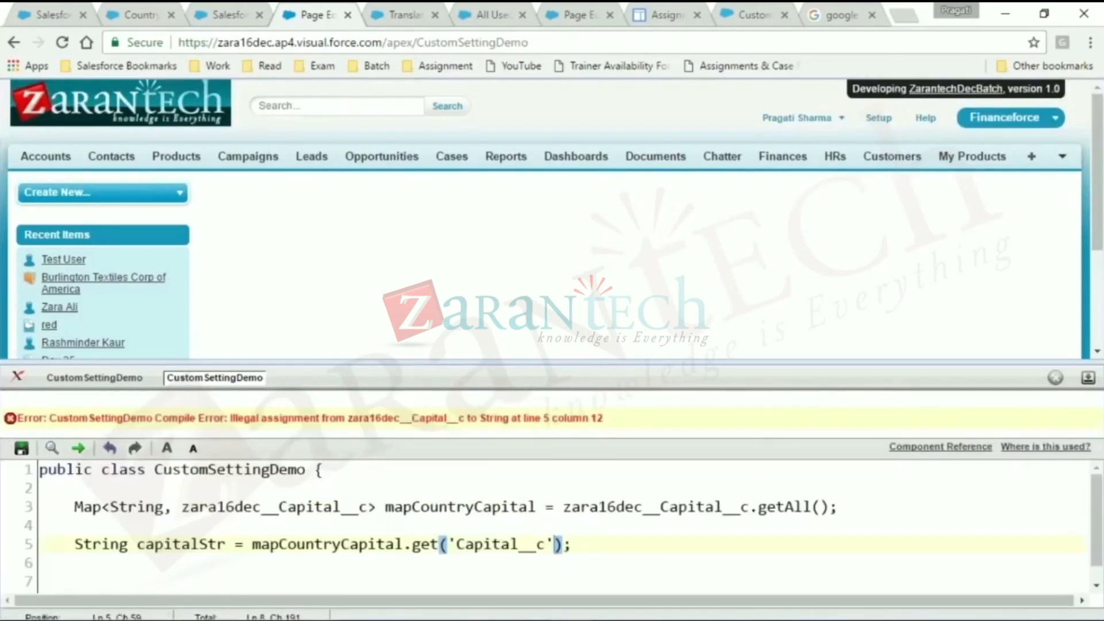
- Check the developer guide sample and the Country custom setting's record list, and return to the CustomSettingDemo class code
{"action": "left_click", "coordinate": [138, 10]}
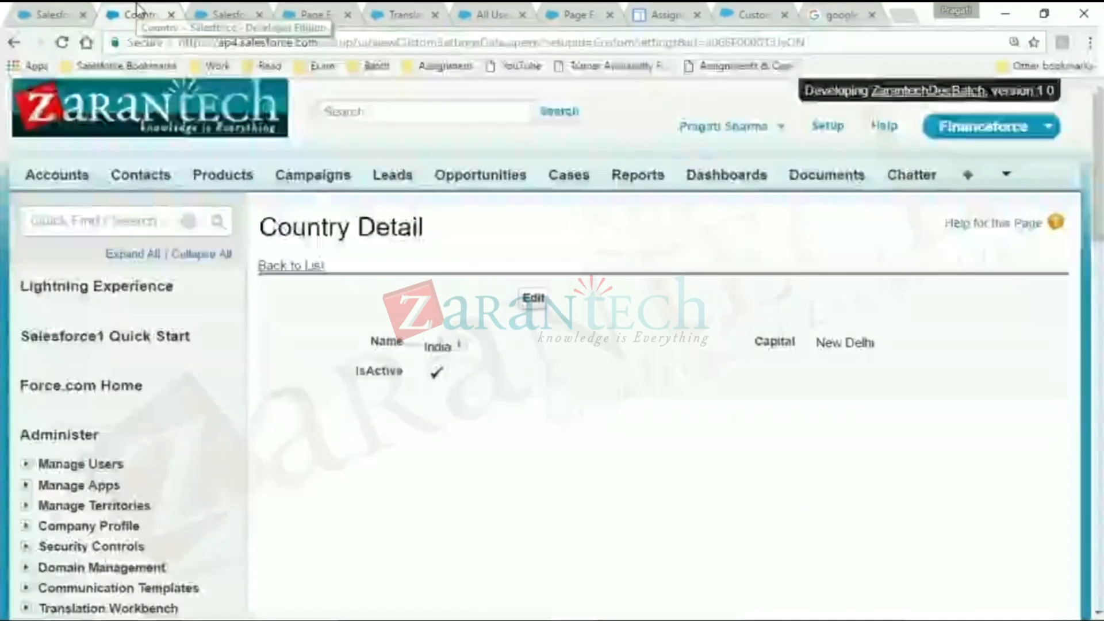
{"action": "left_click", "coordinate": [851, 11]}
{"action": "left_click", "coordinate": [784, 11]}
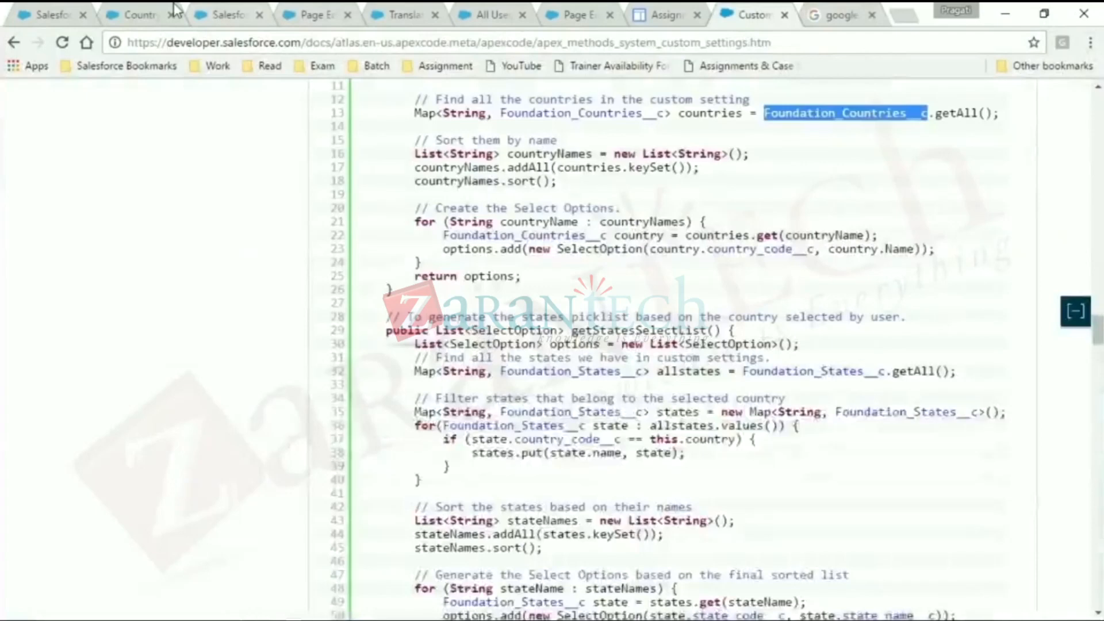
{"action": "left_click", "coordinate": [308, 14]}
{"action": "left_click_drag", "start_coordinate": [448, 543], "coordinate": [571, 546]}
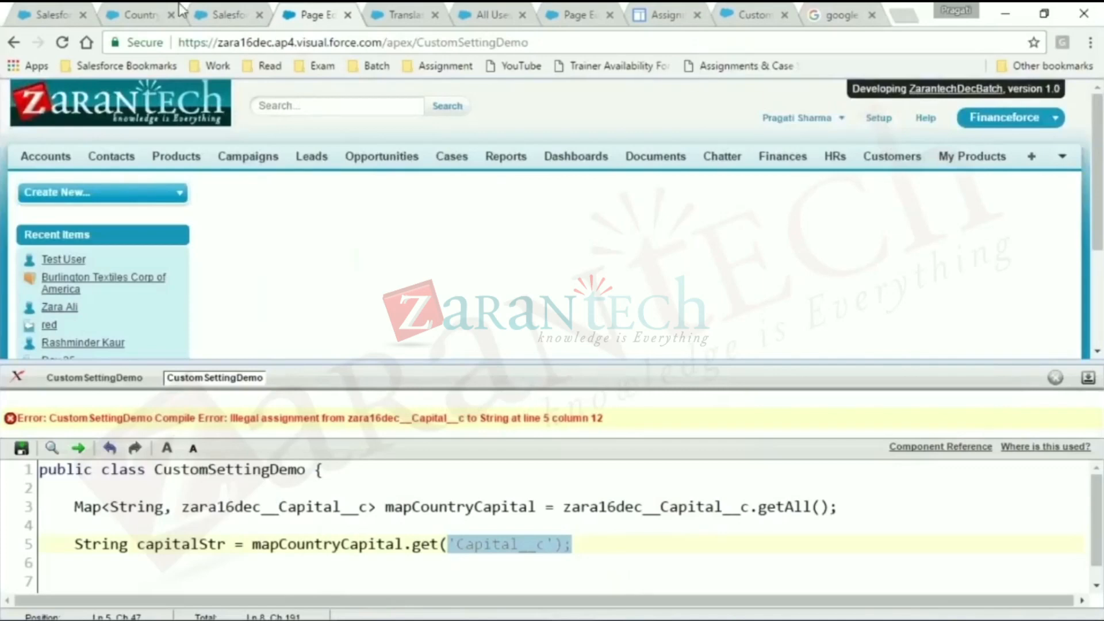
{"action": "left_click", "coordinate": [56, 11]}
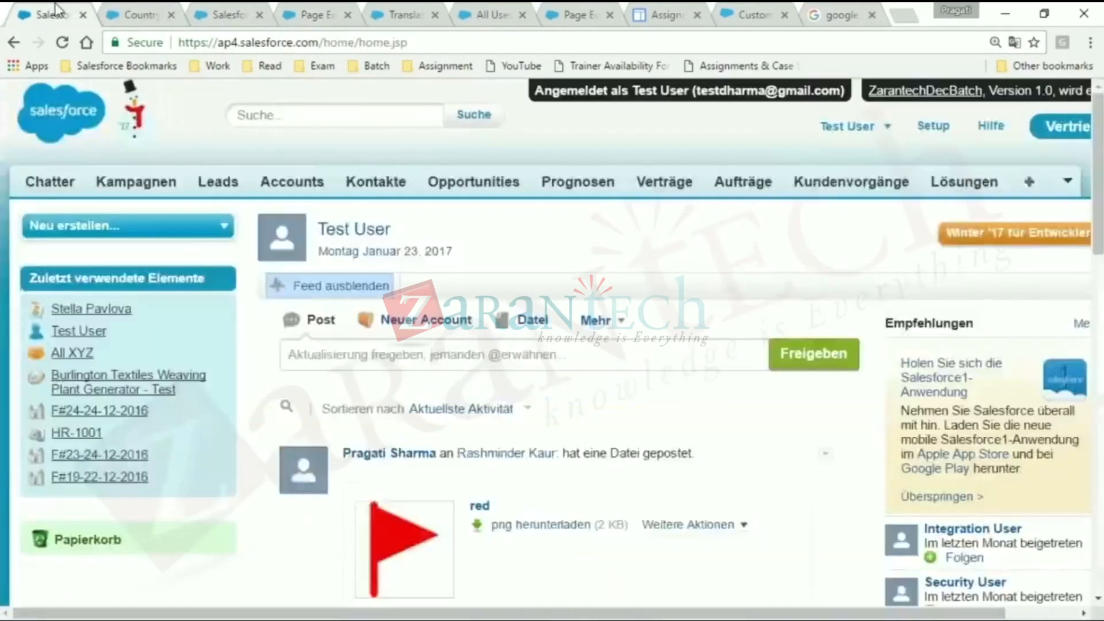
{"action": "left_click", "coordinate": [138, 14]}
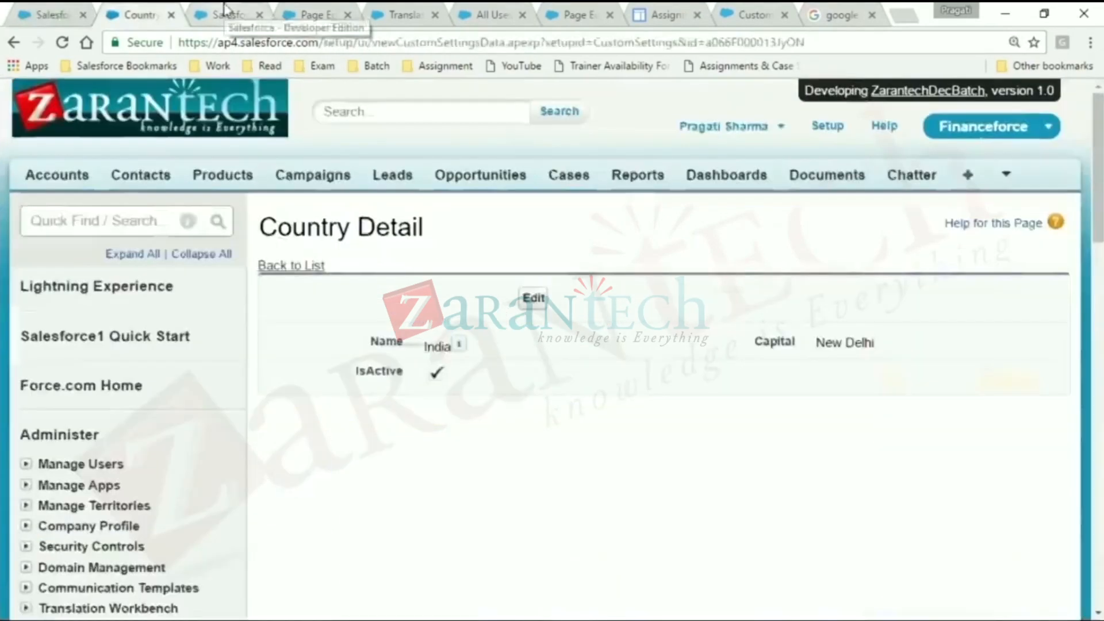
{"action": "left_click", "coordinate": [282, 266]}
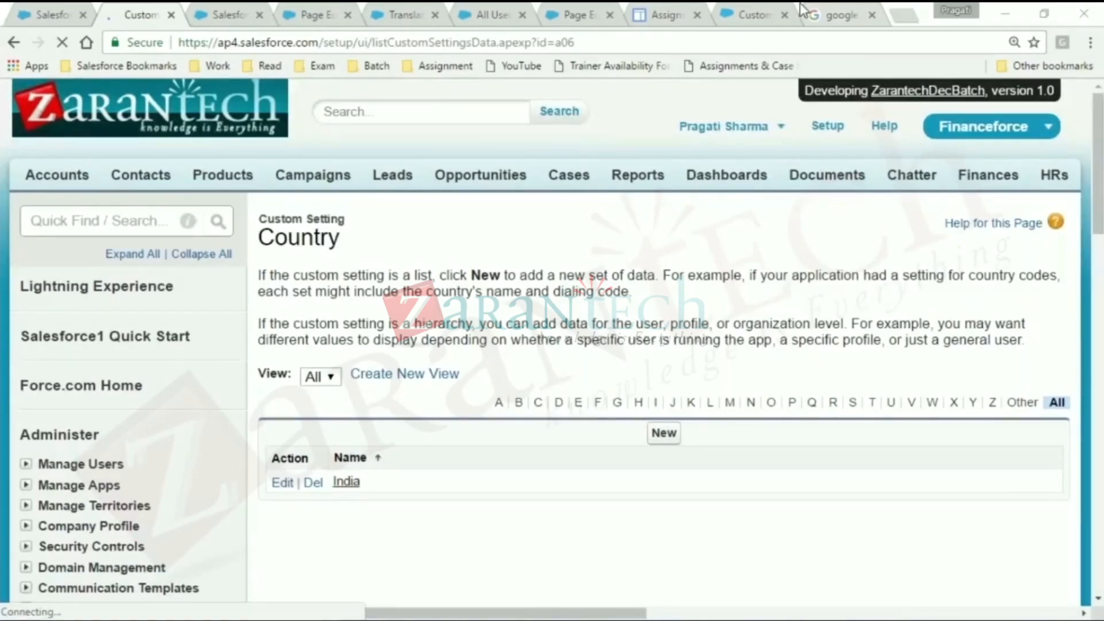
{"action": "left_click", "coordinate": [310, 14]}
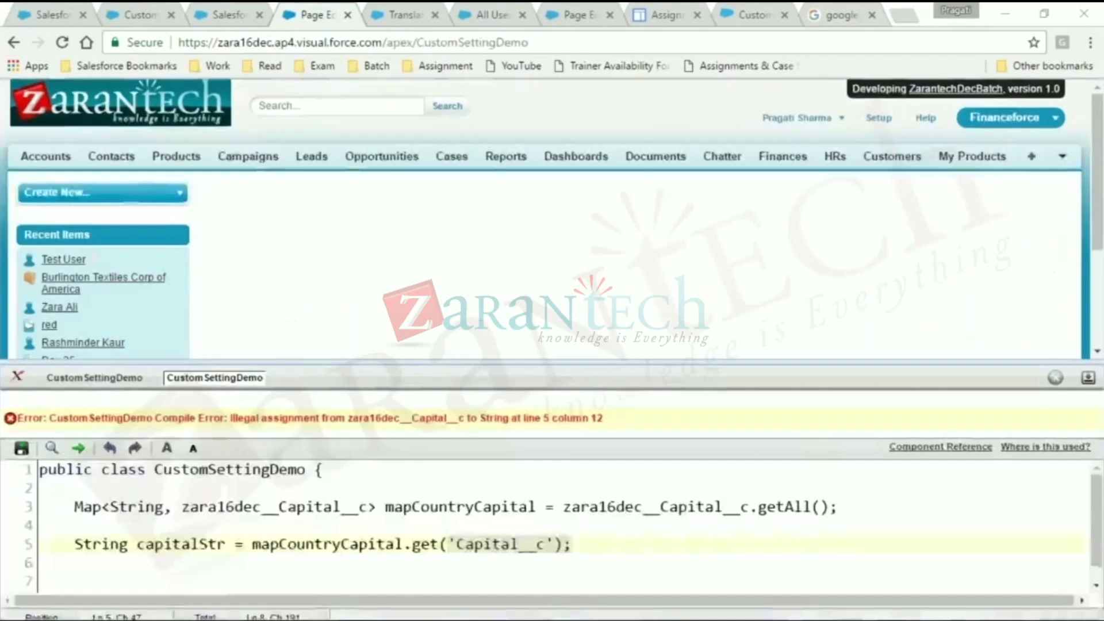
- Begin a variable declaration on line 7 with zara16dec__Capital__c obj = zara16dec__Capital__c
{"action": "left_click", "coordinate": [78, 572]}
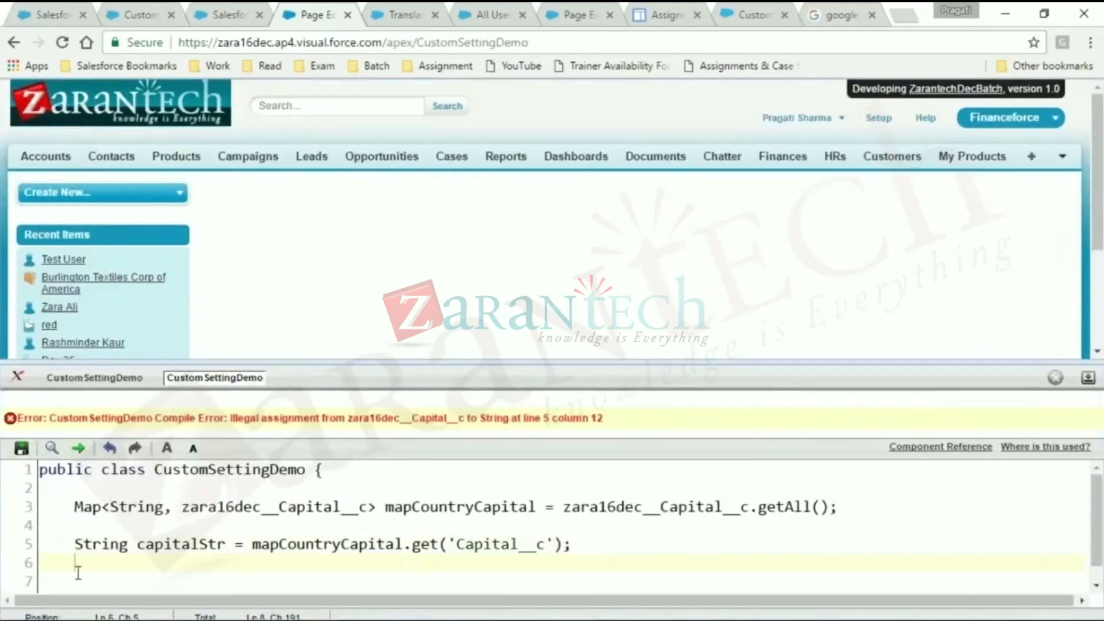
{"action": "left_click", "coordinate": [265, 505]}
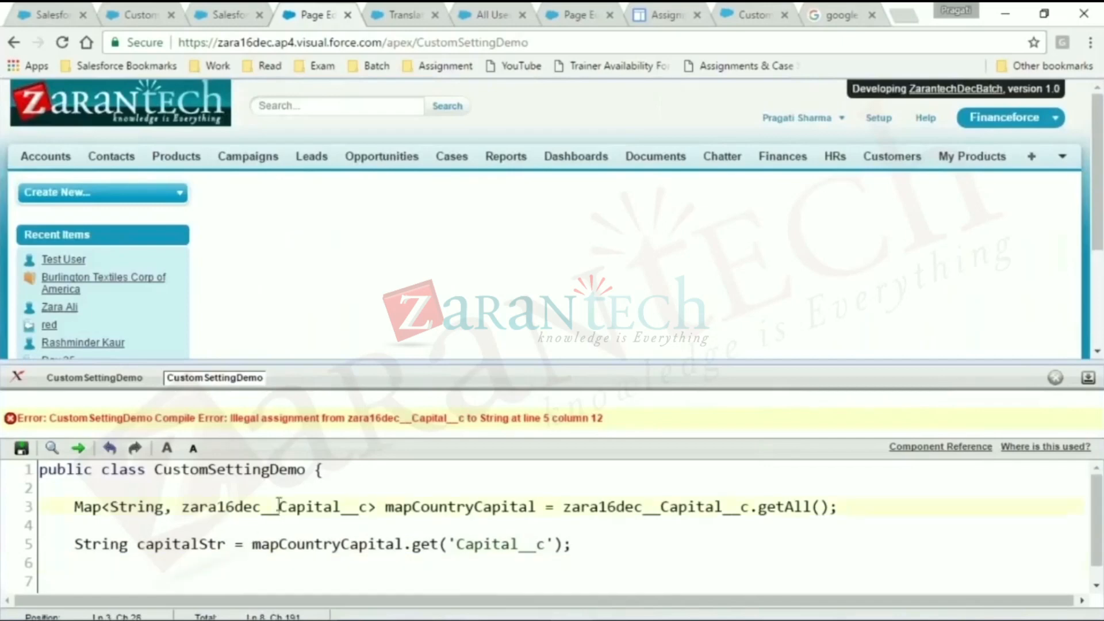
{"action": "double_click", "coordinate": [278, 505]}
{"action": "key", "text": "ctrl+c"}
{"action": "left_click", "coordinate": [87, 579]}
{"action": "key", "text": "ctrl+v"}
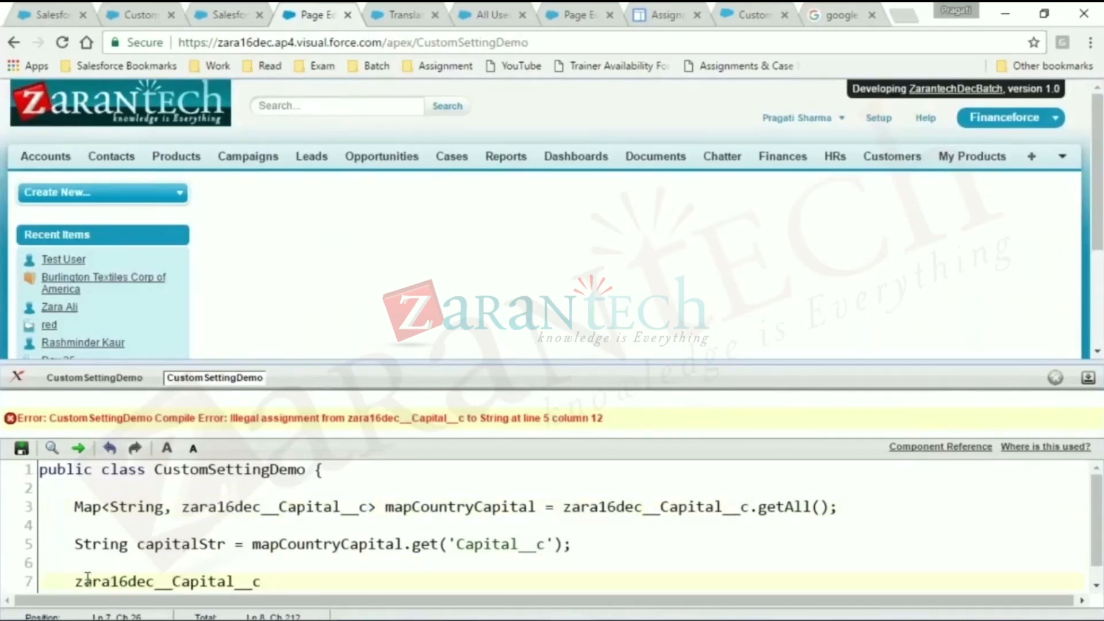
{"action": "type", "text": "obj ="}
{"action": "key", "text": "ctrl+v"}
- Complete the obj assignment on line 7 with .getInstance('India');
{"action": "type", "text": ".getInstance()"}
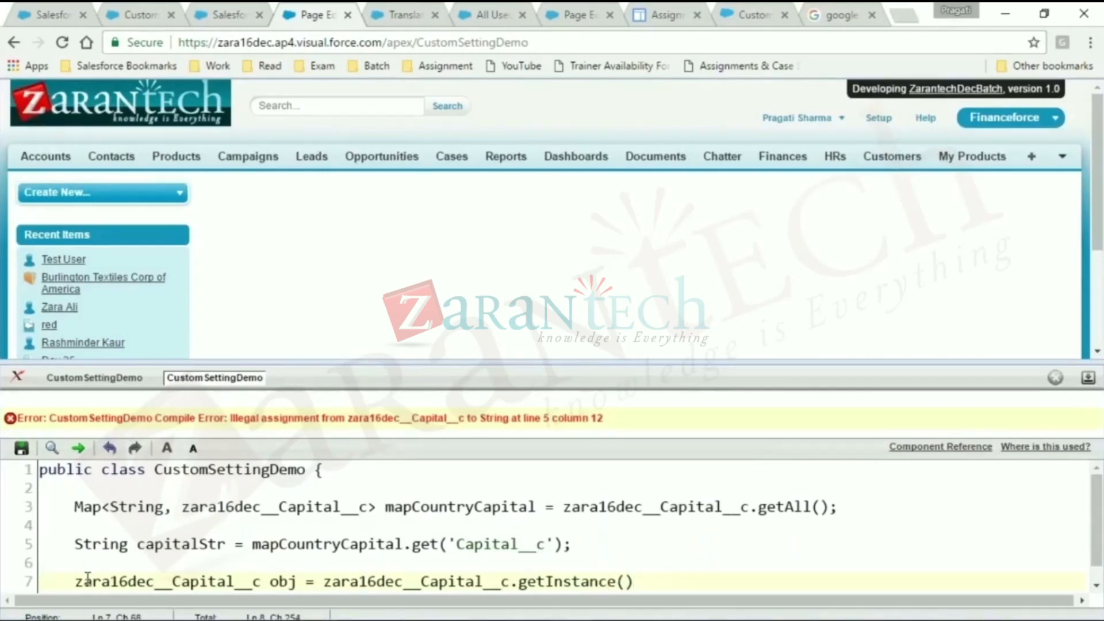
{"action": "type", "text": "'"}
{"action": "type", "text": "India'"}
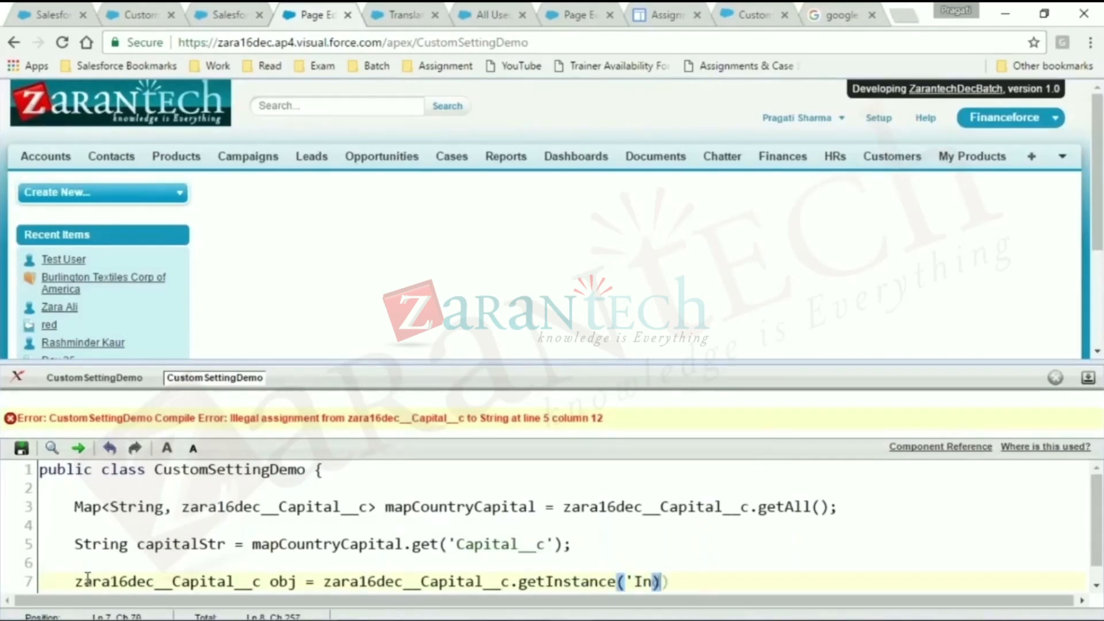
{"action": "key", "text": "End"}
{"action": "type", "text": ";"}
- Add the statement String str = Obj.get('Capital'); on line 8, below the obj declaration
{"action": "key", "text": "Return"}
{"action": "type", "text": "String"}
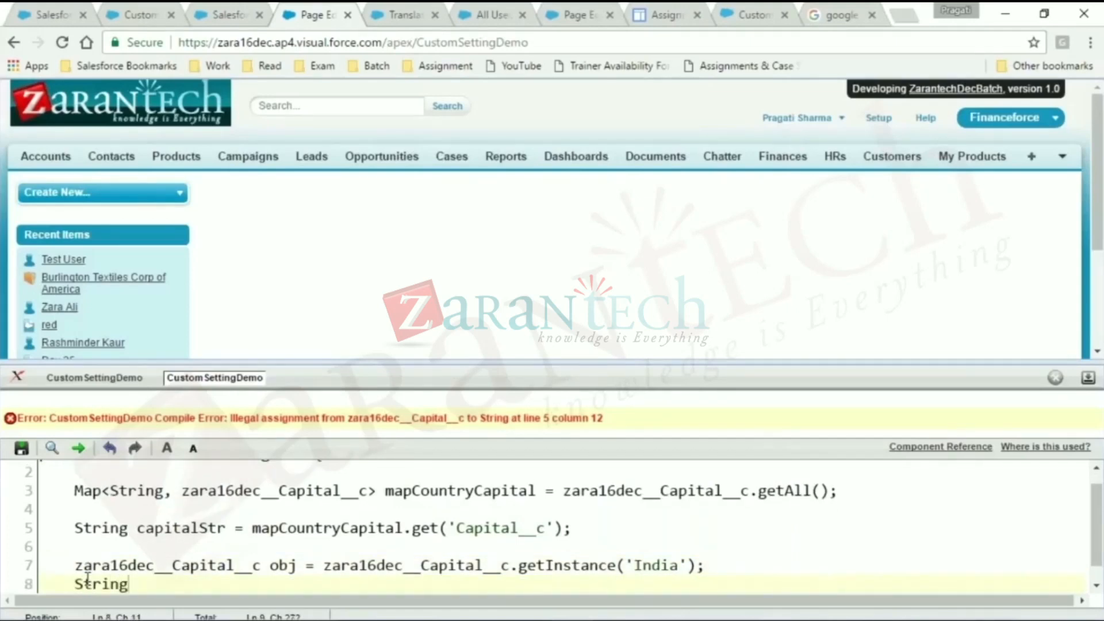
{"action": "type", "text": " str = Obj.ge"}
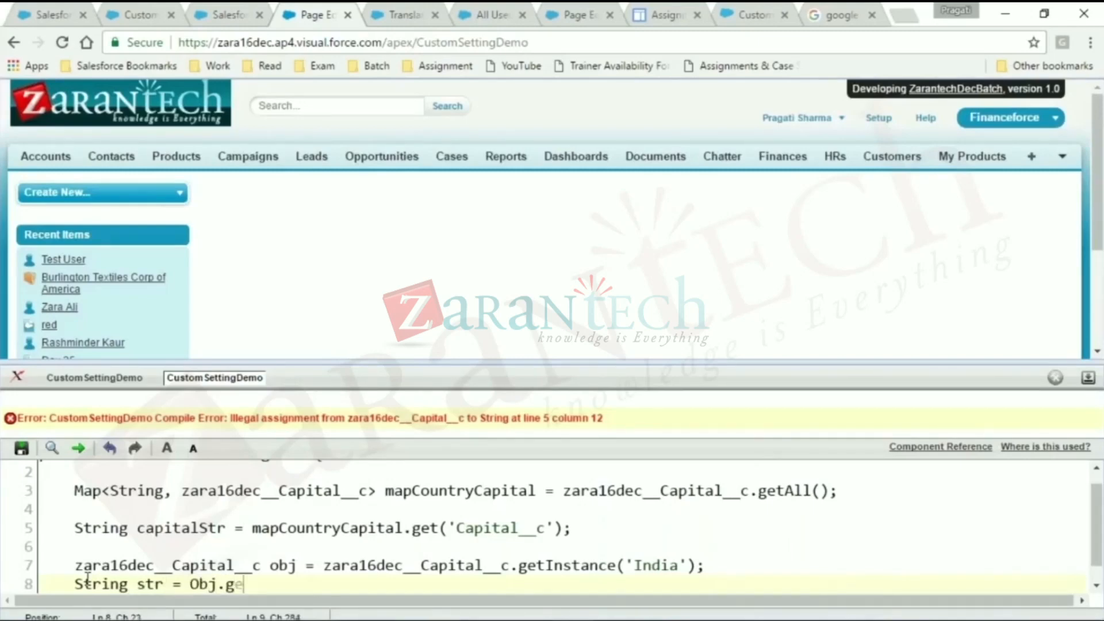
{"action": "type", "text": "t()'Capital"}
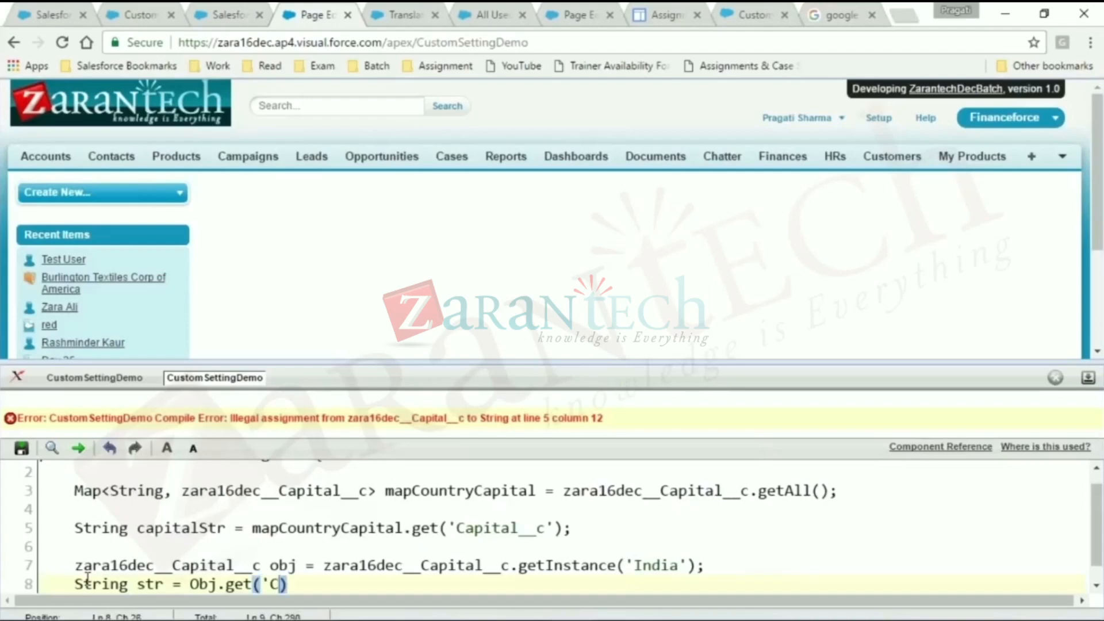
{"action": "type", "text": "'"}
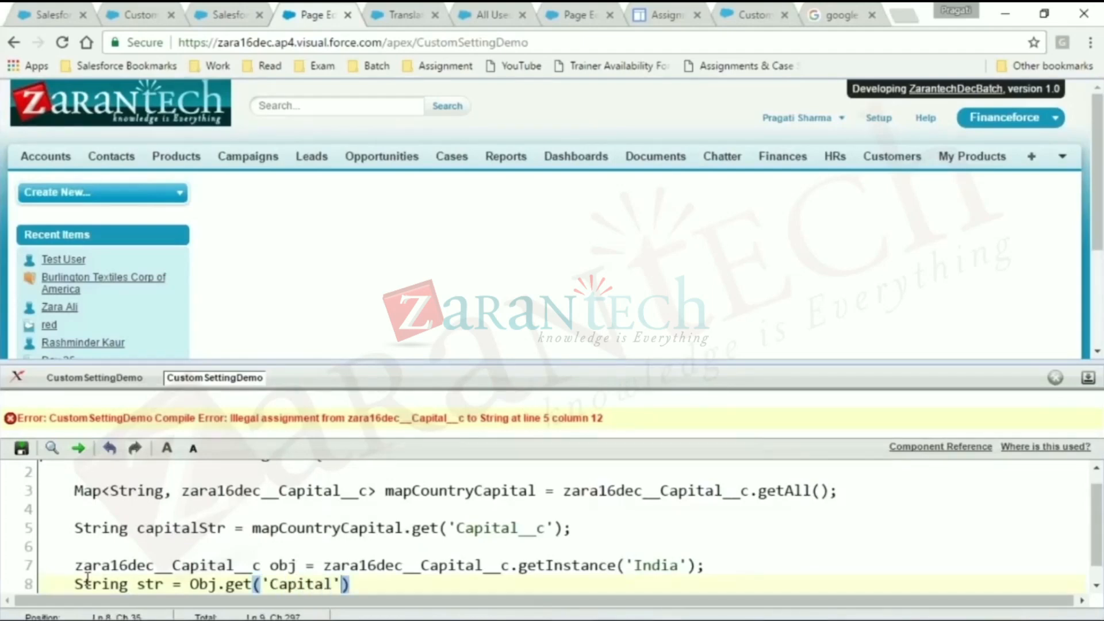
{"action": "key", "text": "Right"}
{"action": "type", "text": ";"}
- Try to save the class and comment out the String capitalStr statement on line 5
{"action": "left_click", "coordinate": [22, 449]}
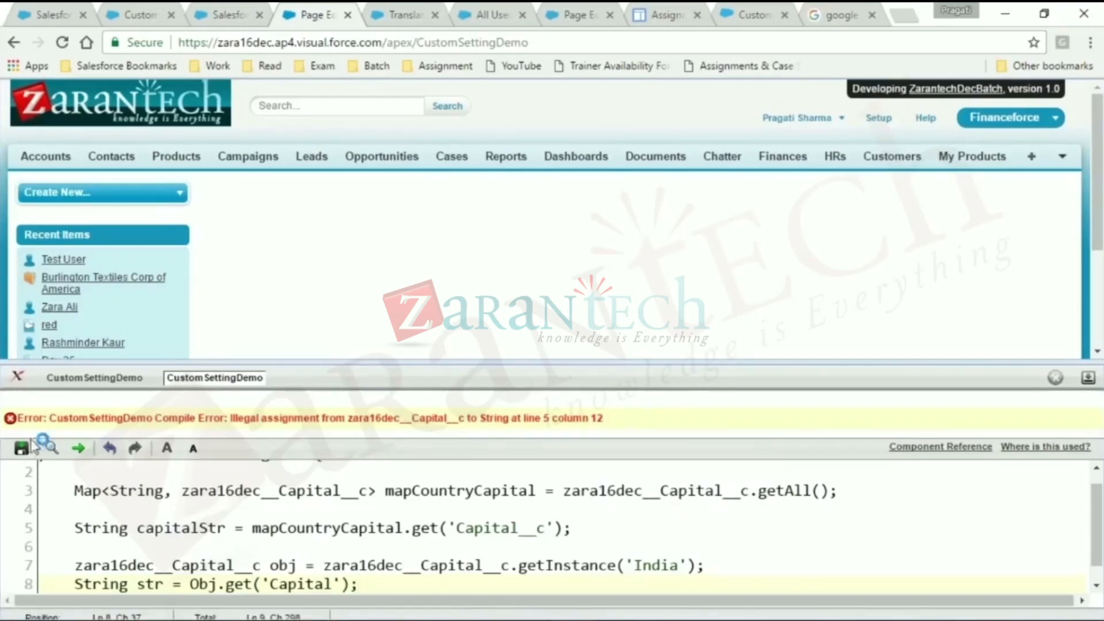
{"action": "left_click", "coordinate": [80, 533]}
{"action": "type", "text": "//"}
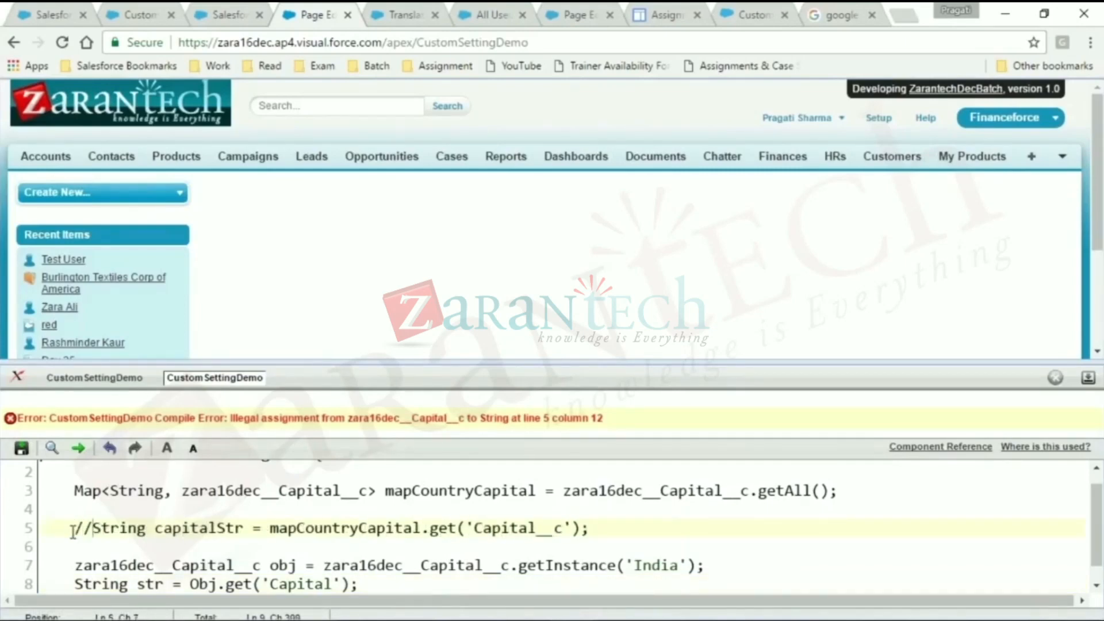
- Try to save the class with line 5 commented out, and examine the compile error and the line it refers to
{"action": "left_click", "coordinate": [20, 449]}
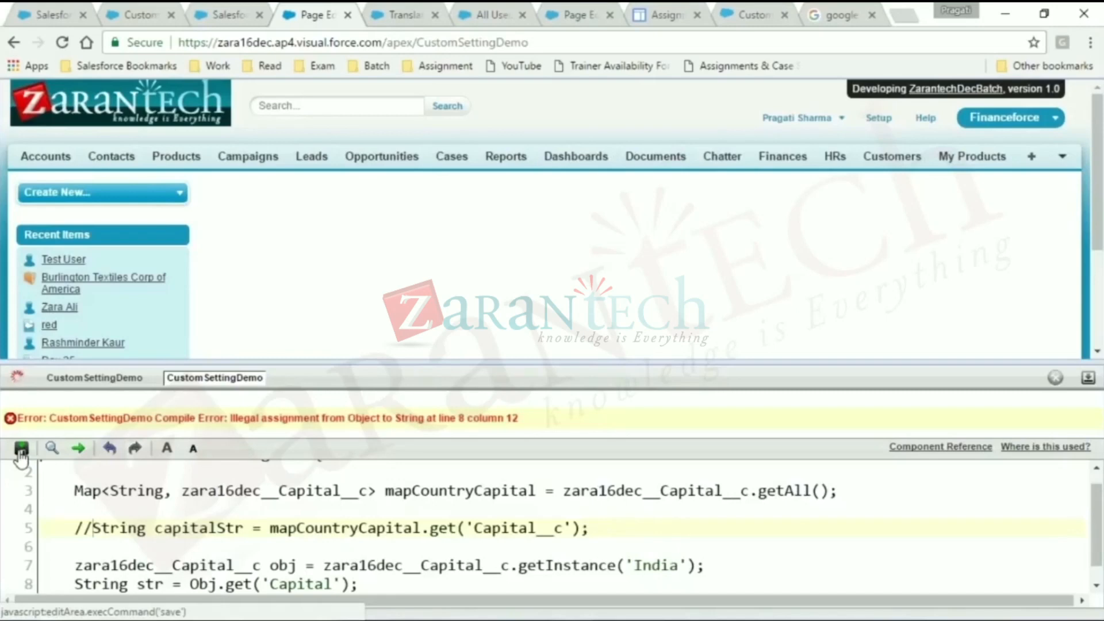
{"action": "left_click_drag", "start_coordinate": [262, 418], "coordinate": [520, 419]}
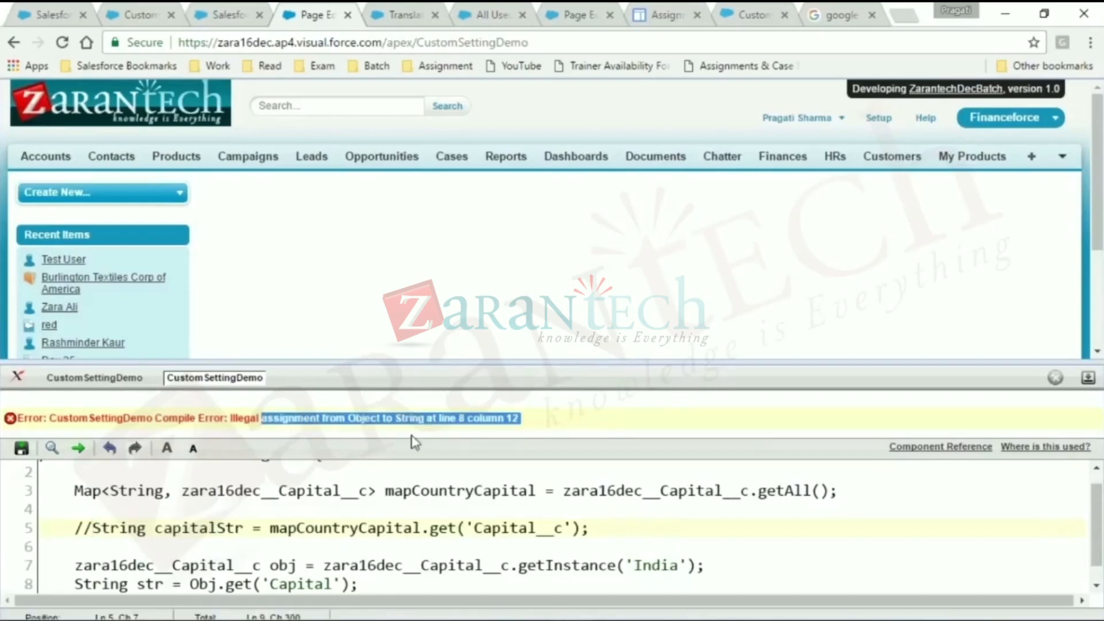
{"action": "scroll", "coordinate": [320, 525], "scroll_direction": "down", "scroll_amount": 1}
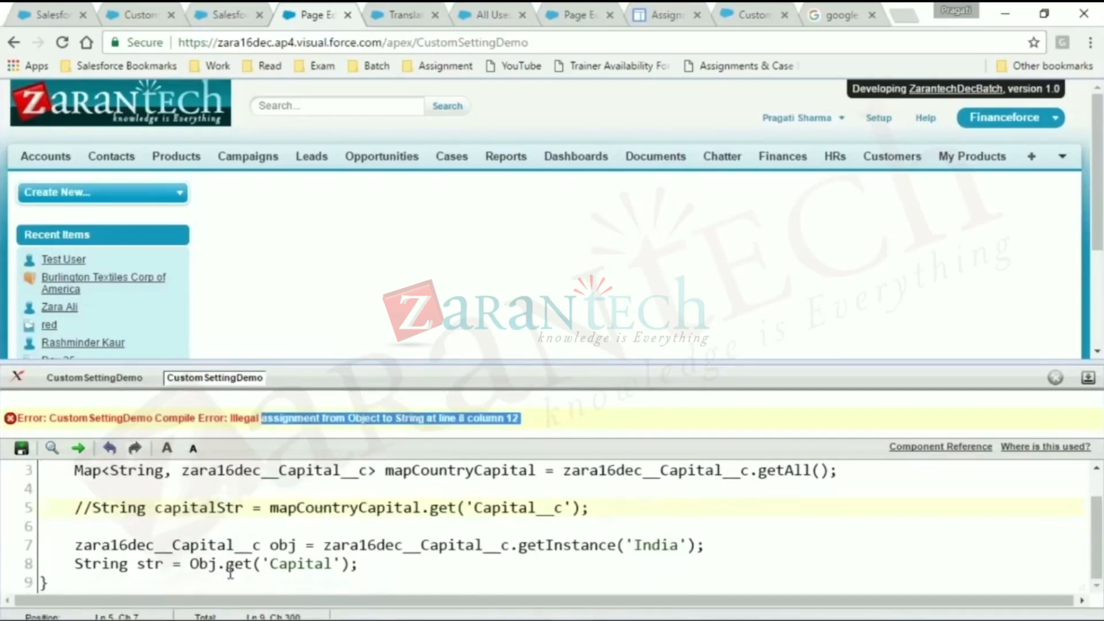
- Add a (string) cast before Obj.get('Capital') in the str assignment on line 8 and save the class
{"action": "left_click", "coordinate": [202, 564]}
{"action": "double_click", "coordinate": [242, 564]}
{"action": "left_click", "coordinate": [190, 564]}
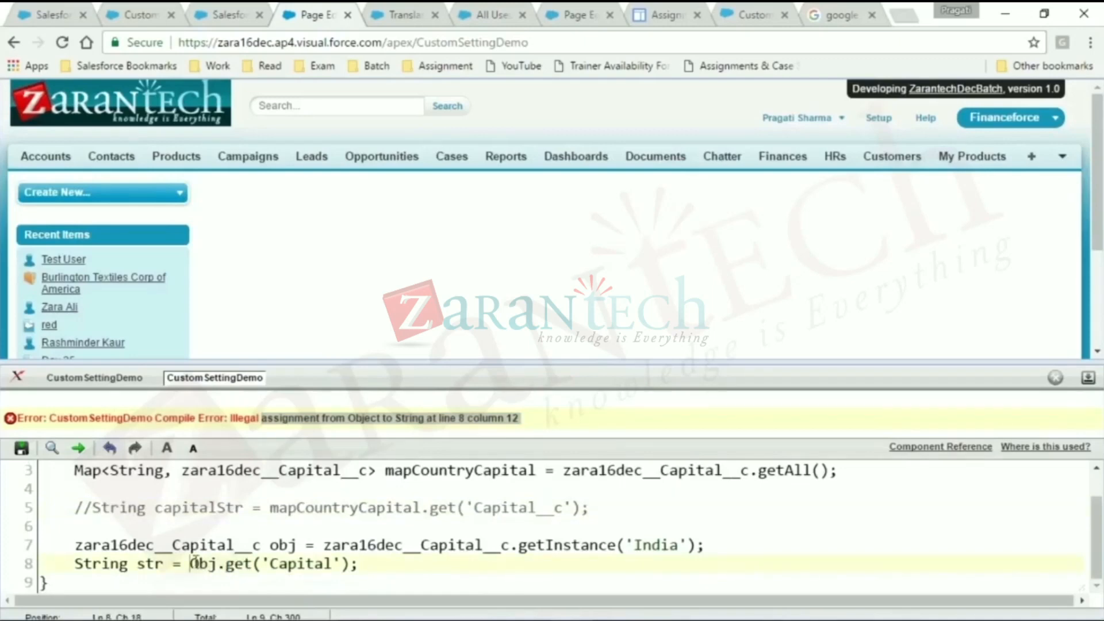
{"action": "type", "text": "(string"}
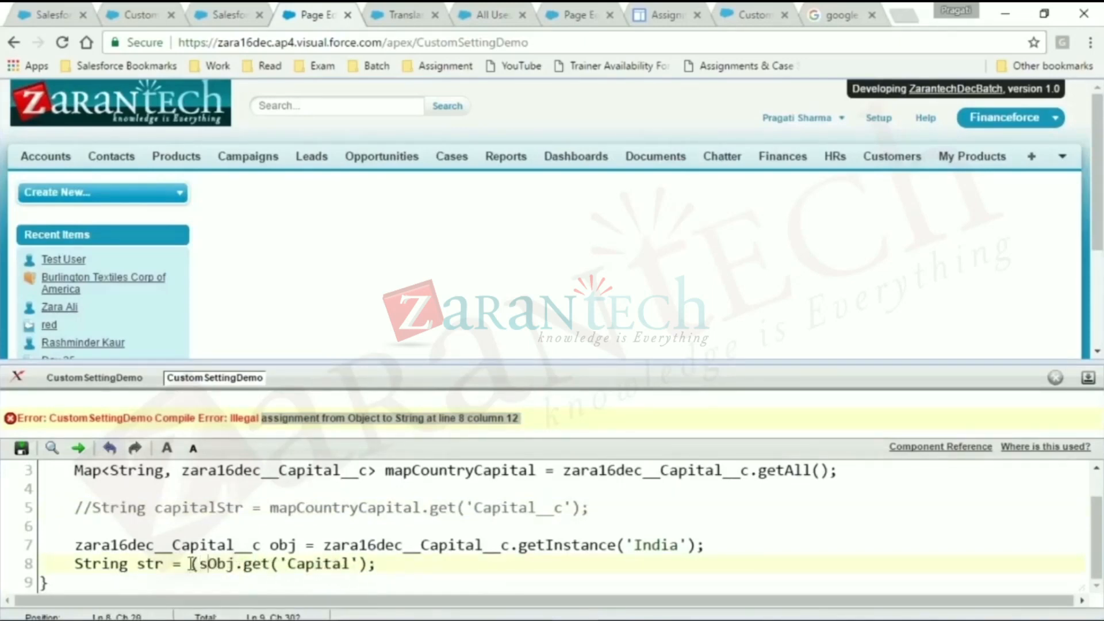
{"action": "type", "text": ")"}
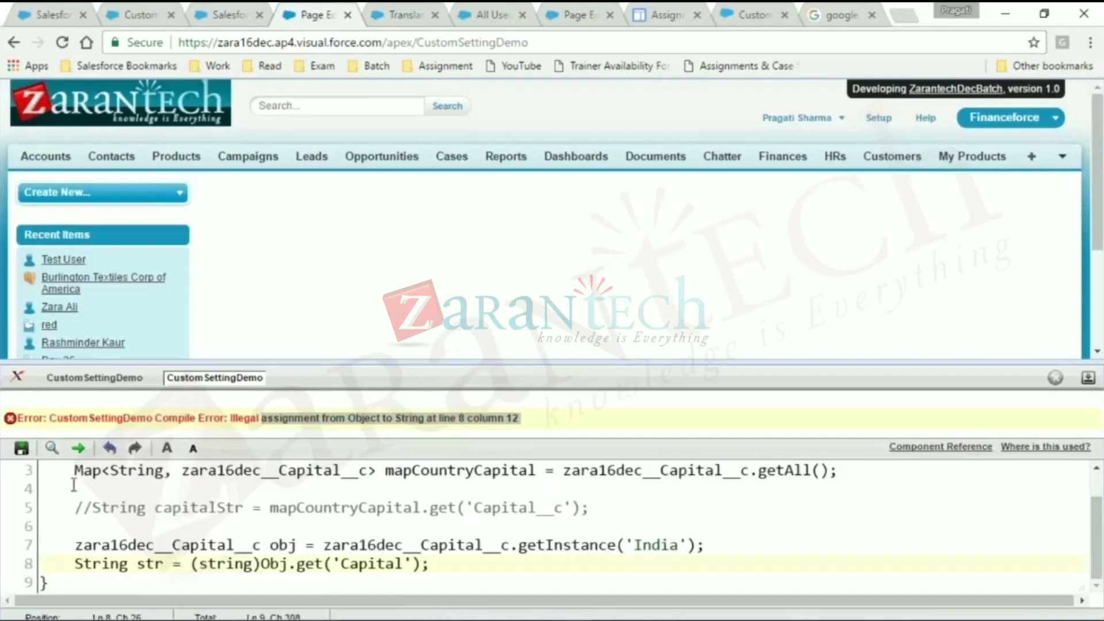
{"action": "left_click", "coordinate": [22, 450]}
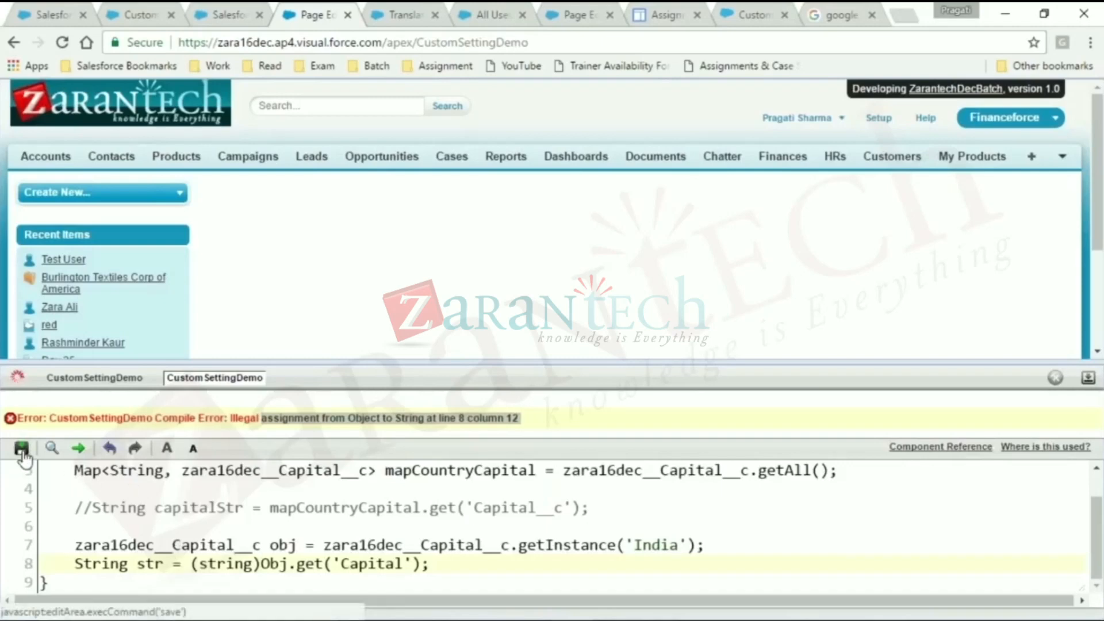
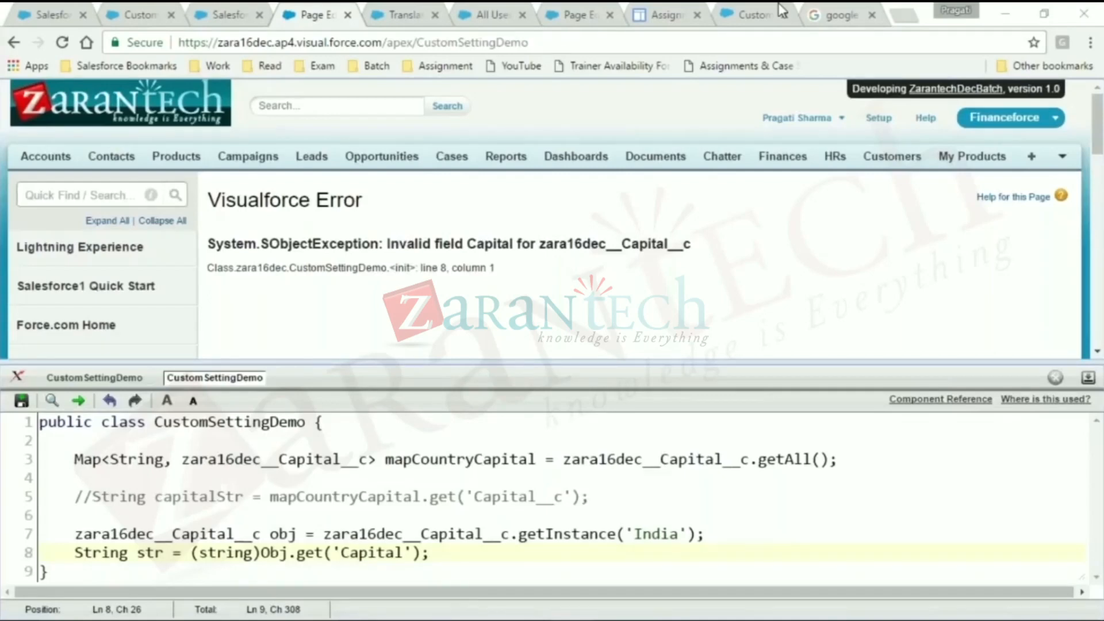
- Open the Country custom setting's definition from the Custom Settings list in Setup
{"action": "left_click", "coordinate": [139, 14]}
{"action": "scroll", "coordinate": [103, 525], "scroll_direction": "down", "scroll_amount": 4}
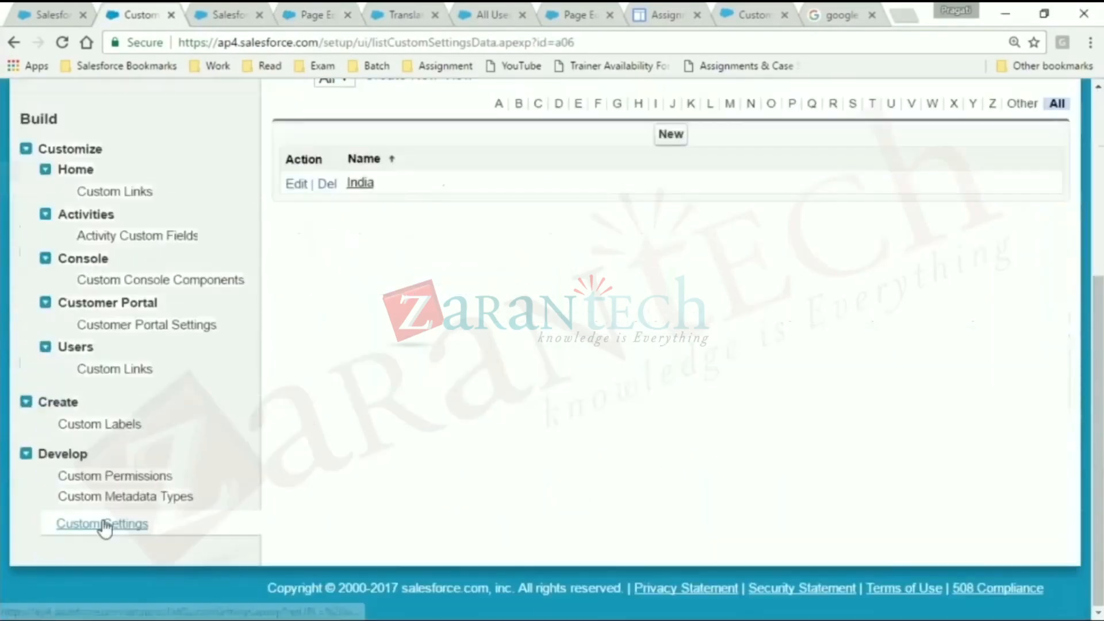
{"action": "left_click", "coordinate": [103, 524]}
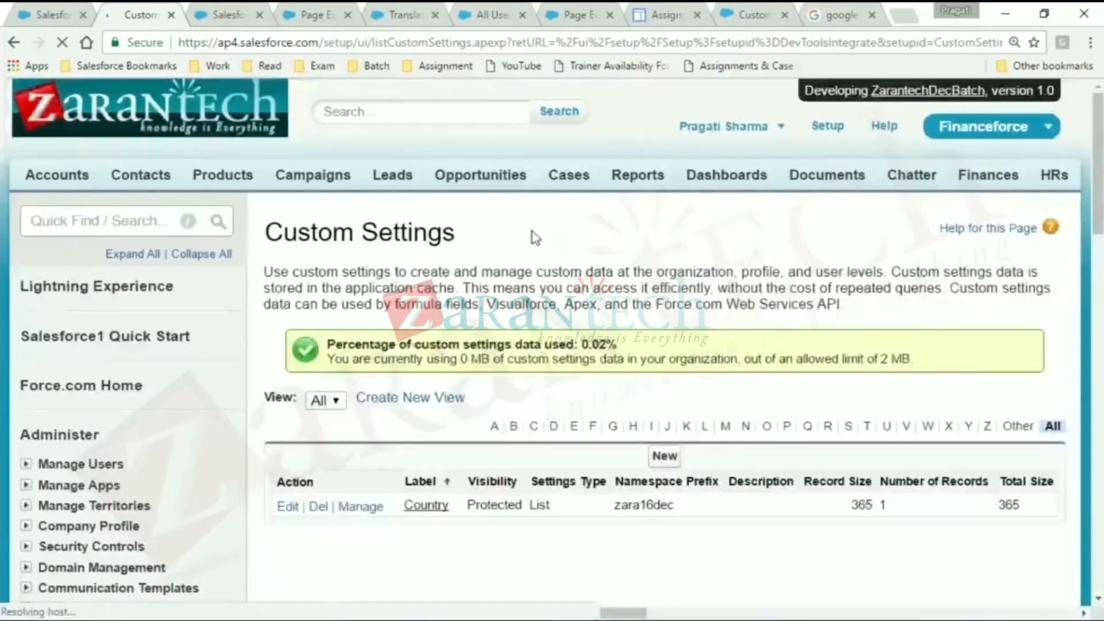
{"action": "scroll", "coordinate": [535, 237], "scroll_direction": "down", "scroll_amount": 1}
{"action": "left_click", "coordinate": [425, 418]}
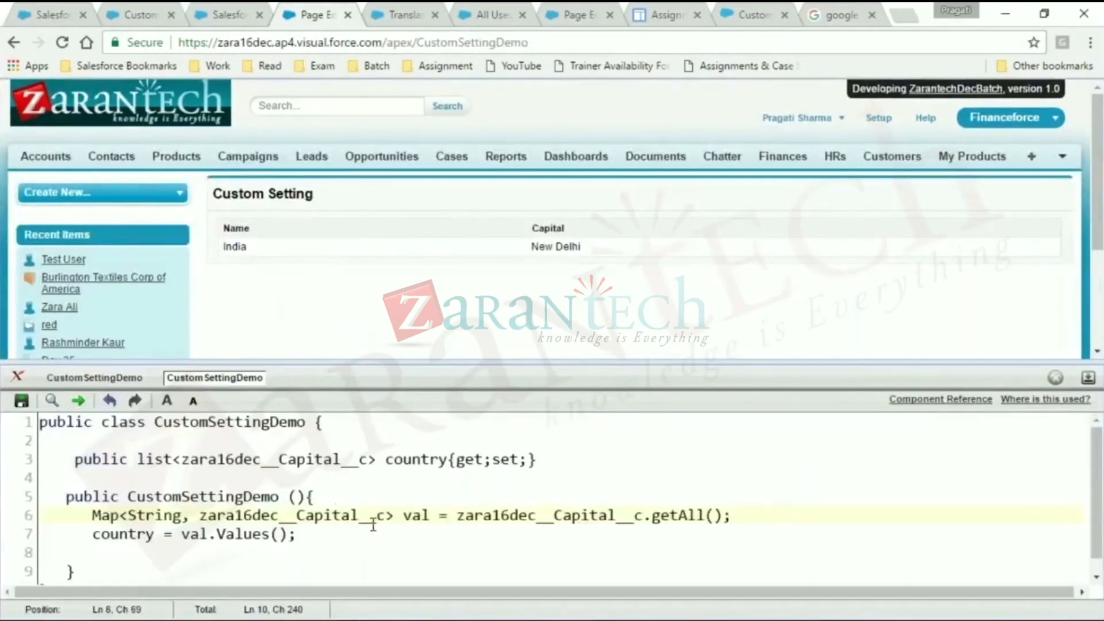
- Check the Country custom setting's API name on its definition page, and close the CustomLabelDemoCls class page
{"action": "scroll", "coordinate": [382, 525], "scroll_direction": "down", "scroll_amount": 1}
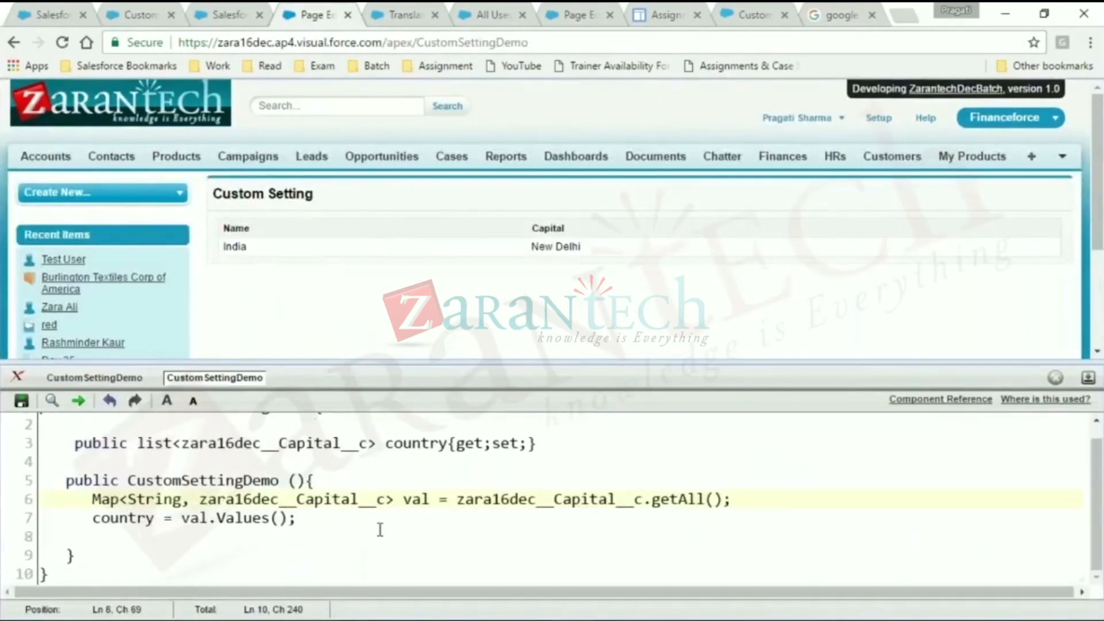
{"action": "scroll", "coordinate": [397, 523], "scroll_direction": "up", "scroll_amount": 1}
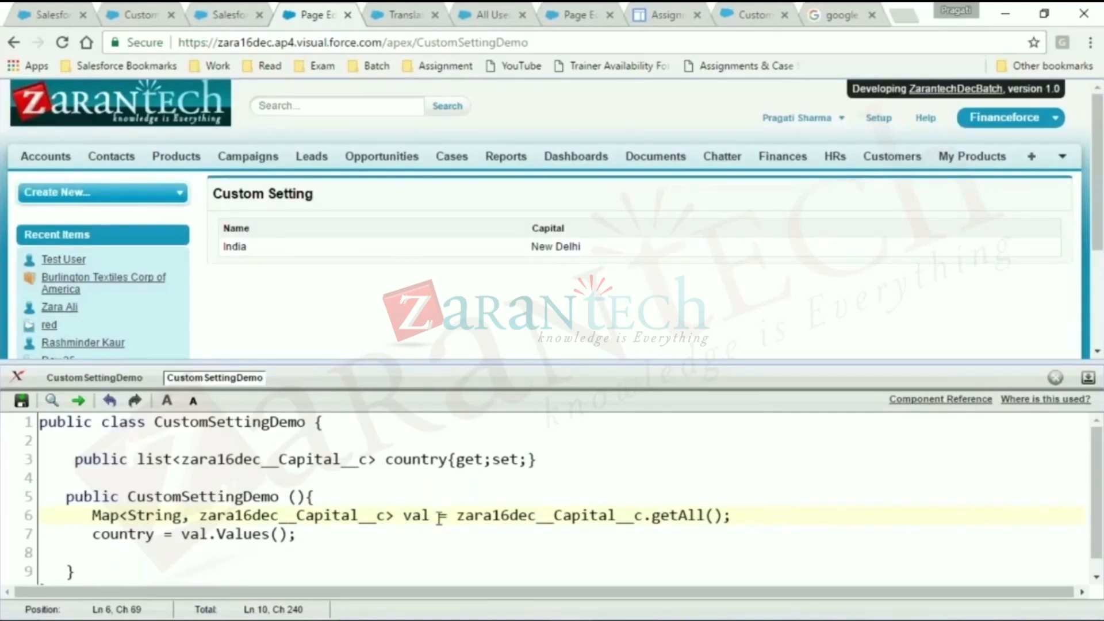
{"action": "left_click", "coordinate": [243, 6]}
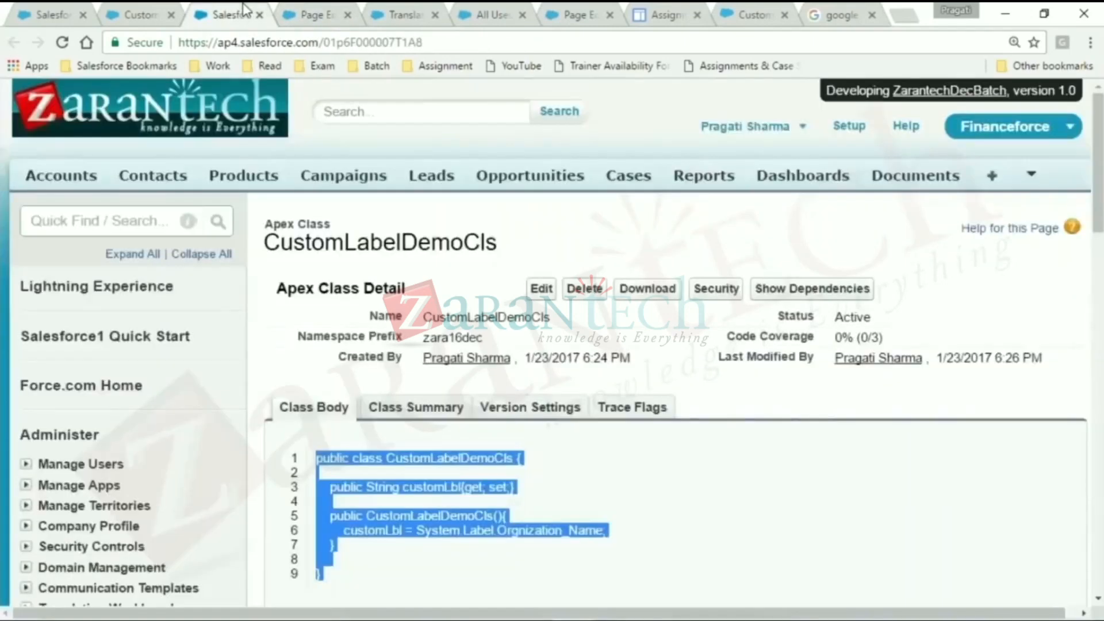
{"action": "left_click", "coordinate": [146, 13]}
{"action": "left_click", "coordinate": [541, 396]}
{"action": "left_click_drag", "start_coordinate": [567, 382], "coordinate": [407, 379]}
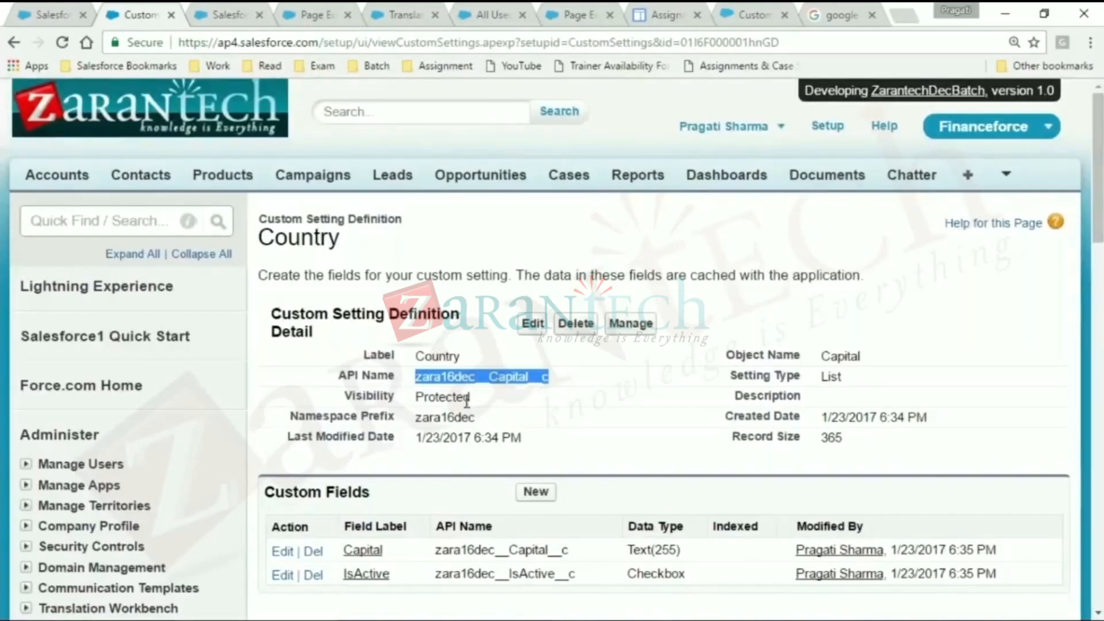
{"action": "left_click", "coordinate": [230, 14]}
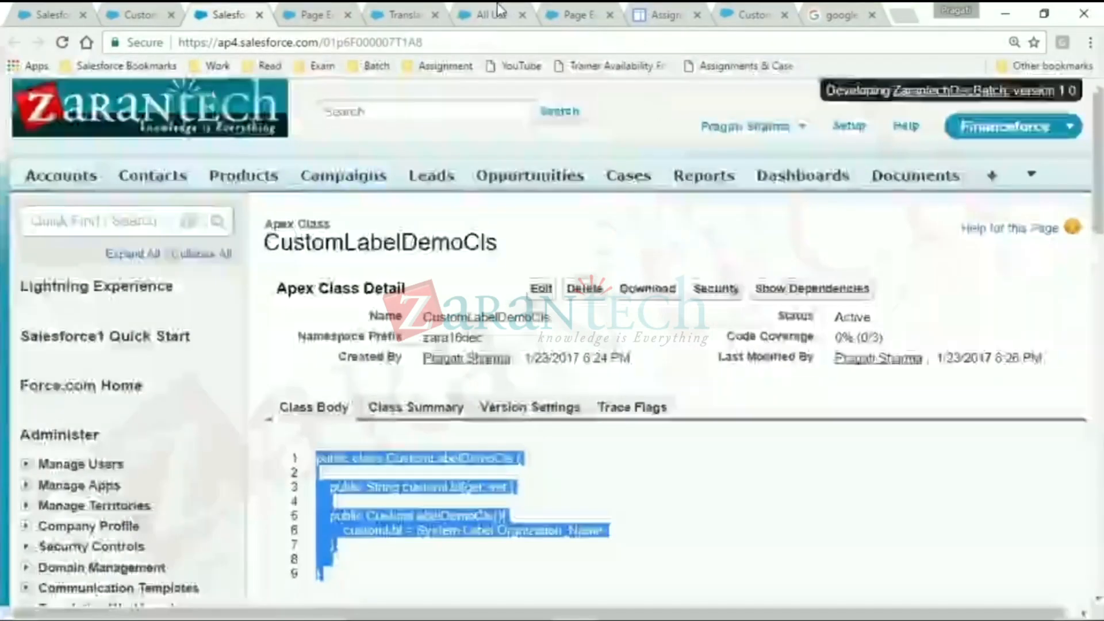
{"action": "left_click", "coordinate": [260, 15]}
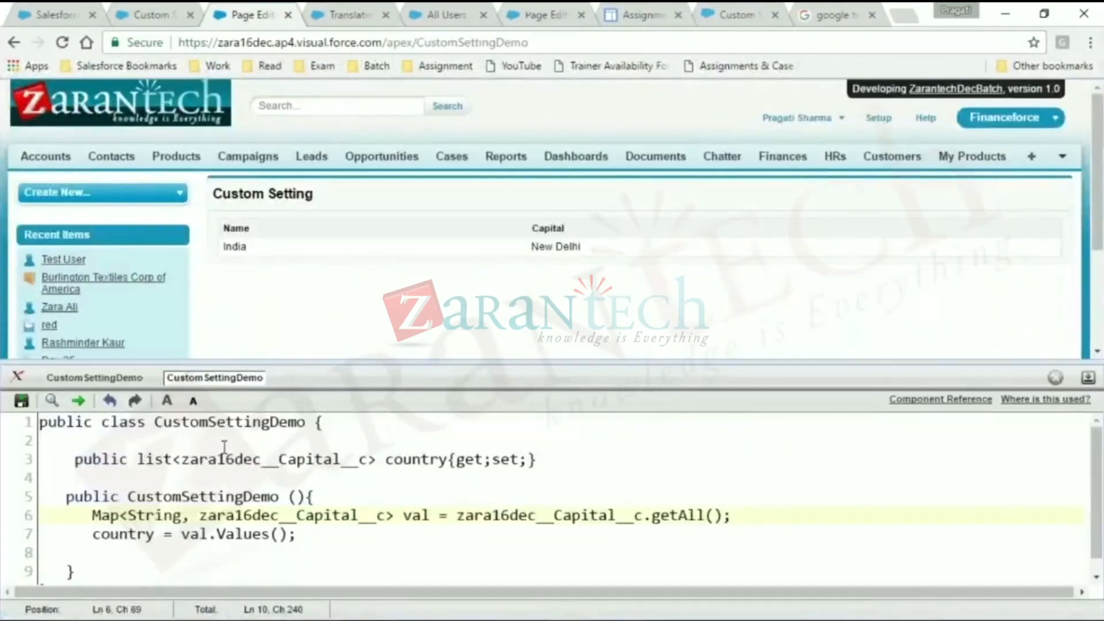
- Review the country property's list type and its get and set accessors on line 3 of the CustomSettingDemo class
{"action": "double_click", "coordinate": [287, 459]}
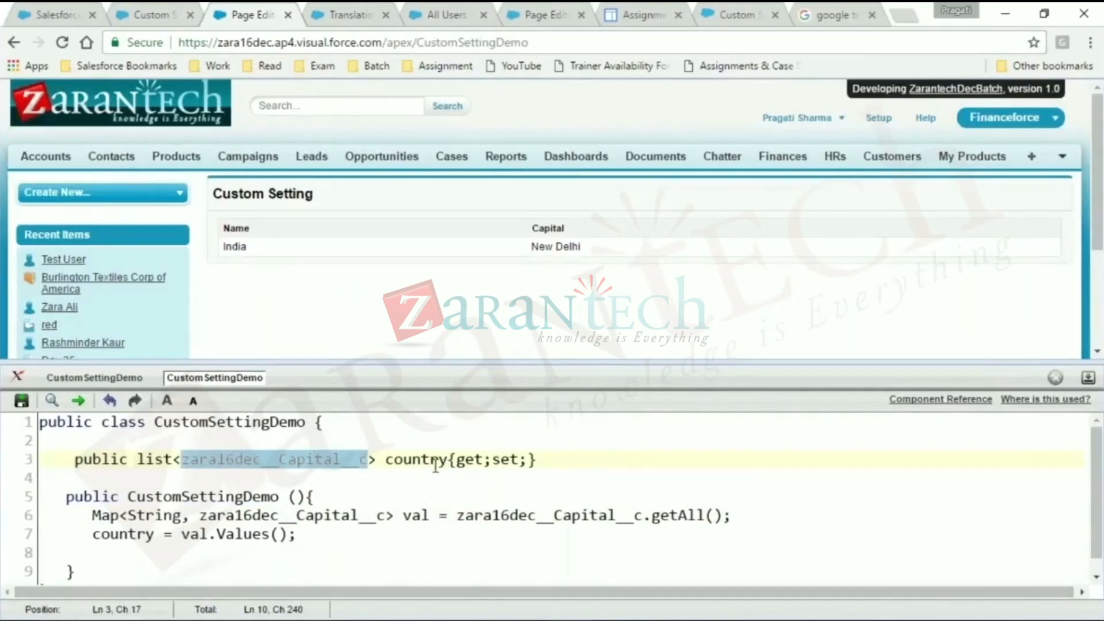
{"action": "left_click_drag", "start_coordinate": [521, 459], "coordinate": [457, 460]}
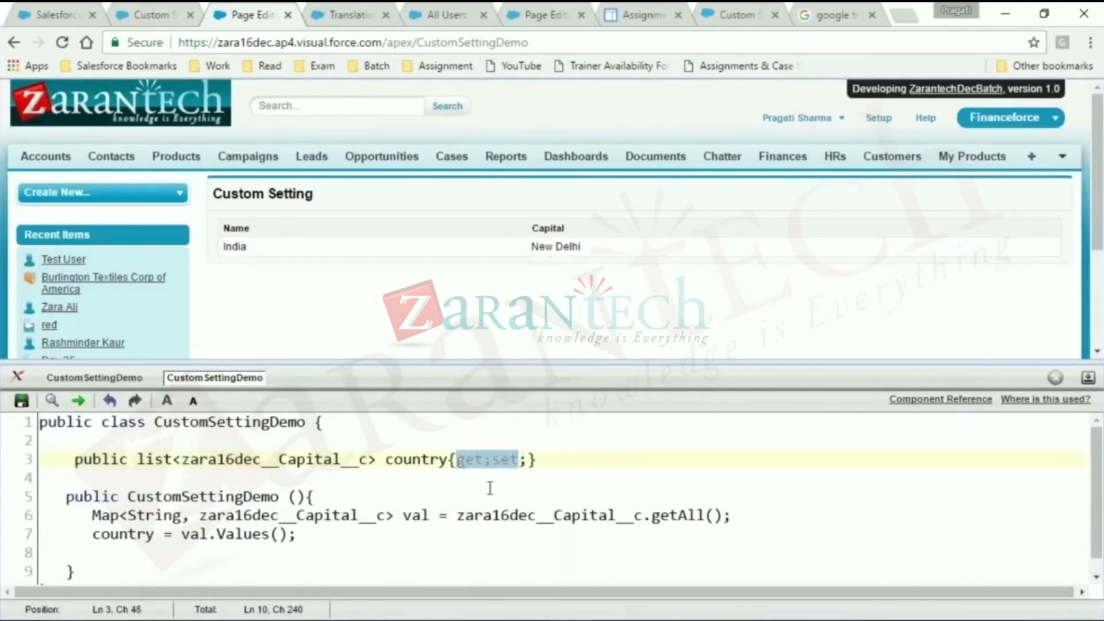
{"action": "left_click", "coordinate": [541, 565]}
- Examine the key and value types of the Map on line 6, relating the String key to the country name in the preview
{"action": "left_click_drag", "start_coordinate": [119, 514], "coordinate": [489, 520]}
{"action": "left_click", "coordinate": [532, 532]}
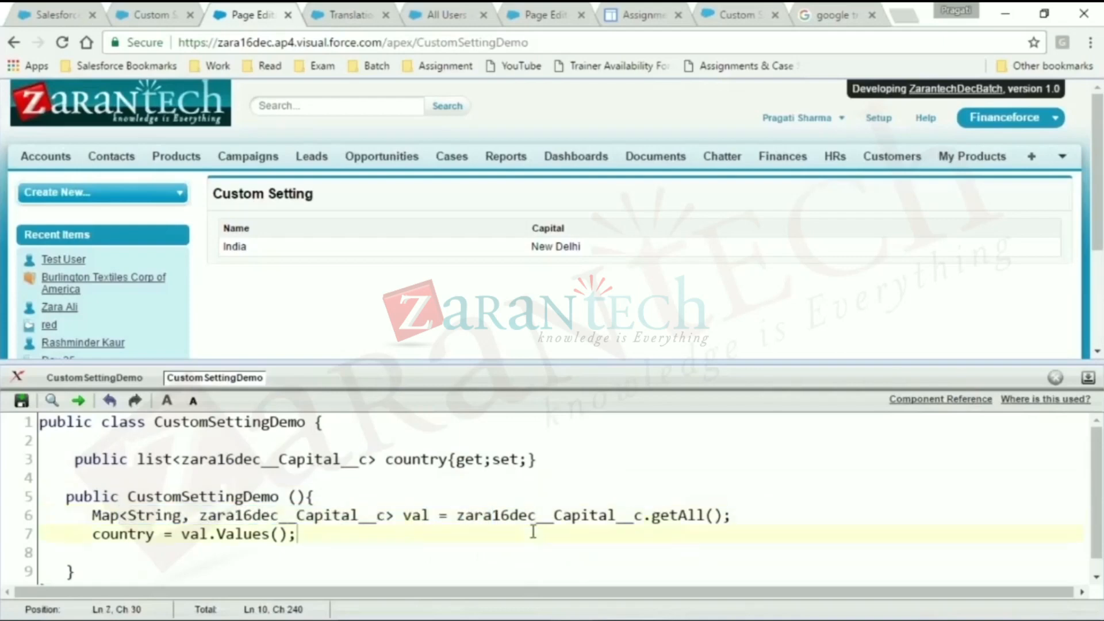
{"action": "double_click", "coordinate": [146, 516]}
{"action": "double_click", "coordinate": [269, 495]}
{"action": "left_click", "coordinate": [292, 512]}
{"action": "double_click", "coordinate": [215, 521]}
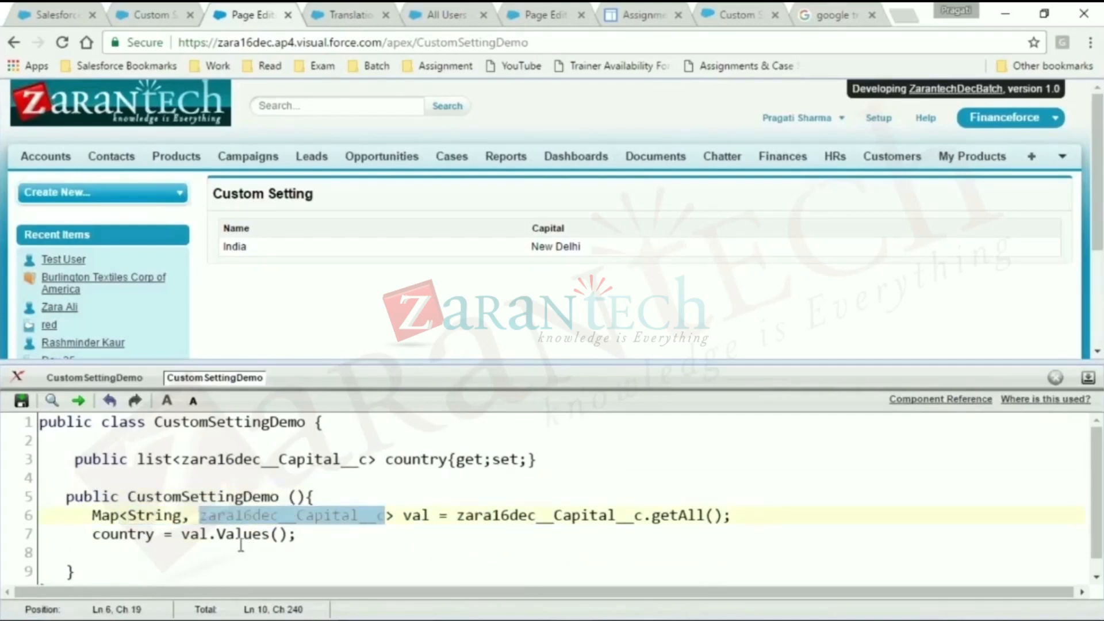
{"action": "double_click", "coordinate": [157, 513]}
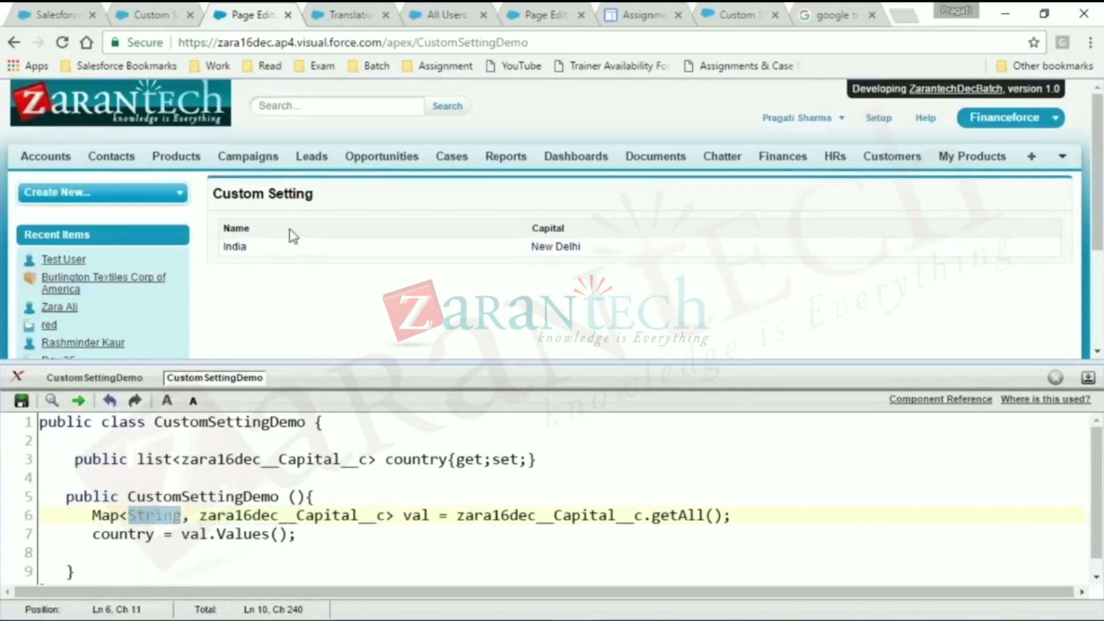
{"action": "left_click_drag", "start_coordinate": [262, 247], "coordinate": [234, 274]}
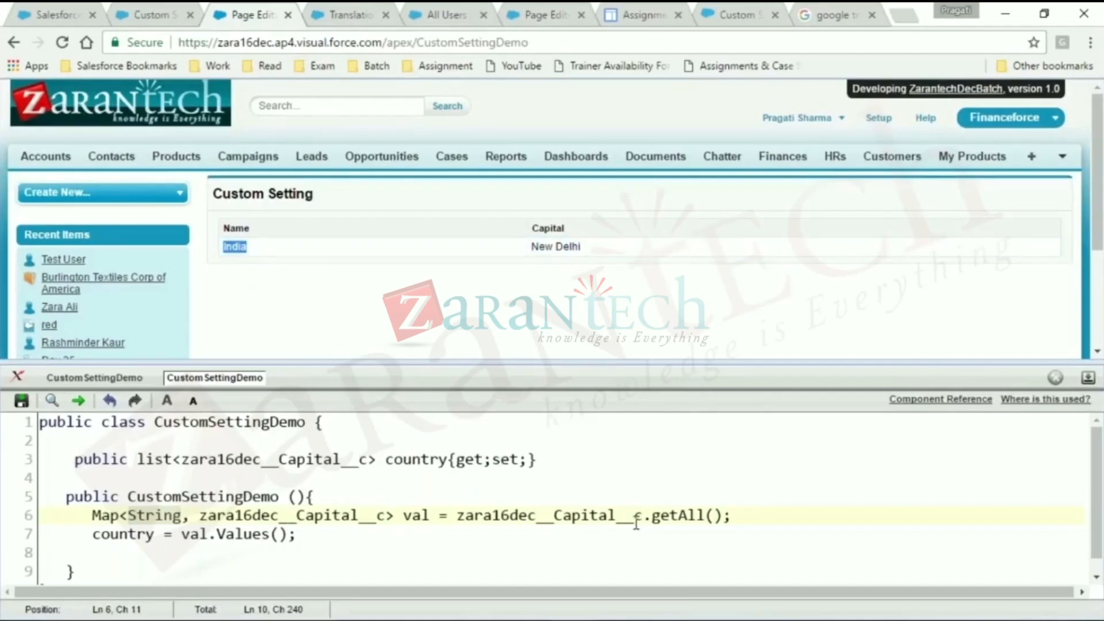
- Examine the getAll() call on zara16dec__Capital__c and the val map variable that receives its result on line 6
{"action": "double_click", "coordinate": [582, 515]}
{"action": "double_click", "coordinate": [668, 517]}
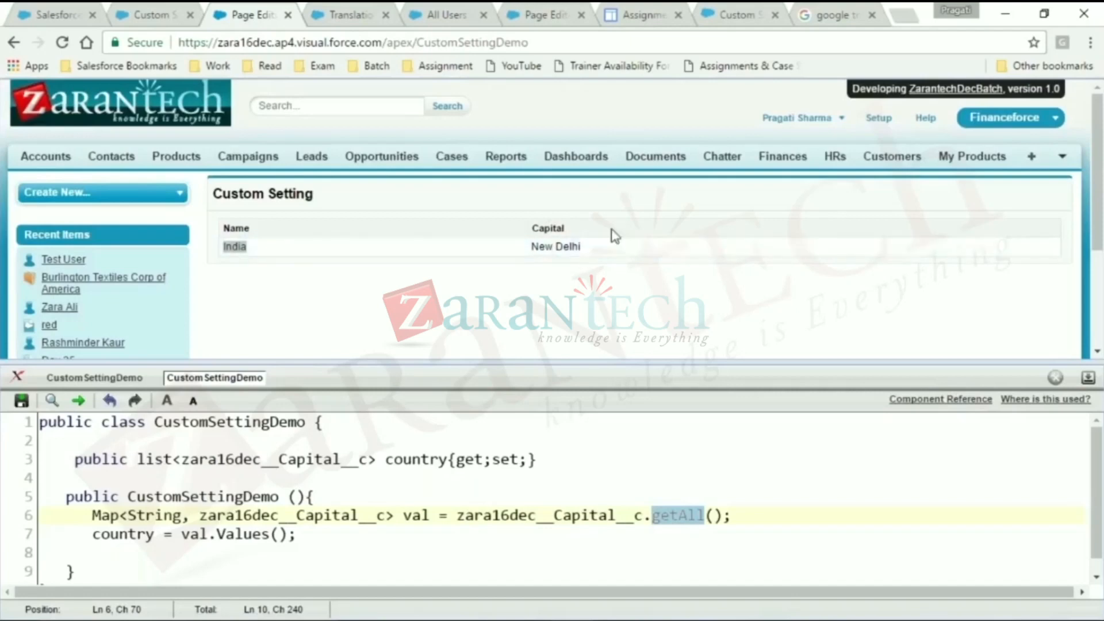
{"action": "left_click_drag", "start_coordinate": [100, 515], "coordinate": [407, 524]}
{"action": "left_click", "coordinate": [392, 559]}
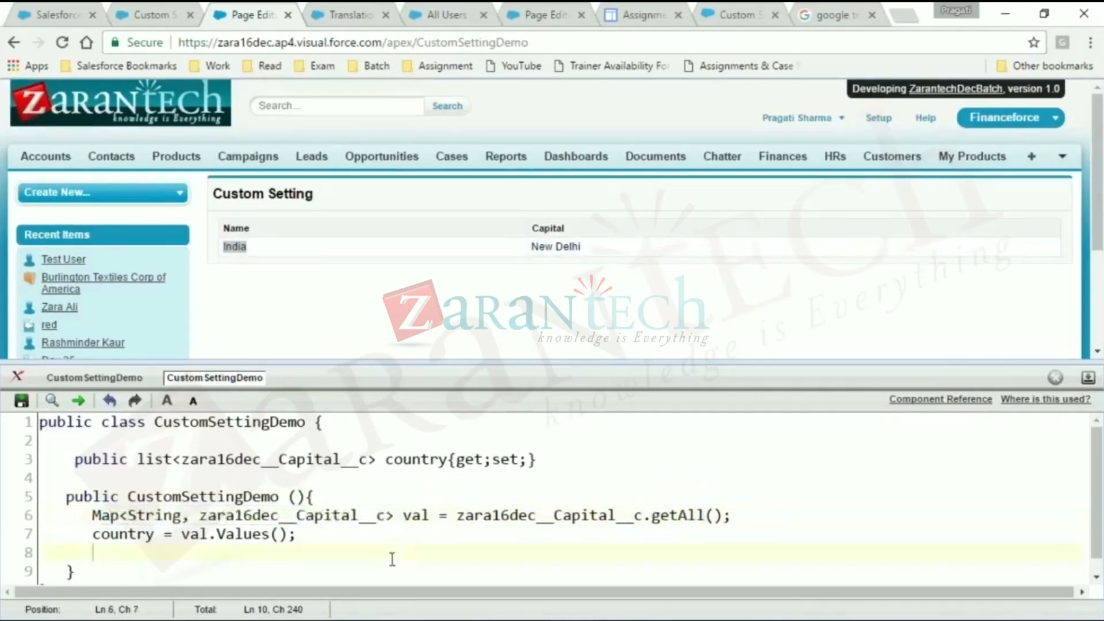
{"action": "left_click", "coordinate": [107, 518]}
{"action": "left_click_drag", "start_coordinate": [200, 516], "coordinate": [365, 510]}
{"action": "left_click", "coordinate": [402, 518]}
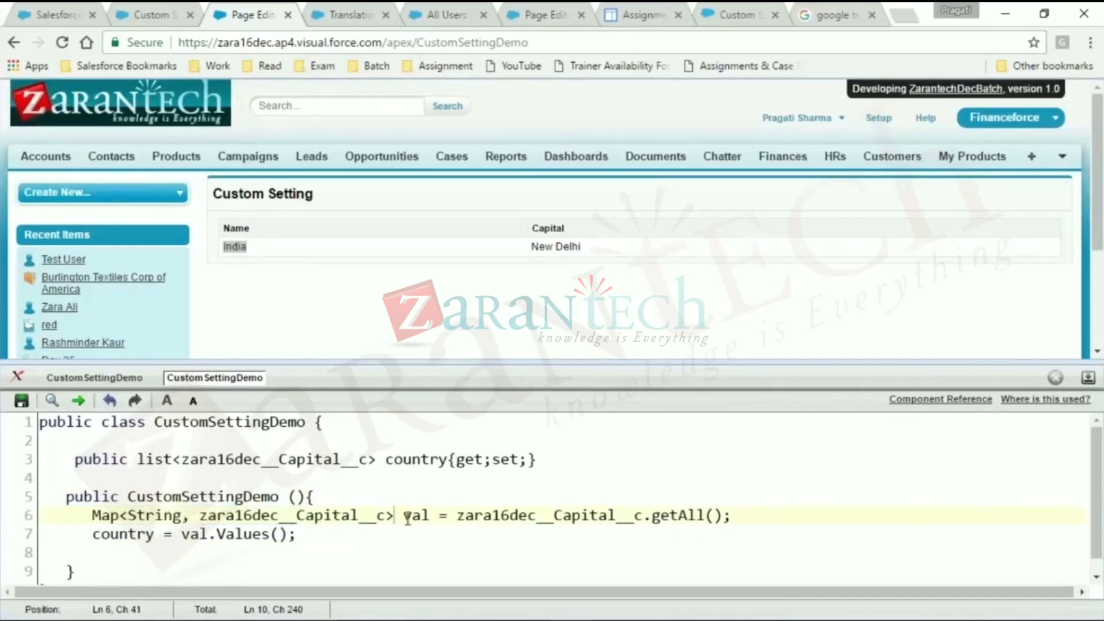
{"action": "double_click", "coordinate": [408, 519]}
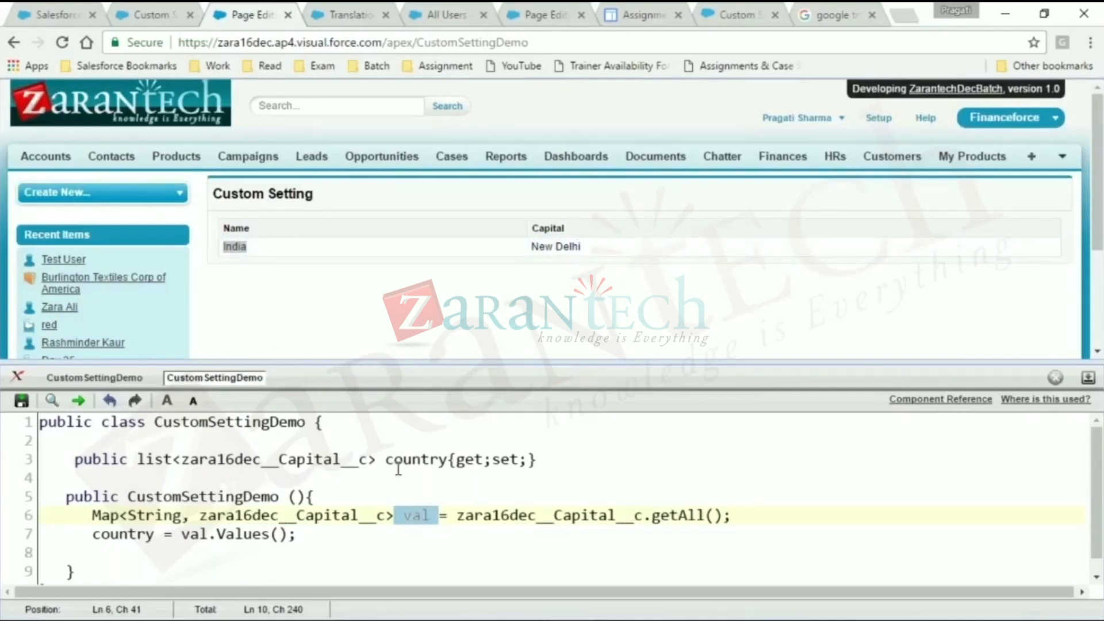
- Show the CustomSettingDemo page markup with larger editor text, and review its pageBlockTable block
{"action": "left_click", "coordinate": [112, 378]}
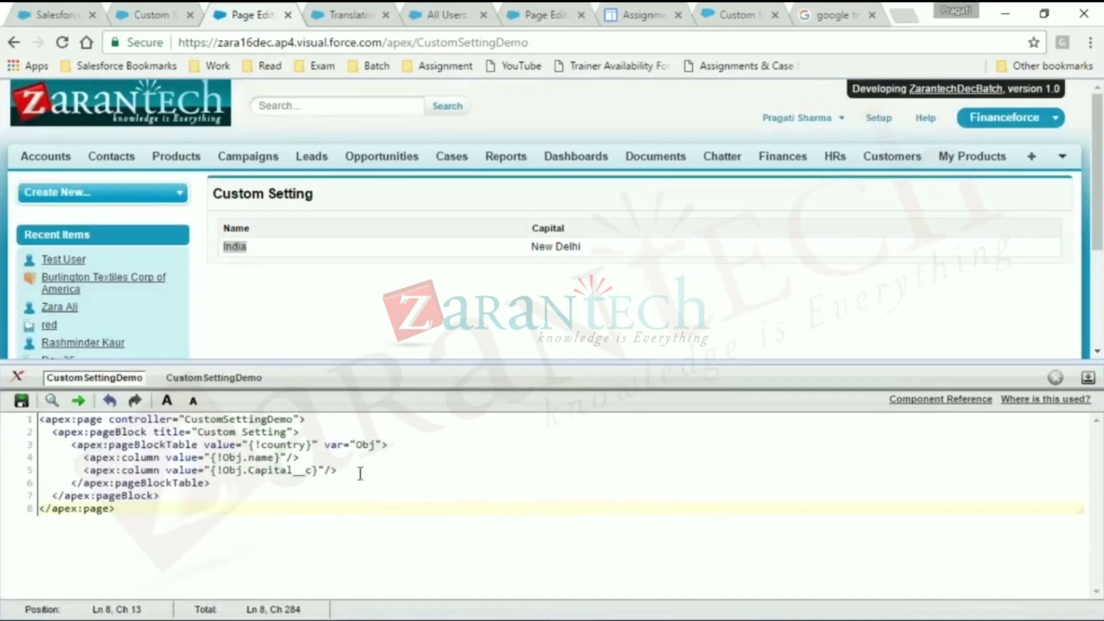
{"action": "left_click", "coordinate": [166, 401]}
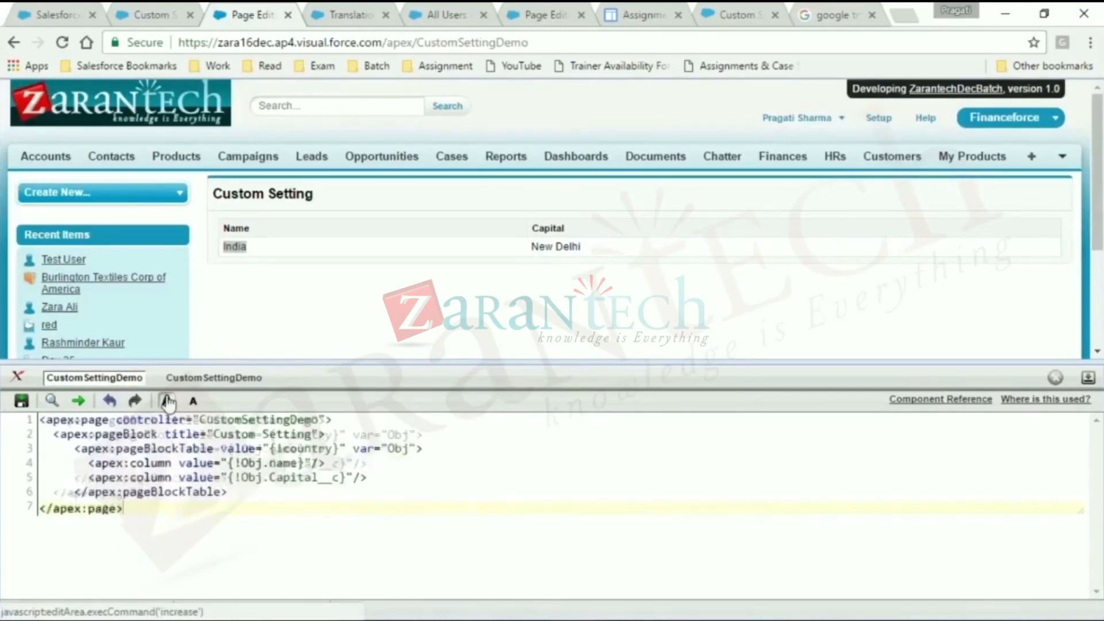
{"action": "left_click", "coordinate": [171, 460]}
{"action": "left_click_drag", "start_coordinate": [170, 460], "coordinate": [328, 527]}
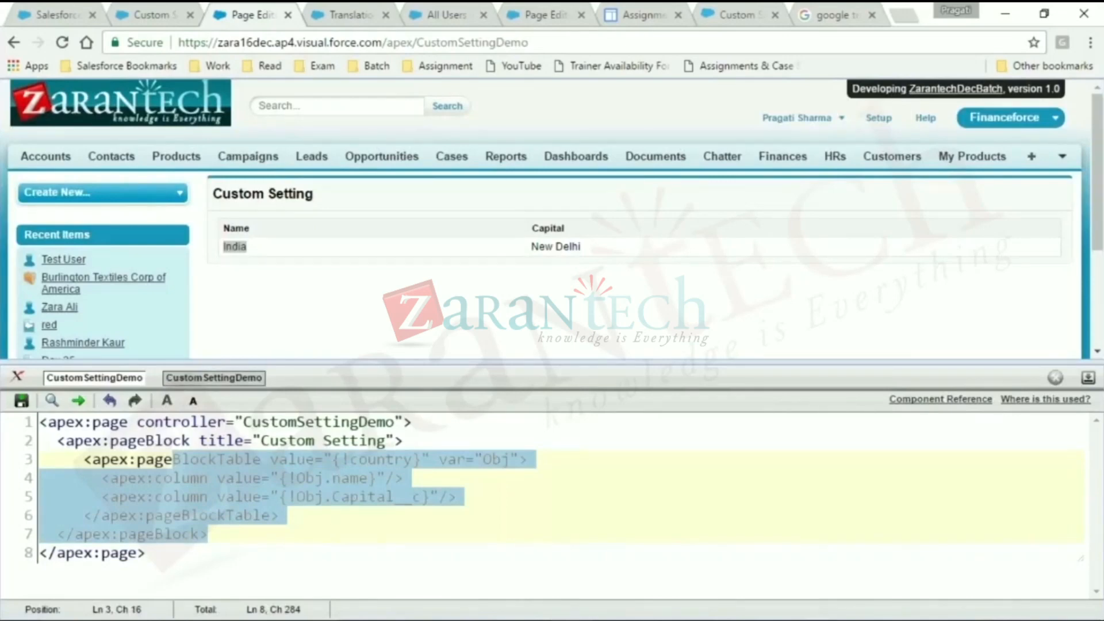
- Compare the class's country property with the page table's value binding, and examine how the columns use the Obj variable
{"action": "left_click", "coordinate": [214, 378]}
{"action": "double_click", "coordinate": [423, 460]}
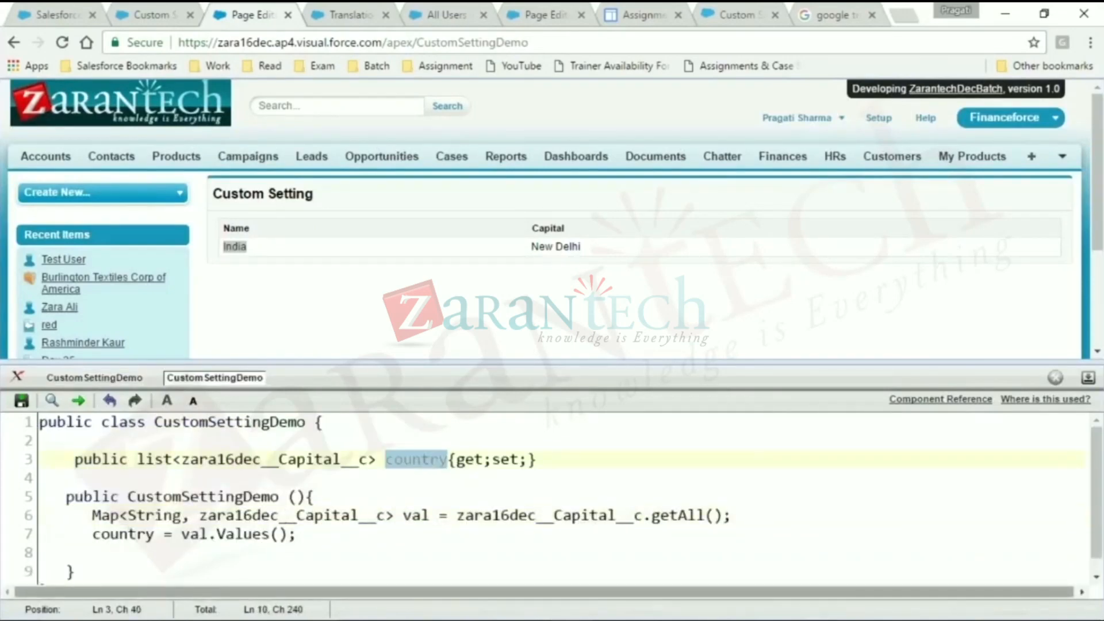
{"action": "left_click", "coordinate": [94, 378]}
{"action": "double_click", "coordinate": [380, 460]}
{"action": "double_click", "coordinate": [496, 460]}
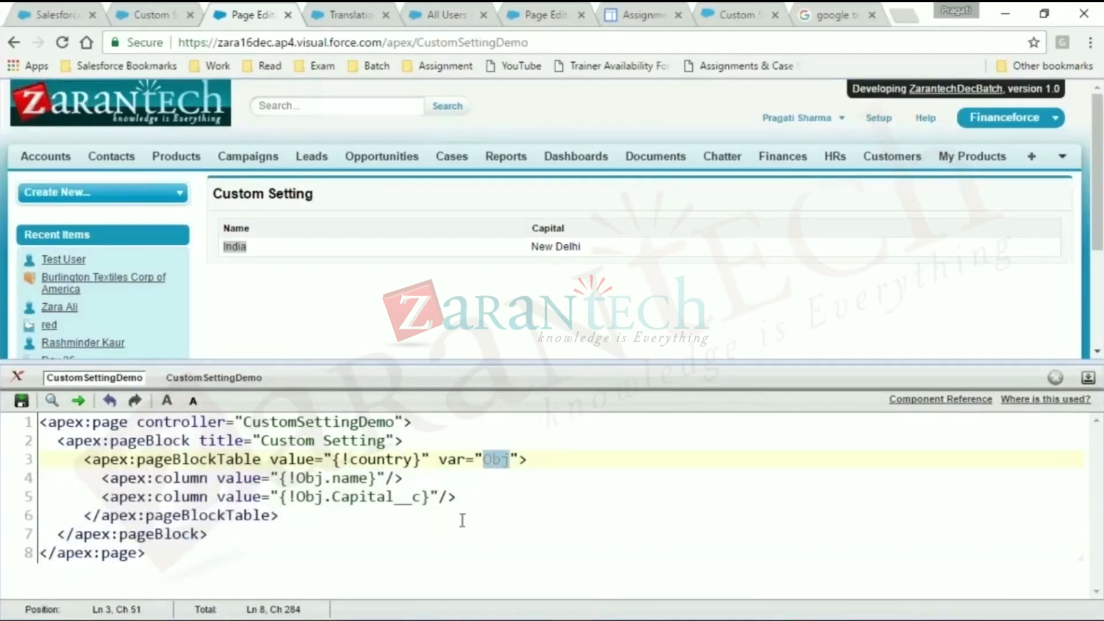
{"action": "left_click", "coordinate": [361, 496]}
{"action": "double_click", "coordinate": [361, 495]}
{"action": "double_click", "coordinate": [355, 478]}
- Duplicate the Obj.Capital__c apex:column line directly below itself in the page block table
{"action": "left_click_drag", "start_coordinate": [455, 496], "coordinate": [107, 492]}
{"action": "key", "text": "ctrl+c"}
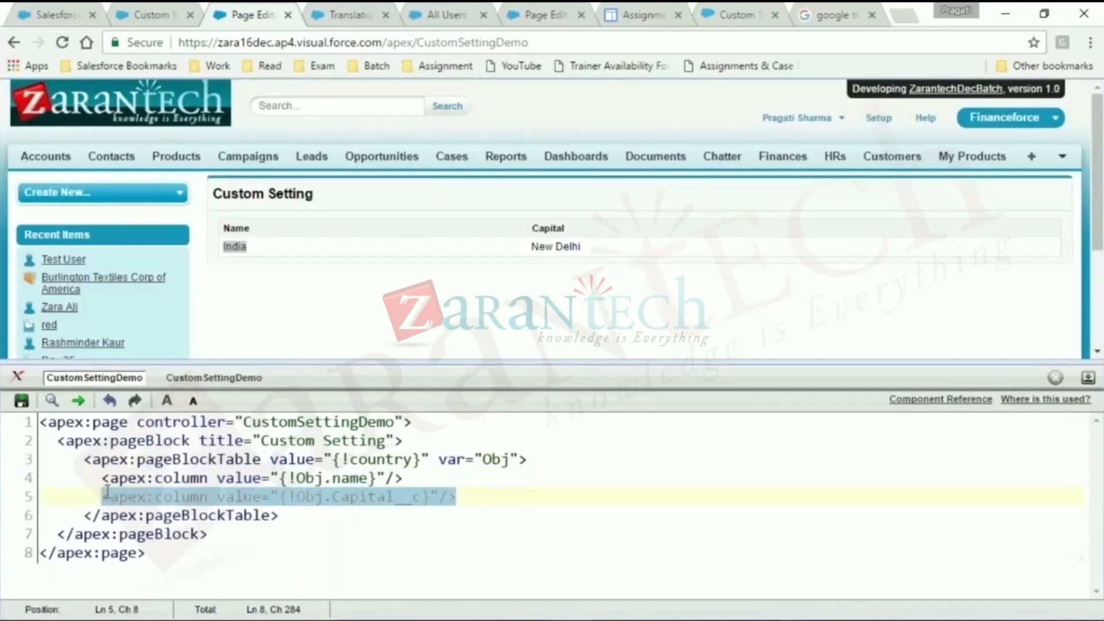
{"action": "left_click", "coordinate": [505, 495]}
{"action": "key", "text": "Return"}
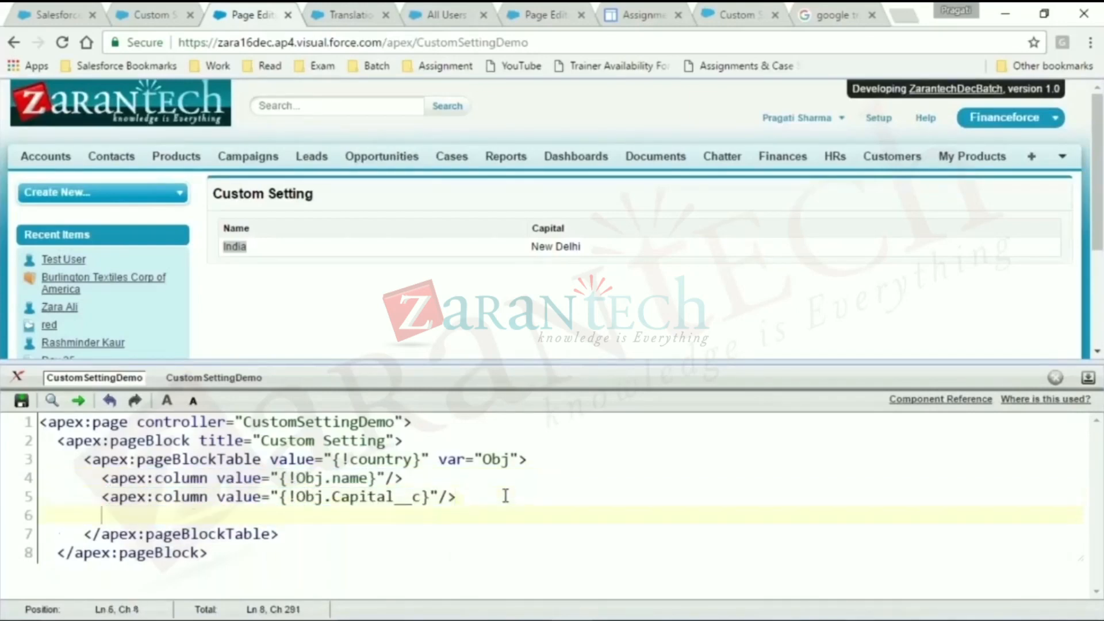
{"action": "key", "text": "ctrl+v"}
- Change the duplicated column's field to IsActive__c, copied from the Country definition, then save the page and check the new column
{"action": "double_click", "coordinate": [380, 514]}
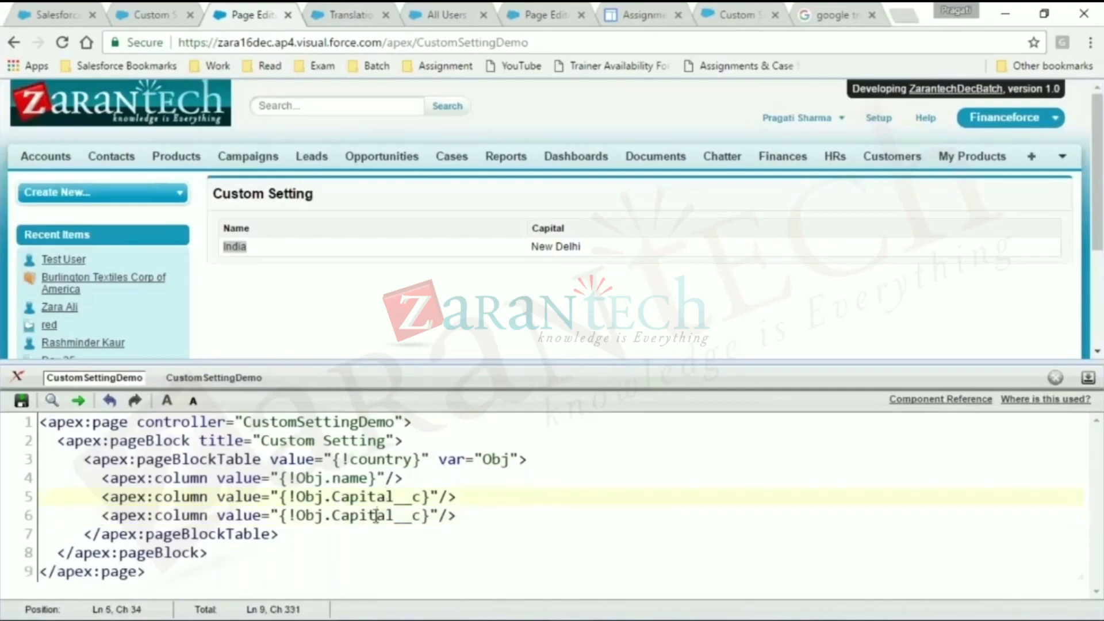
{"action": "left_click", "coordinate": [177, 10]}
{"action": "scroll", "coordinate": [501, 543], "scroll_direction": "down", "scroll_amount": 2}
{"action": "left_click_drag", "start_coordinate": [575, 489], "coordinate": [511, 488]}
{"action": "key", "text": "ctrl+c"}
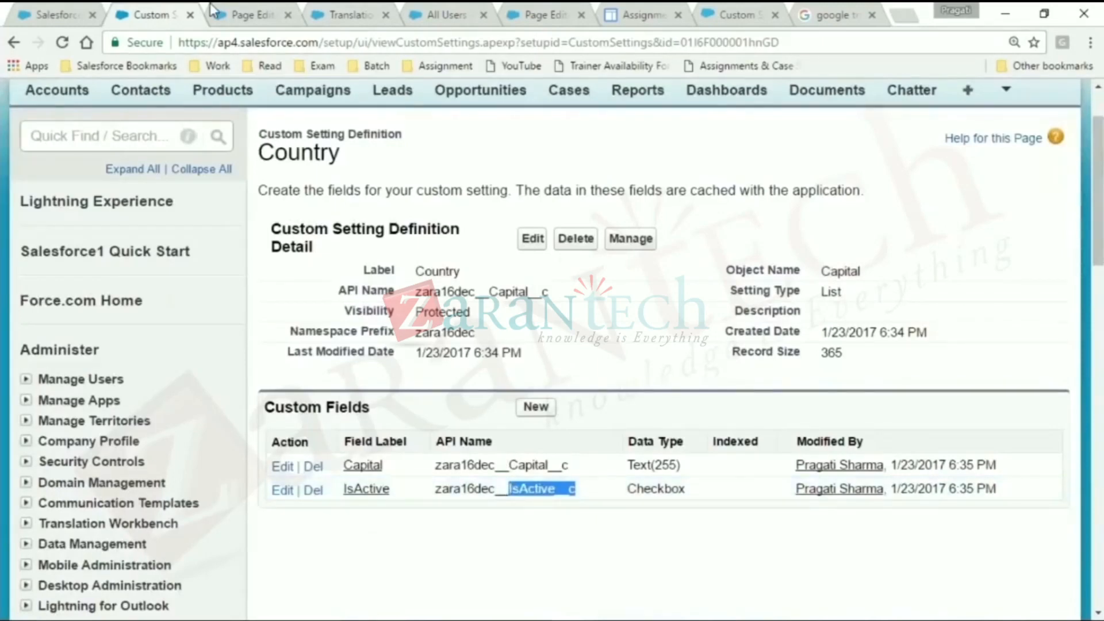
{"action": "left_click", "coordinate": [237, 12]}
{"action": "key", "text": "ctrl+v"}
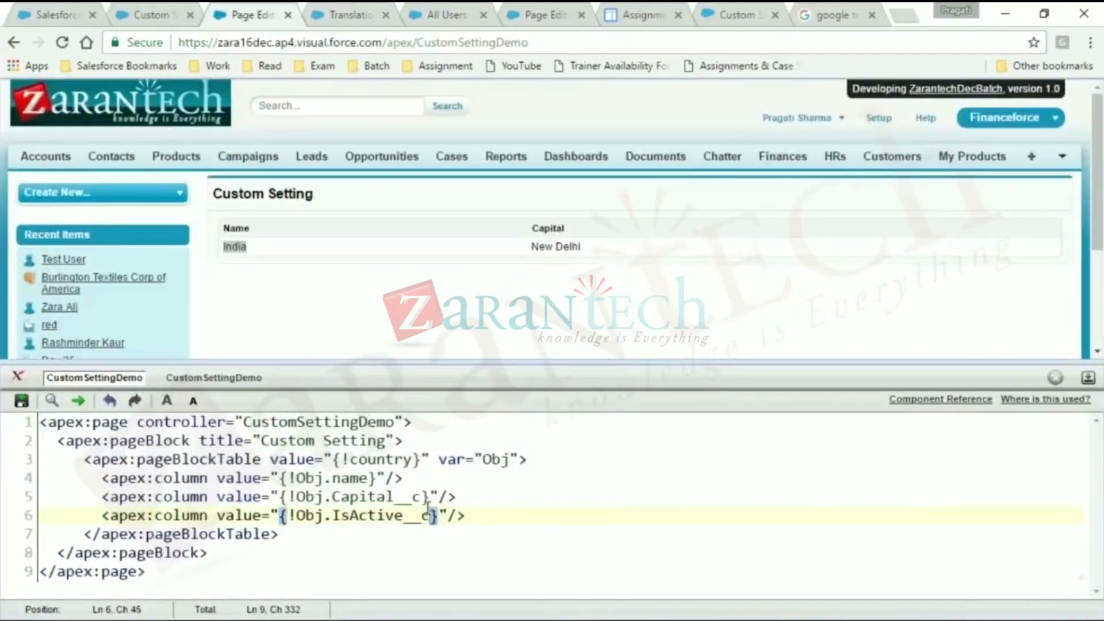
{"action": "left_click", "coordinate": [21, 401]}
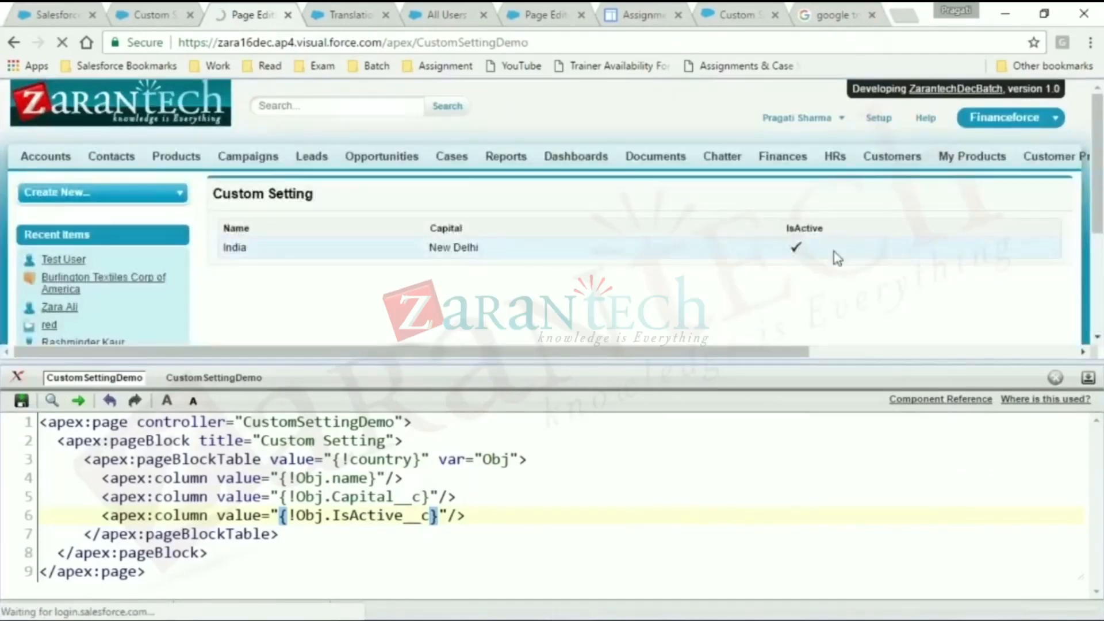
{"action": "left_click_drag", "start_coordinate": [834, 252], "coordinate": [784, 249]}
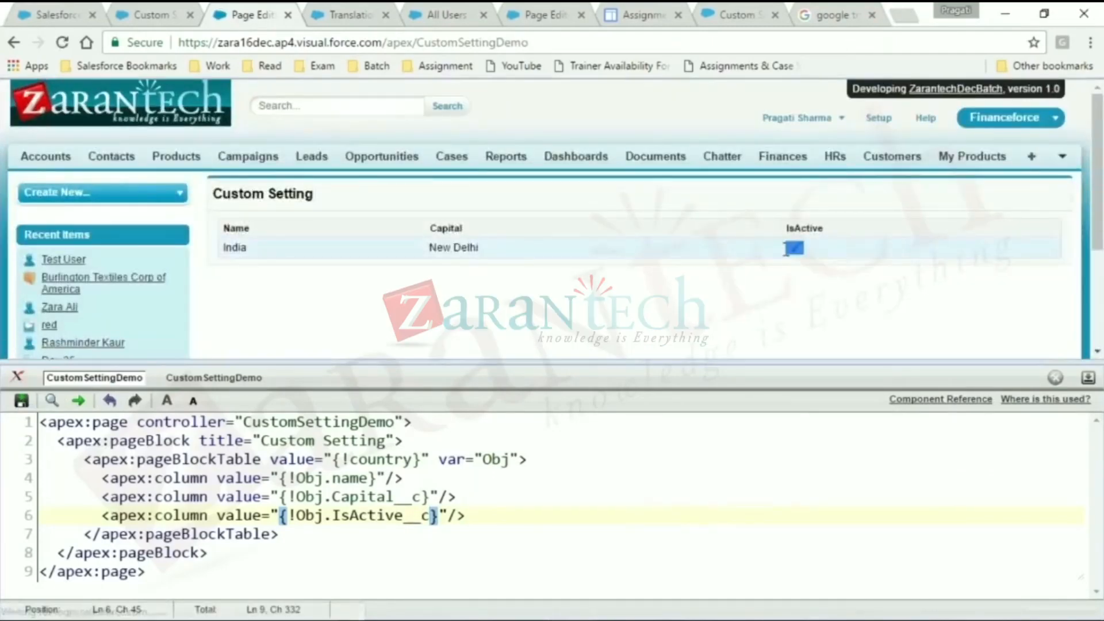
- Return to the CustomSettingDemo Apex class and review its code from the country property to the end of the constructor
{"action": "left_click", "coordinate": [214, 377]}
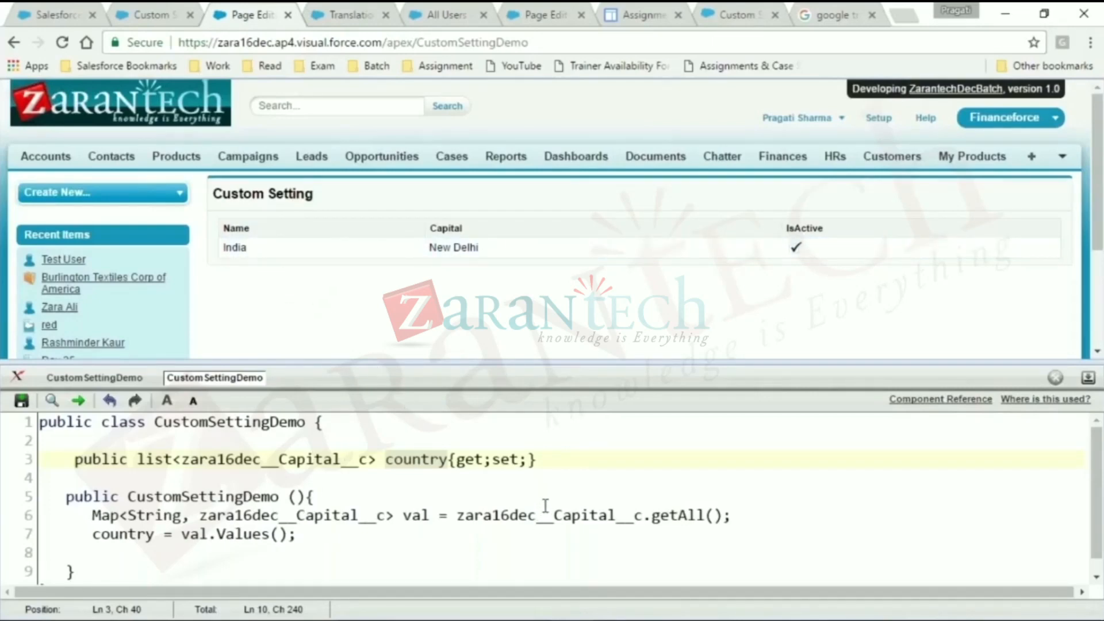
{"action": "left_click", "coordinate": [220, 438]}
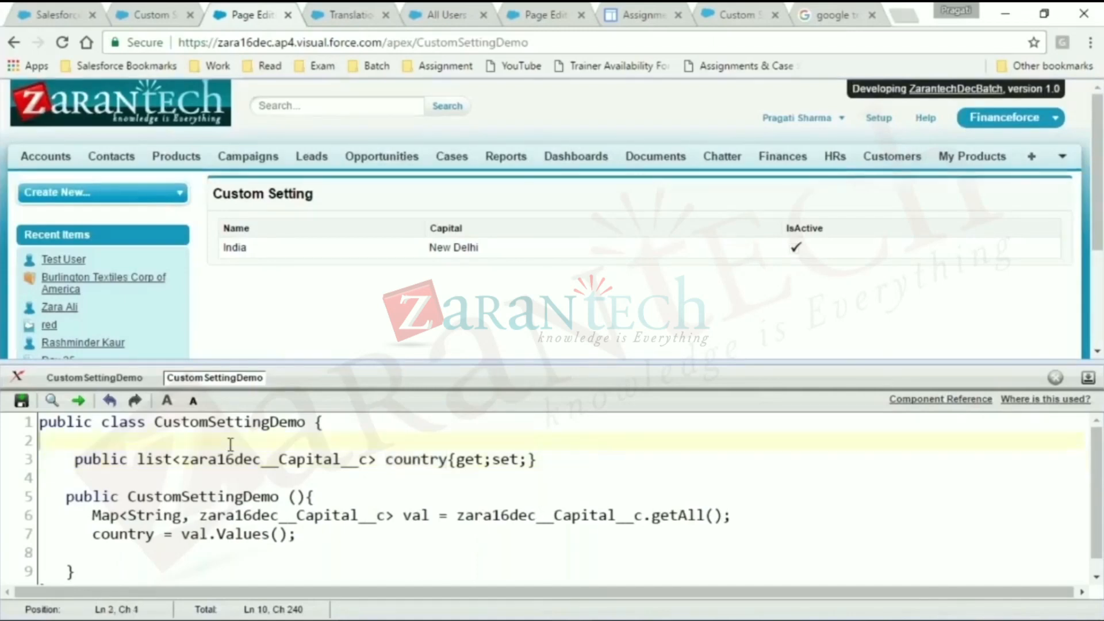
{"action": "scroll", "coordinate": [336, 460], "scroll_direction": "down", "scroll_amount": 1}
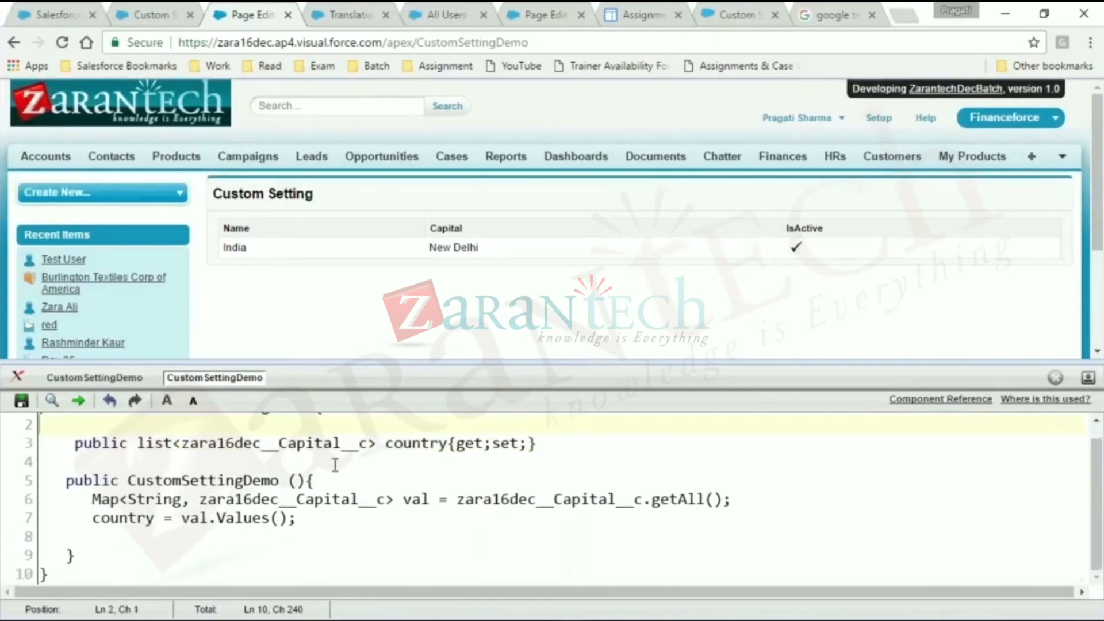
{"action": "scroll", "coordinate": [344, 459], "scroll_direction": "up", "scroll_amount": 1}
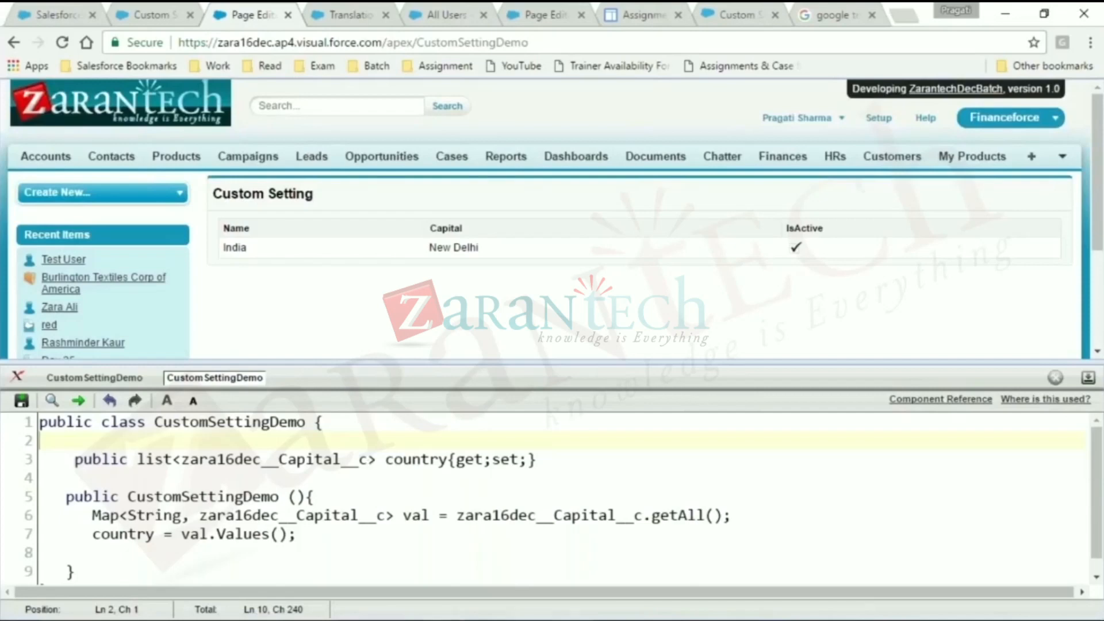
- Go to Salesforce Setup and open the CustomSettingDemo Visualforce page and the CustomSettingDemo Apex class from the recent items in separate browser tabs
{"action": "left_click", "coordinate": [644, 620]}
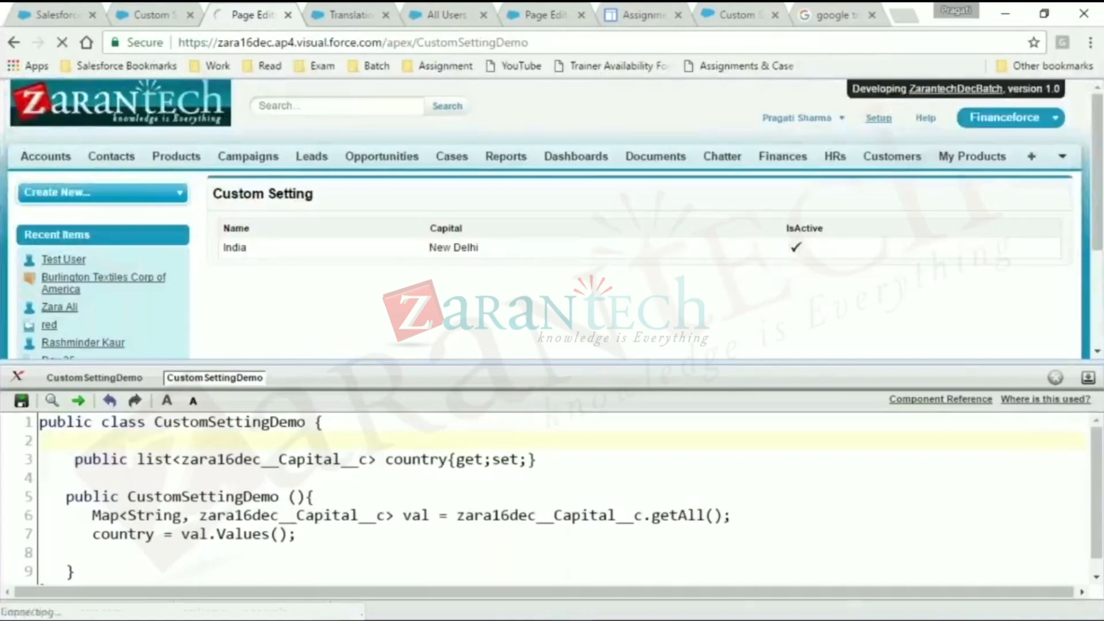
{"action": "left_click", "coordinate": [878, 118]}
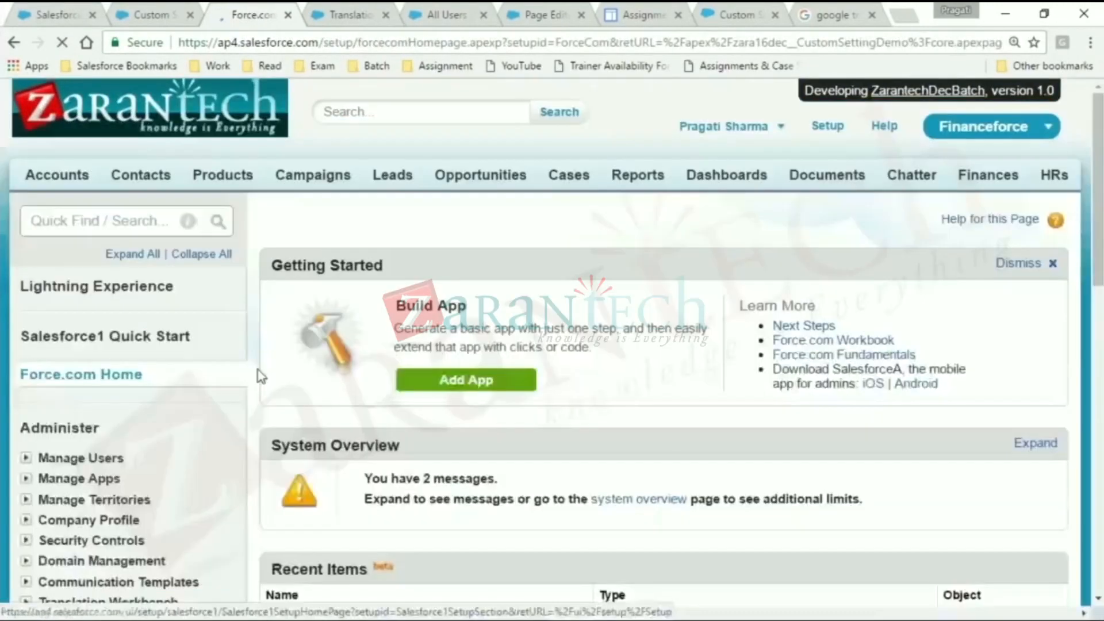
{"action": "scroll", "coordinate": [260, 377], "scroll_direction": "down", "scroll_amount": 4}
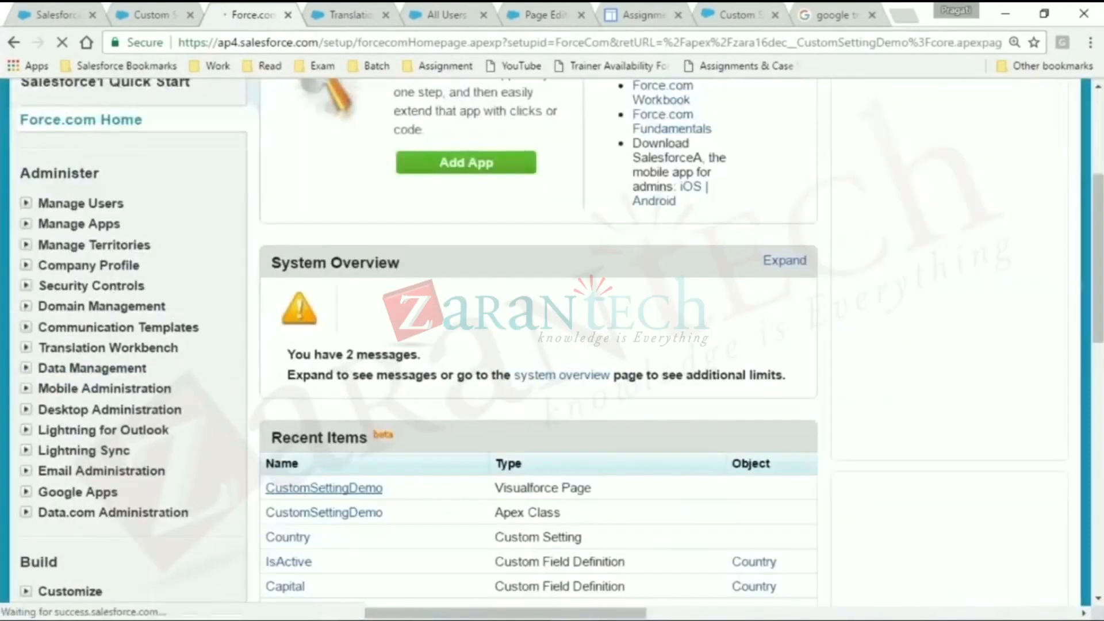
{"action": "right_click", "coordinate": [325, 484]}
{"action": "double_click", "coordinate": [345, 482]}
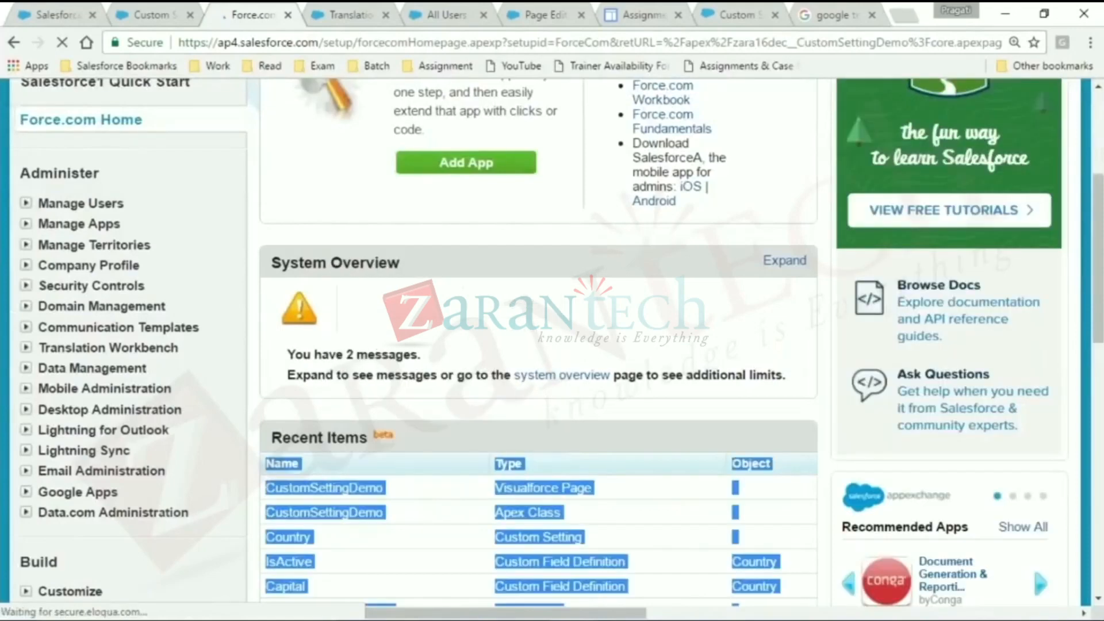
{"action": "right_click", "coordinate": [356, 486]}
{"action": "left_click", "coordinate": [391, 244]}
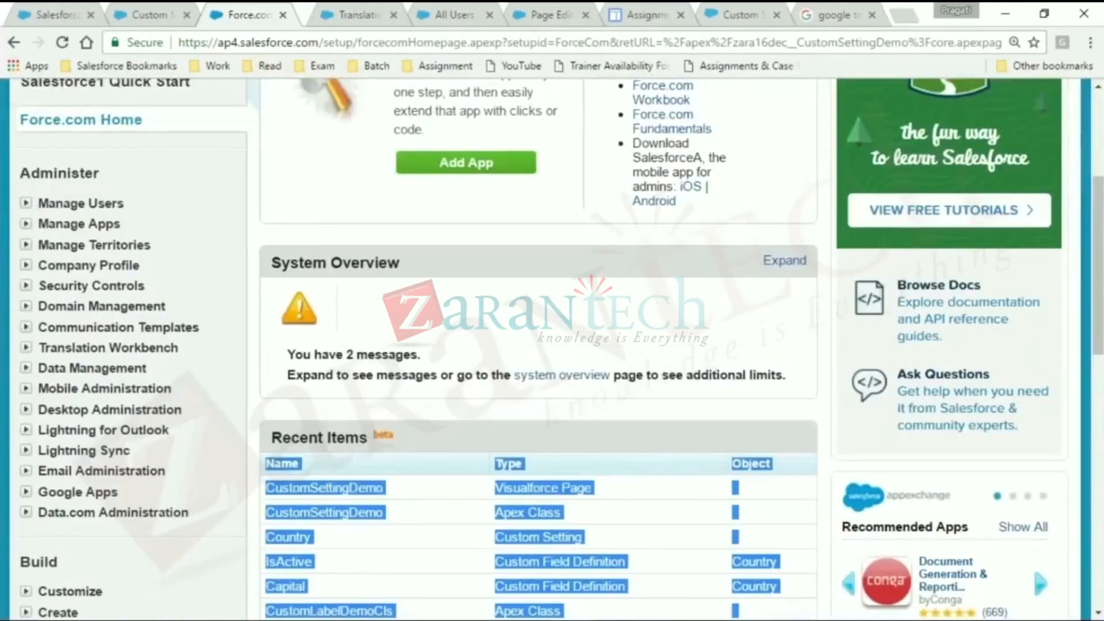
{"action": "right_click", "coordinate": [355, 499]}
{"action": "left_click", "coordinate": [396, 198]}
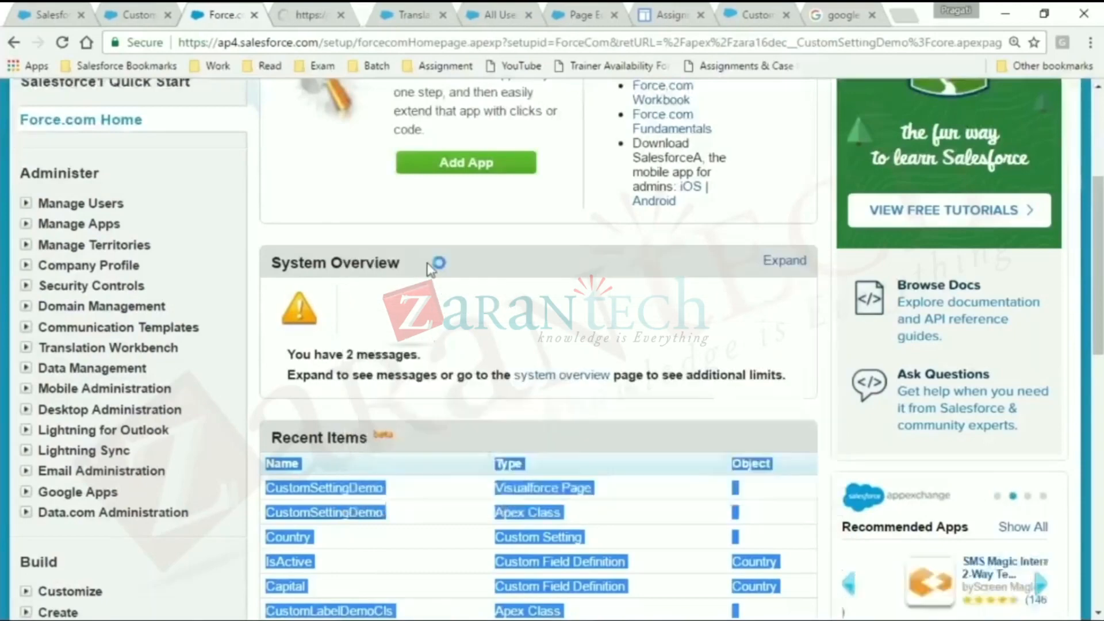
- Copy the full Visualforce markup of the CustomSettingDemo page and switch to the Class 26 document in Word
{"action": "left_click", "coordinate": [308, 11]}
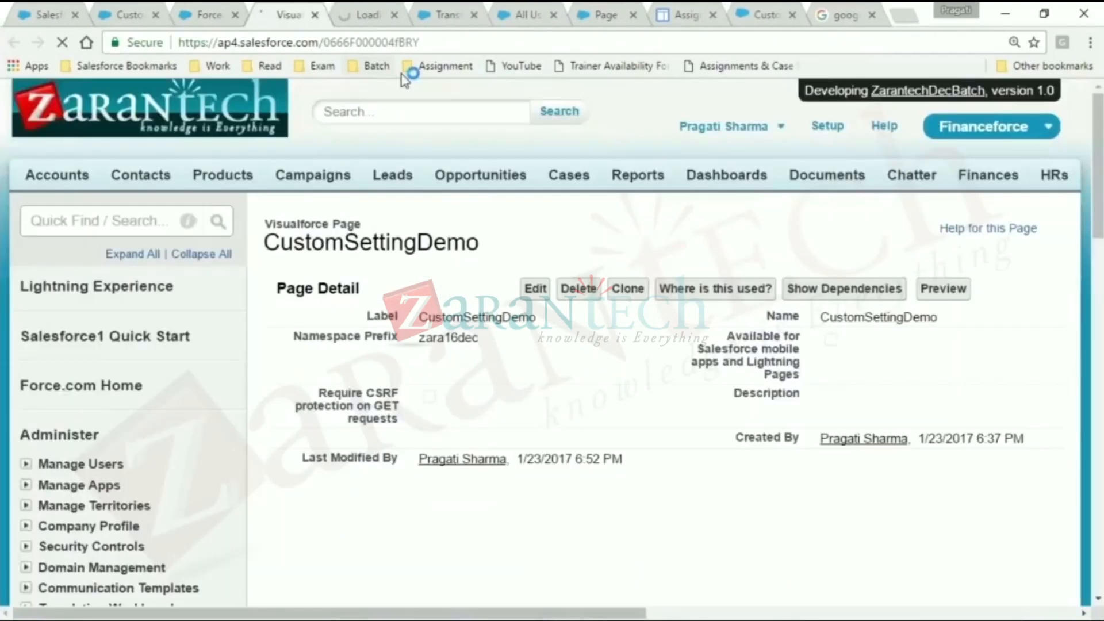
{"action": "scroll", "coordinate": [292, 287], "scroll_direction": "down", "scroll_amount": 4}
{"action": "left_click_drag", "start_coordinate": [293, 287], "coordinate": [434, 409]}
{"action": "key", "text": "ctrl+c"}
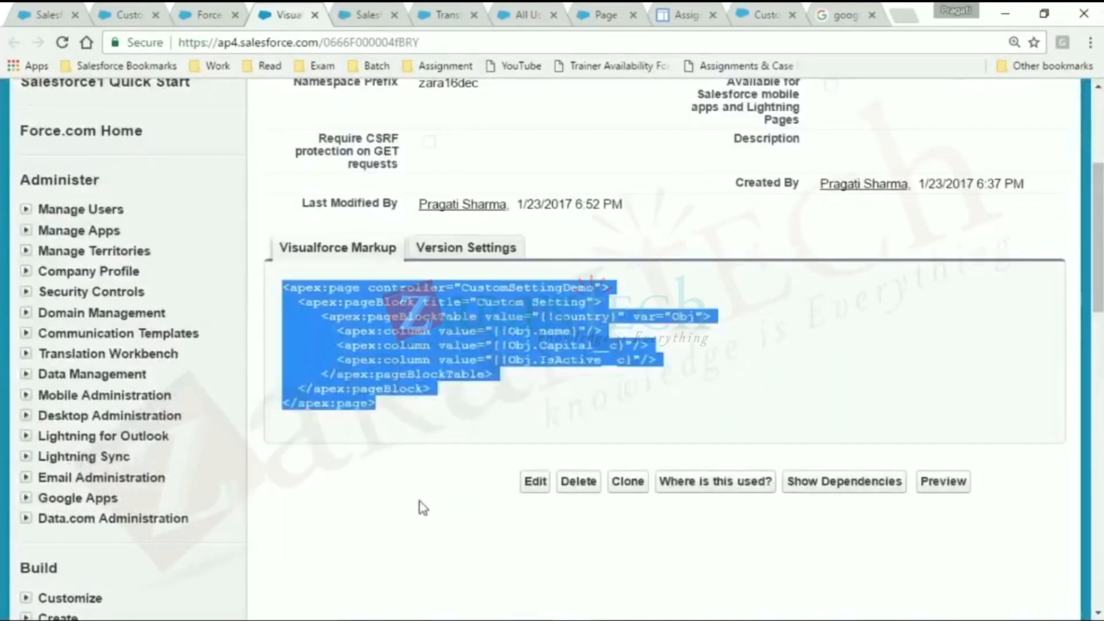
{"action": "key", "text": "alt+Tab"}
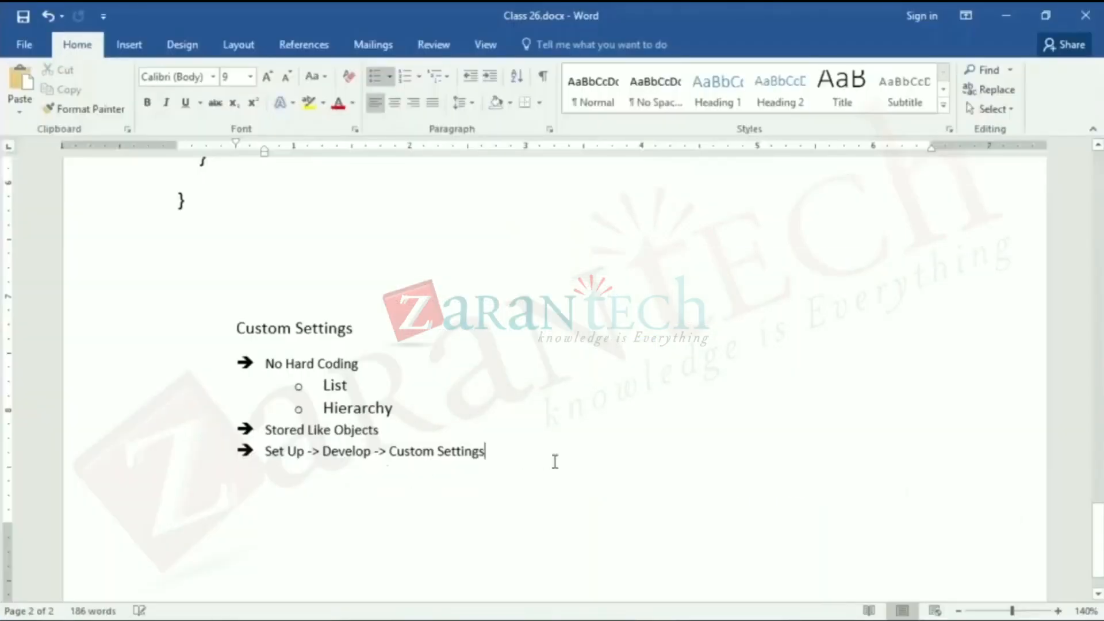
- Paste the page markup below the Custom Settings notes, outside the bulleted list, and add blank lines after it
{"action": "key", "text": "Return"}
{"action": "key", "text": "Return"}
{"action": "key", "text": "Return"}
{"action": "key", "text": "ctrl+v"}
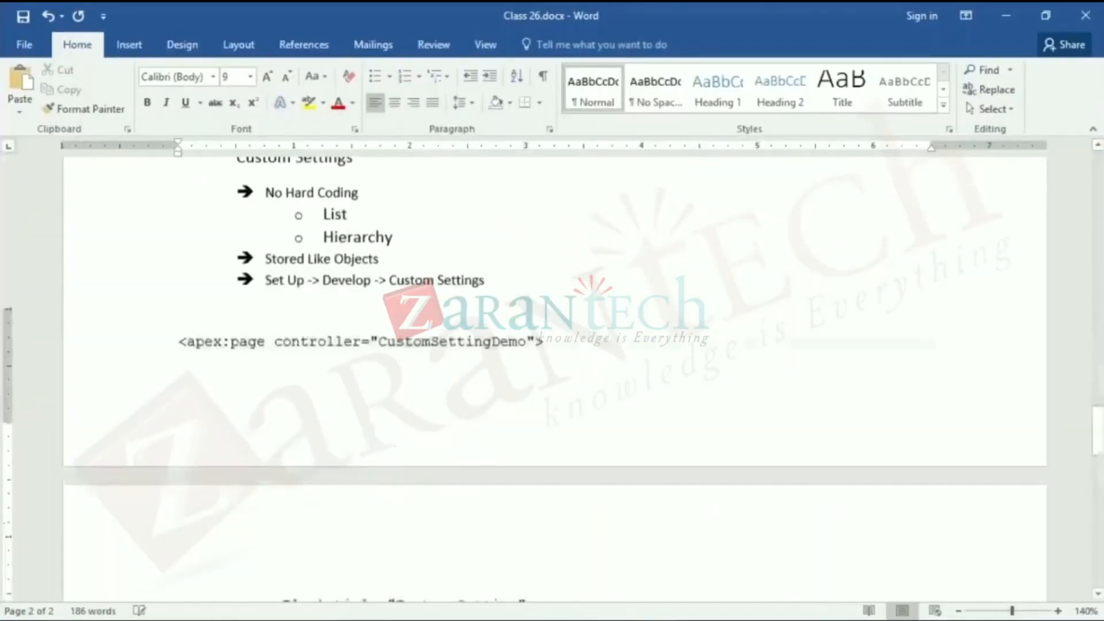
{"action": "key", "text": "Return"}
{"action": "key", "text": "Return"}
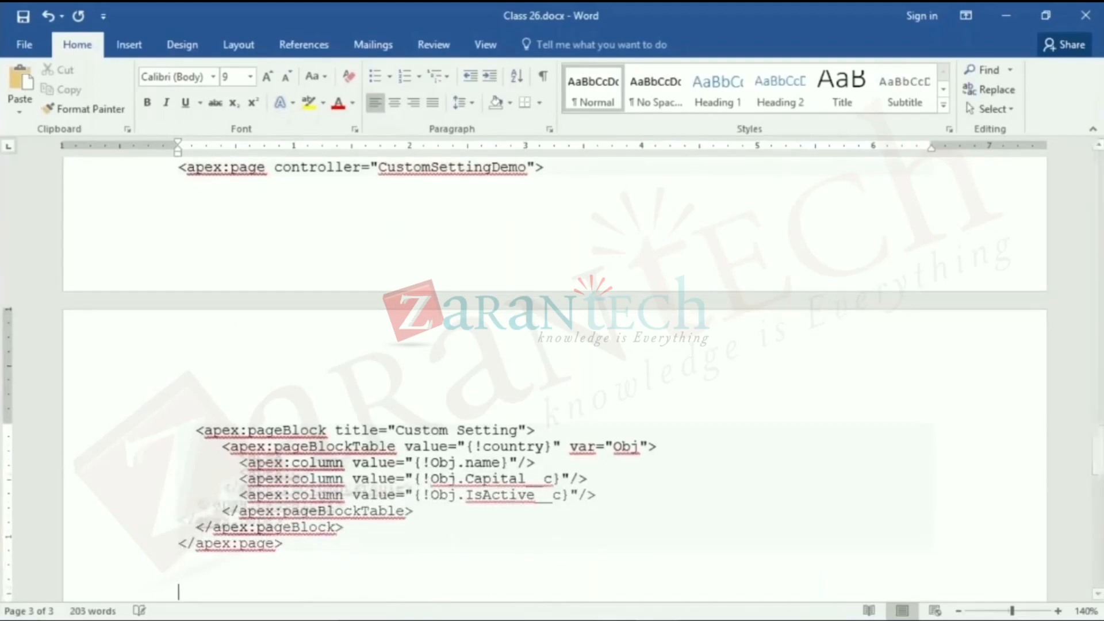
{"action": "scroll", "coordinate": [543, 439], "scroll_direction": "down", "scroll_amount": 1}
- Copy the CustomSettingDemo Apex class body from the browser into the Word document below the page markup, and save the document
{"action": "key", "text": "alt+Tab"}
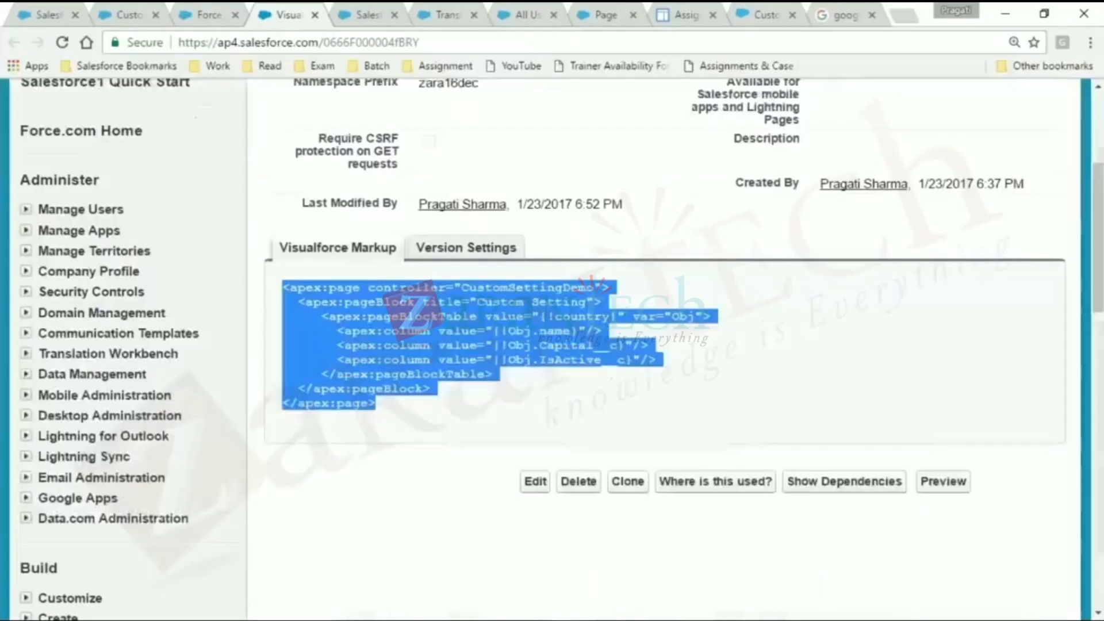
{"action": "left_click", "coordinate": [371, 13]}
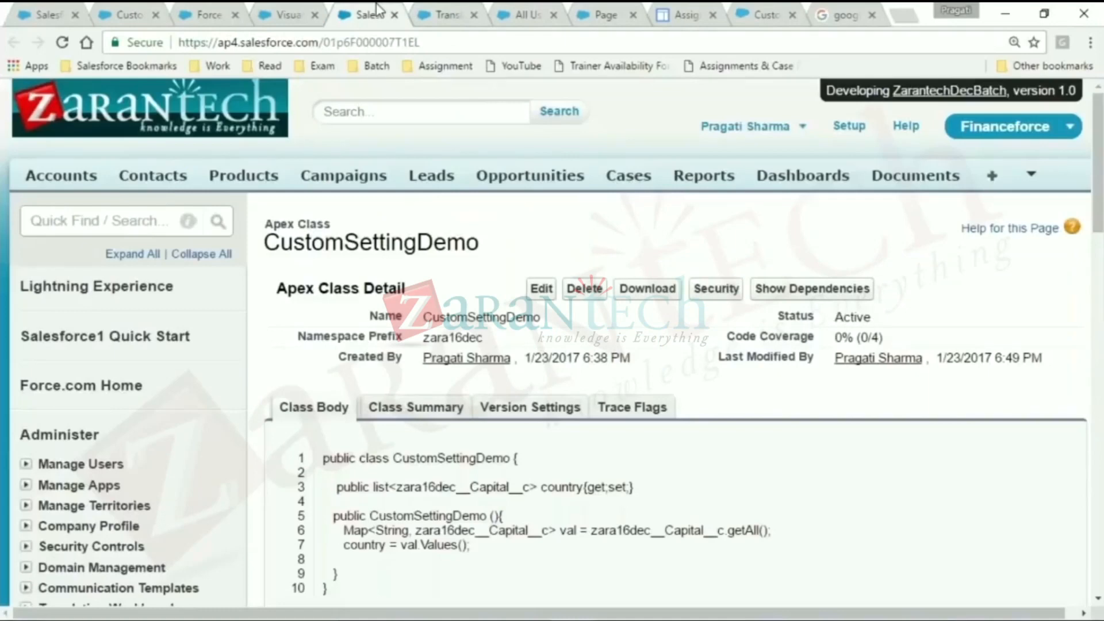
{"action": "scroll", "coordinate": [313, 377], "scroll_direction": "down", "scroll_amount": 1}
{"action": "triple_click", "coordinate": [313, 377]}
{"action": "left_click", "coordinate": [315, 379]}
{"action": "left_click_drag", "start_coordinate": [324, 371], "coordinate": [394, 513]}
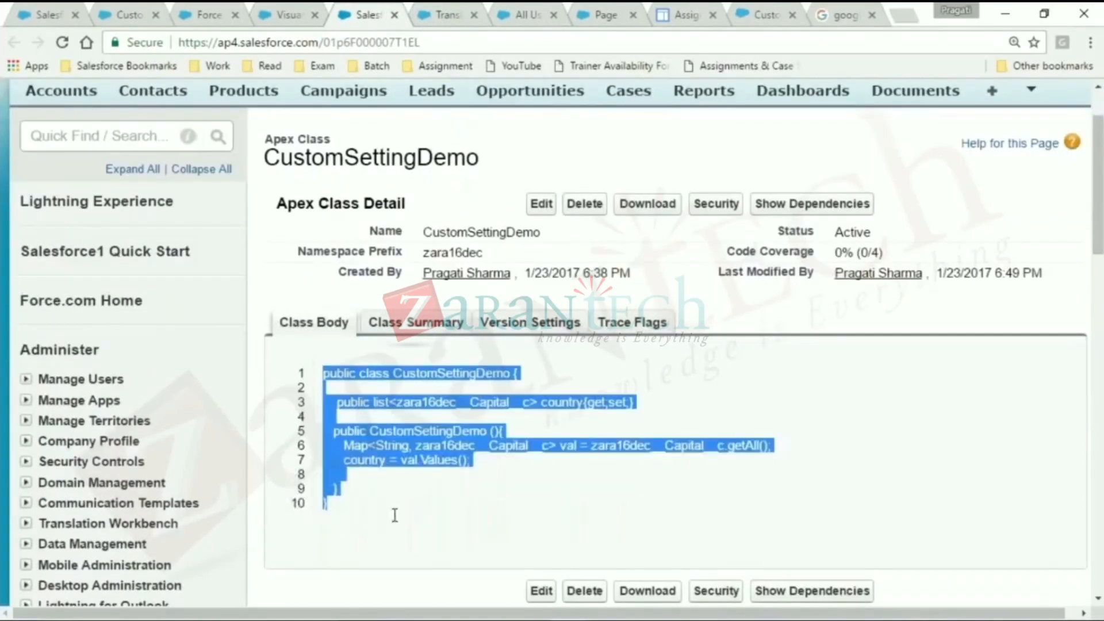
{"action": "key", "text": "ctrl+c"}
{"action": "key", "text": "alt+Tab"}
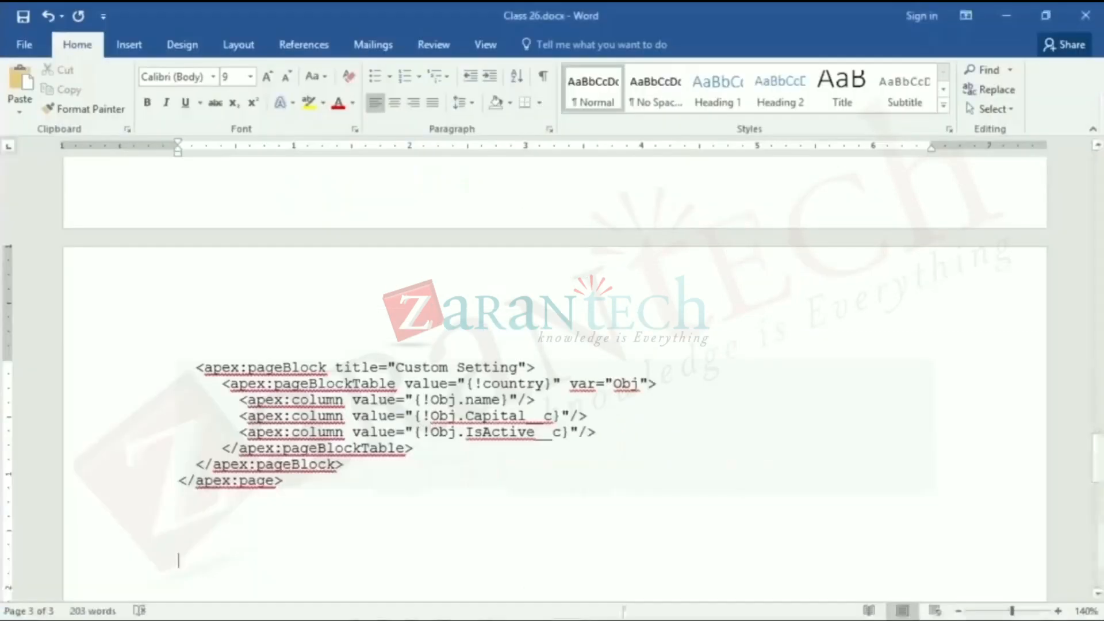
{"action": "key", "text": "ctrl+v"}
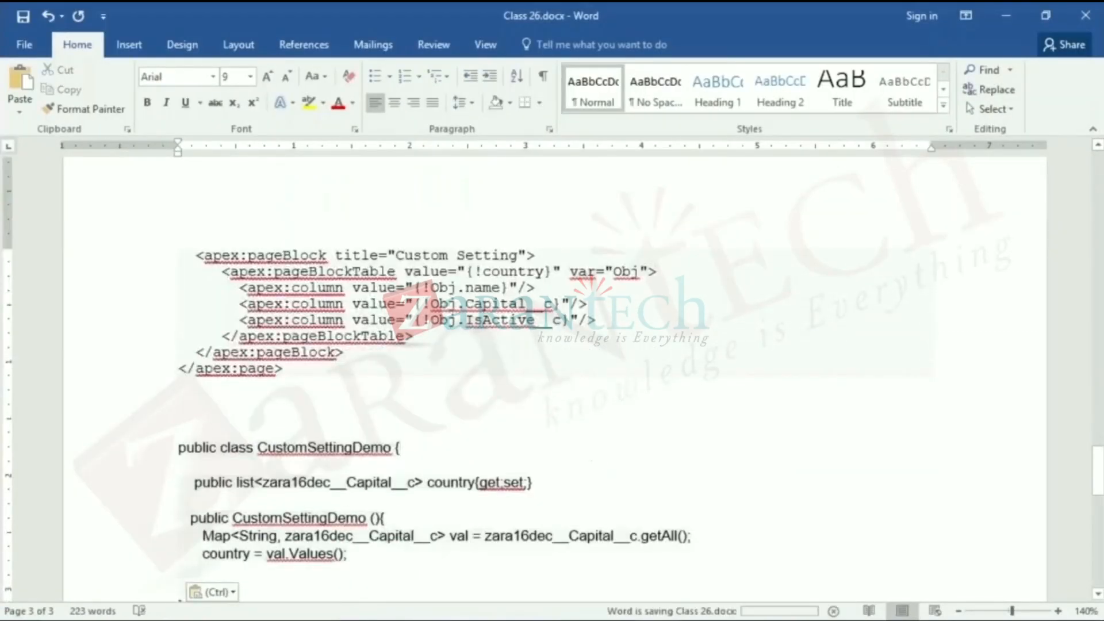
{"action": "scroll", "coordinate": [284, 500], "scroll_direction": "down", "scroll_amount": 3}
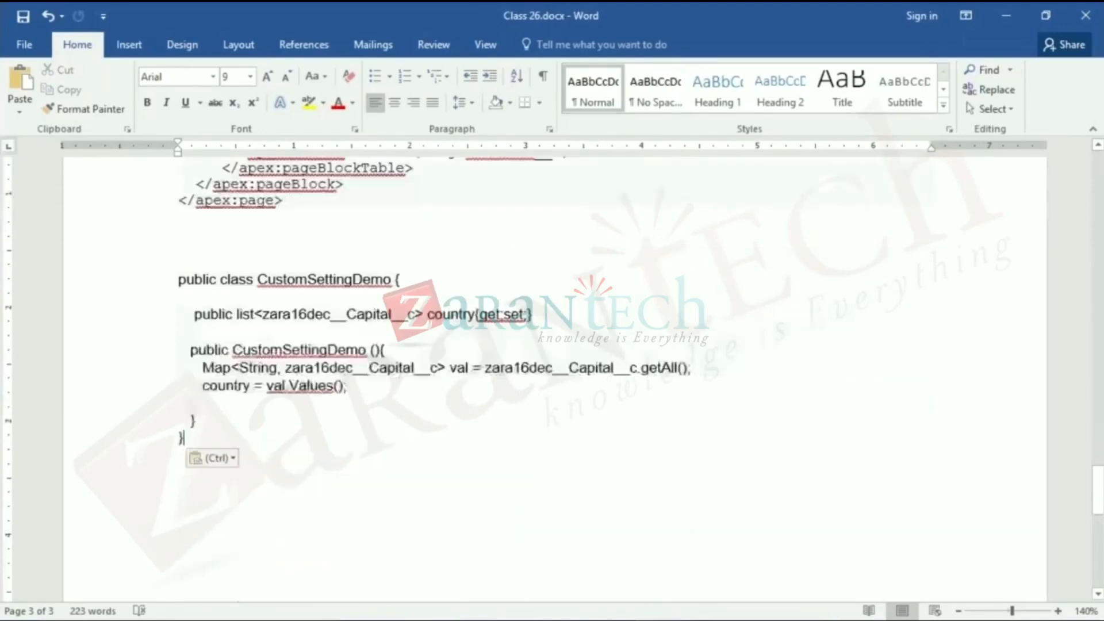
{"action": "left_click", "coordinate": [170, 350]}
{"action": "key", "text": "Return"}
{"action": "key", "text": "Return"}
{"action": "key", "text": "ctrl+z"}
- Leave blank lines after the class code and start a note reading "Content -> Account"
{"action": "key", "text": "ctrl+End"}
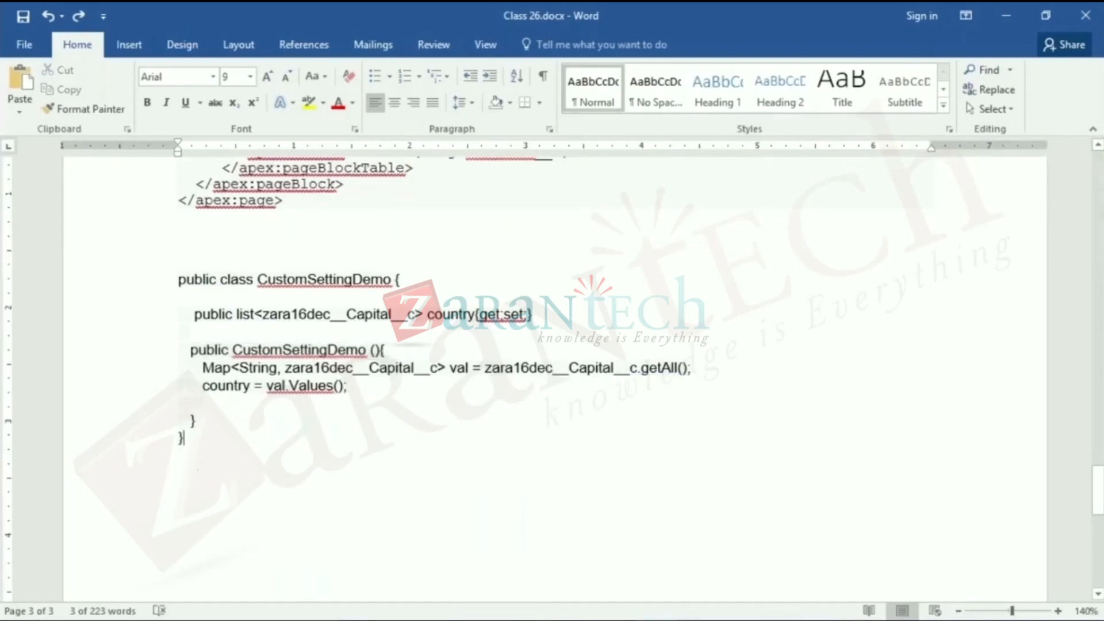
{"action": "key", "text": "Return"}
{"action": "key", "text": "Return"}
{"action": "key", "text": "Return"}
{"action": "key", "text": "Return"}
{"action": "key", "text": "Return"}
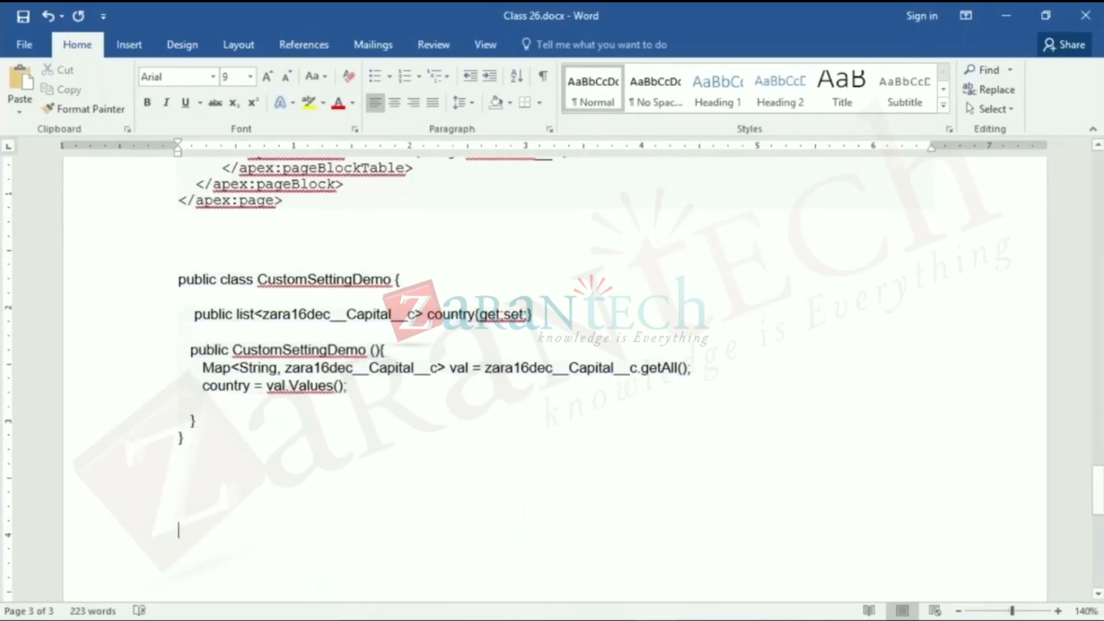
{"action": "type", "text": "Content"}
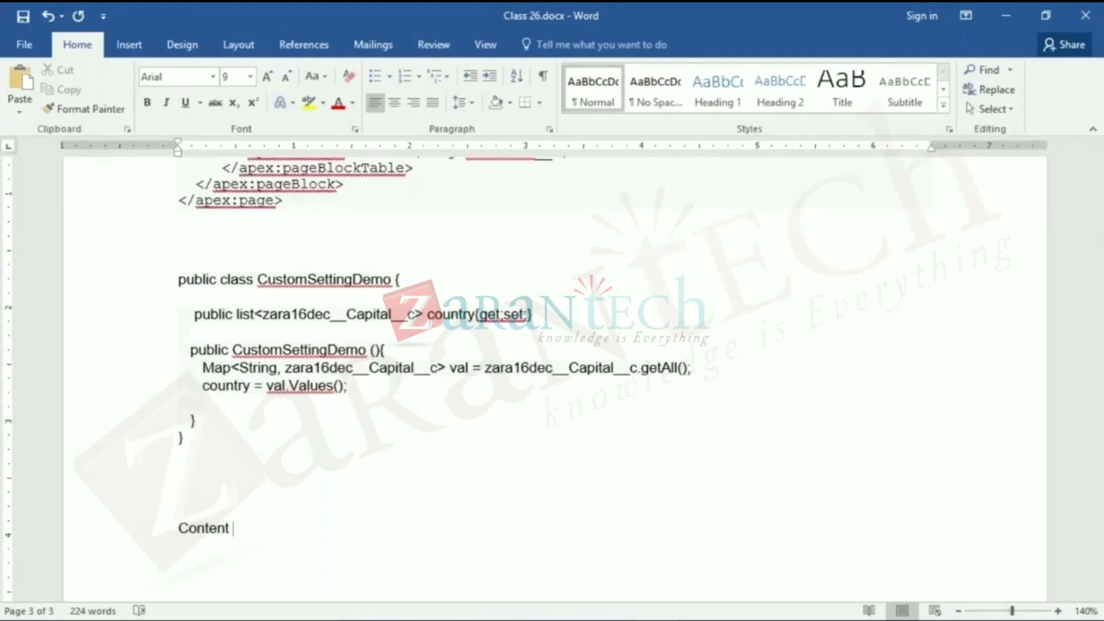
{"action": "type", "text": "-> Account"}
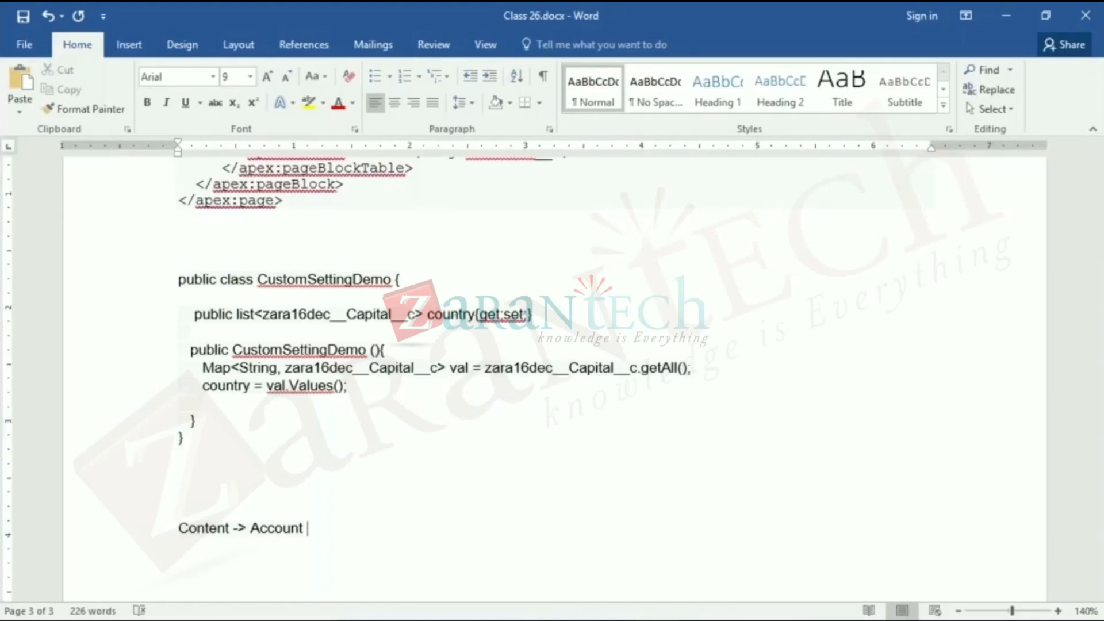
- Extend the note with a long double-line arrow followed by "Account → Content", and point out its Account and Content words
{"action": "type", "text": "======="}
{"action": "type", "text": "======> A"}
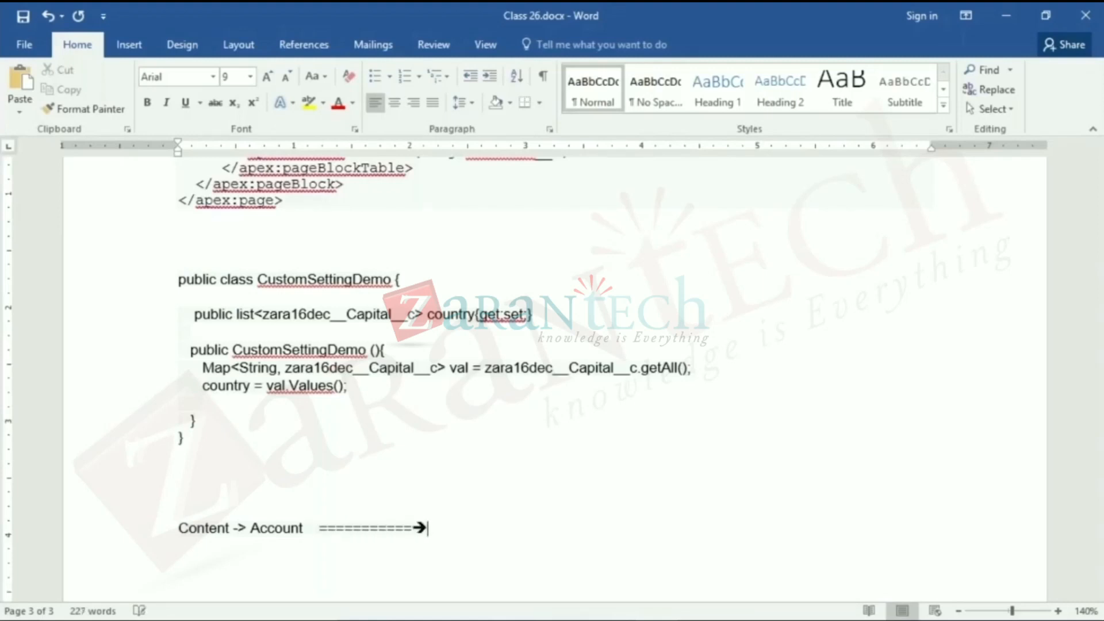
{"action": "type", "text": "ccount --"}
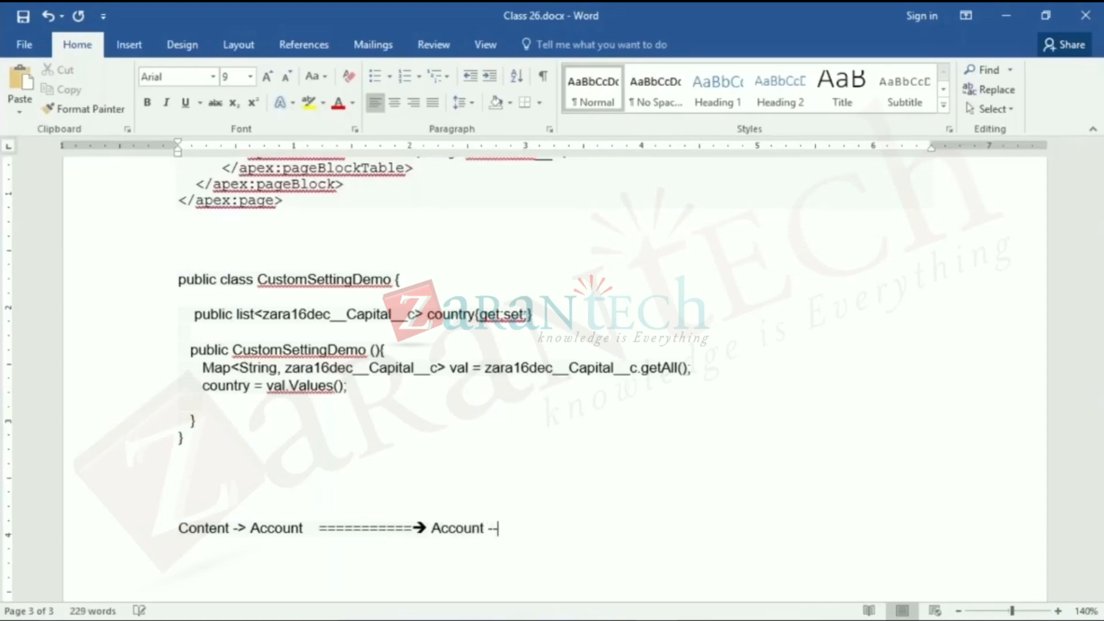
{"action": "type", "text": "> Content"}
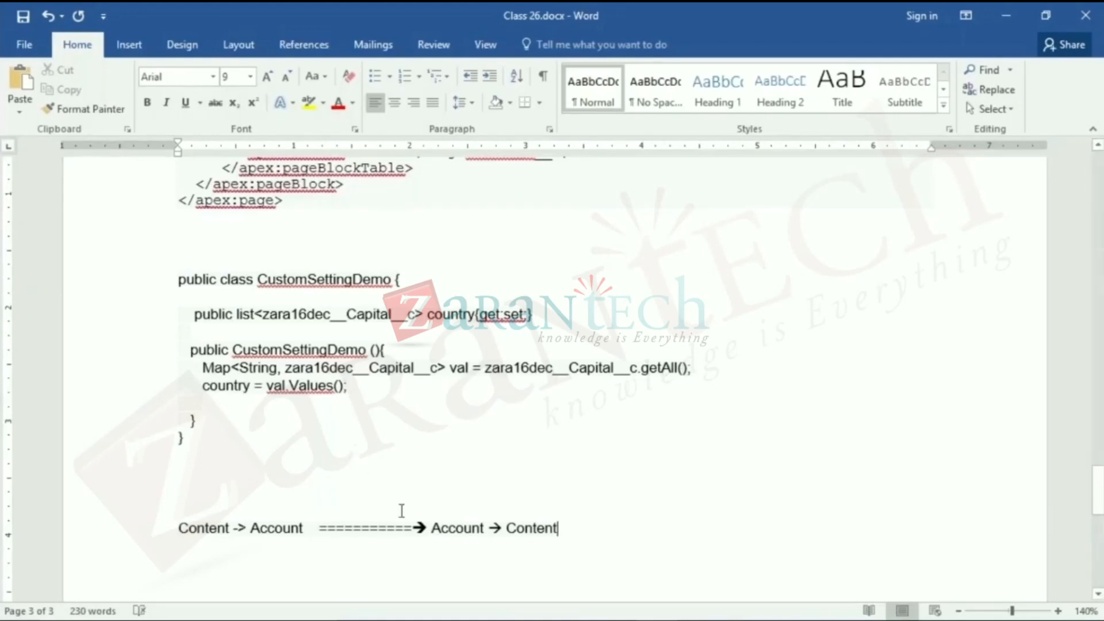
{"action": "double_click", "coordinate": [449, 528]}
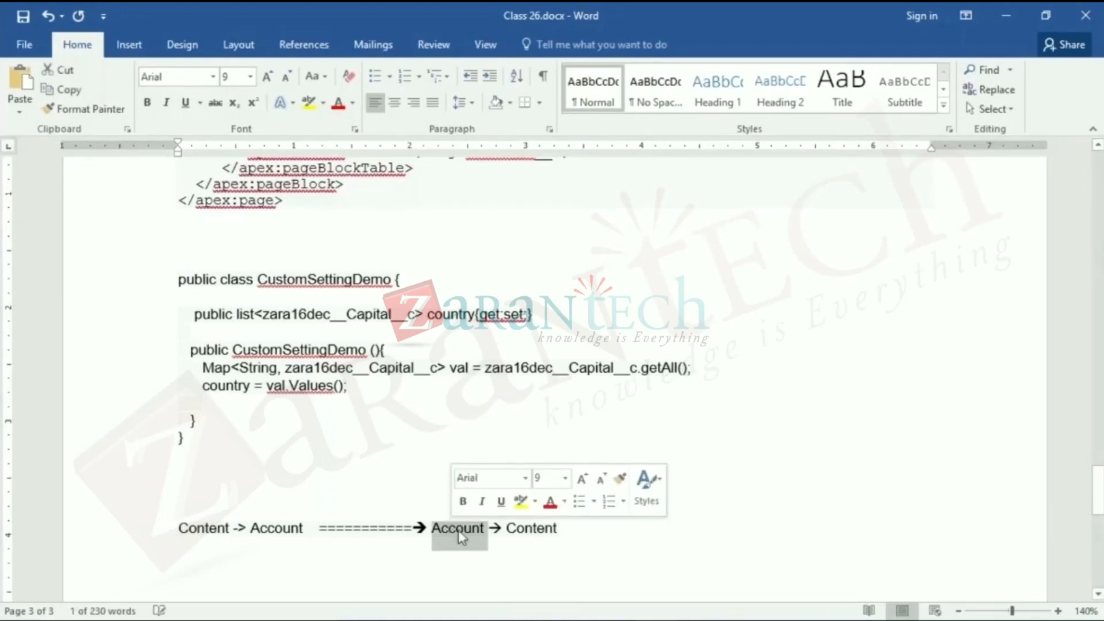
{"action": "double_click", "coordinate": [521, 527]}
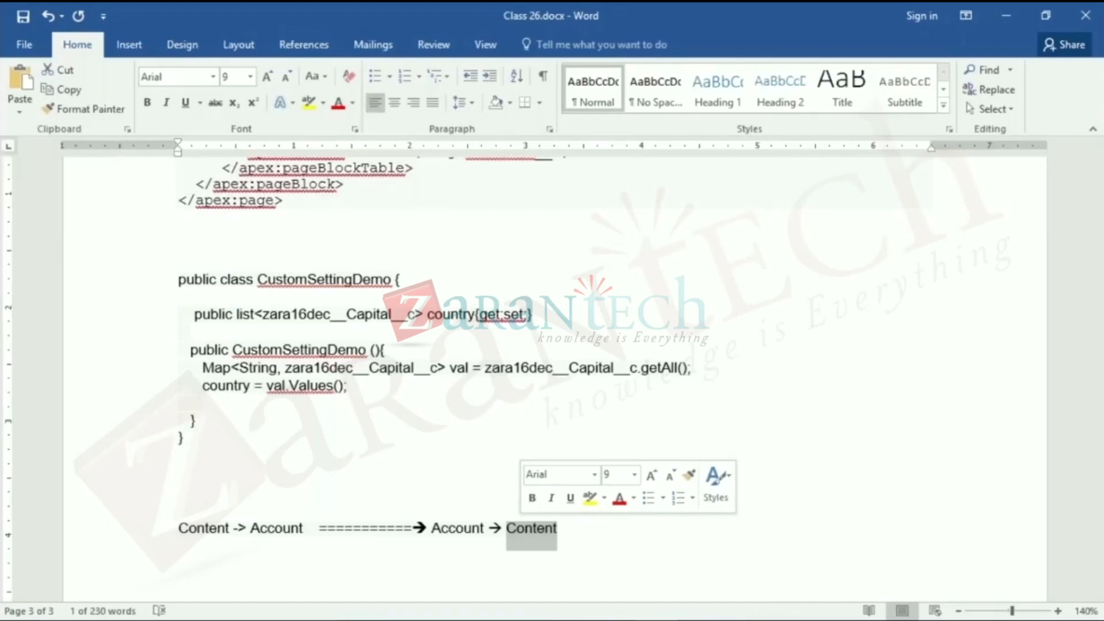
{"action": "left_click", "coordinate": [632, 505]}
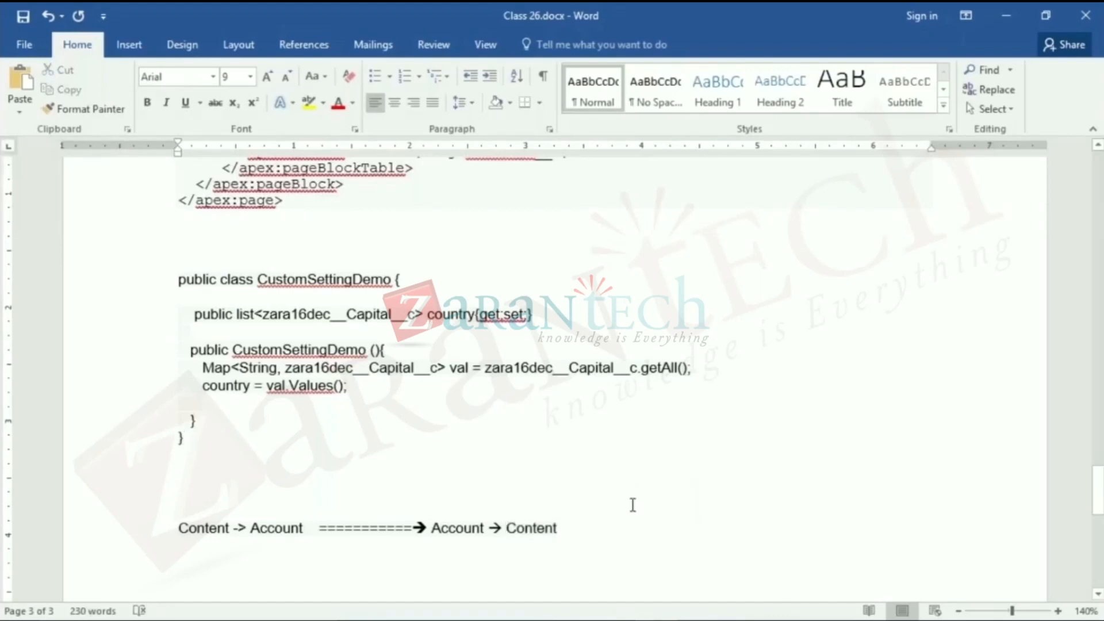
- Add a line reading "Batch Class" below the Content and Account note, separated by a blank line
{"action": "left_click", "coordinate": [538, 589]}
{"action": "left_click", "coordinate": [598, 532]}
{"action": "key", "text": "Return"}
{"action": "key", "text": "Return"}
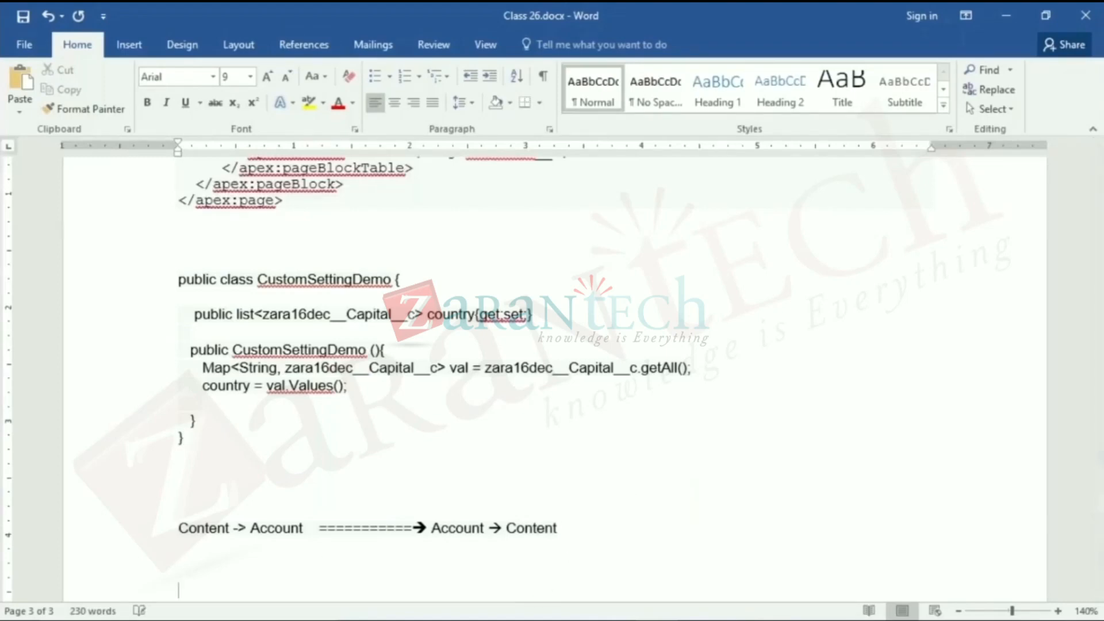
{"action": "type", "text": "Batch Class"}
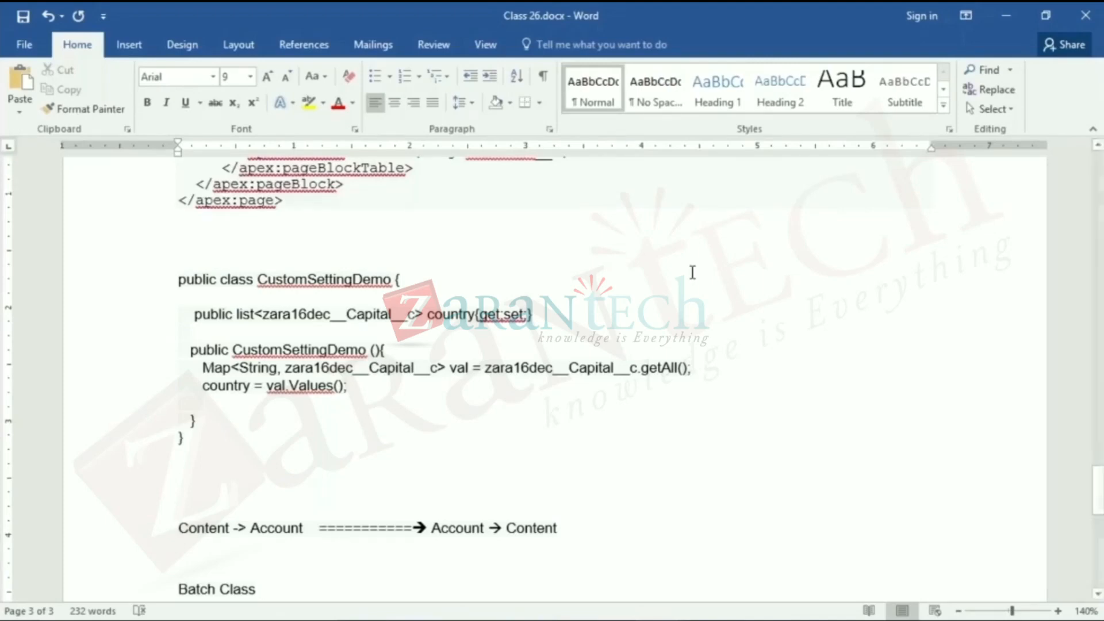
- Review the pasted CustomSettingDemo class code and delete the Content/Account note and the Batch Class line below it
{"action": "left_click_drag", "start_coordinate": [269, 280], "coordinate": [413, 281]}
{"action": "scroll", "coordinate": [631, 401], "scroll_direction": "up", "scroll_amount": 4}
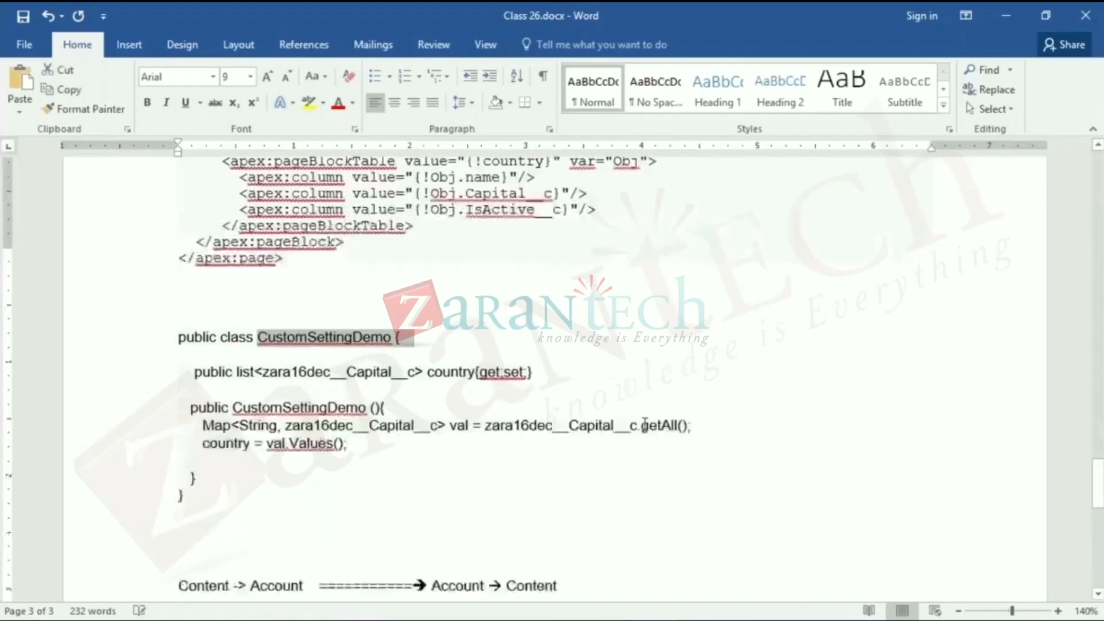
{"action": "scroll", "coordinate": [644, 422], "scroll_direction": "down", "scroll_amount": 3}
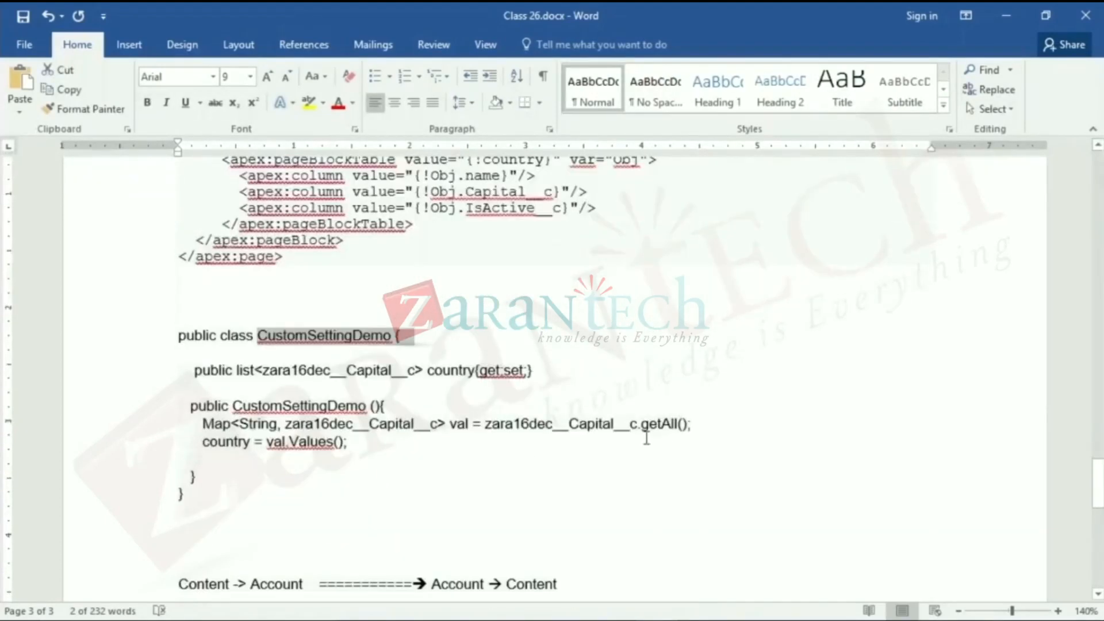
{"action": "scroll", "coordinate": [648, 435], "scroll_direction": "down", "scroll_amount": 1}
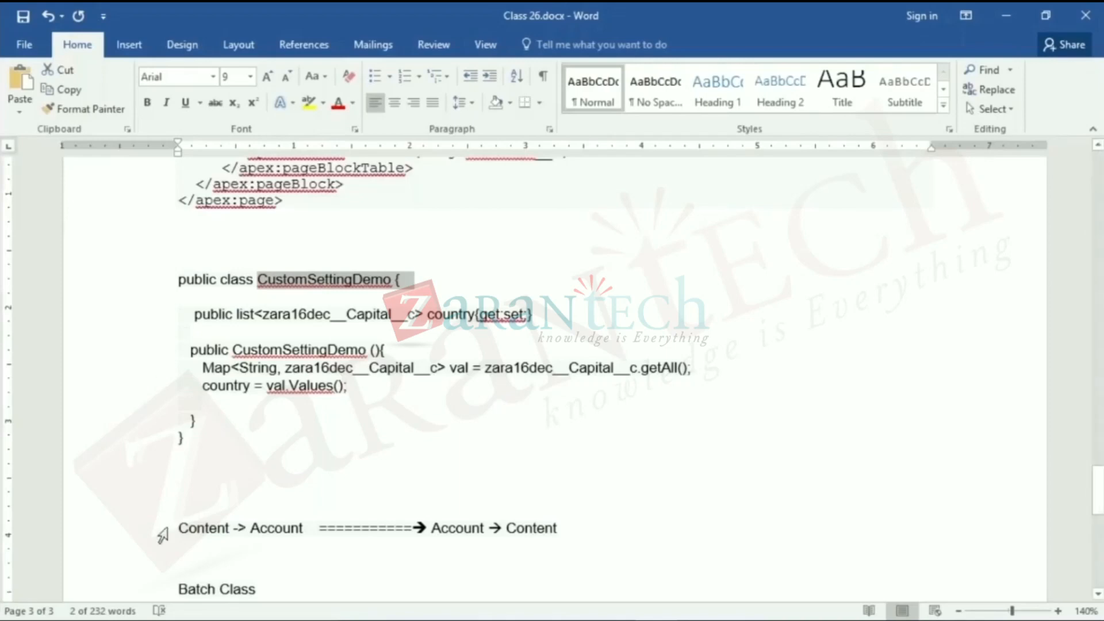
{"action": "left_click_drag", "start_coordinate": [265, 587], "coordinate": [173, 517]}
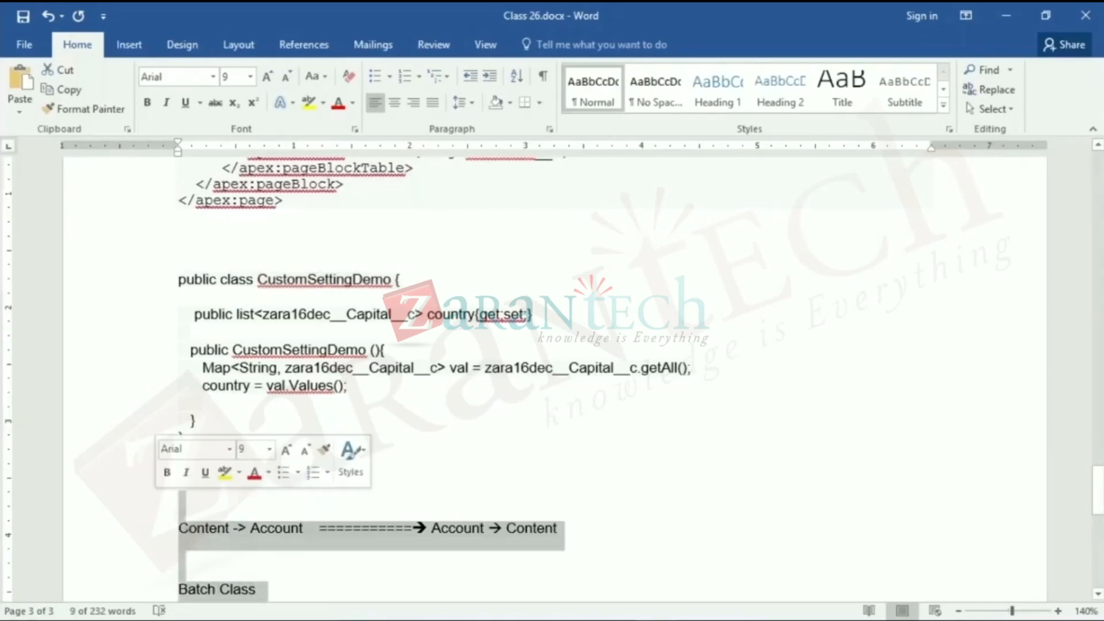
{"action": "key", "text": "Delete"}
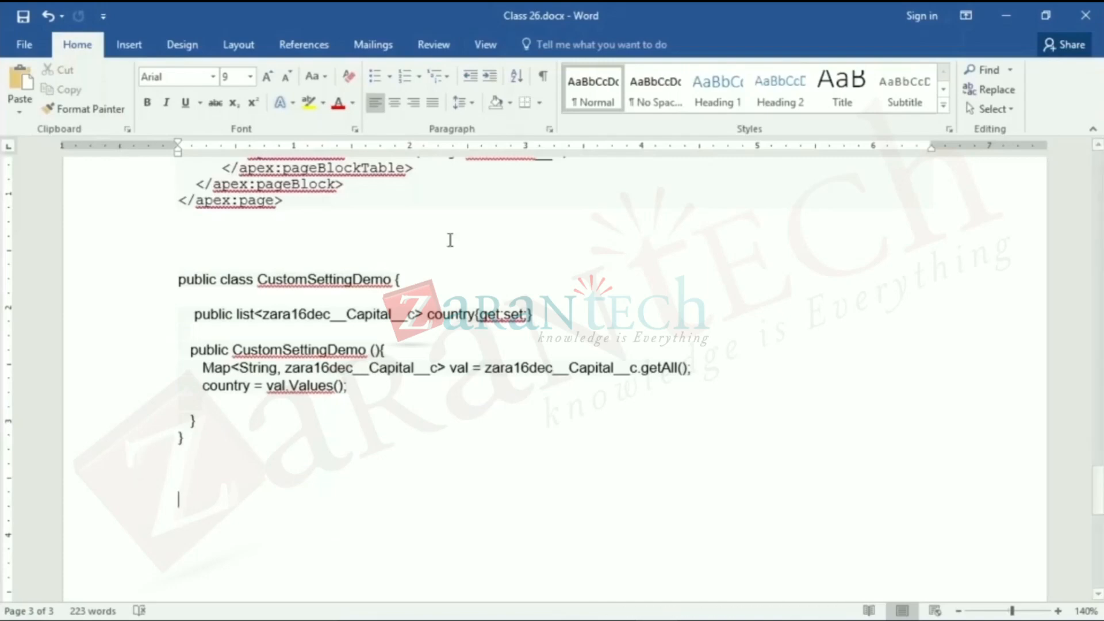
- Review the Visualforce code and Custom Settings notes, and highlight the Hierarchy bullet
{"action": "scroll", "coordinate": [452, 316], "scroll_direction": "up", "scroll_amount": 9}
{"action": "scroll", "coordinate": [451, 306], "scroll_direction": "down", "scroll_amount": 2}
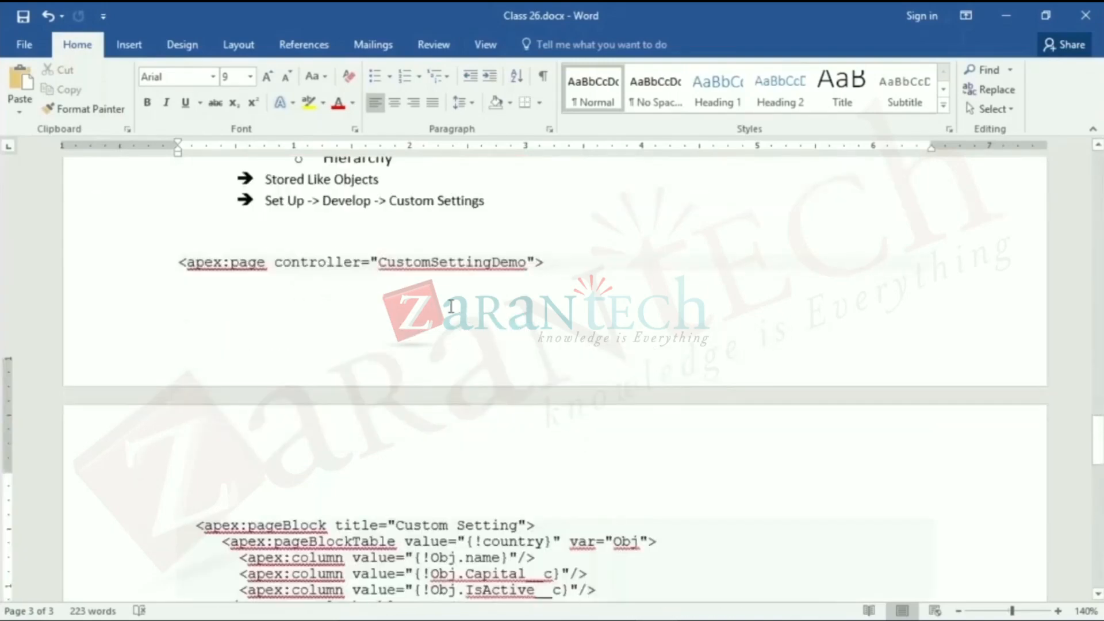
{"action": "scroll", "coordinate": [451, 307], "scroll_direction": "down", "scroll_amount": 2}
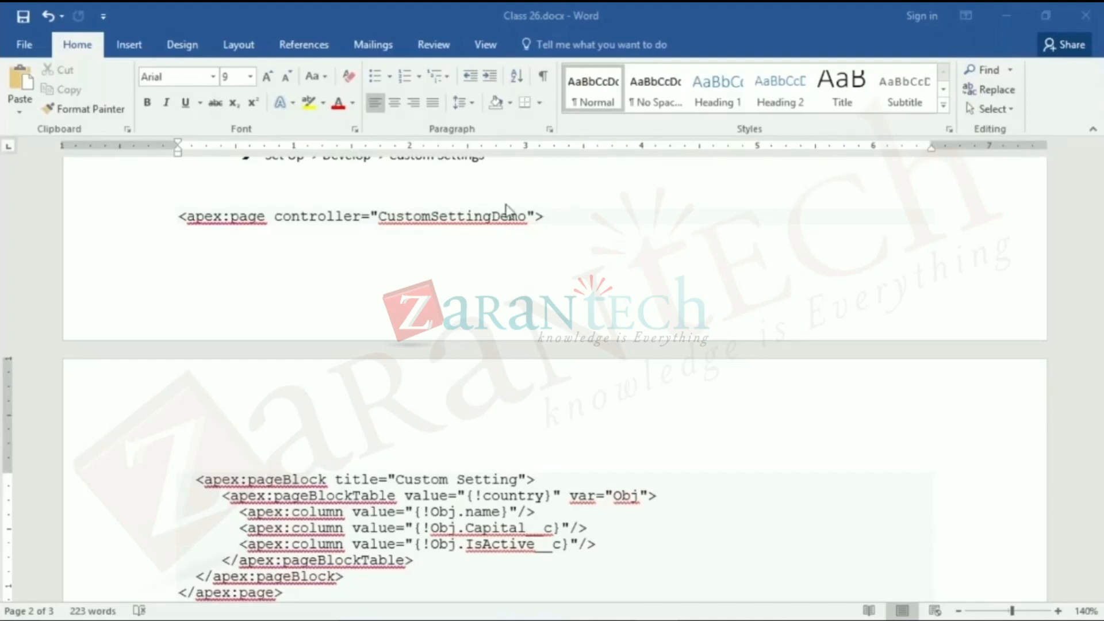
{"action": "scroll", "coordinate": [490, 303], "scroll_direction": "up", "scroll_amount": 1}
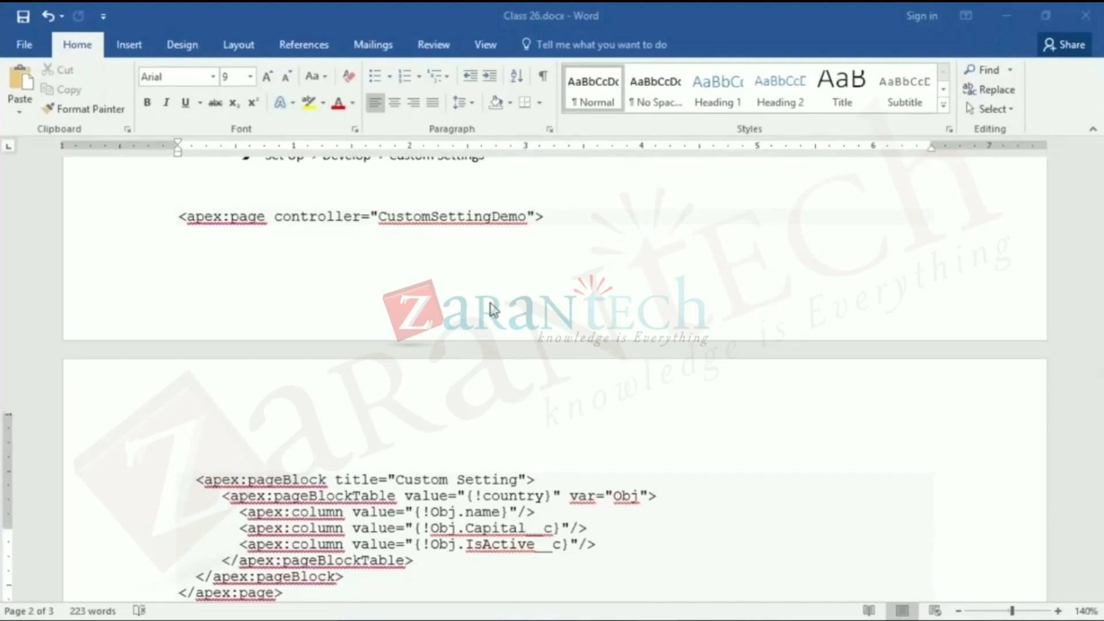
{"action": "scroll", "coordinate": [490, 309], "scroll_direction": "up", "scroll_amount": 5}
{"action": "left_click_drag", "start_coordinate": [398, 455], "coordinate": [323, 452]}
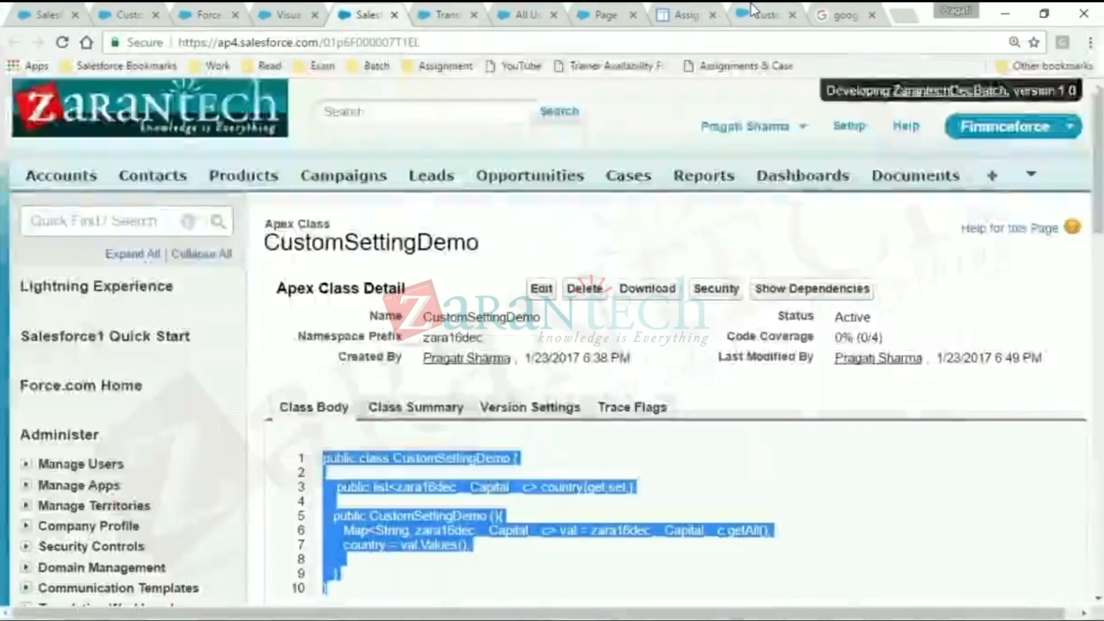
- Copy the custom settings methods documentation URL from Chrome into the Word notes below the "Set Up -> Develop -> Custom Settings" line and save
{"action": "left_click", "coordinate": [754, 12]}
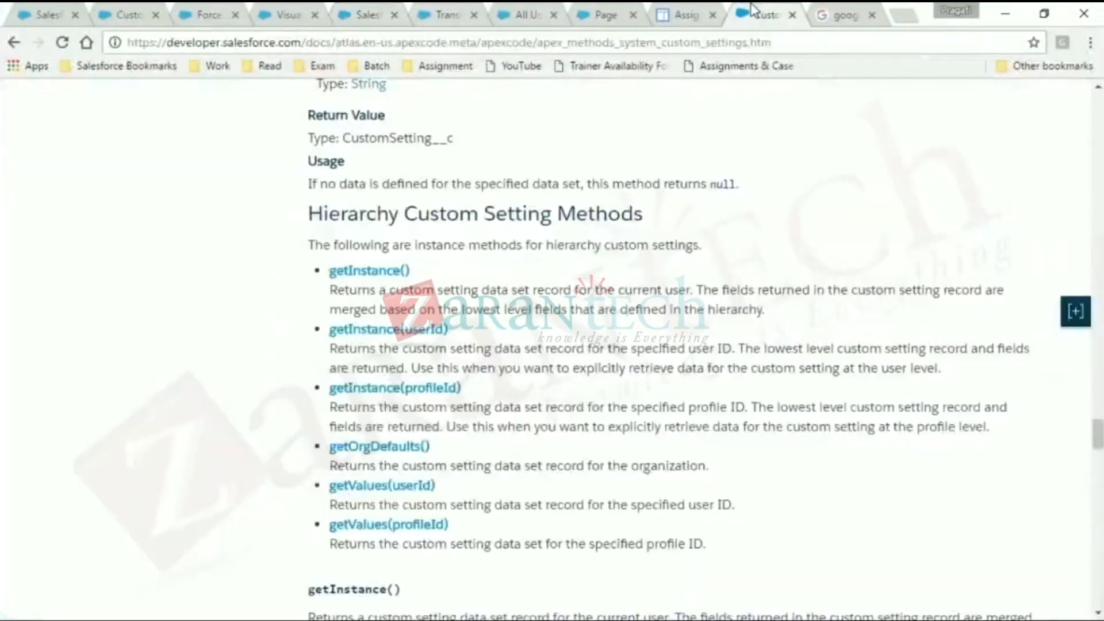
{"action": "left_click", "coordinate": [754, 43]}
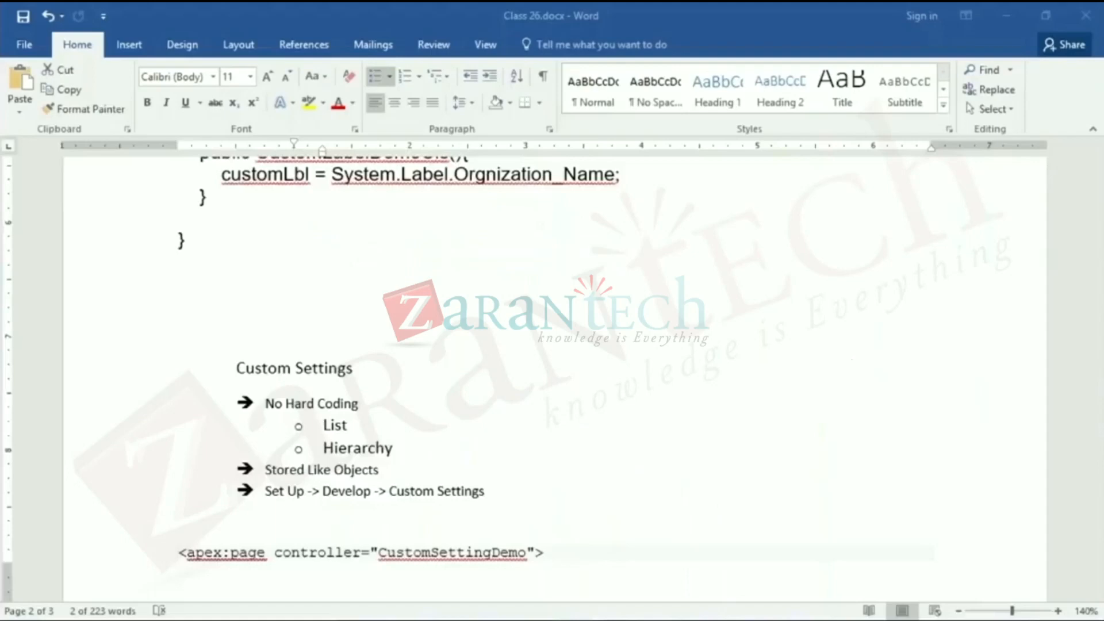
{"action": "scroll", "coordinate": [601, 584], "scroll_direction": "up", "scroll_amount": 2}
{"action": "scroll", "coordinate": [600, 585], "scroll_direction": "up", "scroll_amount": 2}
{"action": "scroll", "coordinate": [598, 569], "scroll_direction": "down", "scroll_amount": 5}
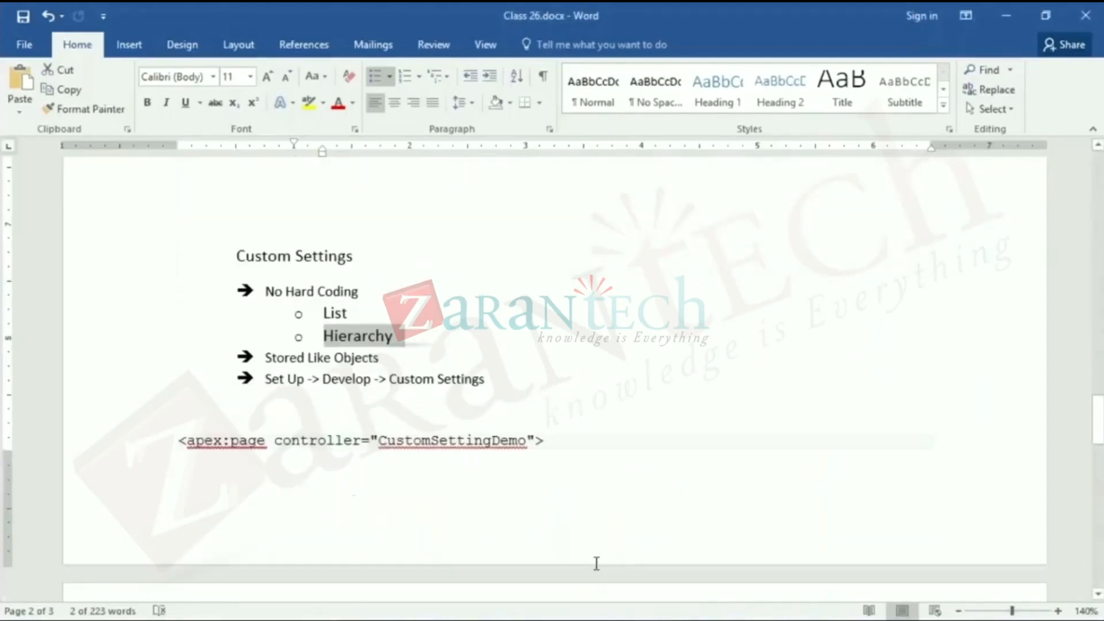
{"action": "left_click", "coordinate": [377, 414]}
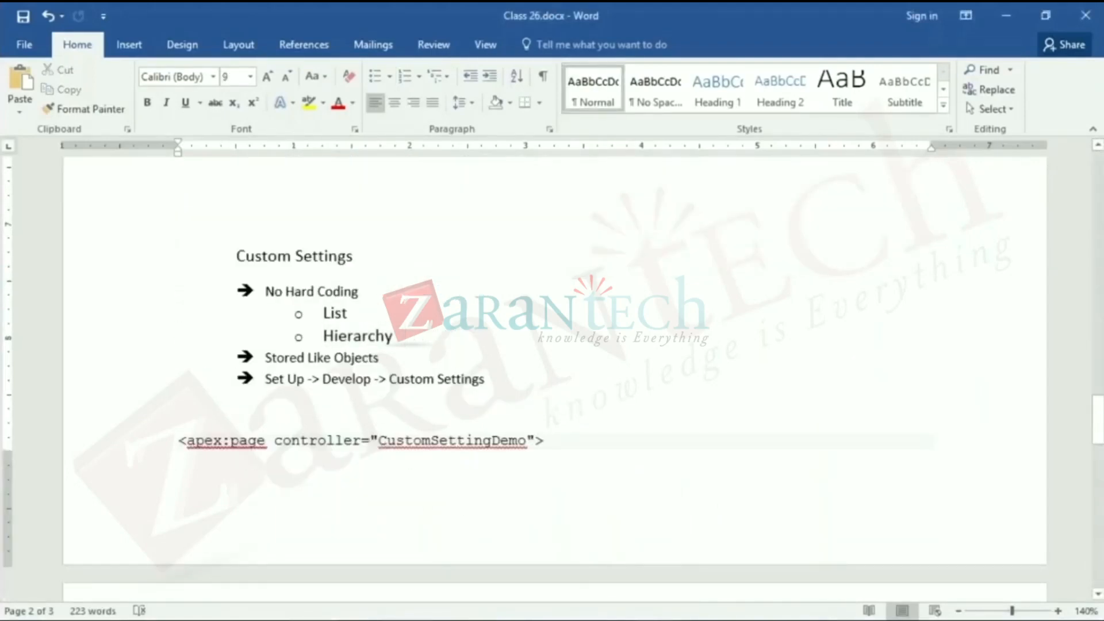
{"action": "type", "text": "https://developer.salesforce.com/docs/atlas.en-us.apexcode.meta/apexcode/apex_methods_system_custom_settings.htm"}
{"action": "key", "text": "Return"}
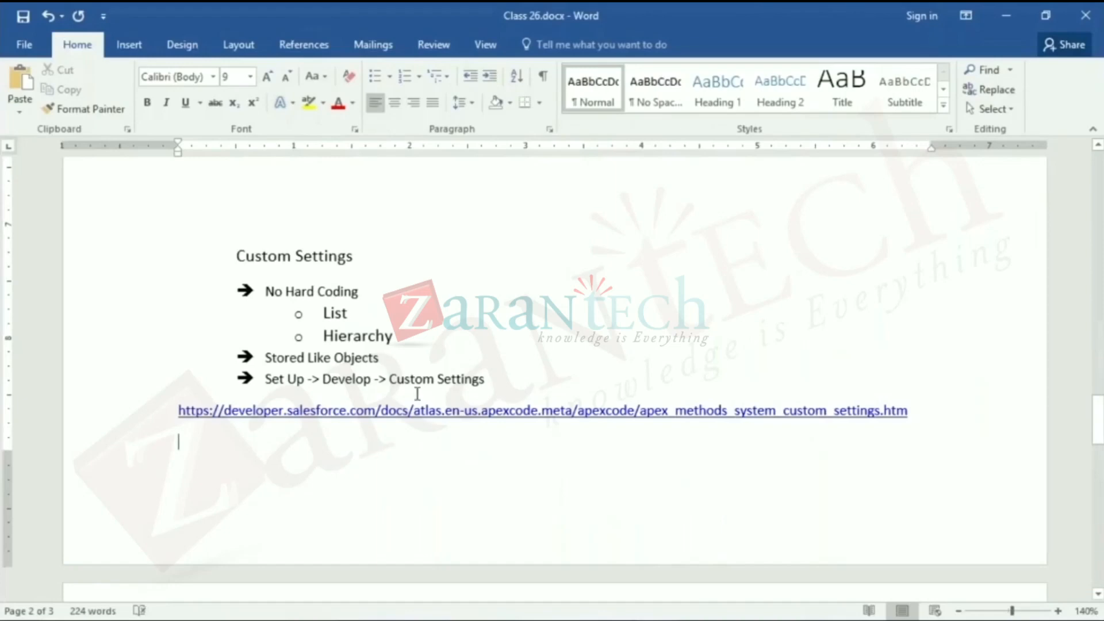
{"action": "key", "text": "ctrl+s"}
- Highlight Hierarchy in the notes, switch to Chrome and reset the zoom on the Force.com Home page
{"action": "double_click", "coordinate": [356, 334]}
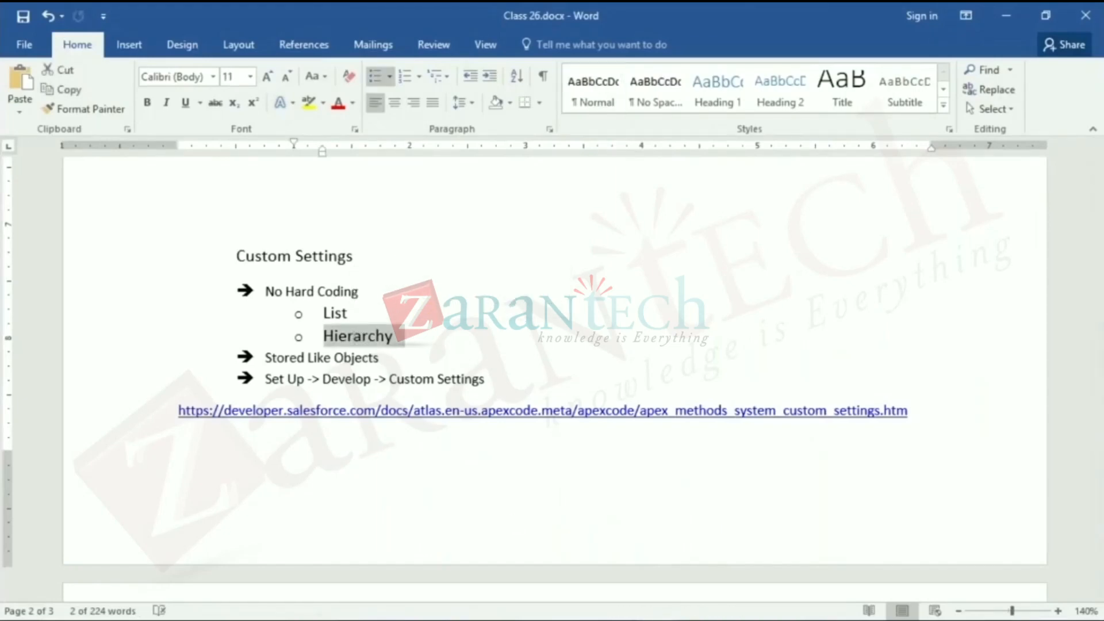
{"action": "key", "text": "alt+Tab"}
{"action": "scroll", "coordinate": [549, 461], "scroll_direction": "up", "scroll_amount": 4}
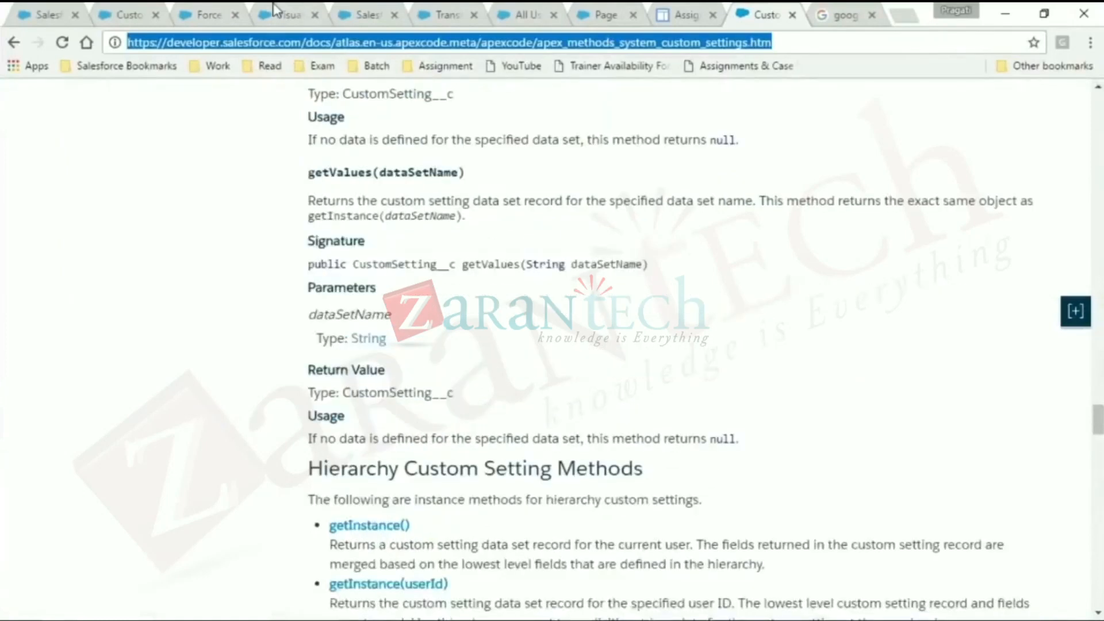
{"action": "left_click", "coordinate": [216, 15]}
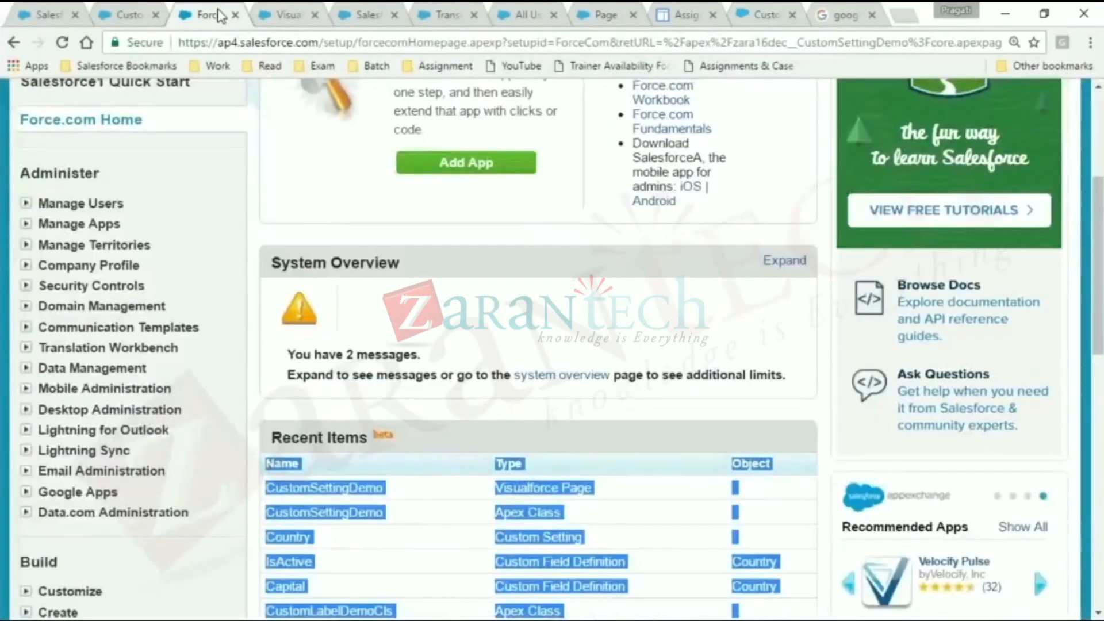
{"action": "scroll", "coordinate": [368, 172], "scroll_direction": "up", "scroll_amount": 2}
{"action": "left_click", "coordinate": [1014, 43]}
{"action": "left_click", "coordinate": [973, 97]}
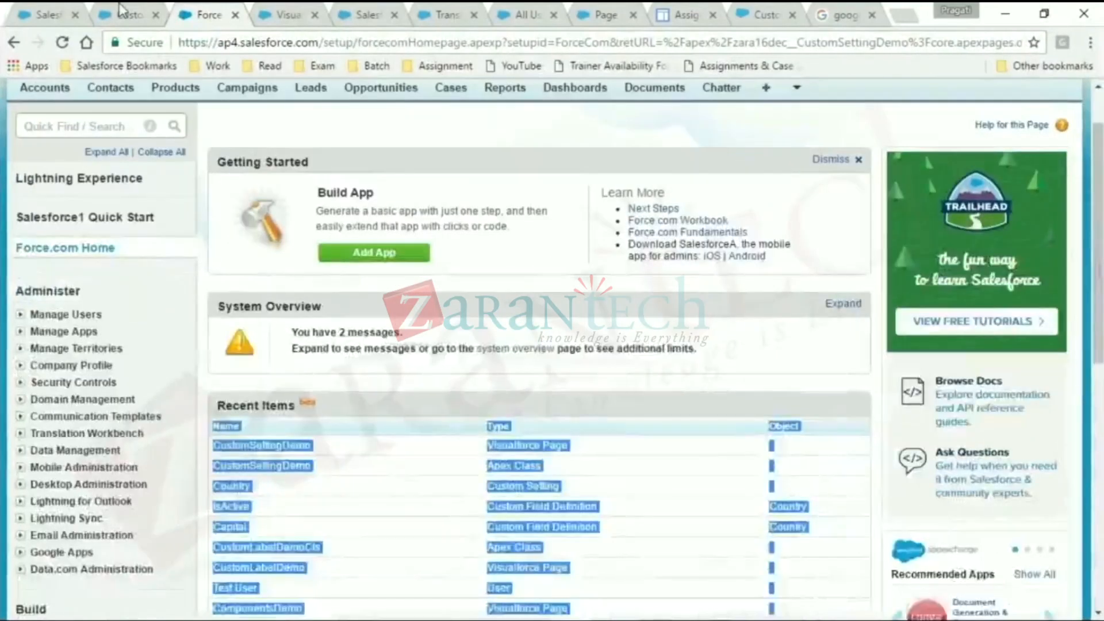
- Leave the Country custom setting and open a blank new custom setting definition
{"action": "left_click", "coordinate": [128, 15]}
{"action": "scroll", "coordinate": [632, 345], "scroll_direction": "up", "scroll_amount": 1}
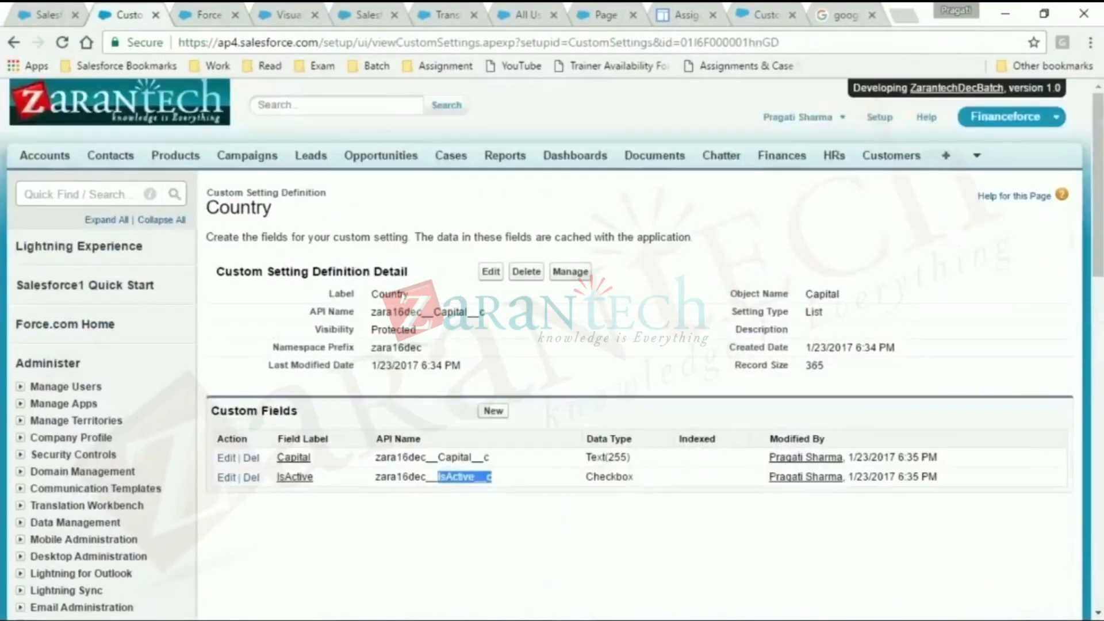
{"action": "scroll", "coordinate": [213, 306], "scroll_direction": "down", "scroll_amount": 10}
{"action": "left_click", "coordinate": [96, 289]}
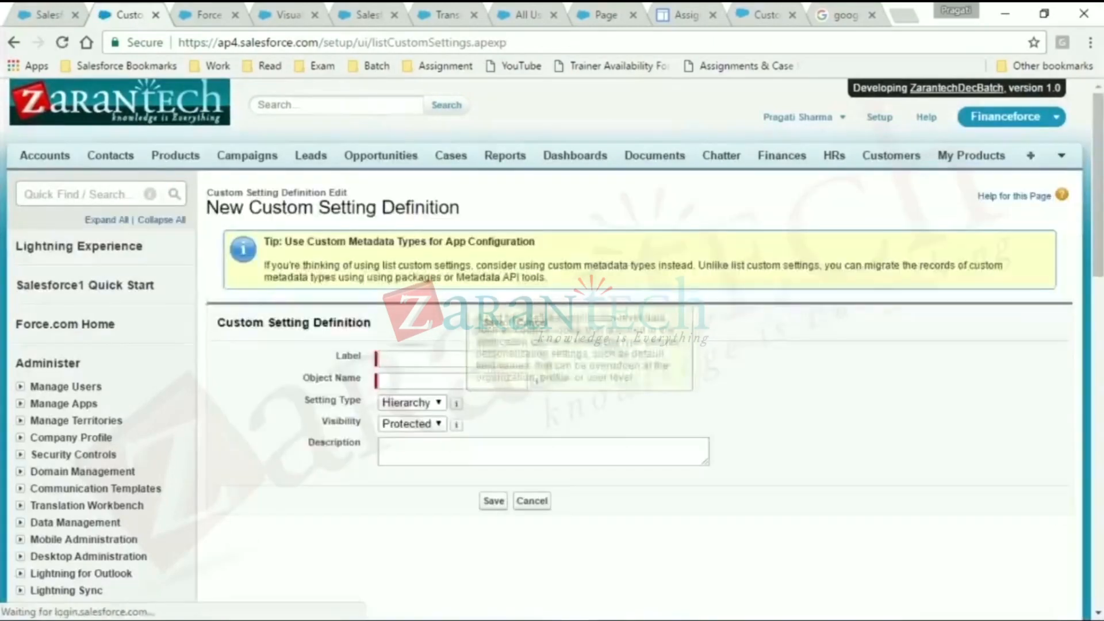
- Enter HExa as the label and object name of the hierarchy custom setting and save the definition
{"action": "left_click", "coordinate": [455, 360]}
{"action": "type", "text": "HExa"}
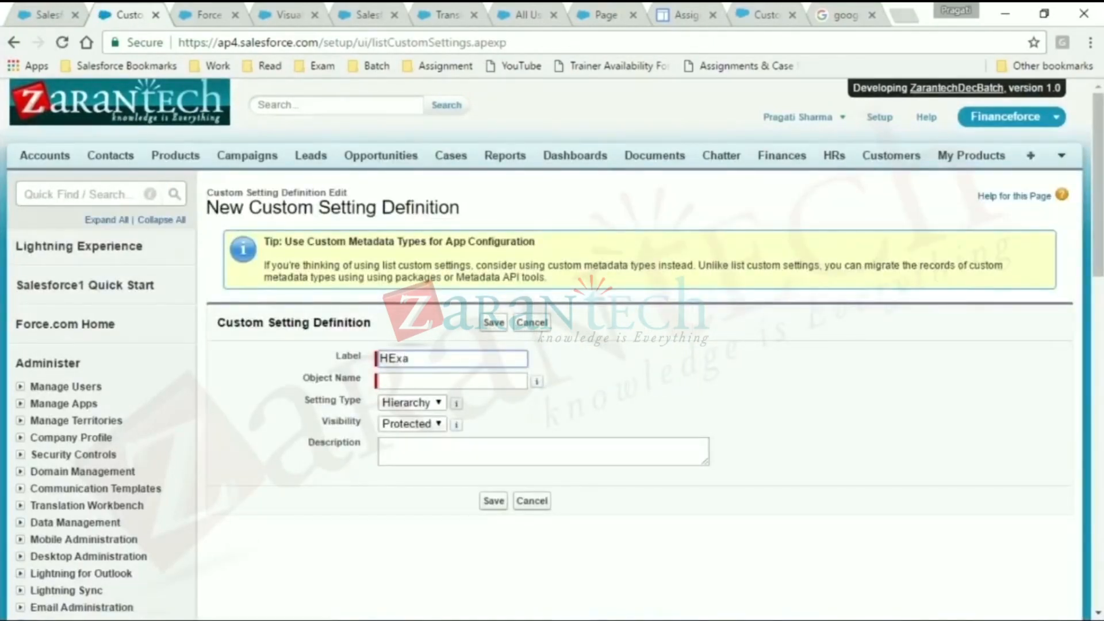
{"action": "left_click", "coordinate": [452, 379]}
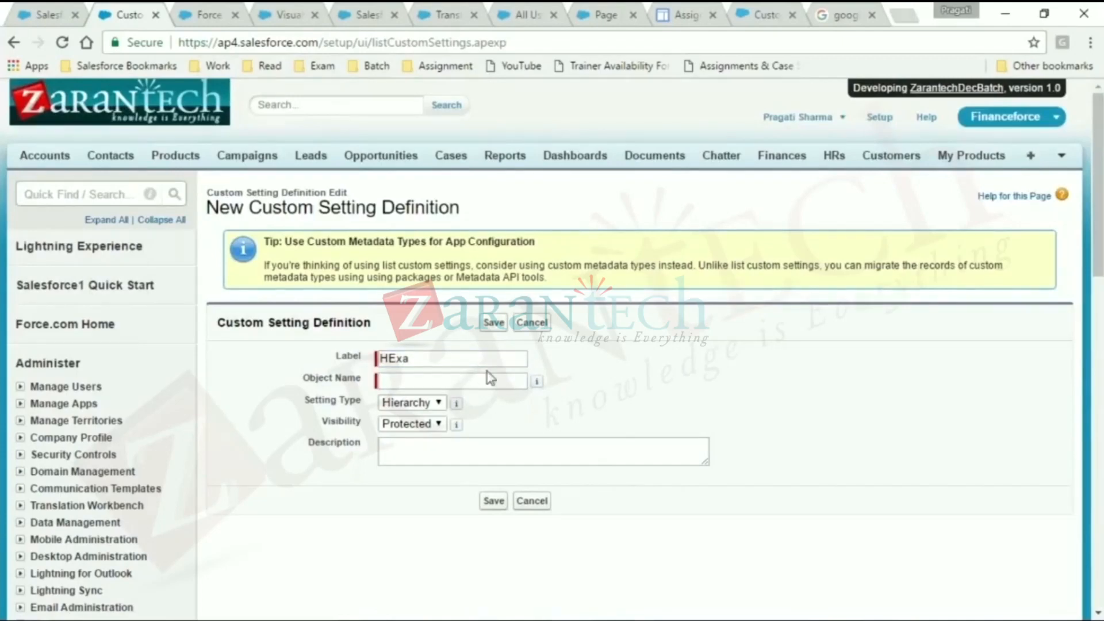
{"action": "left_click", "coordinate": [446, 365]}
{"action": "double_click", "coordinate": [446, 363]}
{"action": "key", "text": "ctrl+c"}
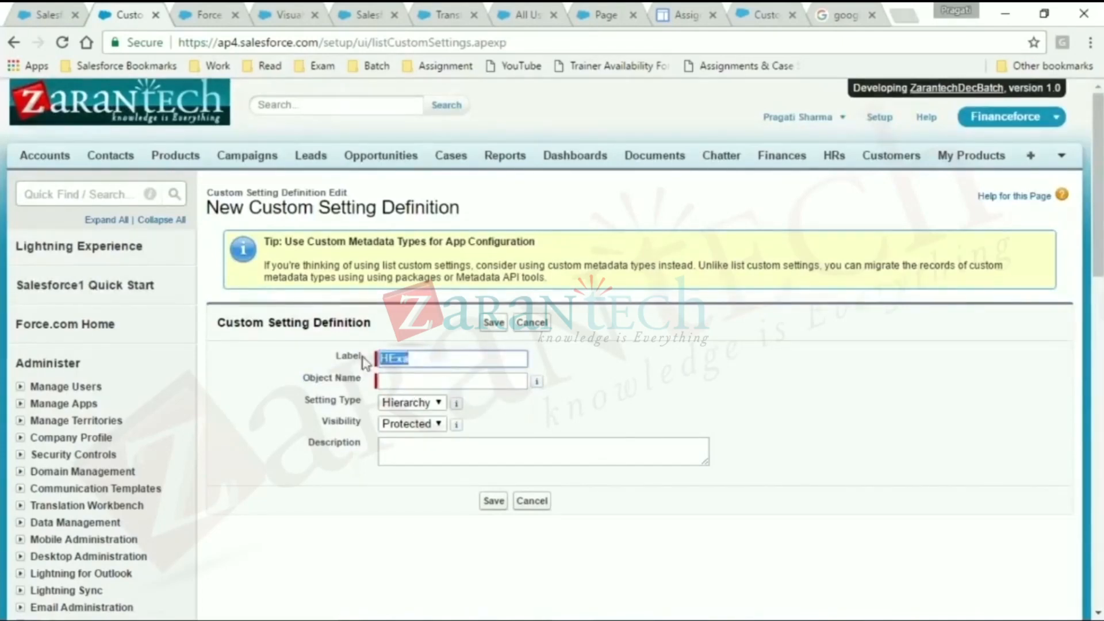
{"action": "left_click", "coordinate": [440, 380]}
{"action": "key", "text": "ctrl+v"}
{"action": "left_click", "coordinate": [493, 323]}
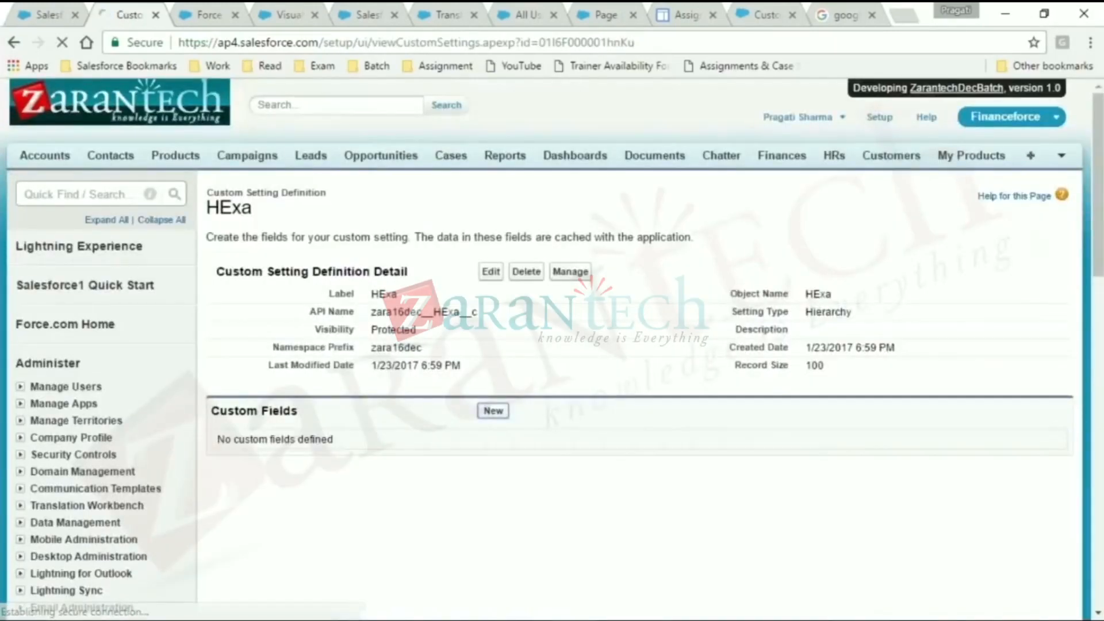
- Start a new custom field on the HExa setting with the Checkbox data type
{"action": "left_click", "coordinate": [493, 411]}
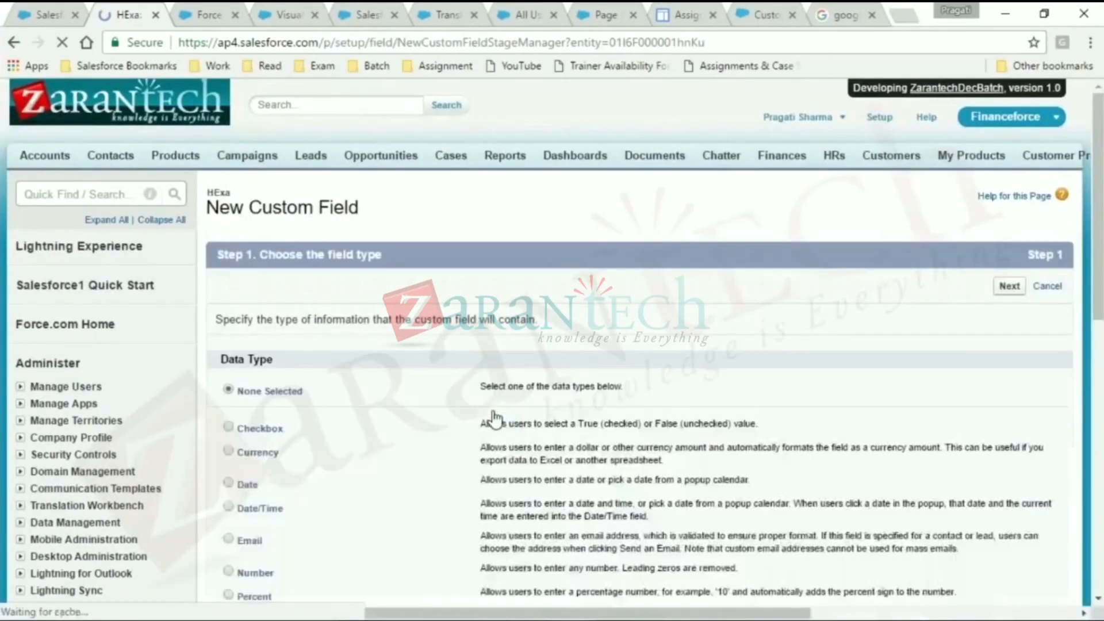
{"action": "scroll", "coordinate": [494, 415], "scroll_direction": "down", "scroll_amount": 3}
{"action": "scroll", "coordinate": [270, 322], "scroll_direction": "down", "scroll_amount": 1}
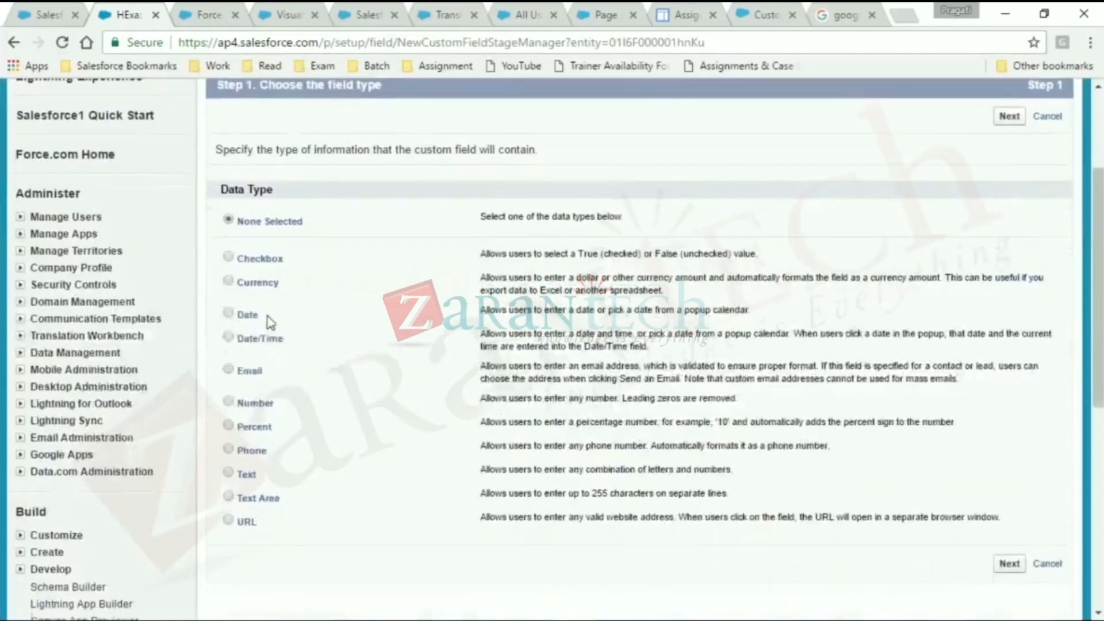
{"action": "left_click", "coordinate": [228, 257]}
{"action": "scroll", "coordinate": [780, 261], "scroll_direction": "up", "scroll_amount": 1}
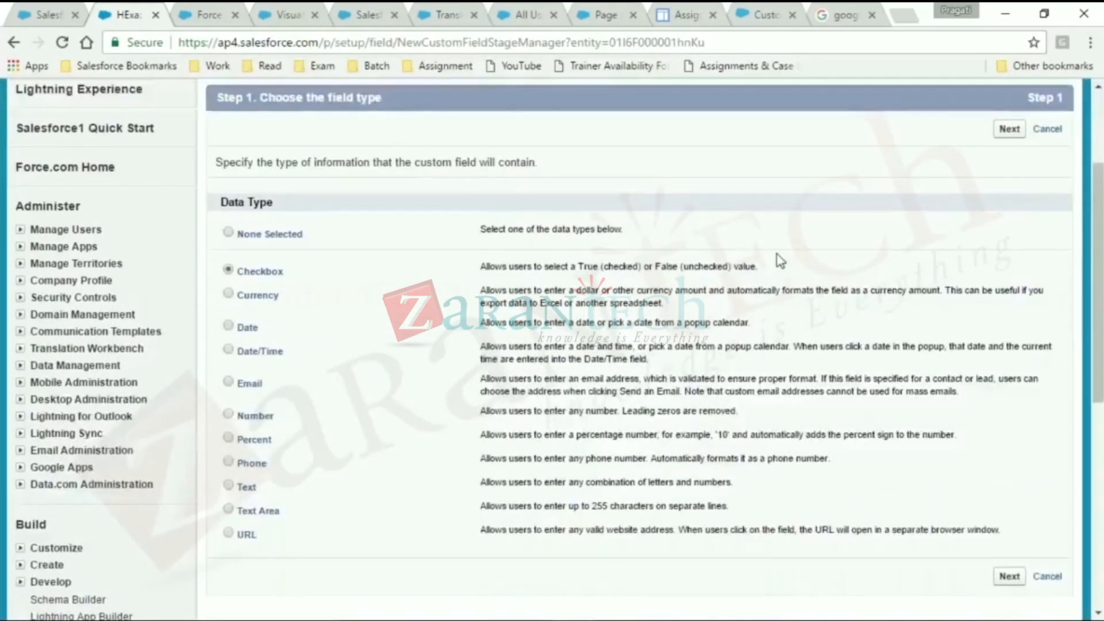
{"action": "scroll", "coordinate": [780, 261], "scroll_direction": "up", "scroll_amount": 3}
{"action": "left_click", "coordinate": [1009, 288]}
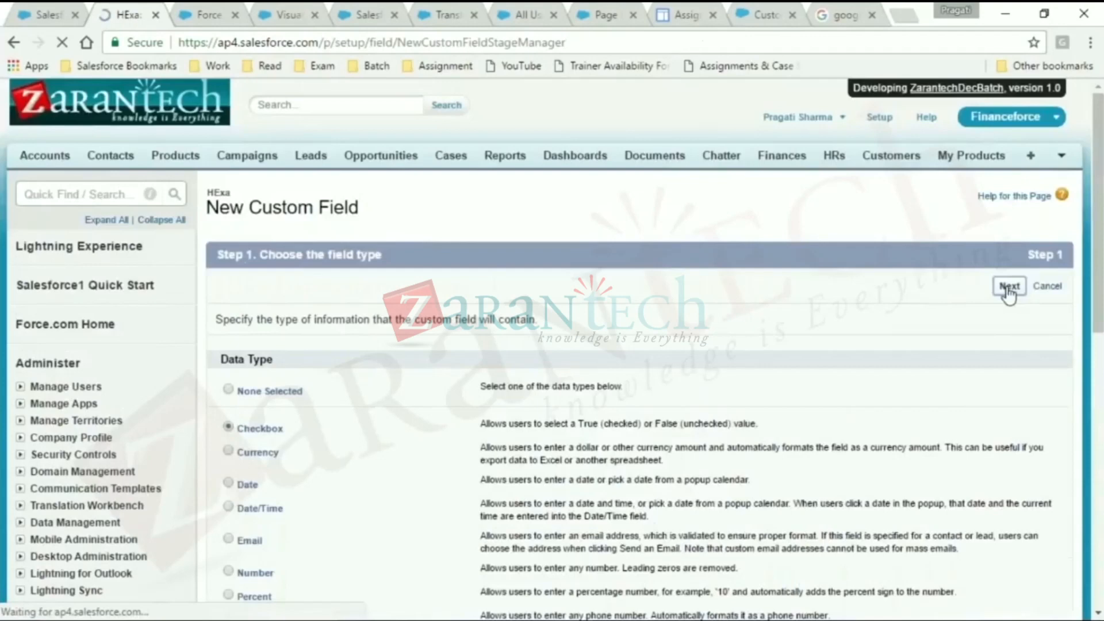
- Label the checkbox field IsActive, leave its default unchecked, and save it to the HExa setting
{"action": "left_click", "coordinate": [482, 321]}
{"action": "type", "text": "I"}
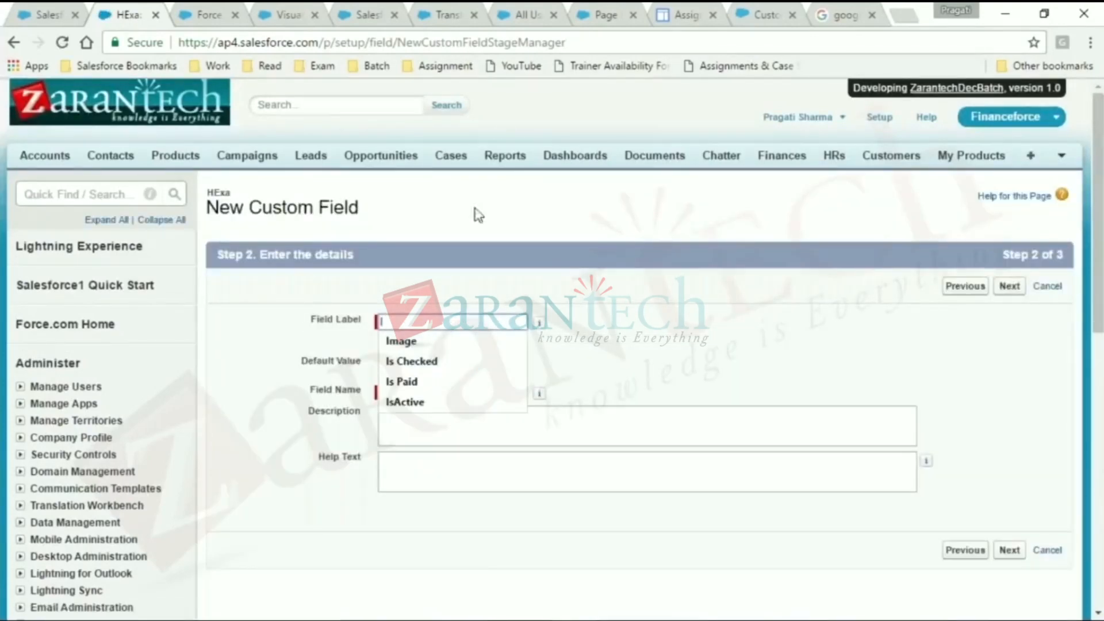
{"action": "type", "text": "sA"}
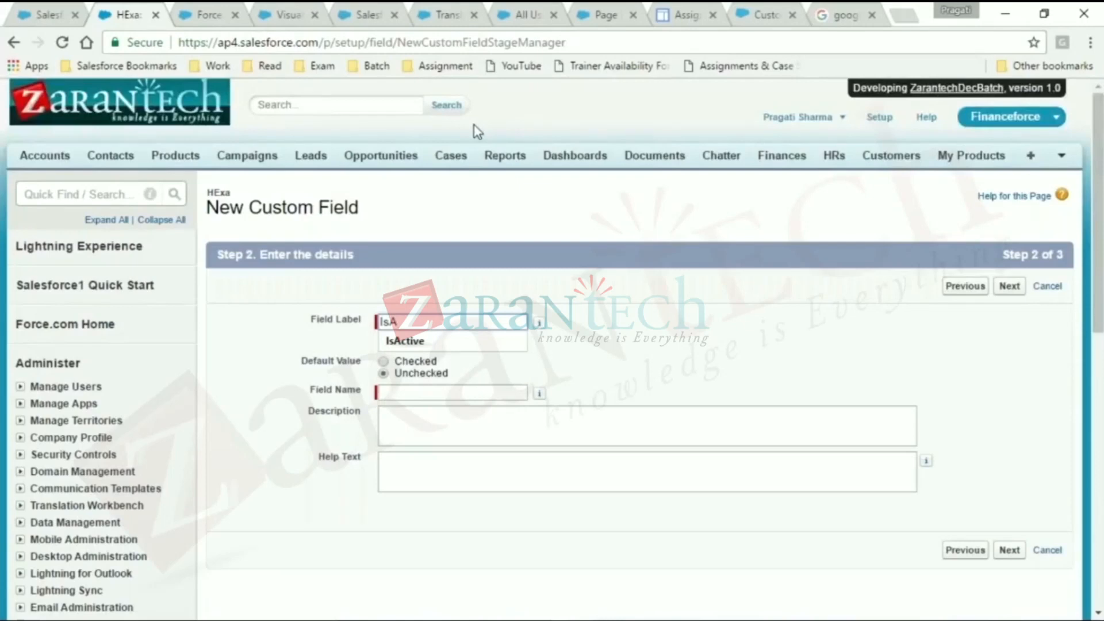
{"action": "key", "text": "Down"}
{"action": "key", "text": "Return"}
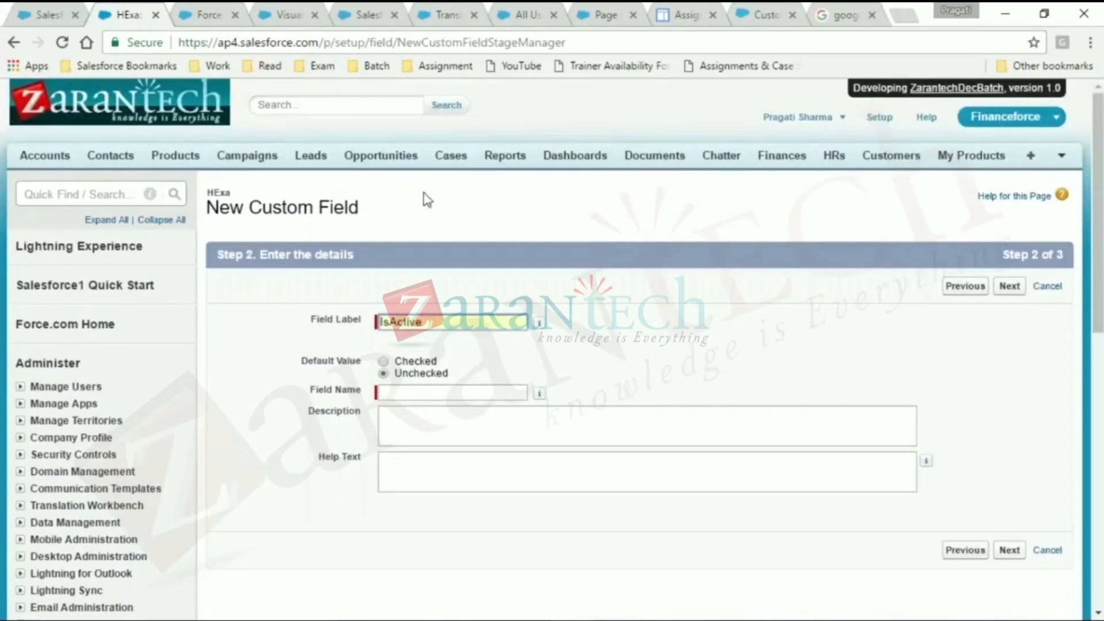
{"action": "left_click", "coordinate": [1009, 286]}
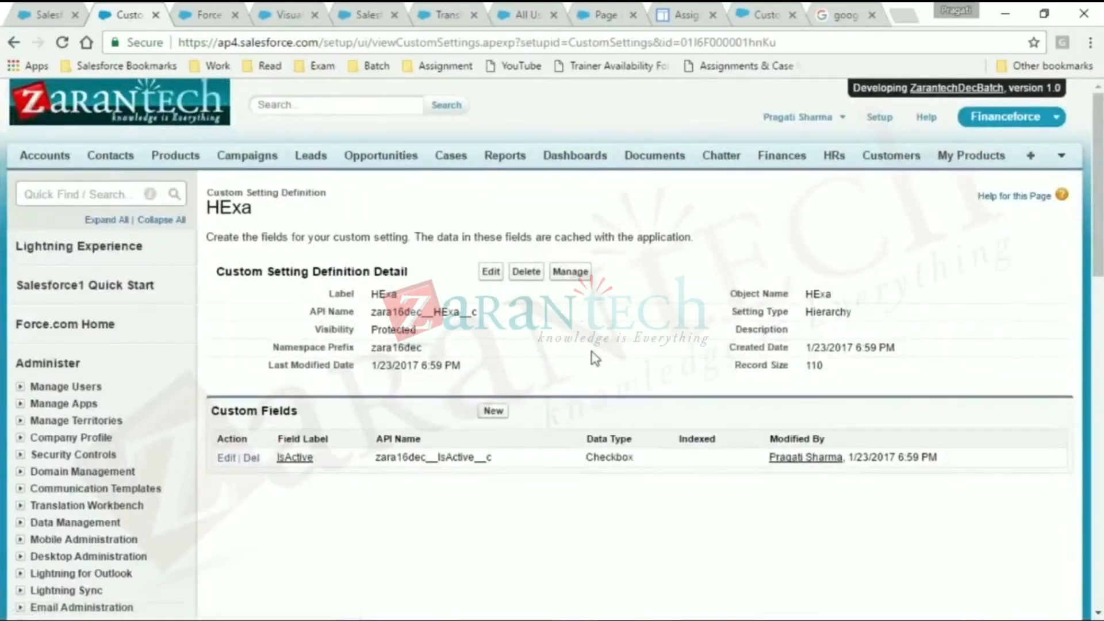
- Add a HExa data record for the System Administrator profile with IsActive checked, save it, and highlight the IsActive value
{"action": "left_click", "coordinate": [580, 278]}
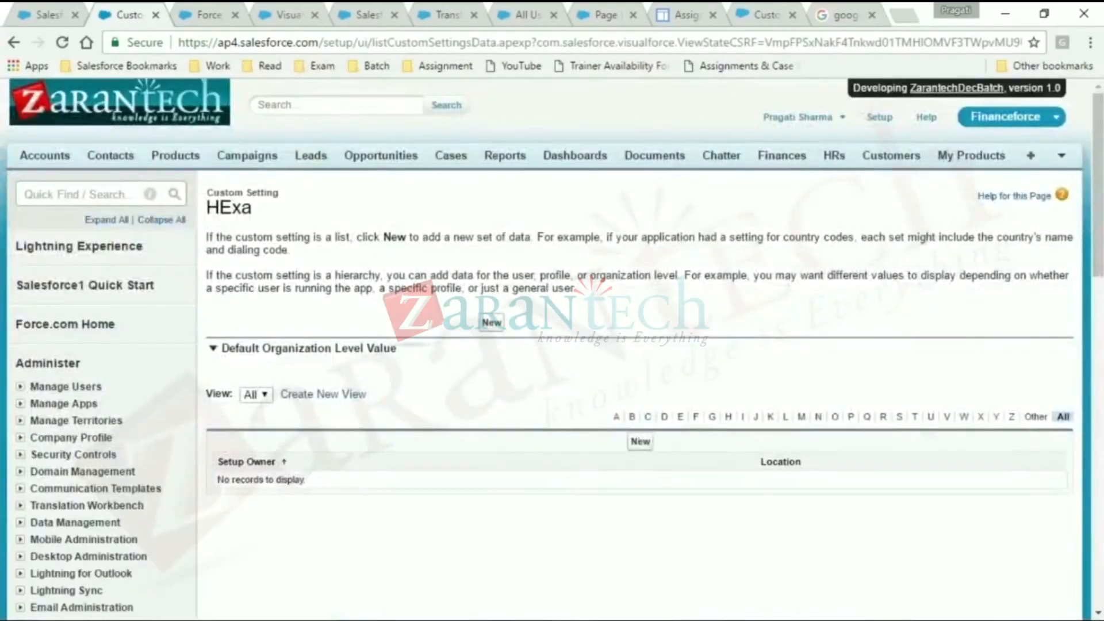
{"action": "left_click", "coordinate": [640, 442]}
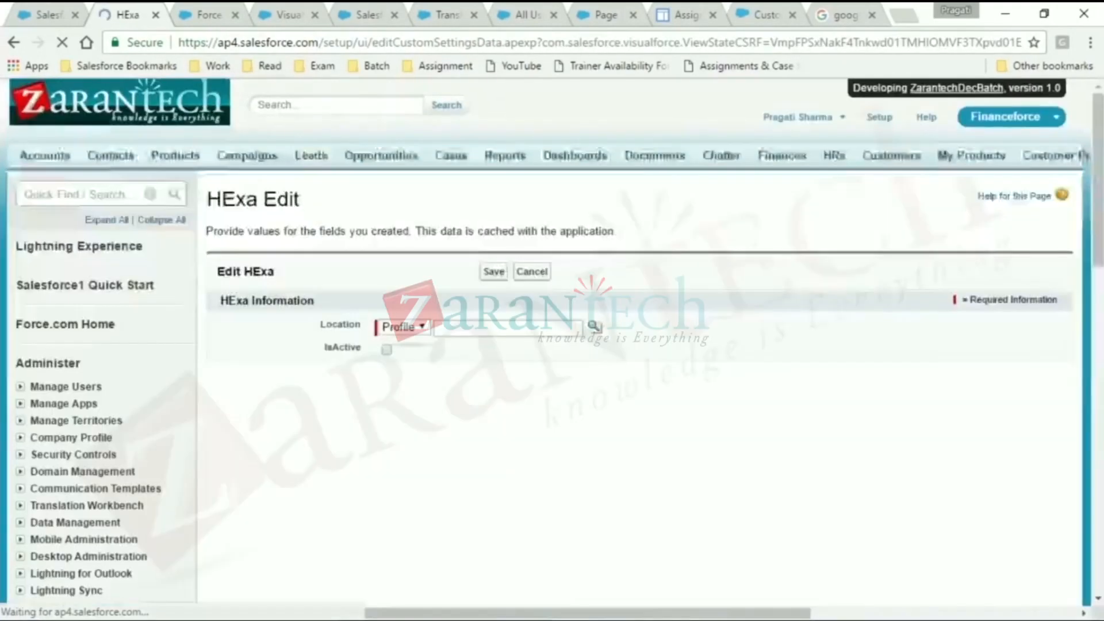
{"action": "left_click", "coordinate": [409, 326]}
{"action": "left_click", "coordinate": [414, 343]}
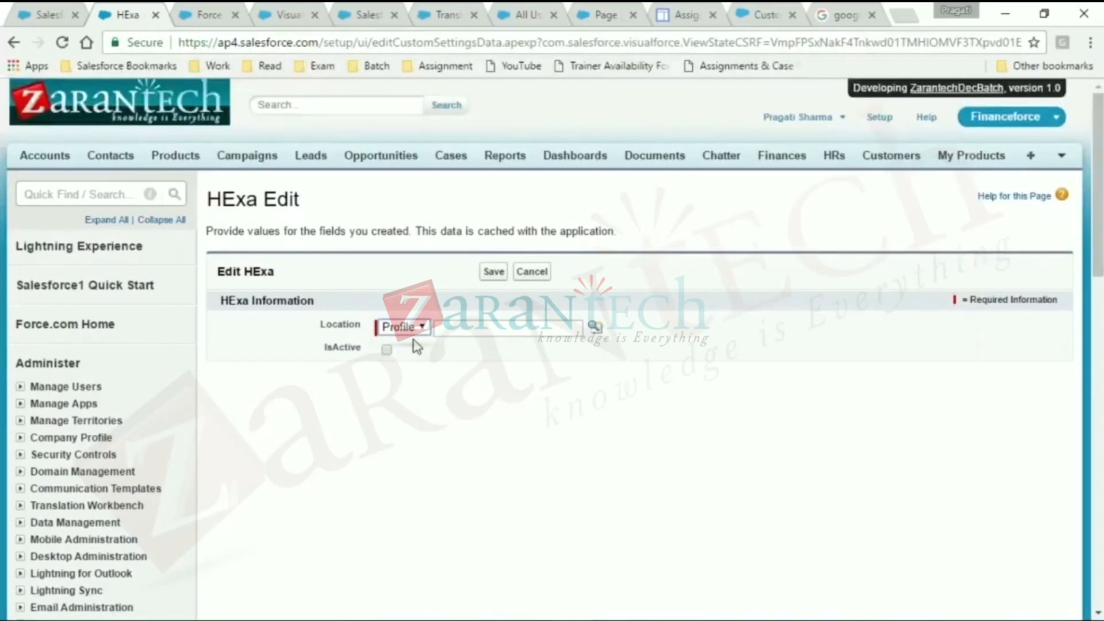
{"action": "left_click", "coordinate": [595, 327]}
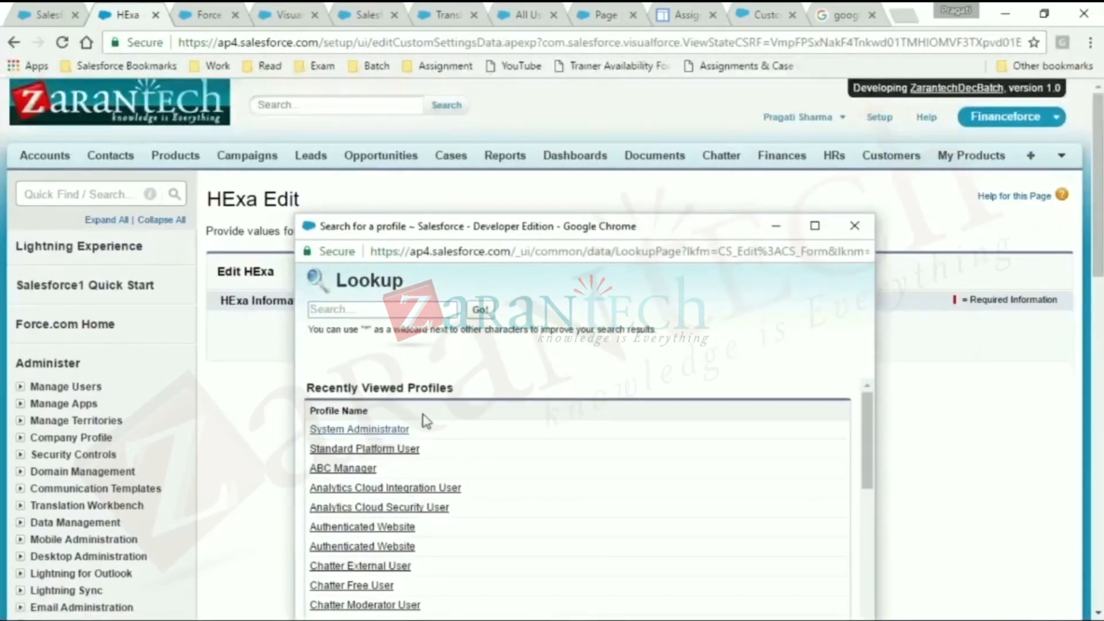
{"action": "left_click", "coordinate": [368, 429]}
{"action": "left_click", "coordinate": [387, 350]}
{"action": "left_click", "coordinate": [494, 271]}
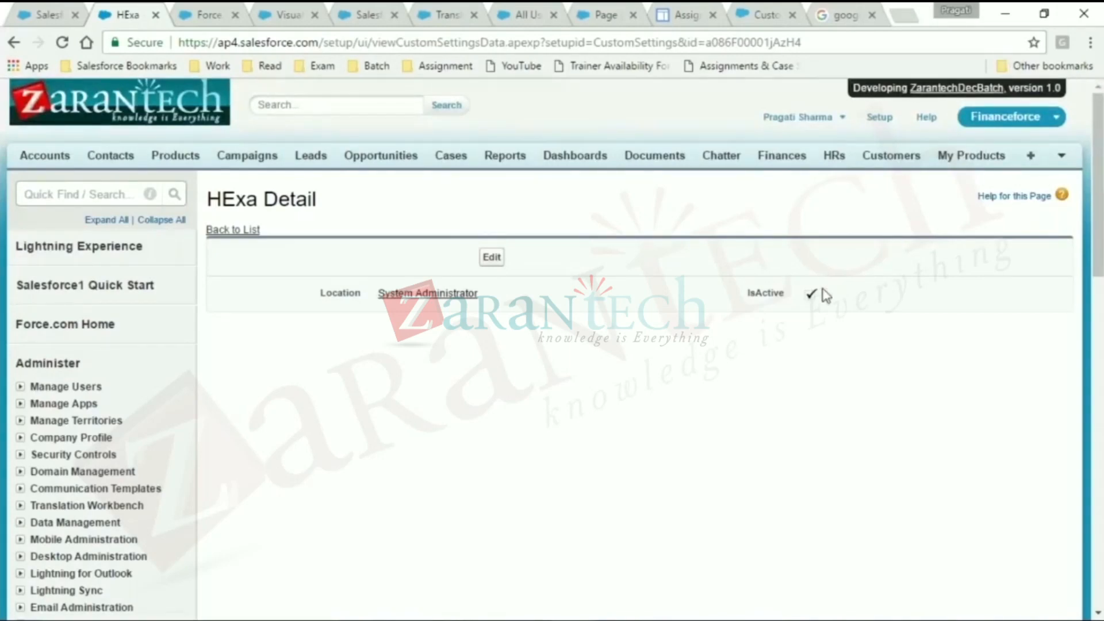
{"action": "left_click_drag", "start_coordinate": [802, 290], "coordinate": [863, 302]}
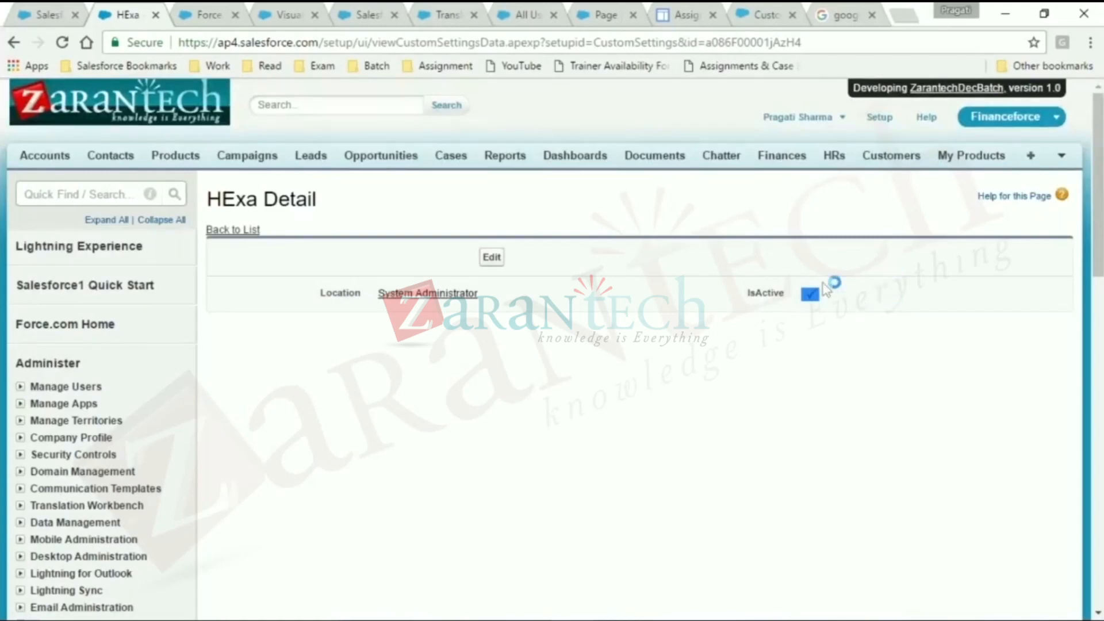